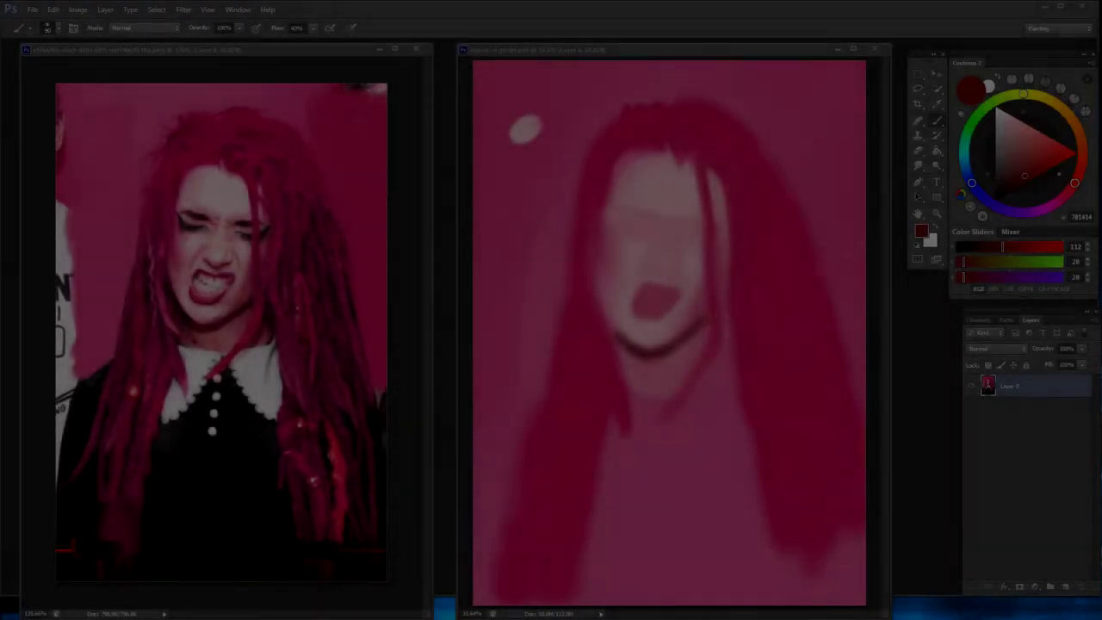
Try light and darker pinks, then sample the reference hair's dark red and dab it under the pink swatch
left_click(650, 314, "alt")
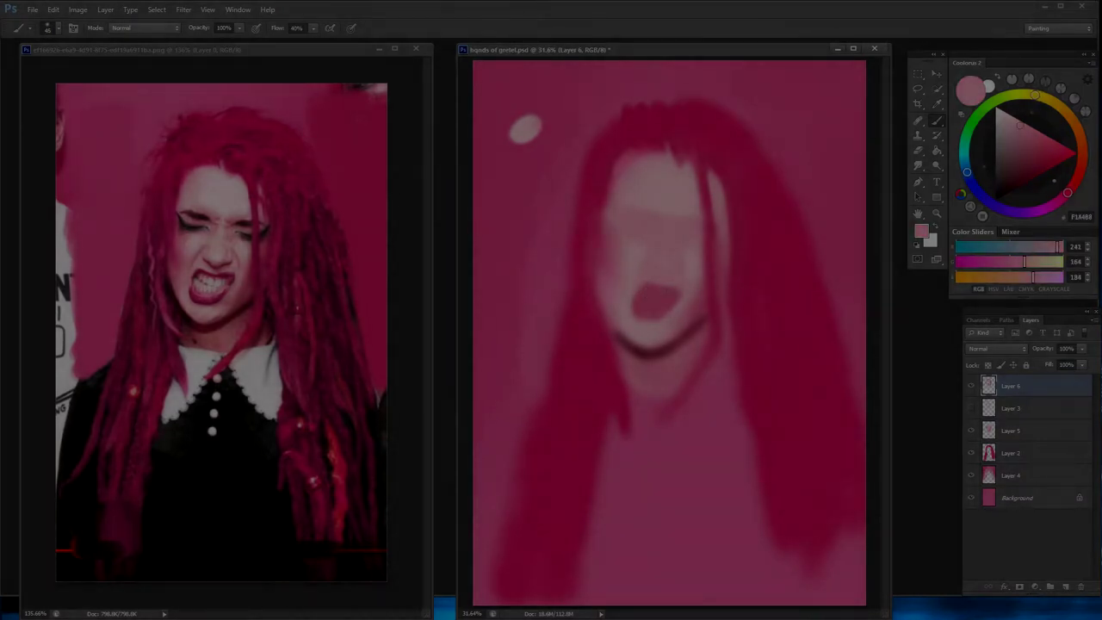
left_click(670, 299, "alt")
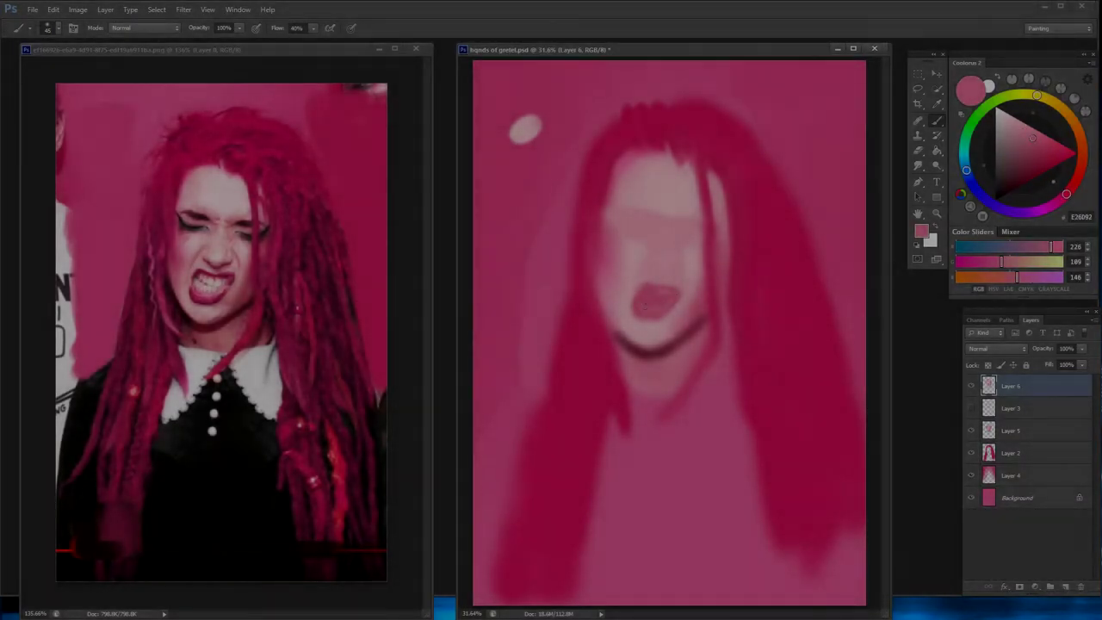
left_click(688, 147, "alt")
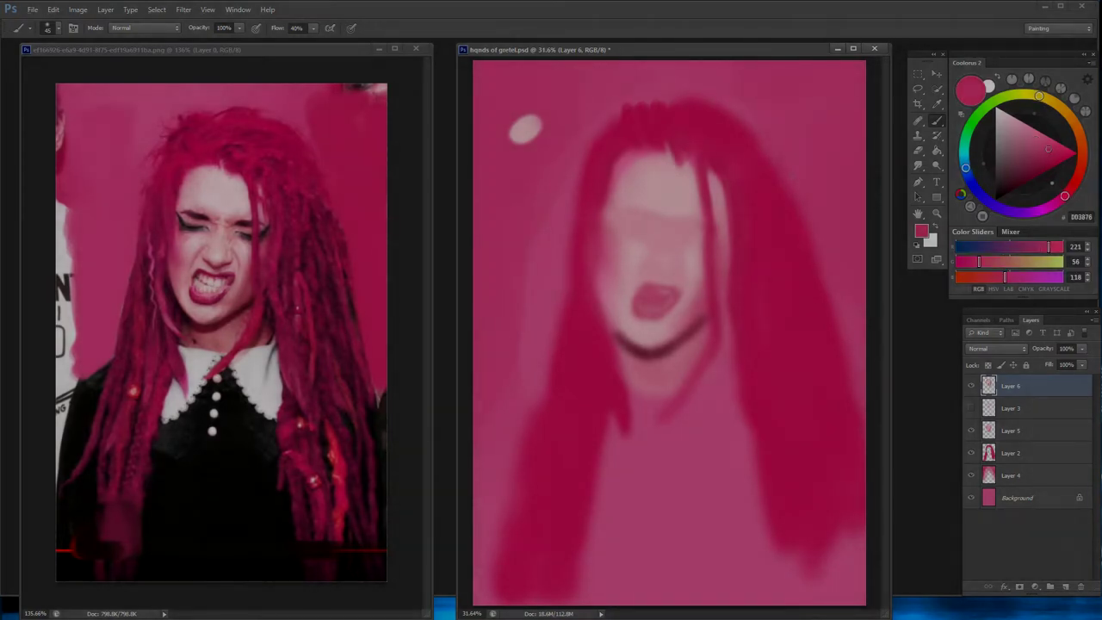
left_click_drag(507, 160, 502, 168)
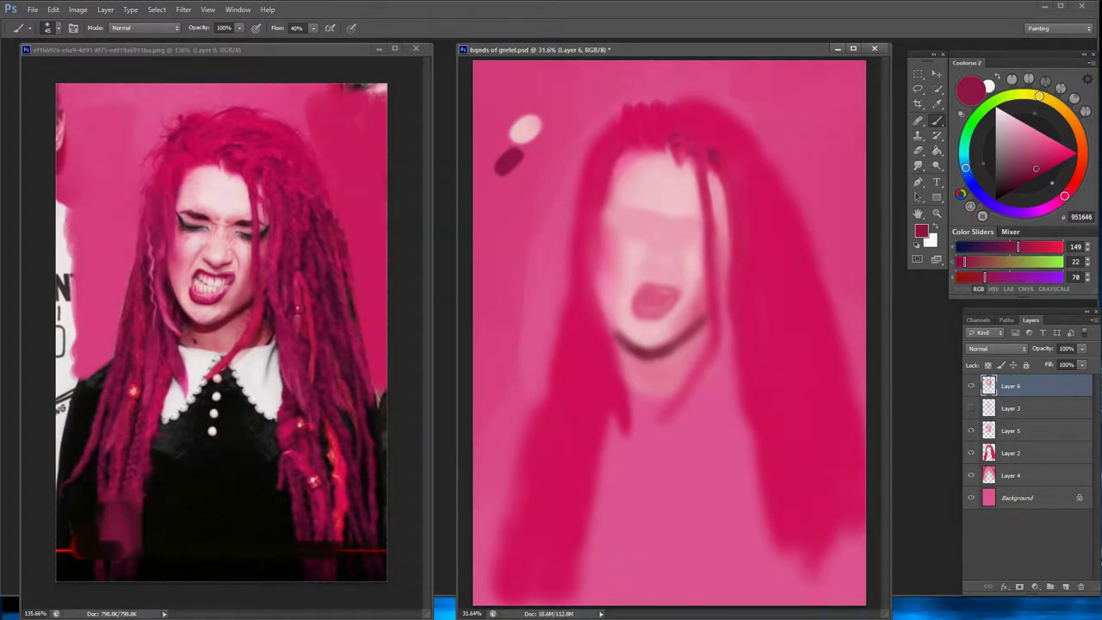
Sample a dark crimson from the reference hair and shade the left edge of the forehead
left_click(722, 259, "alt")
left_click(722, 195, "alt")
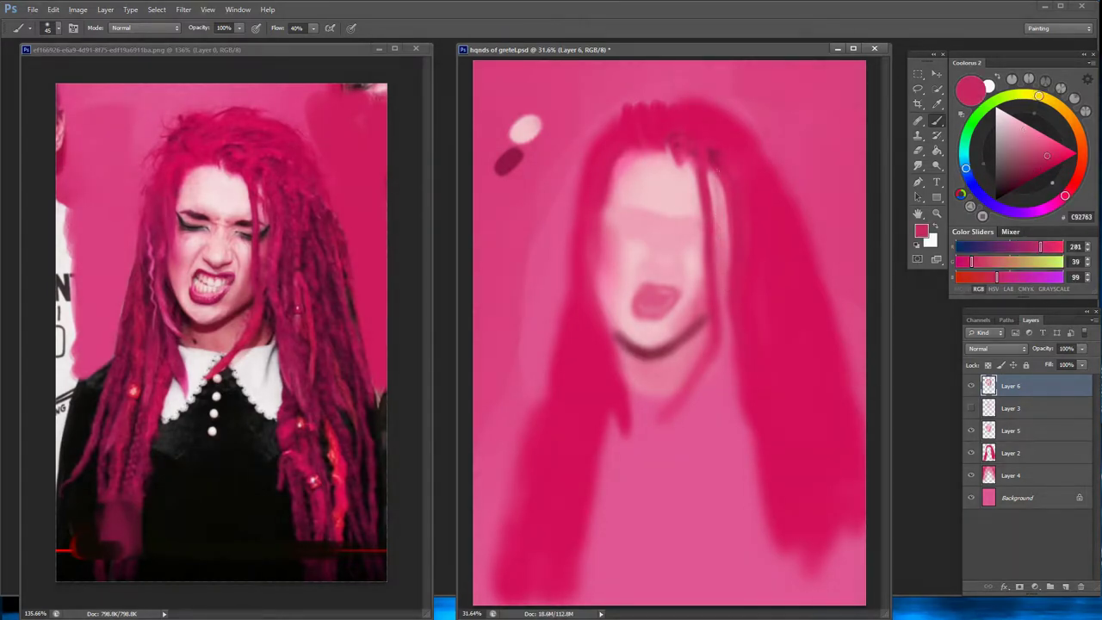
left_click(718, 153, "alt")
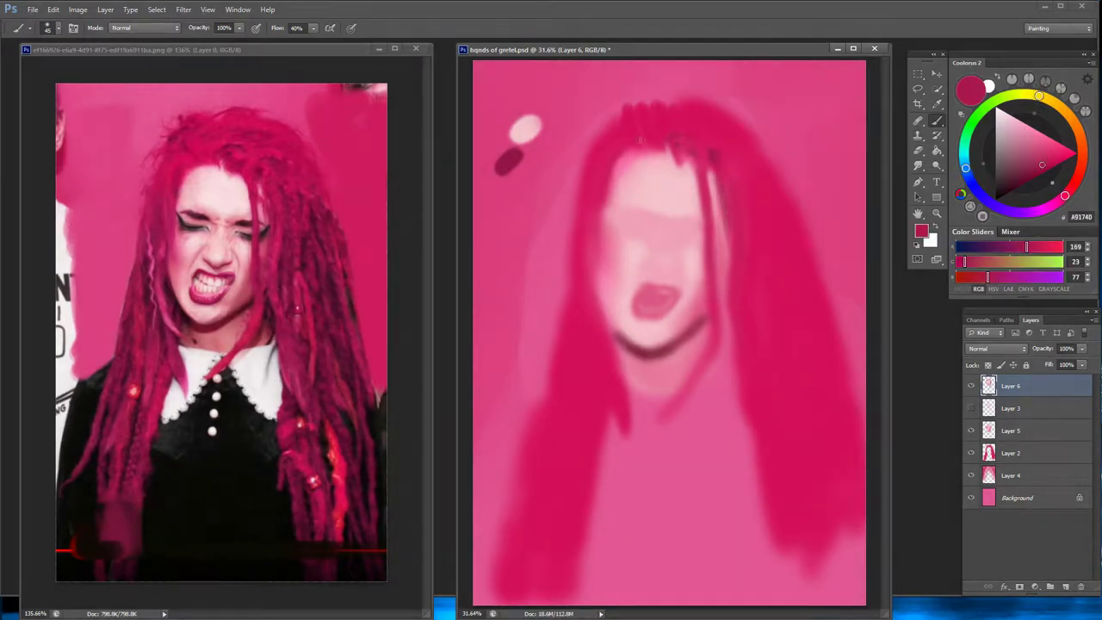
left_click(622, 159, "alt")
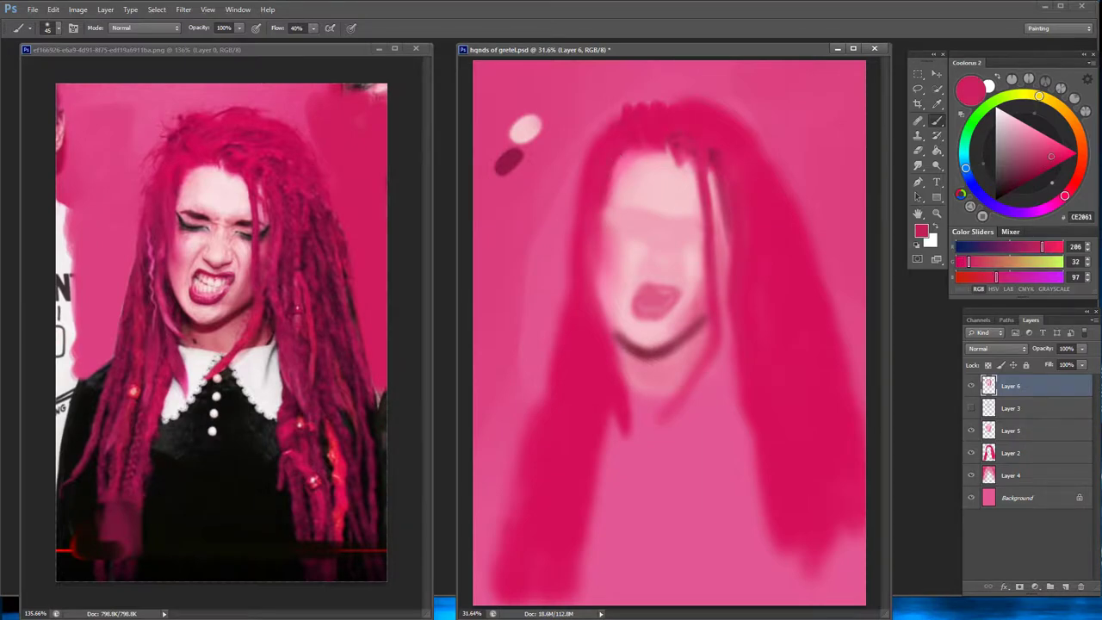
left_click(611, 160, "alt")
left_click(601, 169, "alt")
left_click_drag(620, 158, 613, 187)
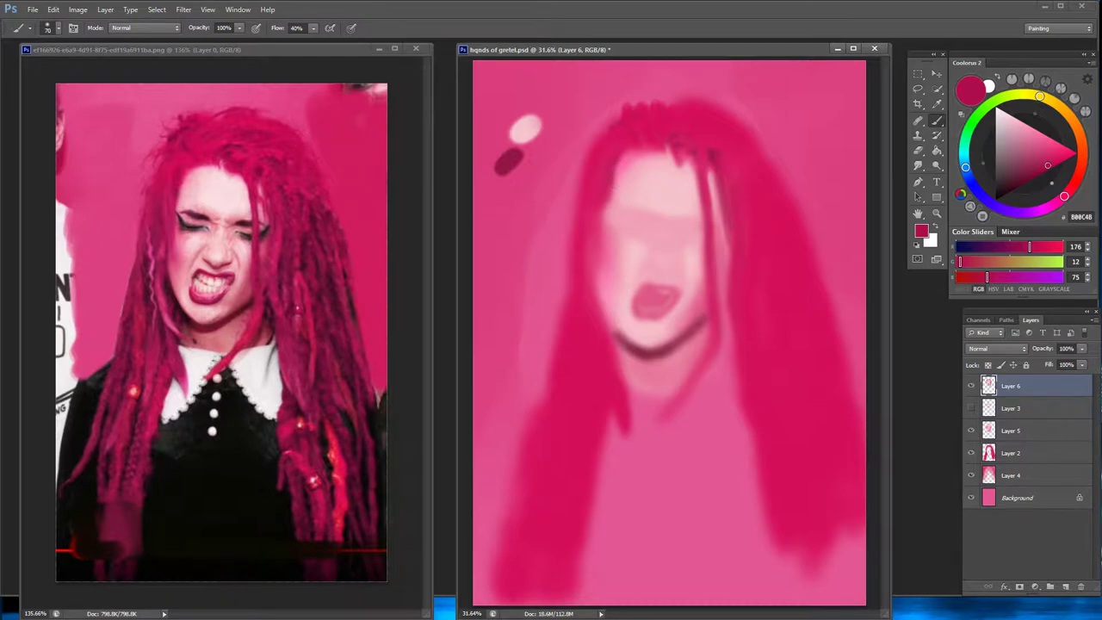
Paint a dark maroon shadow along the left jawline down toward the chin
left_click(625, 146, "alt")
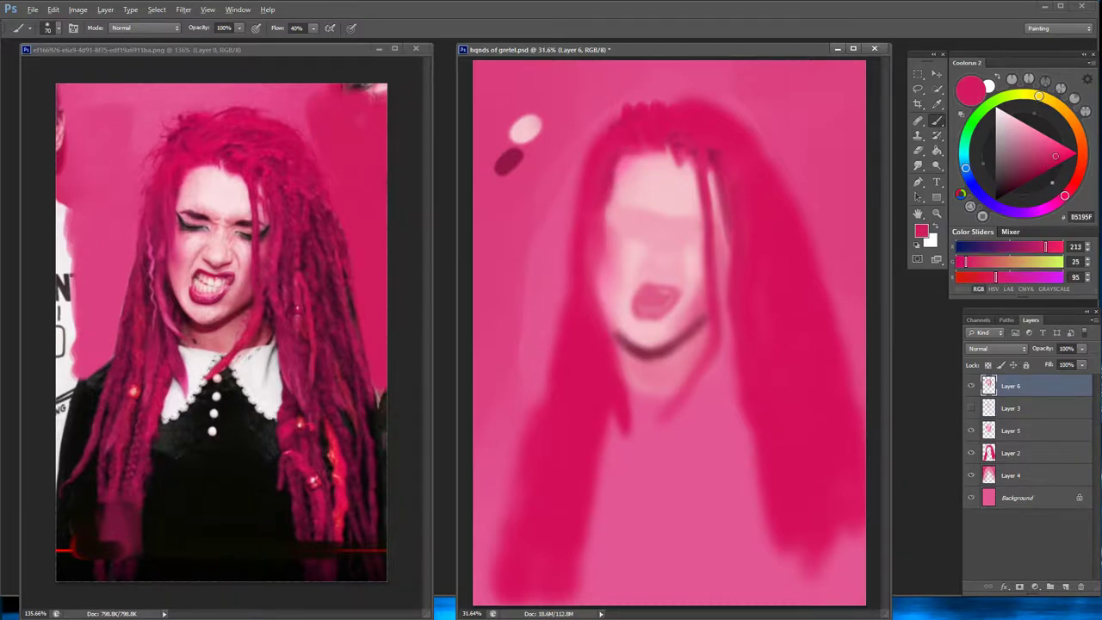
left_click(642, 348, "alt")
left_click_drag(596, 289, 622, 338)
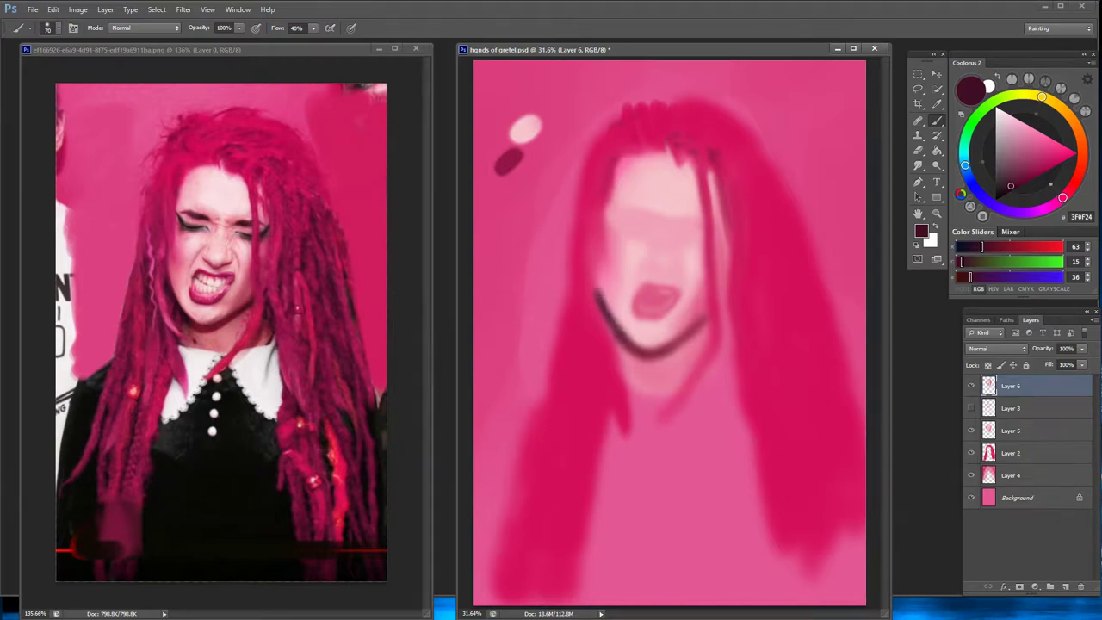
left_click_drag(598, 301, 633, 361)
Shade the right side of the neck with a darker maroon
left_click(605, 323, "alt")
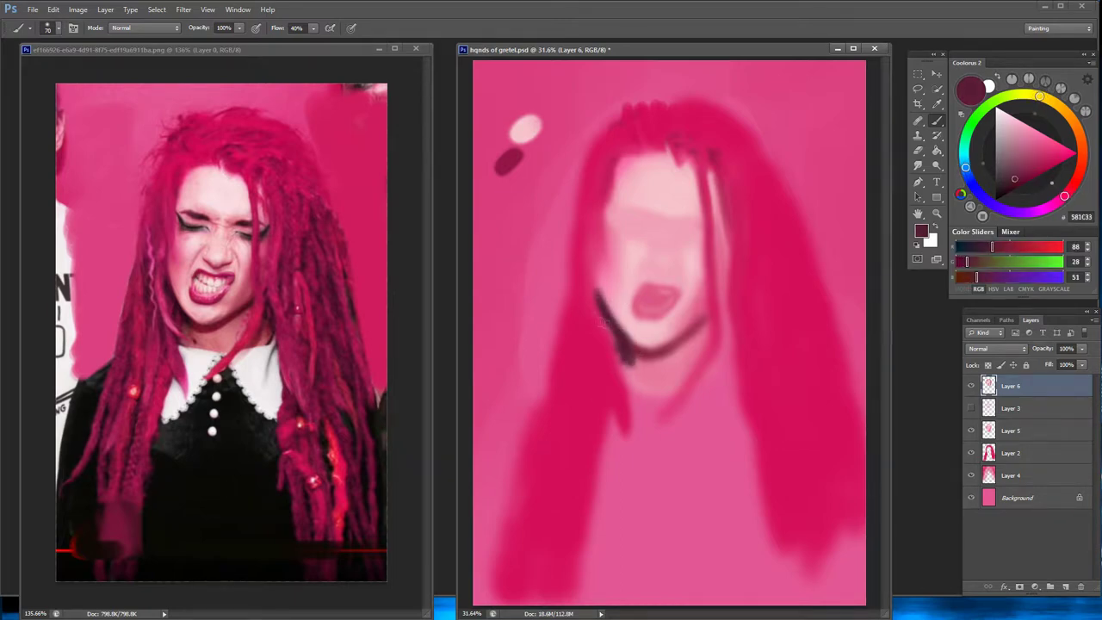
left_click(618, 299, "alt")
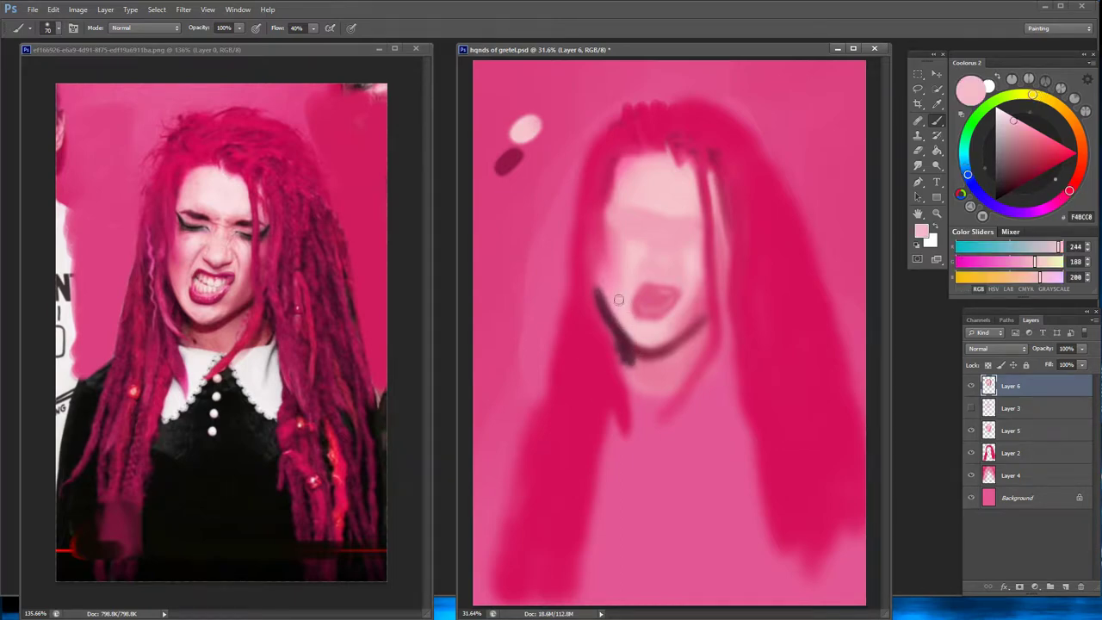
left_click(604, 285, "alt")
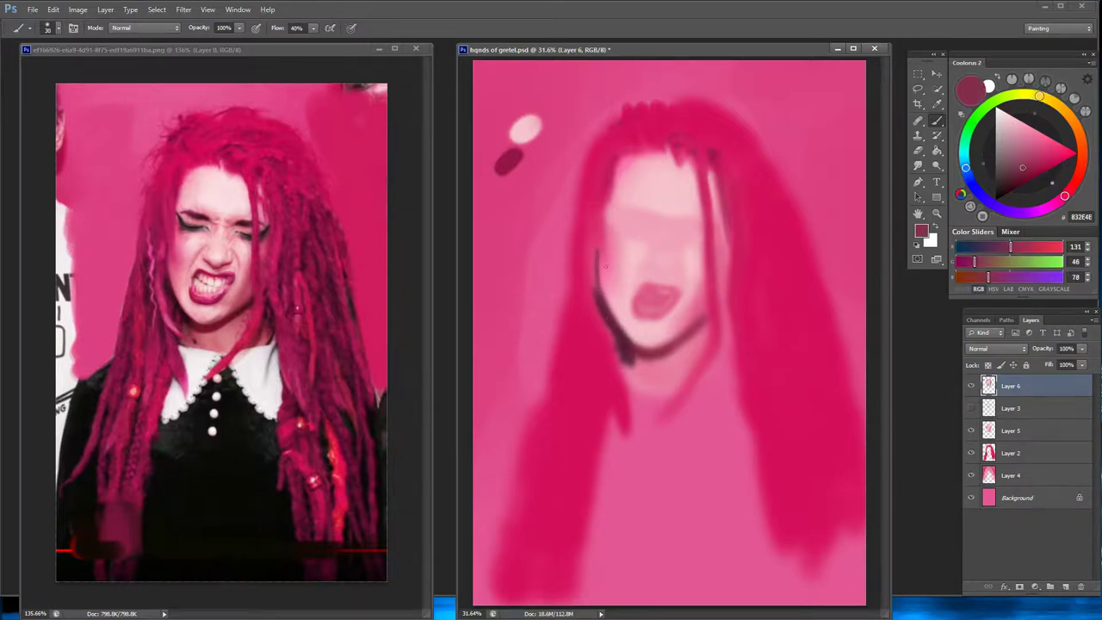
left_click(615, 301, "alt")
left_click(607, 307, "alt")
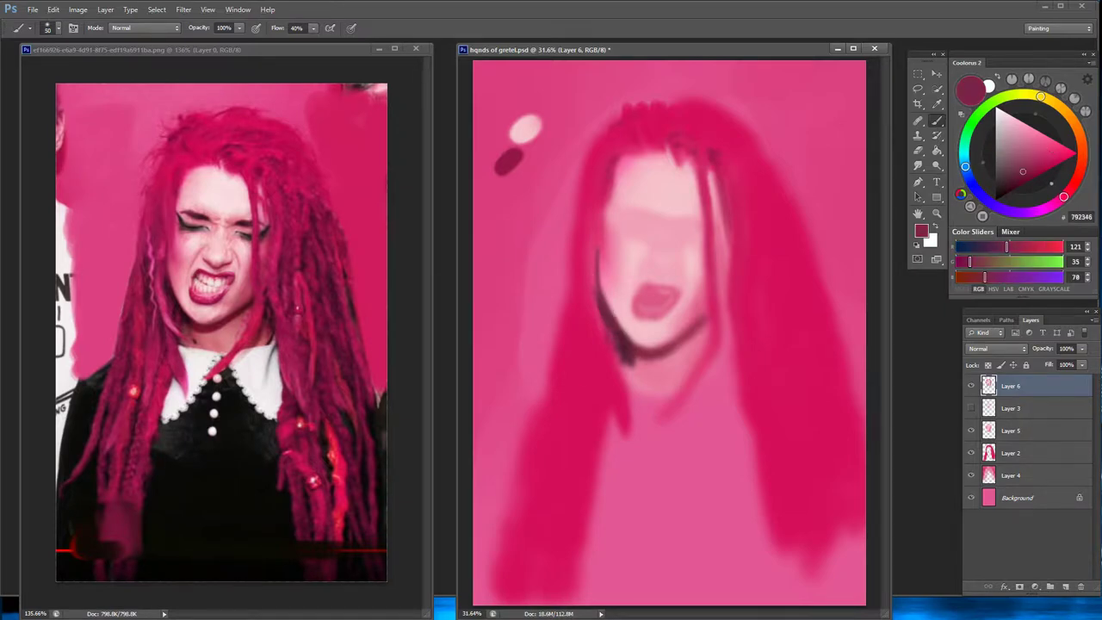
mouse_move(724, 311)
left_mouse_down()
mouse_move(732, 365)
mouse_move(700, 343)
left_mouse_up()
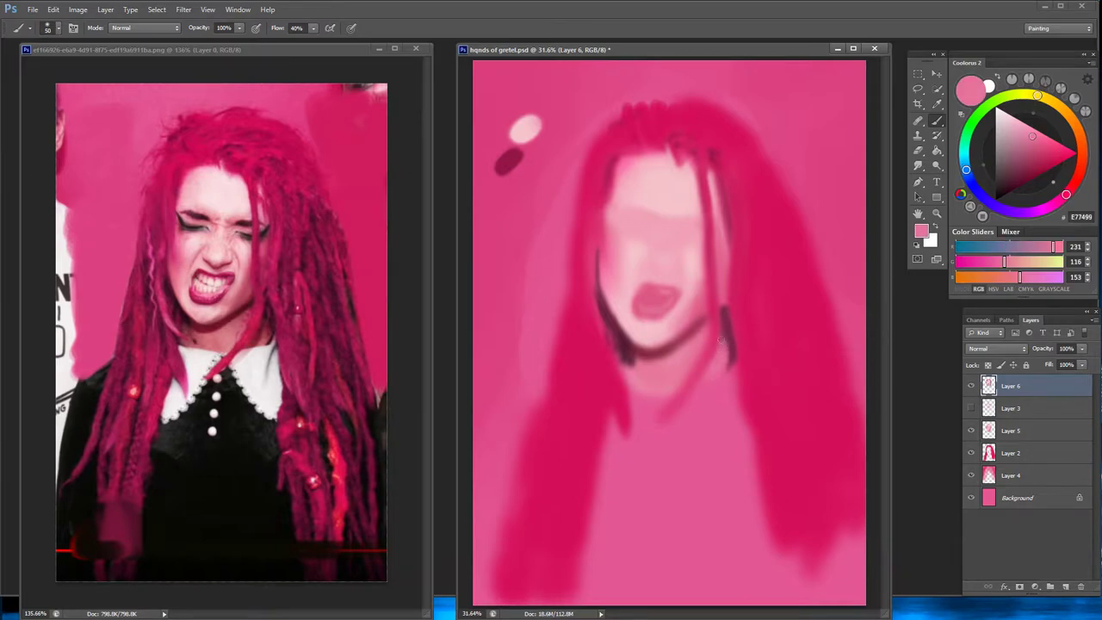
Add dark crimson strokes to the right and left hair strands
left_click(720, 348, "alt")
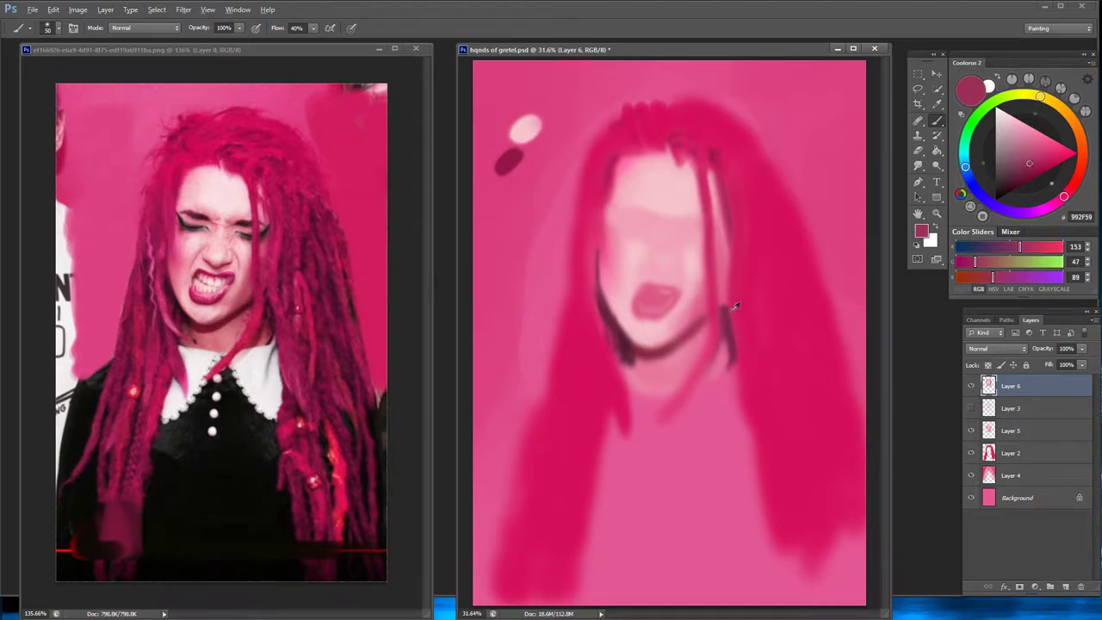
left_click(740, 274, "alt")
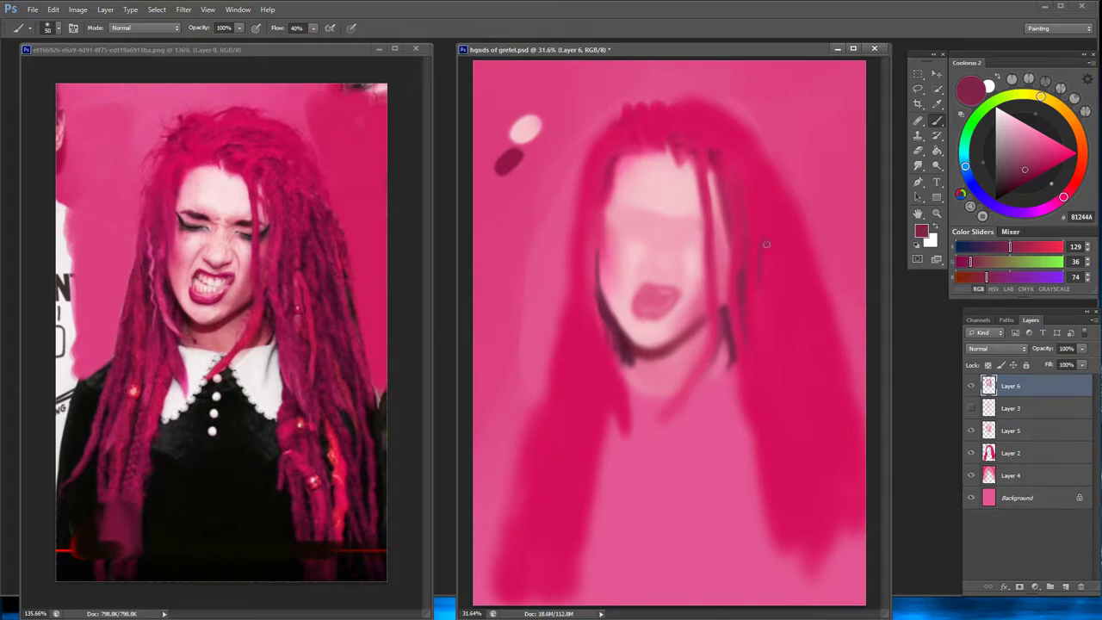
left_click_drag(762, 248, 764, 255)
left_click(715, 136, "alt")
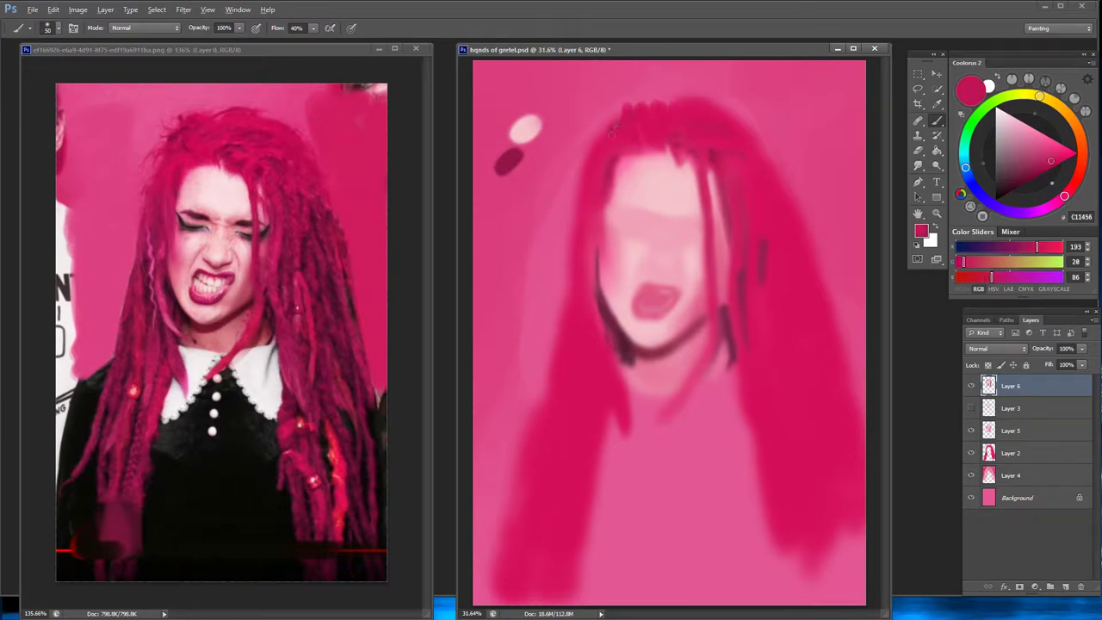
left_click(618, 130, "alt")
left_click(621, 130, "alt")
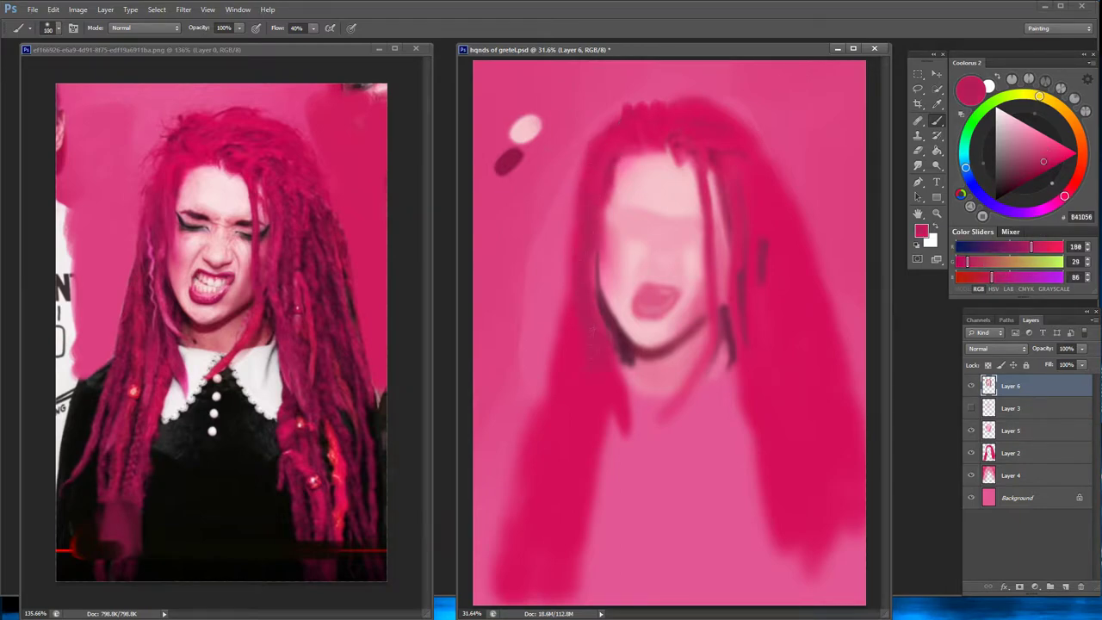
left_click(601, 354, "alt")
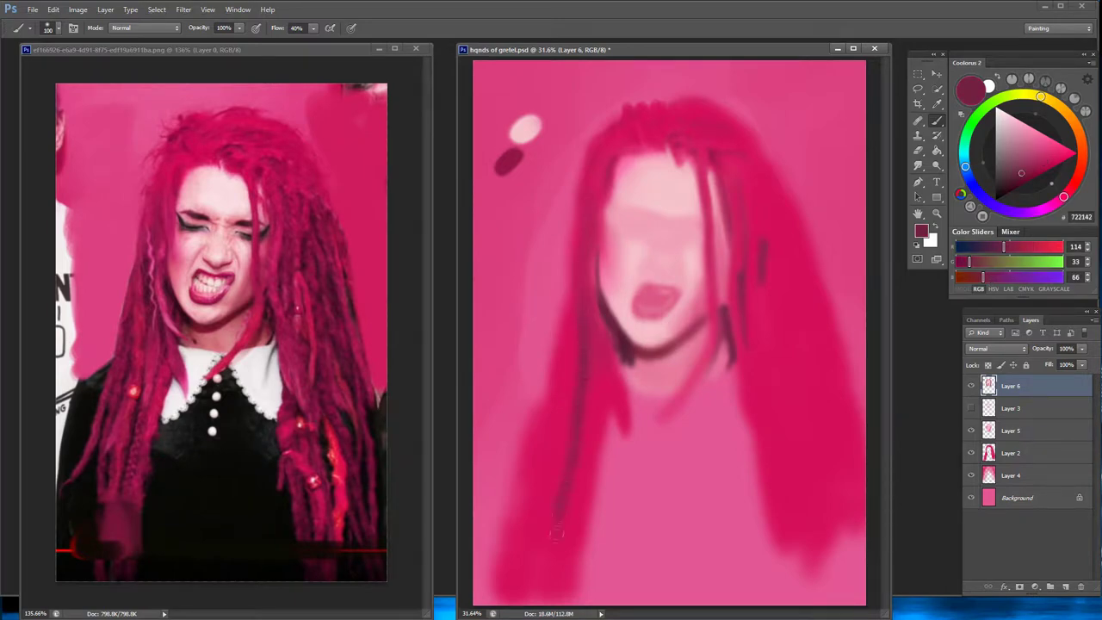
left_click_drag(572, 419, 558, 508)
Shrink the brush to 60 and thinly outline the left edge of the face in darker crimson
left_click(589, 353, "alt")
left_click(581, 300, "alt")
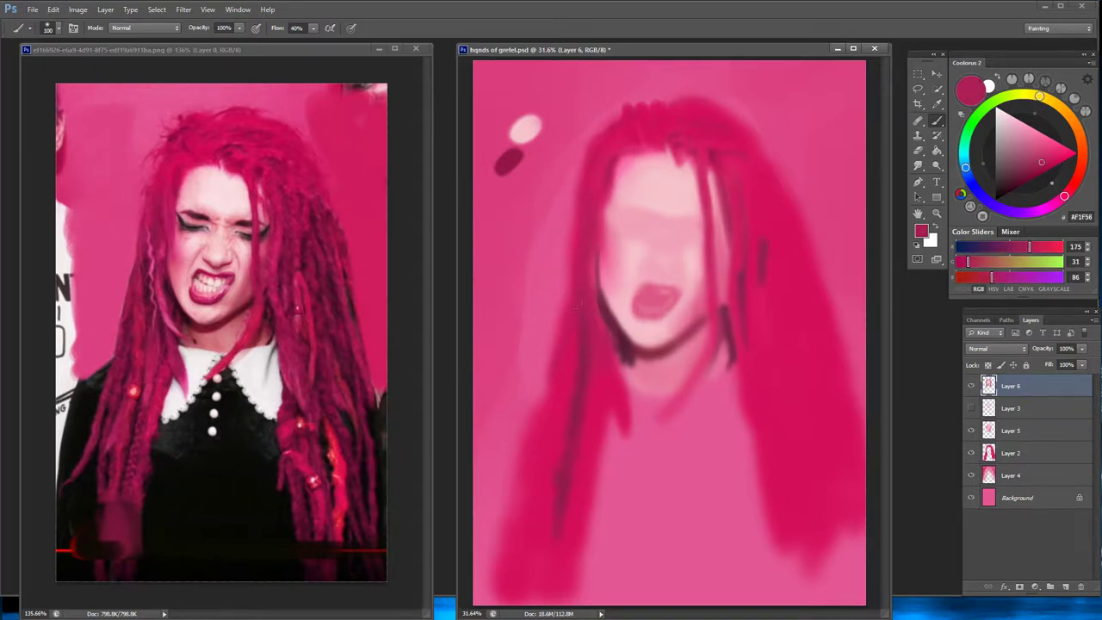
left_click(601, 337, "alt")
key("bracketleft")
key("bracketleft")
key("bracketleft")
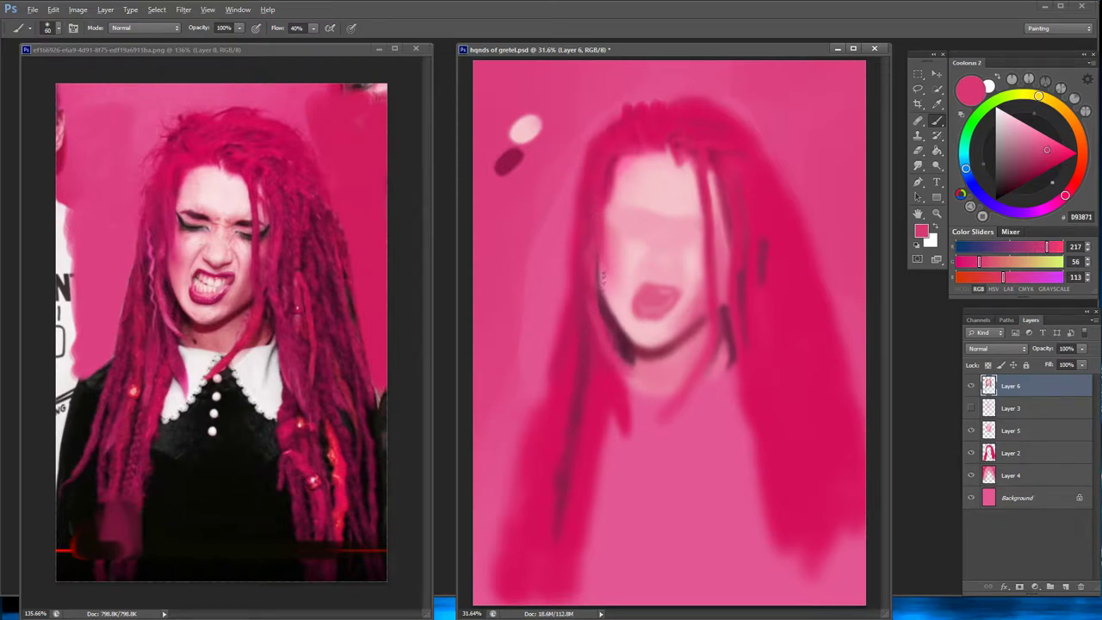
left_click(601, 276, "alt")
left_click_drag(582, 245, 584, 289)
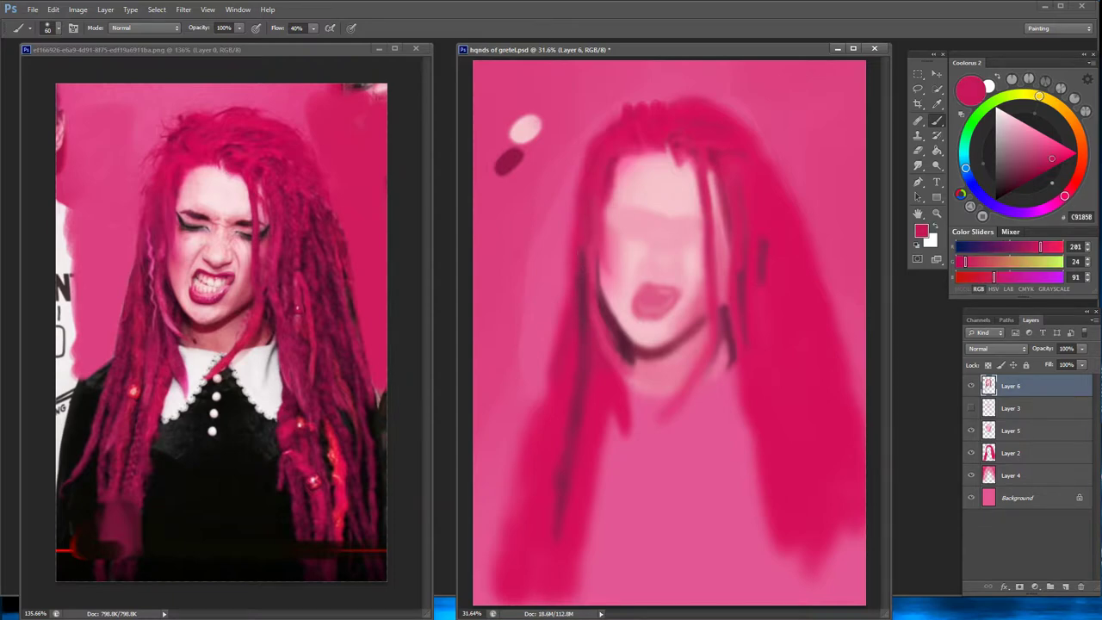
left_click(580, 272, "alt")
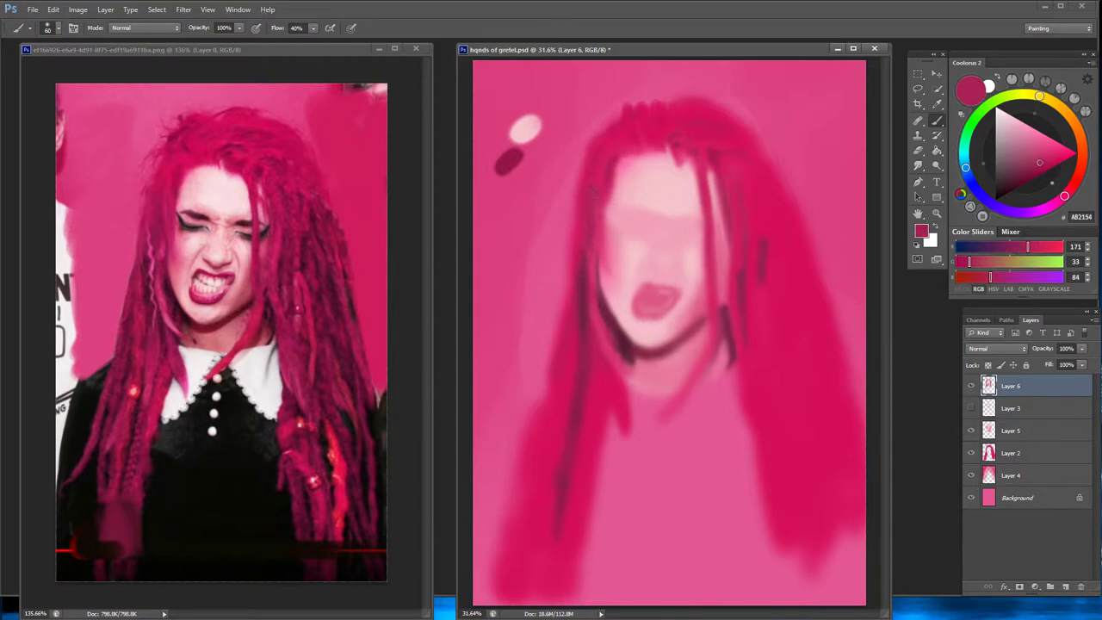
left_click(666, 116, "alt")
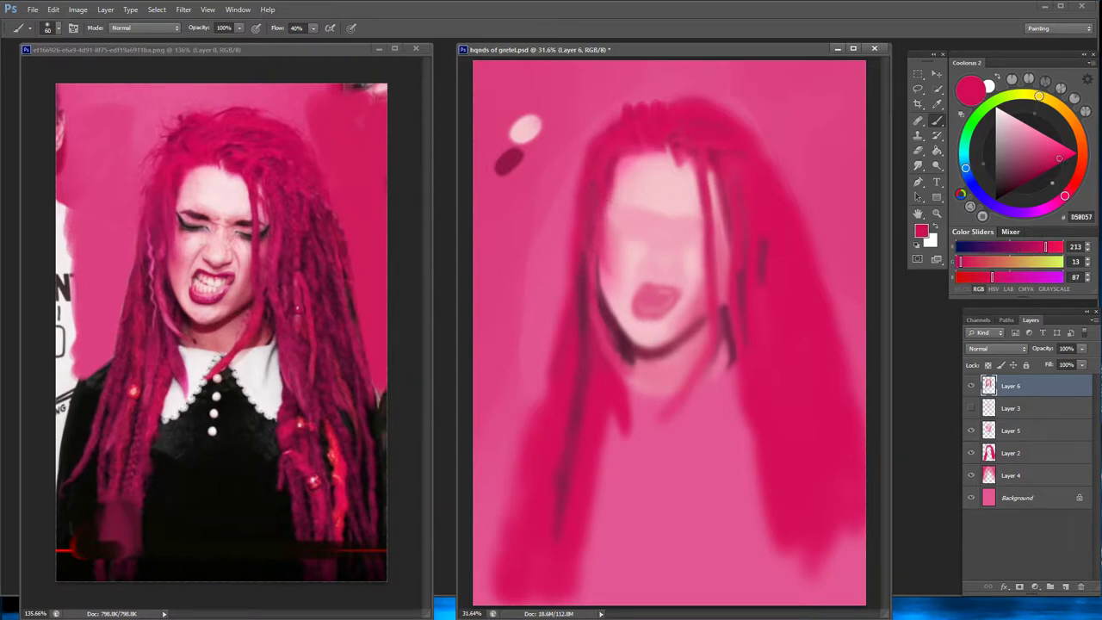
left_click(708, 415, "alt")
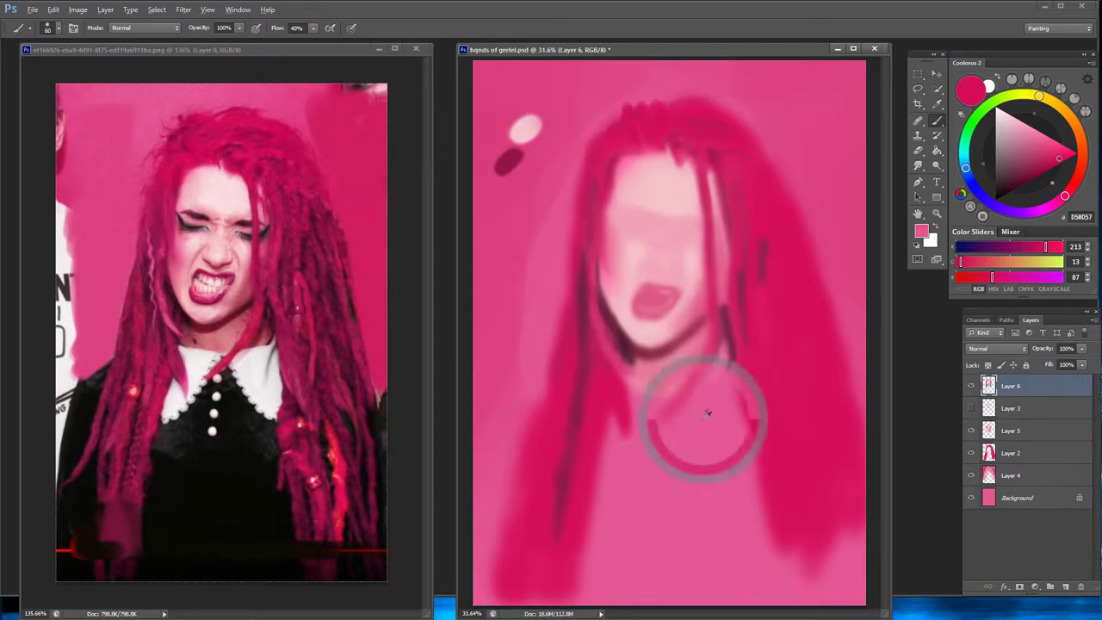
On a new layer above Background, block in the near-black dress below the neck
left_click(1007, 498)
left_click(1066, 587)
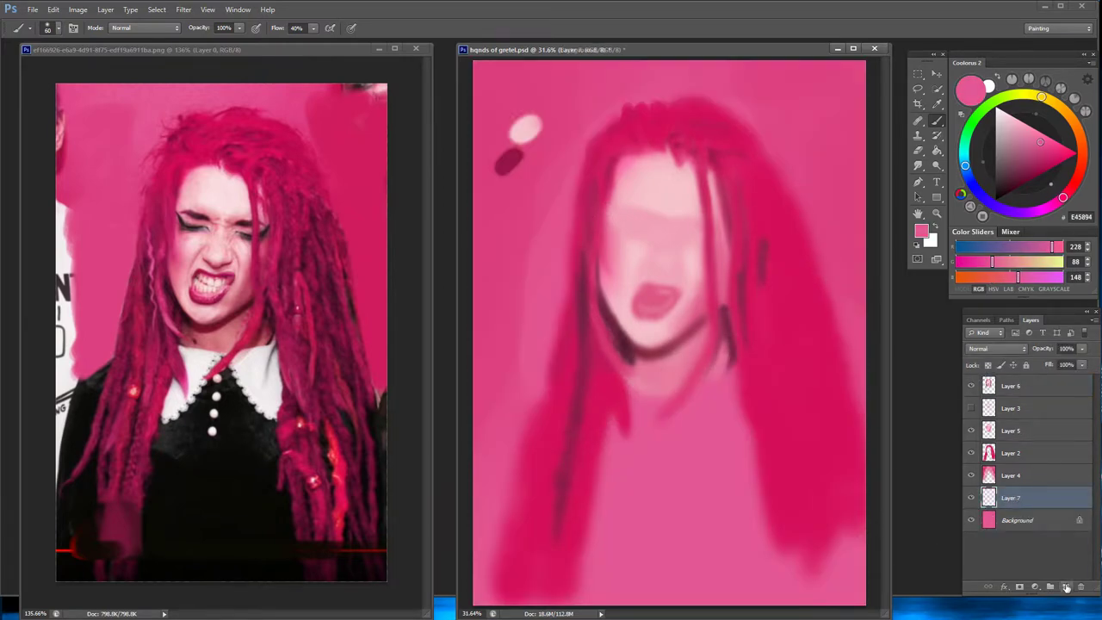
left_click(920, 230)
left_click(114, 424)
key("Return")
left_click_drag(539, 387, 495, 594)
left_click_drag(508, 430, 482, 603)
mouse_move(629, 401)
left_mouse_down()
mouse_move(715, 422)
mouse_move(680, 517)
mouse_move(801, 586)
mouse_move(586, 594)
mouse_move(739, 568)
mouse_move(533, 594)
left_mouse_up()
left_click_drag(499, 482, 486, 594)
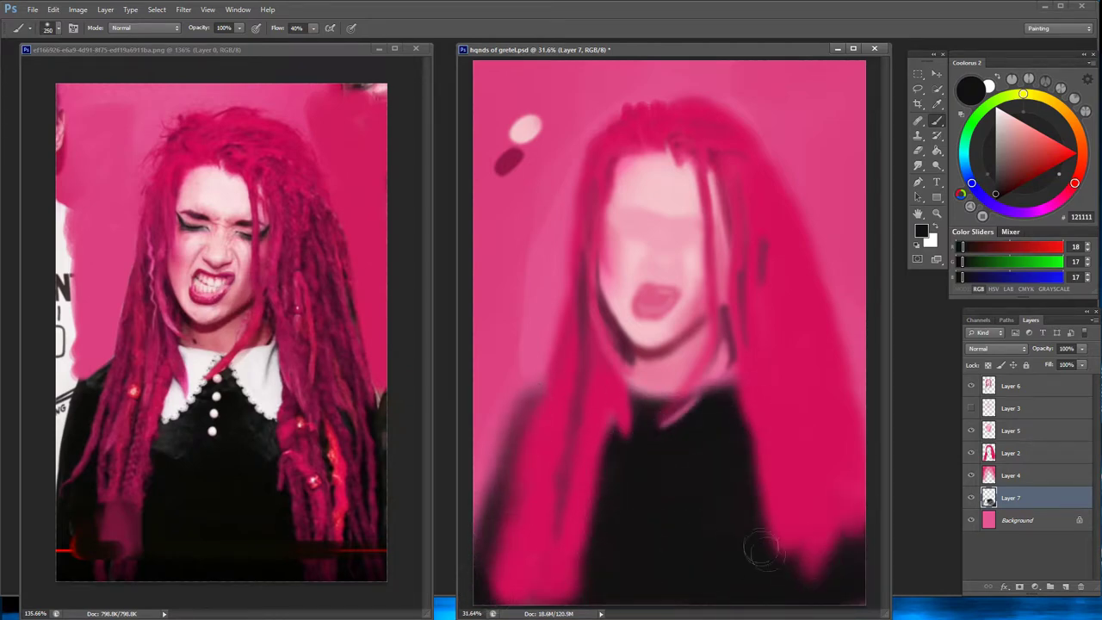
left_click_drag(861, 405, 861, 508)
left_click_drag(637, 396, 723, 395)
Paint the left and right white collar points in near-white EDE5E8 with a 150 px brush
key("e")
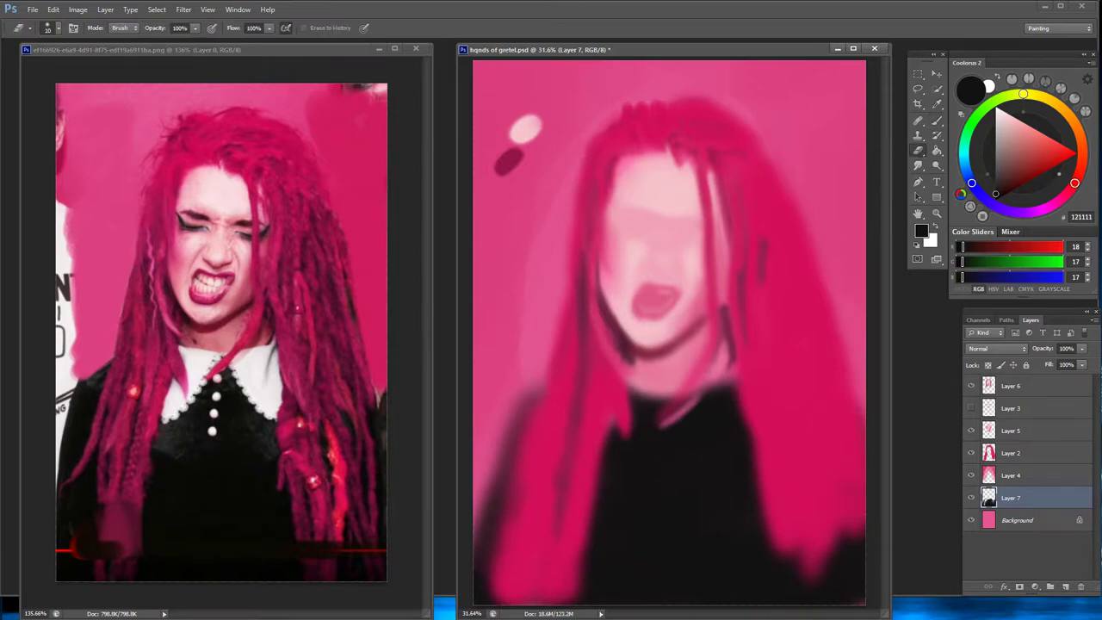
left_click(938, 122)
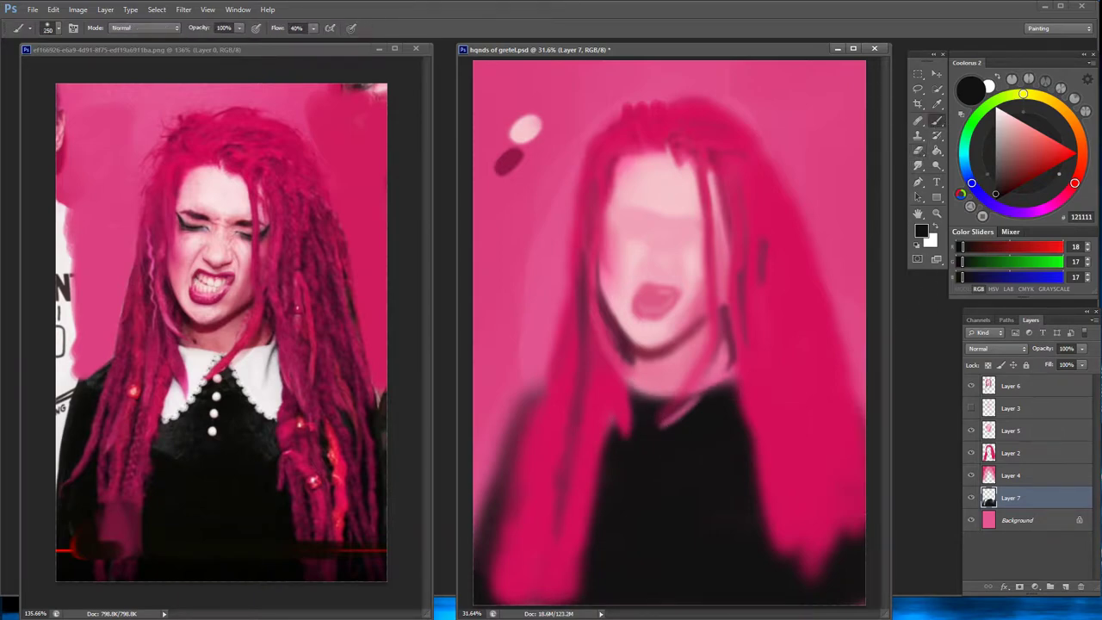
left_click(921, 231)
left_click(111, 295)
left_click(375, 297)
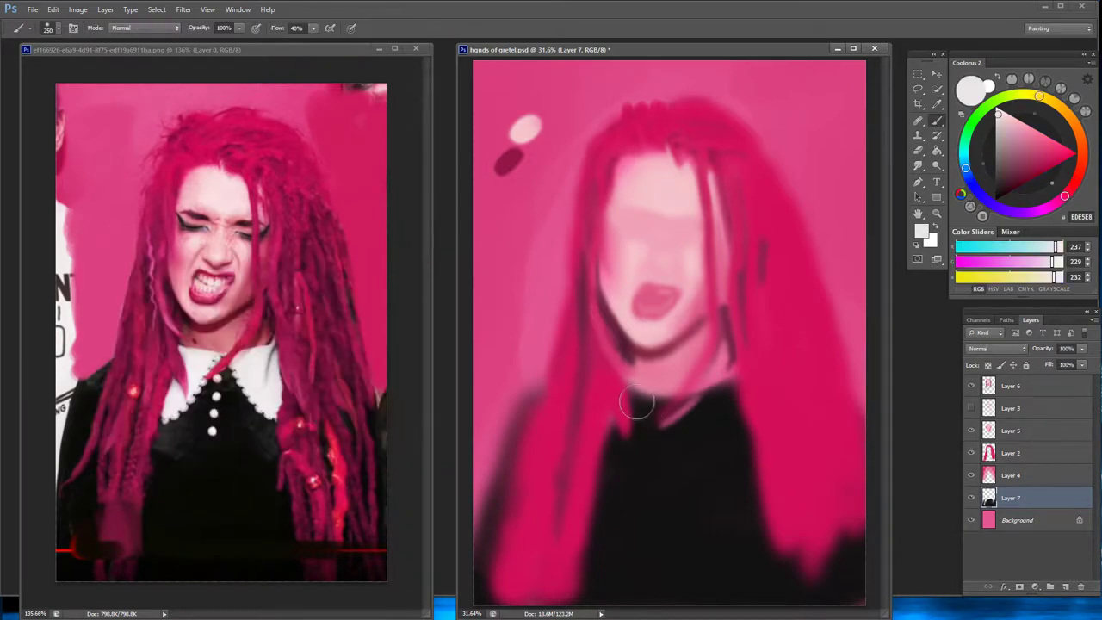
key("bracketleft")
key("bracketleft")
key("bracketleft")
left_click_drag(633, 398, 737, 379)
mouse_move(740, 457)
left_mouse_down()
mouse_move(702, 411)
mouse_move(749, 465)
left_mouse_up()
mouse_move(740, 392)
left_mouse_down()
mouse_move(706, 405)
mouse_move(620, 482)
left_mouse_up()
left_click_drag(659, 397, 603, 482)
left_click_drag(603, 417, 607, 482)
left_click_drag(659, 409, 616, 486)
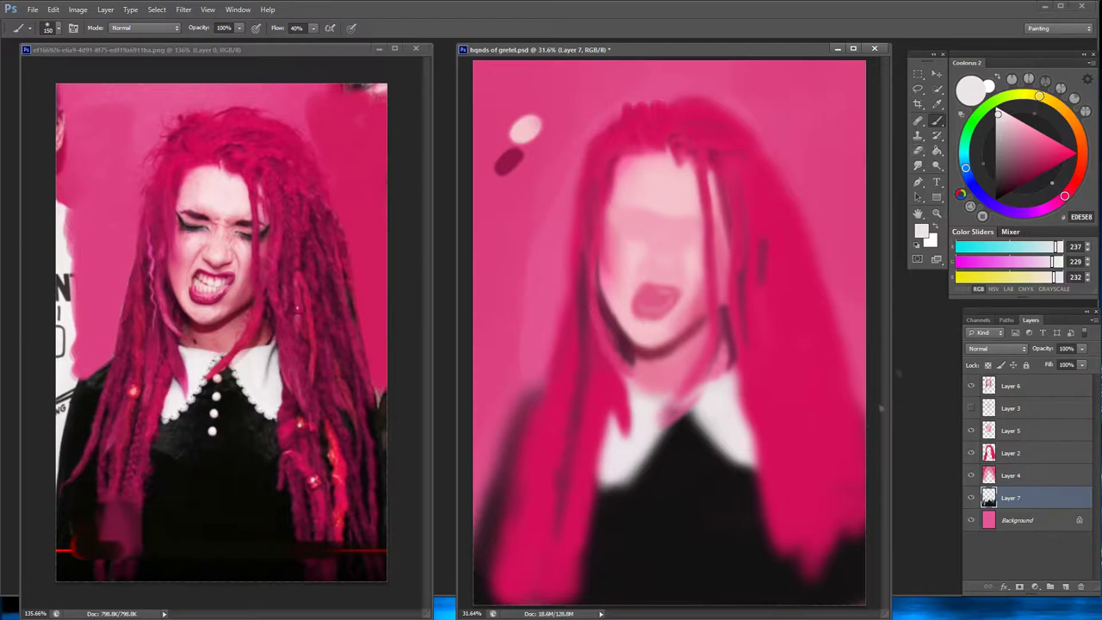
Sample the dress's near-black and sharpen the collar edges against the dark fabric
left_click(663, 482, "alt")
mouse_move(685, 423)
left_mouse_down()
mouse_move(602, 491)
mouse_move(749, 469)
left_mouse_up()
mouse_move(723, 422)
left_mouse_down()
mouse_move(671, 435)
mouse_move(594, 504)
left_mouse_up()
left_click(633, 456, "alt")
left_click_drag(659, 441, 603, 496)
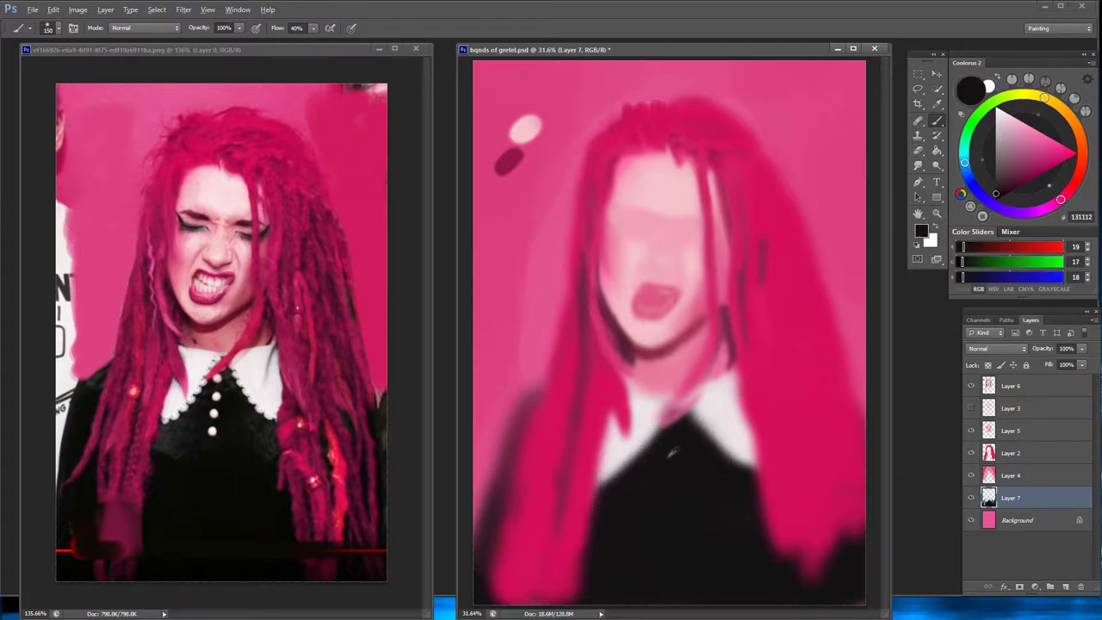
left_click(607, 491, "alt")
left_click_drag(616, 456, 603, 495)
left_click_drag(654, 440, 603, 491)
left_click_drag(698, 415, 676, 439)
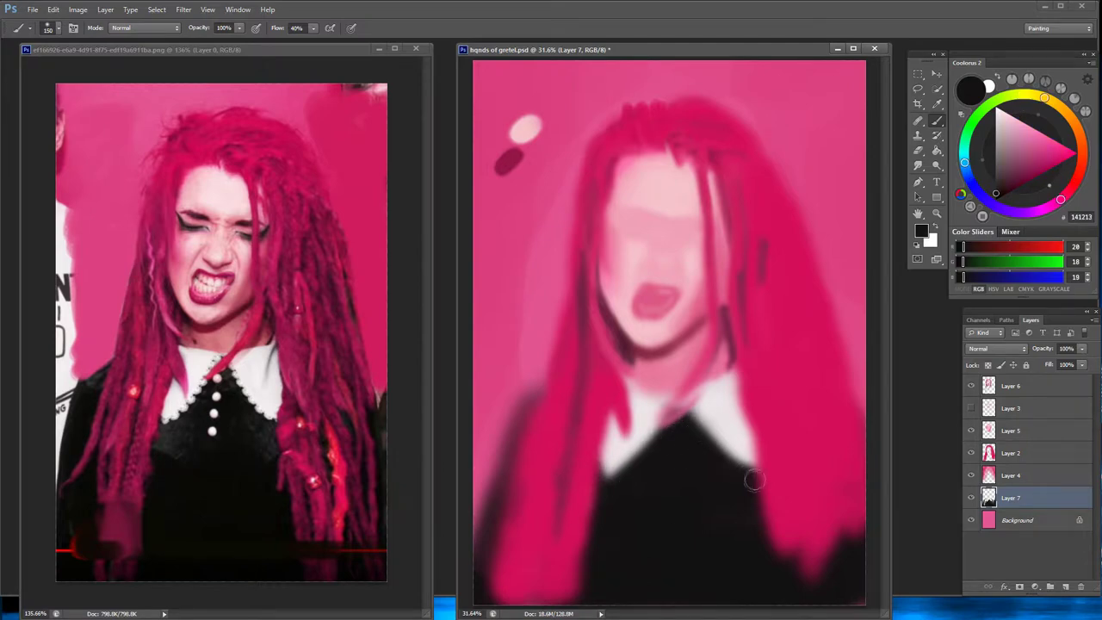
left_click_drag(754, 480, 693, 413)
Resample the light collar colour and select the Layer 2 hair layer for erasing
left_click(719, 396, "alt")
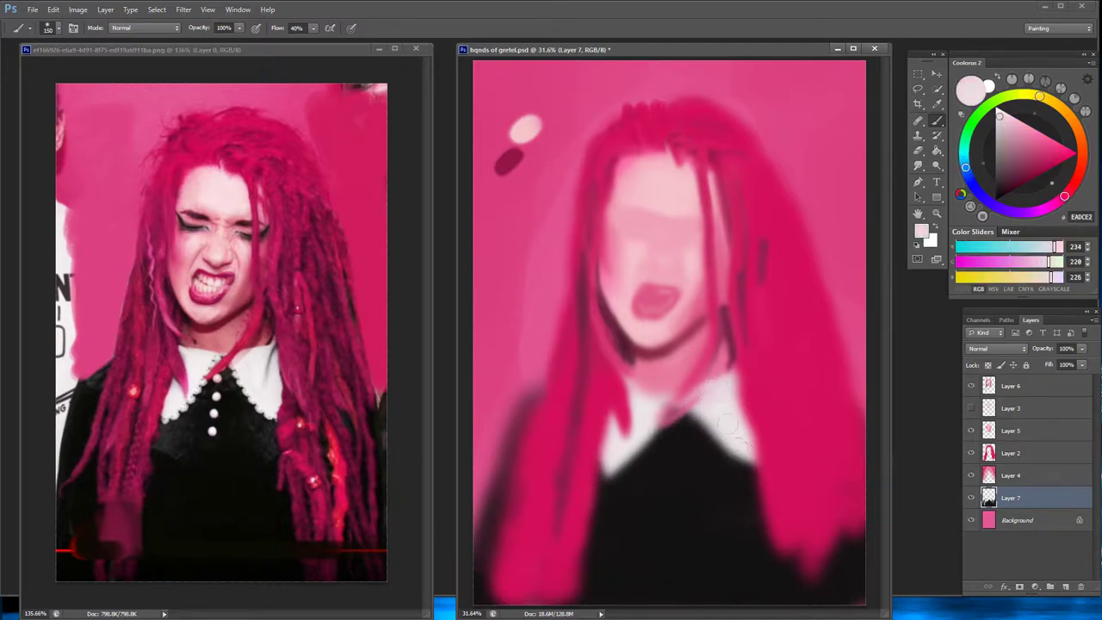
left_click(728, 422, "alt")
left_click(1010, 453)
left_click(918, 151)
Erase the pink hair overlapping both collar points, comparing against Layer 6
left_click_drag(741, 379, 755, 452)
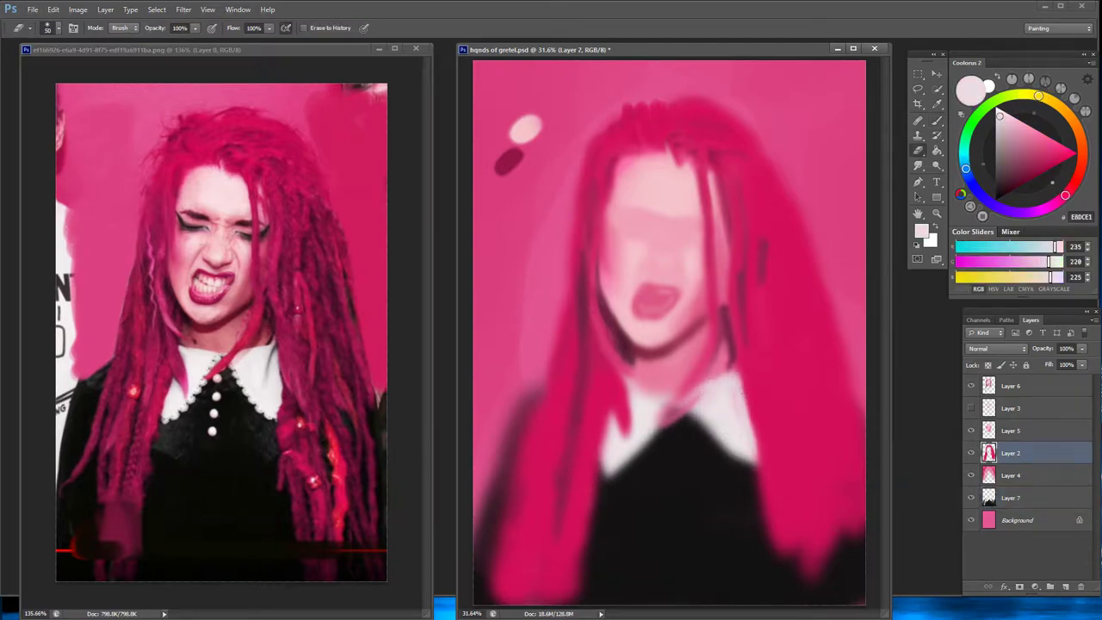
left_click_drag(742, 392, 765, 526)
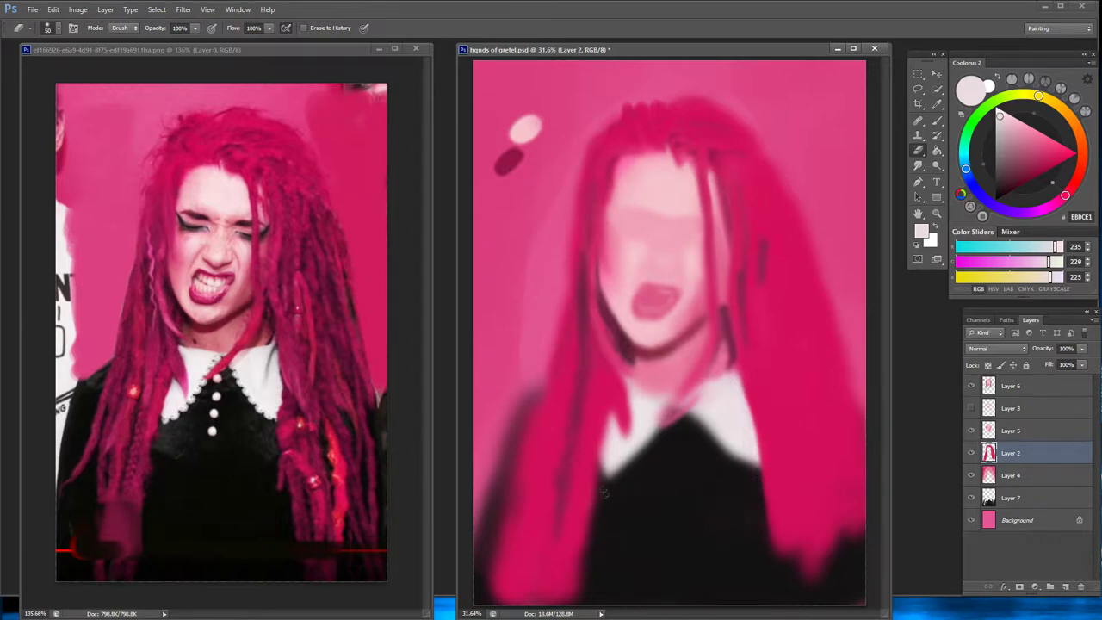
left_click_drag(613, 418, 613, 462)
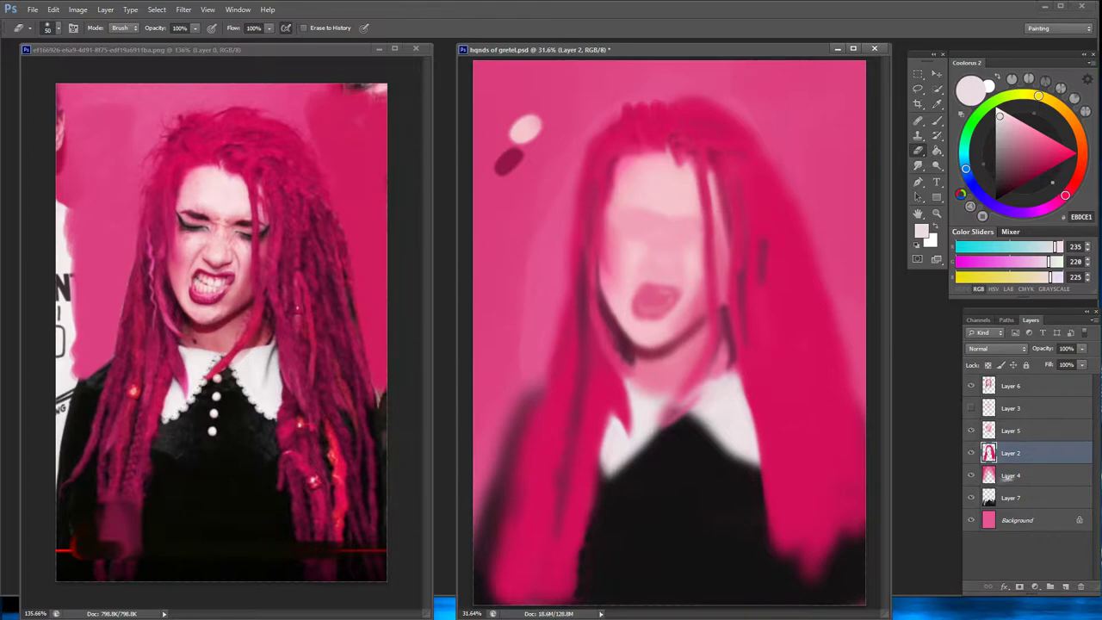
left_click(972, 430)
left_click(1012, 386)
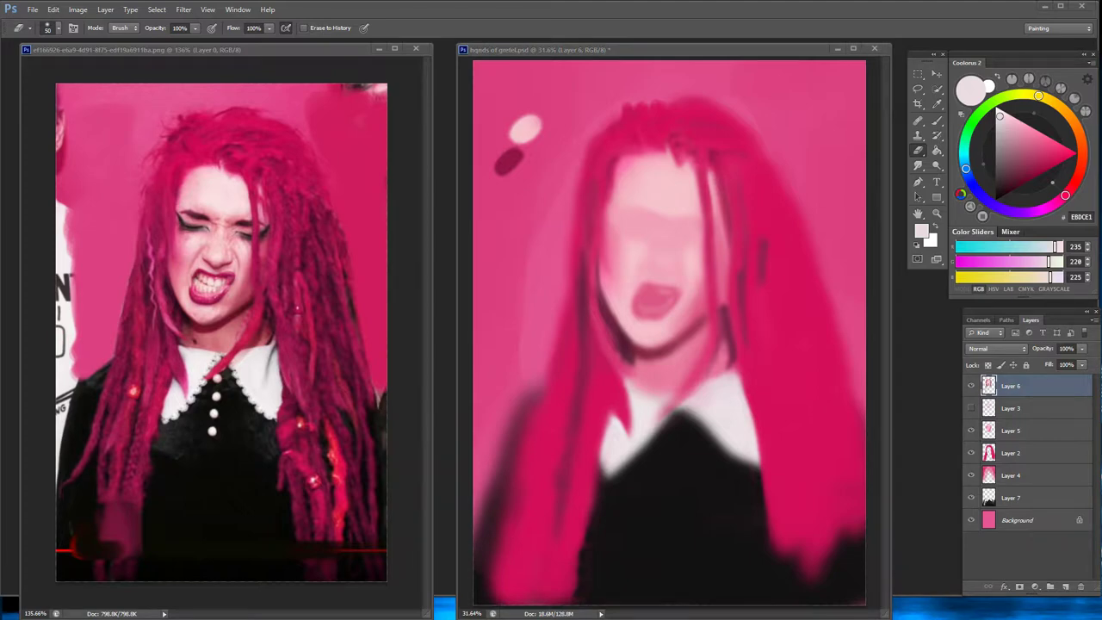
On Layer 7, brush near-white over the collar's lower right to crisp its edges
key("b")
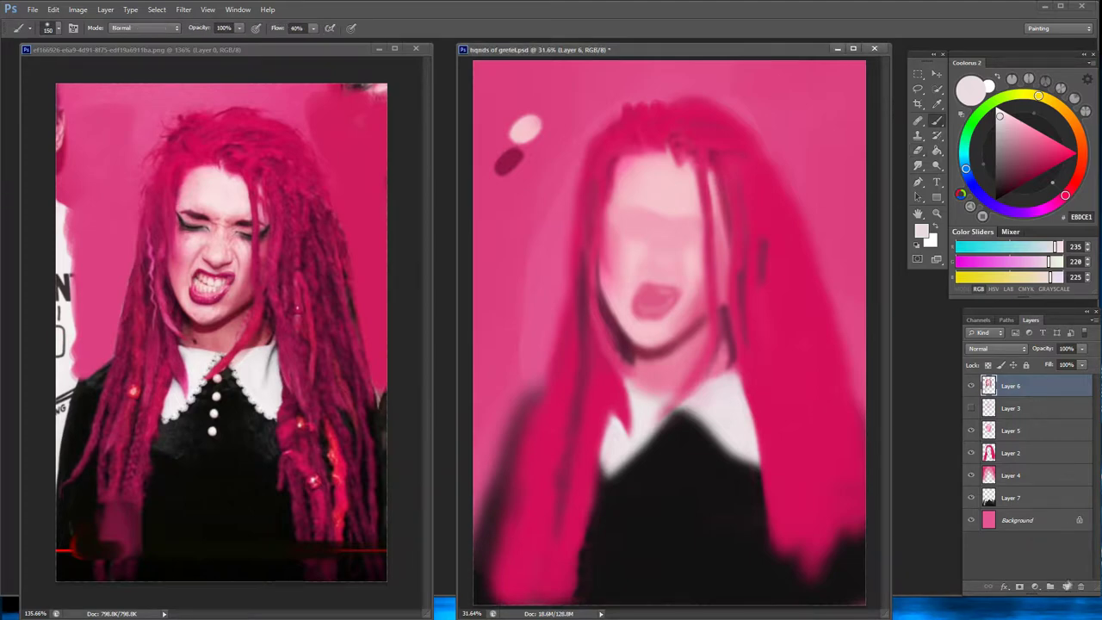
left_click(647, 461, "ctrl")
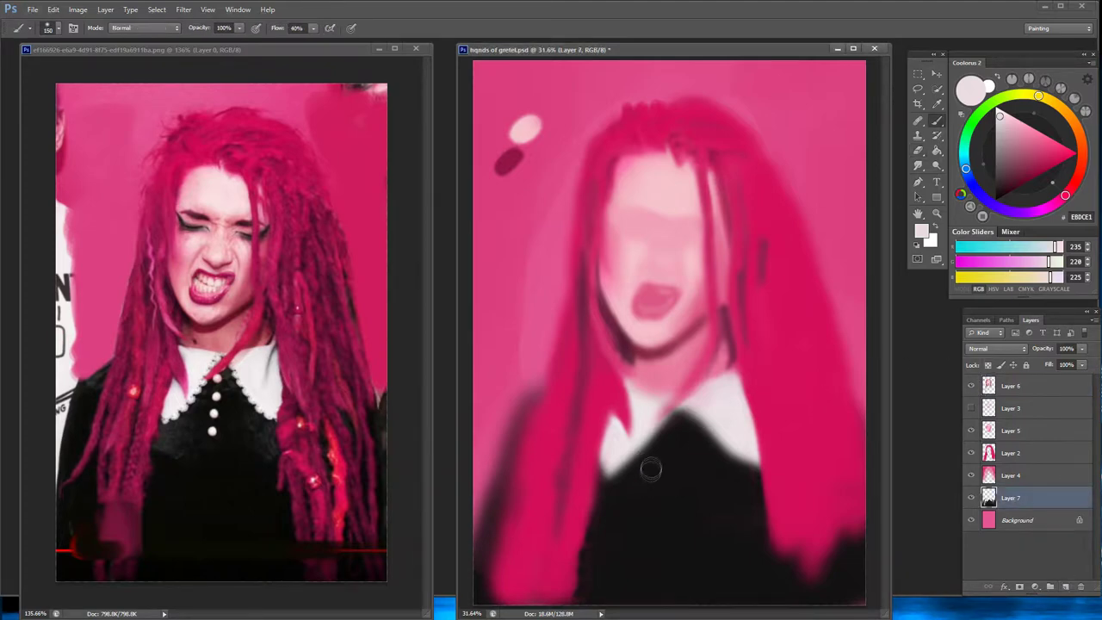
left_click(610, 480, "alt")
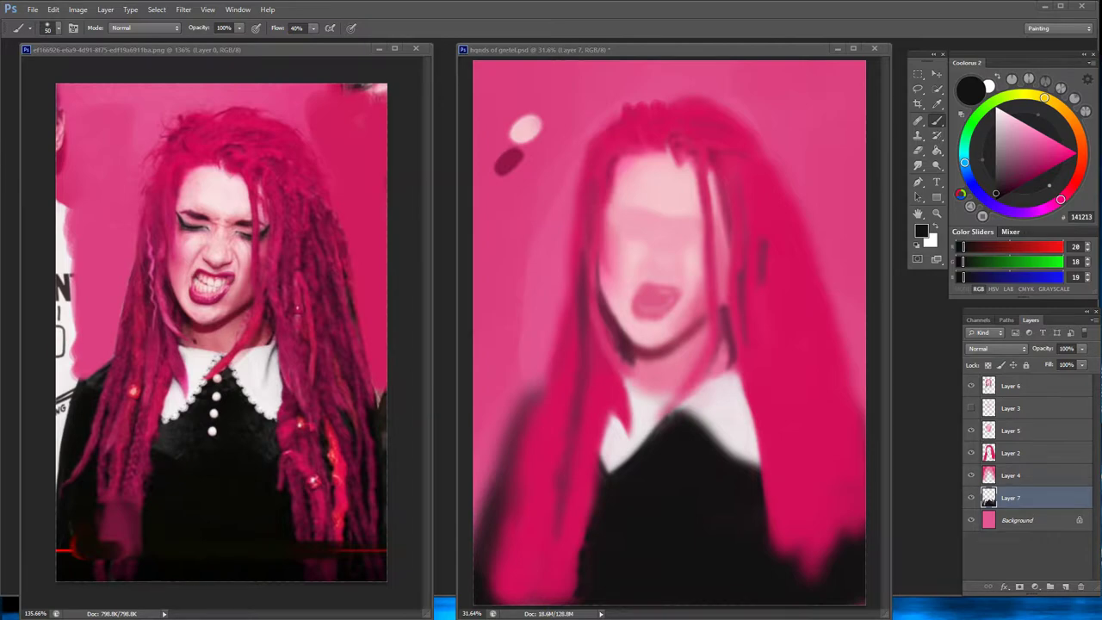
left_click(672, 420)
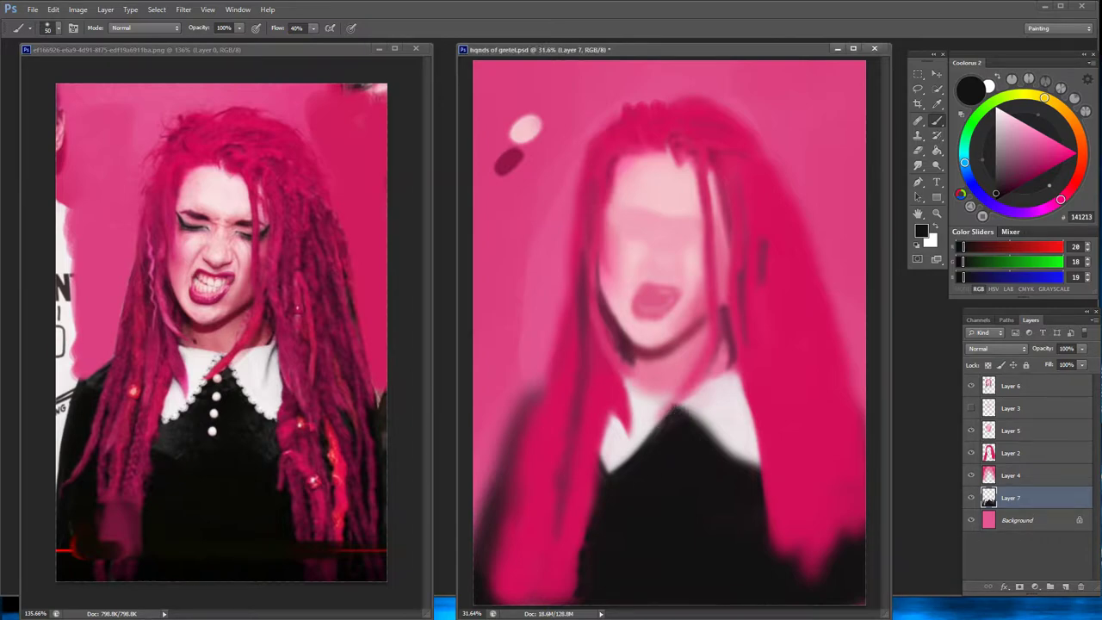
left_click(733, 405, "alt")
mouse_move(689, 405)
left_mouse_down()
mouse_move(732, 463)
mouse_move(757, 477)
left_mouse_up()
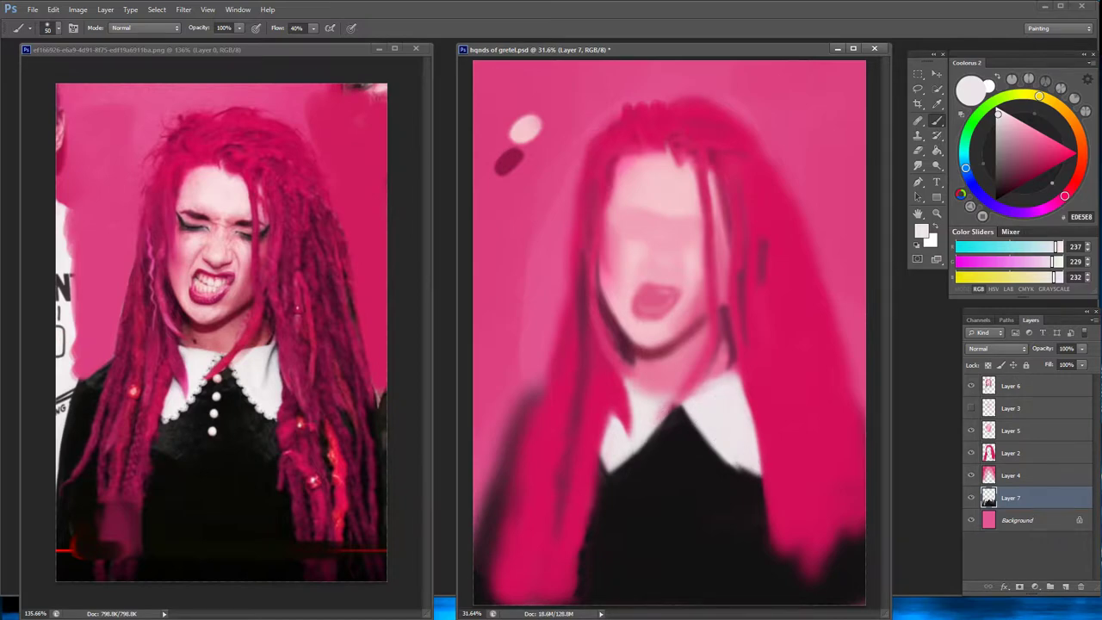
left_click(718, 489, "alt")
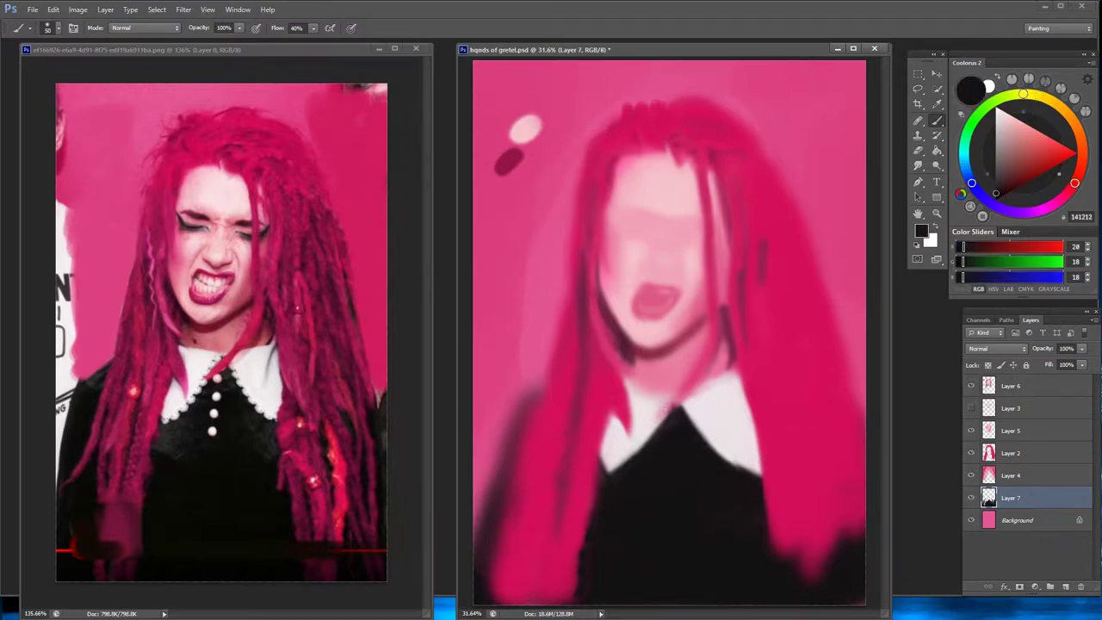
left_click(664, 408, "alt")
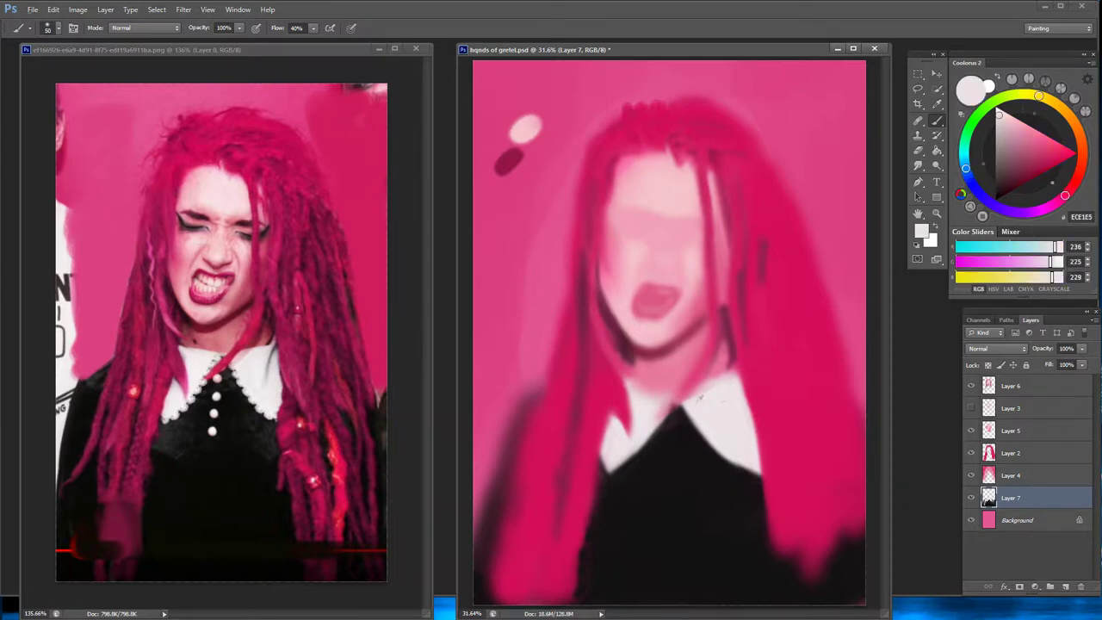
left_click(699, 397, "alt")
left_click(634, 385, "ctrl")
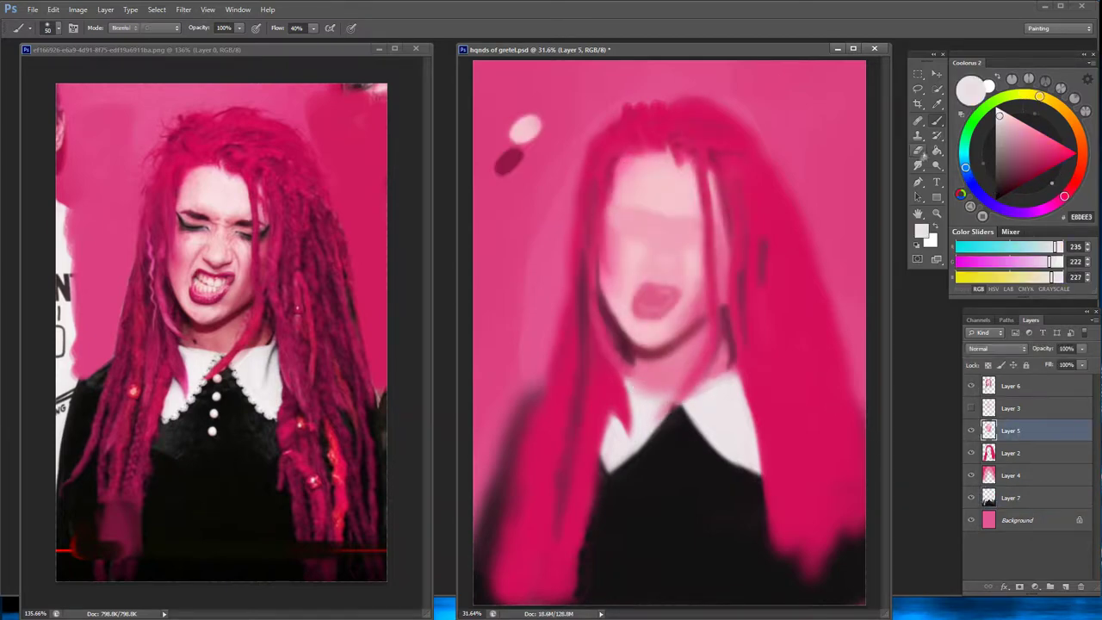
On Layer 6, darken the hair strand beside the face and shade the left jawline
key("e")
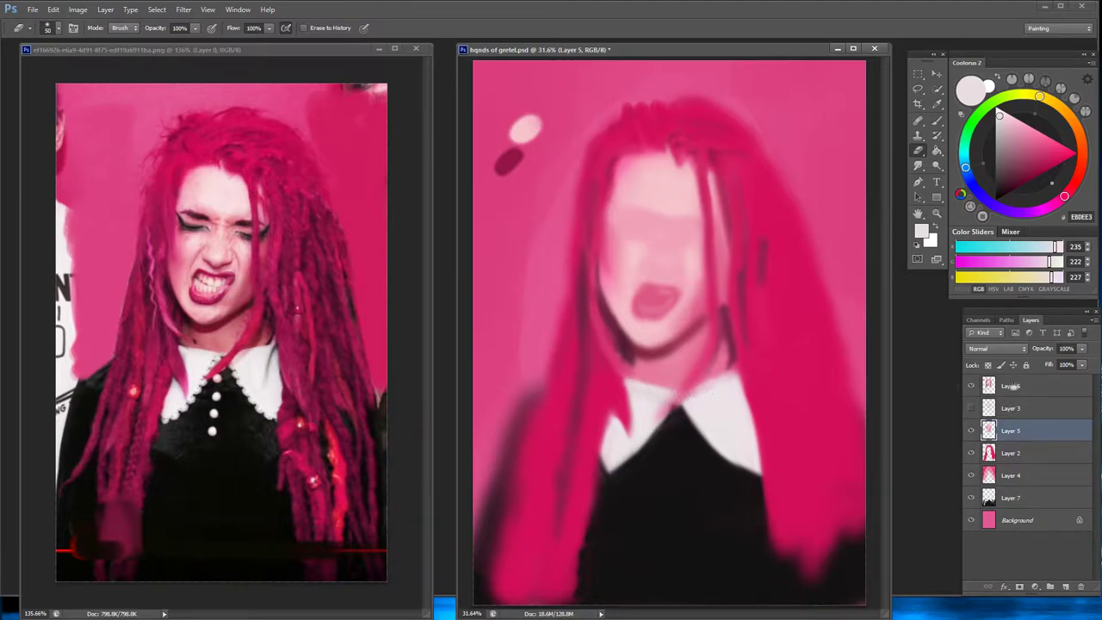
left_click(1010, 386)
key("b")
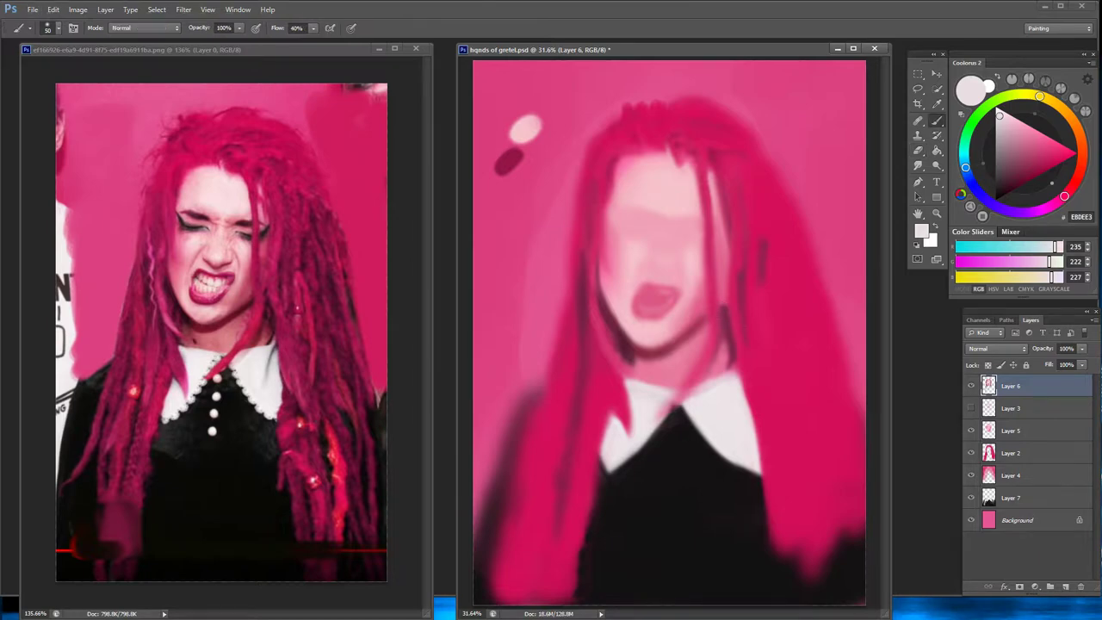
left_click(724, 310, "alt")
mouse_move(722, 315)
left_mouse_down()
mouse_move(730, 343)
mouse_move(742, 298)
left_mouse_up()
mouse_move(611, 310)
left_mouse_down()
mouse_move(633, 347)
mouse_move(675, 344)
left_mouse_up()
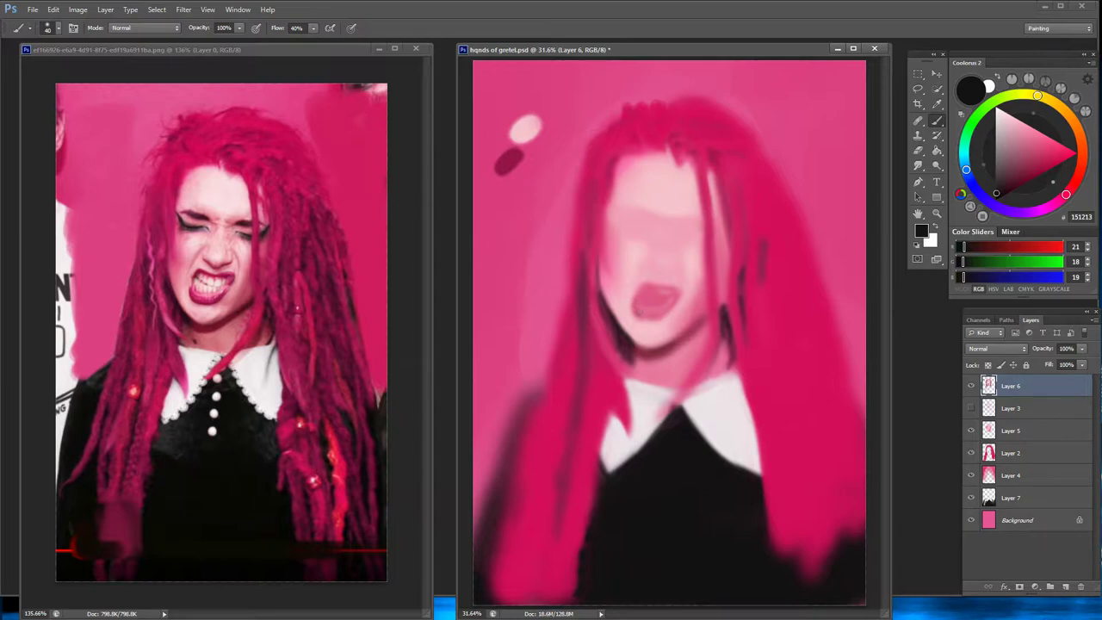
Choose rose pink BF5479 for the lips
left_click(649, 314, "alt")
left_click(656, 315, "alt")
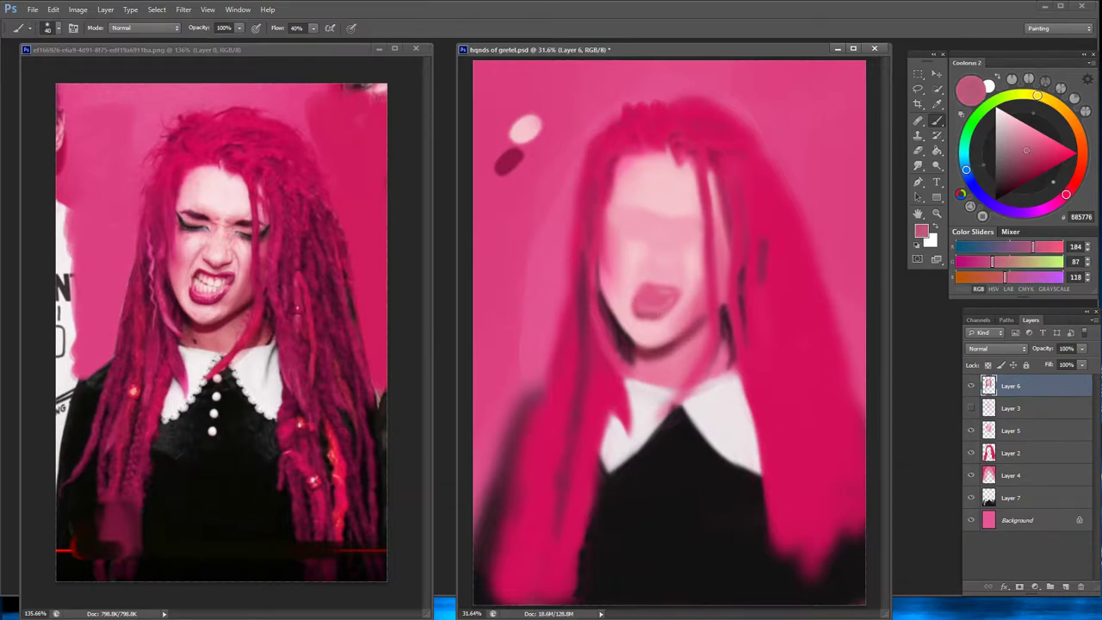
left_click(643, 287, "alt")
Highlight the lower lip and bared teeth with a light sampled tone
left_click(639, 326, "alt")
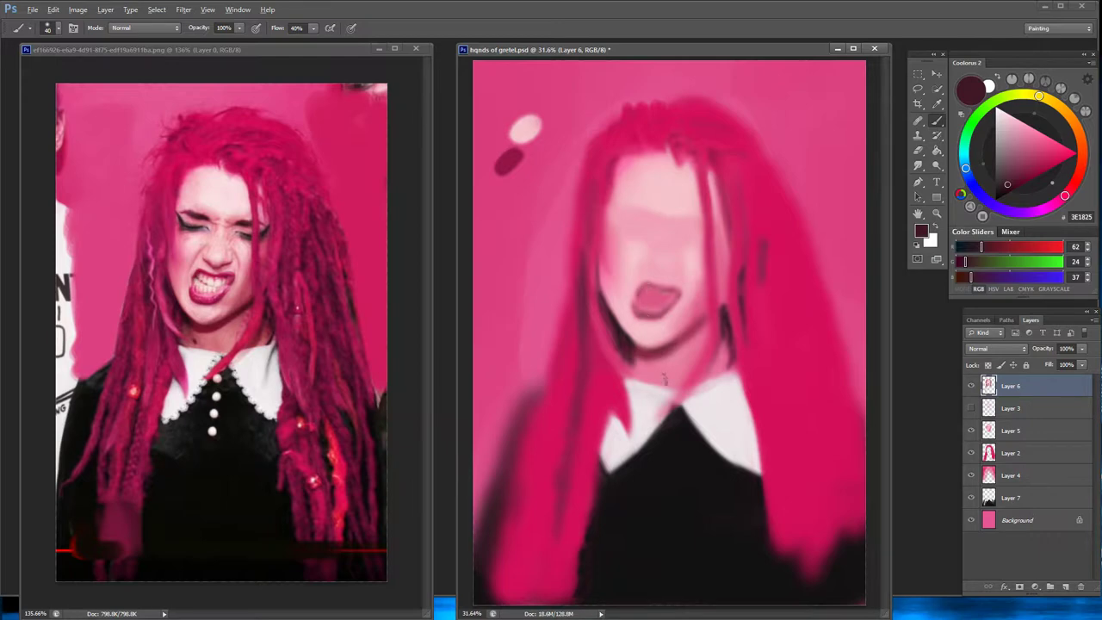
left_click(663, 379, "alt")
left_click_drag(647, 293, 661, 303)
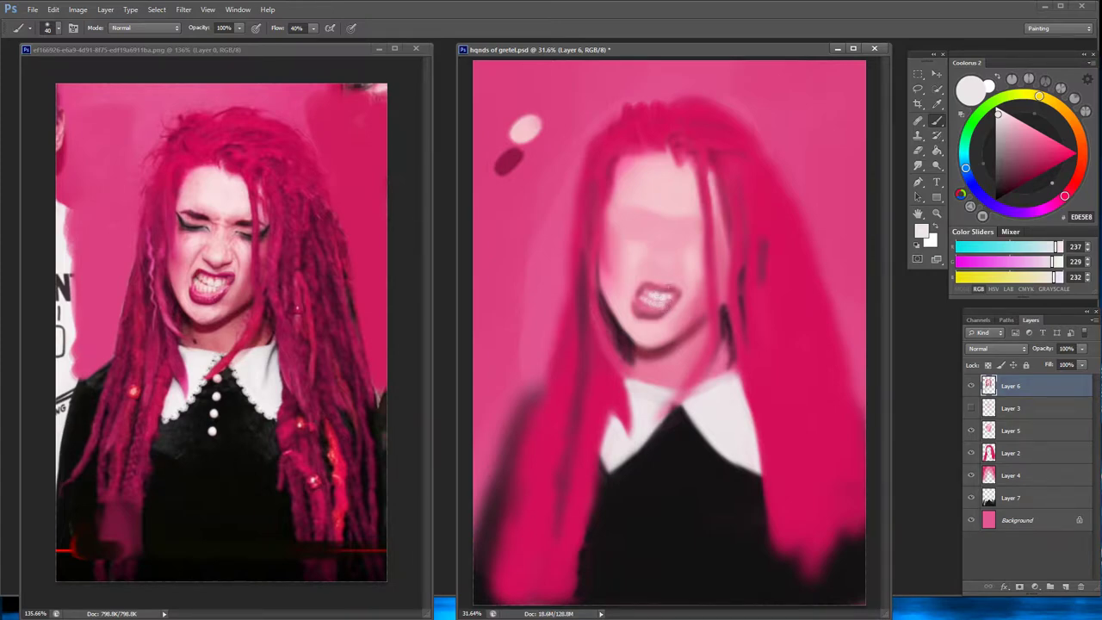
Pick pink E088A3 and sketch the squinting eyes across the face
left_click(670, 286, "alt")
left_click(648, 274, "alt")
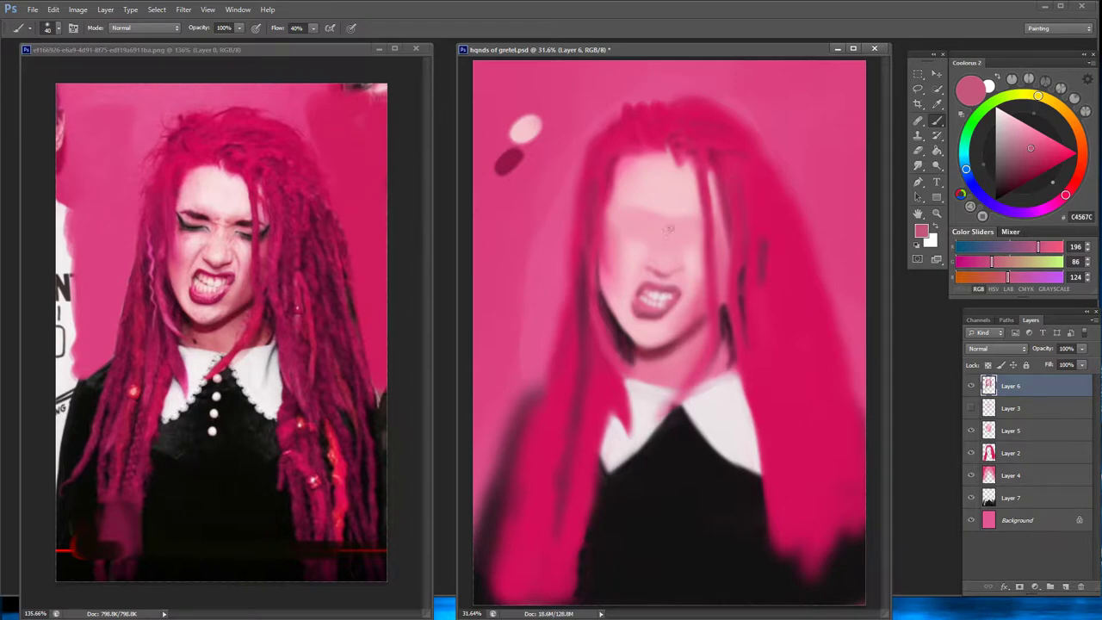
left_click(653, 267, "alt")
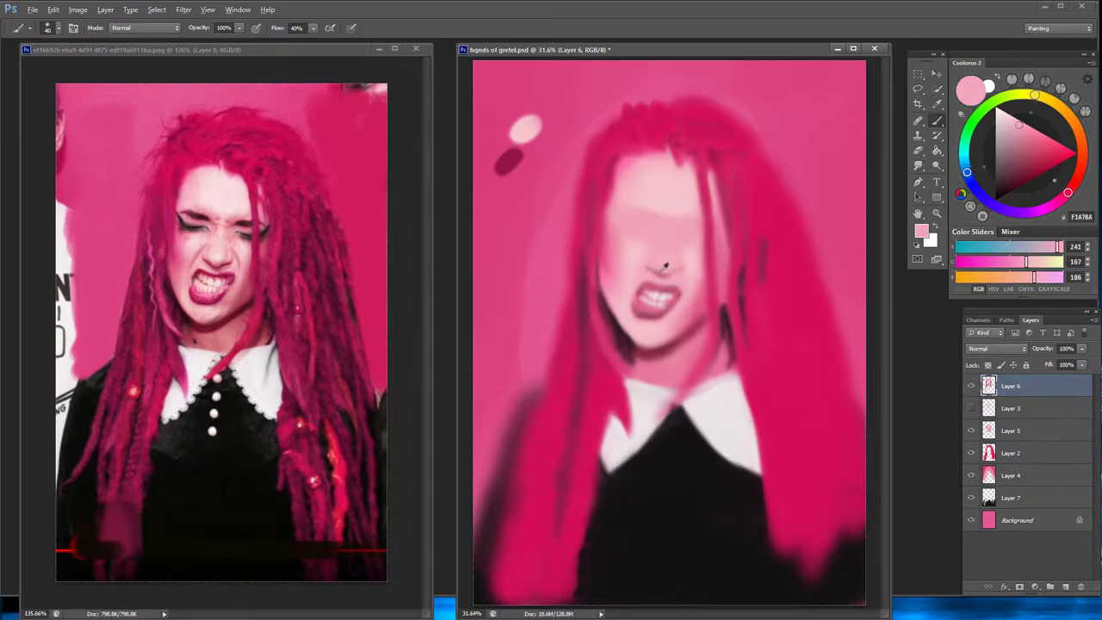
left_click(665, 268, "alt")
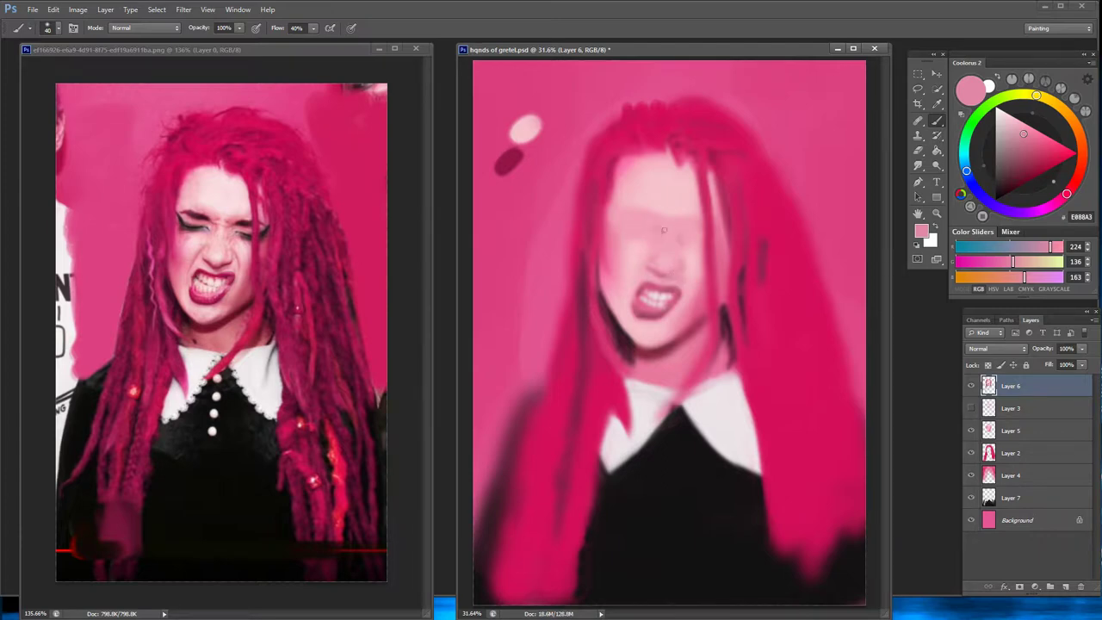
mouse_move(663, 229)
left_mouse_down()
mouse_move(628, 223)
mouse_move(645, 222)
left_mouse_up()
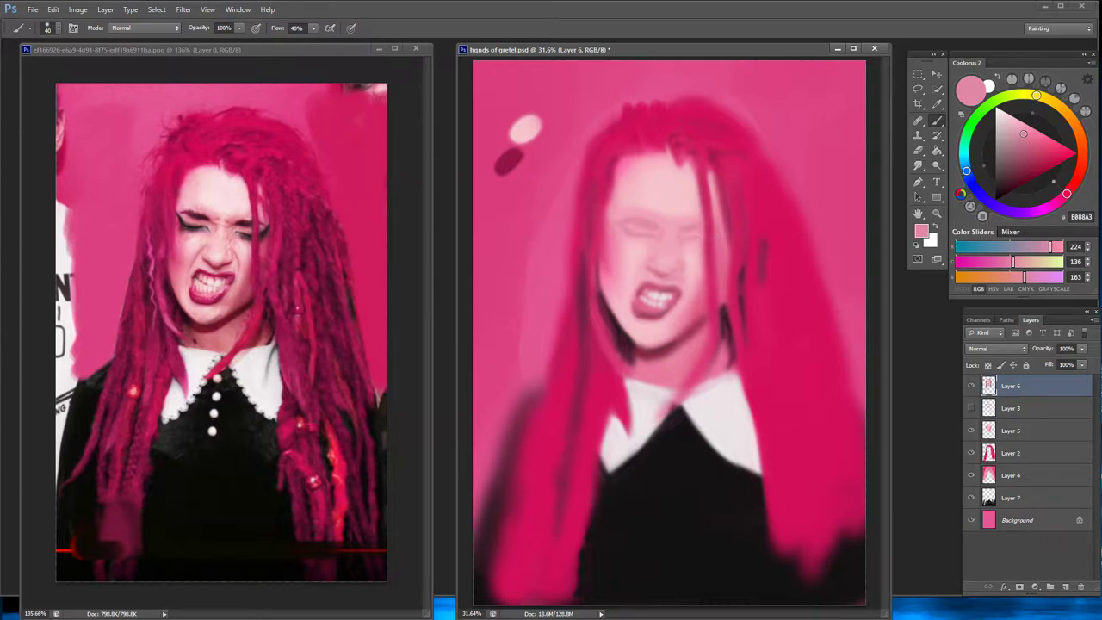
Sample lighter pinks from the face and shrink the brush for finer skin highlights
left_click(719, 235, "alt")
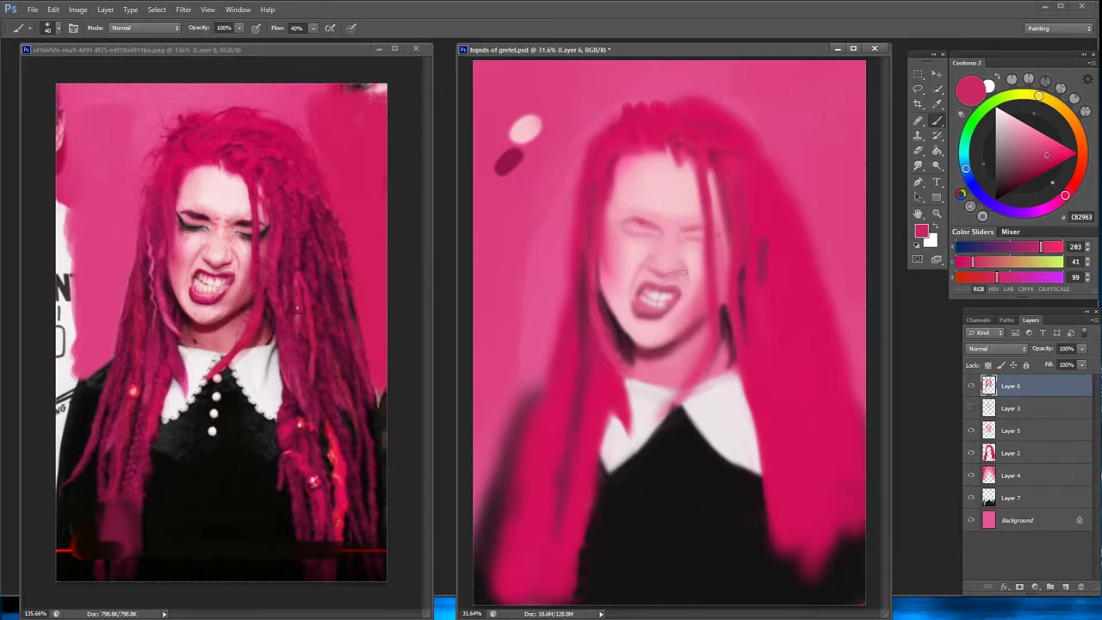
left_click(683, 271, "alt")
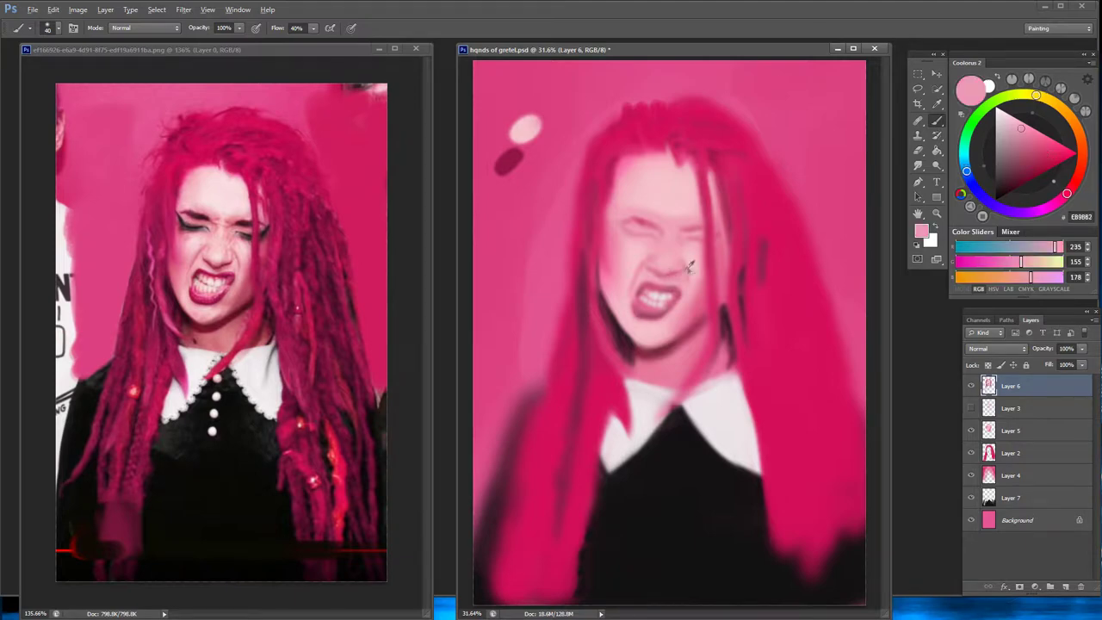
left_click(670, 269, "alt")
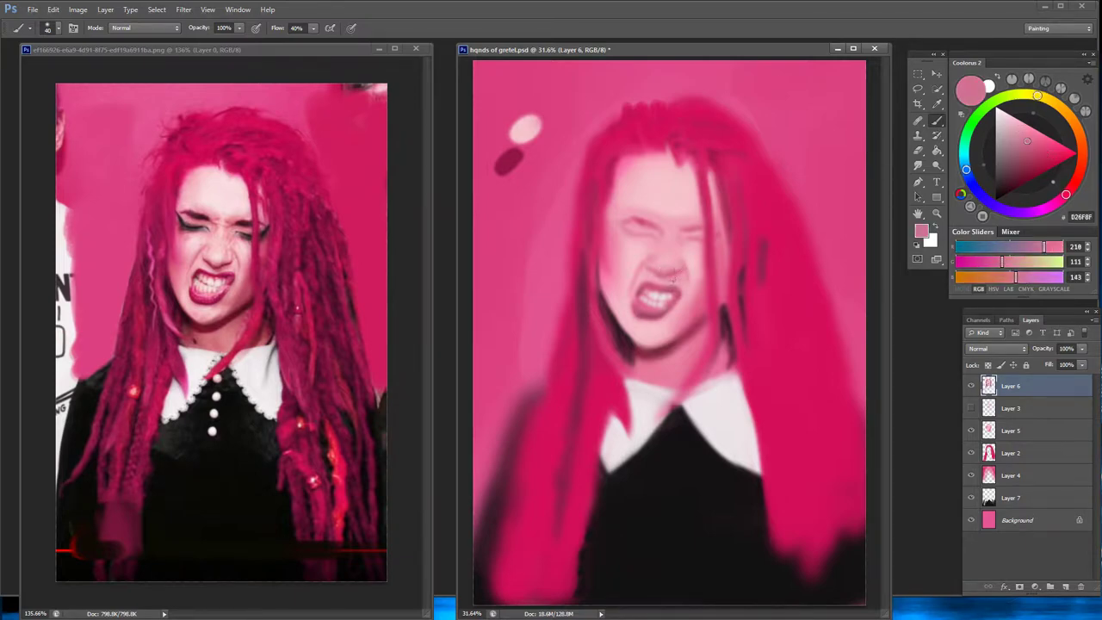
left_click(666, 267, "alt")
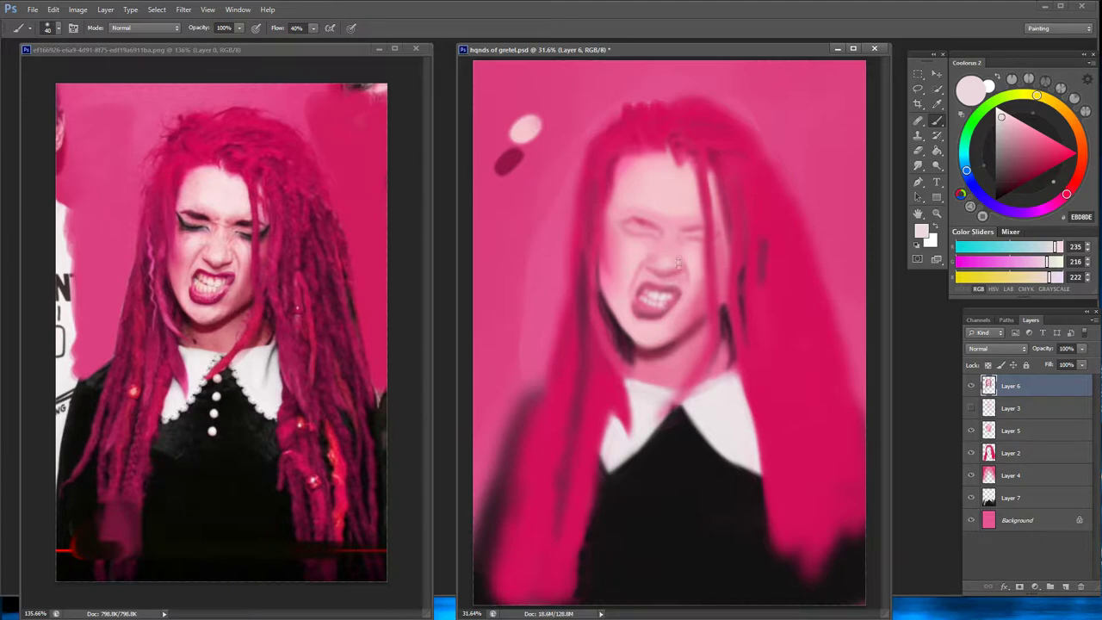
key("bracketleft")
key("bracketleft")
left_click(656, 256, "alt")
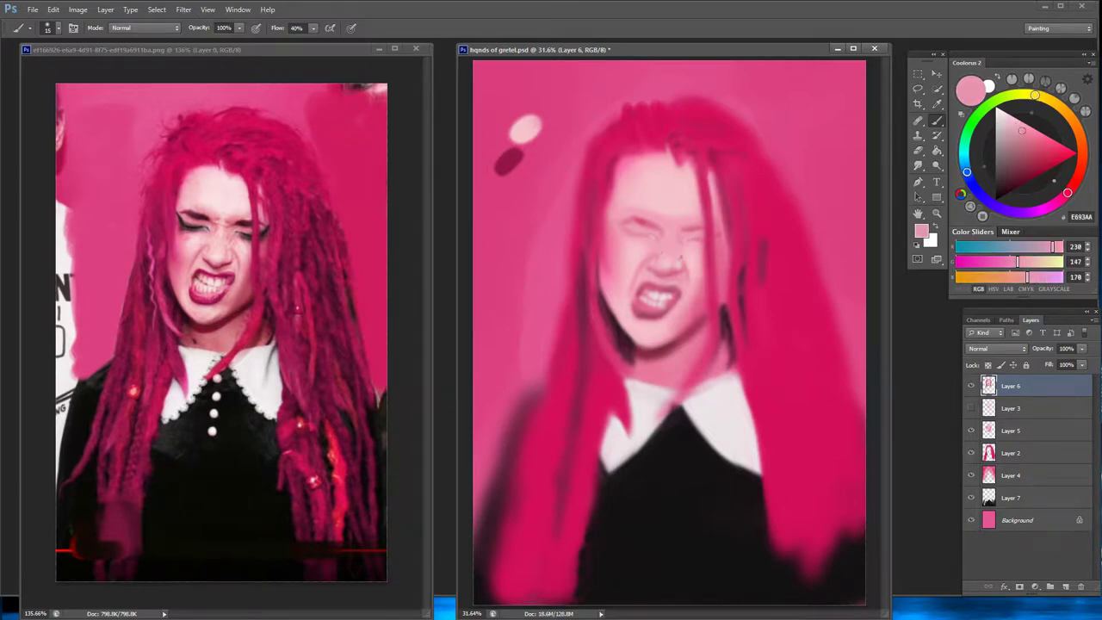
left_click(675, 256, "alt")
left_click(680, 262, "alt")
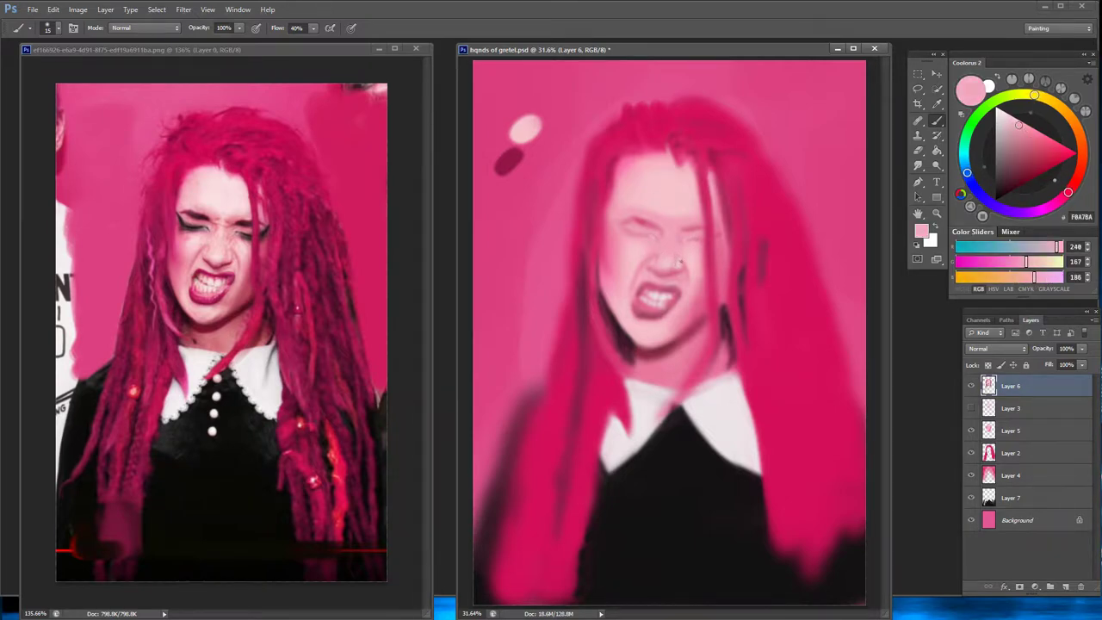
Sample darker pink and maroon shading tones, then move to Layer 3 with near-black
left_click(621, 284, "alt")
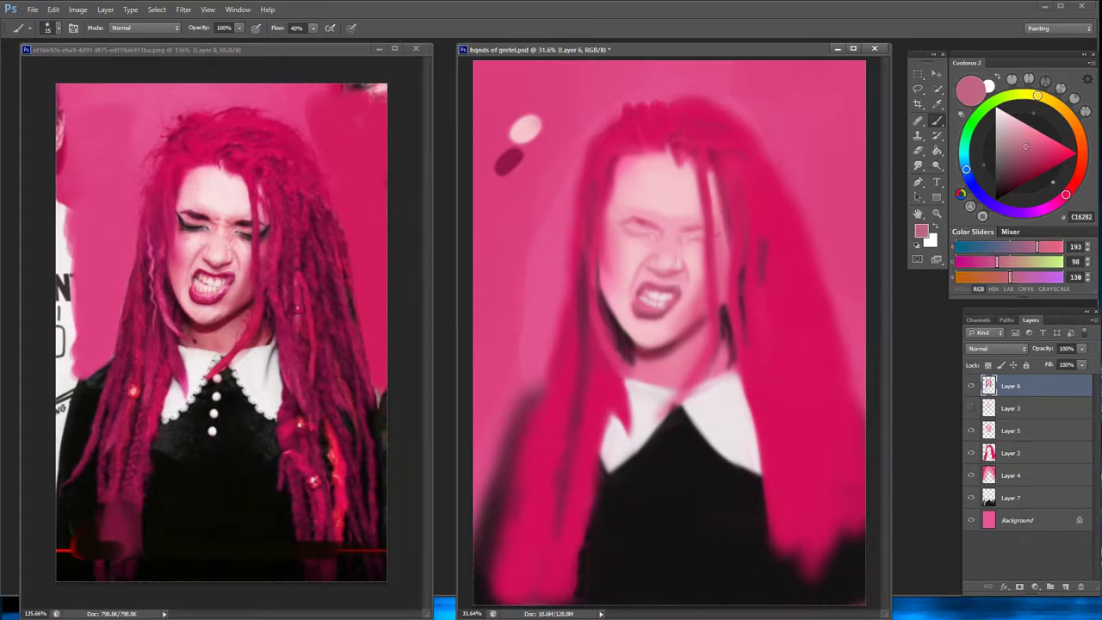
left_click(674, 292, "alt")
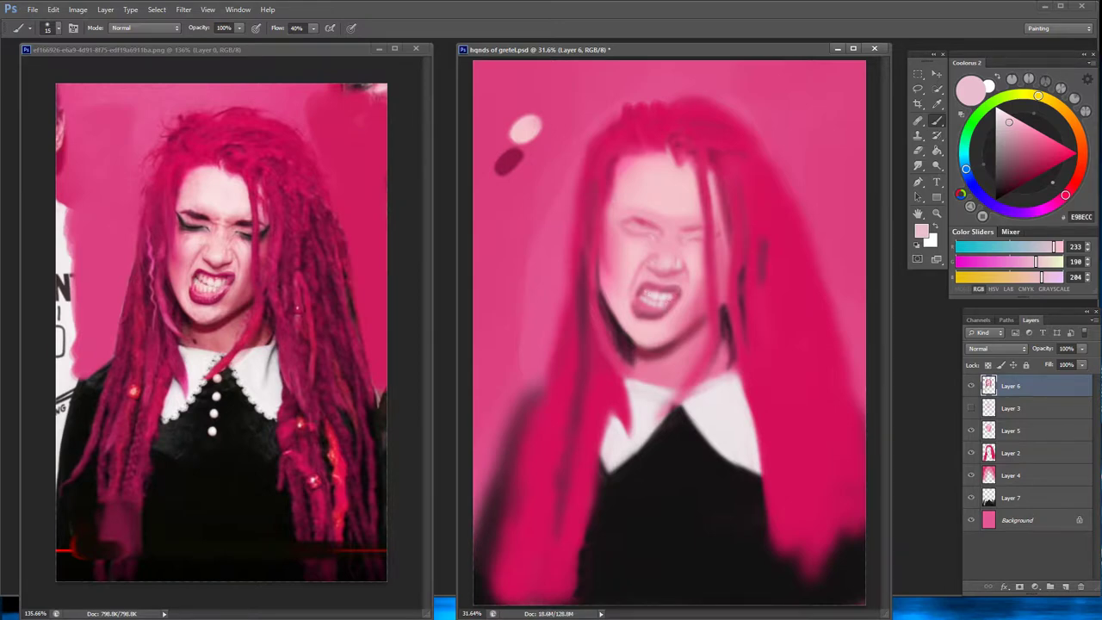
left_click(647, 294, "alt")
left_click(622, 328, "alt")
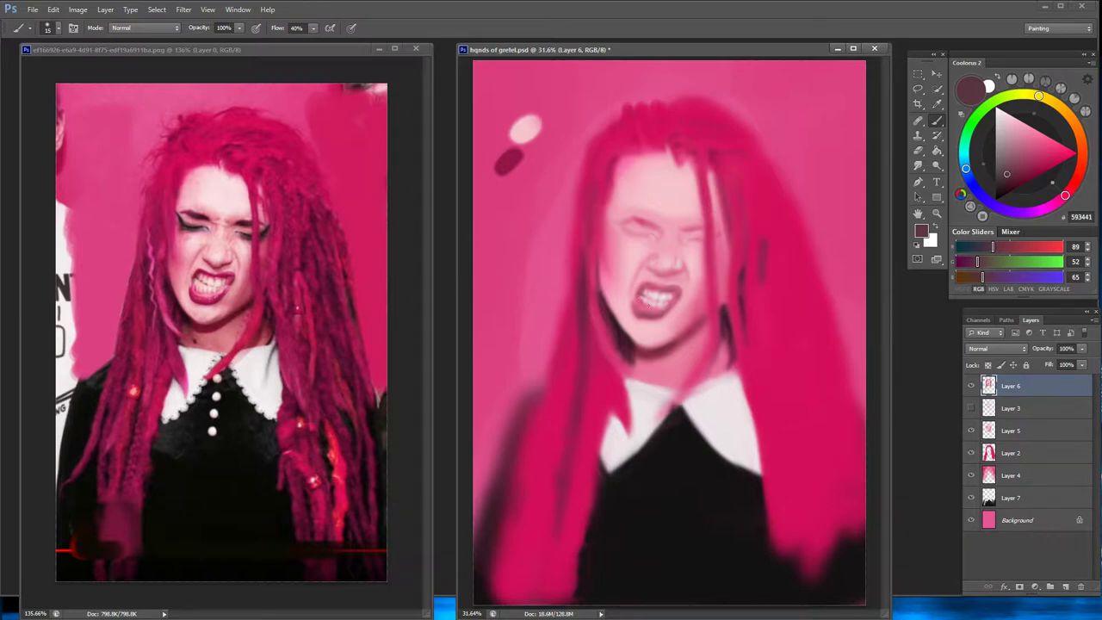
left_click(629, 319, "alt")
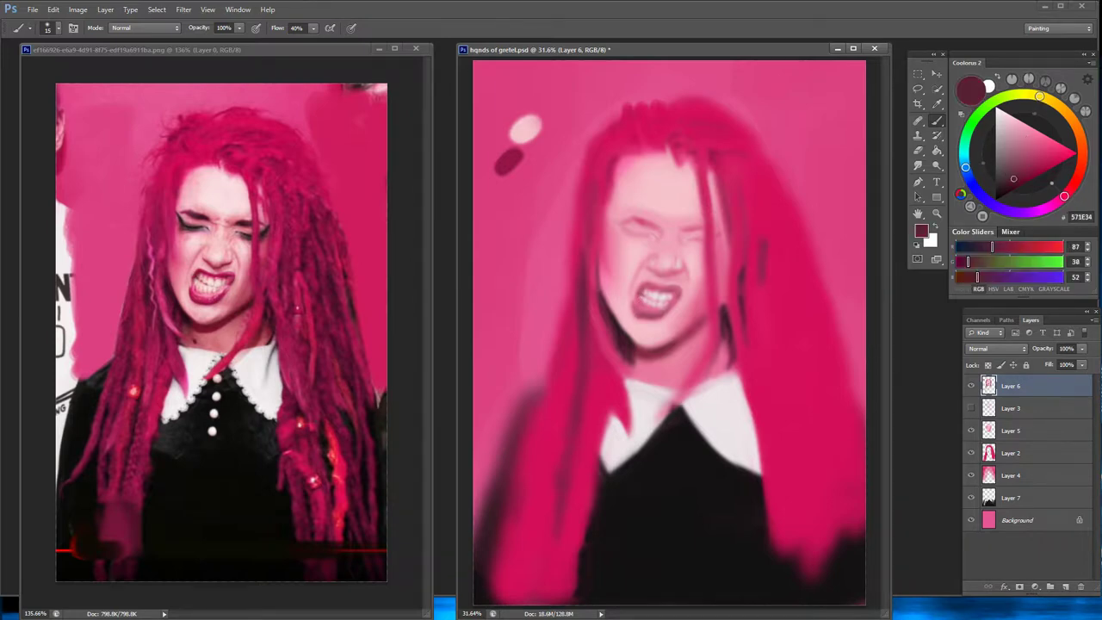
left_click(603, 258, "alt")
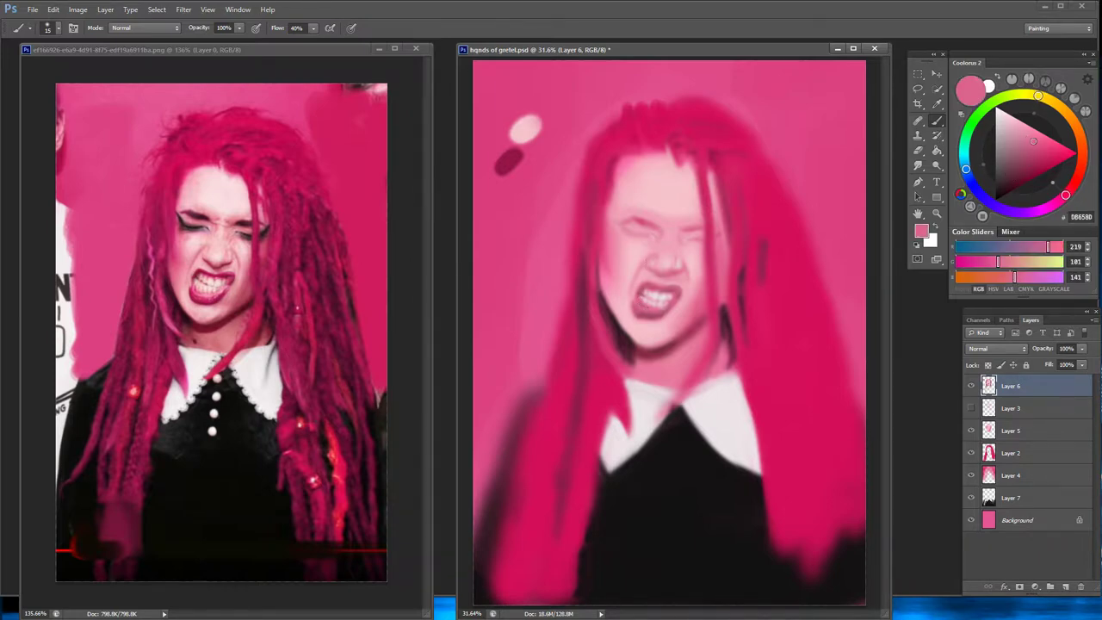
left_click(686, 467, "alt")
key("alt+bracketleft")
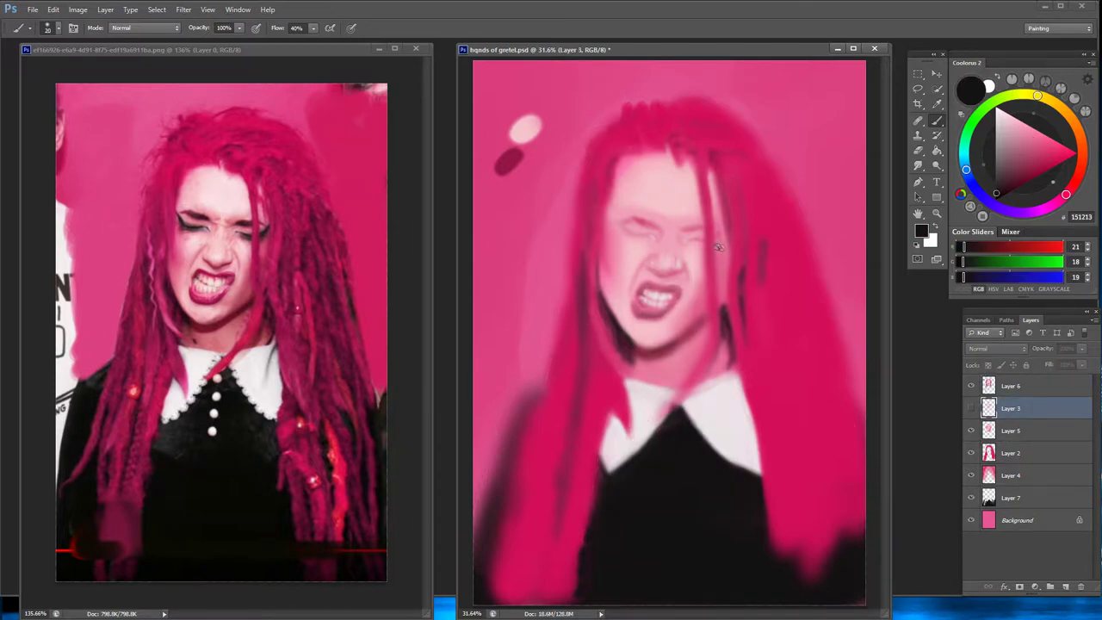
On a new layer above Layer 6, paint dark liner and lashes over the right and left eyes
left_click(1066, 587)
key("alt+bracketright")
key("ctrl+shift+alt+n")
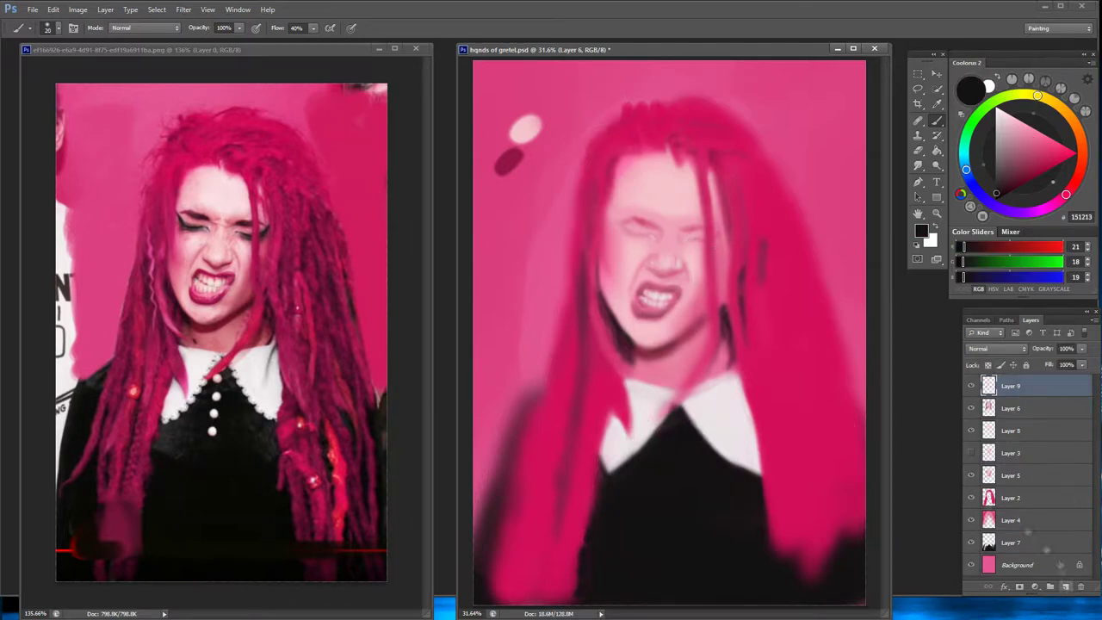
mouse_move(690, 239)
left_mouse_down()
mouse_move(728, 238)
mouse_move(692, 227)
mouse_move(721, 226)
mouse_move(700, 230)
left_mouse_up()
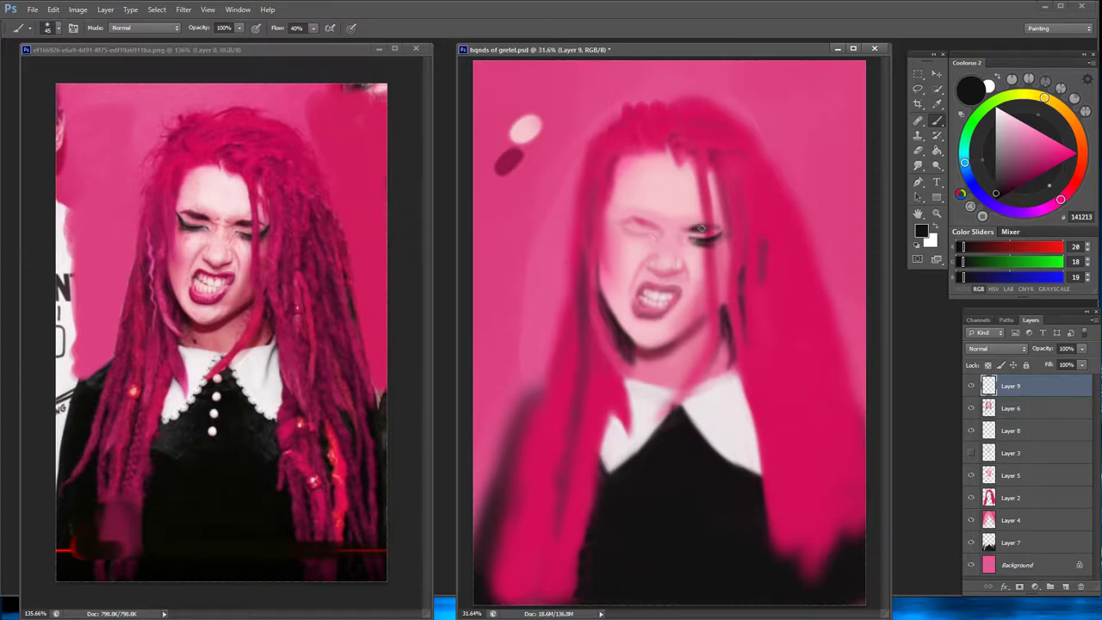
left_click(699, 233, "alt")
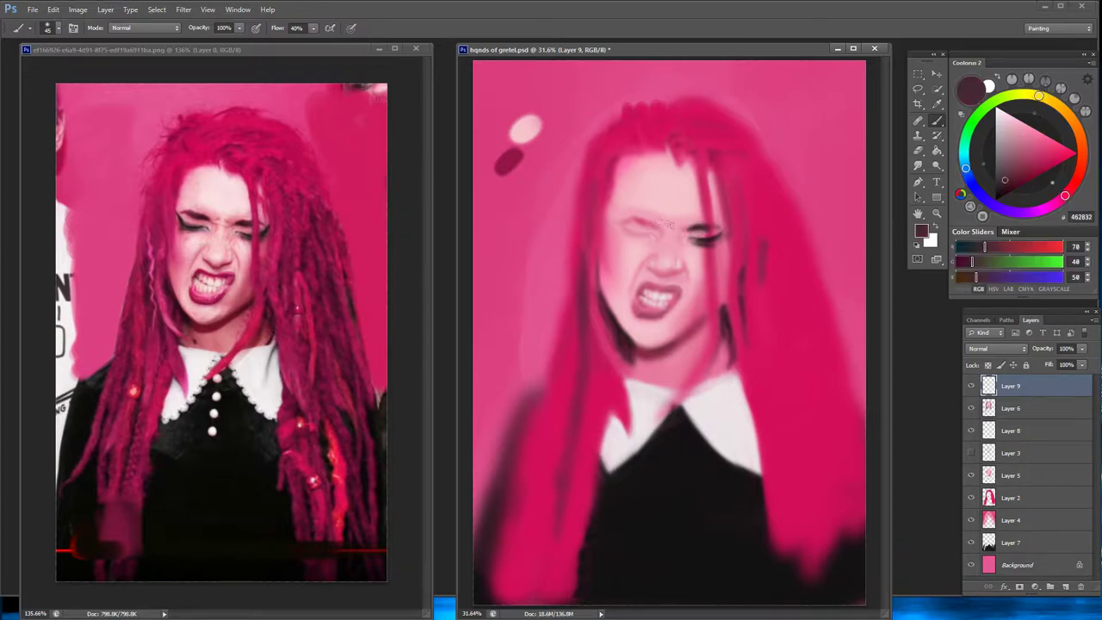
mouse_move(610, 226)
left_mouse_down()
mouse_move(649, 223)
mouse_move(659, 234)
mouse_move(629, 232)
mouse_move(656, 237)
left_mouse_up()
Sample pinks and maroons around the eyes, then paint a saturated pink nose ring on the right nostril
left_click(653, 233, "alt")
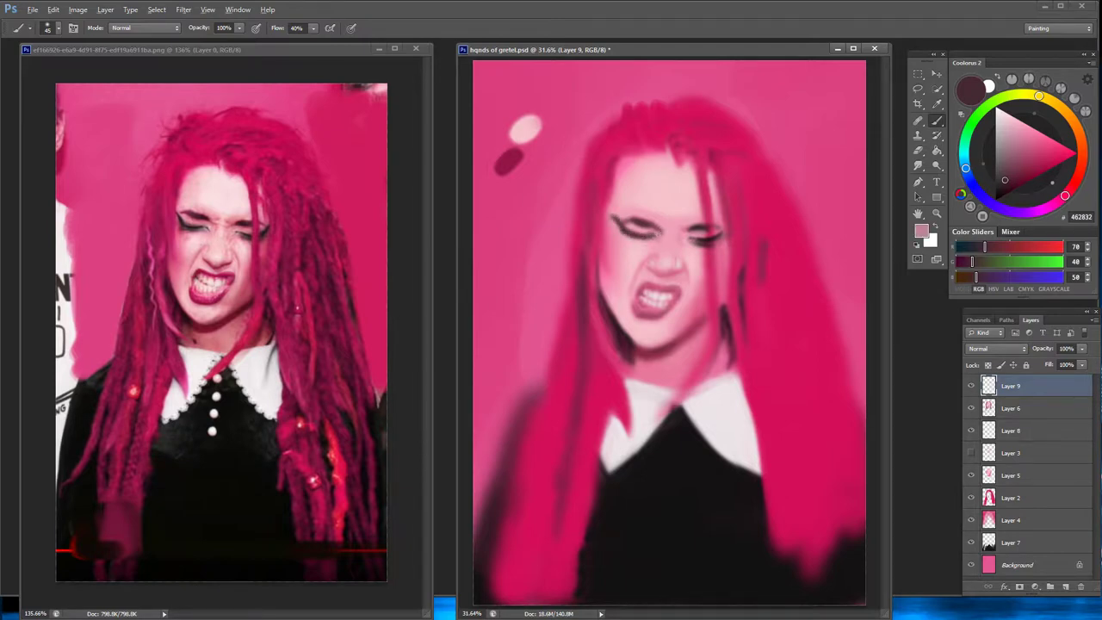
left_click(646, 236, "alt")
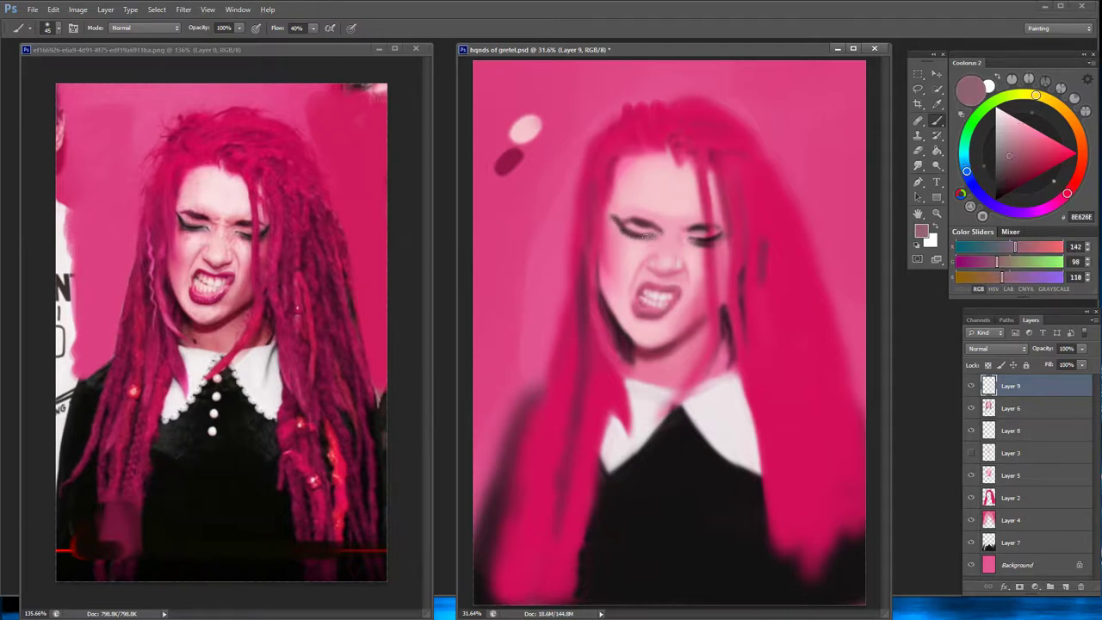
left_click(636, 231, "alt")
left_click(640, 218, "alt")
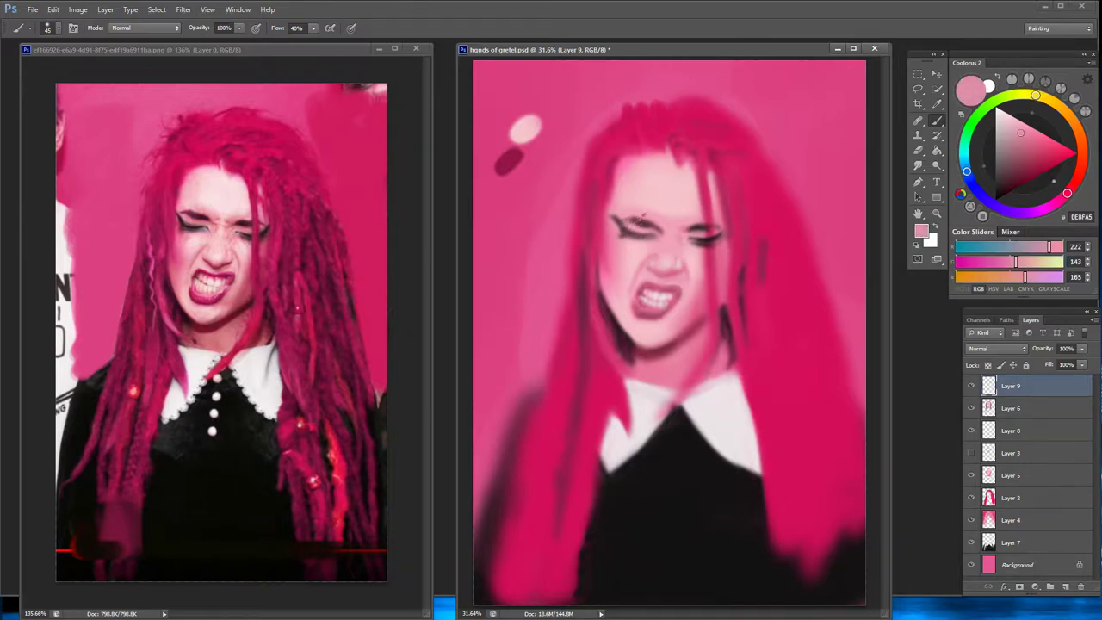
left_click(637, 221, "alt")
left_click(631, 223, "alt")
left_click(634, 223, "alt")
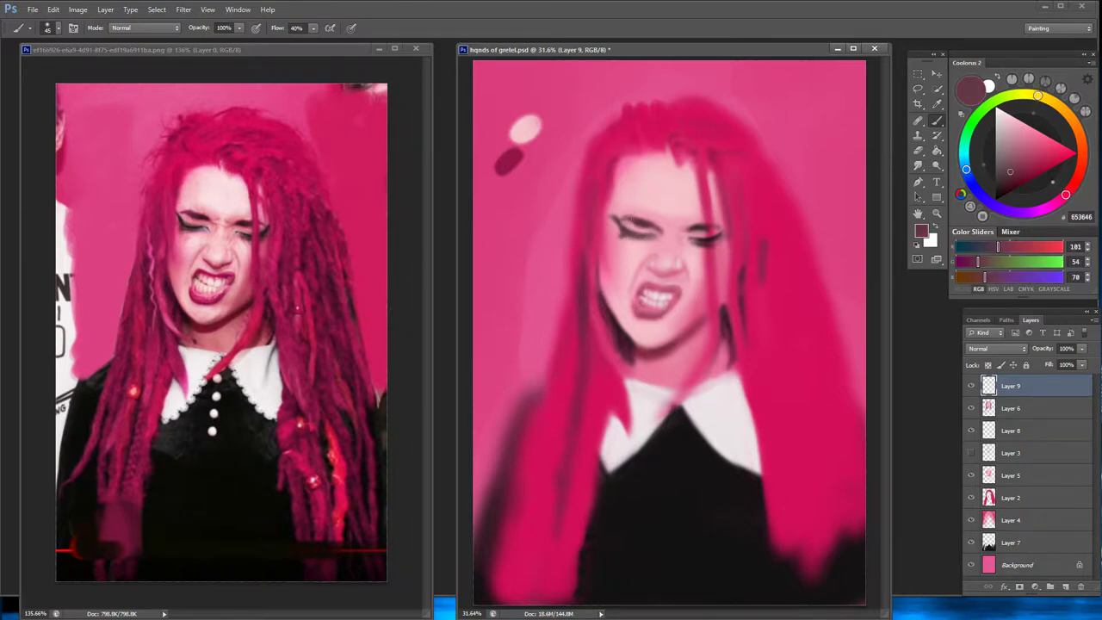
left_click(620, 213, "alt")
left_click(637, 221, "alt")
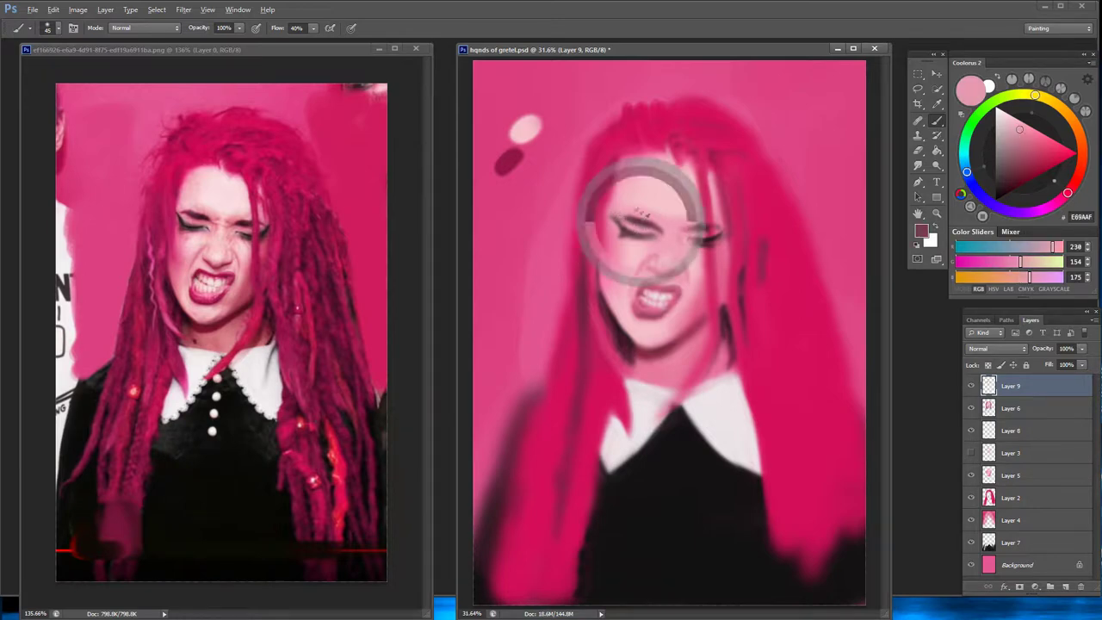
left_click(636, 220, "alt")
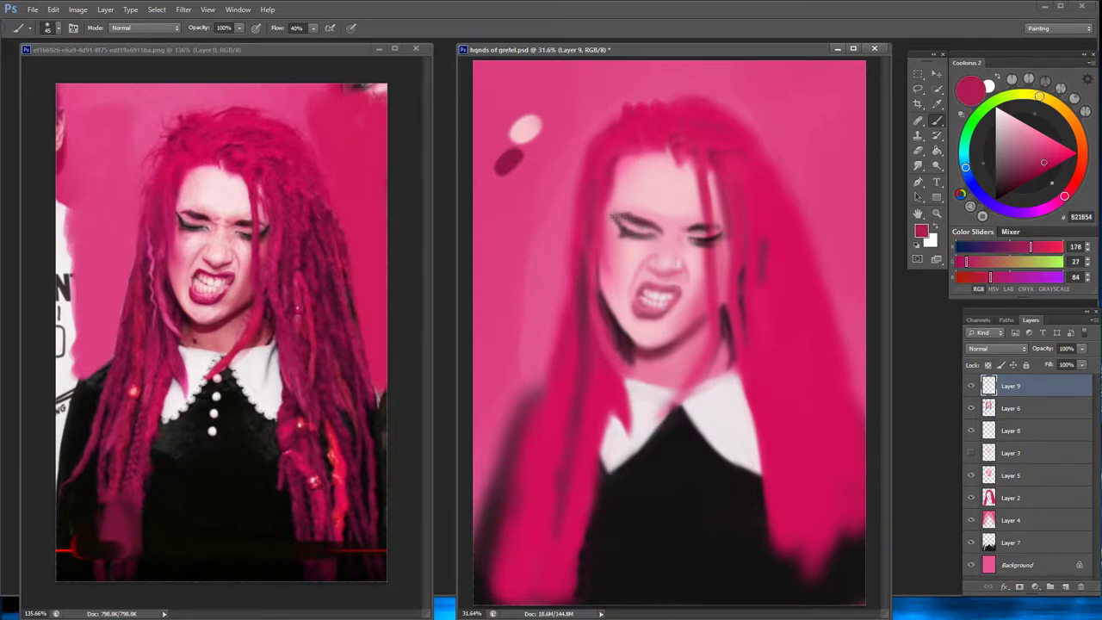
left_click(662, 235, "alt")
left_click(667, 221, "alt")
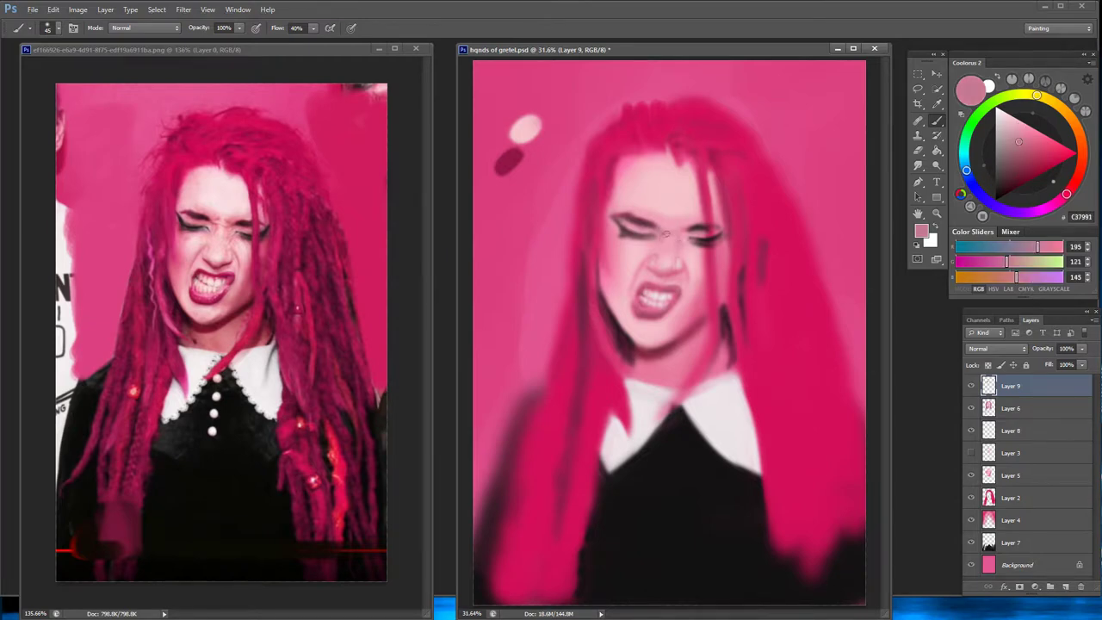
left_click(690, 231, "alt")
left_click(708, 241, "alt")
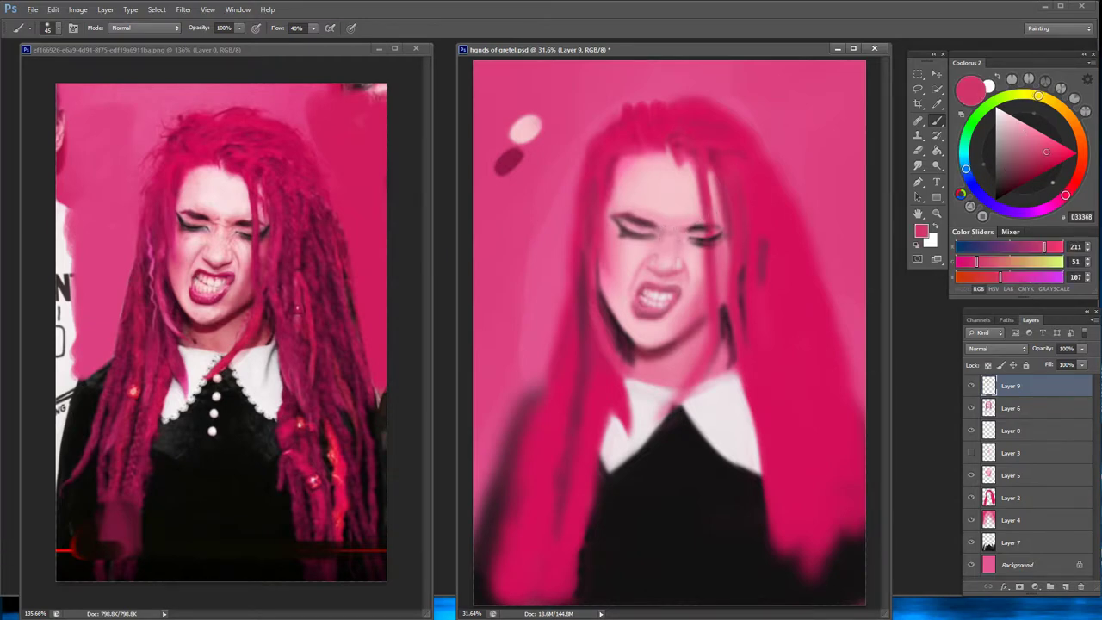
left_click_drag(656, 272, 675, 274)
Pick soft pinks and dark reds, then paint a pink stroke along the chin
left_click(683, 328, "alt")
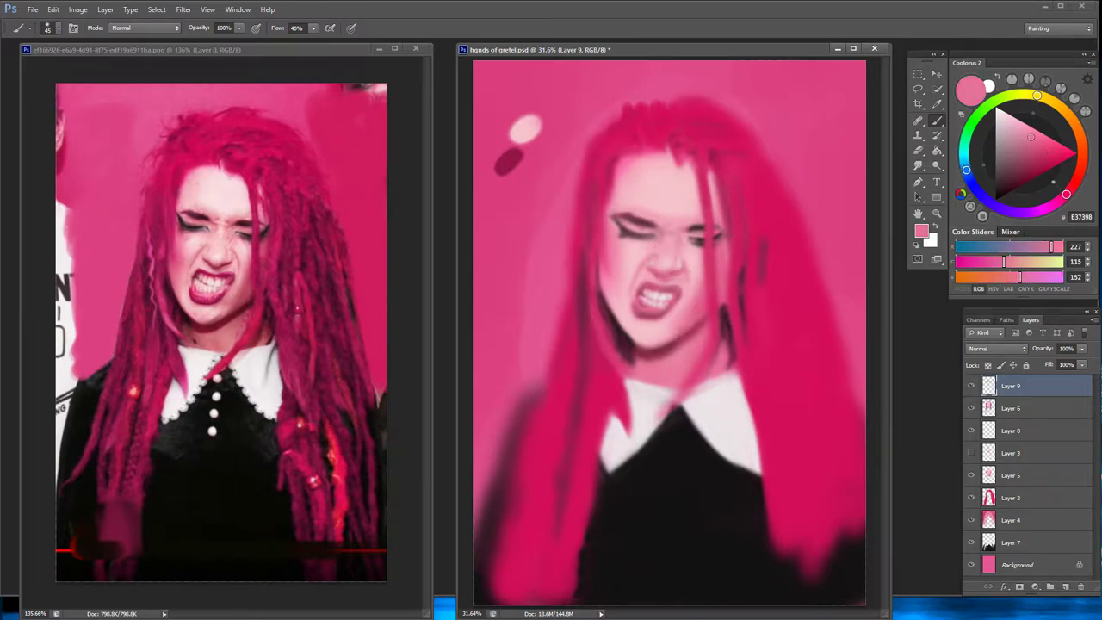
left_click(660, 323, "alt")
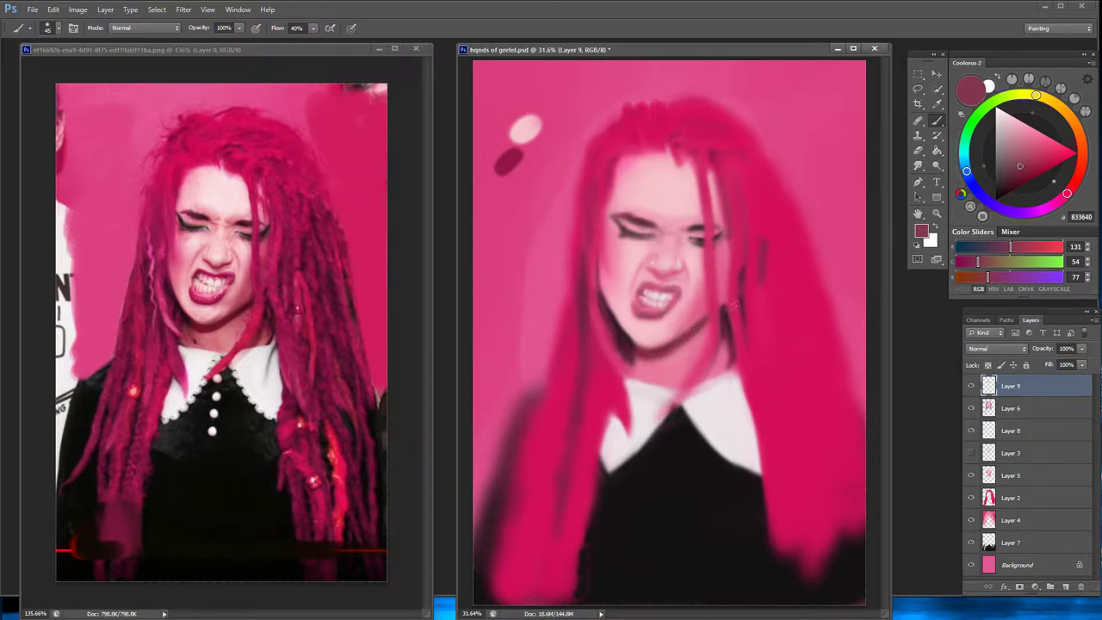
left_click(730, 310, "alt")
left_click(712, 339, "alt")
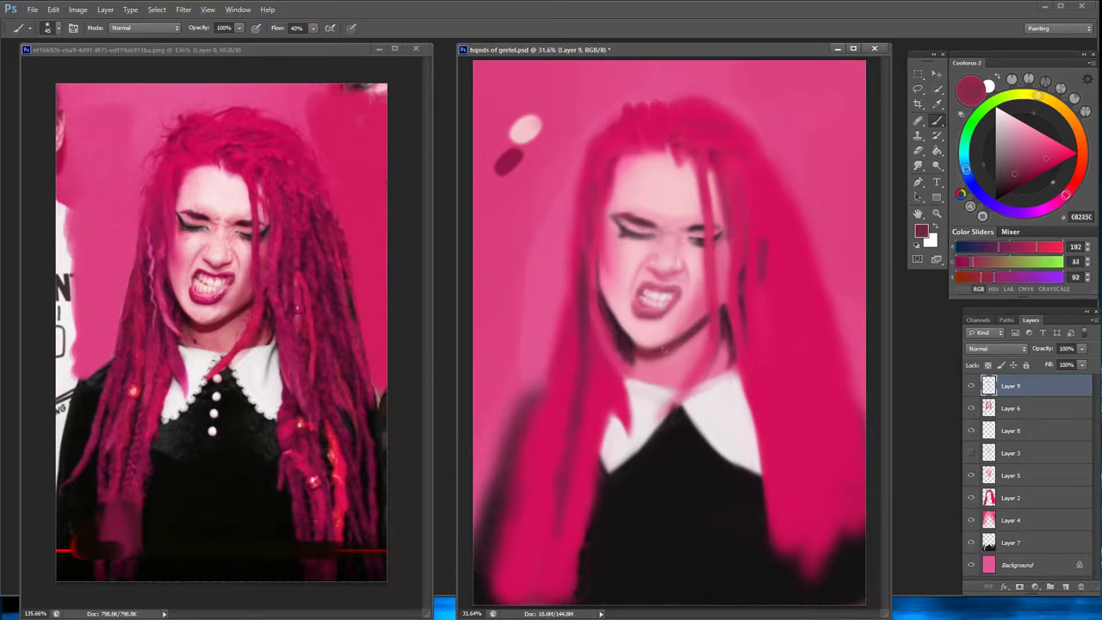
left_click(657, 362, "alt")
left_click(634, 344, "alt")
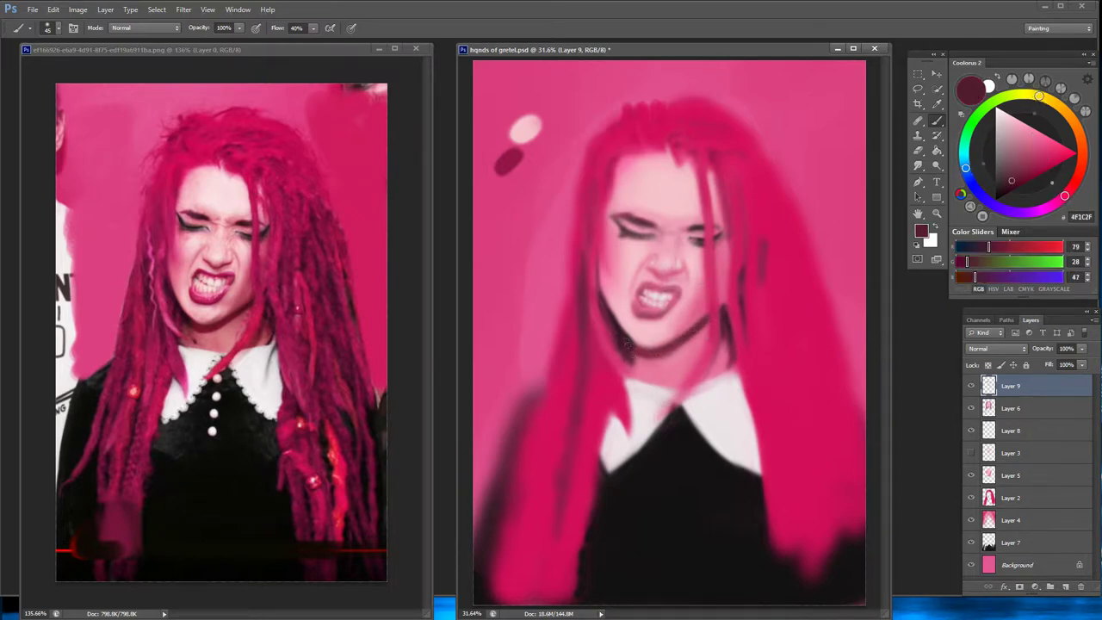
left_click(652, 353, "alt")
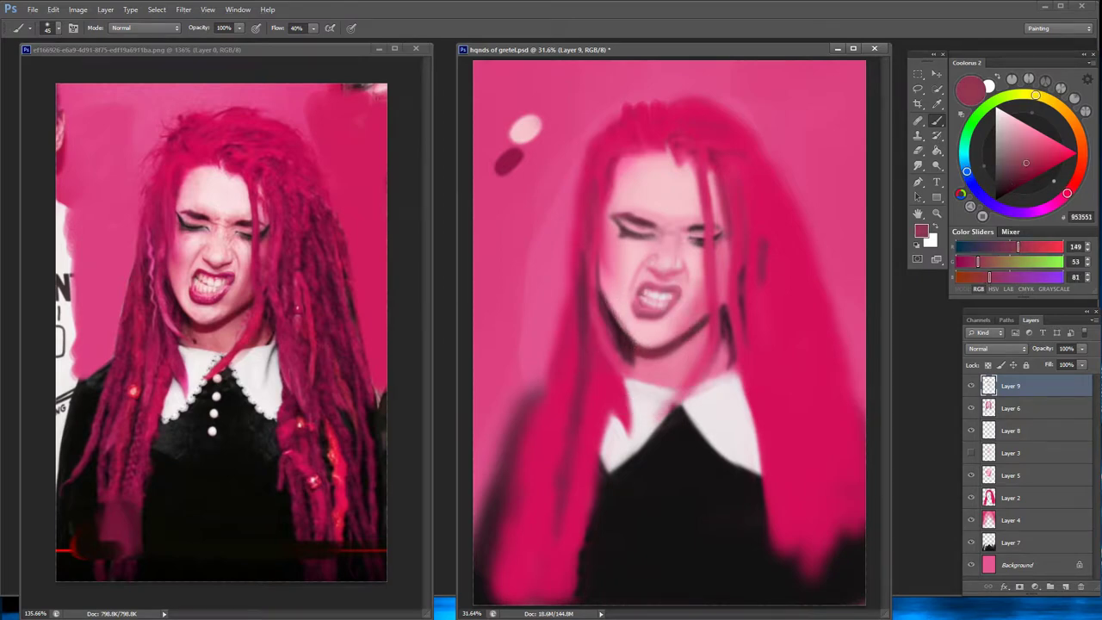
left_click(634, 340, "alt")
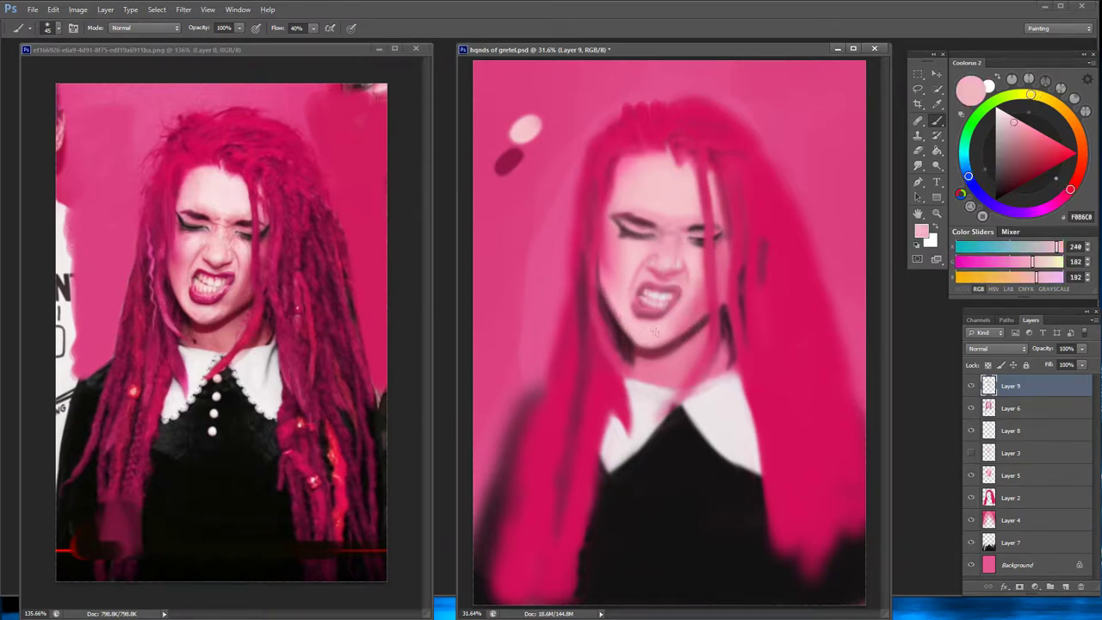
left_click(659, 338, "alt")
mouse_move(673, 332)
left_mouse_down()
mouse_move(661, 341)
mouse_move(667, 327)
left_mouse_up()
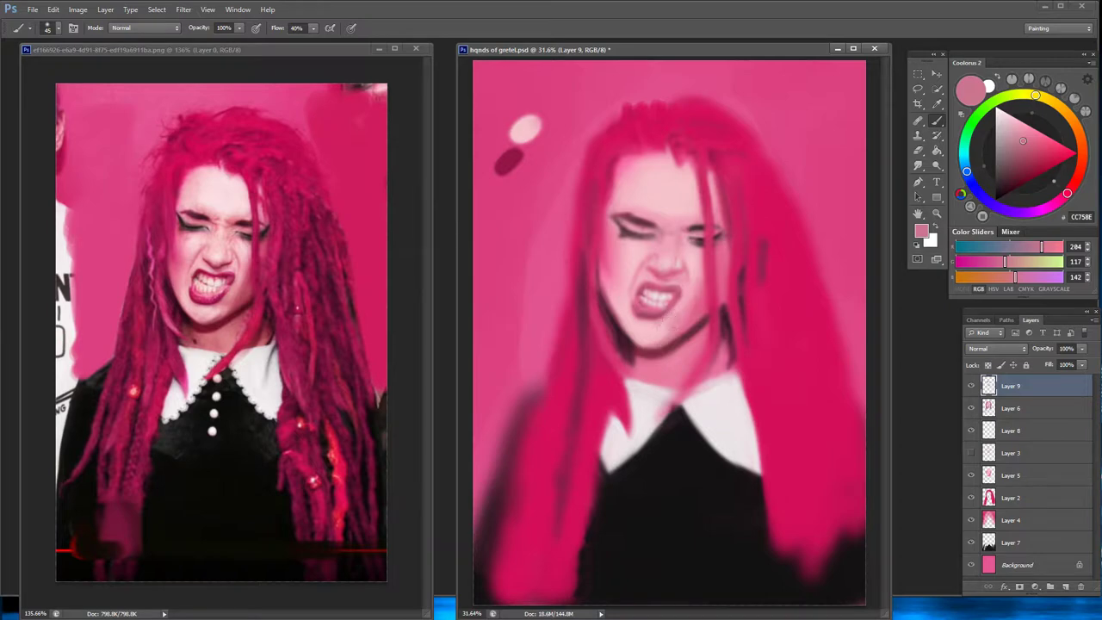
Dab a lighter pink skin tone onto the upper face
left_click(703, 306, "alt")
left_click(684, 326, "alt")
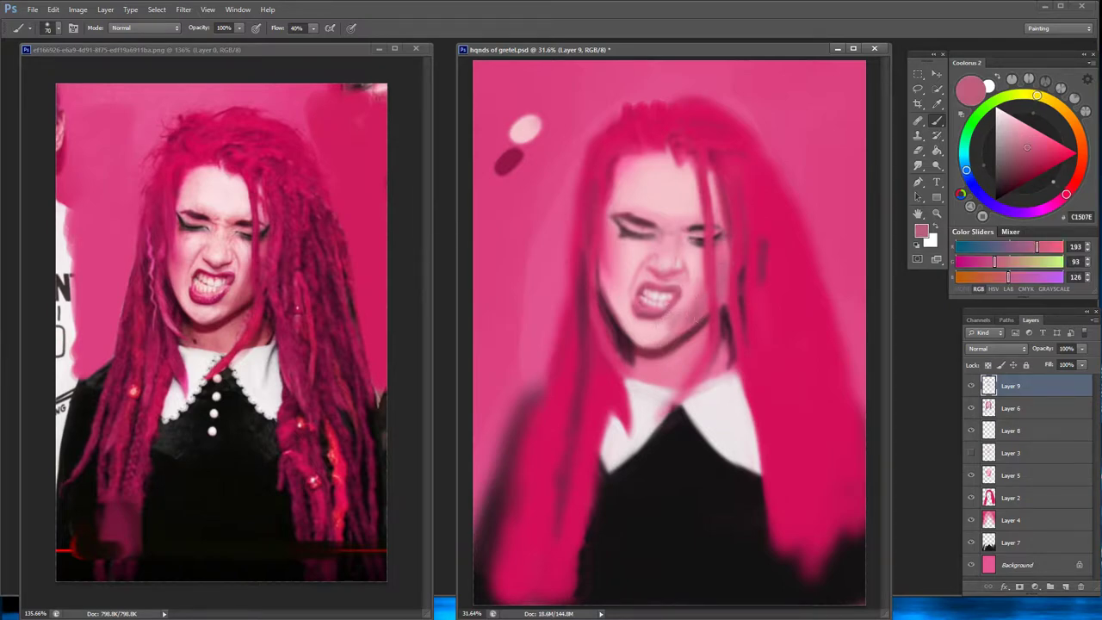
left_click(627, 236, "alt")
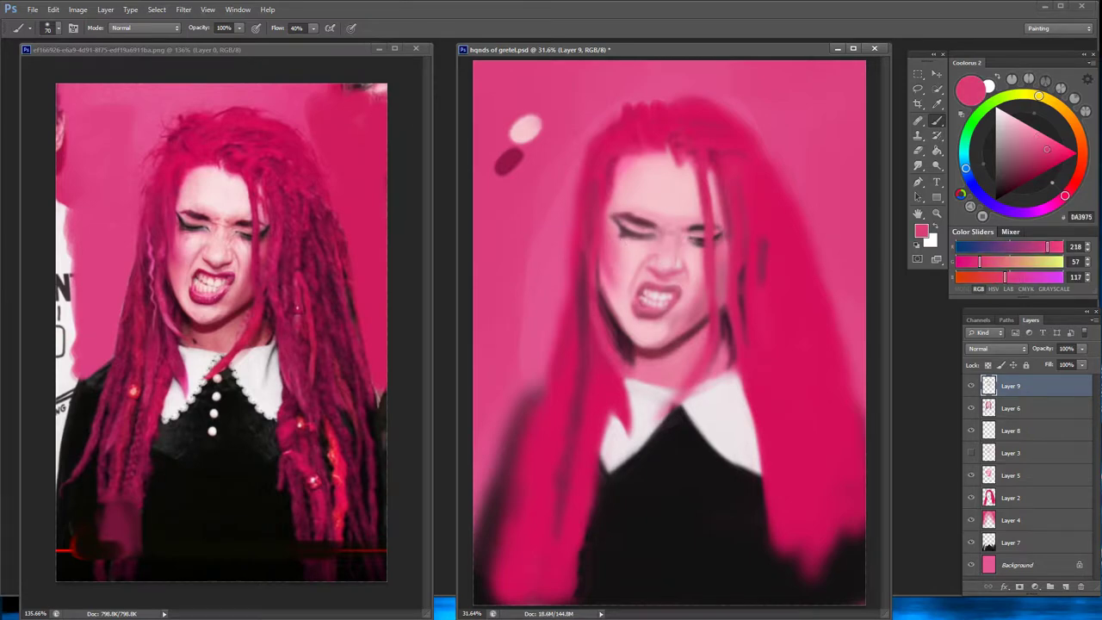
left_click(689, 222, "alt")
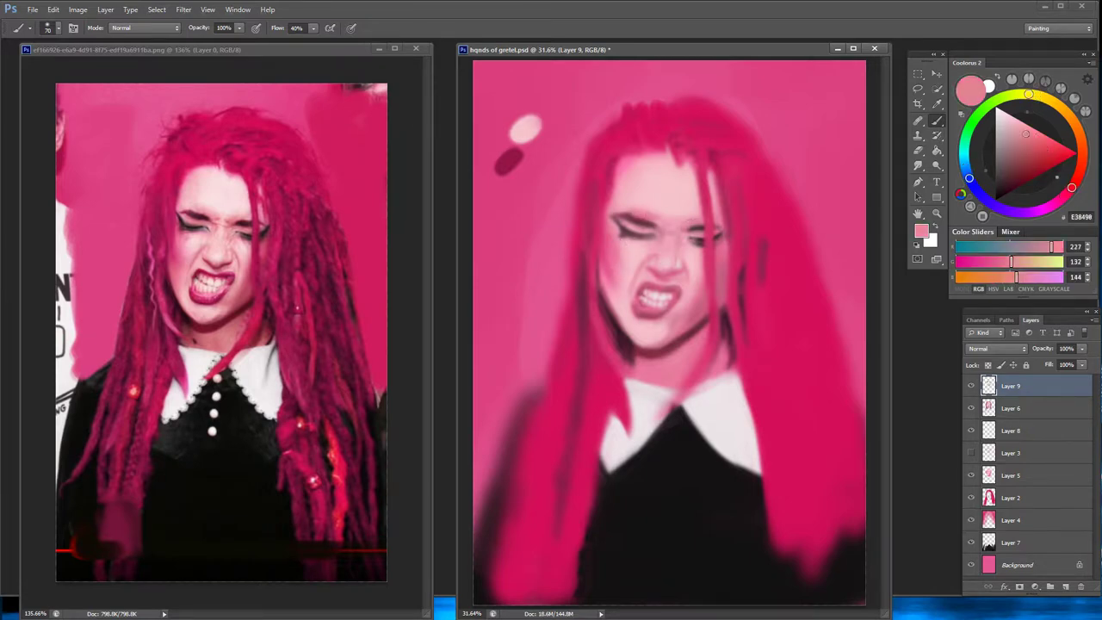
mouse_move(521, 177)
left_mouse_down()
mouse_move(543, 153)
mouse_move(529, 127)
mouse_move(547, 136)
mouse_move(553, 120)
left_mouse_up()
left_click(534, 142, "alt")
left_click(541, 153, "alt")
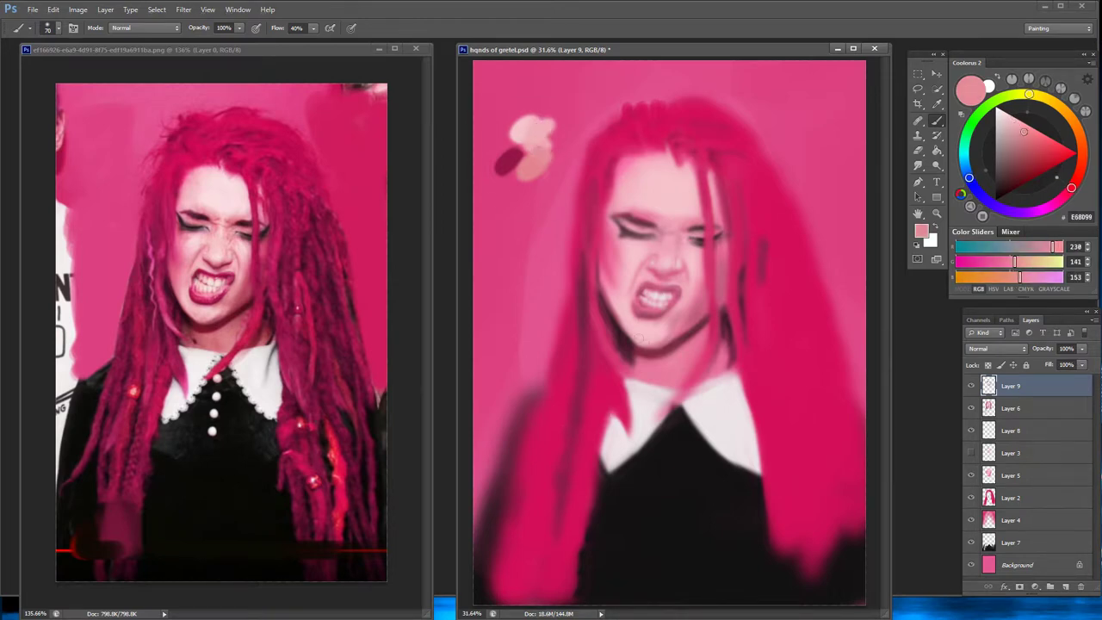
Paint darker rose shadow strokes along the jaw and resample lighter skin pinks
left_click(608, 290, "alt")
left_click_drag(611, 297, 650, 345)
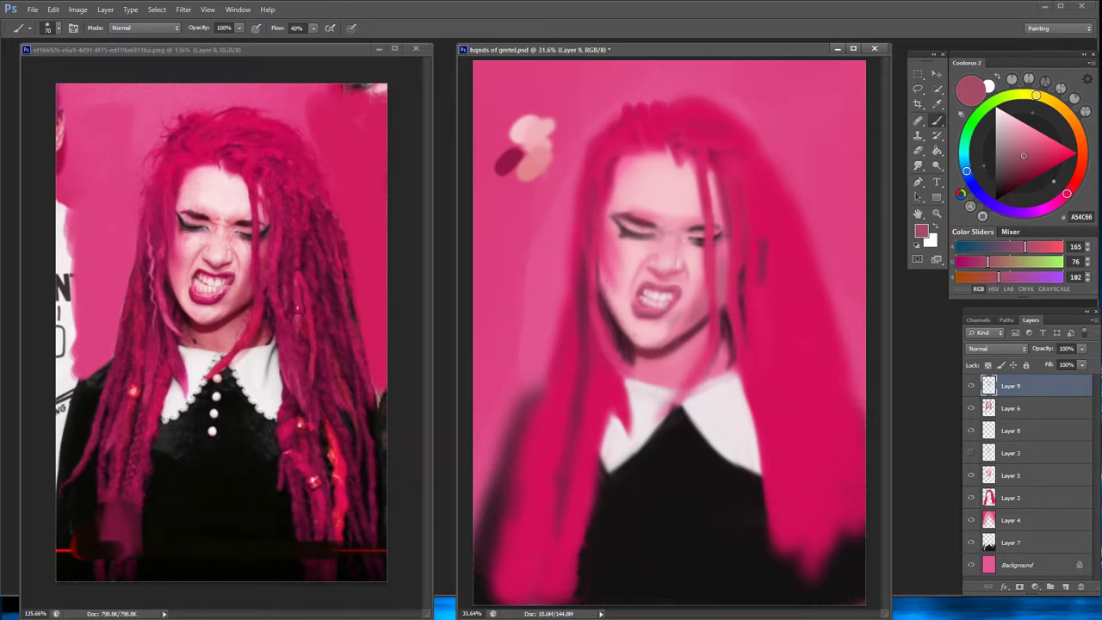
left_click(638, 277, "alt")
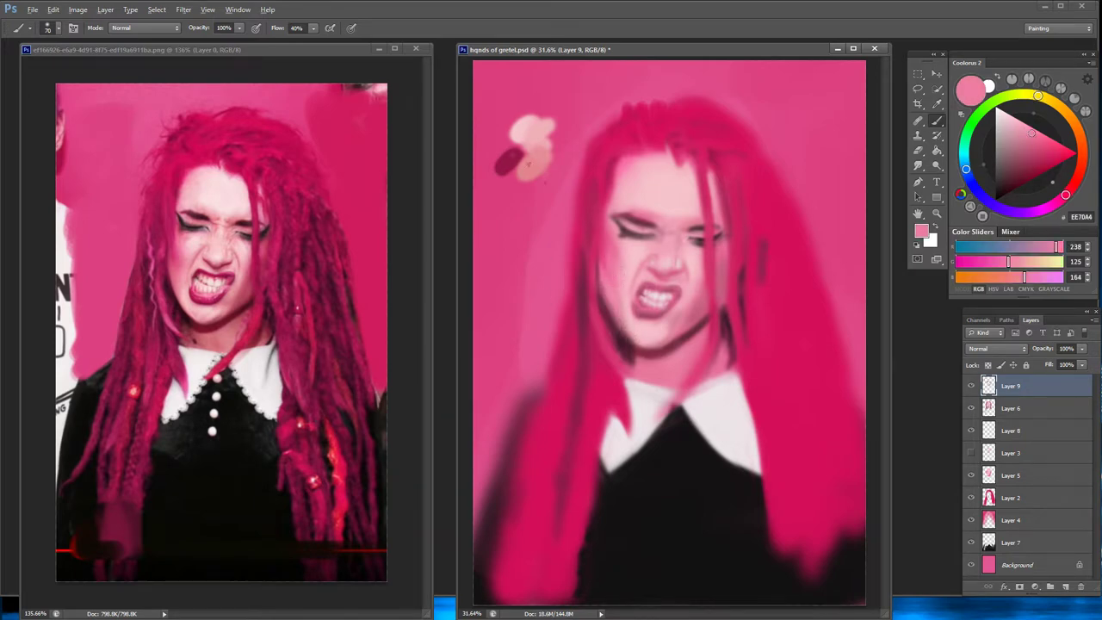
left_click(630, 284, "alt")
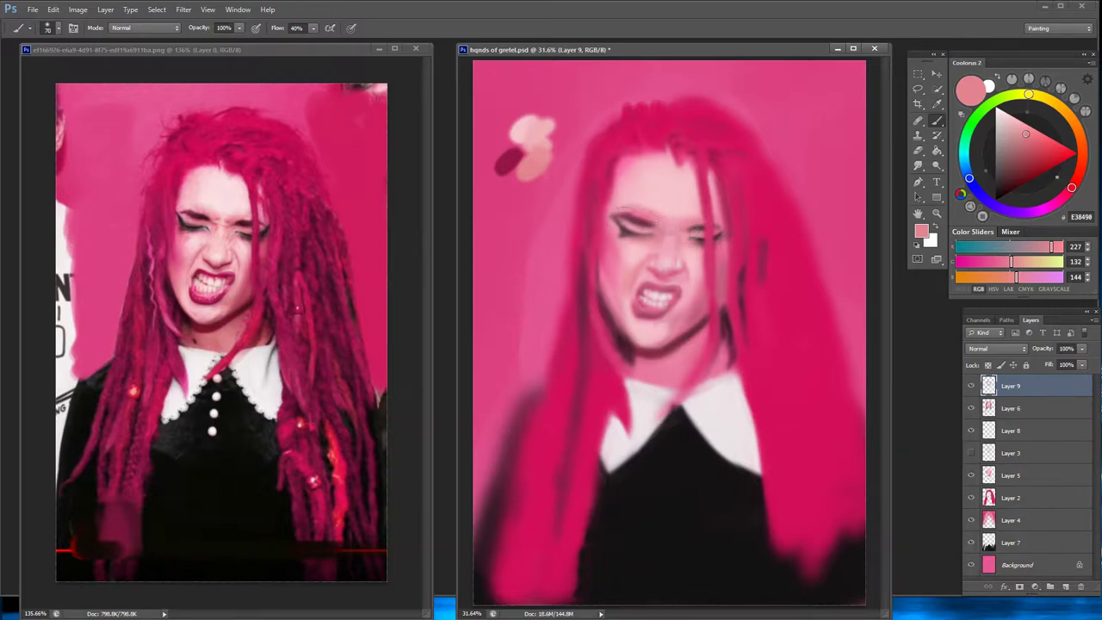
At brush size 35, paint light pink highlights under both eyes
left_click(641, 171, "alt")
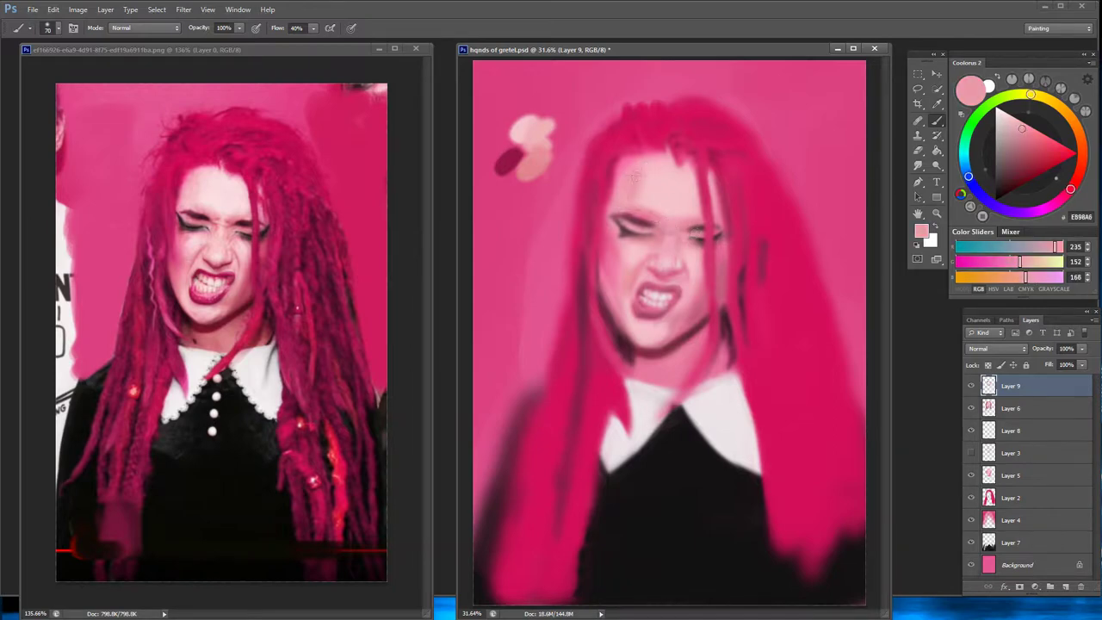
left_click(638, 172, "alt")
left_click(654, 198, "alt")
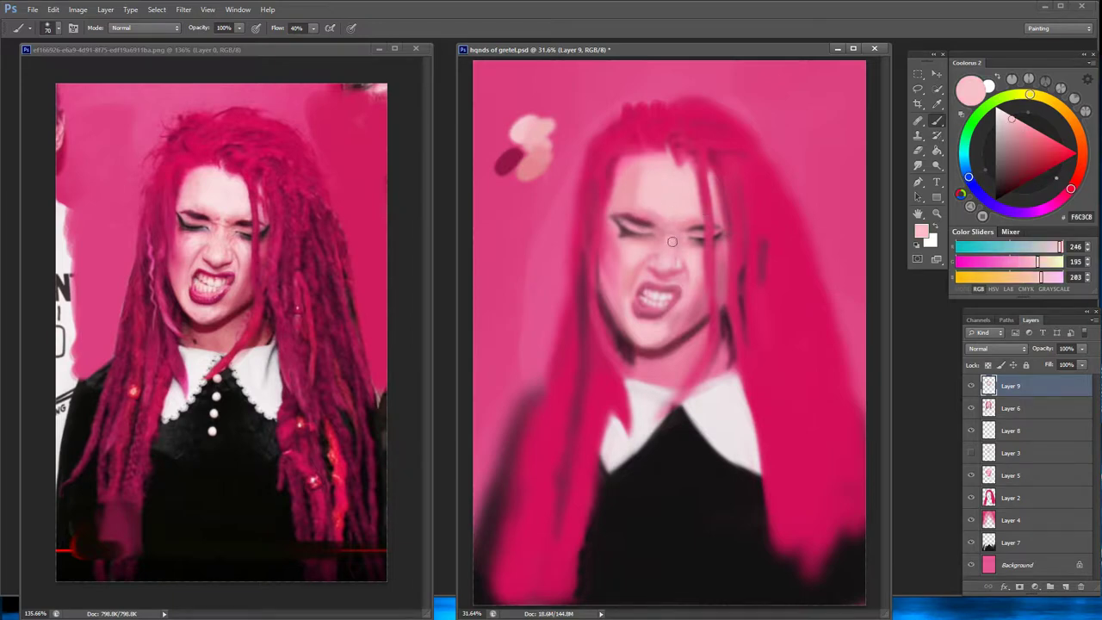
left_click(665, 248, "alt")
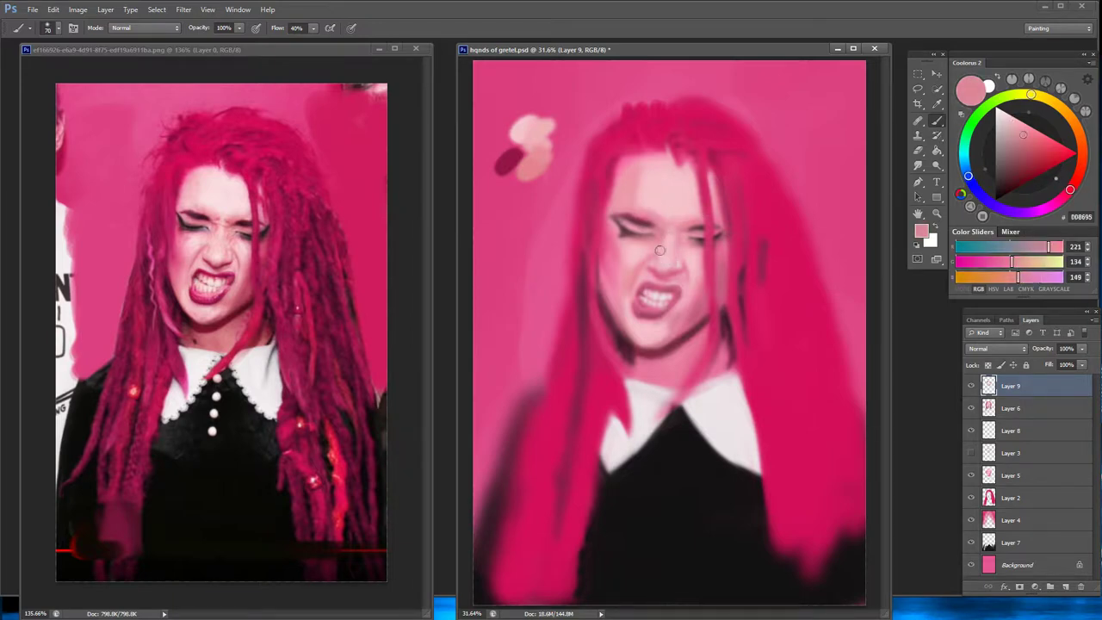
key("bracketleft")
key("bracketleft")
key("bracketleft")
left_click(661, 251, "alt")
left_click(675, 236, "alt")
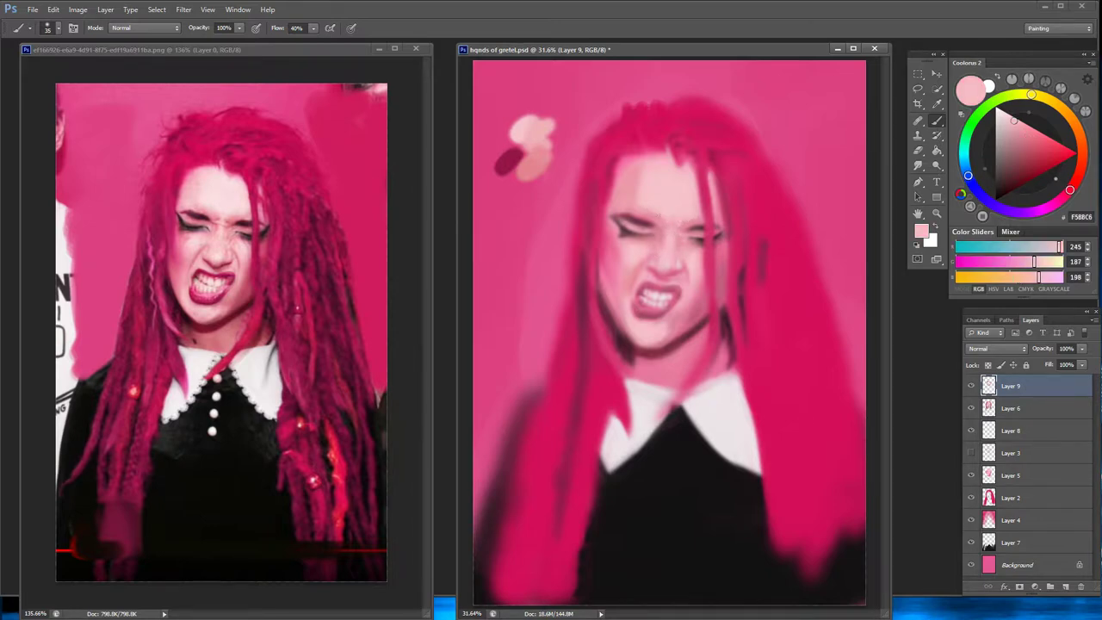
left_click_drag(655, 216, 626, 226)
left_click_drag(693, 234, 721, 232)
left_click(621, 224, "alt")
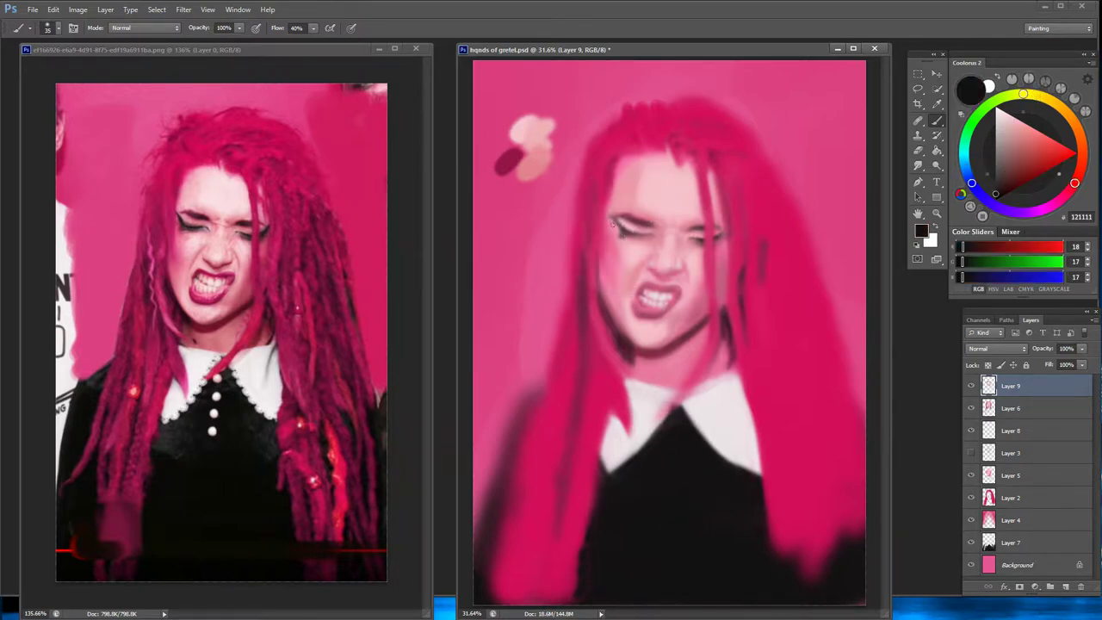
Paint dark liner along both eyelids, then sample deep pink and muted rose skin tones
left_click_drag(625, 229, 642, 235)
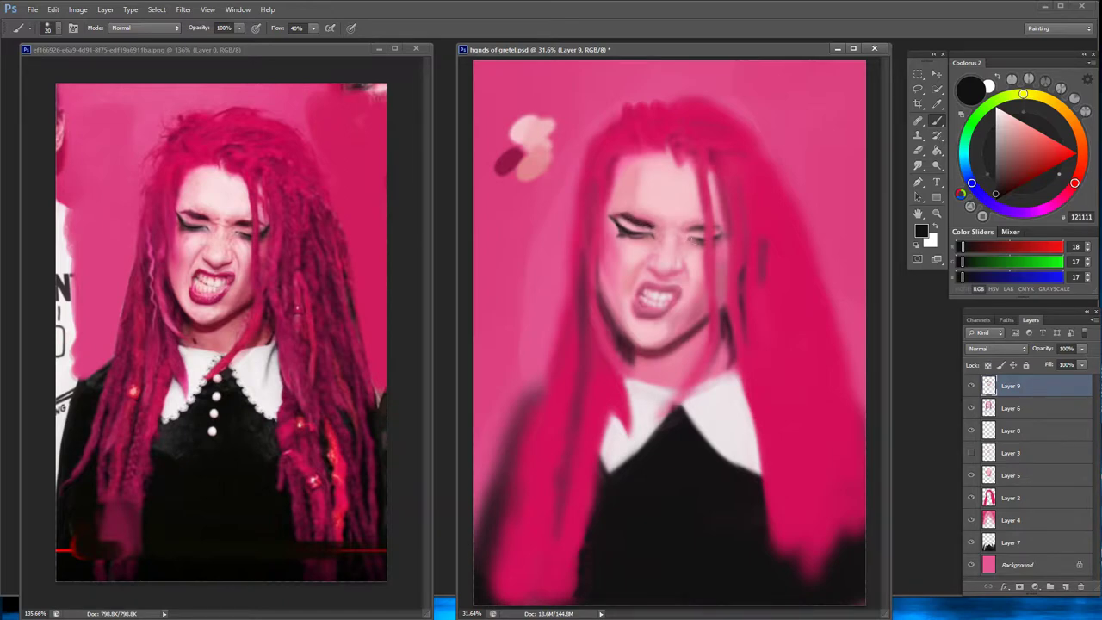
left_click_drag(716, 239, 700, 226)
left_click(657, 227, "alt")
left_click(692, 183, "alt")
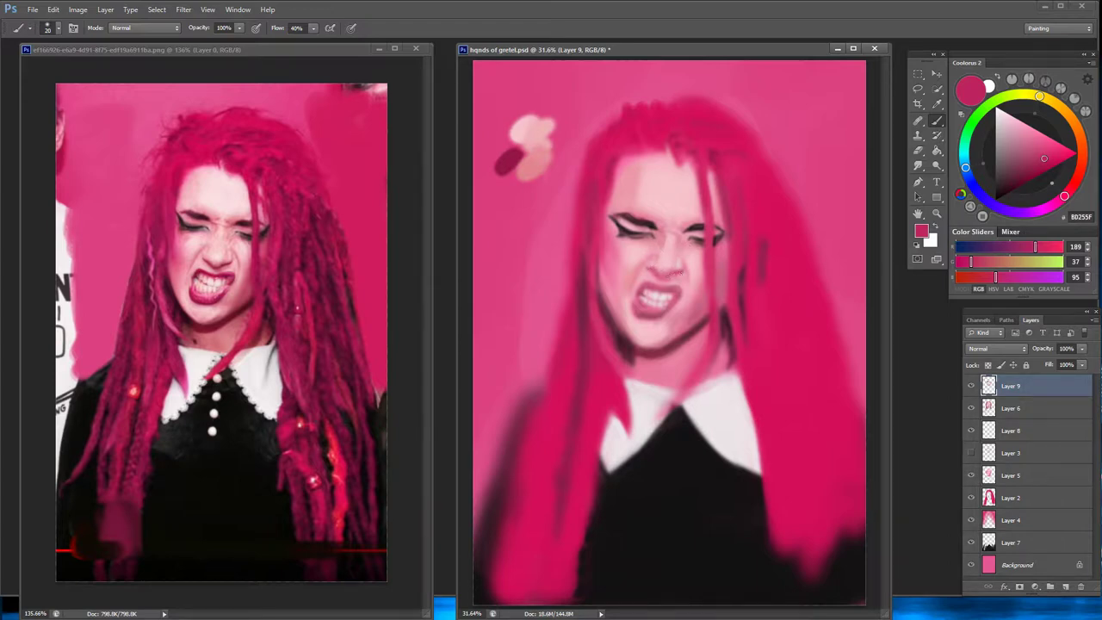
left_click(643, 283, "alt")
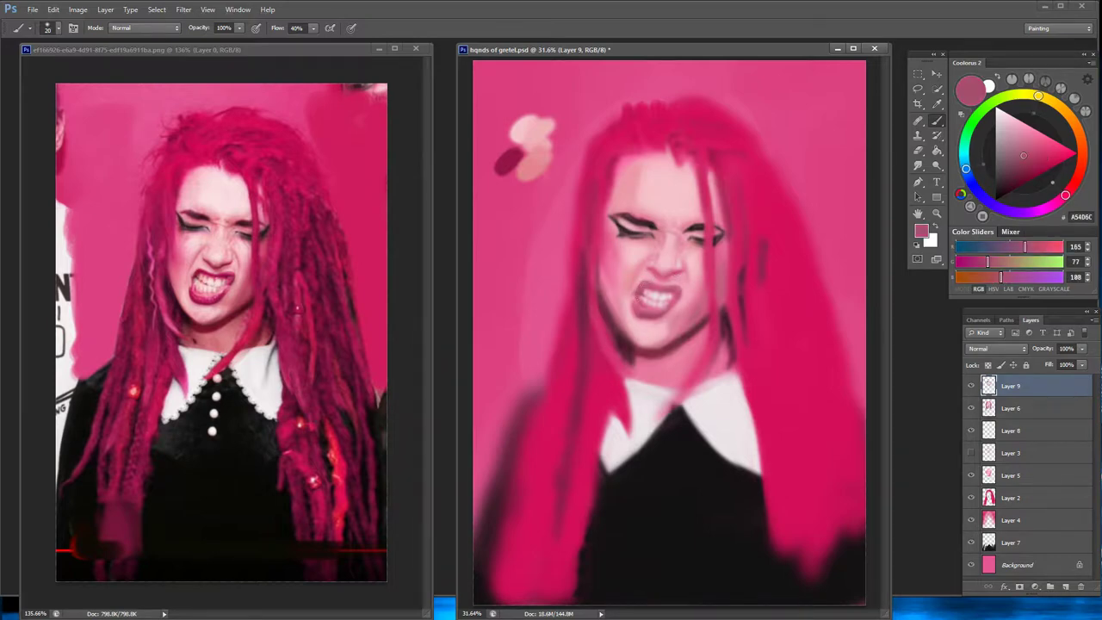
left_click(663, 258, "alt")
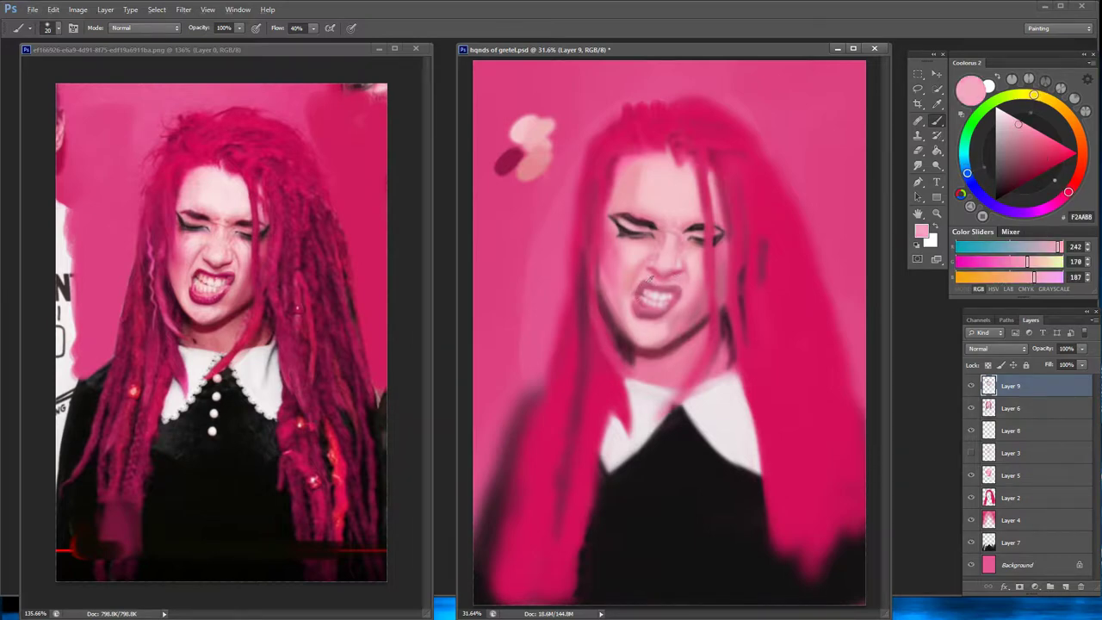
left_click(641, 291, "alt")
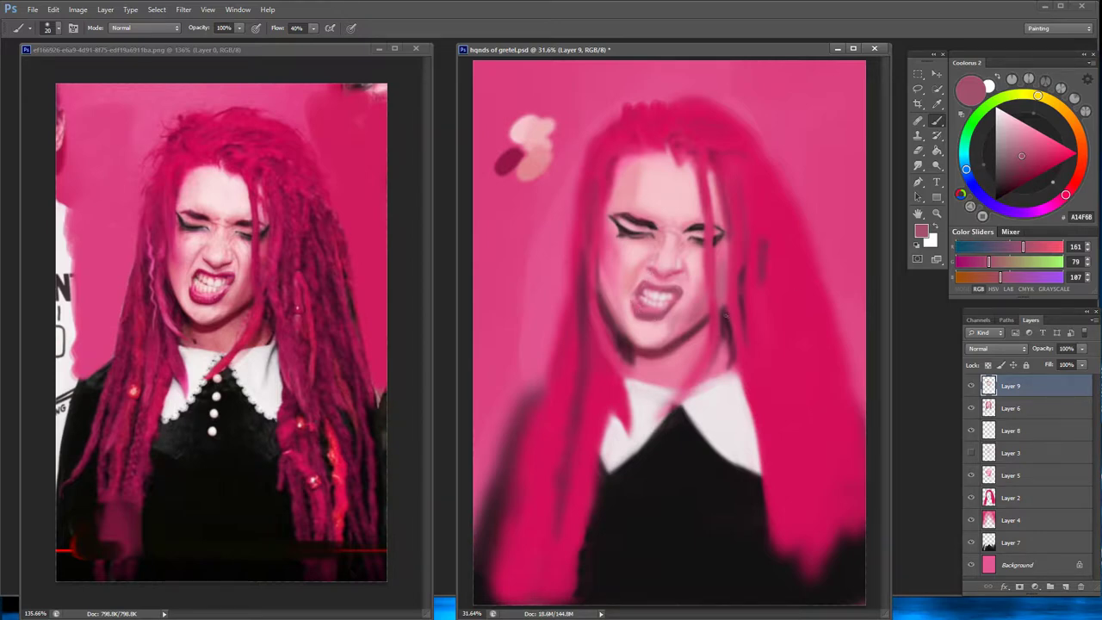
Zoom in and shade the left cheek and jawline with dark burgundy
scroll(654, 241, "up", 5)
scroll(198, 241, "up", 5)
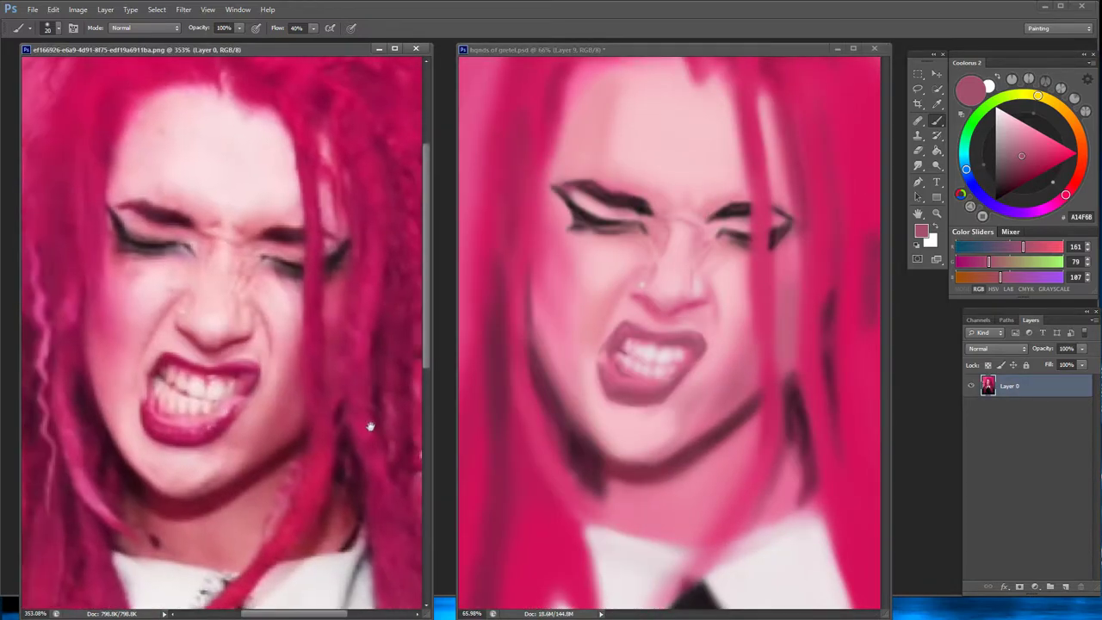
left_click(632, 312)
scroll(633, 312, "up", 2)
scroll(633, 311, "down", 2)
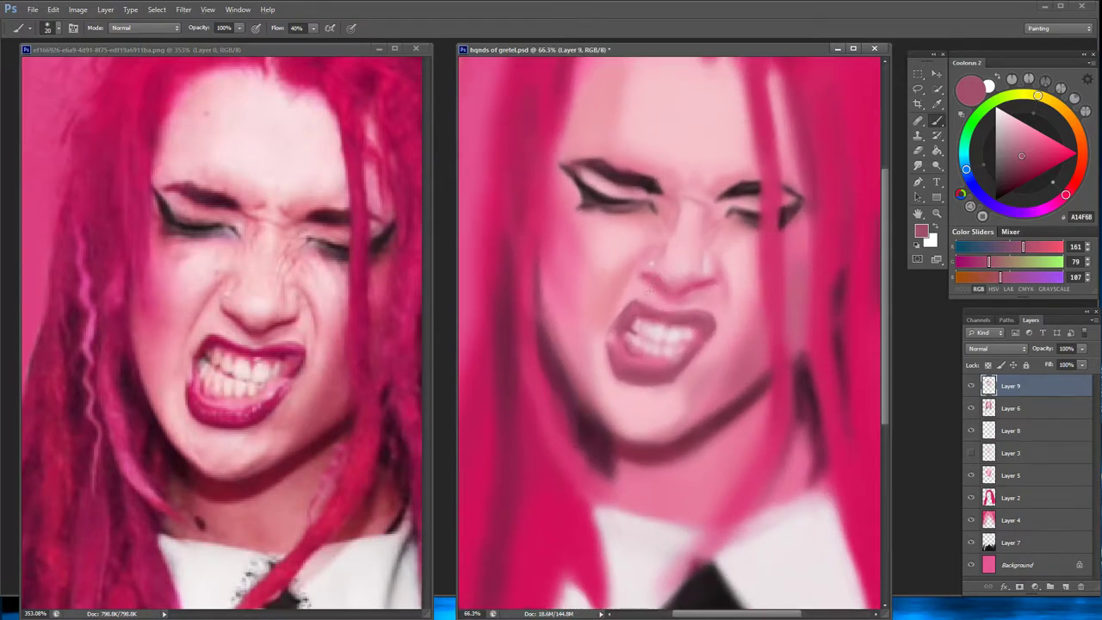
scroll(635, 309, "up", 1)
scroll(636, 308, "down", 2)
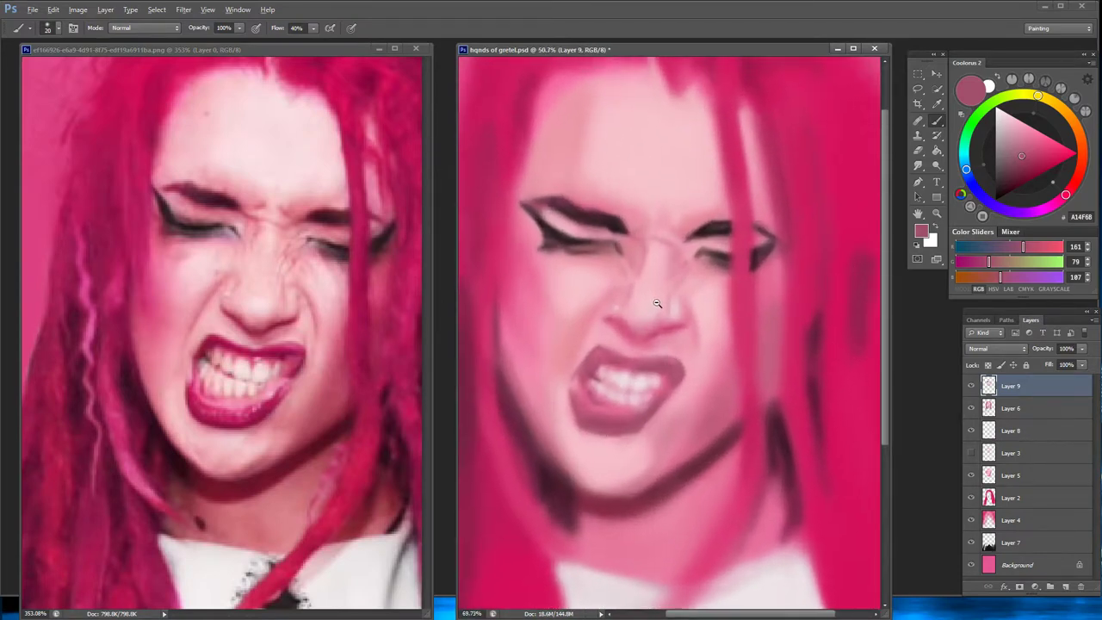
scroll(728, 303, "up", 2)
left_click(503, 311, "alt")
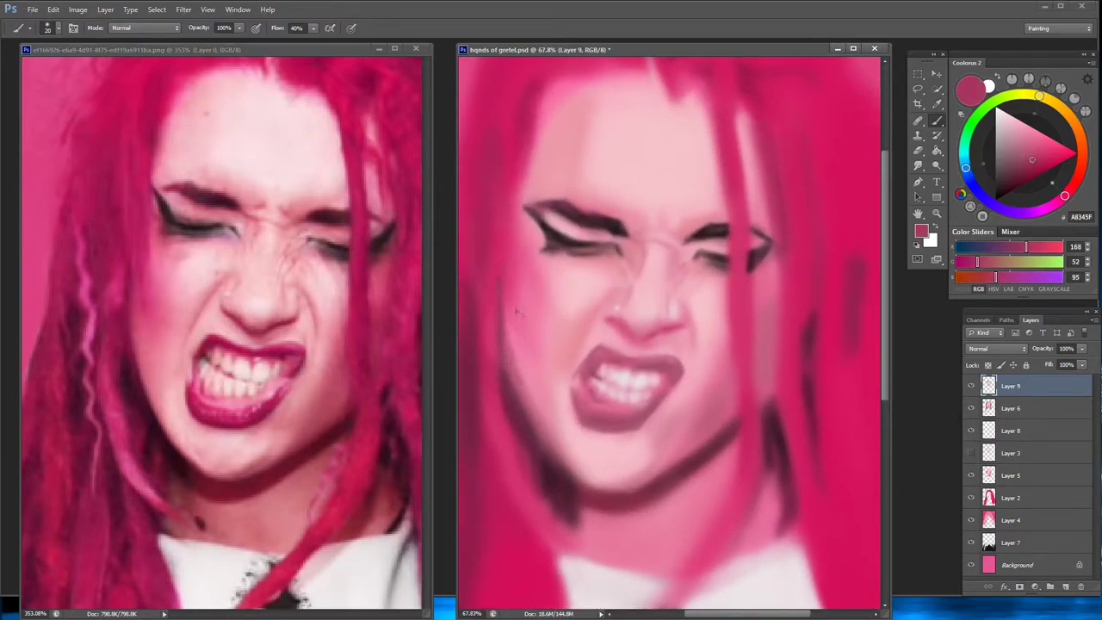
left_click_drag(504, 358, 556, 465)
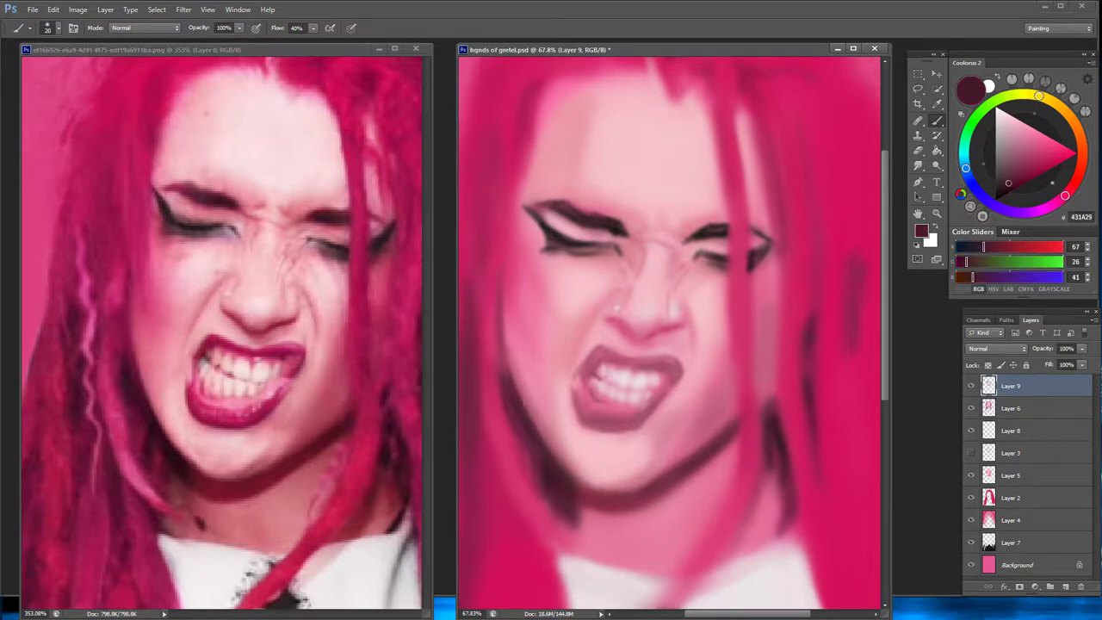
left_click_drag(513, 383, 578, 479)
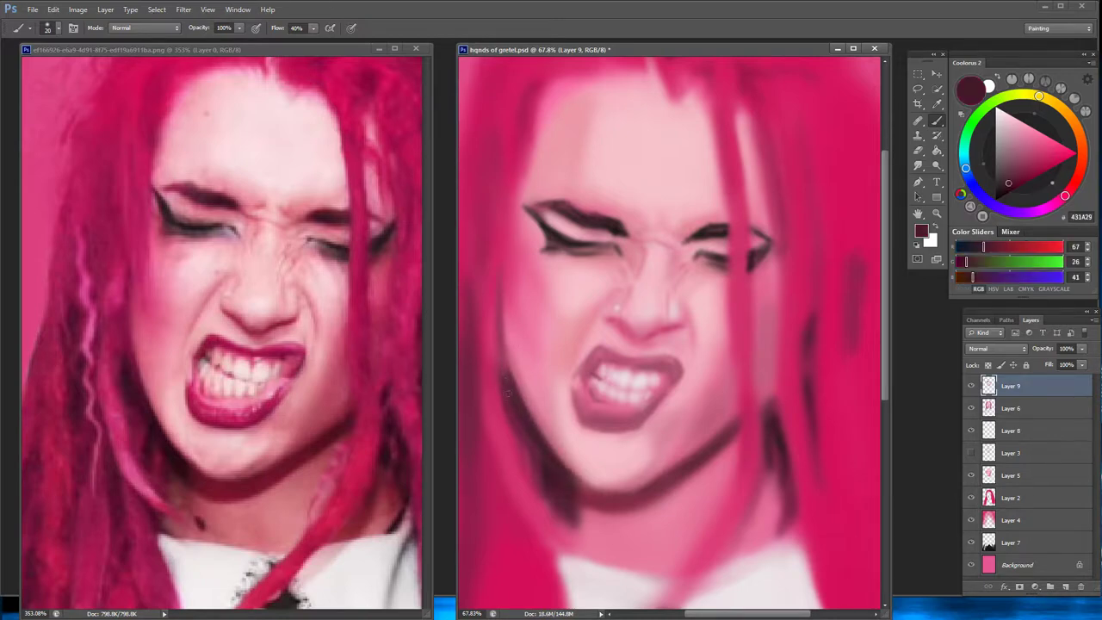
mouse_move(509, 394)
left_mouse_down()
mouse_move(511, 426)
mouse_move(525, 431)
mouse_move(501, 368)
left_mouse_up()
Darken the upper lip edge and left mouth corner with deep crimson
left_click_drag(577, 375, 596, 355)
left_click(592, 359, "alt")
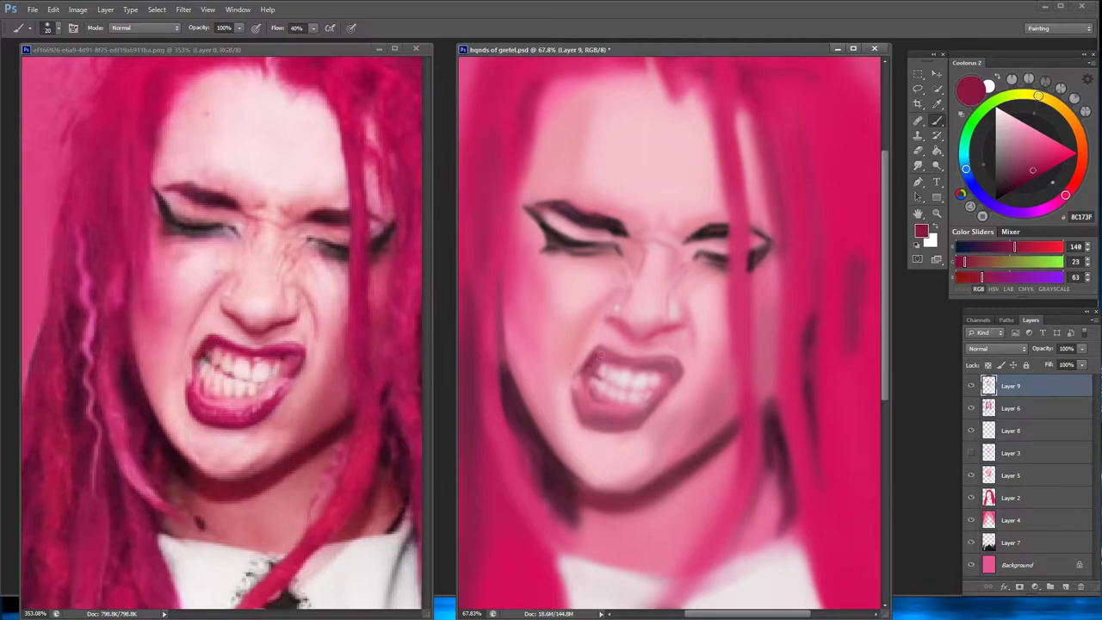
mouse_move(599, 355)
left_mouse_down()
mouse_move(632, 370)
mouse_move(674, 367)
mouse_move(670, 389)
mouse_move(643, 413)
mouse_move(589, 420)
mouse_move(640, 422)
left_mouse_up()
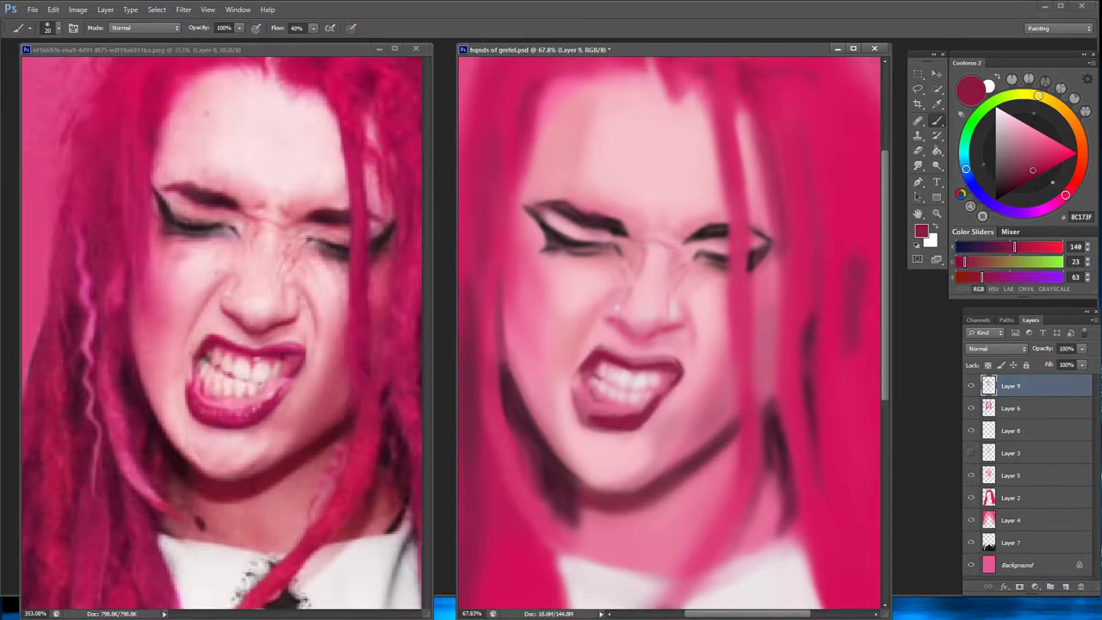
mouse_move(582, 386)
left_mouse_down()
mouse_move(577, 417)
mouse_move(601, 415)
mouse_move(580, 394)
left_mouse_up()
Sample lip reds and paint dark red into the left mouth corner
left_click(577, 425, "alt")
left_click(589, 418, "alt")
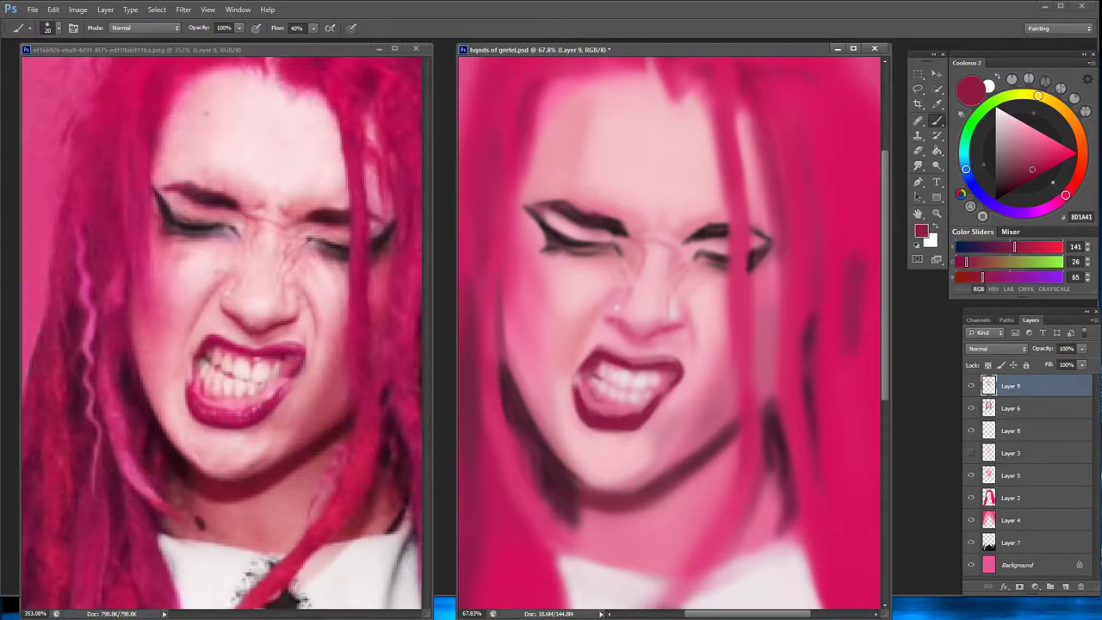
left_click(576, 387, "alt")
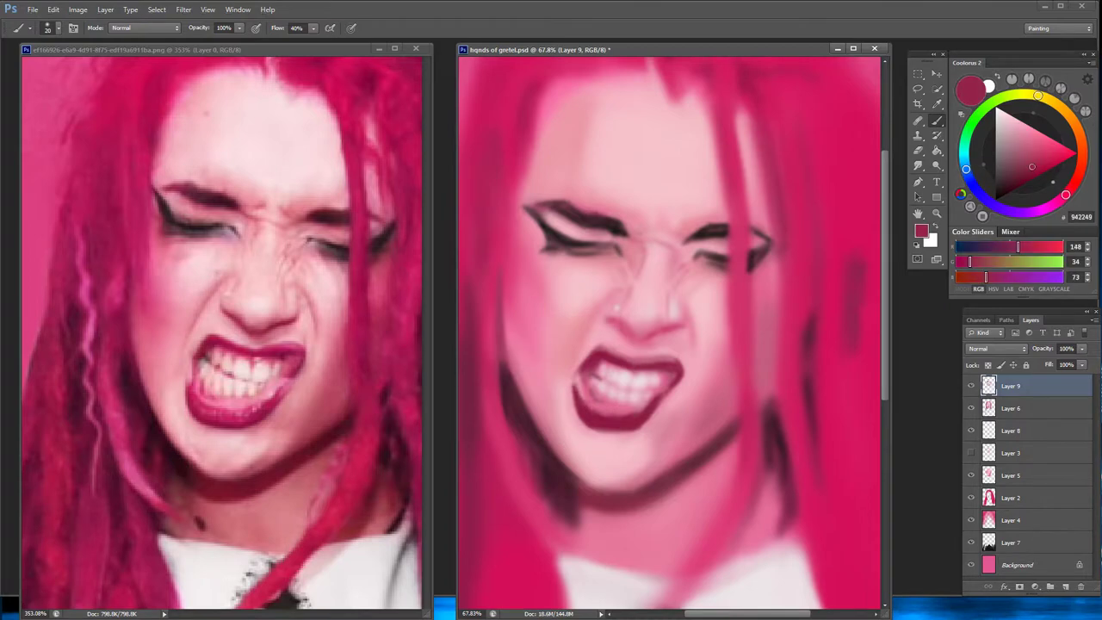
left_click(569, 389, "alt")
left_click(595, 392, "alt")
left_click(582, 370, "alt")
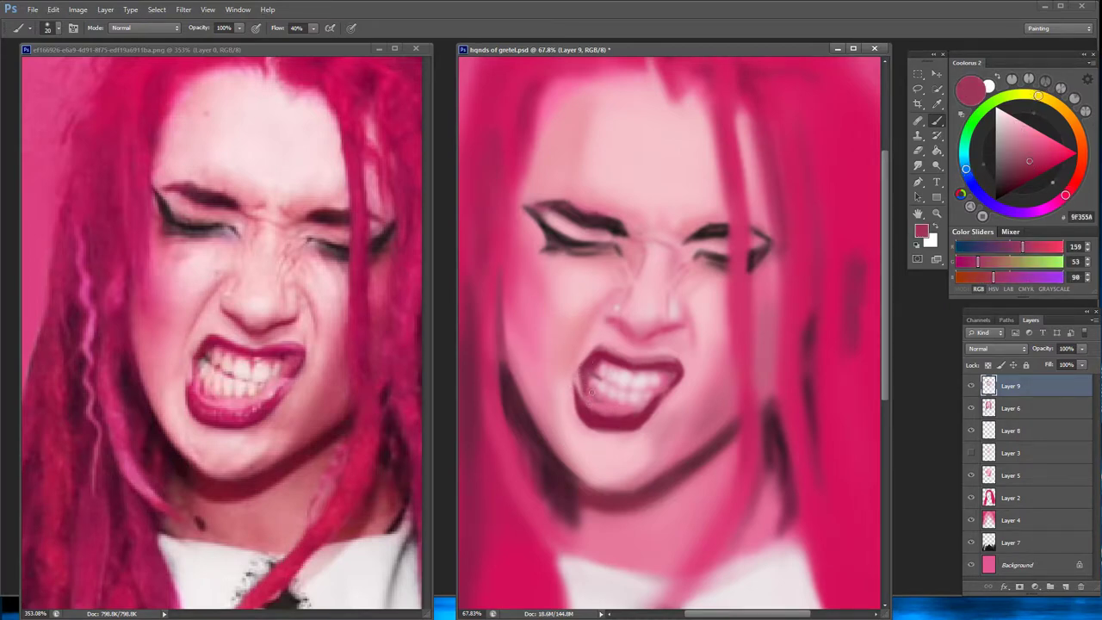
left_click_drag(591, 388, 593, 405)
Sample light and pale pinks from the teeth for tooth highlights
left_click(601, 394, "alt")
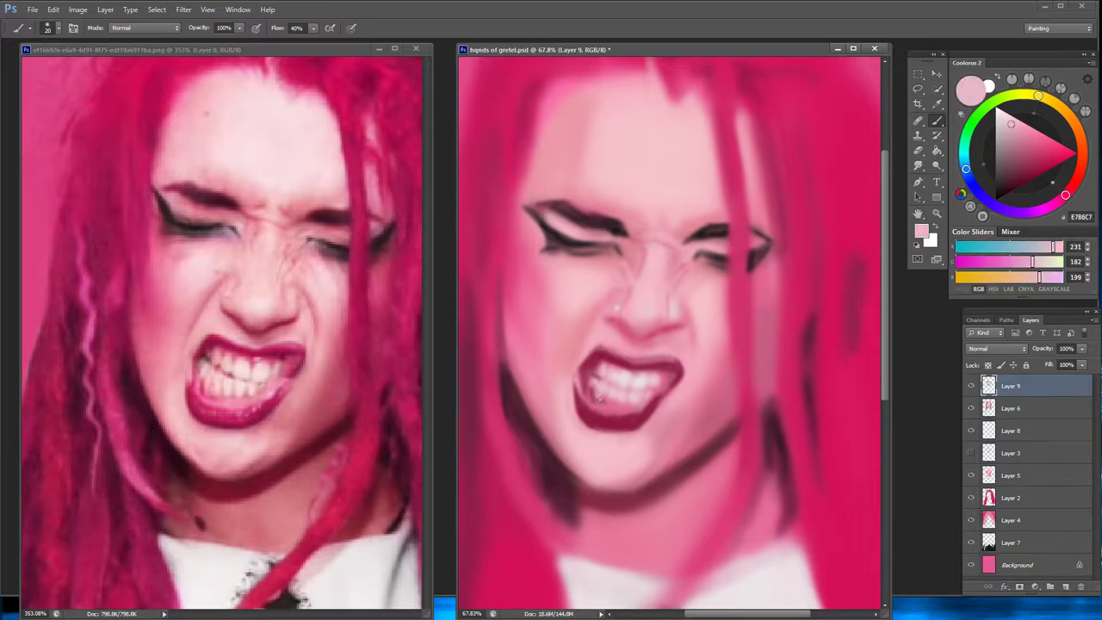
left_click(620, 395, "alt")
left_click(609, 369, "alt")
left_click(608, 380, "alt")
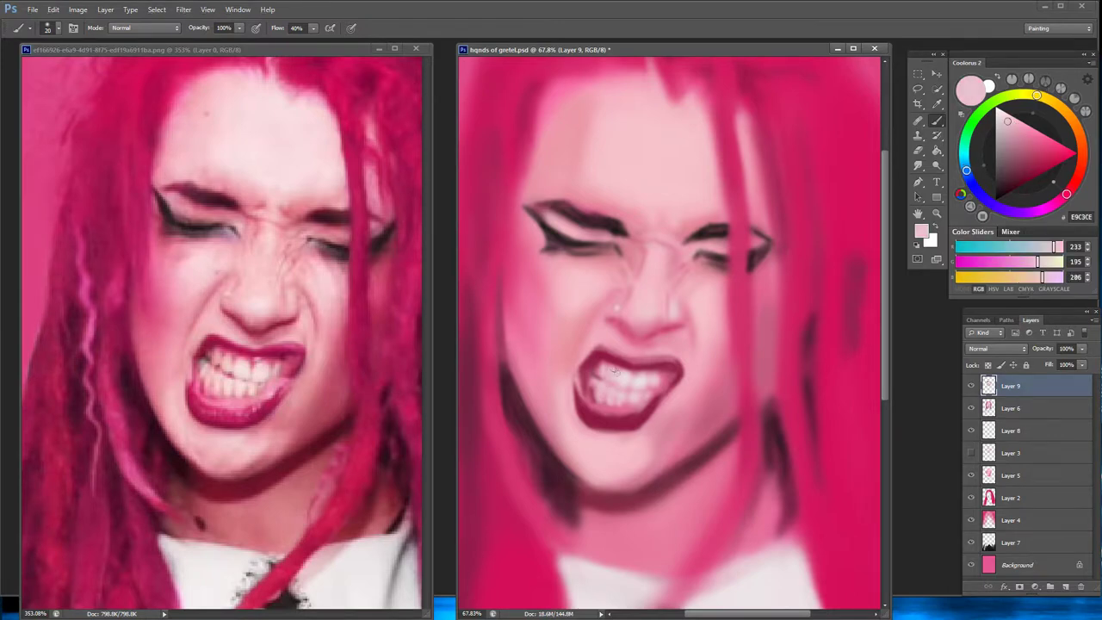
left_click(627, 378, "alt")
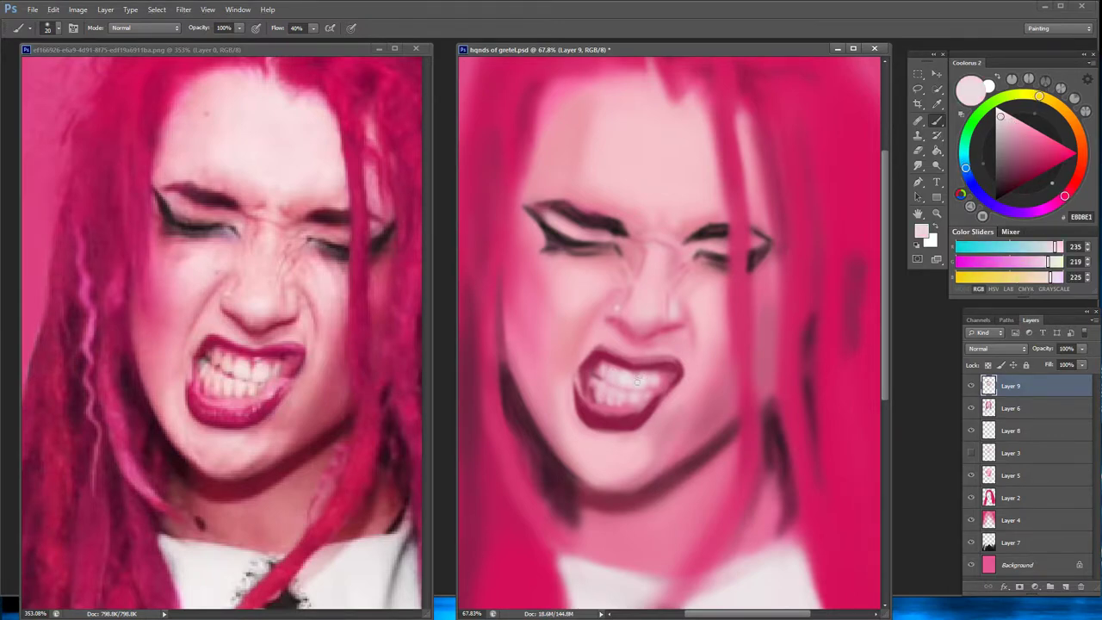
left_click(627, 376, "alt")
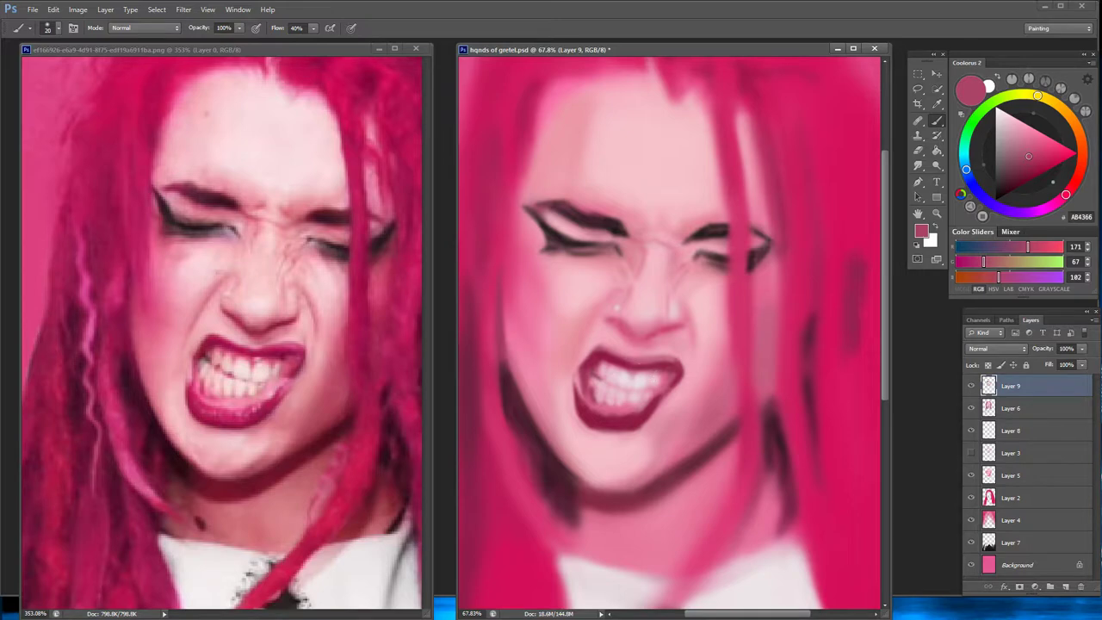
left_click(664, 370, "alt")
left_click(643, 385, "alt")
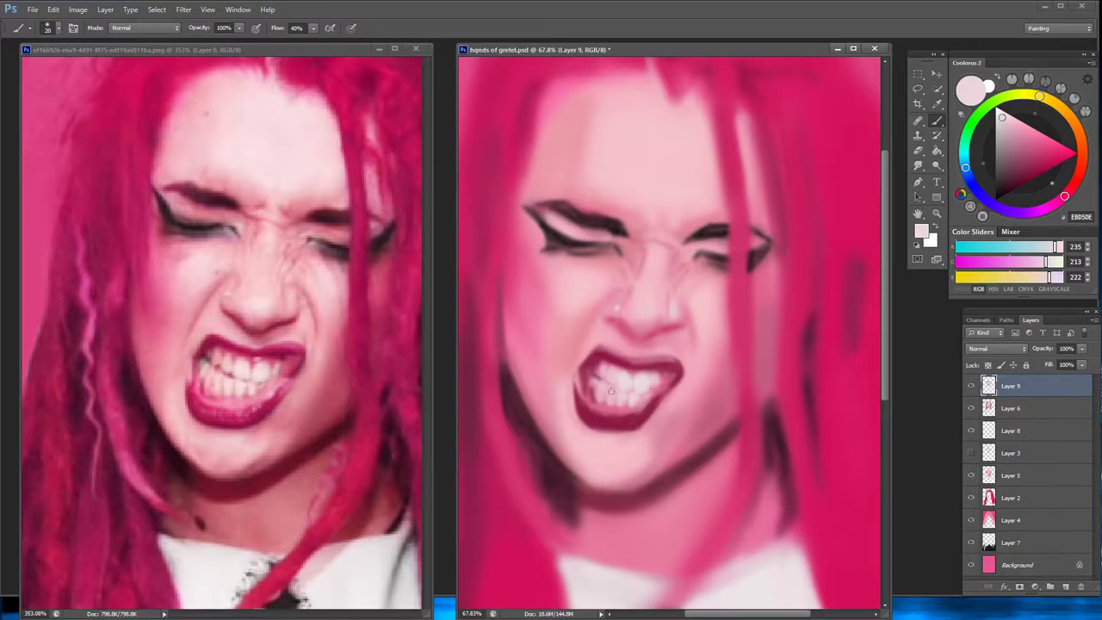
left_click(598, 391, "alt")
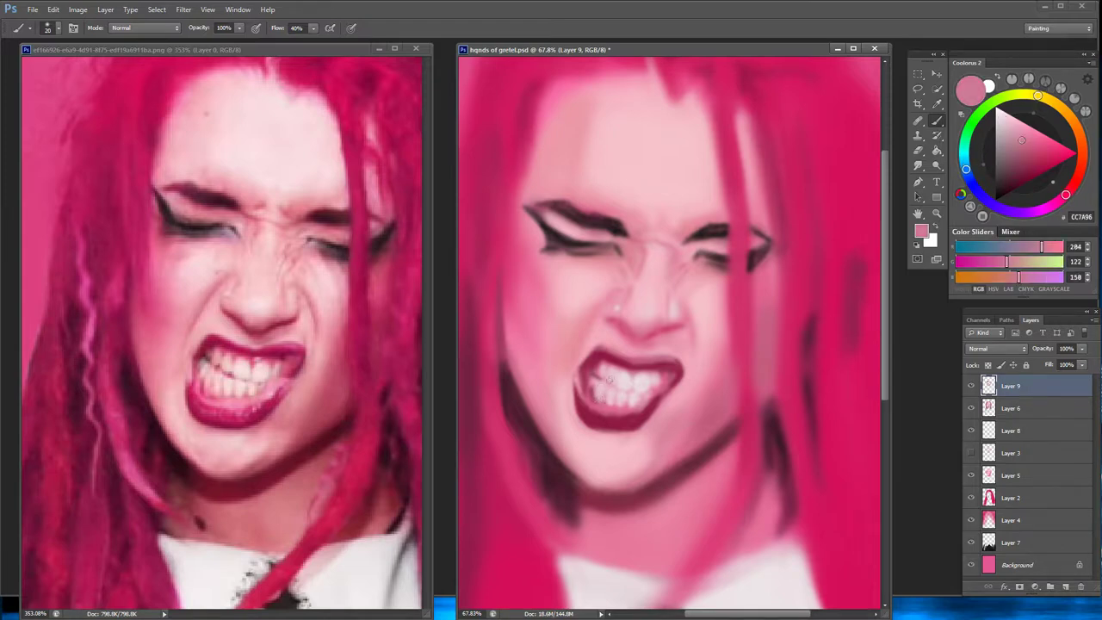
left_click(621, 402, "alt")
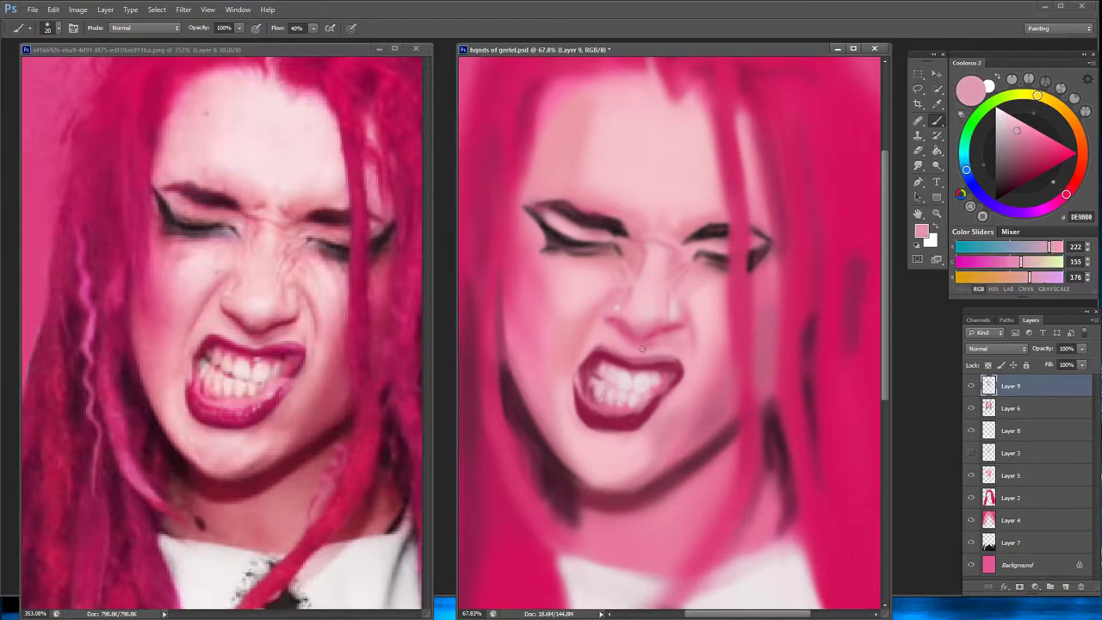
Darken the upper lip with a dark red stroke, then resample skin pinks
left_click(613, 327, "alt")
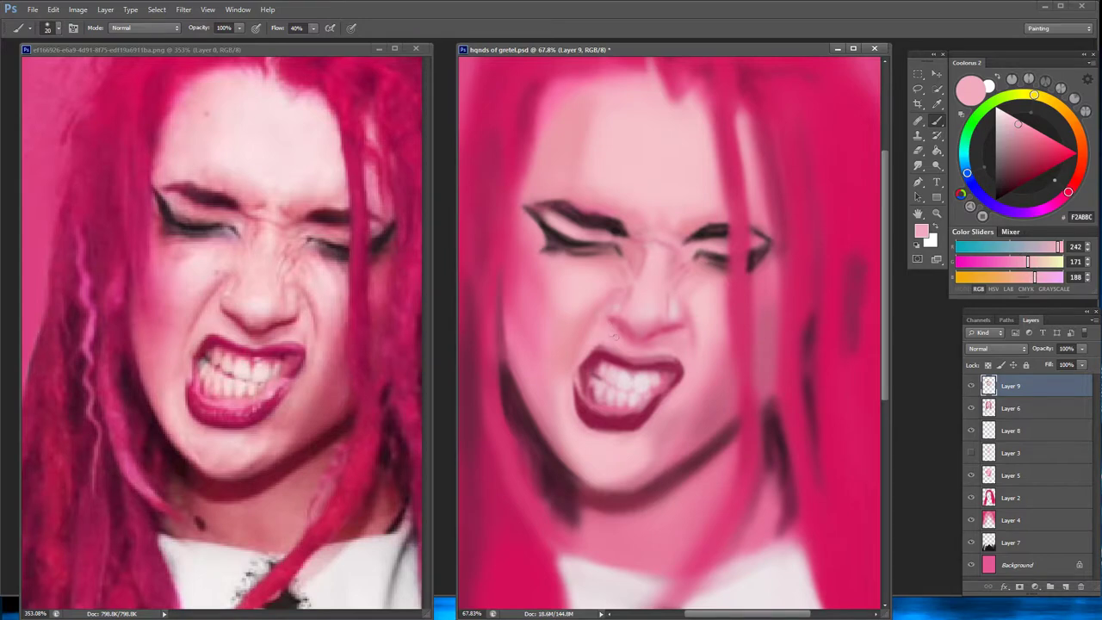
left_click(603, 351, "alt")
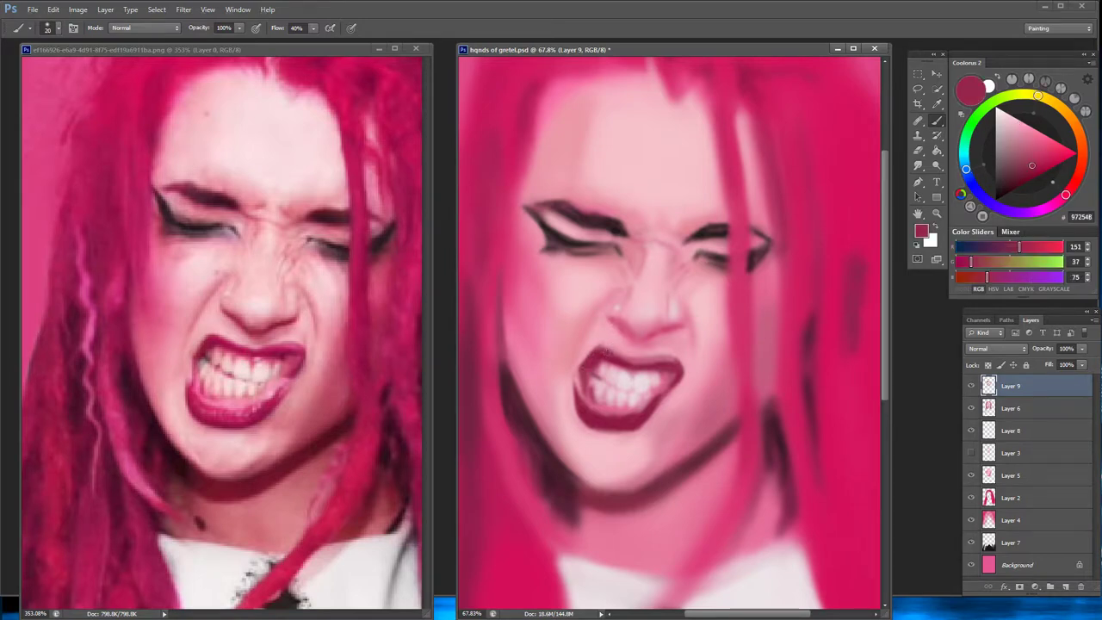
left_click_drag(618, 353, 643, 362)
left_click(620, 339, "alt")
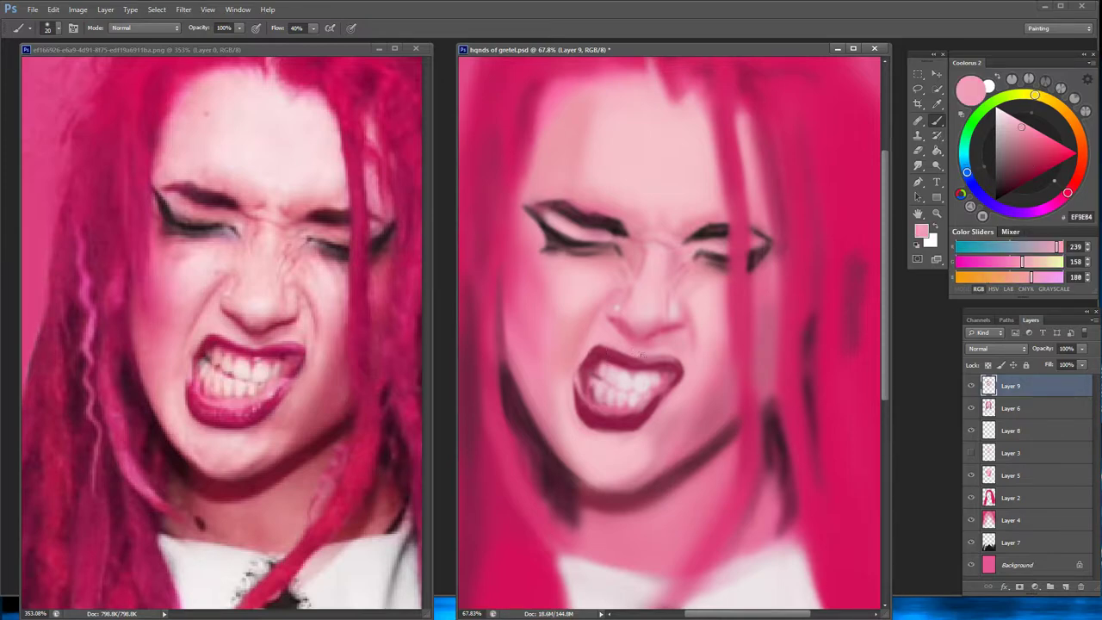
left_click(631, 363, "alt")
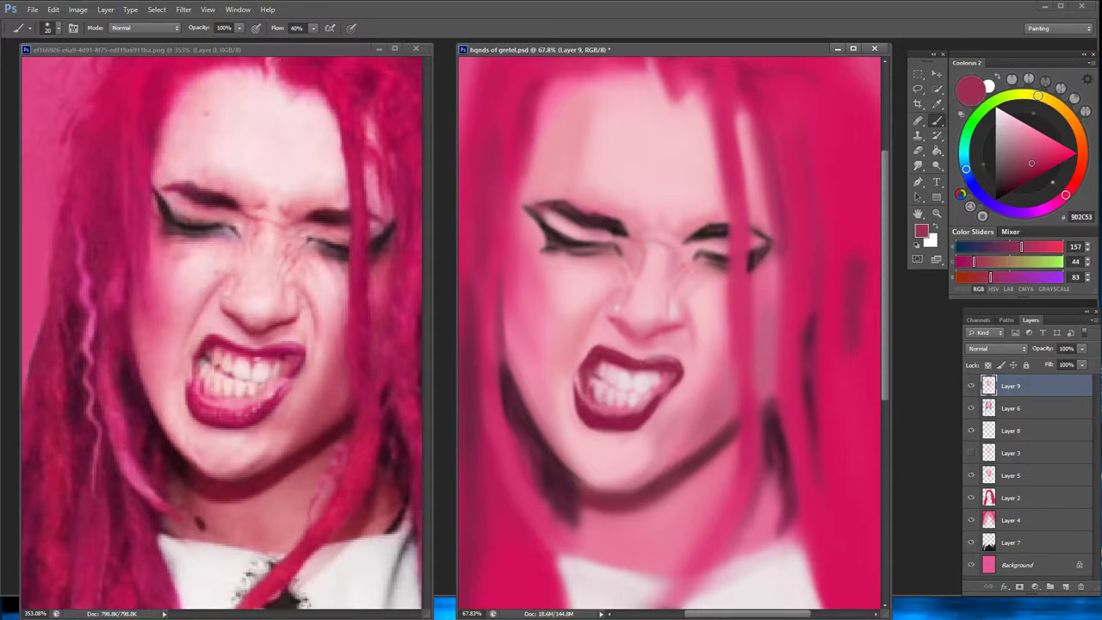
left_click(661, 360, "alt")
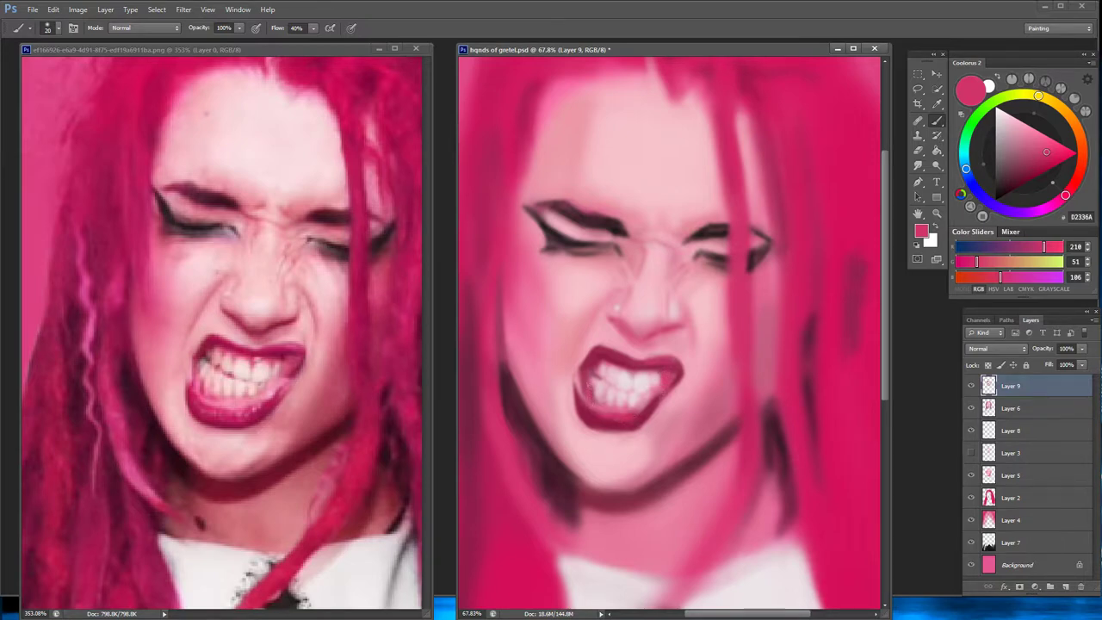
left_click(578, 452, "alt")
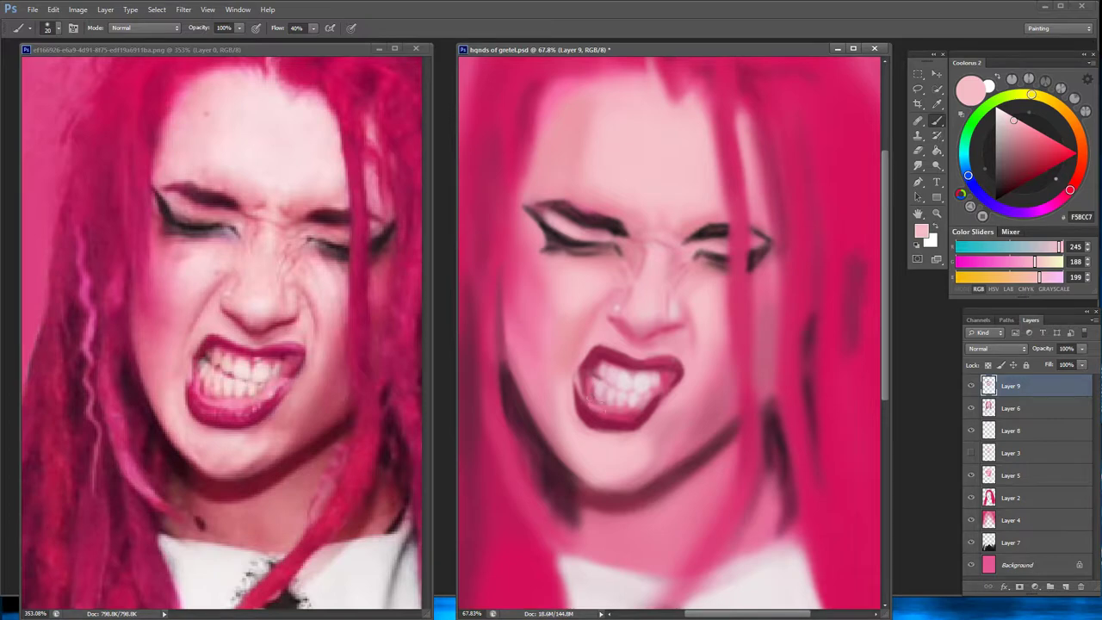
left_click(621, 412, "alt")
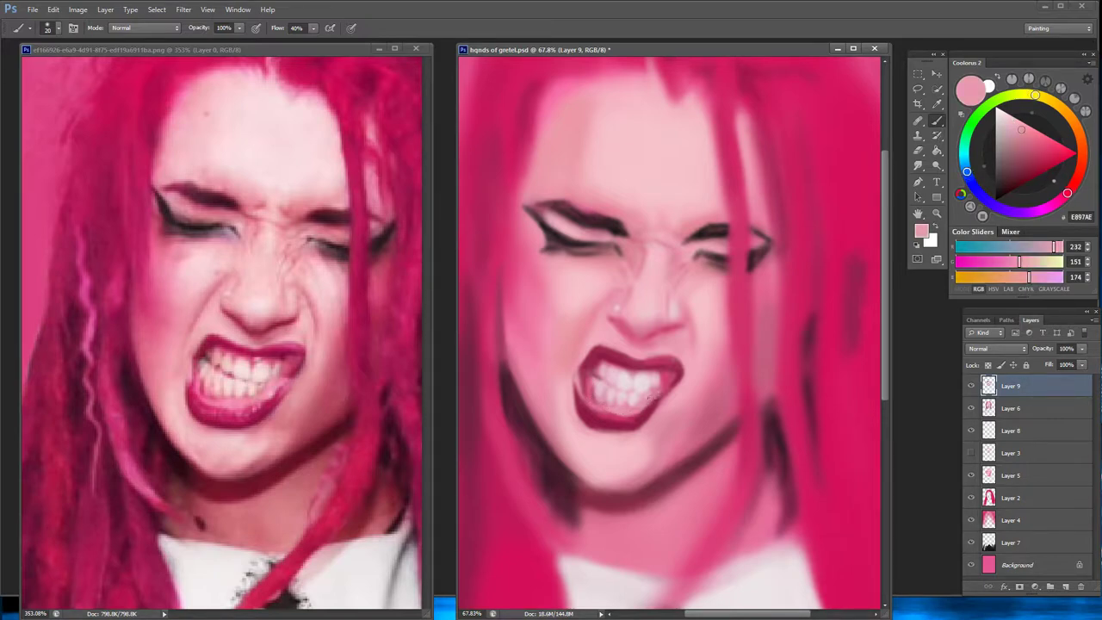
Paint a dark red nostril shadow under the nose and shrink the brush
left_click(666, 377, "alt")
left_click(670, 381, "alt")
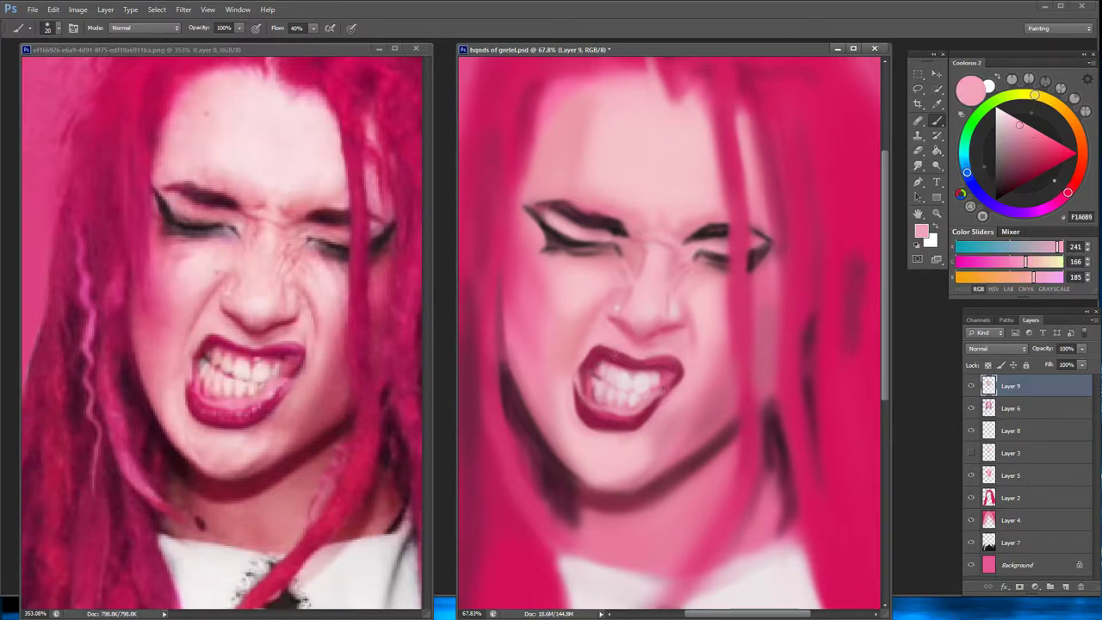
left_click(615, 355, "alt")
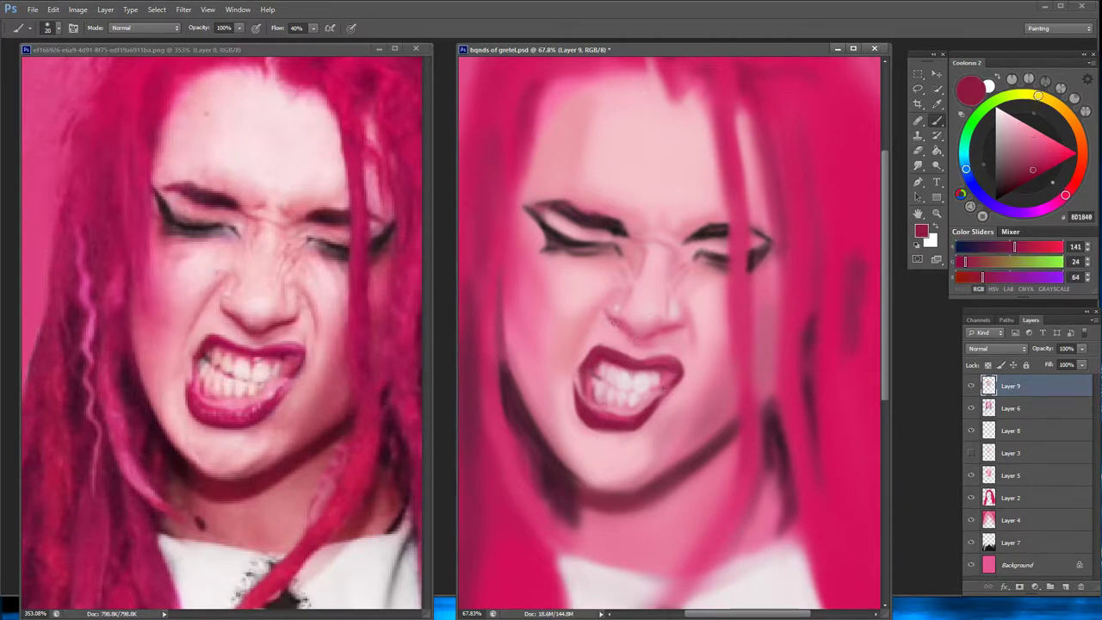
left_click_drag(636, 339, 649, 331)
key("bracketleft")
key("bracketleft")
key("bracketleft")
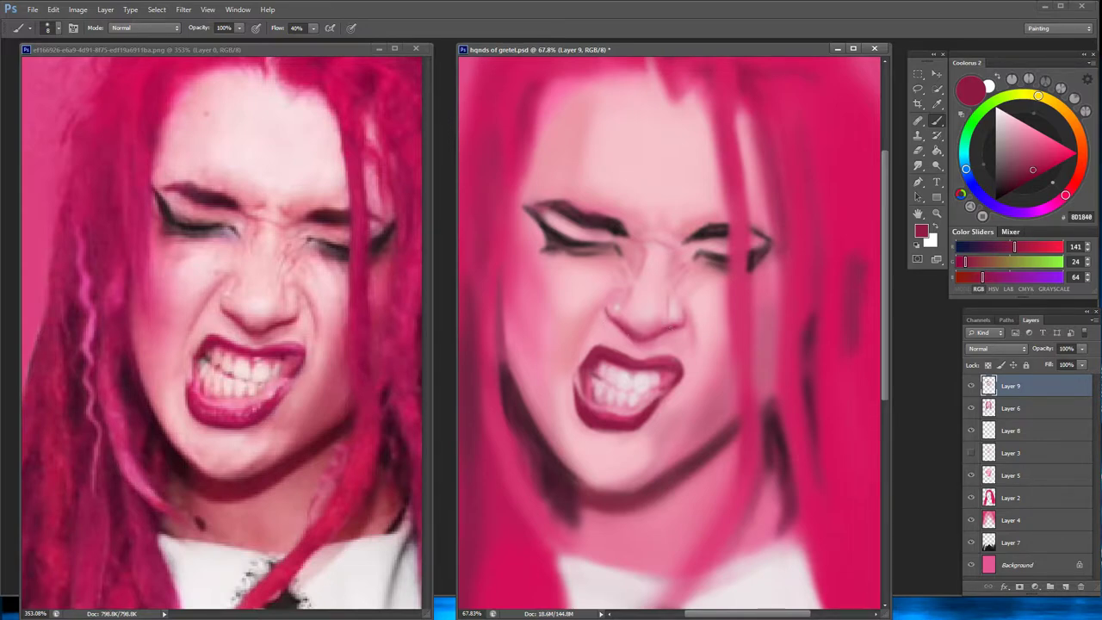
Deepen the lip red slightly and add a dark shadow between nose and upper lip
left_click(648, 339, "alt")
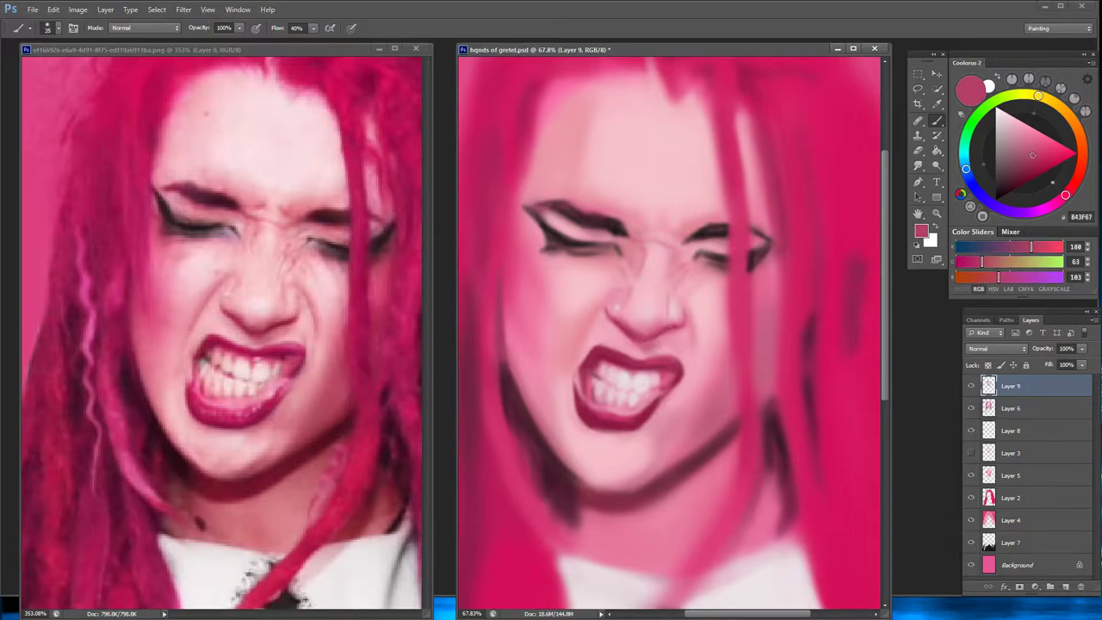
left_click(659, 344, "alt")
left_click(658, 343, "alt")
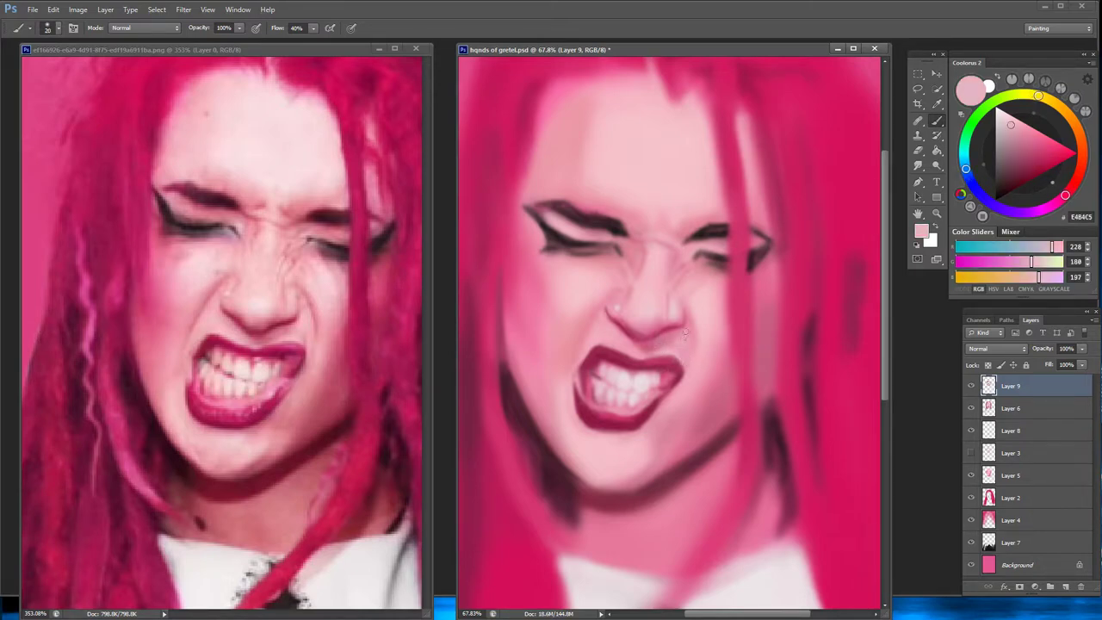
left_click(688, 341, "alt")
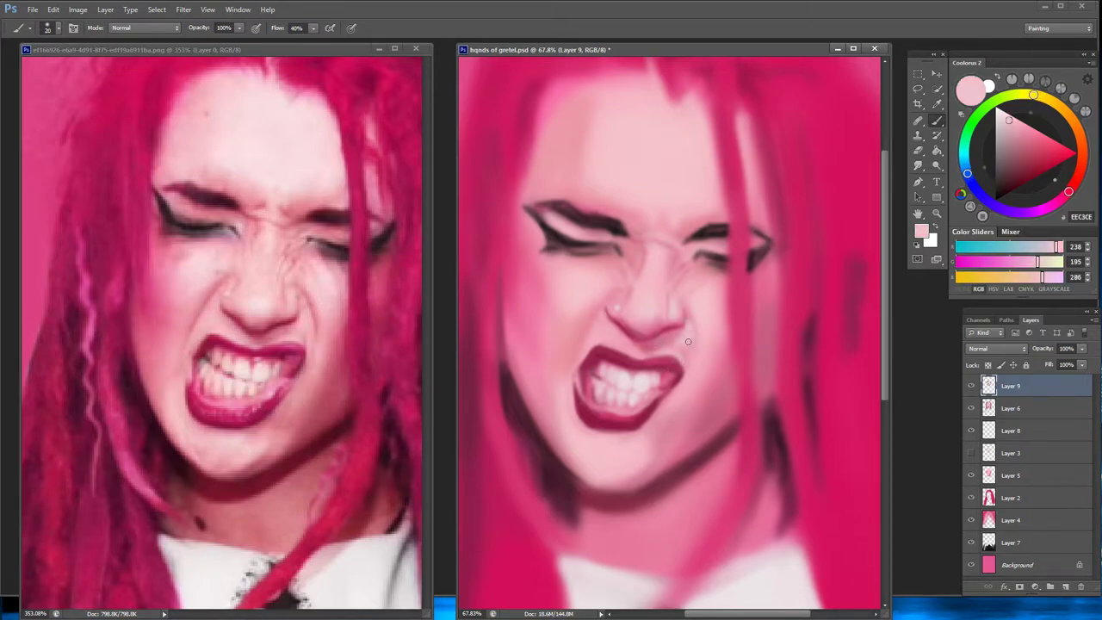
left_click(684, 357, "alt")
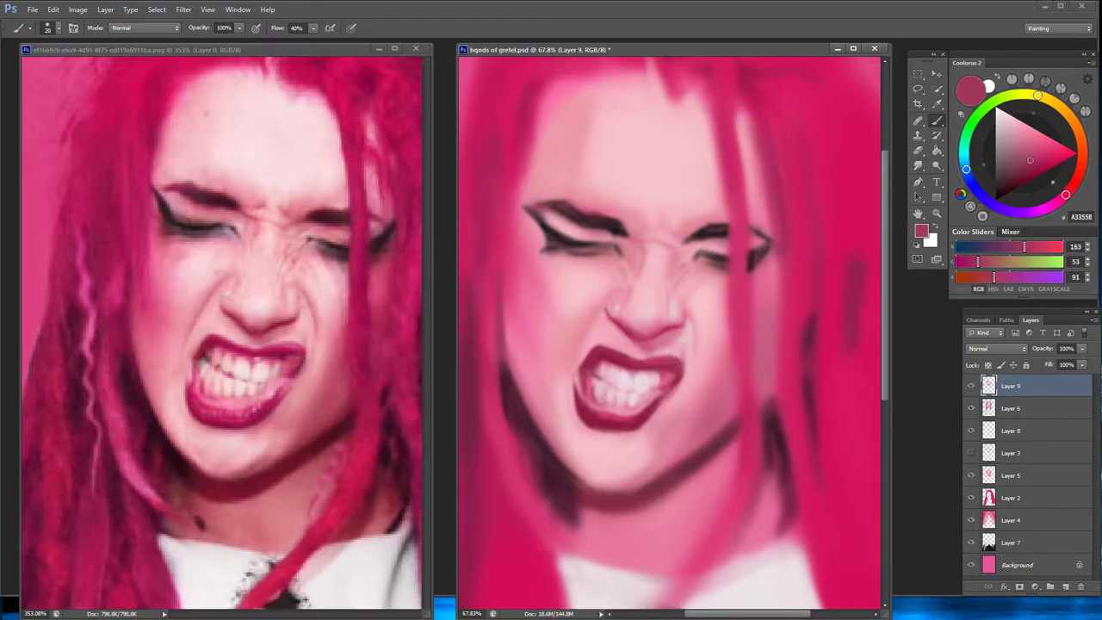
left_click_drag(1029, 161, 1029, 162)
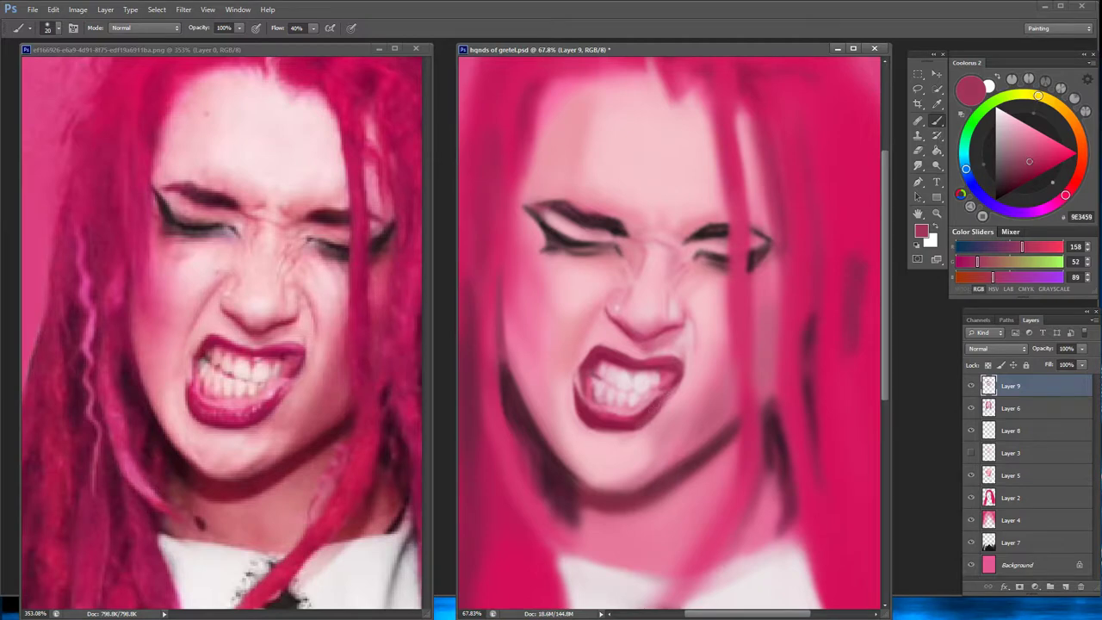
left_click(661, 402, "alt")
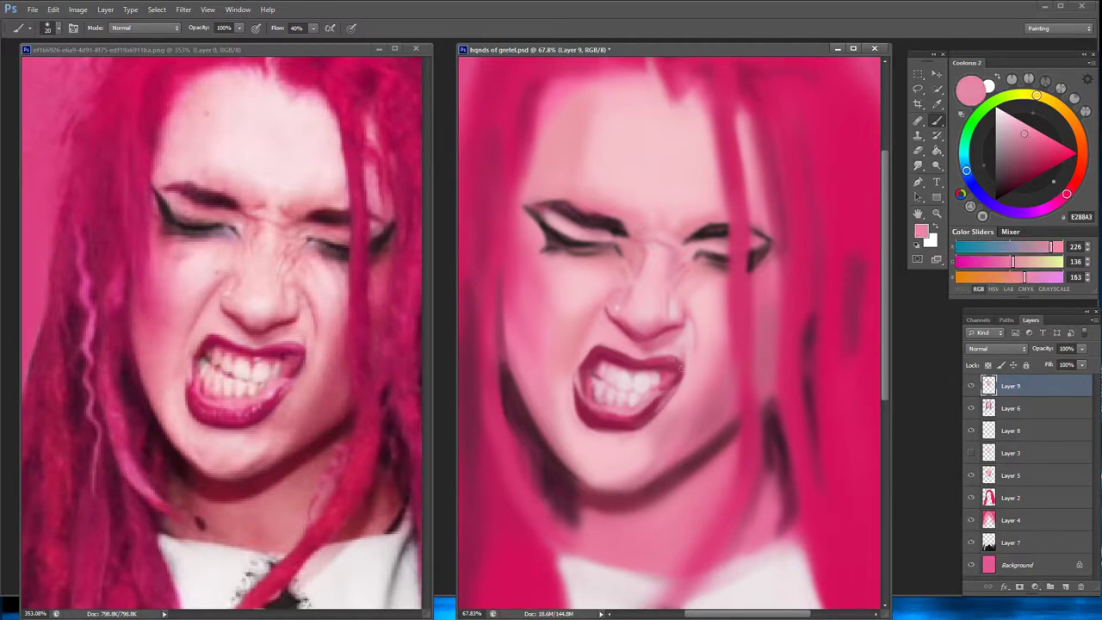
left_click(677, 362, "alt")
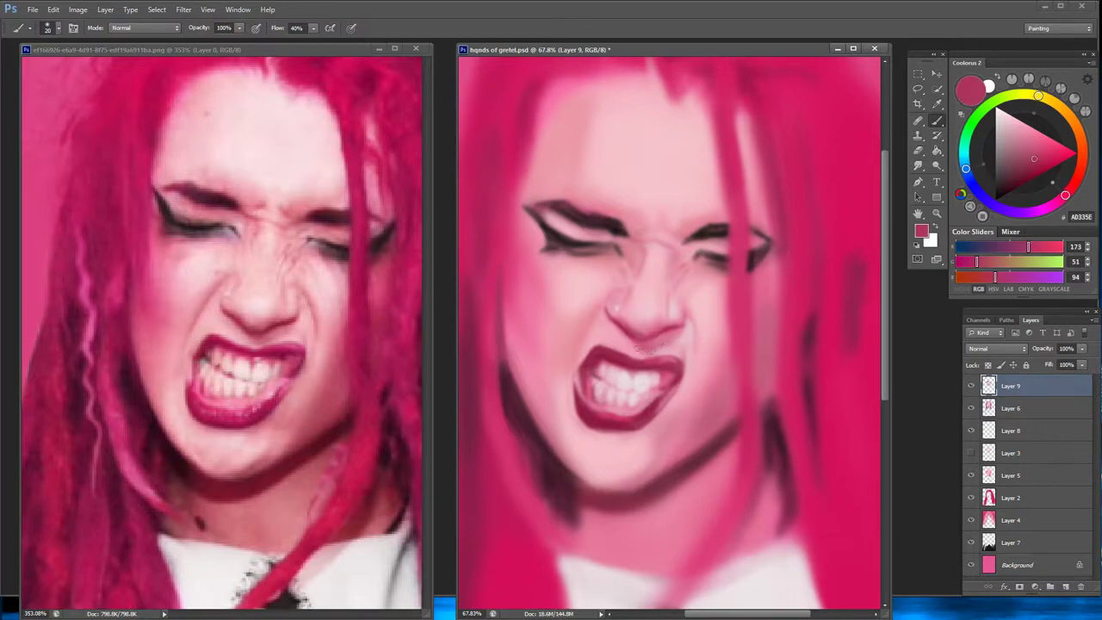
left_click_drag(637, 338, 650, 332)
Sample softer and pale pink highlight tones for the nose
left_click(681, 299, "alt")
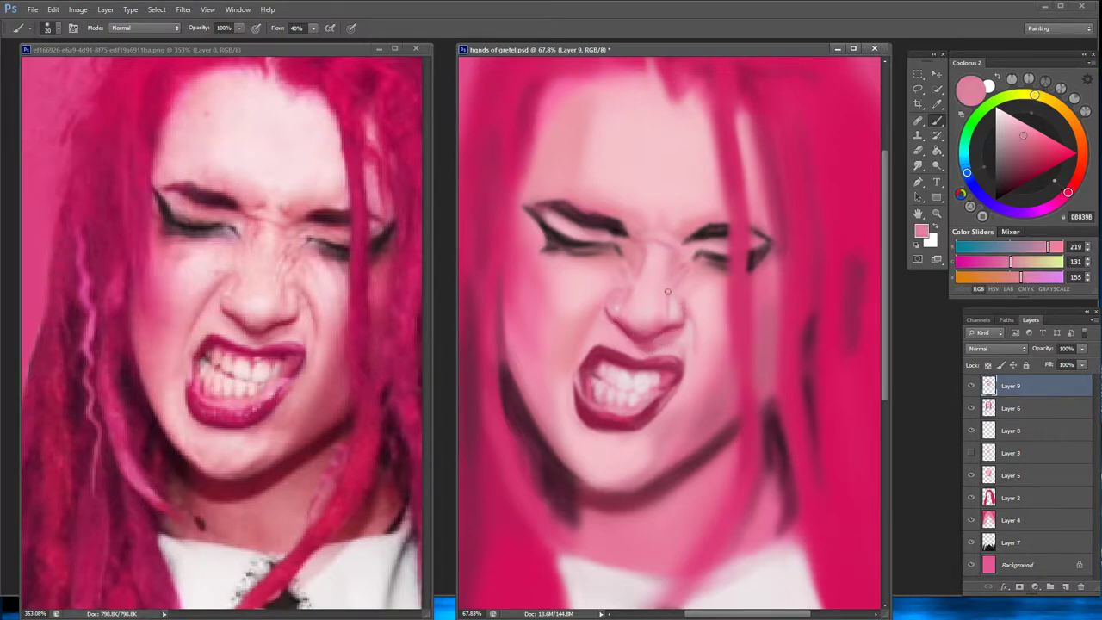
left_click(668, 315, "alt")
left_click(564, 334, "alt")
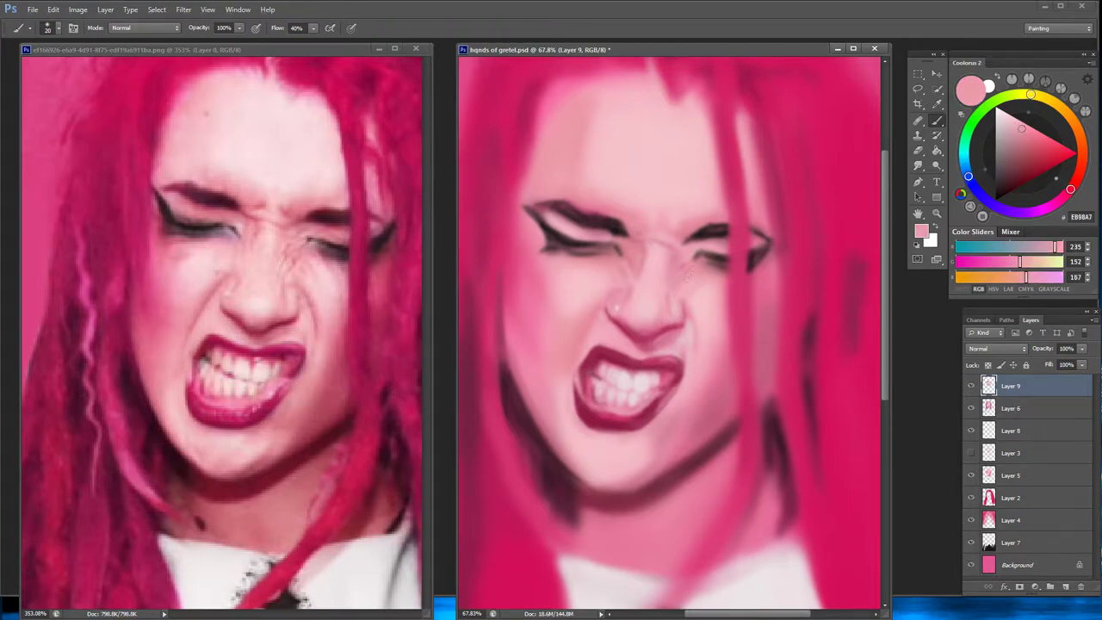
left_click(672, 285, "alt")
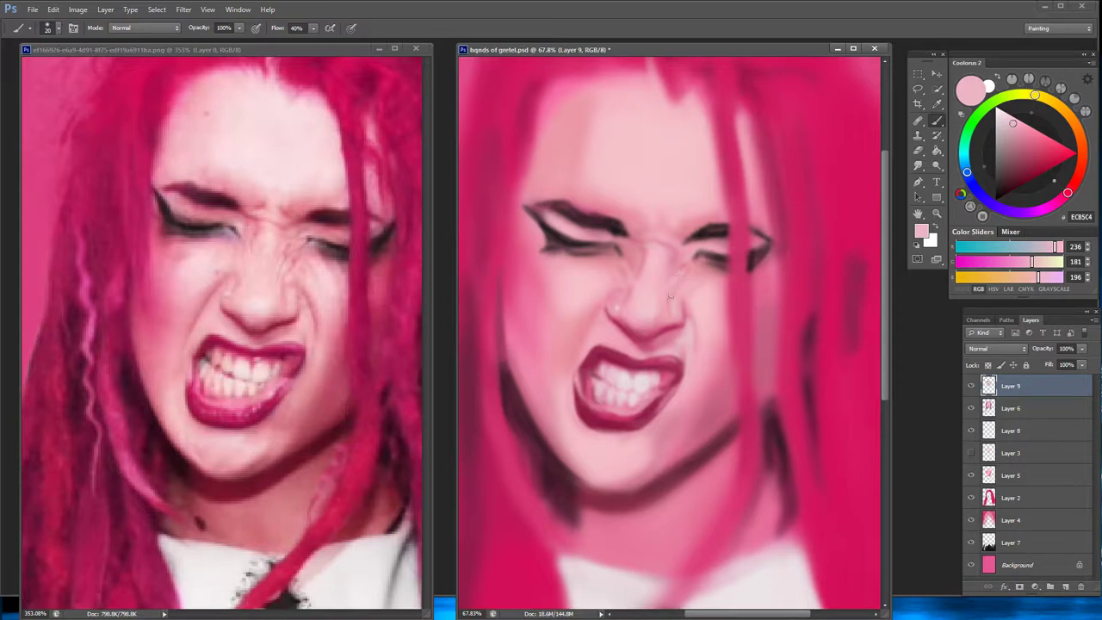
left_click(672, 273, "alt")
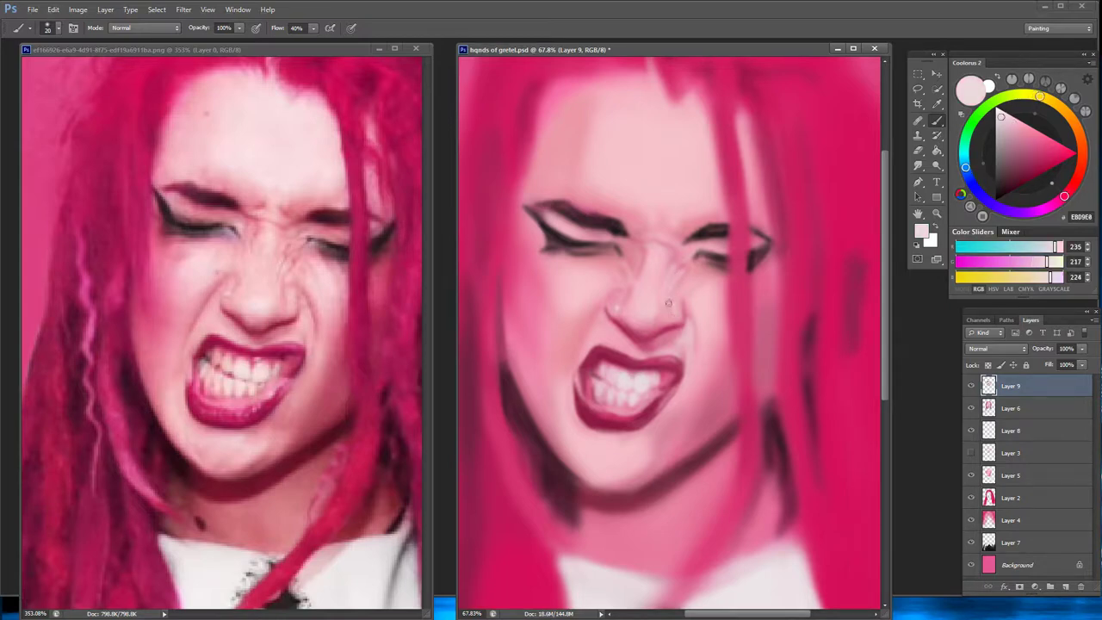
left_click(663, 303, "alt")
left_click(661, 308, "alt")
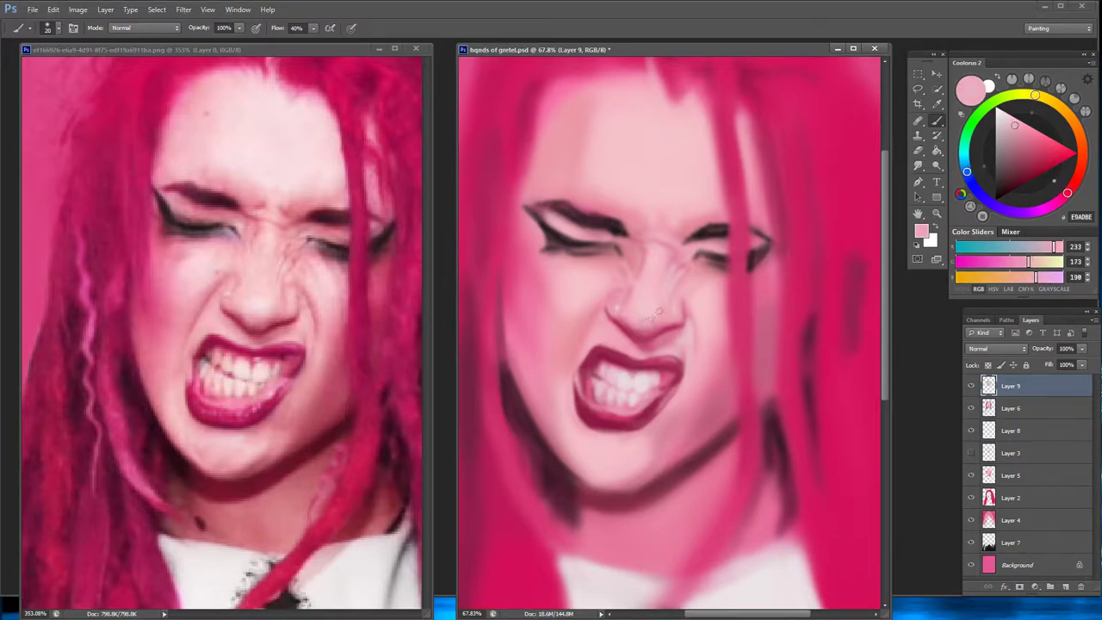
left_click(625, 380, "alt")
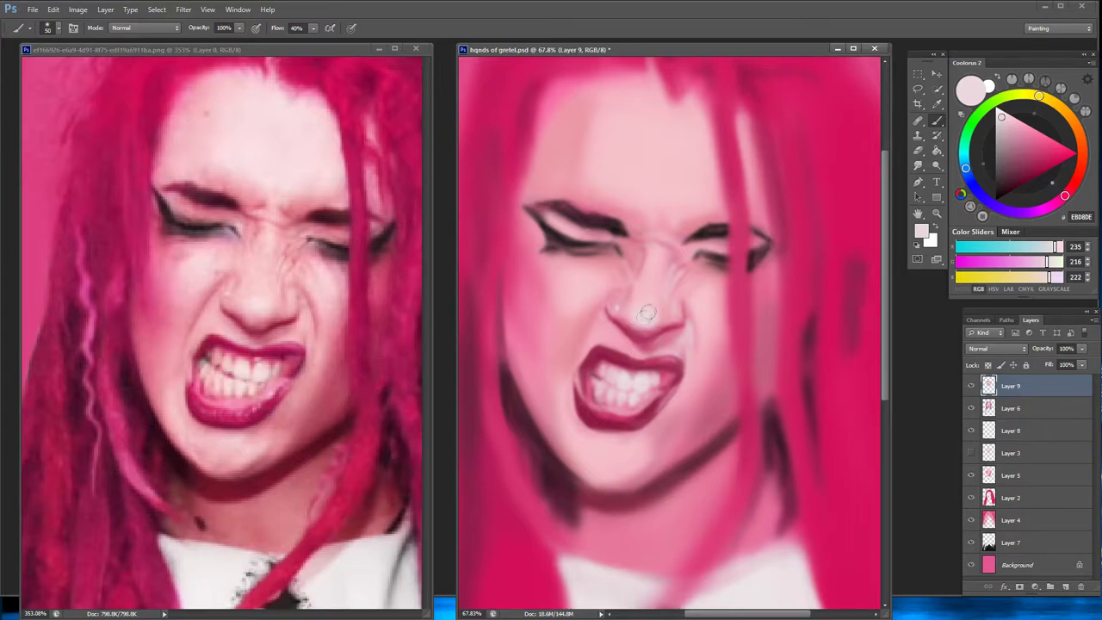
Brighten the left cheek and jaw with a light pink sampled from the nose
left_click(651, 312, "alt")
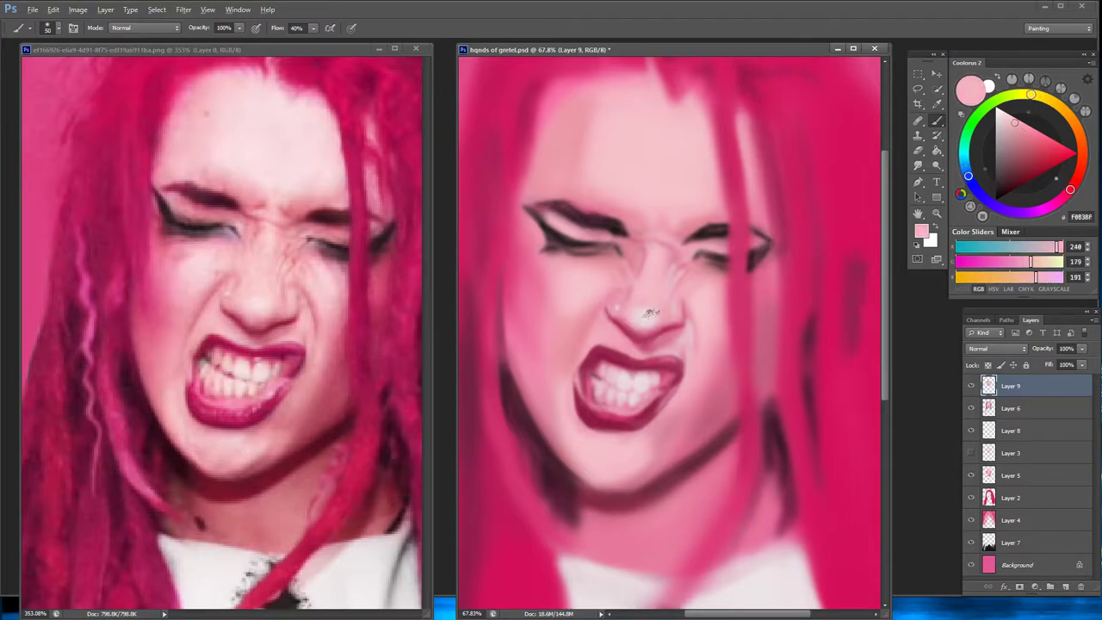
left_click(670, 314, "alt")
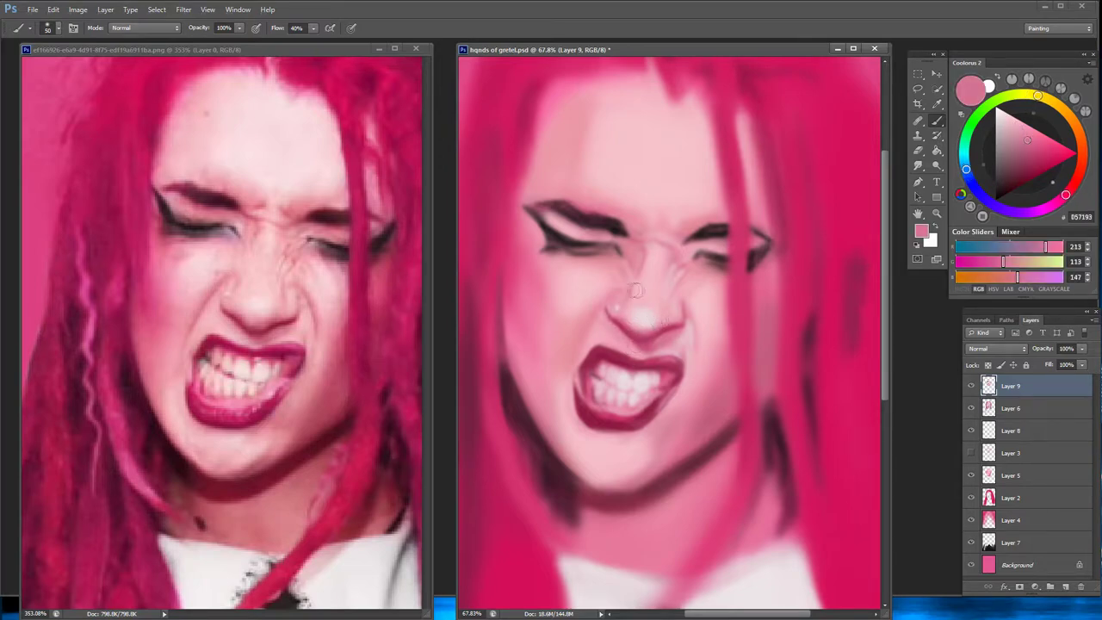
left_click(611, 291, "alt")
left_click(653, 315, "alt")
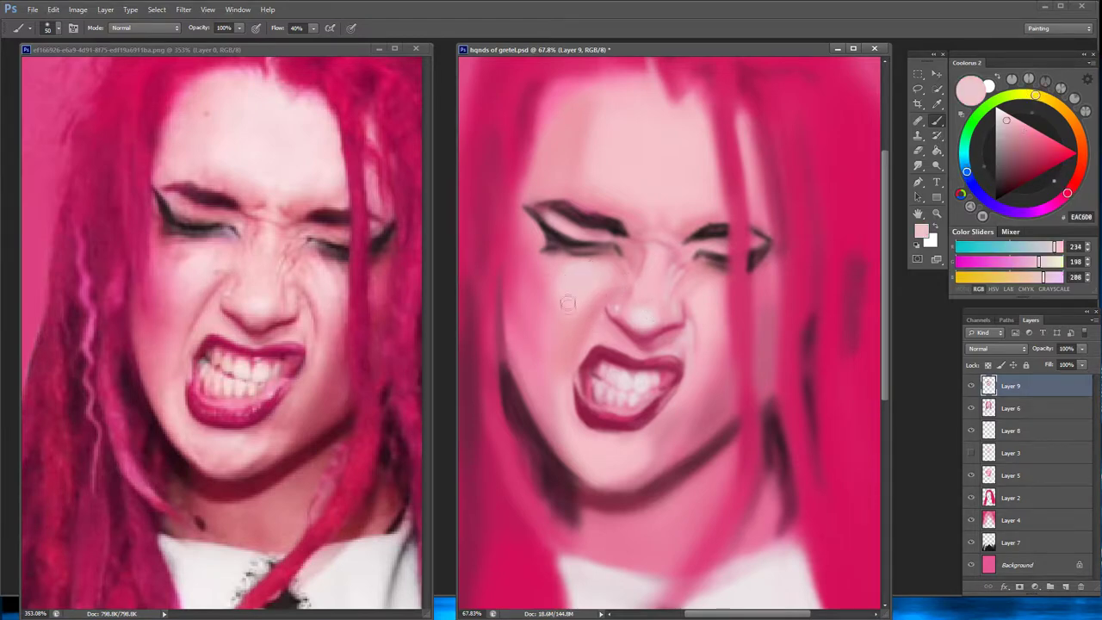
left_click_drag(564, 452, 560, 396)
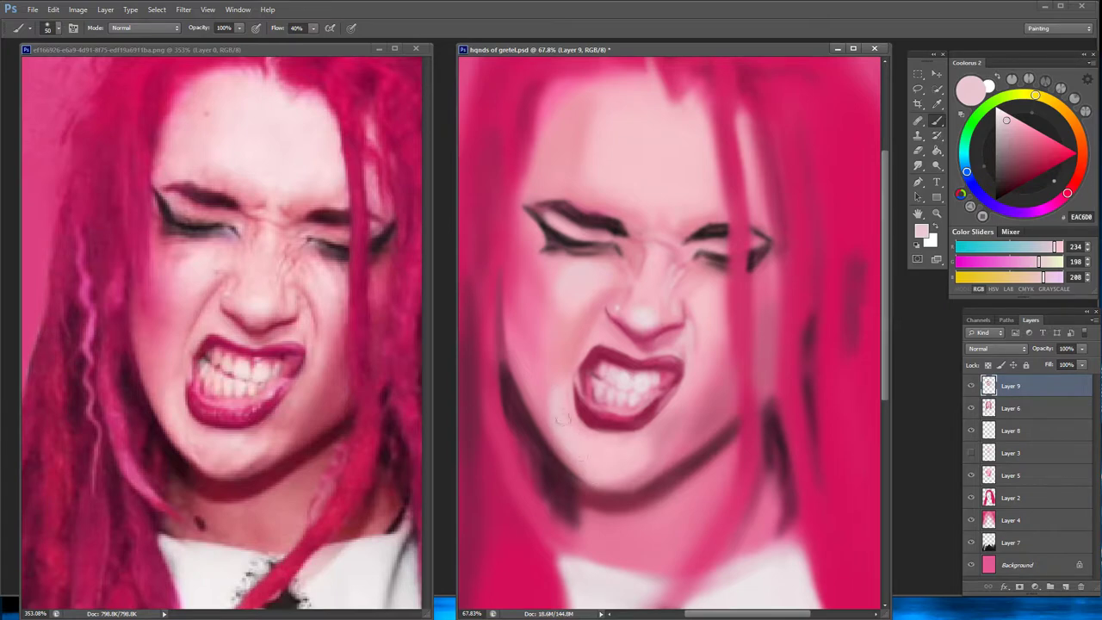
left_click(566, 421, "alt")
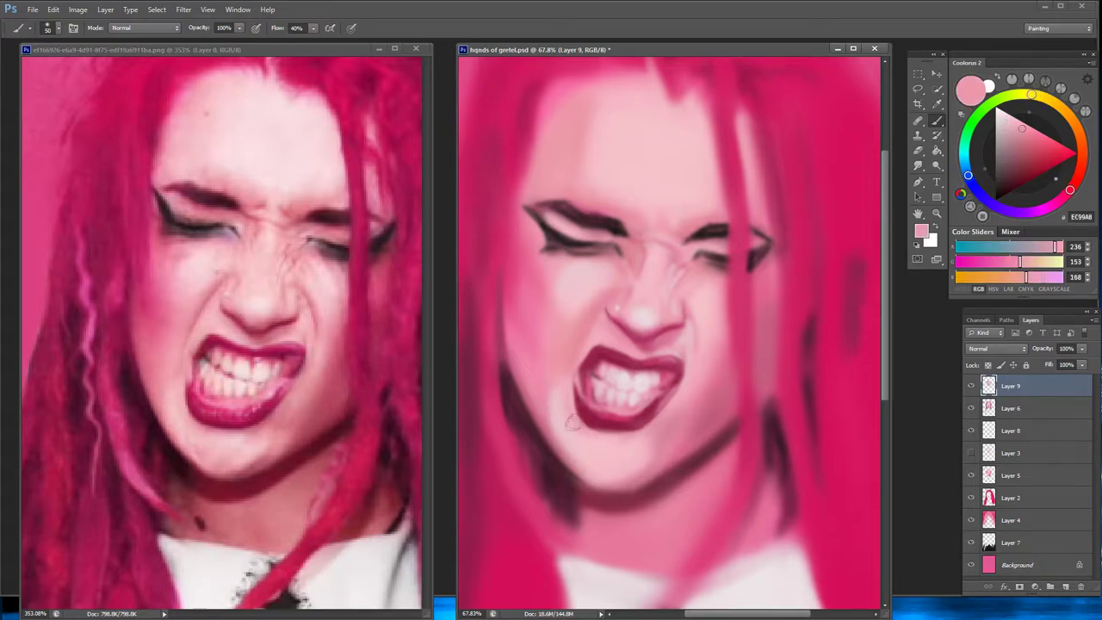
left_click(645, 375, "alt")
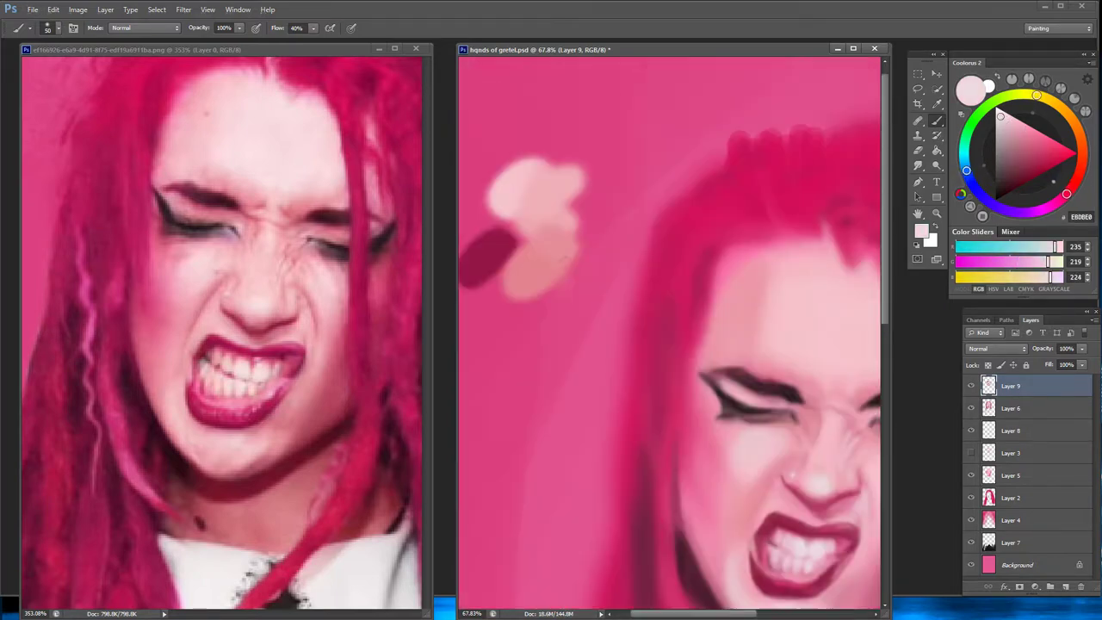
Lighten the brow bridge and forehead with a near-white pink, smoothing down to the eyebrows
left_click(505, 233, "alt")
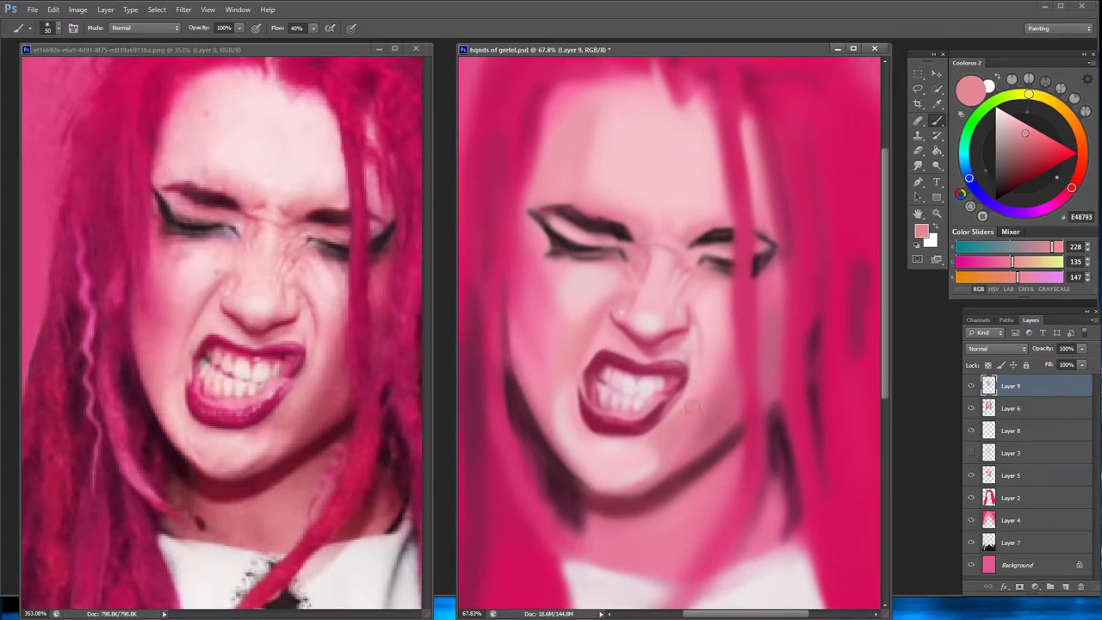
left_click(713, 336, "alt")
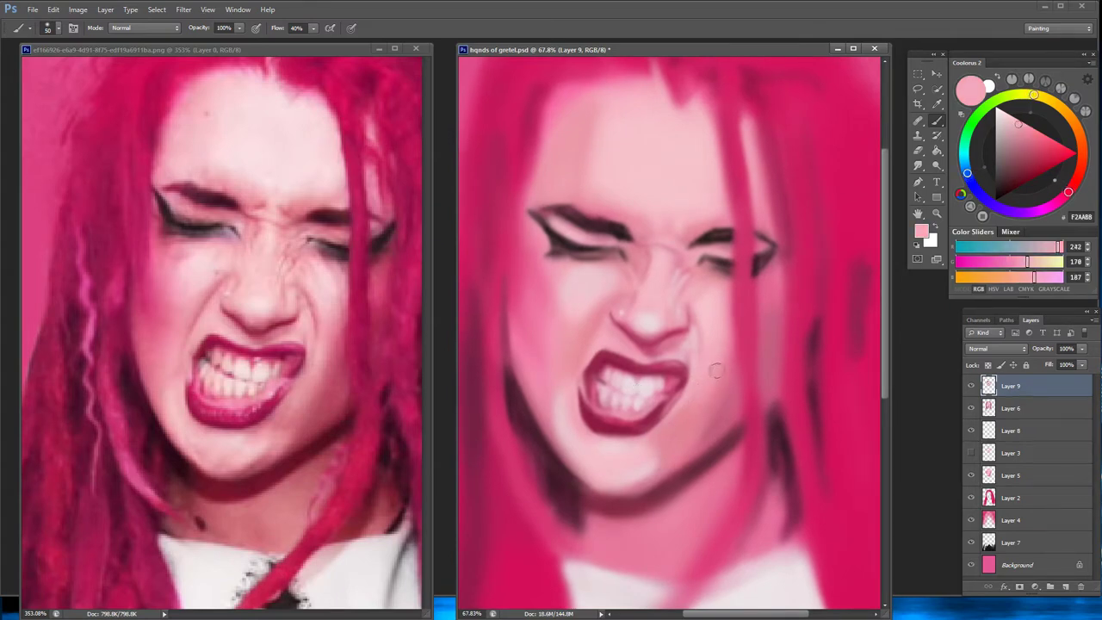
left_click(633, 323, "alt")
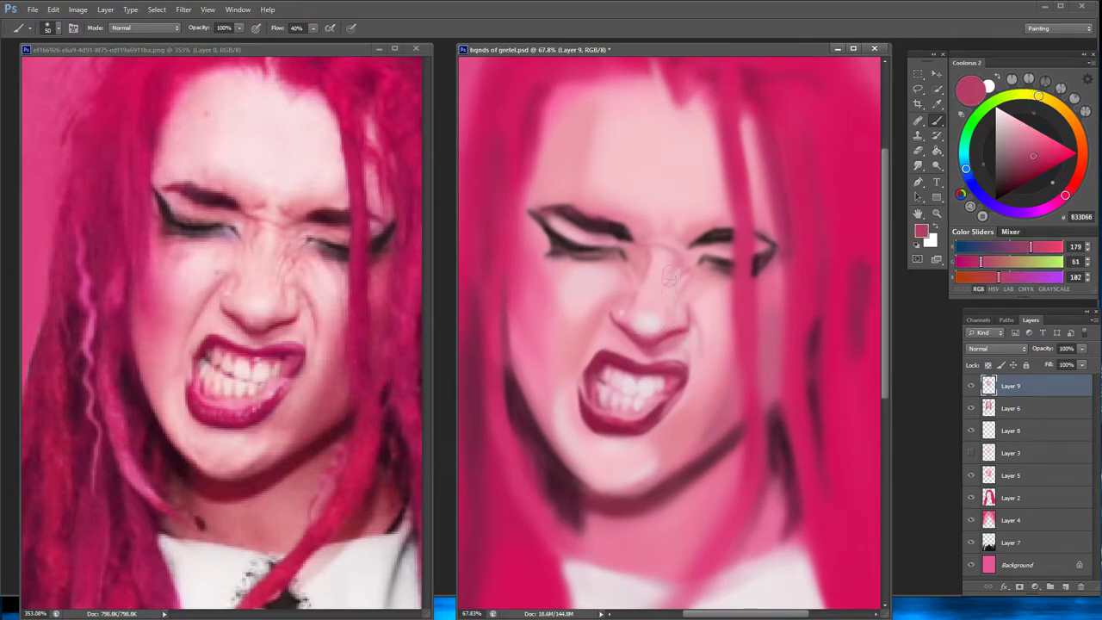
left_click(655, 310, "alt")
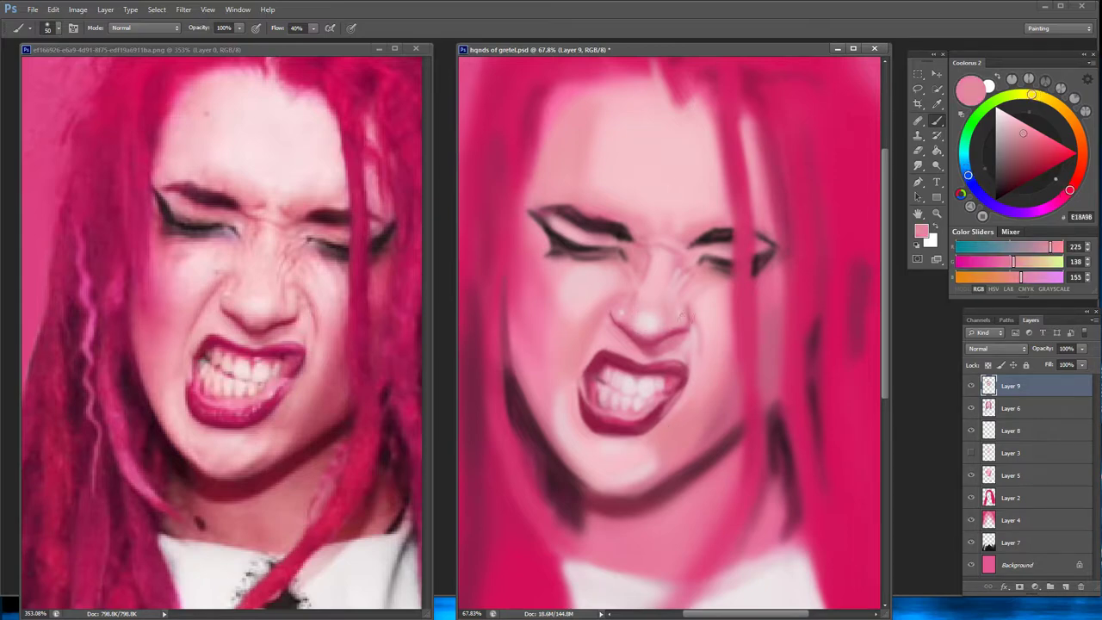
left_click(653, 316, "alt")
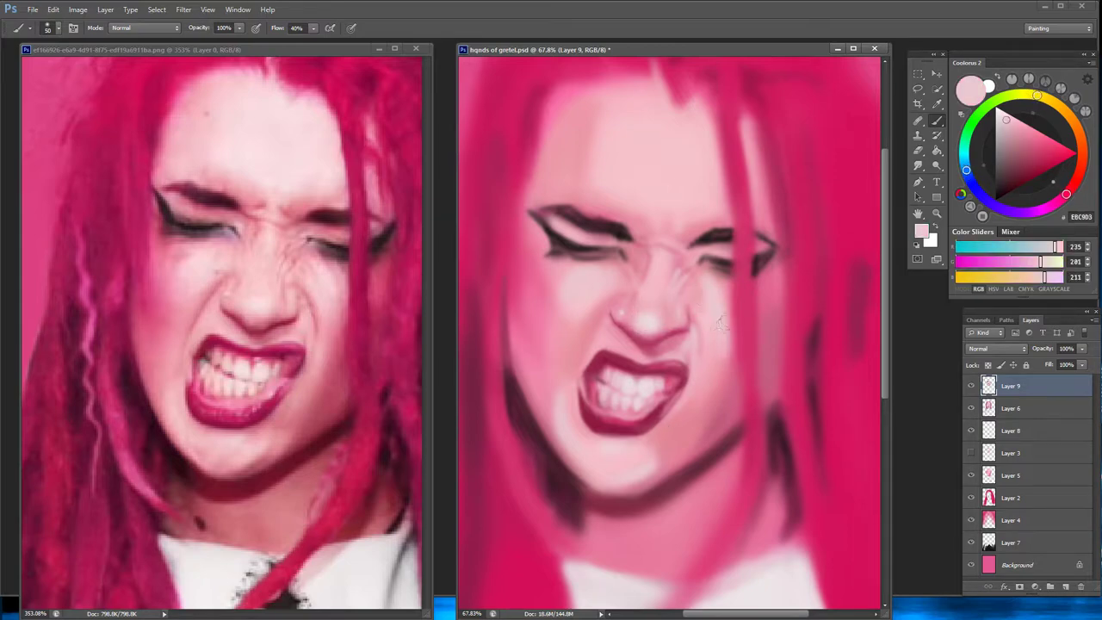
left_click(709, 319, "alt")
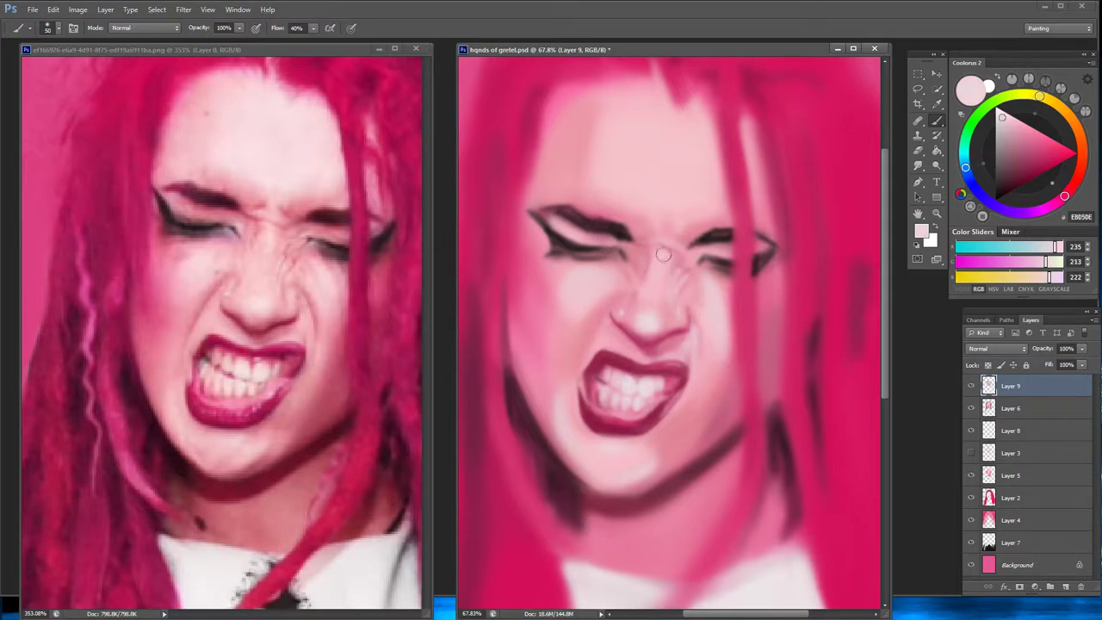
mouse_move(648, 237)
left_mouse_down()
mouse_move(700, 210)
mouse_move(689, 112)
mouse_move(641, 95)
left_mouse_up()
mouse_move(675, 155)
left_mouse_down()
mouse_move(660, 111)
mouse_move(645, 172)
mouse_move(701, 210)
mouse_move(675, 214)
left_mouse_up()
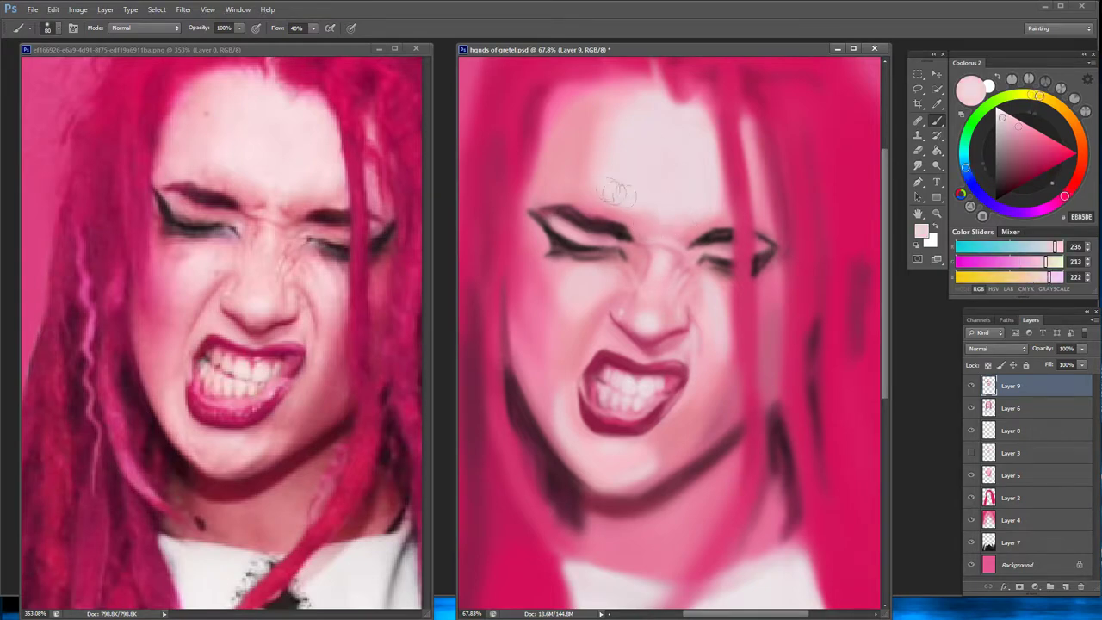
Brush pale and warmer pinks over the forehead and left temple
left_click(590, 180, "alt")
mouse_move(590, 180)
left_mouse_down()
mouse_move(607, 112)
mouse_move(555, 192)
left_mouse_up()
left_click(564, 168, "alt")
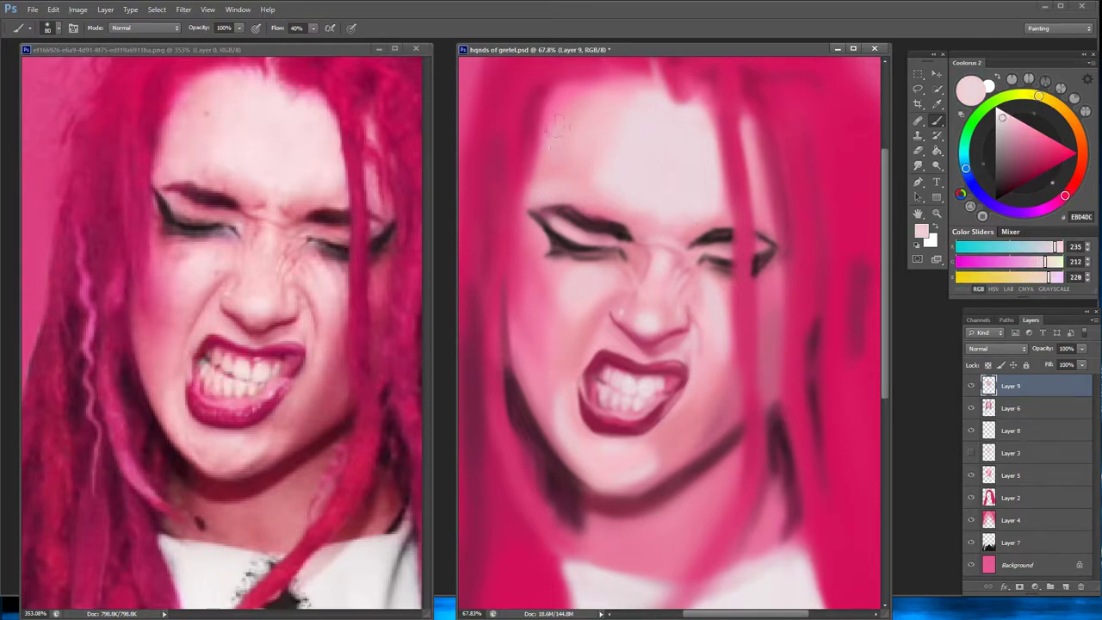
left_click(523, 140, "alt")
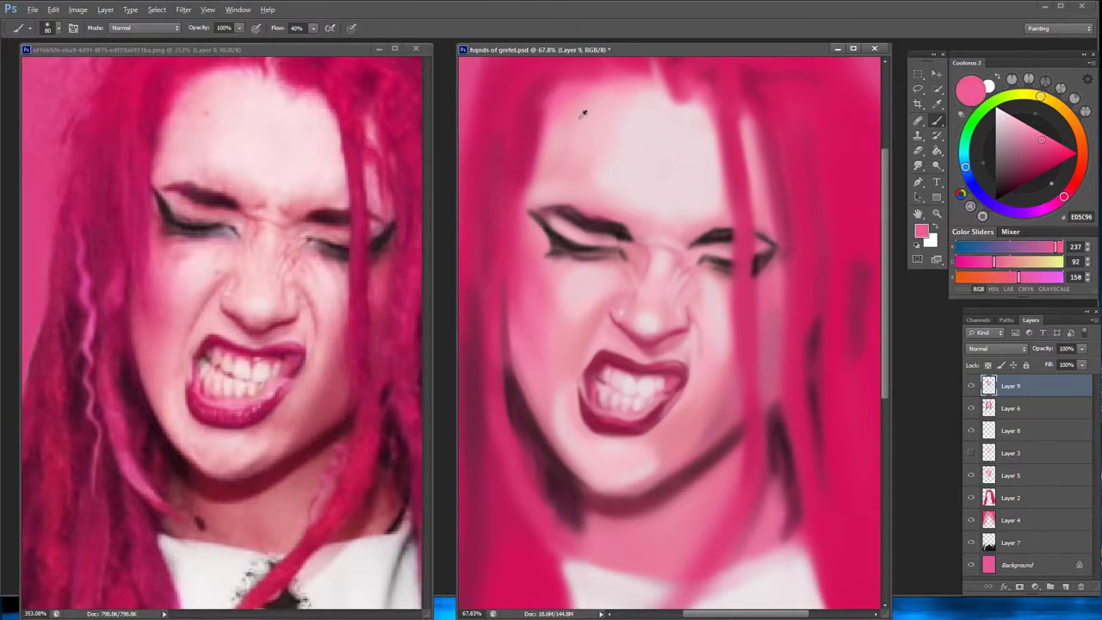
left_click(640, 111, "alt")
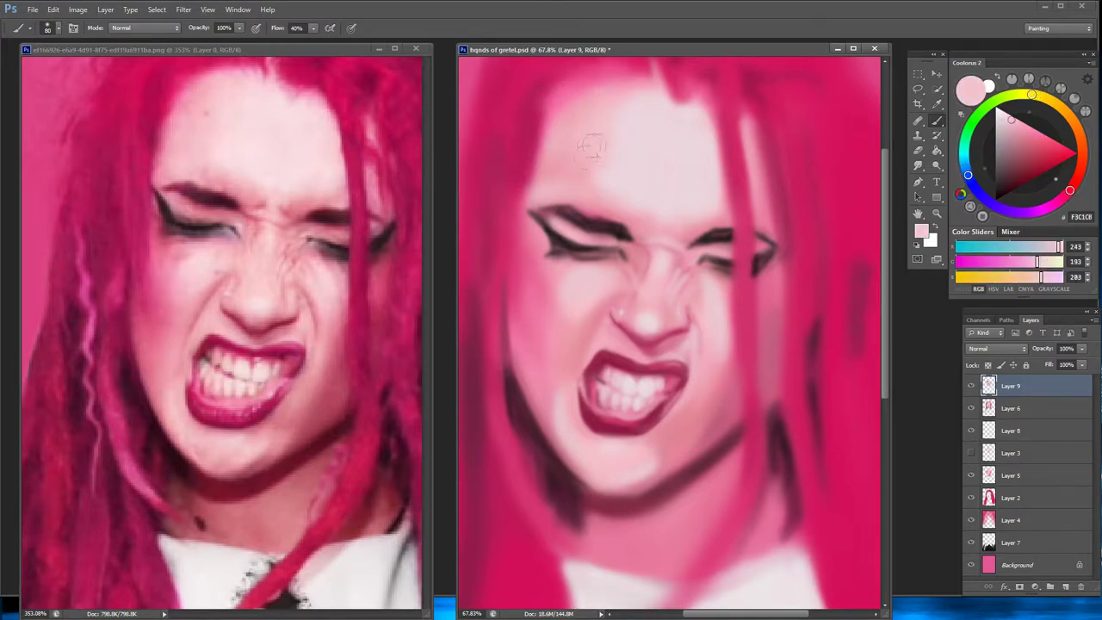
left_click(603, 176, "alt")
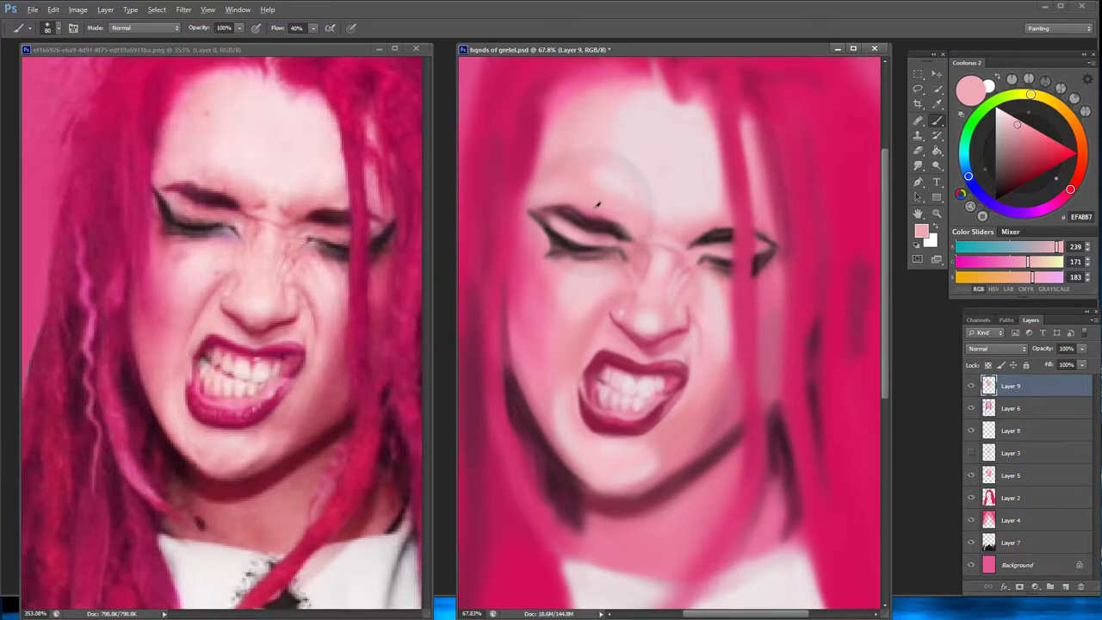
Halve the brush size to 40 and pick medium and darker pinks for the eye area and brow shadows
left_click(592, 194, "alt")
key("bracketleft")
key("bracketleft")
key("bracketleft")
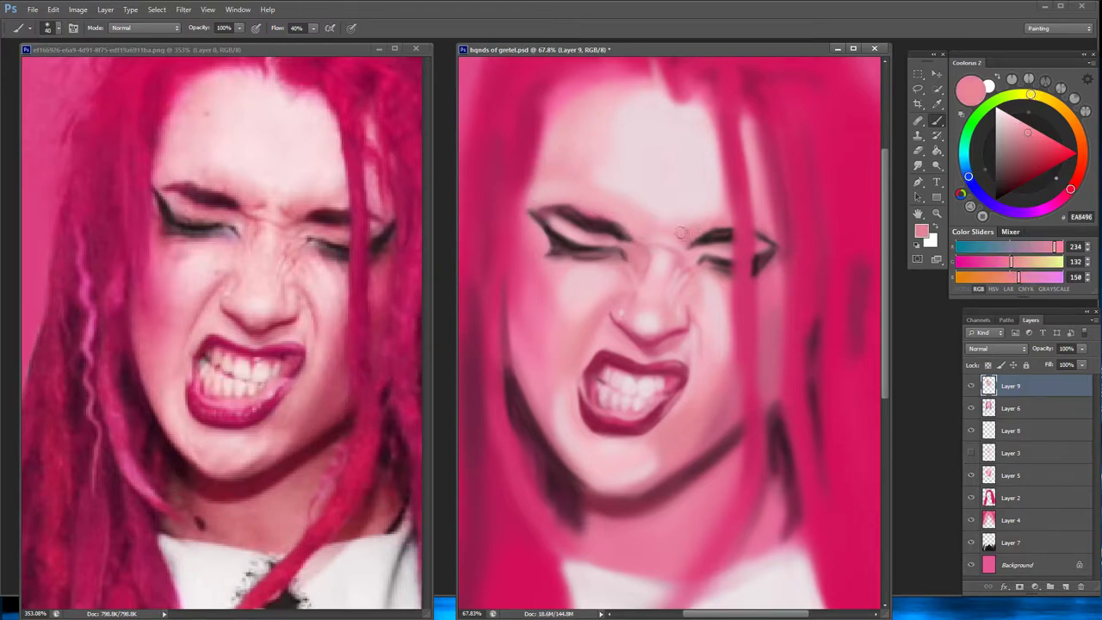
left_click(599, 206, "alt")
left_click(593, 218, "alt")
left_click(627, 237, "alt")
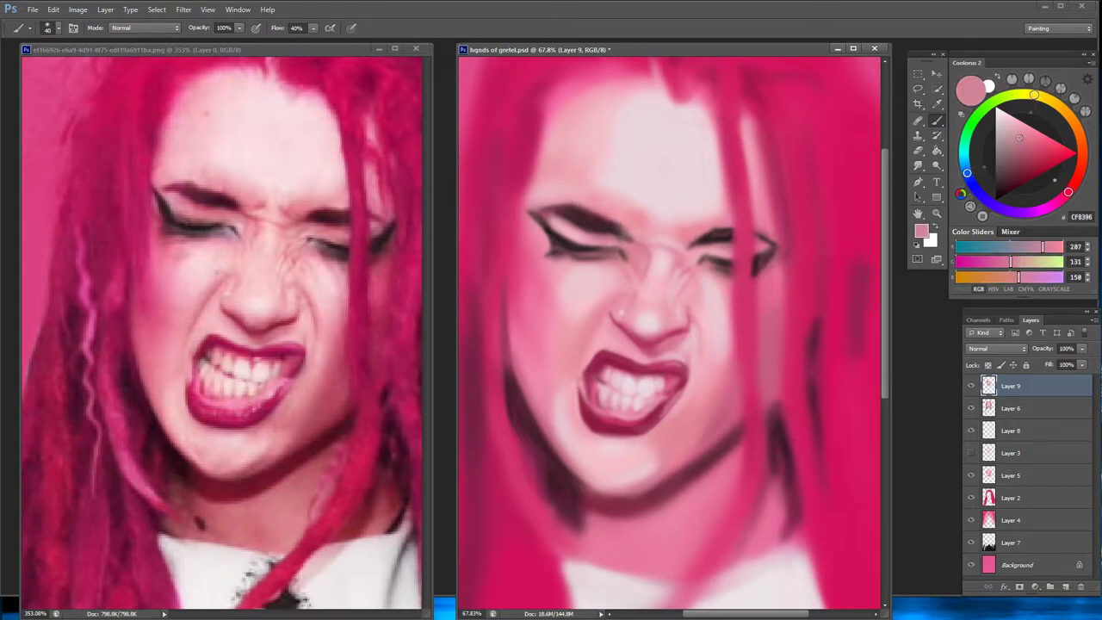
Sample lip red, then light, pale and mauve skin pinks from around the brow
left_click(621, 353, "alt")
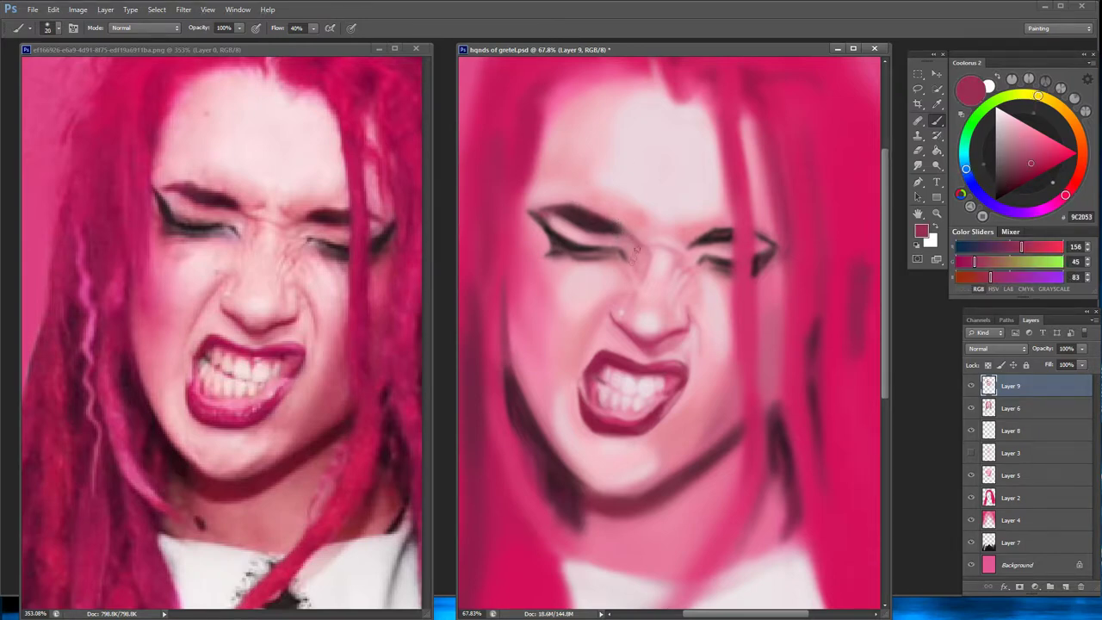
left_click(637, 226, "alt")
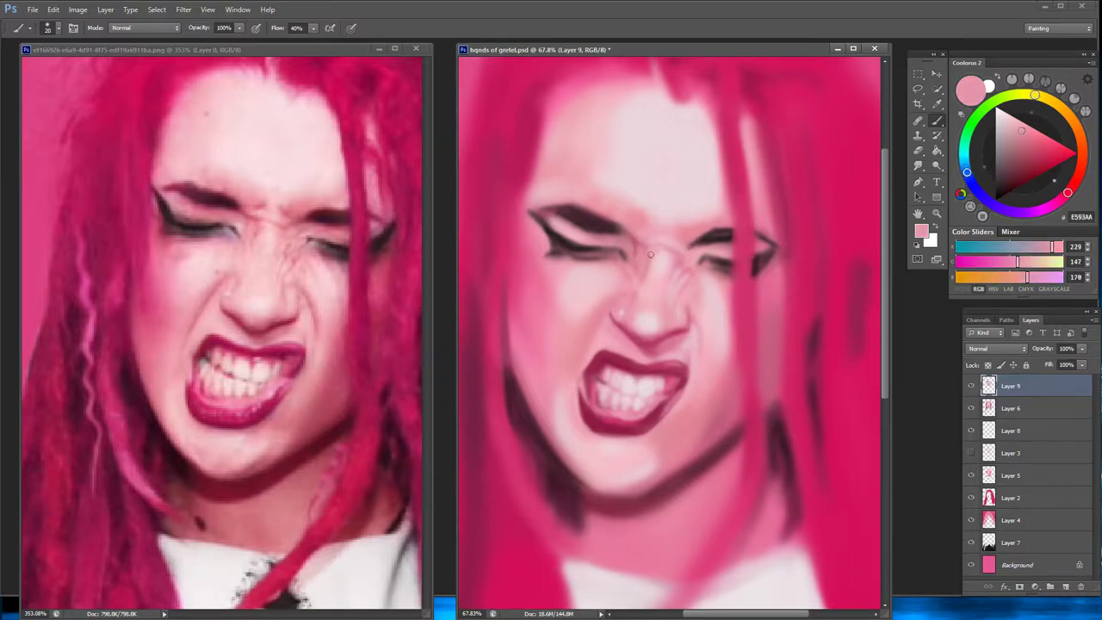
left_click(652, 252, "alt")
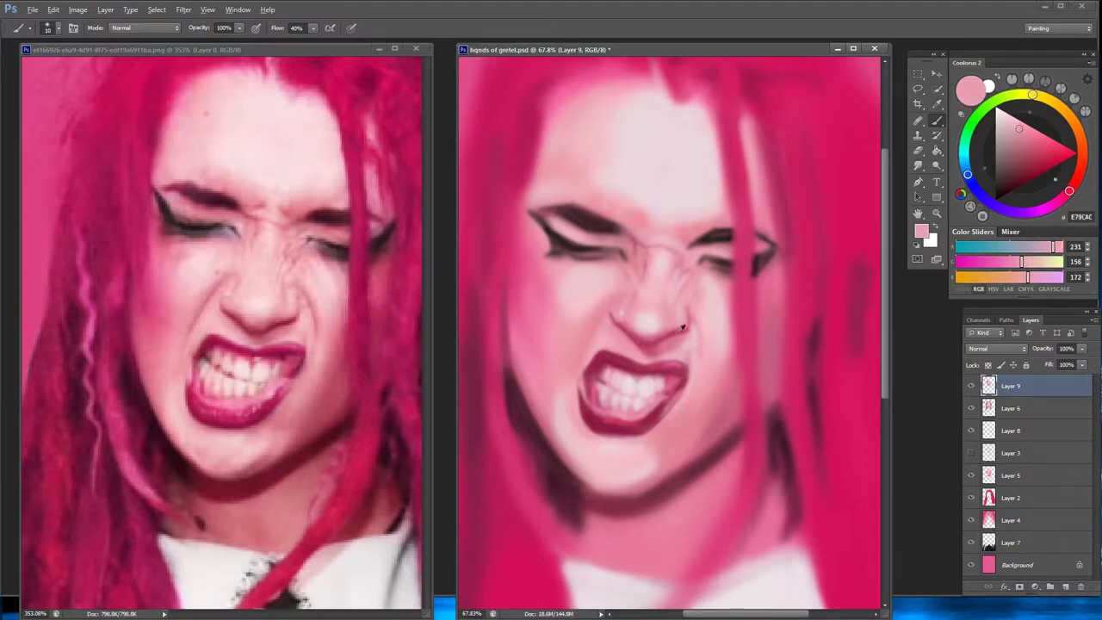
left_click(672, 307, "alt")
left_click(669, 308, "alt")
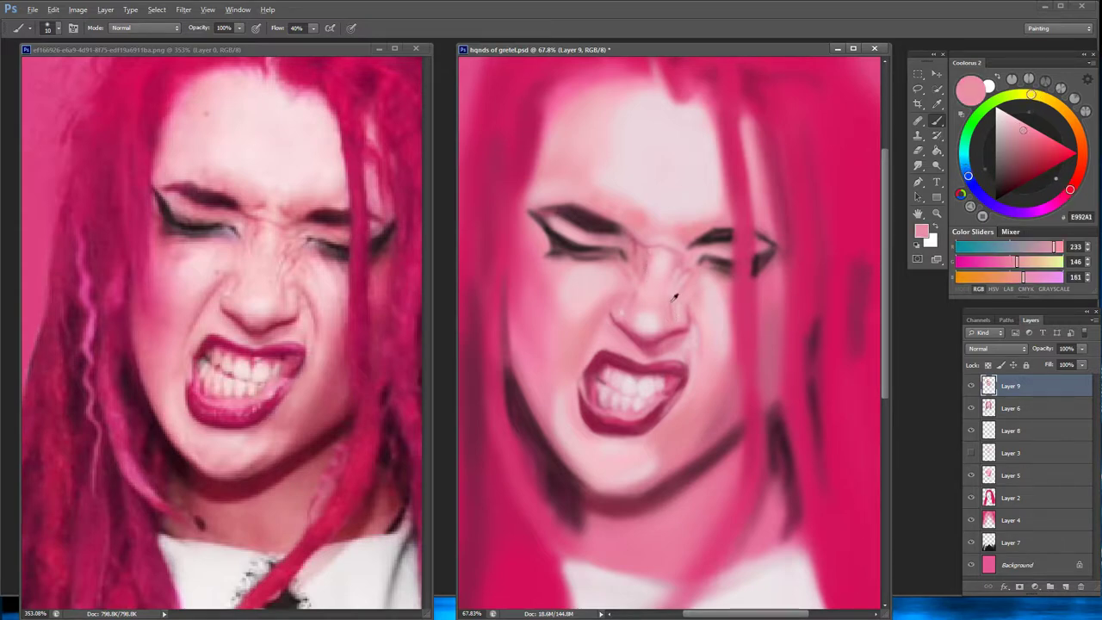
left_click(675, 297, "alt")
left_click(660, 265, "alt")
left_click(686, 246, "alt")
left_click(643, 237, "alt")
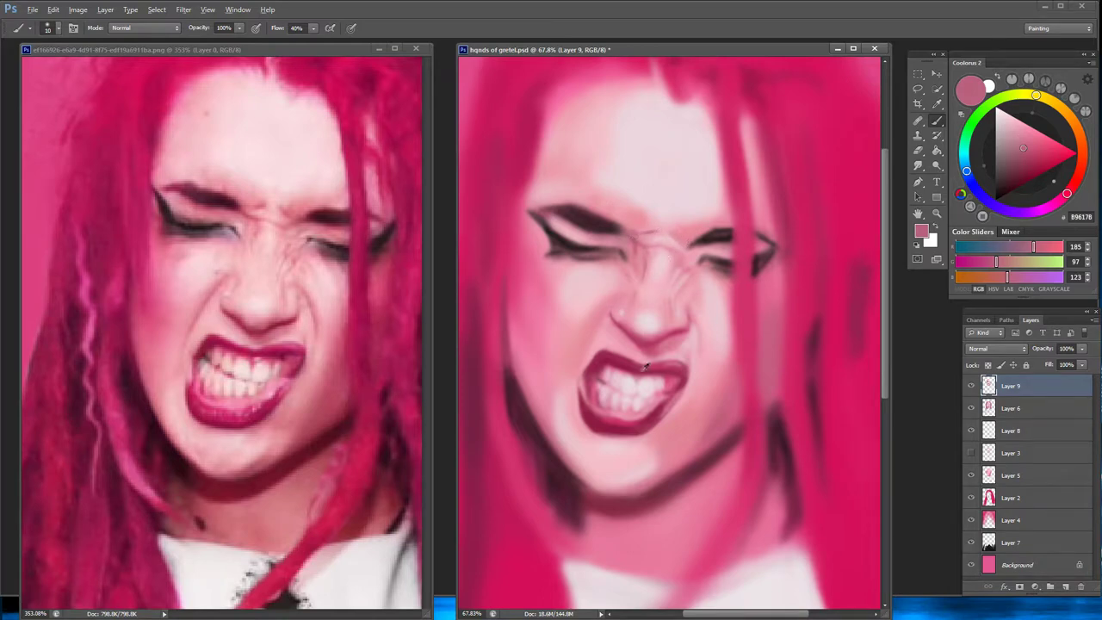
Sample eyebrow skin tones and dark plum and deep red shades for the eyes
left_click(650, 421, "alt")
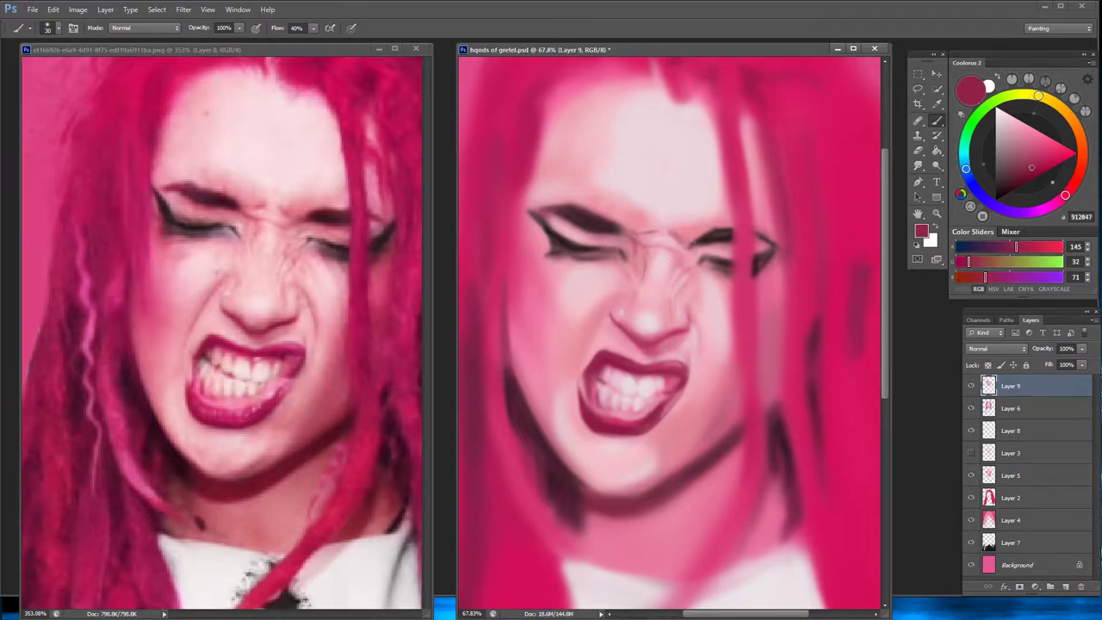
left_click(657, 229, "alt")
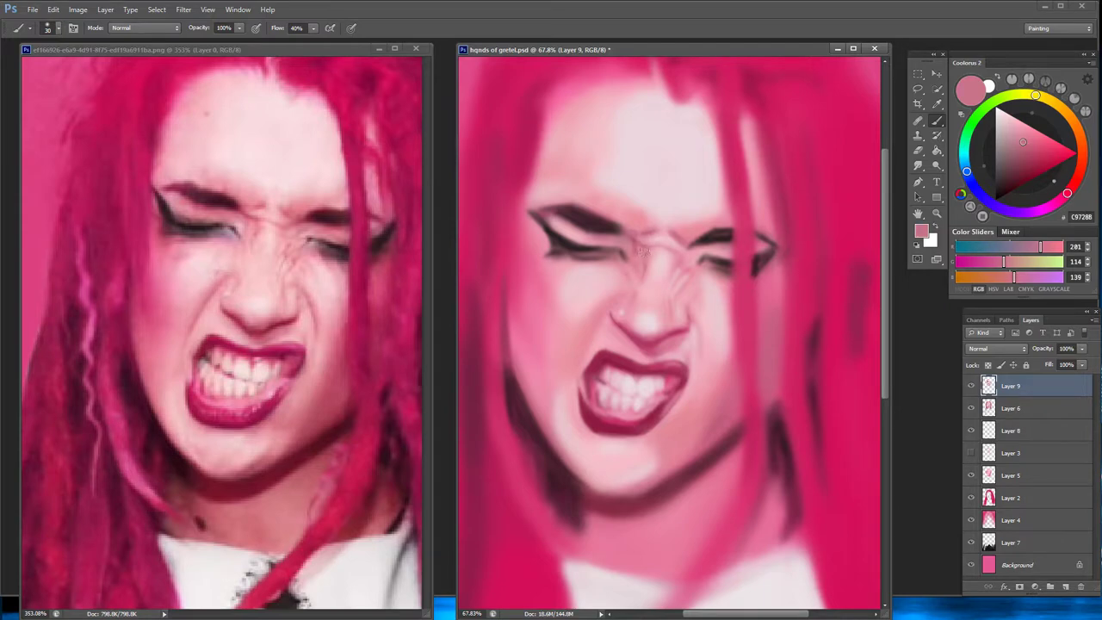
left_click(664, 215, "alt")
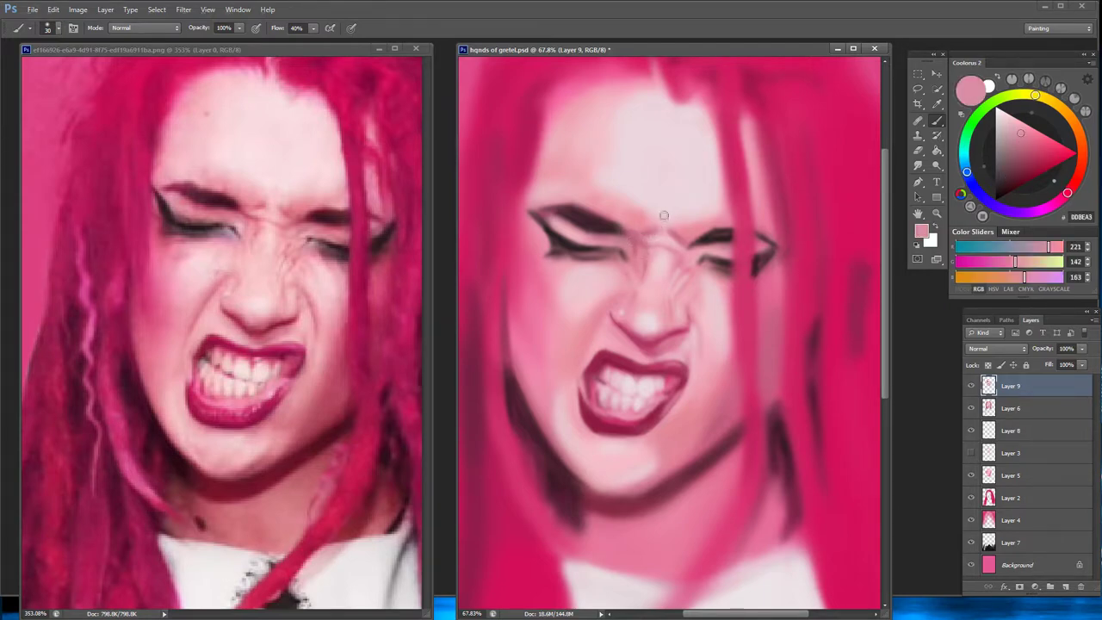
left_click(676, 233, "alt")
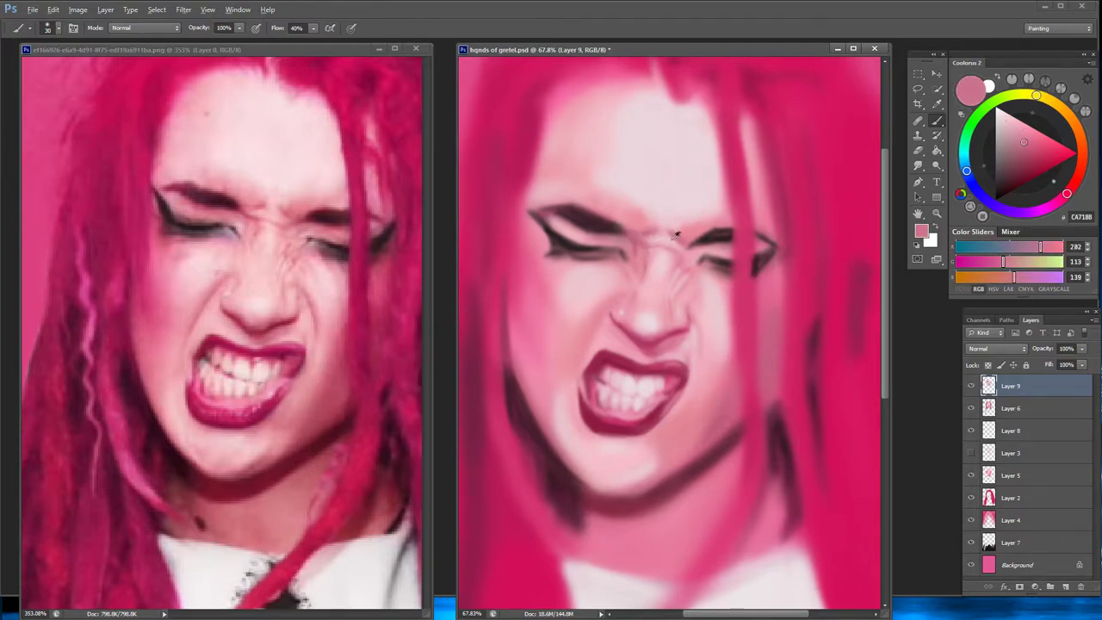
left_click(689, 252, "alt")
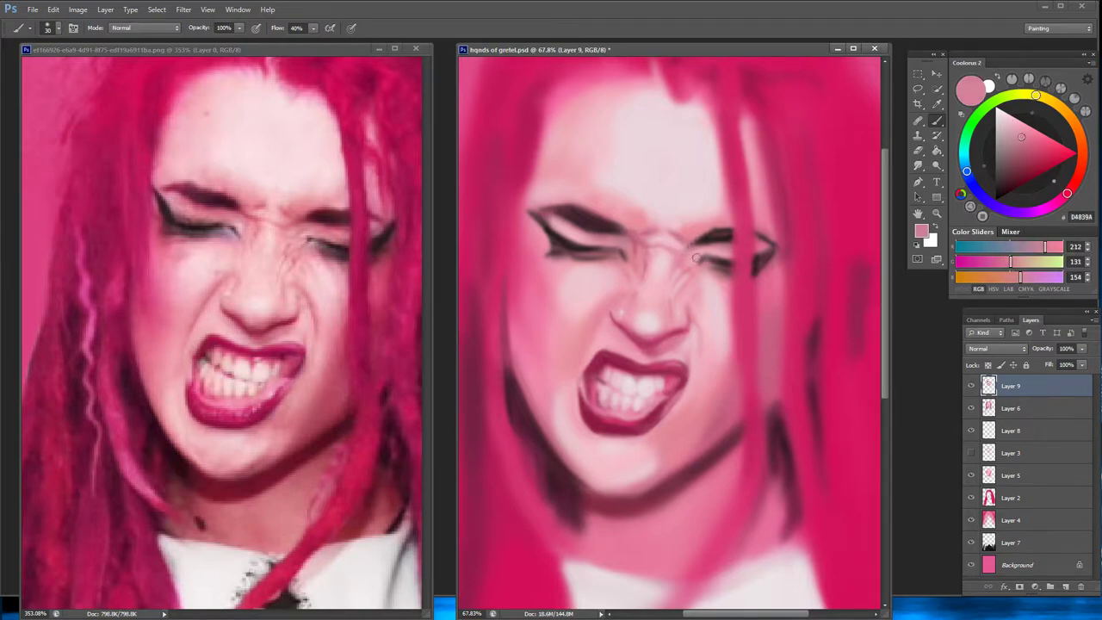
left_click(718, 248, "alt")
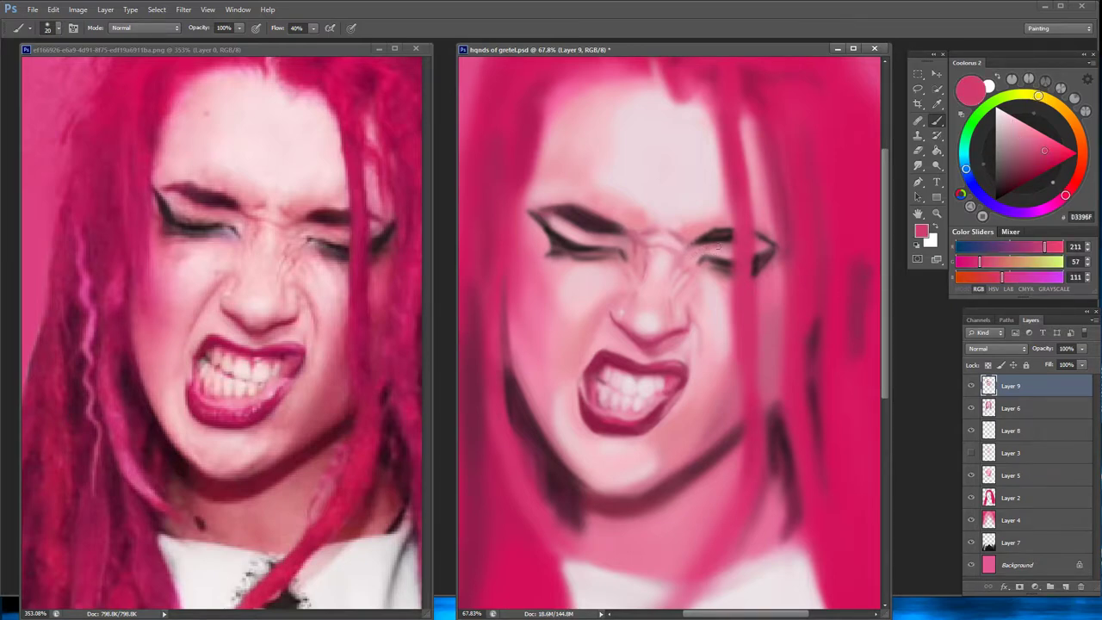
left_click(727, 260, "alt")
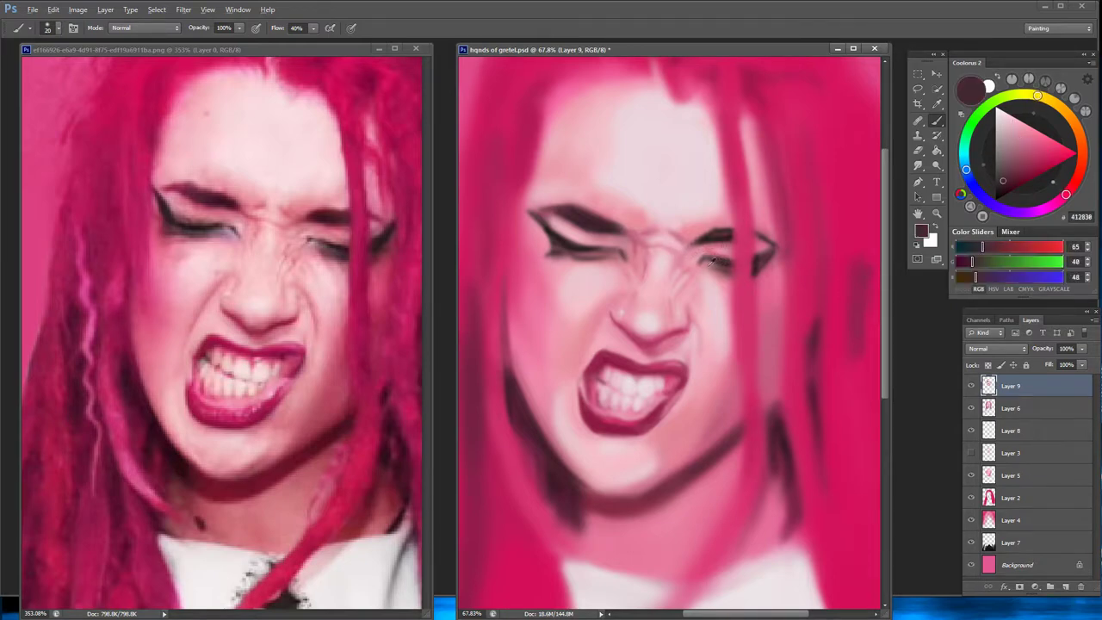
left_click(713, 260, "alt")
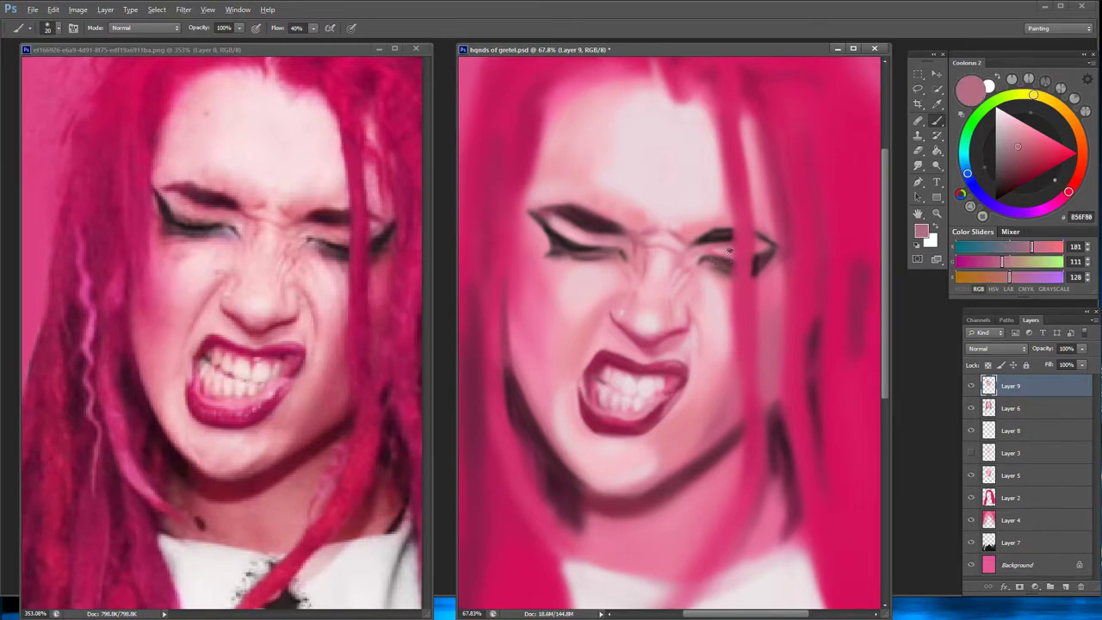
left_click(715, 253, "alt")
left_click(700, 260, "alt")
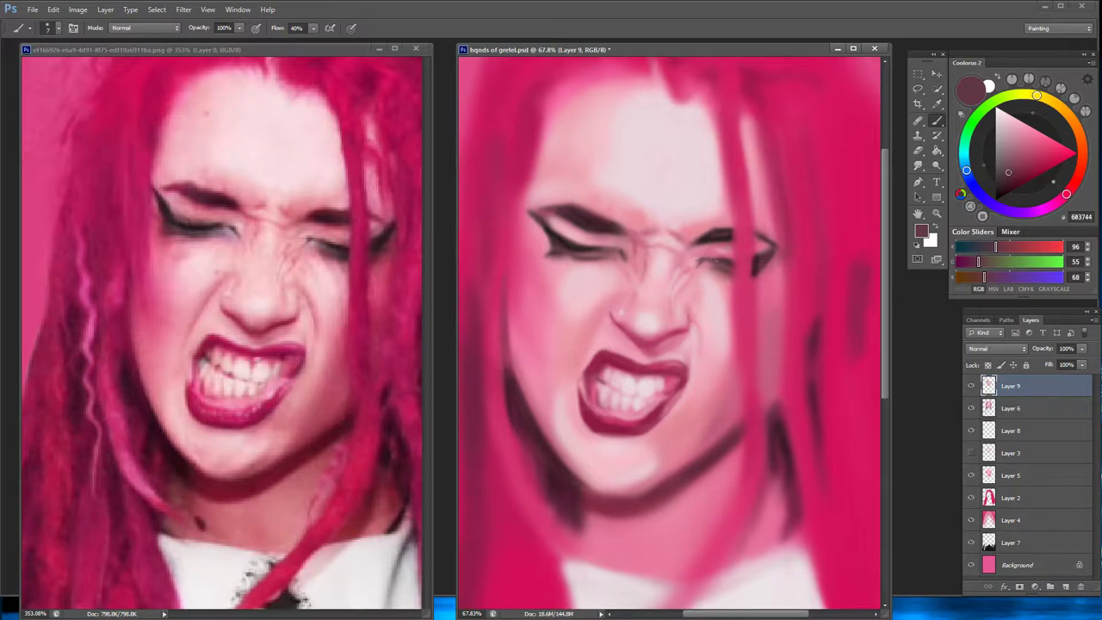
left_click(714, 258, "alt")
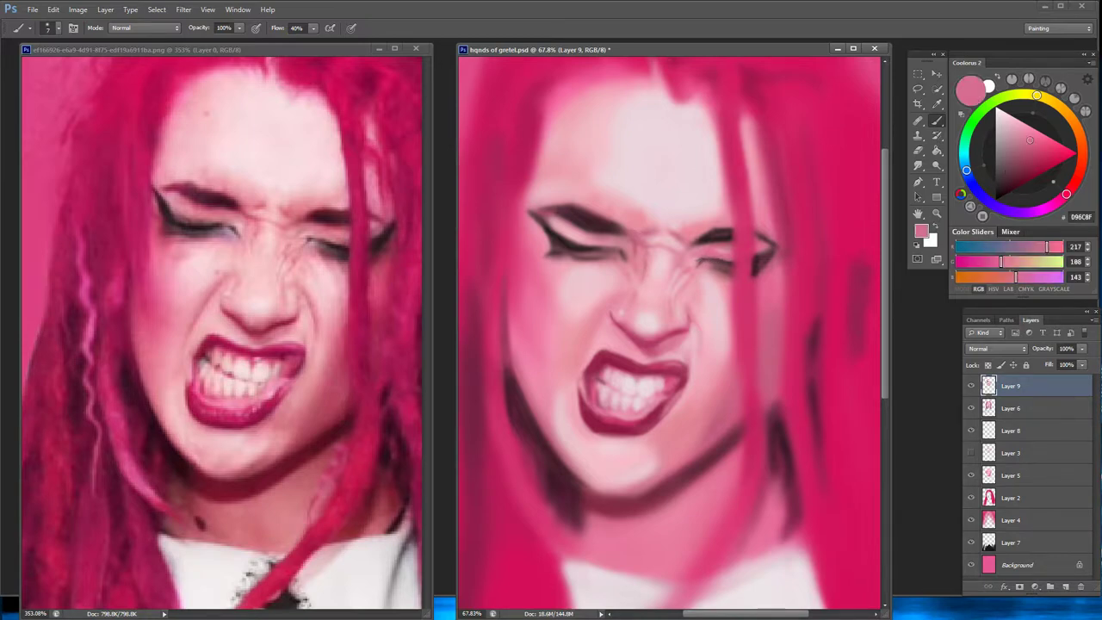
left_click(722, 259, "alt")
Paint dark strokes at the right eye's outer corner and under it, plus soft pink on the right cheek edge
left_click_drag(709, 256, 732, 261)
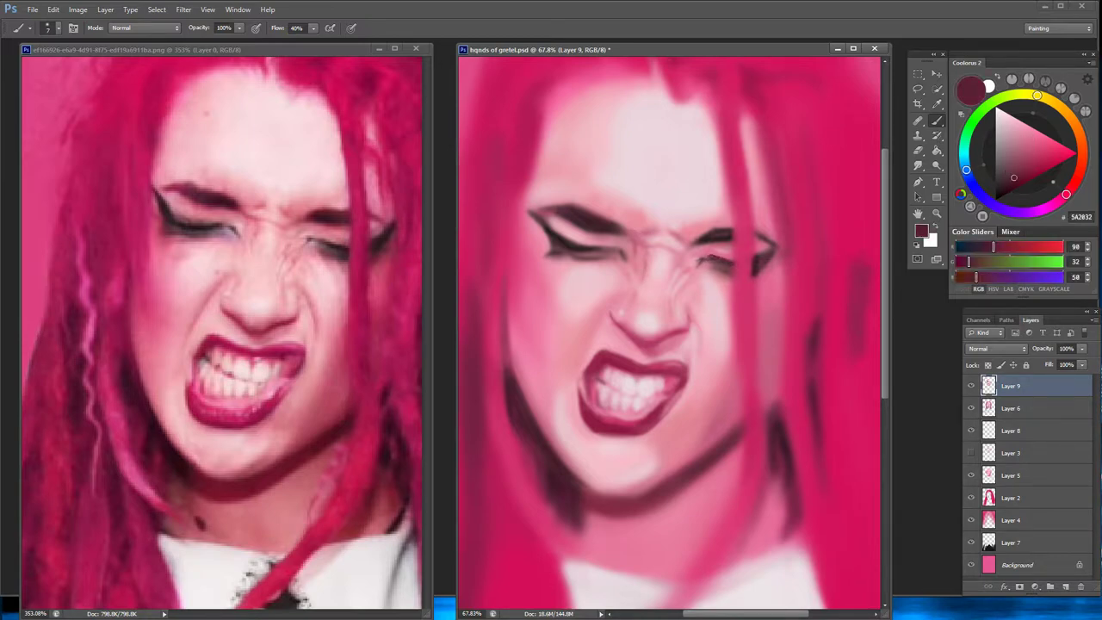
left_click(761, 262, "alt")
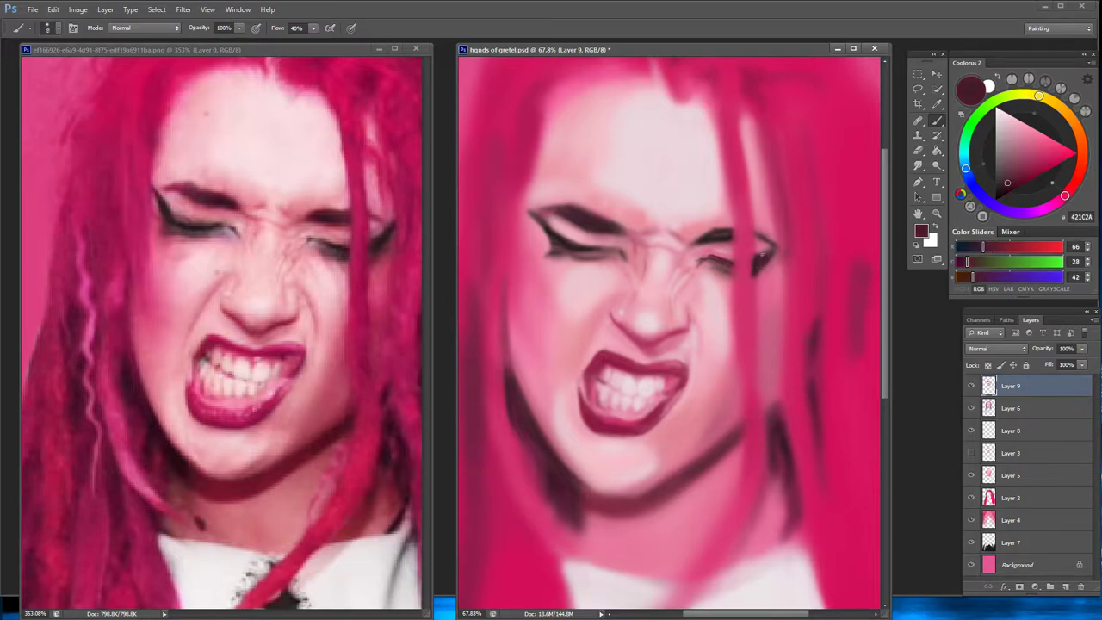
mouse_move(774, 256)
left_mouse_down()
mouse_move(787, 238)
mouse_move(769, 293)
mouse_move(765, 400)
left_mouse_up()
left_click(784, 245, "alt")
left_click(758, 314, "alt")
left_click(728, 382, "alt")
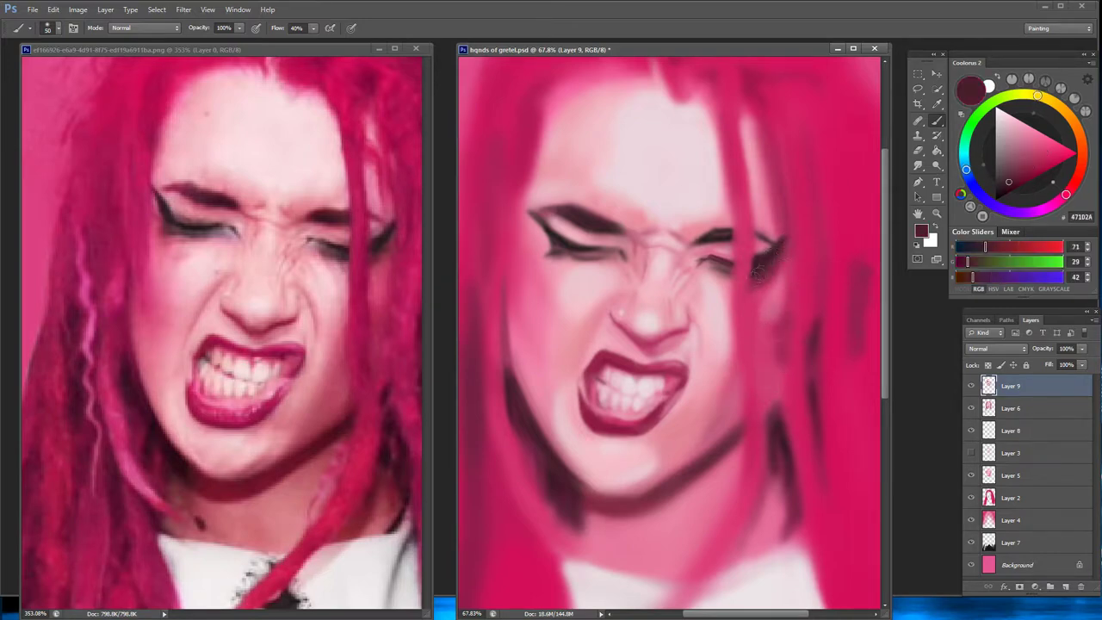
left_click_drag(706, 263, 732, 280)
Darken the left eyeliner with very dark sampled strokes
left_click(722, 292, "alt")
left_click(741, 299, "alt")
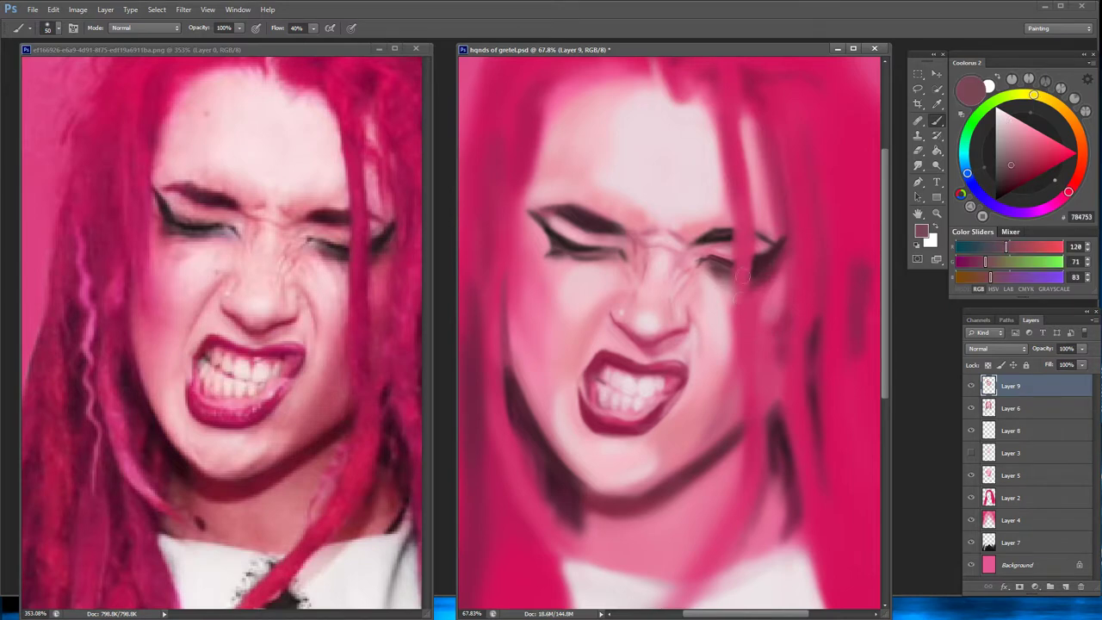
left_click(764, 265, "alt")
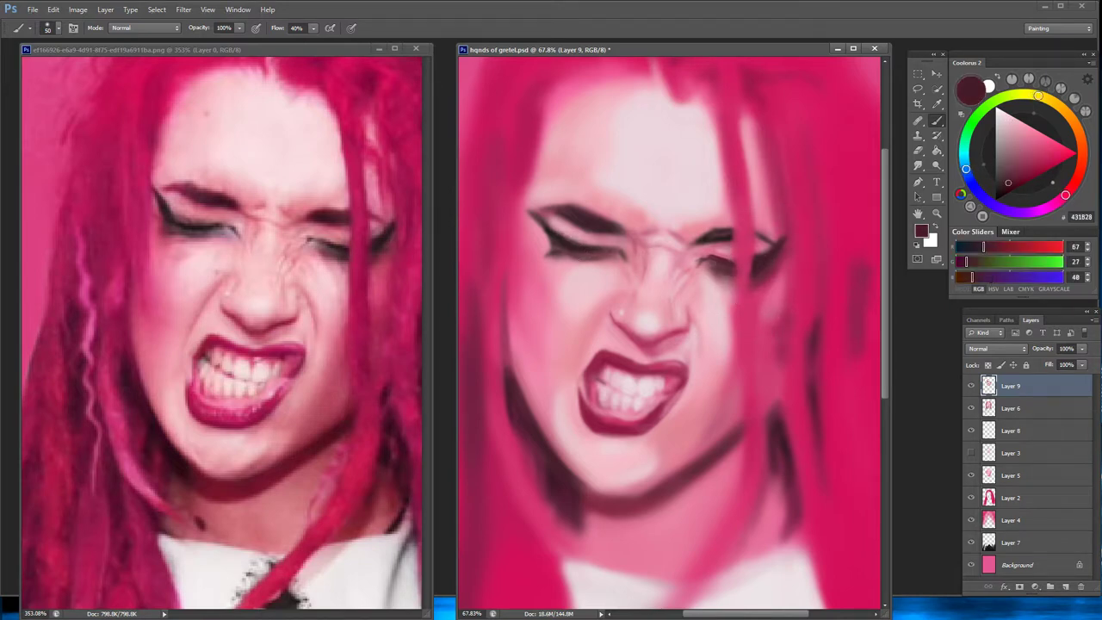
mouse_move(552, 246)
left_mouse_down()
mouse_move(616, 255)
mouse_move(541, 239)
mouse_move(631, 207)
left_mouse_up()
left_click(615, 270, "alt")
left_click(593, 250, "alt")
Sample light and deeper skin pinks from the cheek and nose
left_click(564, 279, "alt")
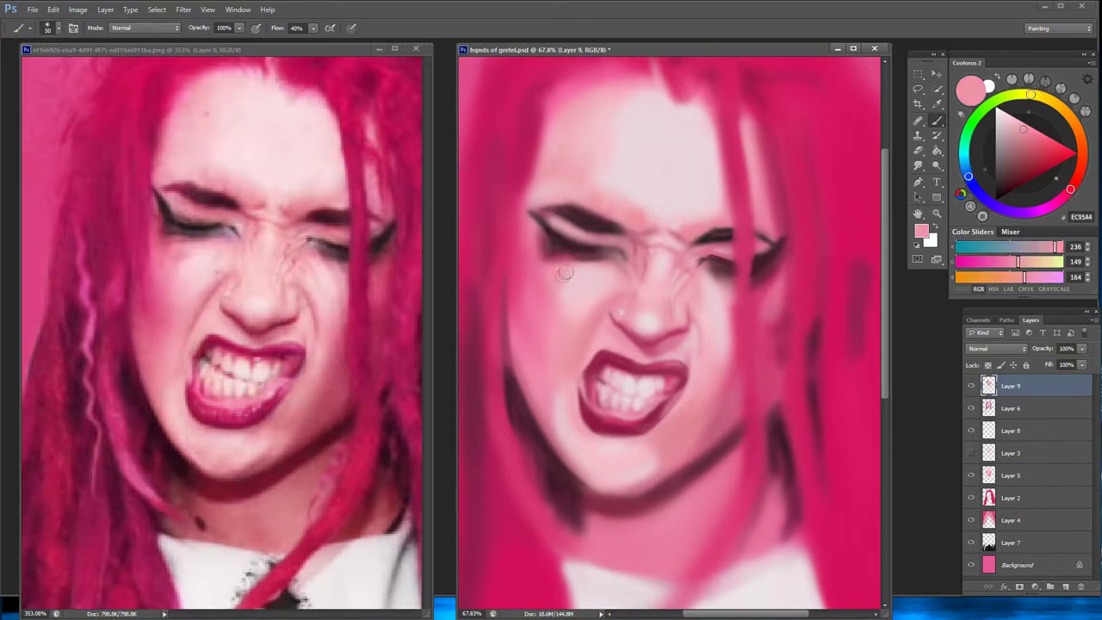
left_click(582, 272, "alt")
left_click(587, 326, "alt")
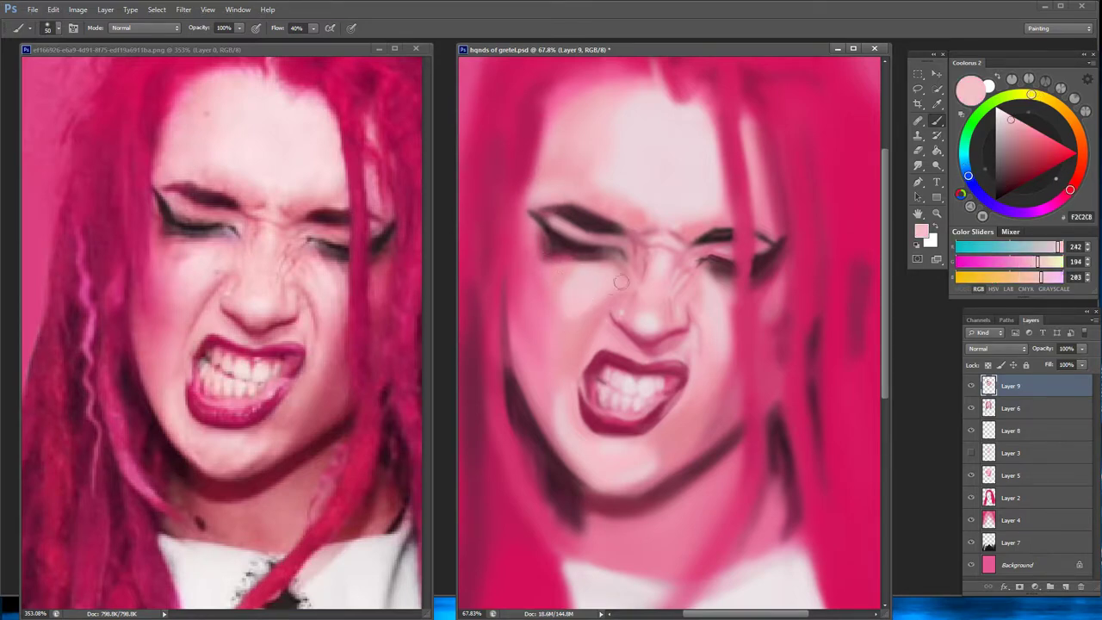
left_click(608, 323, "alt")
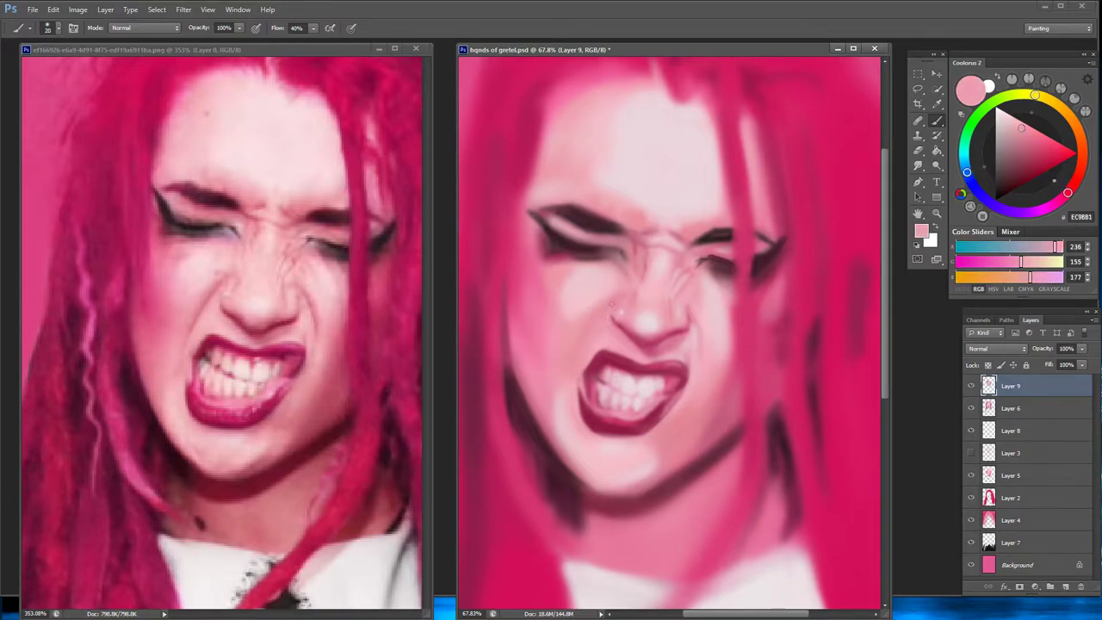
left_click(610, 310, "alt")
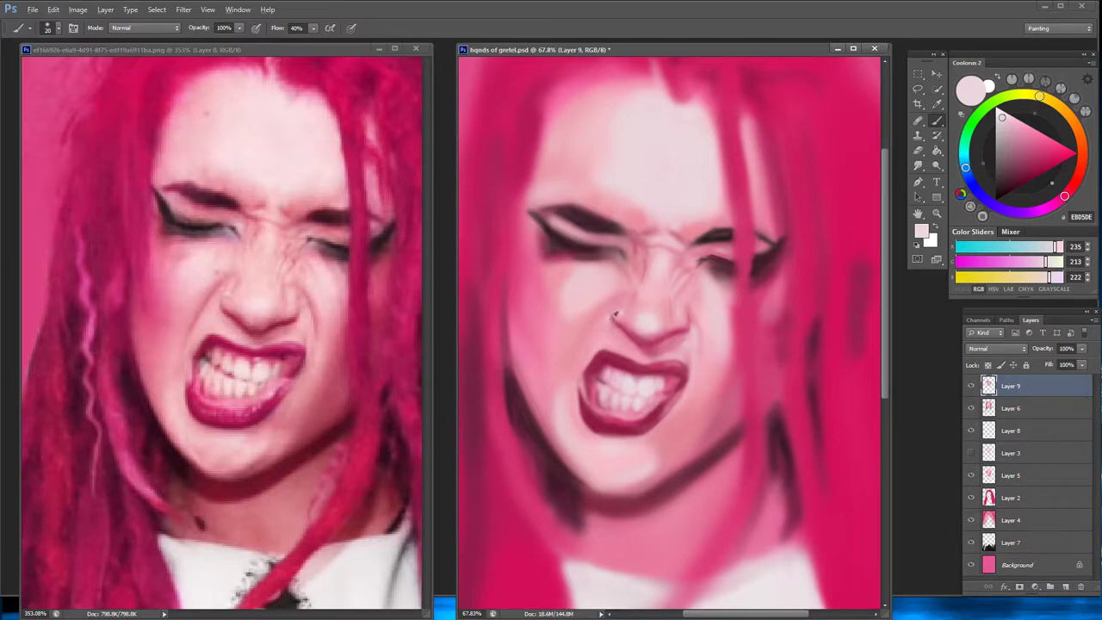
left_click(617, 316, "alt")
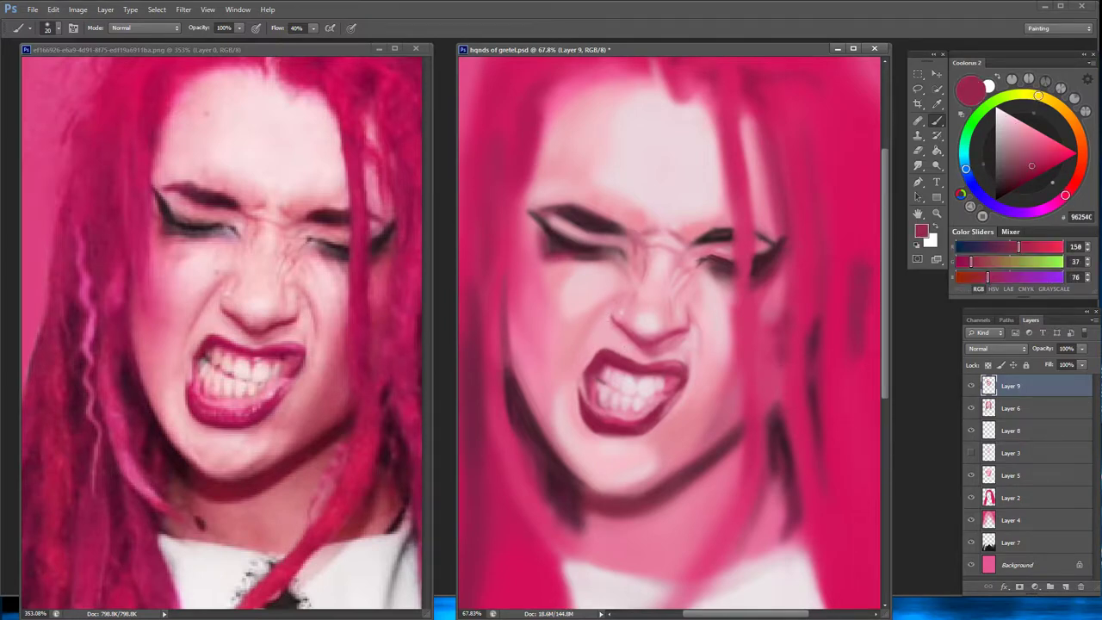
left_click(616, 343, "alt")
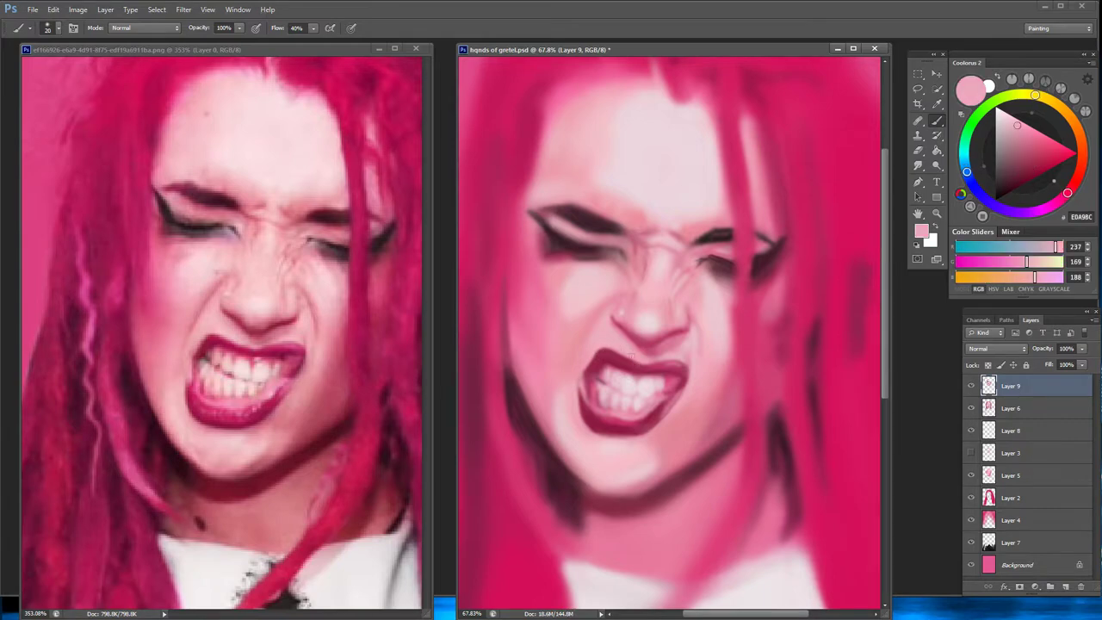
left_click(592, 324, "alt")
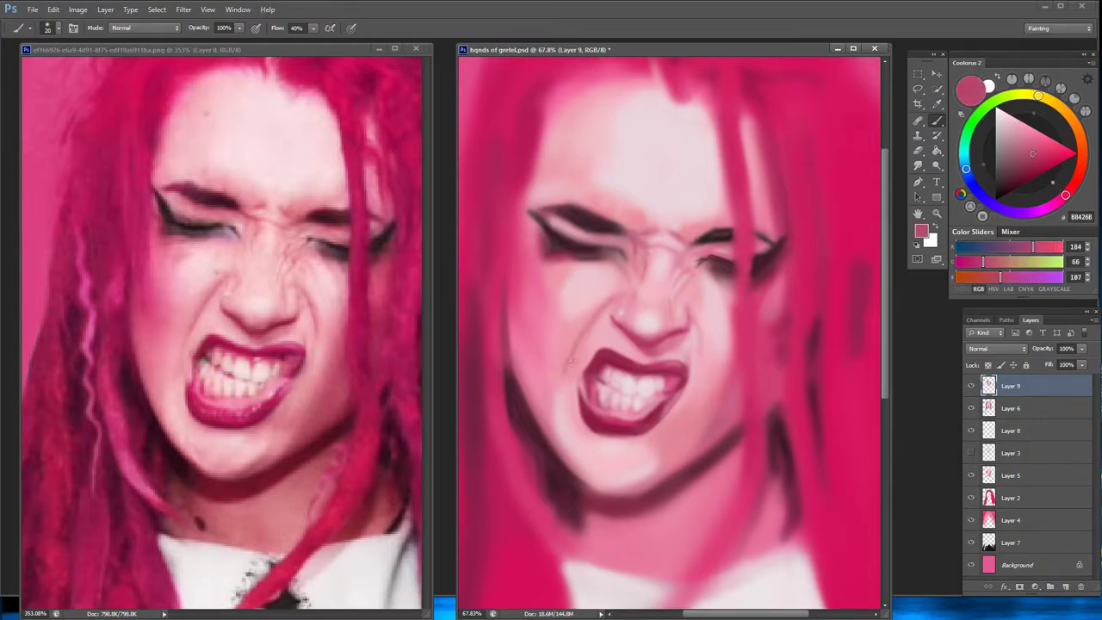
left_click(582, 349, "alt")
left_click(581, 348, "alt")
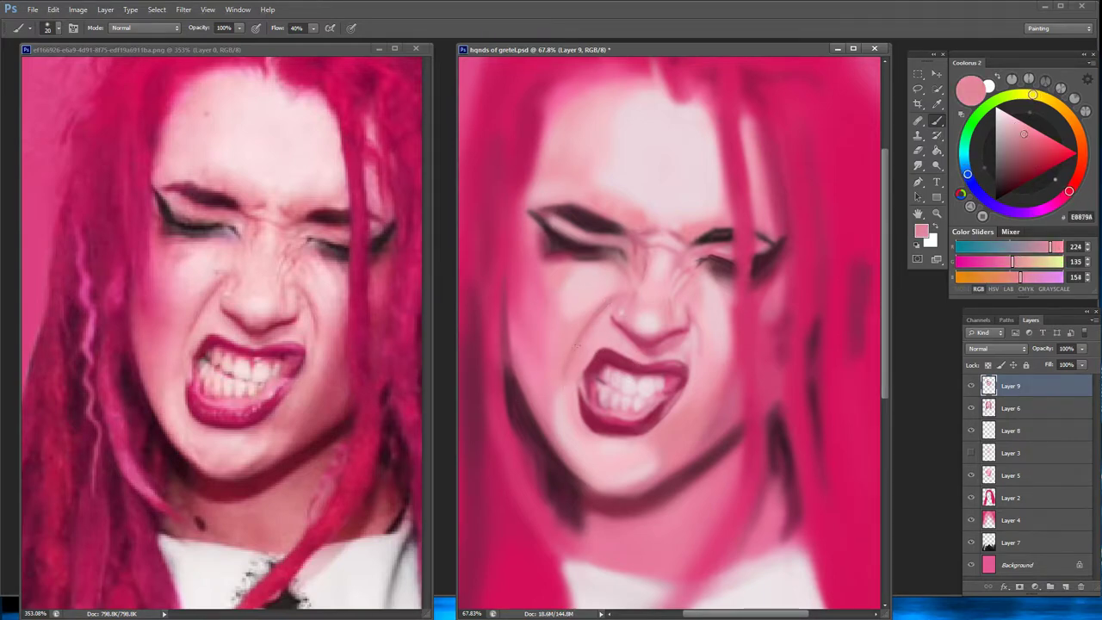
Sample darker rose and light highlight pinks for the nose shading
left_click(614, 309, "alt")
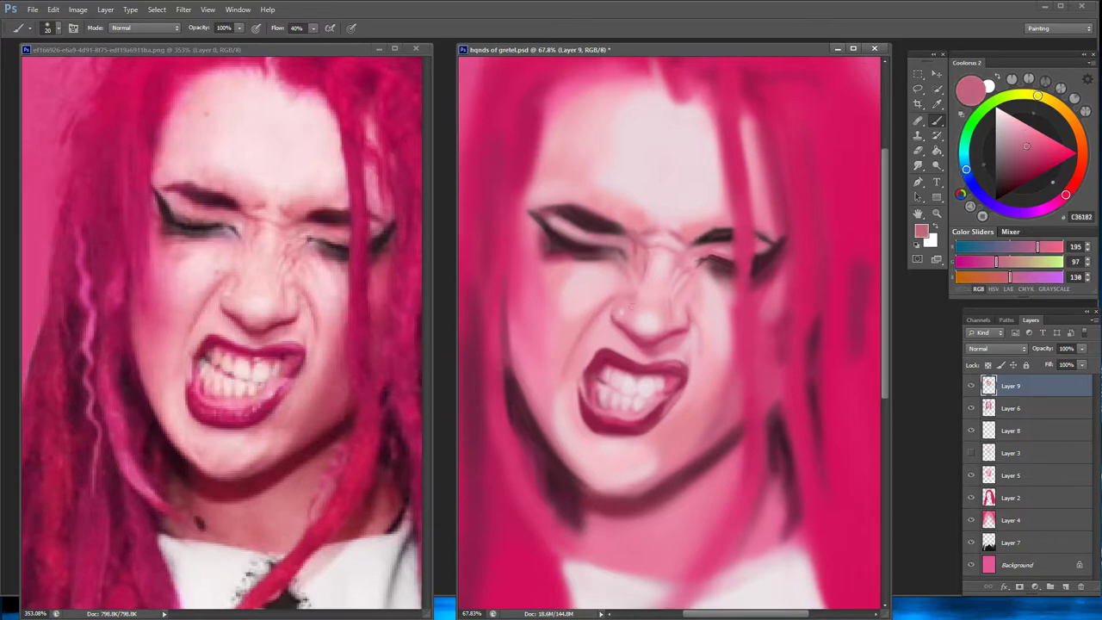
left_click(643, 307, "alt")
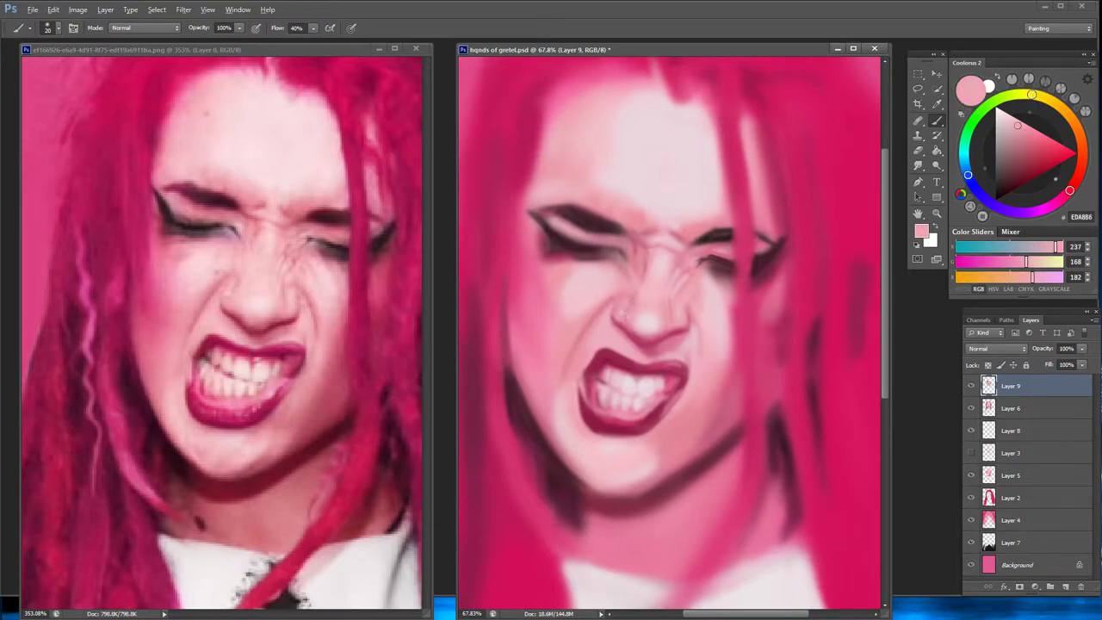
left_click(625, 308, "alt")
left_click(624, 317, "alt")
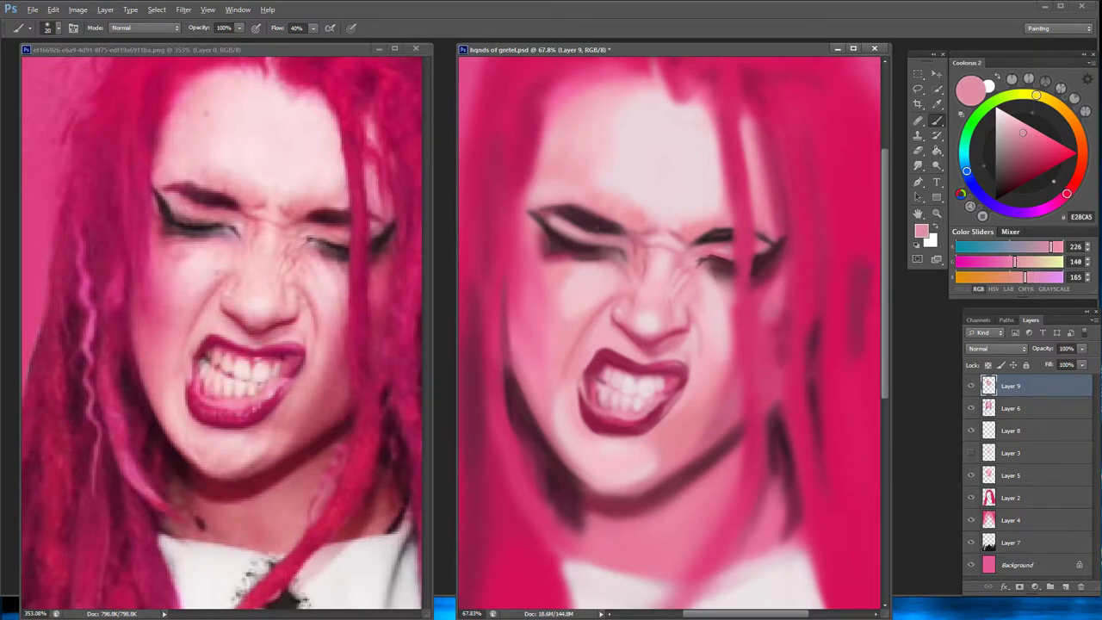
left_click(640, 343, "alt")
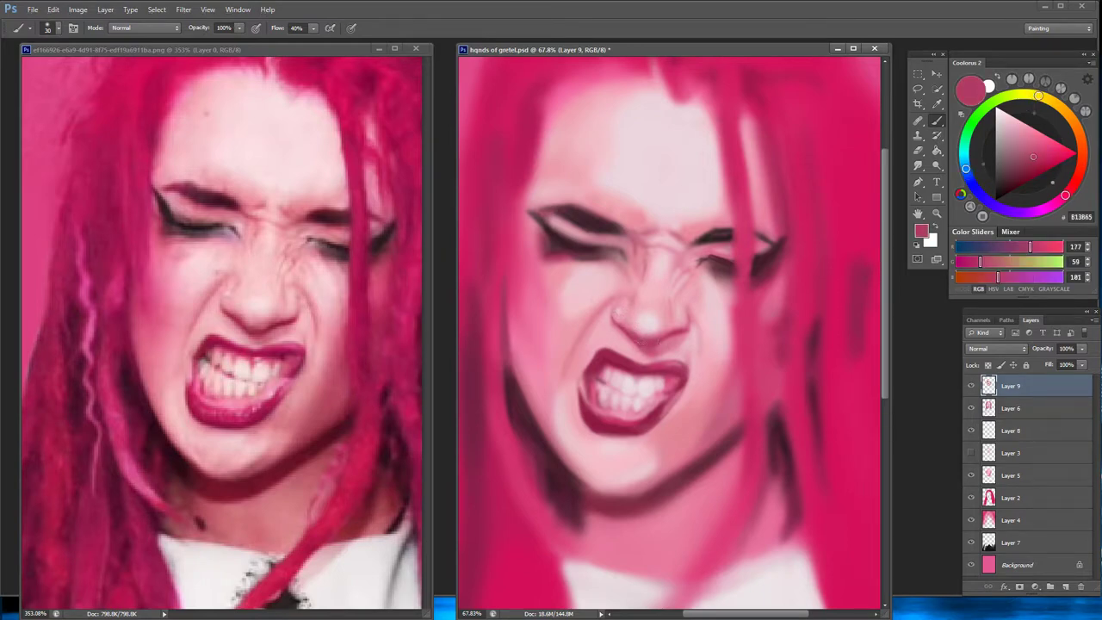
left_click(641, 341, "alt")
left_click(677, 329, "alt")
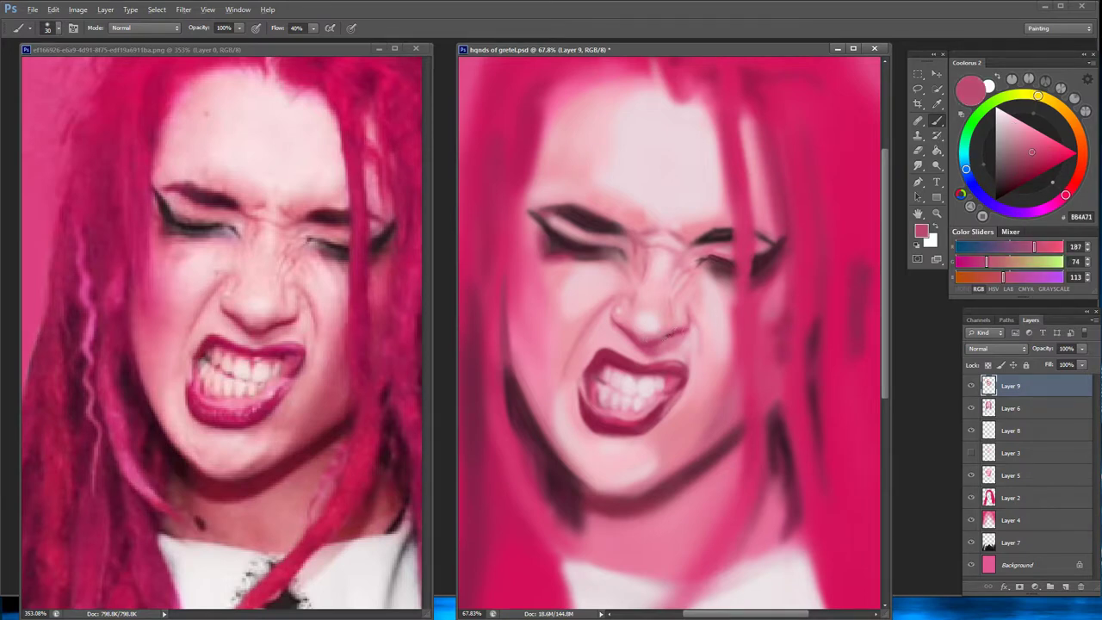
left_click(655, 355, "alt")
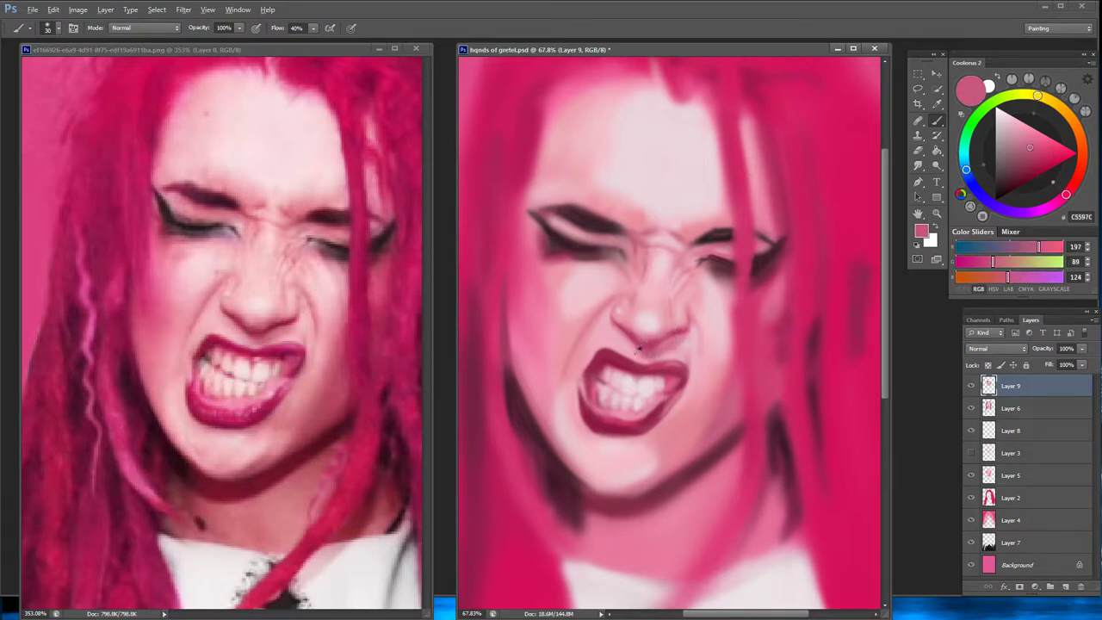
left_click(650, 362, "alt")
Darken the right edge of the upper lip with a dark red stroke
left_click(631, 395, "alt")
left_click(659, 363, "alt")
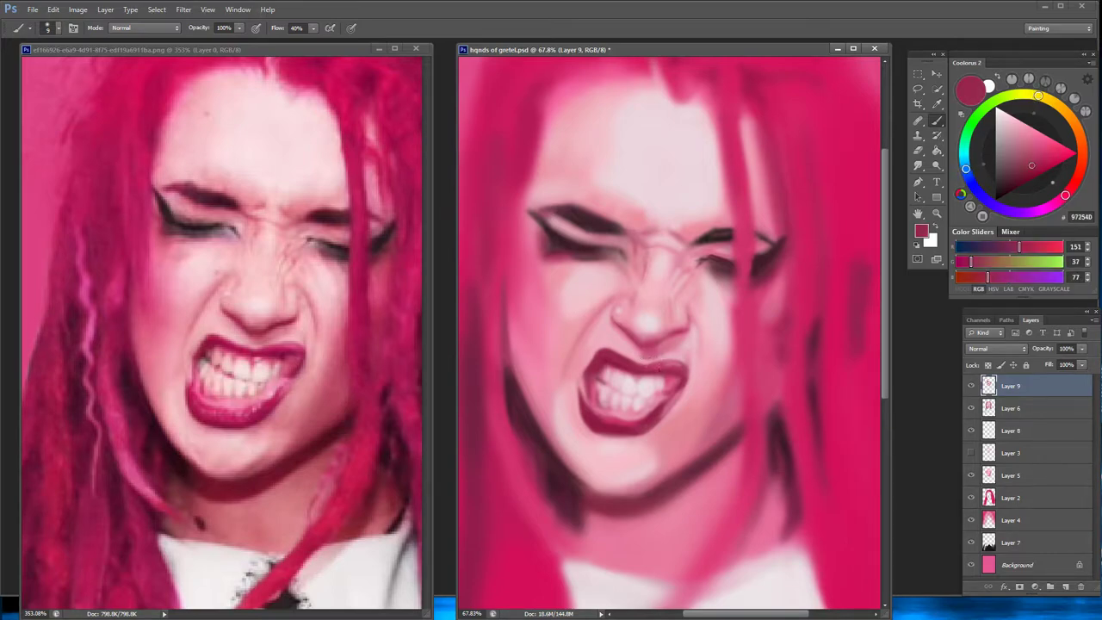
left_click_drag(661, 360, 687, 365)
Adjust Layer 9's bottom edge with Free Transform and finish the transform
key("ctrl+t")
left_click_drag(564, 544, 564, 529)
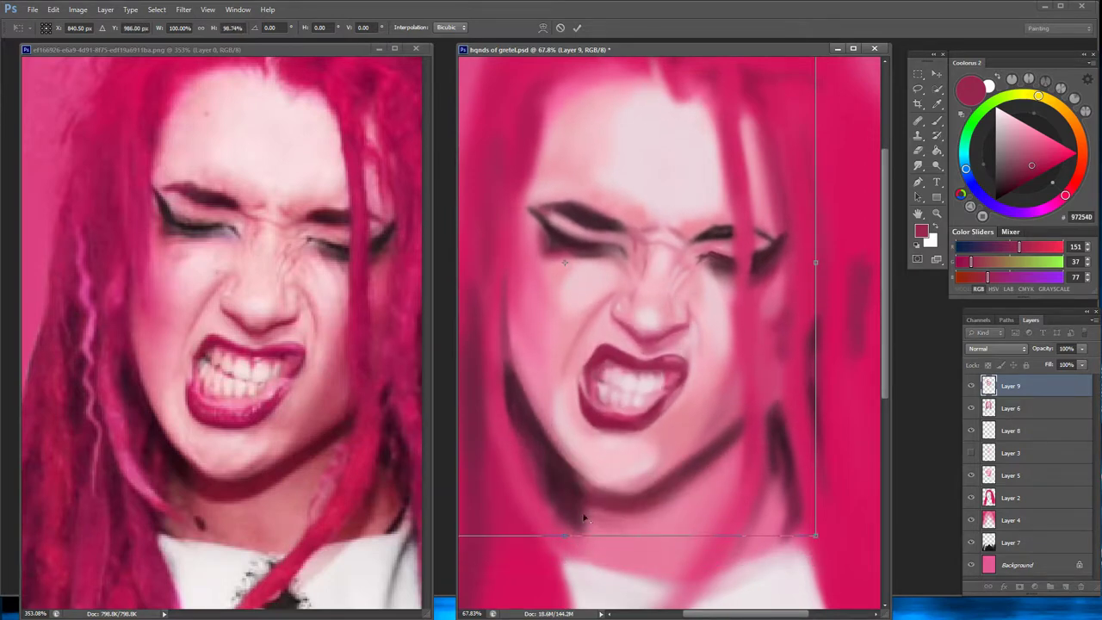
left_click(560, 28)
scroll(640, 437, "down", 1)
Sample light pinks, mauve and dark maroon from around the right eye
left_click(687, 260, "alt")
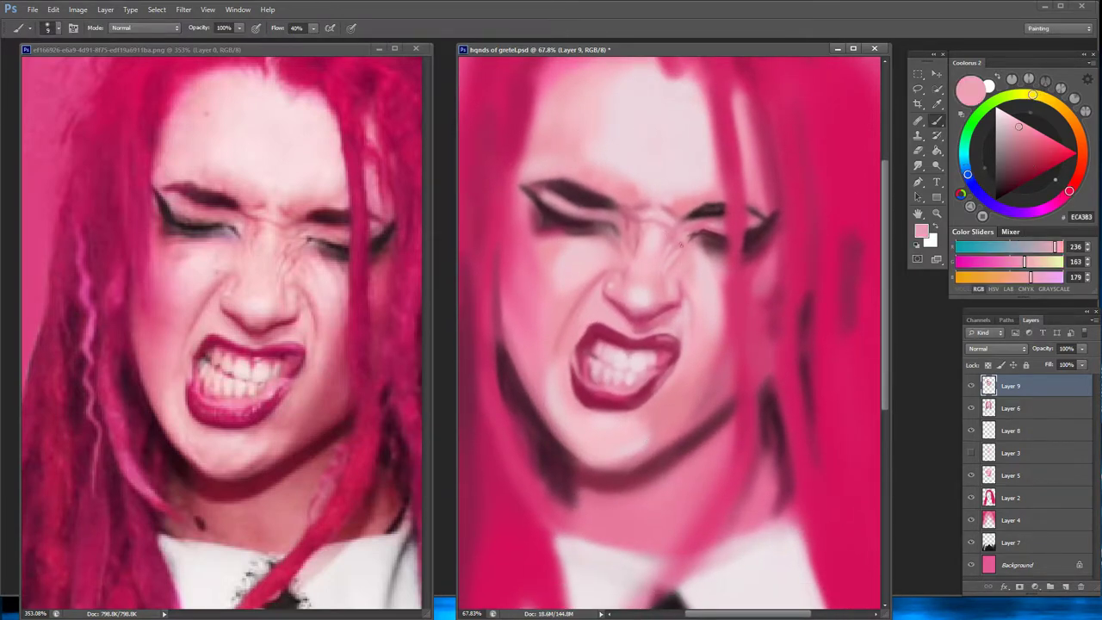
left_click_drag(711, 262, 693, 234)
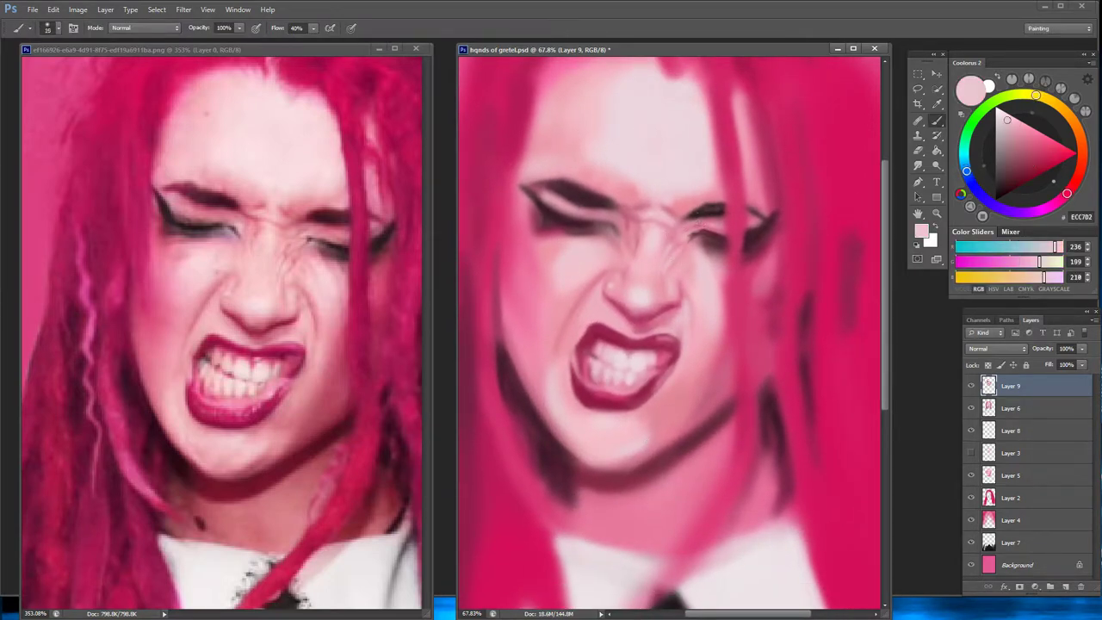
left_click(697, 240, "alt")
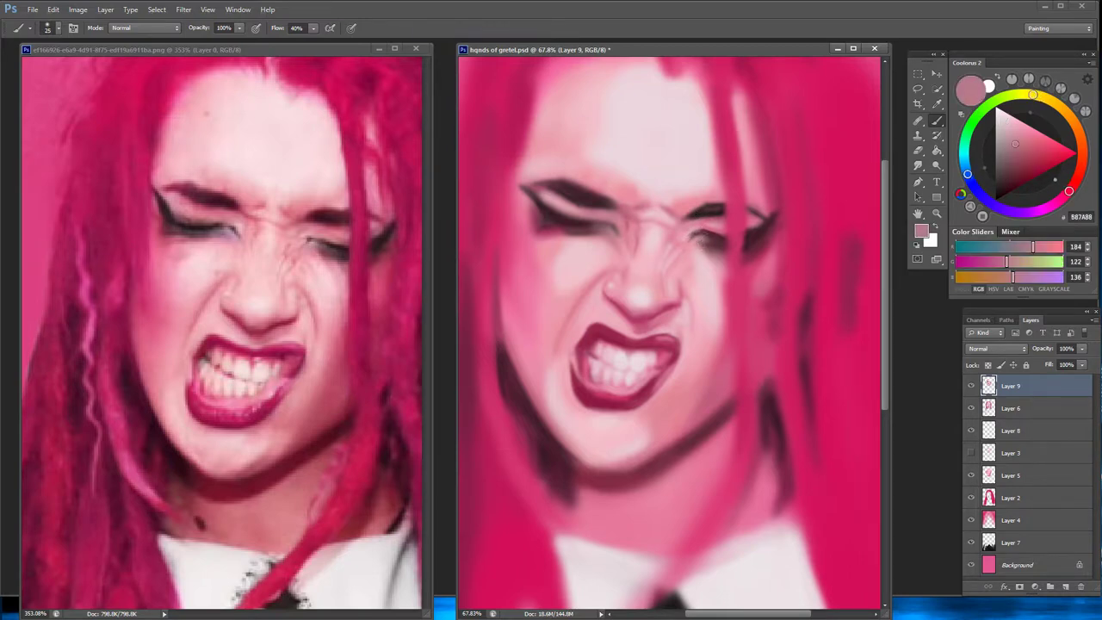
left_click(699, 219, "alt")
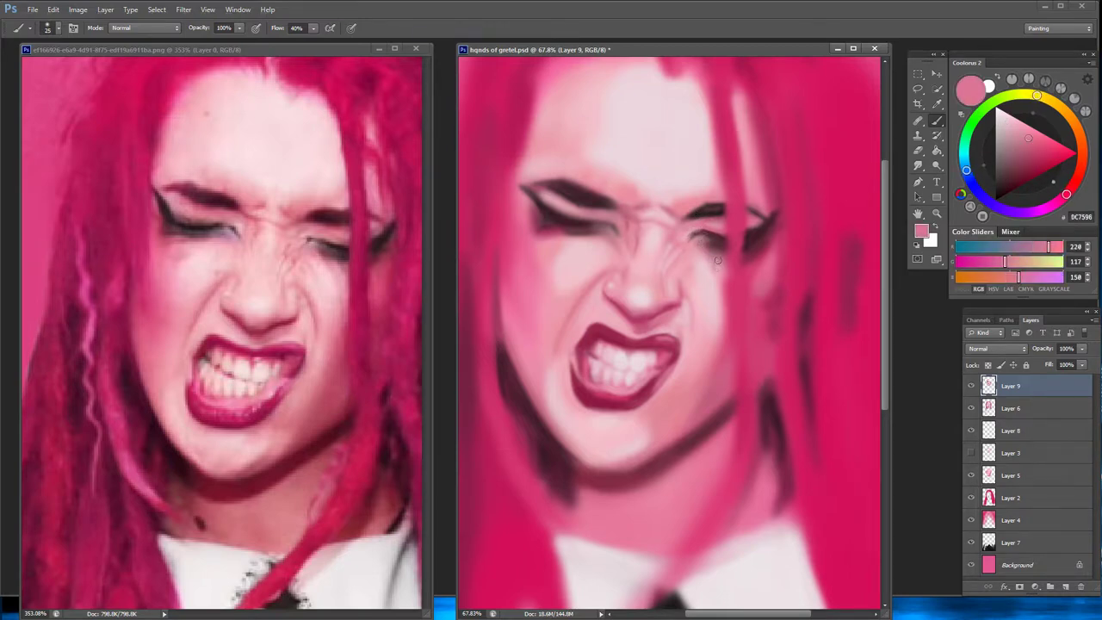
left_click(717, 260, "alt")
left_click(706, 234, "alt")
left_click(710, 229, "alt")
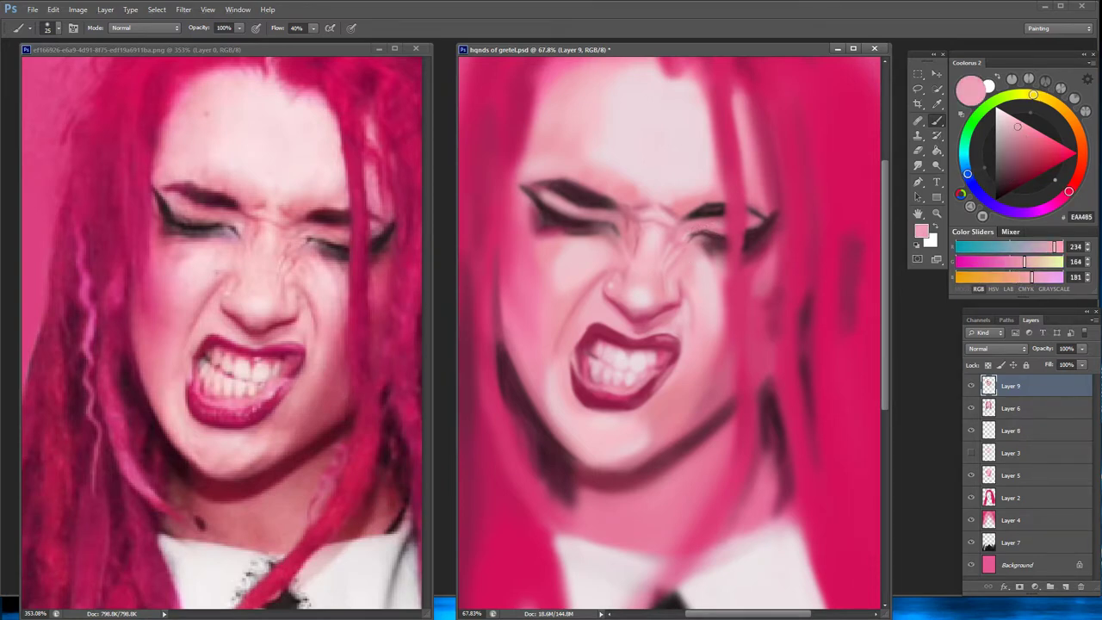
left_click(714, 229, "alt")
left_click(718, 251, "alt")
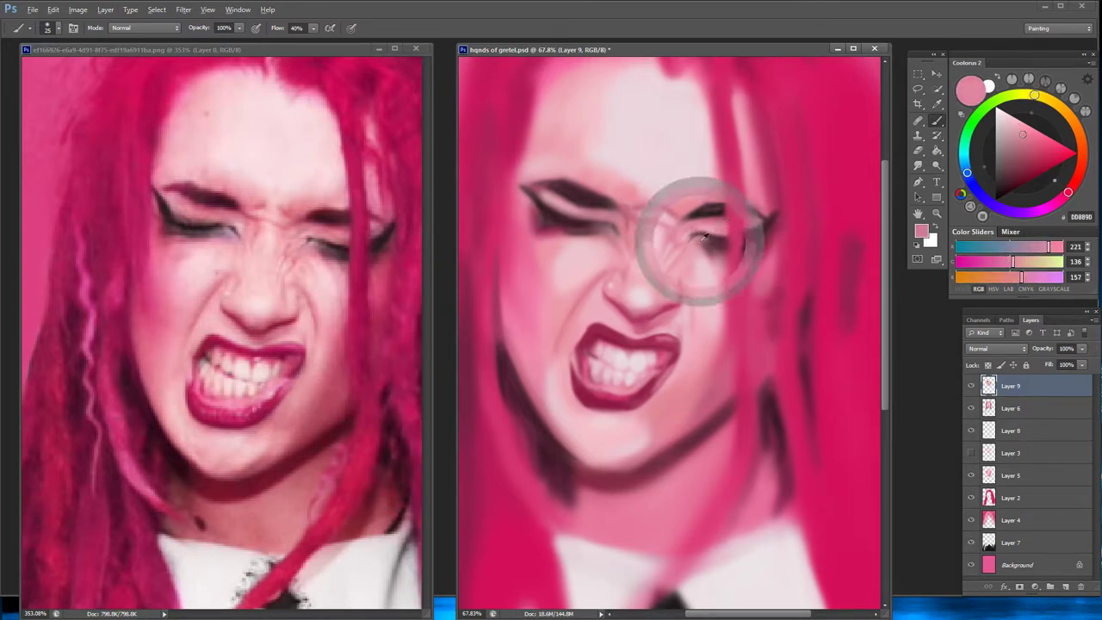
Sample pale highlights, eye-crease maroon and mid pink skin tones on the upper face
left_click(714, 263, "alt")
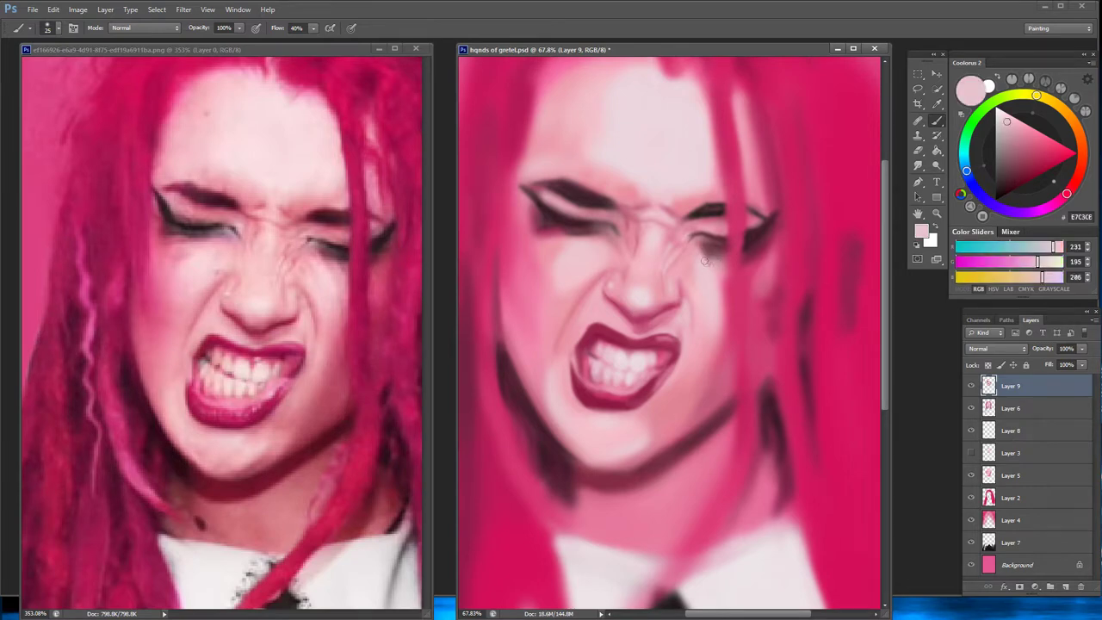
left_click(699, 260, "alt")
left_click(723, 250, "alt")
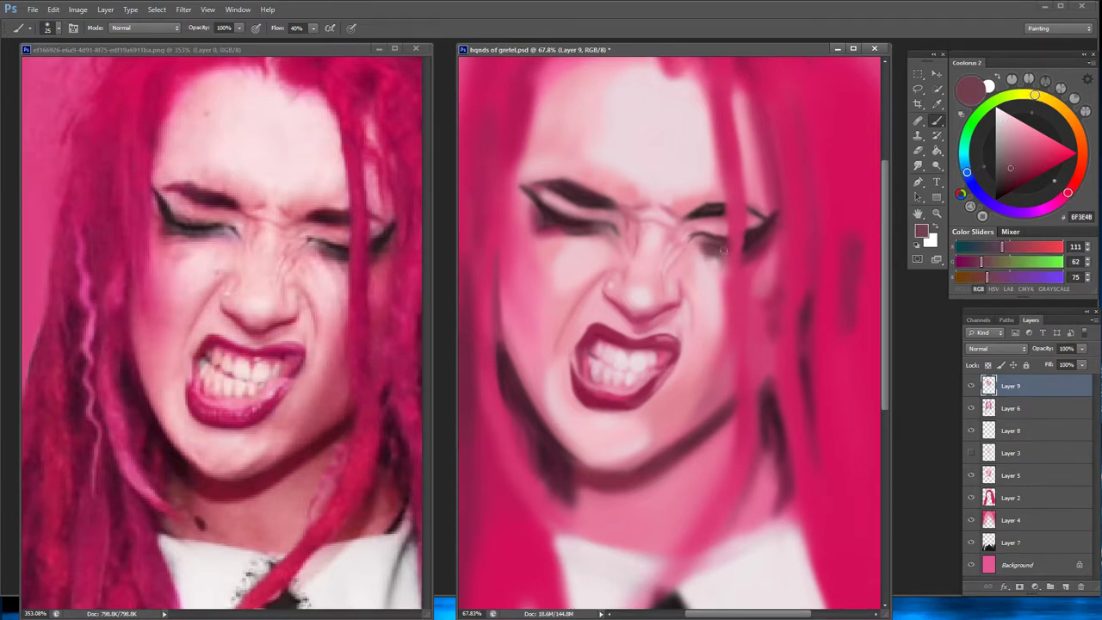
left_click(744, 241, "alt")
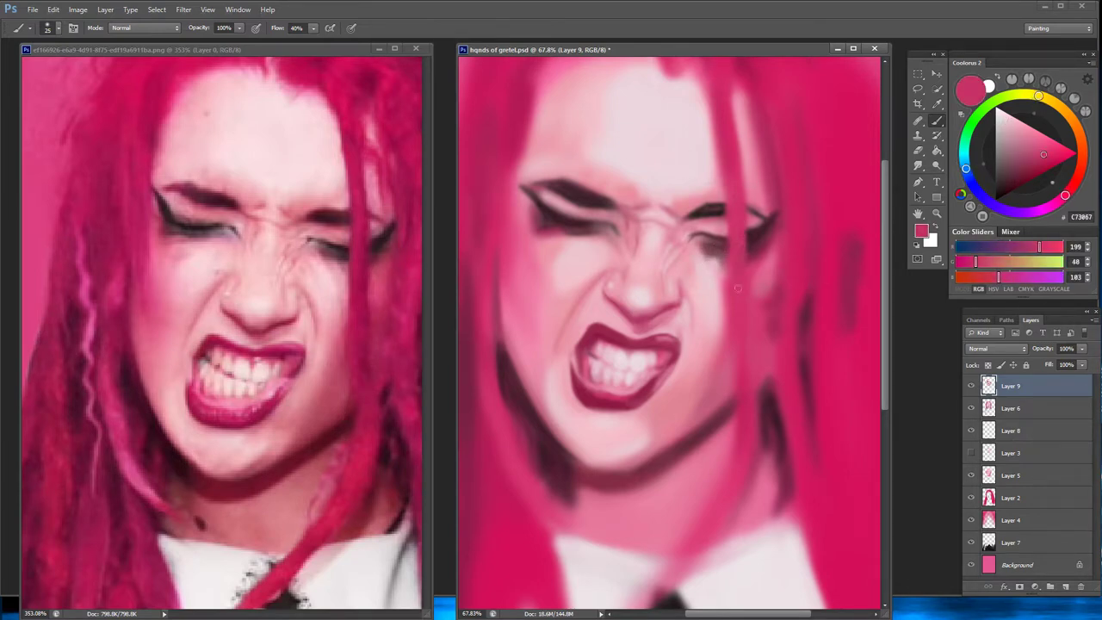
left_click(725, 206, "alt")
left_click(757, 216, "alt")
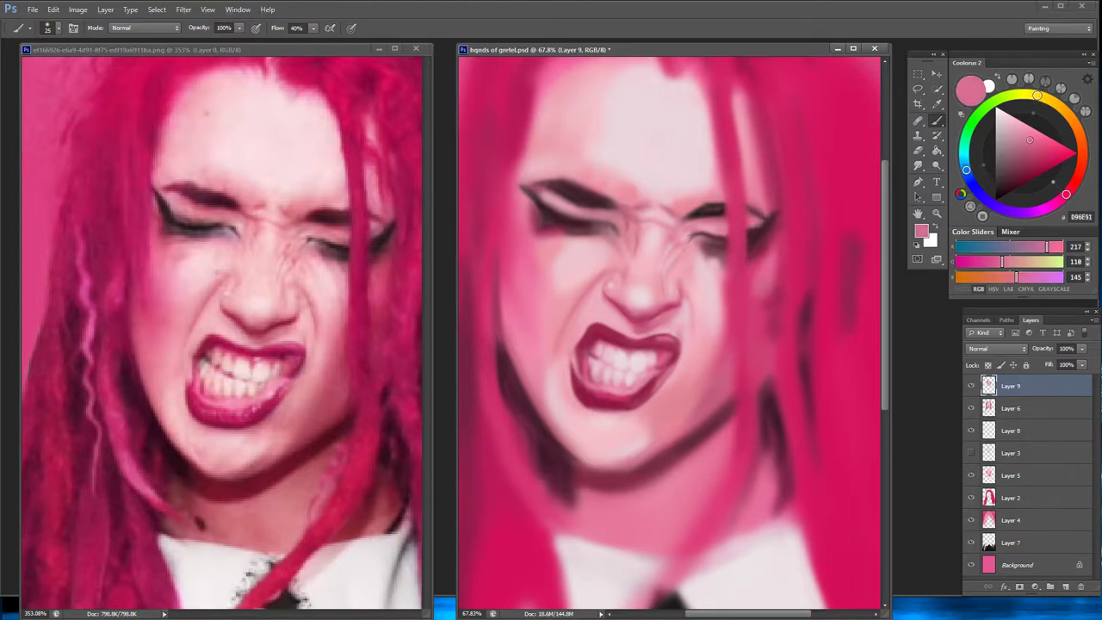
left_click(765, 230, "alt")
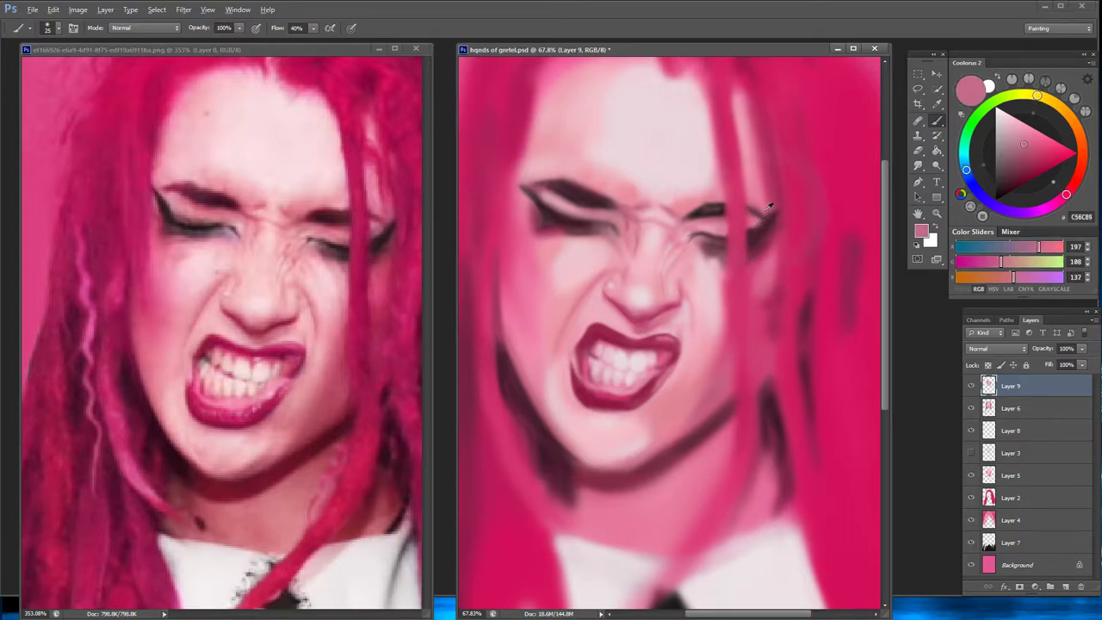
left_click(779, 200, "alt")
Paint light strokes into the hair on the right, then sample pink B13361 and deep crimson
left_click(767, 172, "alt")
left_click_drag(773, 169, 774, 215)
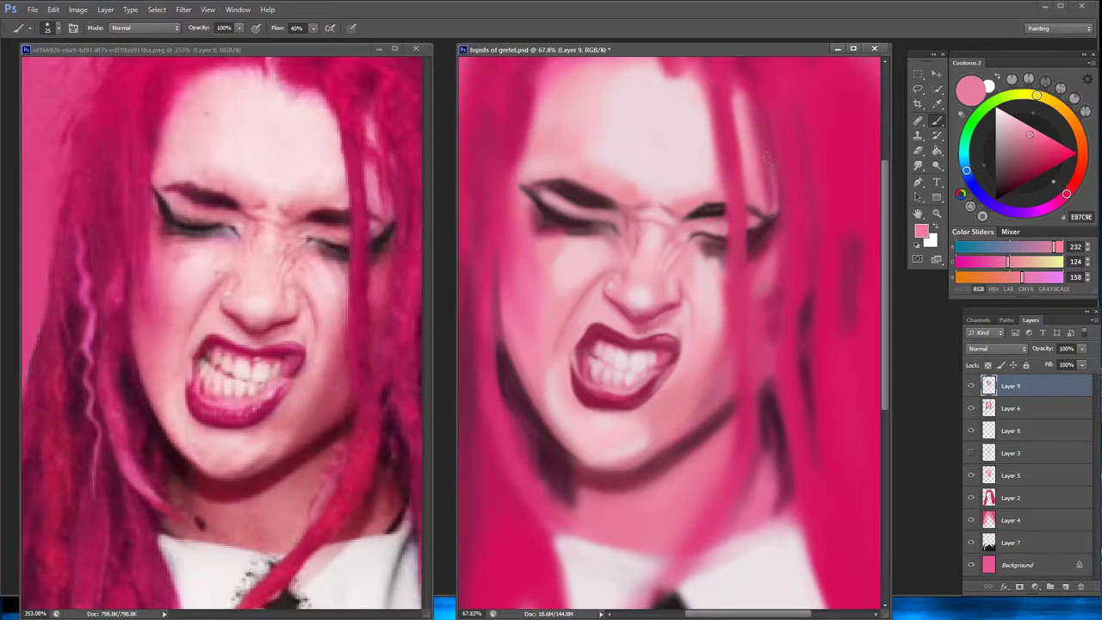
left_click(766, 157, "alt")
left_click(775, 172, "alt")
left_click_drag(773, 165, 776, 200)
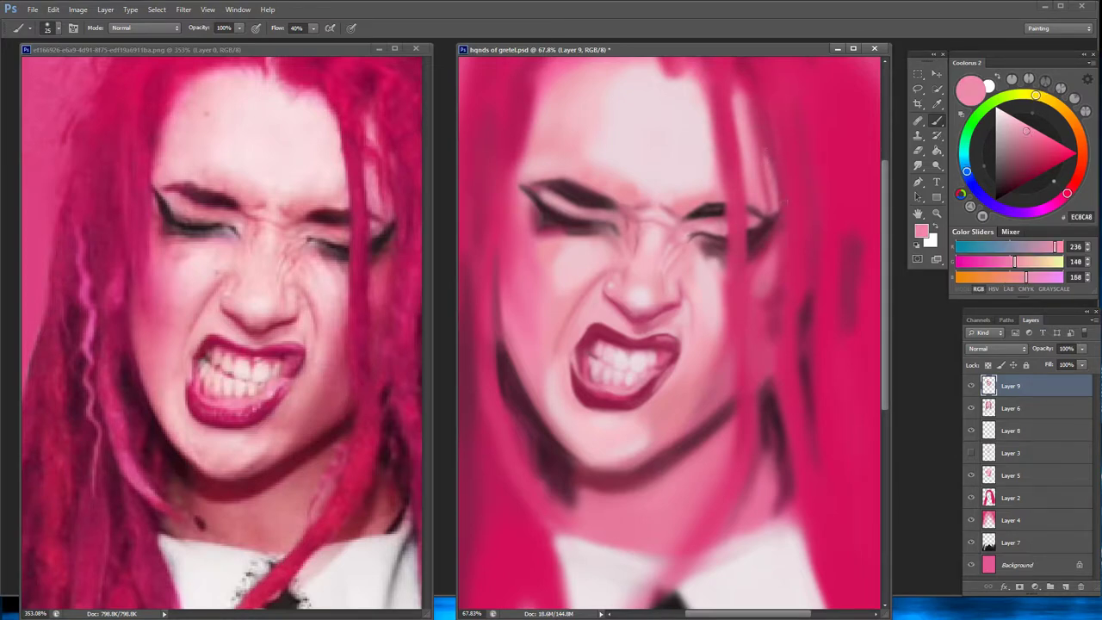
left_click(777, 222, "alt")
left_click(768, 119, "alt")
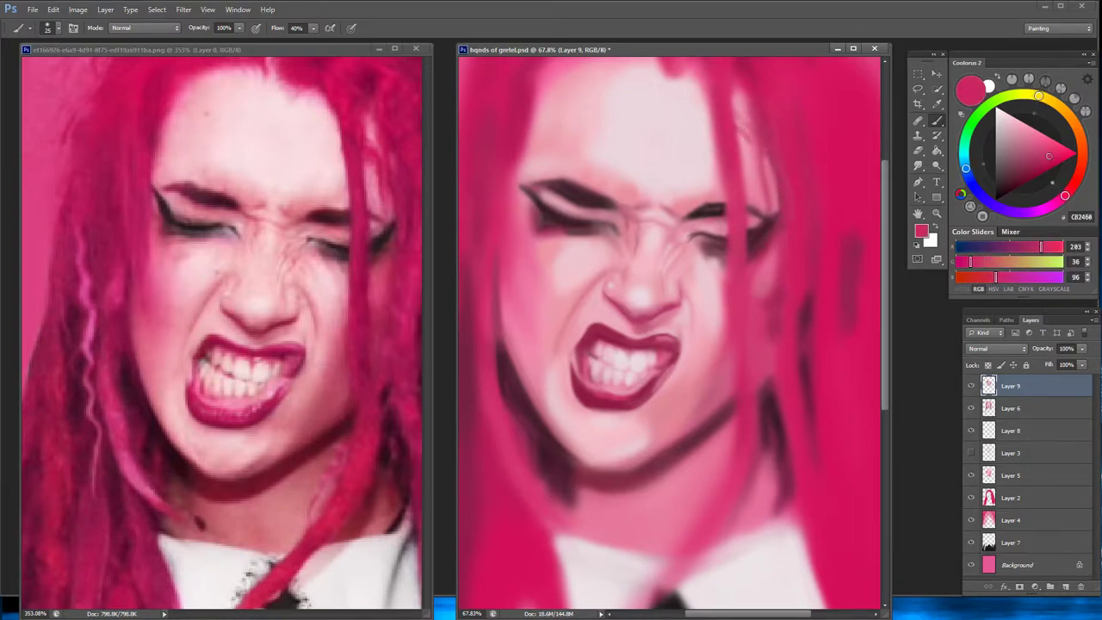
left_click(729, 84, "alt")
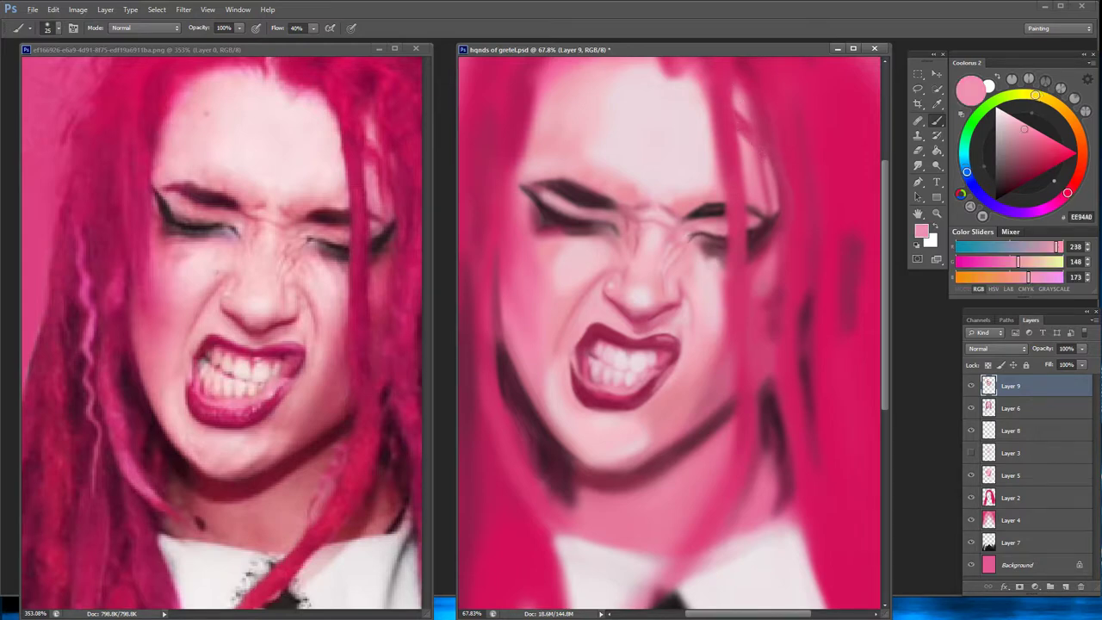
Mirror both the painting and the reference photo horizontally
key("ctrl+shift+v")
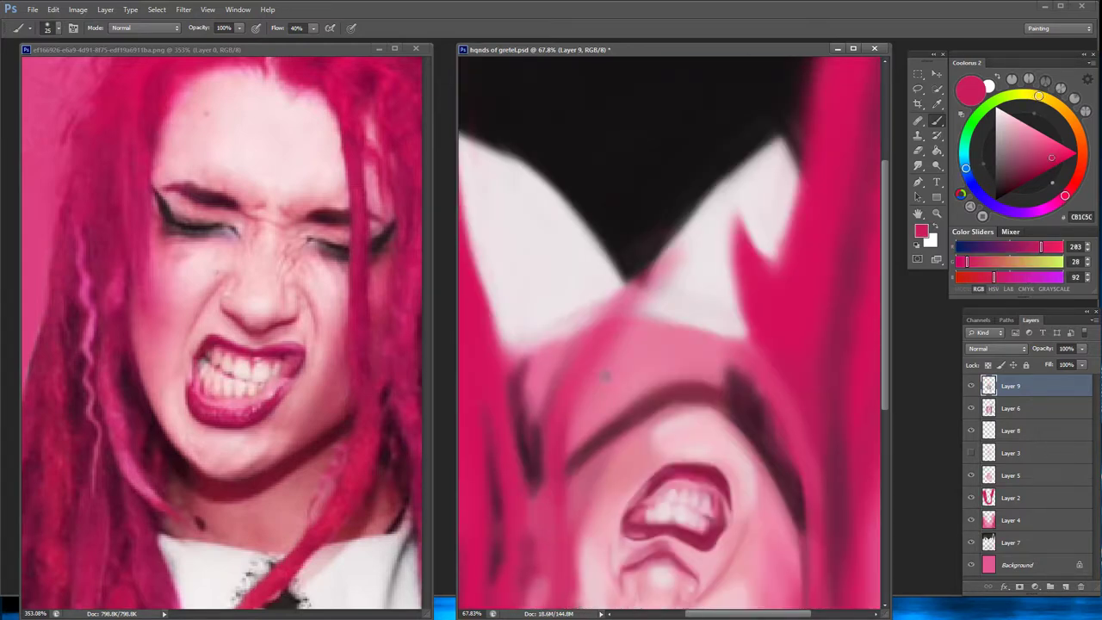
key("ctrl+z")
key("ctrl+shift+h")
left_click(419, 373)
key("ctrl+shift+h")
left_click(639, 299)
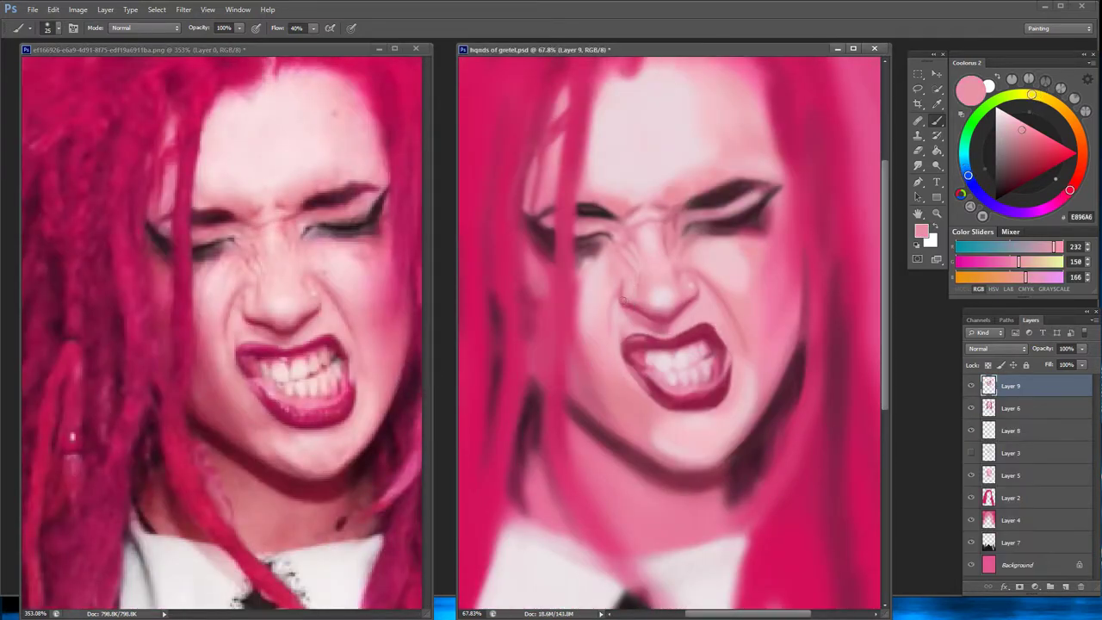
Sample pinks and shadow tones around the nose and left eye
left_click(630, 301, "alt")
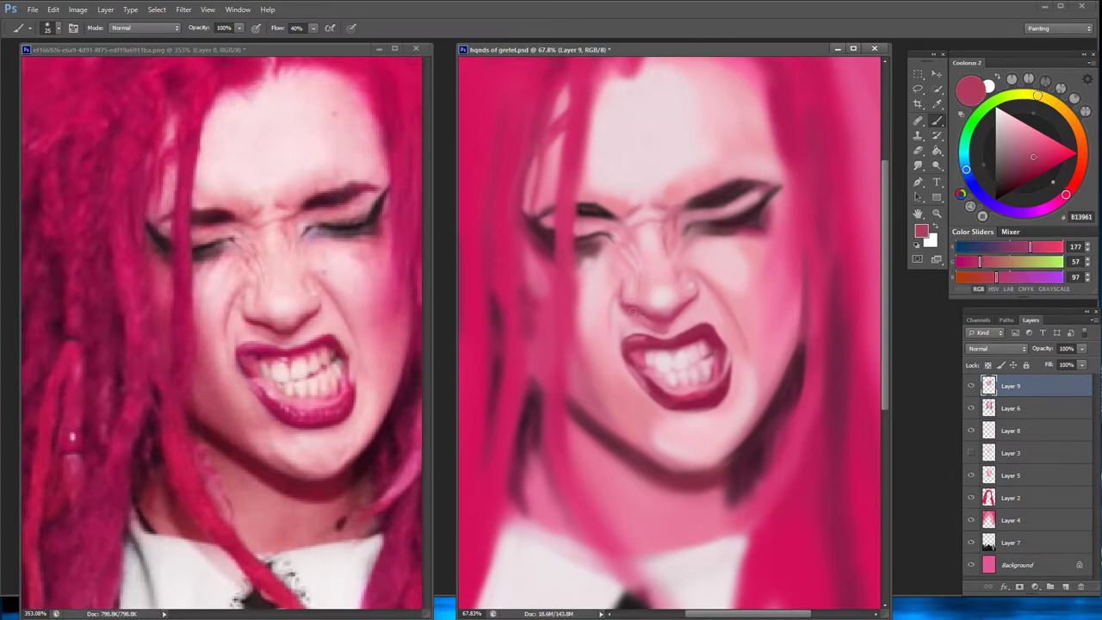
left_click(637, 313, "alt")
left_click(645, 303, "alt")
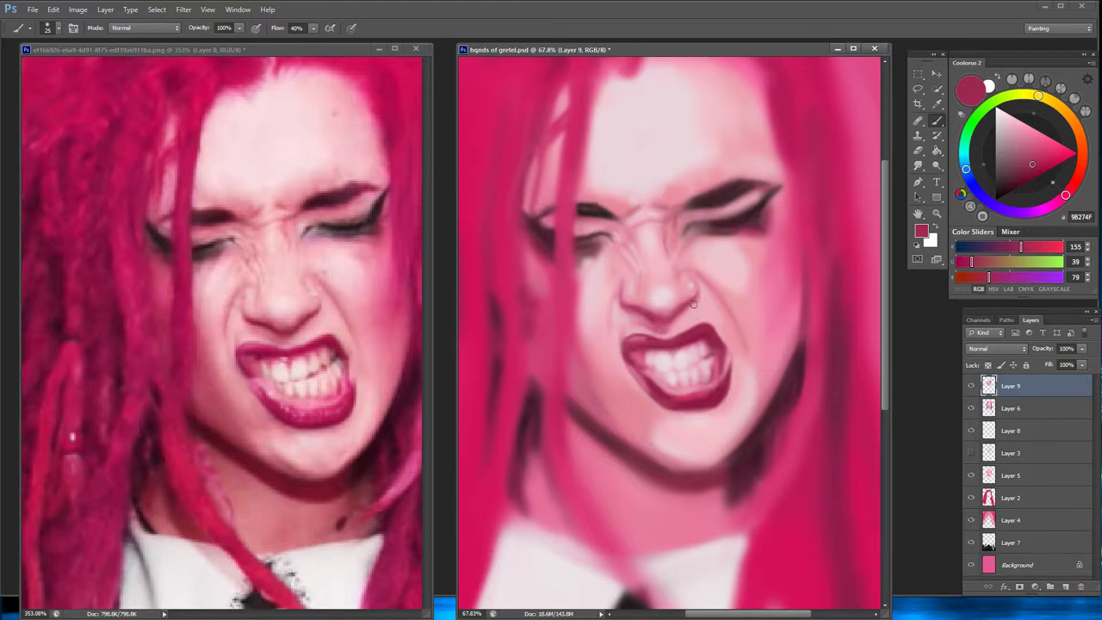
left_click(656, 312, "alt")
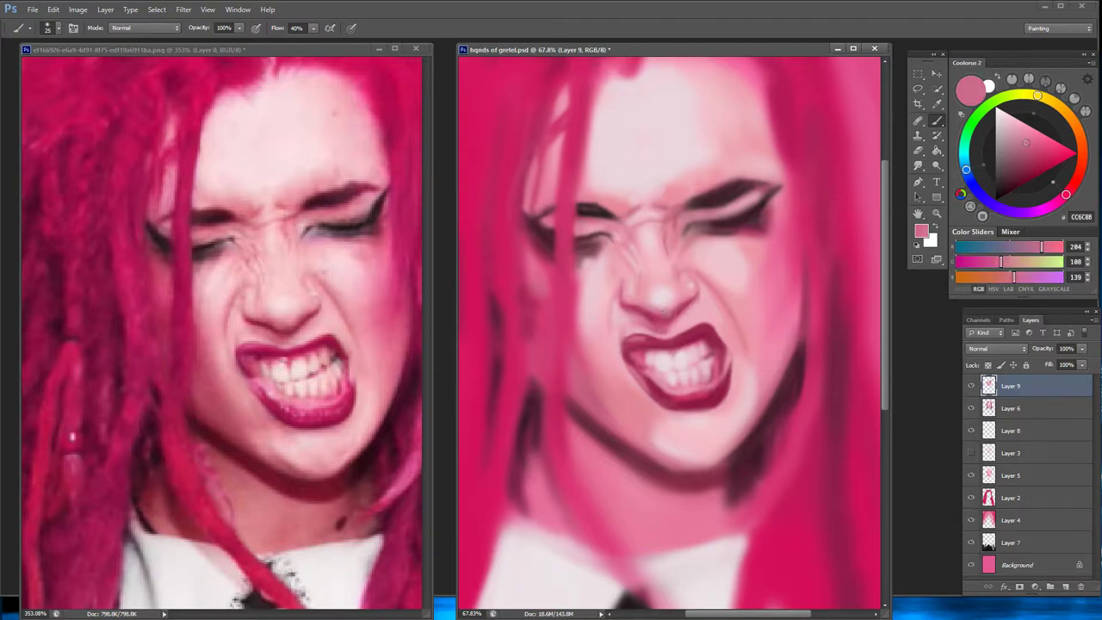
left_click(666, 310, "alt")
left_click(637, 285, "alt")
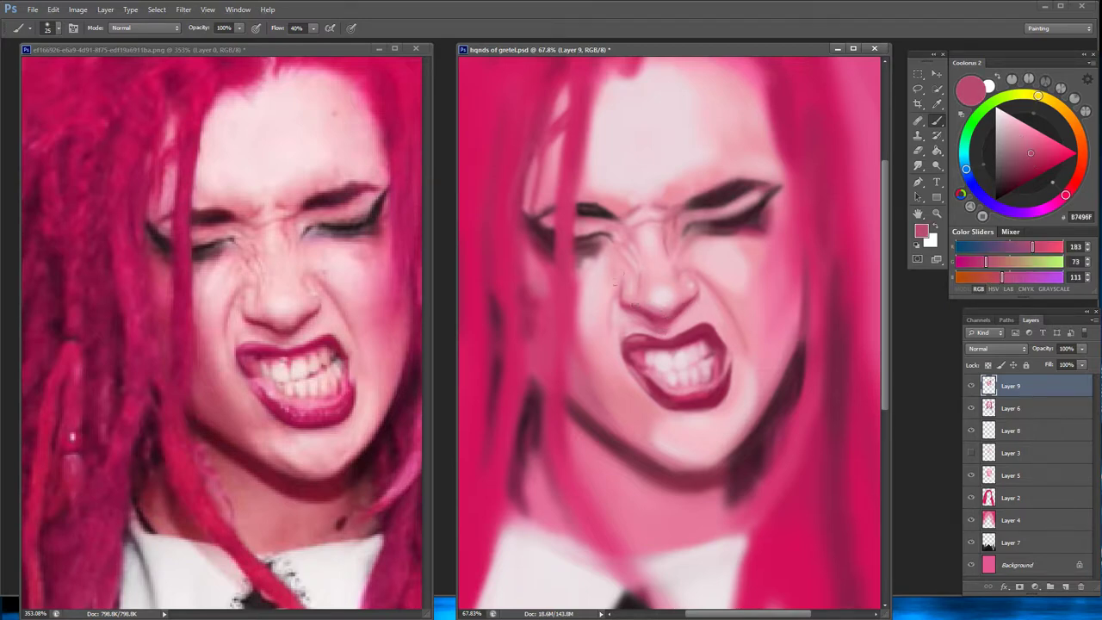
left_click(633, 267, "alt")
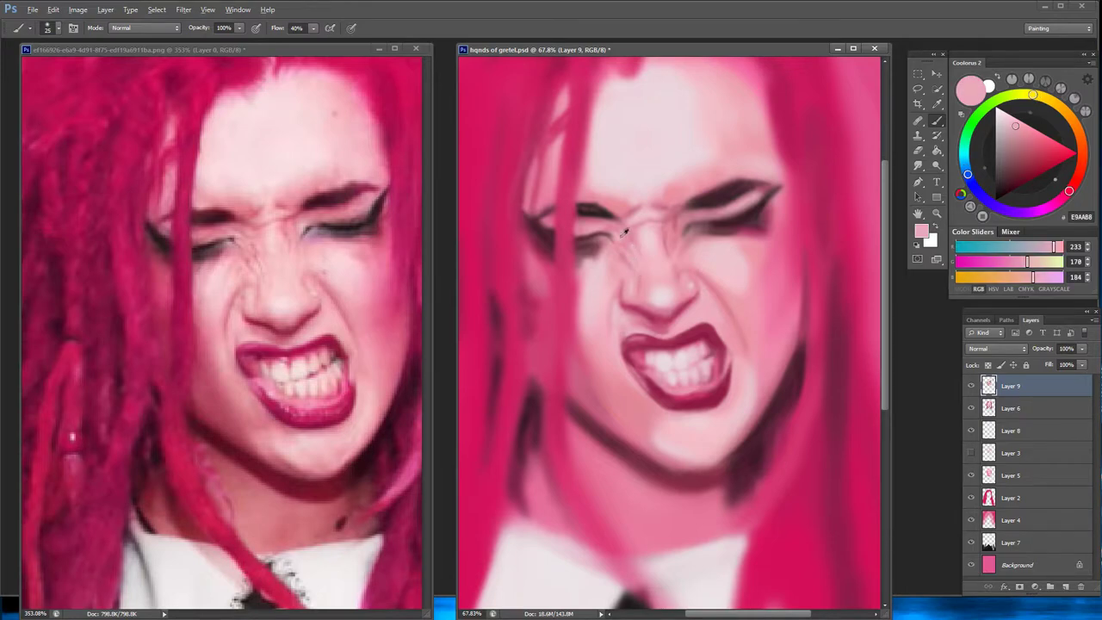
left_click(617, 238, "alt")
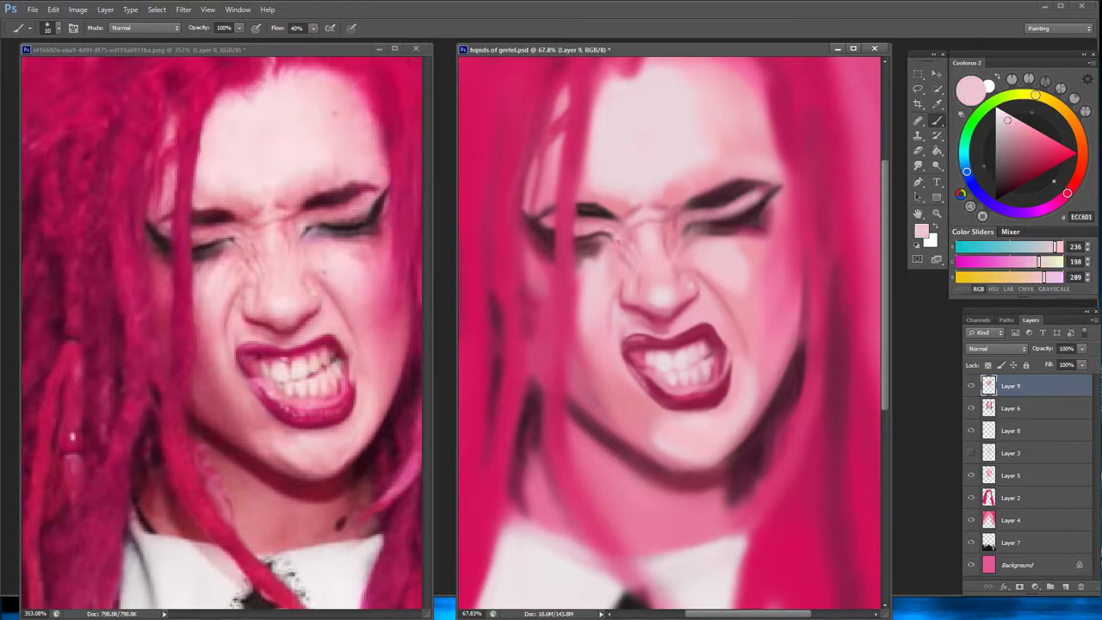
left_click(610, 239, "alt")
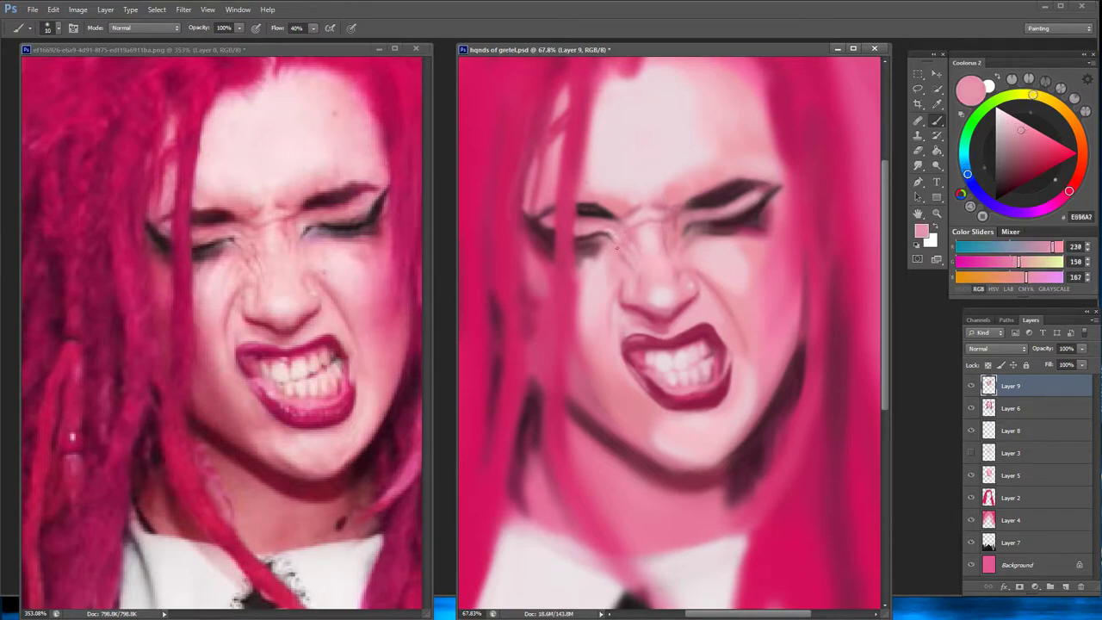
left_click(611, 238, "alt")
left_click(603, 234, "alt")
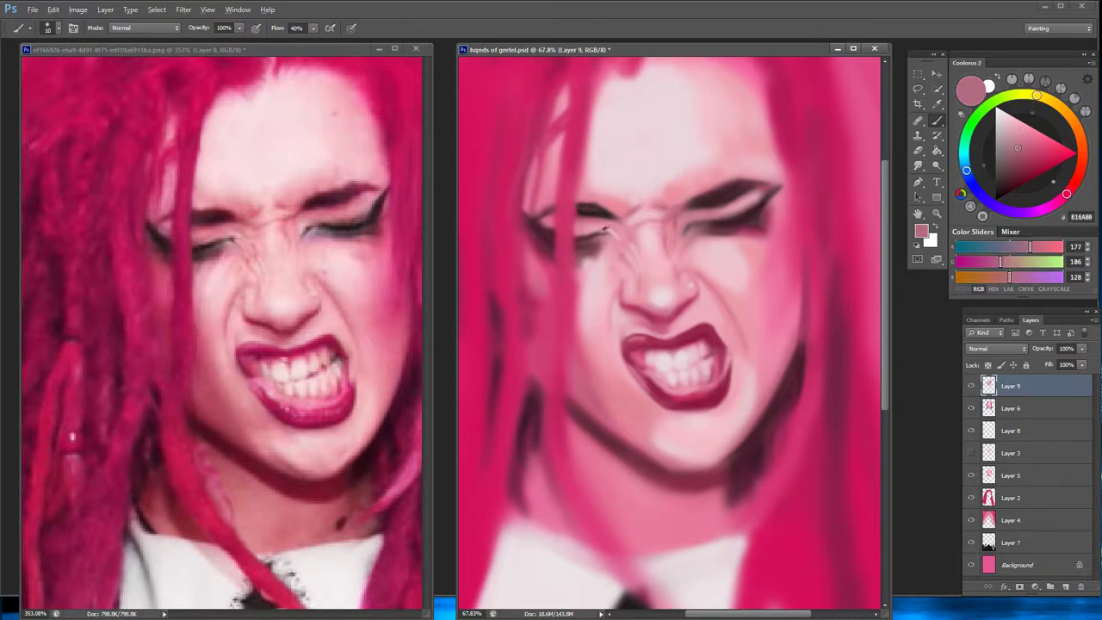
left_click(607, 237, "alt")
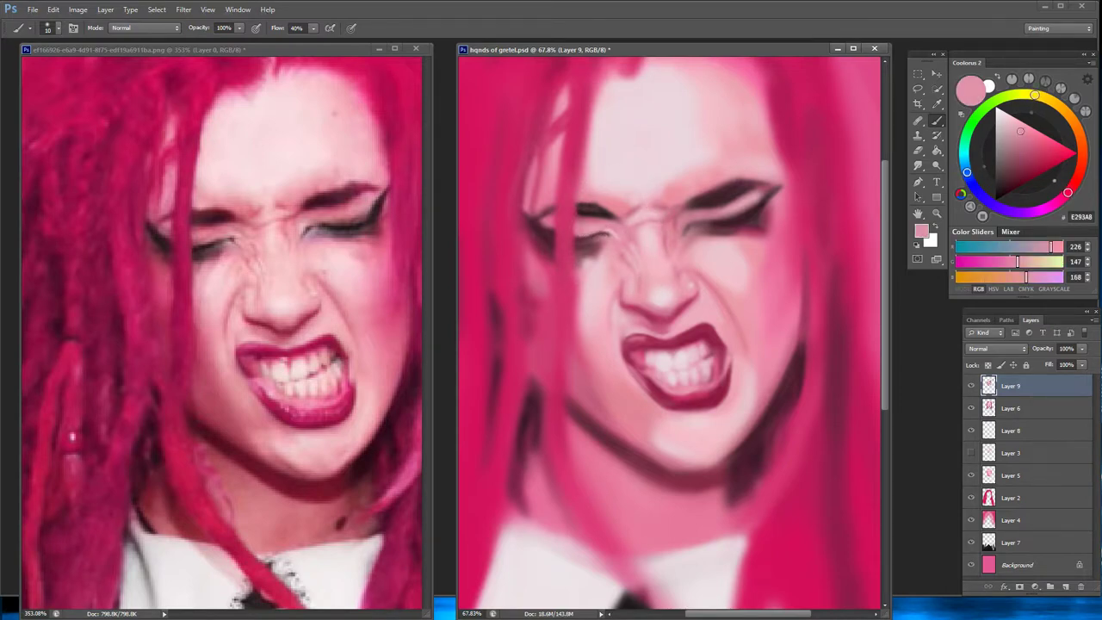
Sample cheek and chin pinks, including darker A83062 and a pale highlight
left_click(576, 238, "alt")
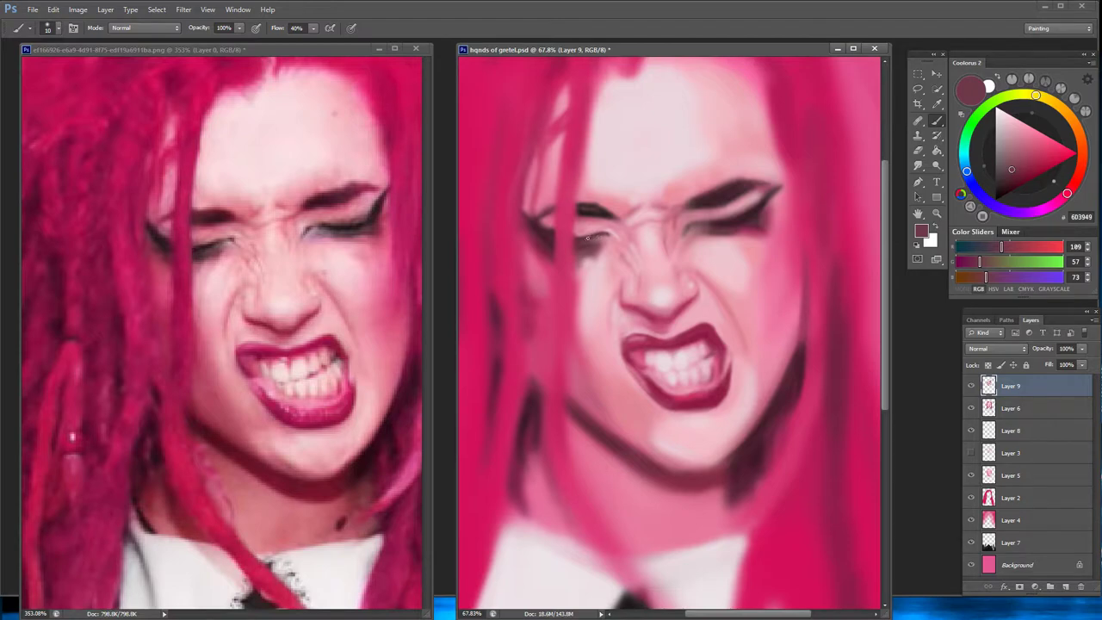
left_click(590, 278, "alt")
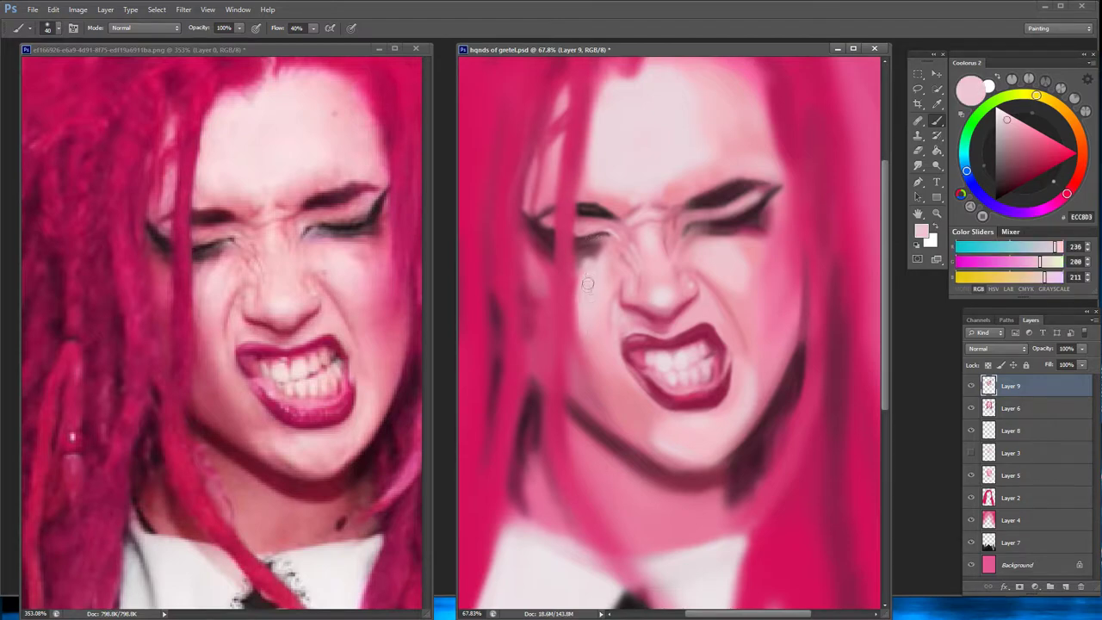
left_click(584, 278, "alt")
left_click(583, 312, "alt")
left_click(631, 382, "alt")
left_click(582, 298, "alt")
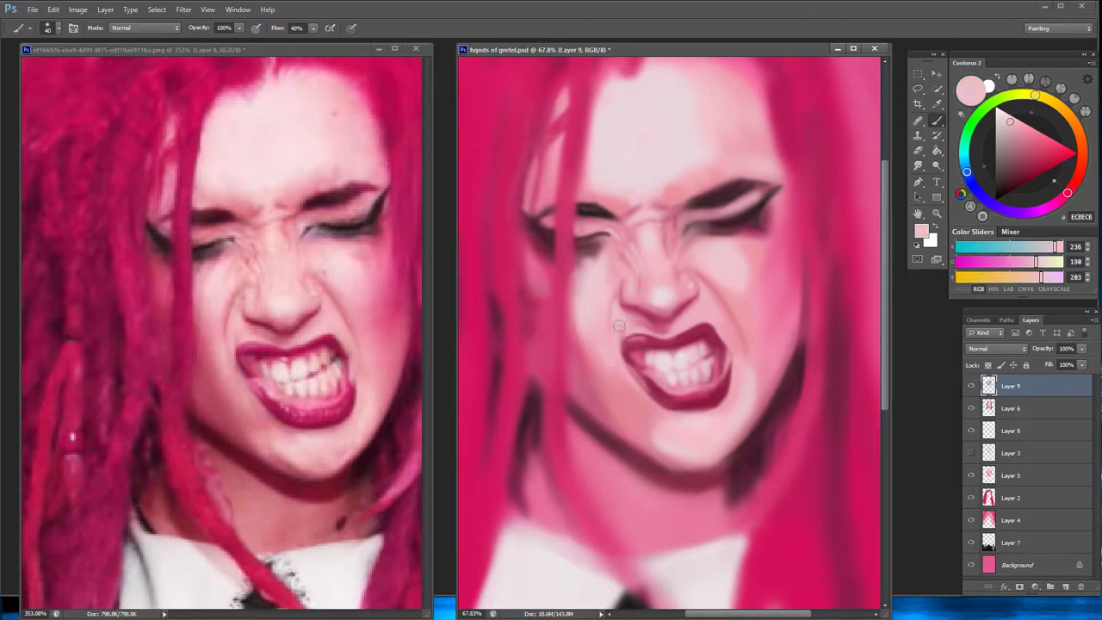
left_click(627, 404, "alt")
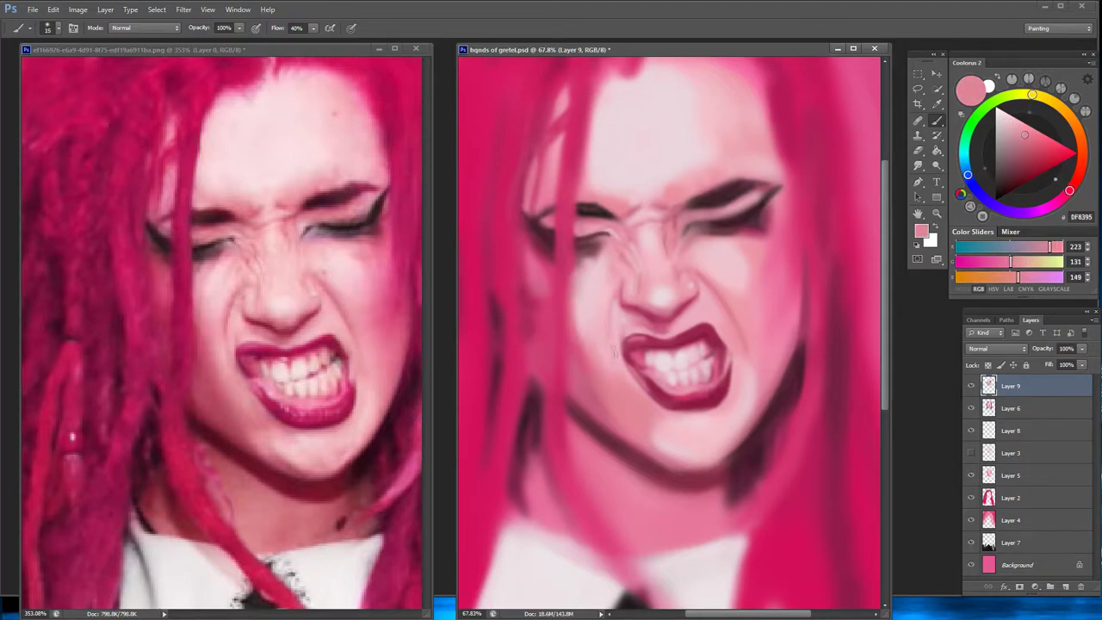
left_click(676, 392, "alt")
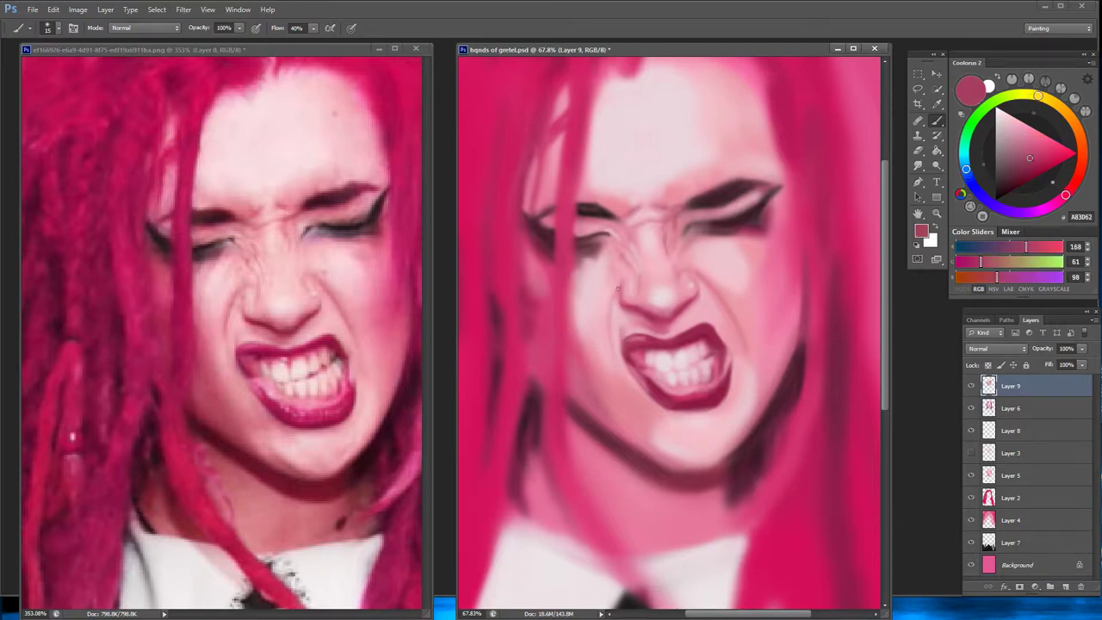
left_click(620, 314, "alt")
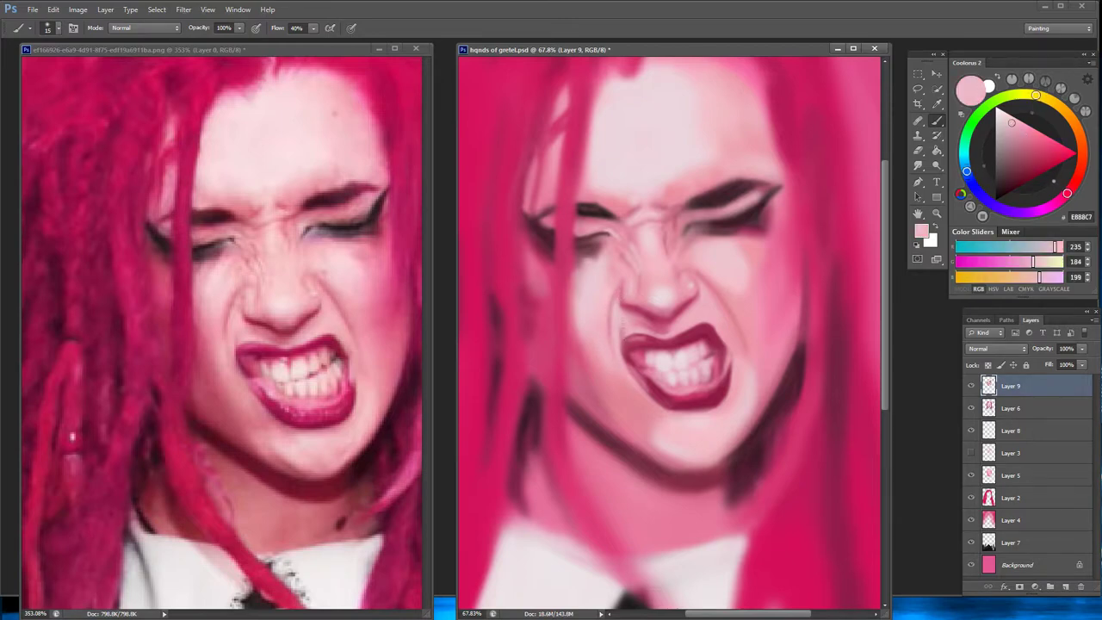
left_click(616, 305, "alt")
Sample pale and shadow pinks, dark maroon and near-black 352428 for brow and nose-bridge creases
left_click(644, 301, "alt")
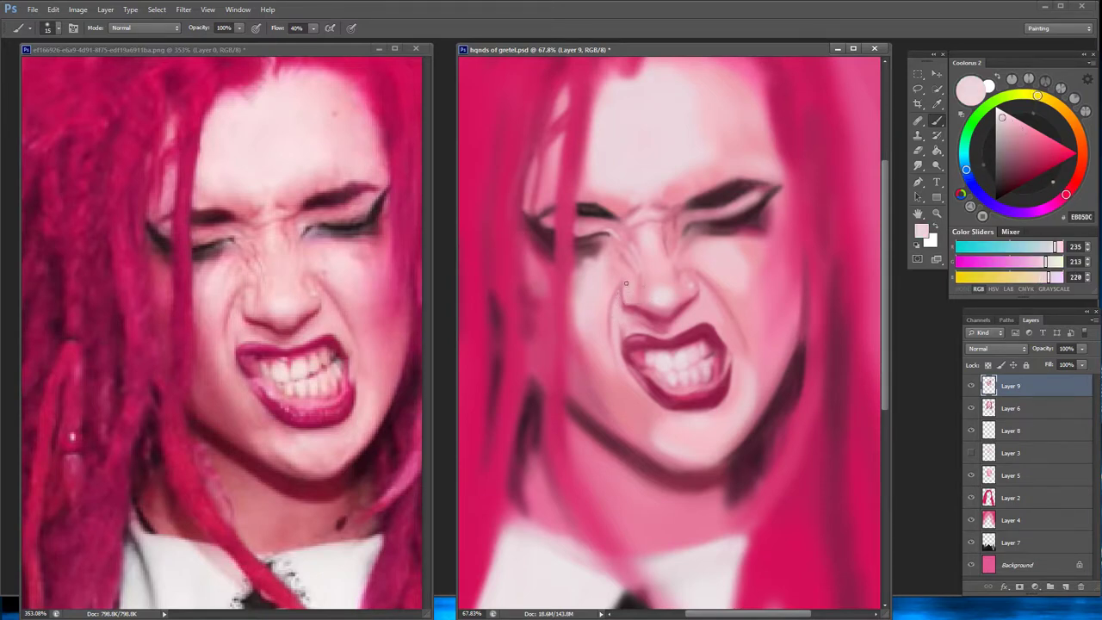
left_click(624, 277, "alt")
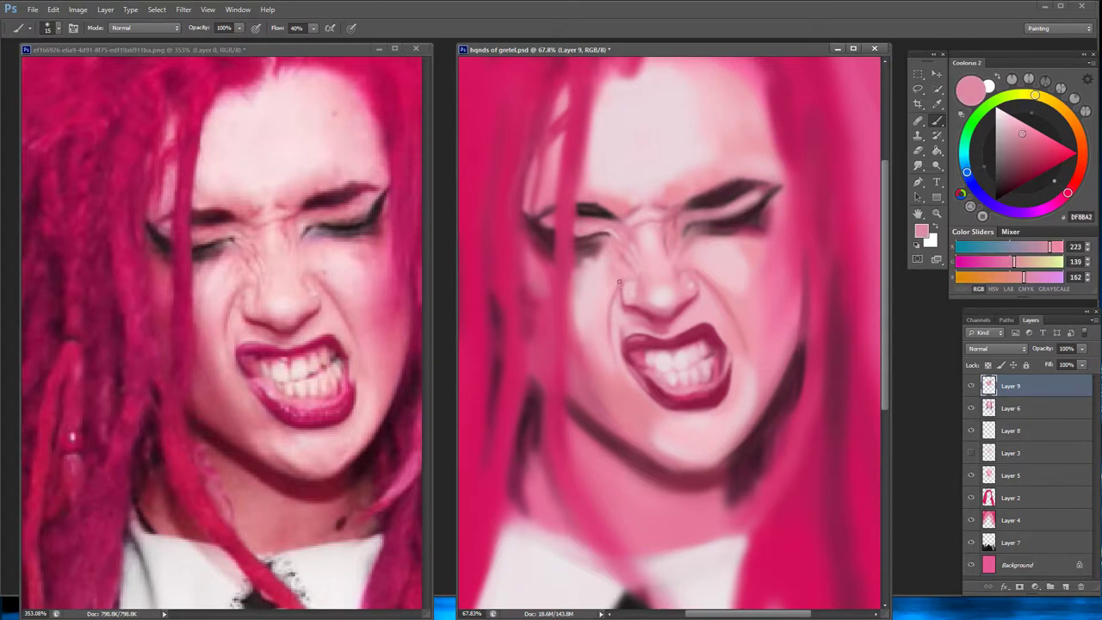
left_click(606, 262, "alt")
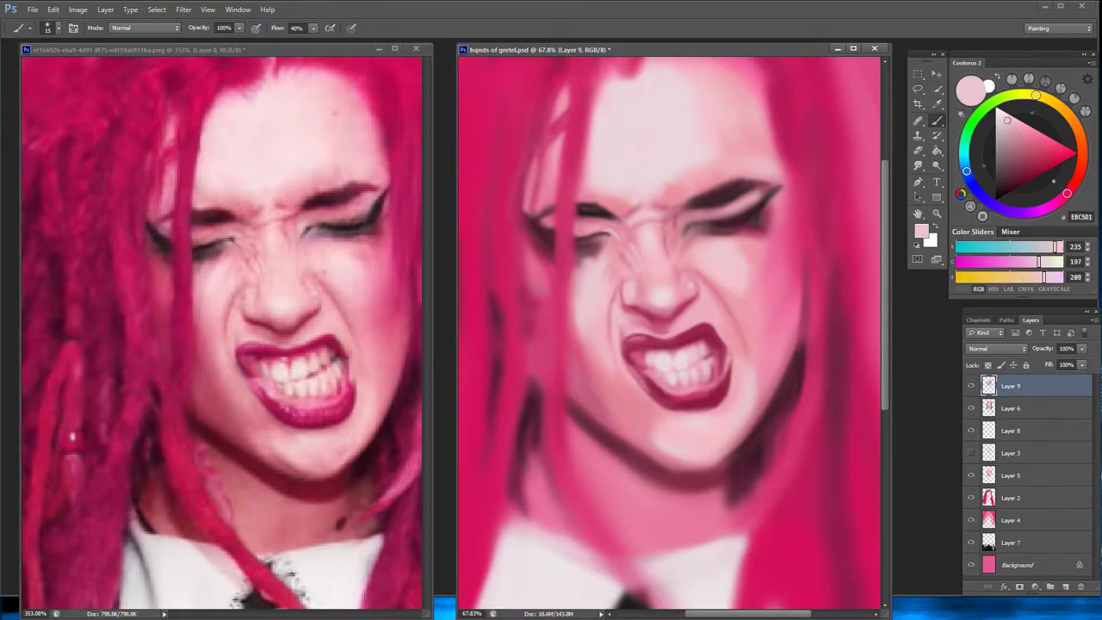
left_click(656, 277, "alt")
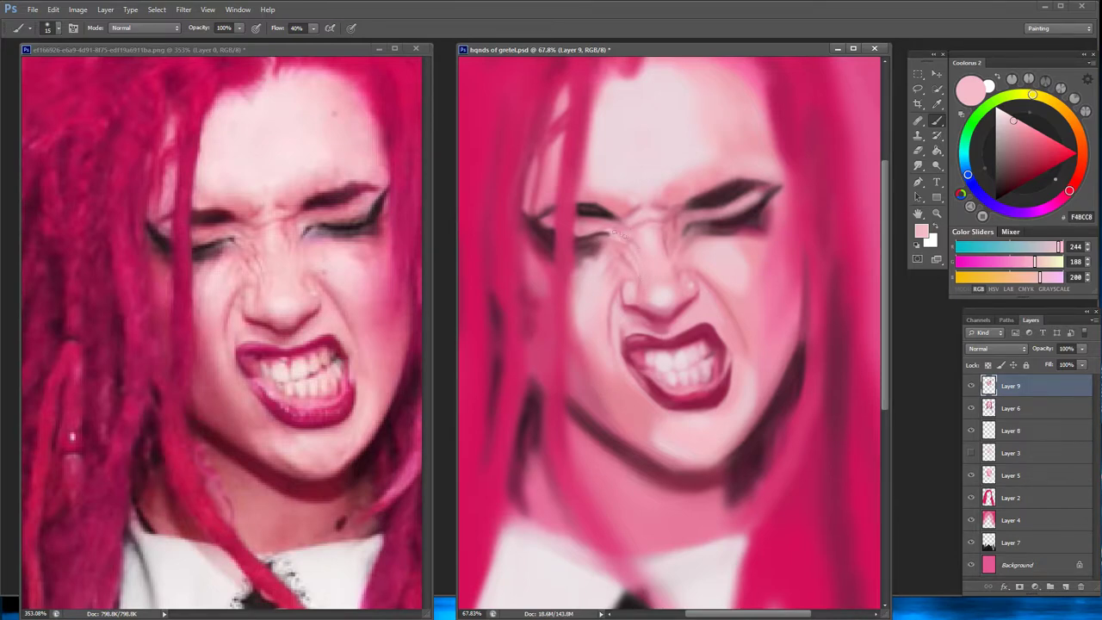
left_click(607, 234, "alt")
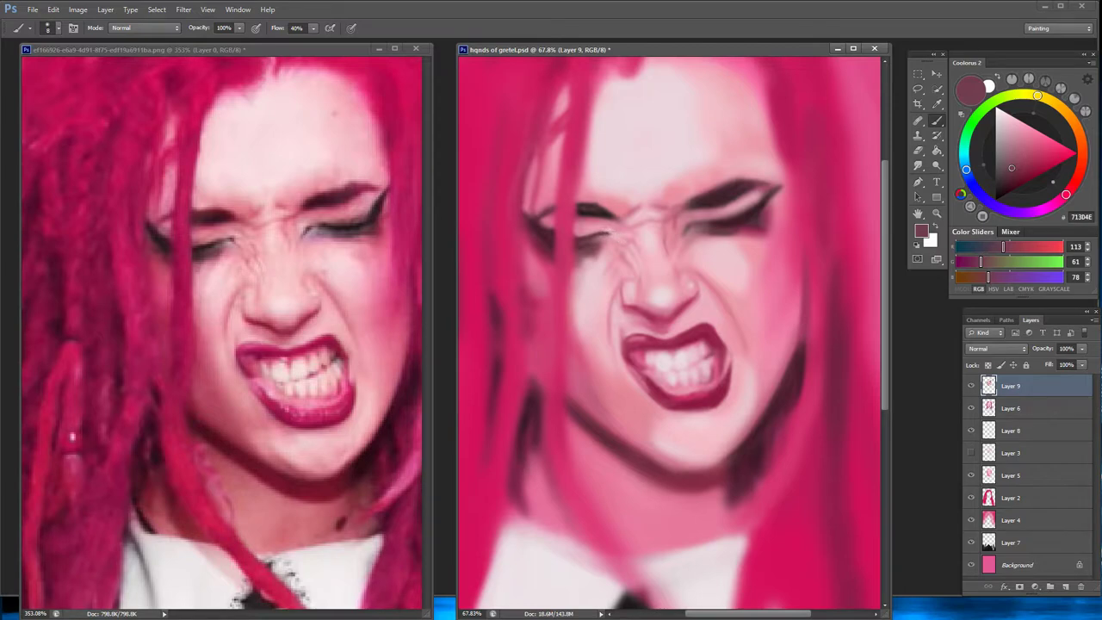
left_click(656, 215, "alt")
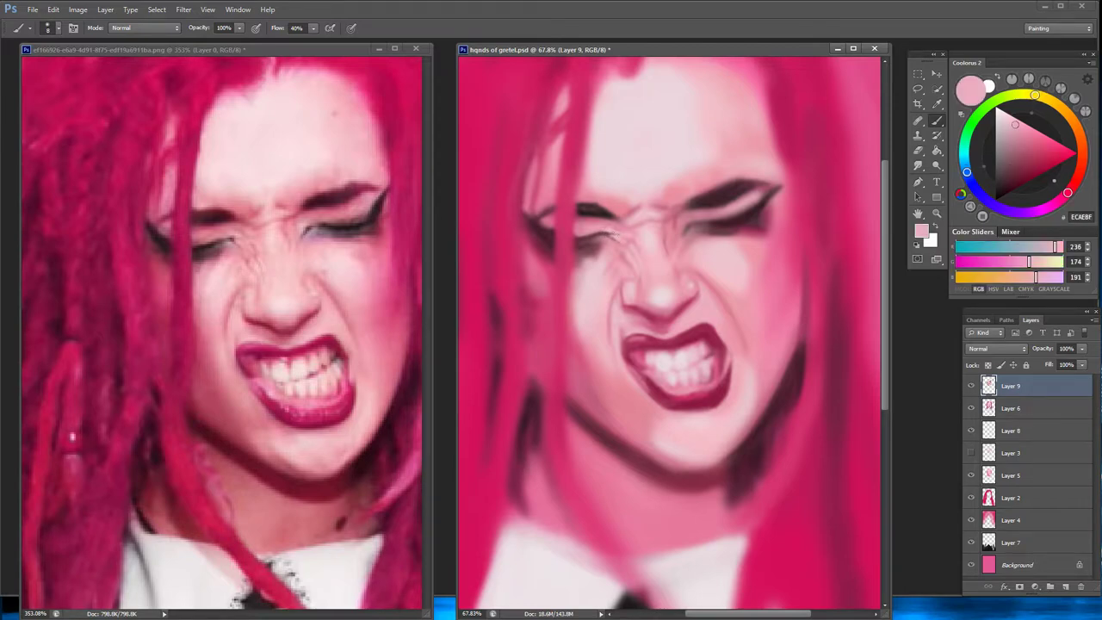
left_click(601, 226, "alt")
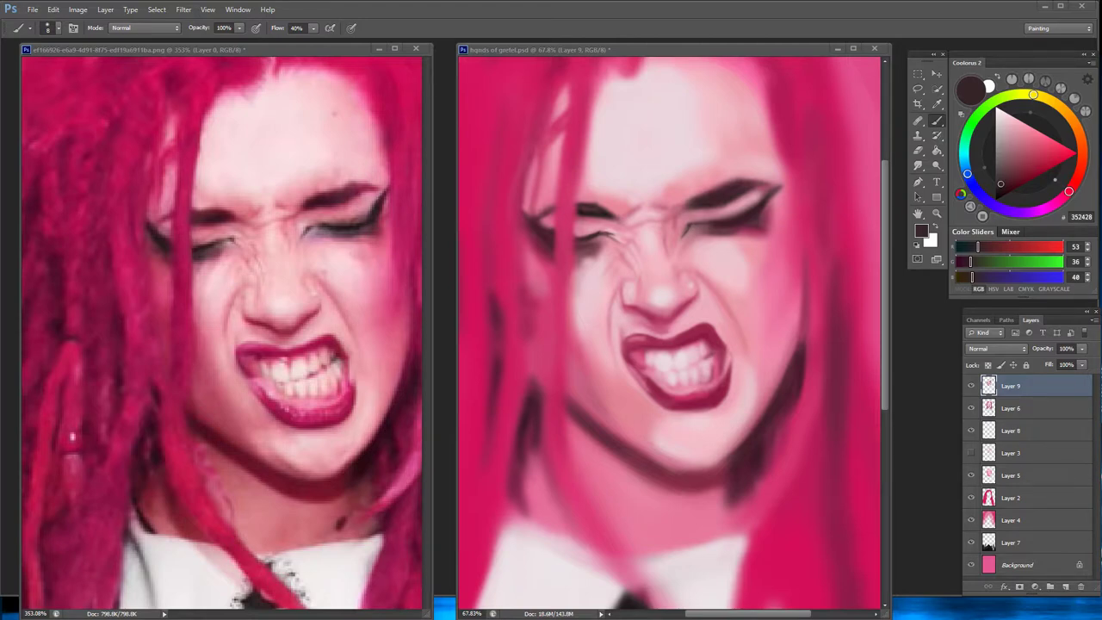
Resize the brush and shade around the mouth with sampled crease, skin and deeper pink tones
key("bracketright")
key("bracketright")
key("bracketright")
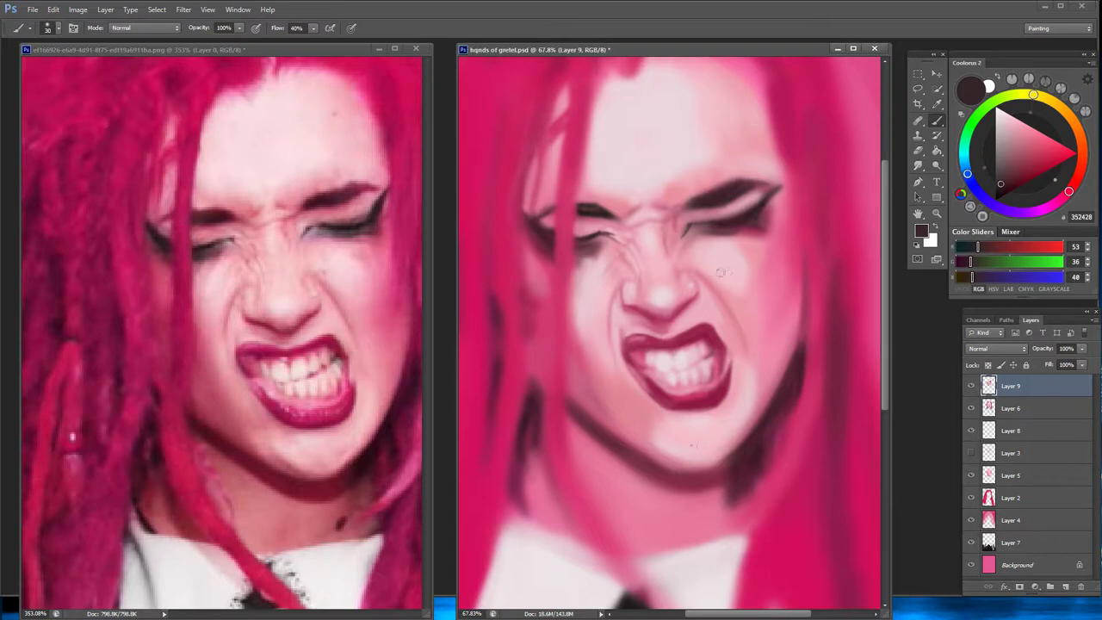
left_click(727, 277, "alt")
key("bracketleft")
key("bracketleft")
key("bracketleft")
left_click(747, 255, "alt")
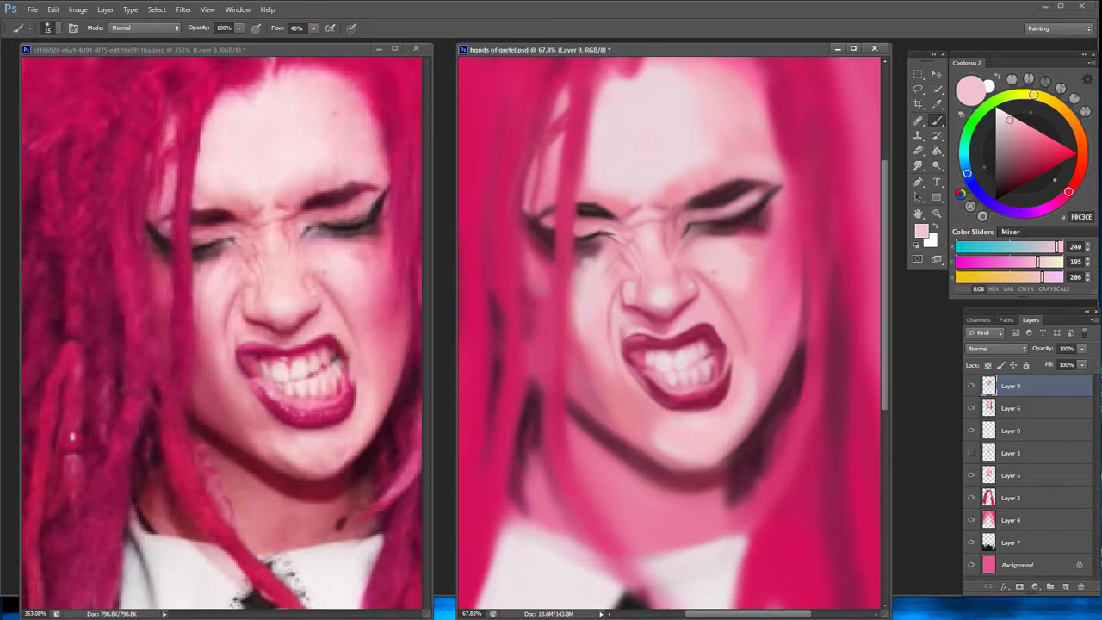
left_click(722, 341, "alt")
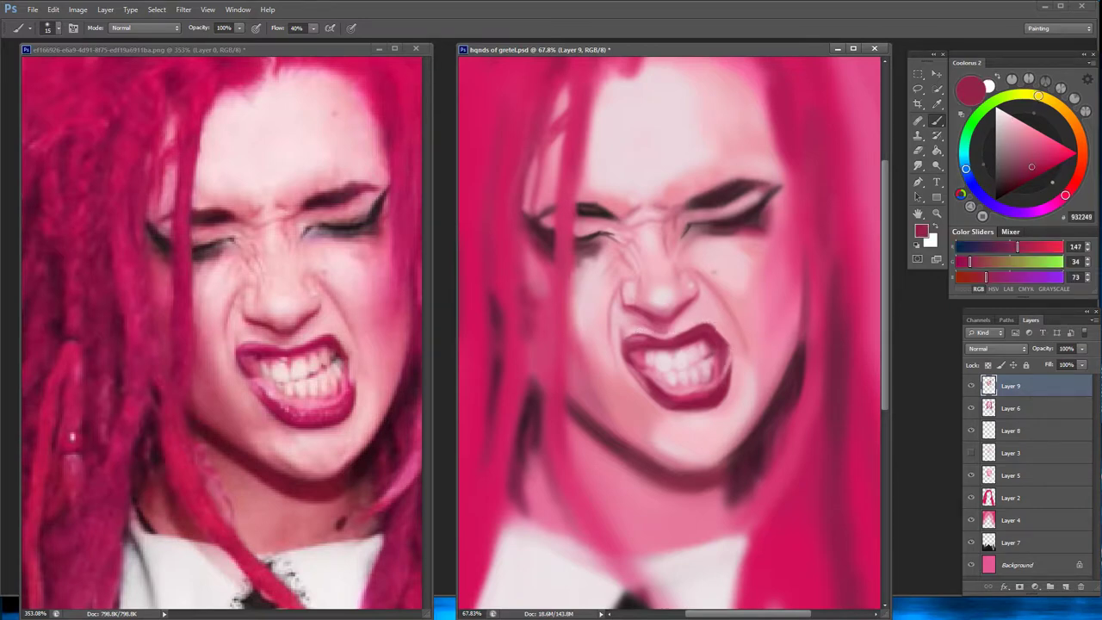
left_click(729, 344, "alt")
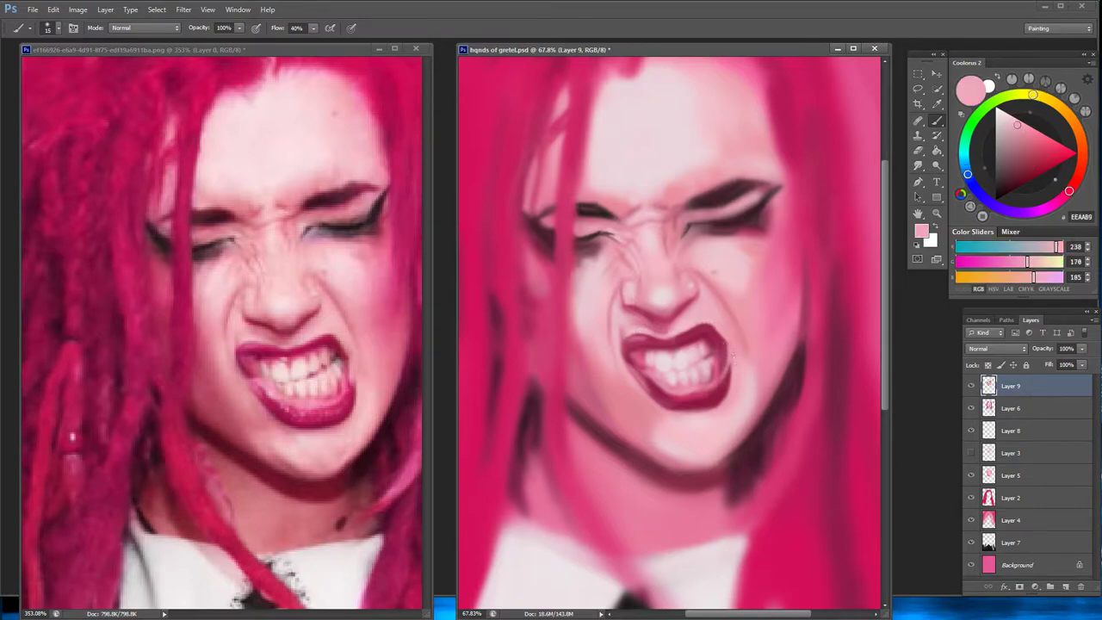
left_click(731, 326, "alt")
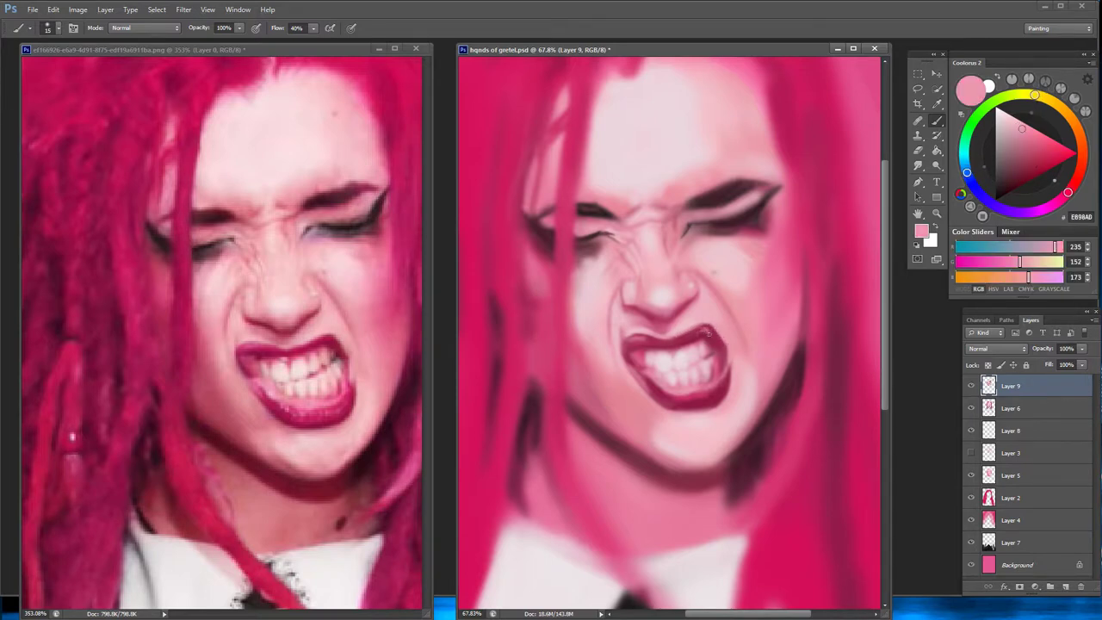
left_click(701, 332, "alt")
Paint the lips in saturated pinks, adding very light highlights and ending on rose pink AB4367
left_click(653, 339, "alt")
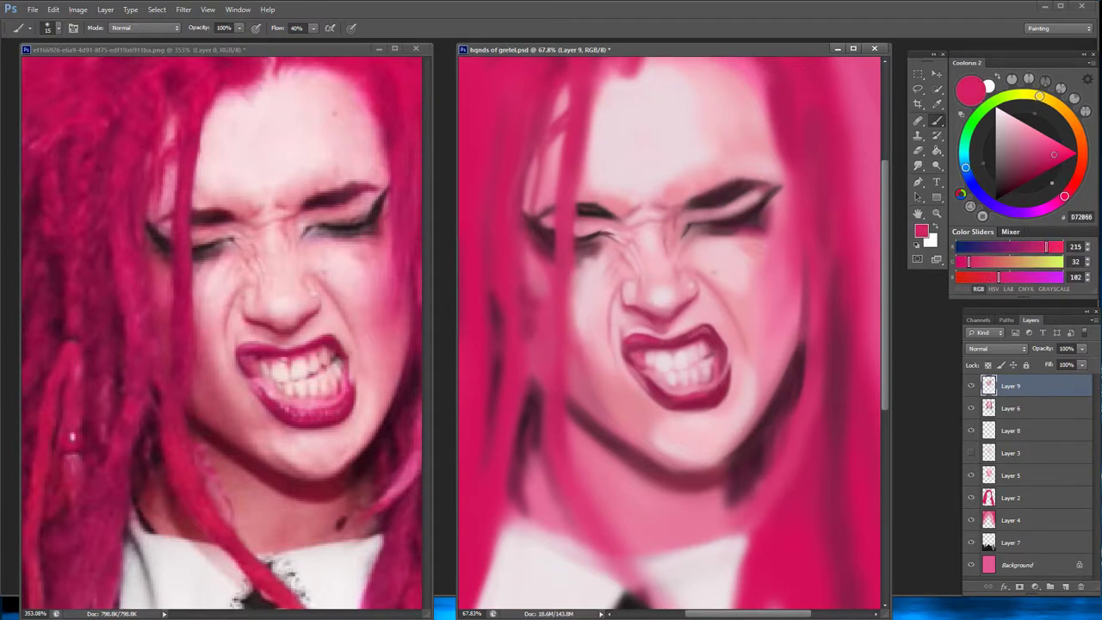
left_click(723, 372, "alt")
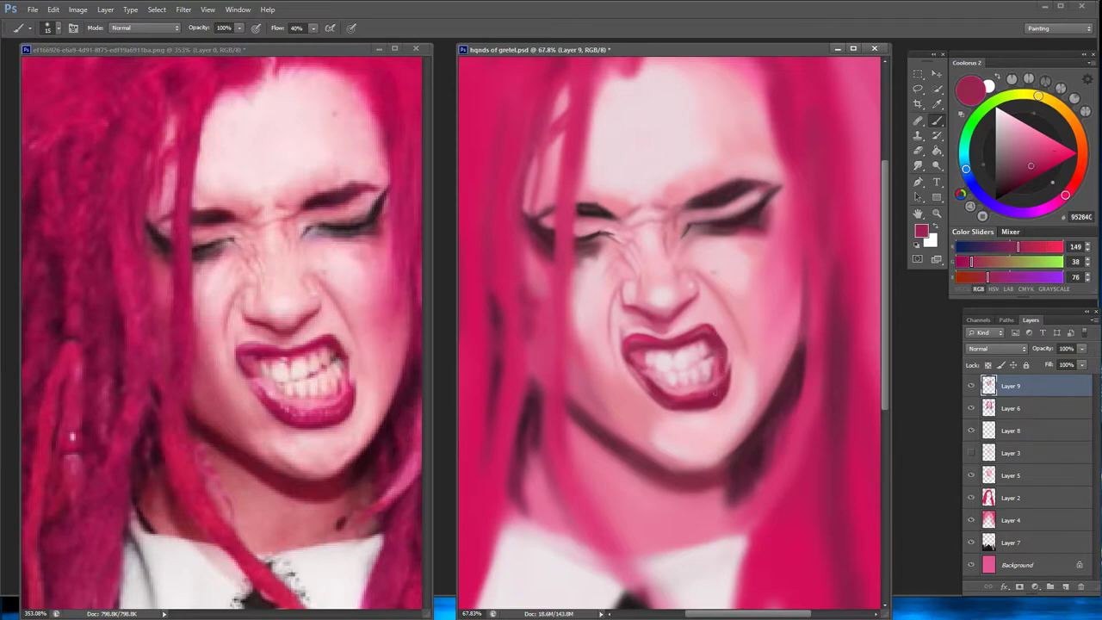
left_click(679, 394, "alt")
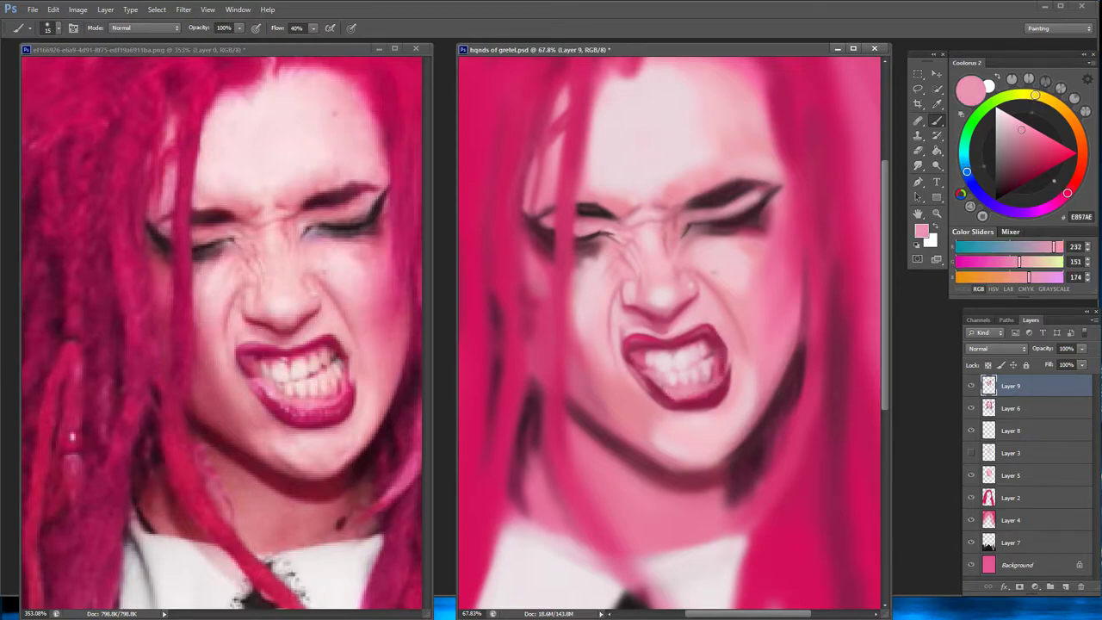
left_click(654, 380, "alt")
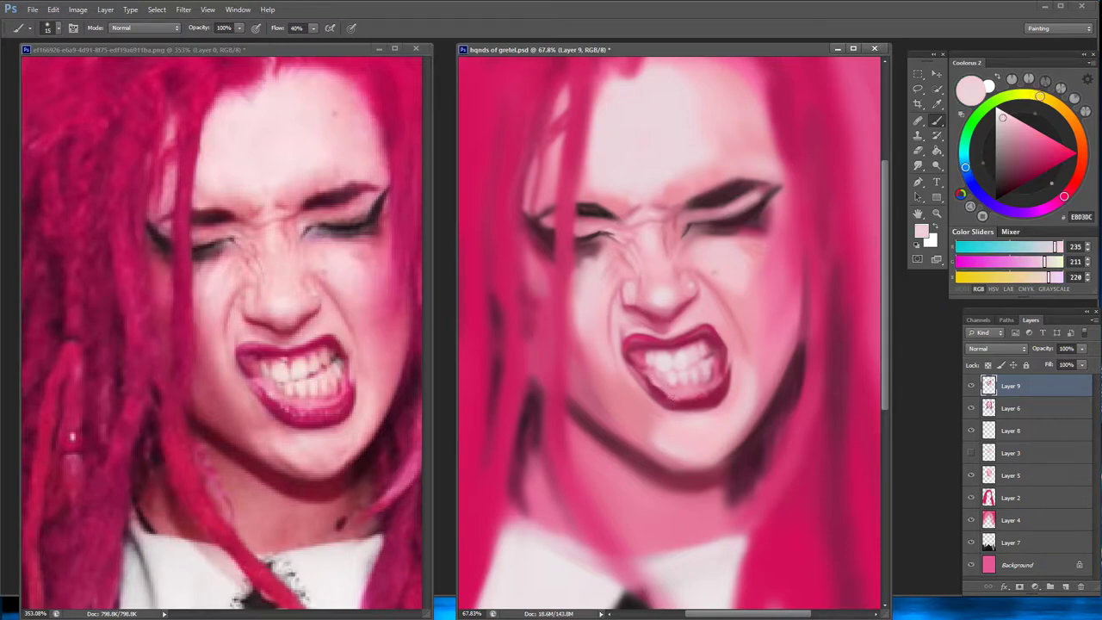
left_click(679, 342, "alt")
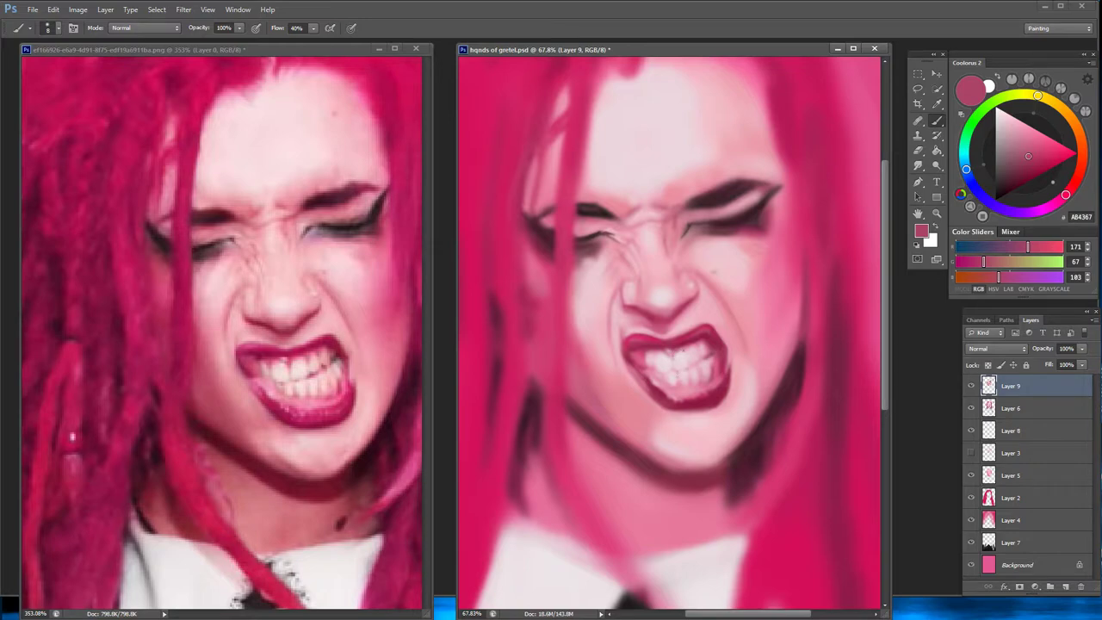
Paint the pale teeth and the deep pink gums and lip edges
left_click(676, 344, "alt")
left_click(678, 357, "alt")
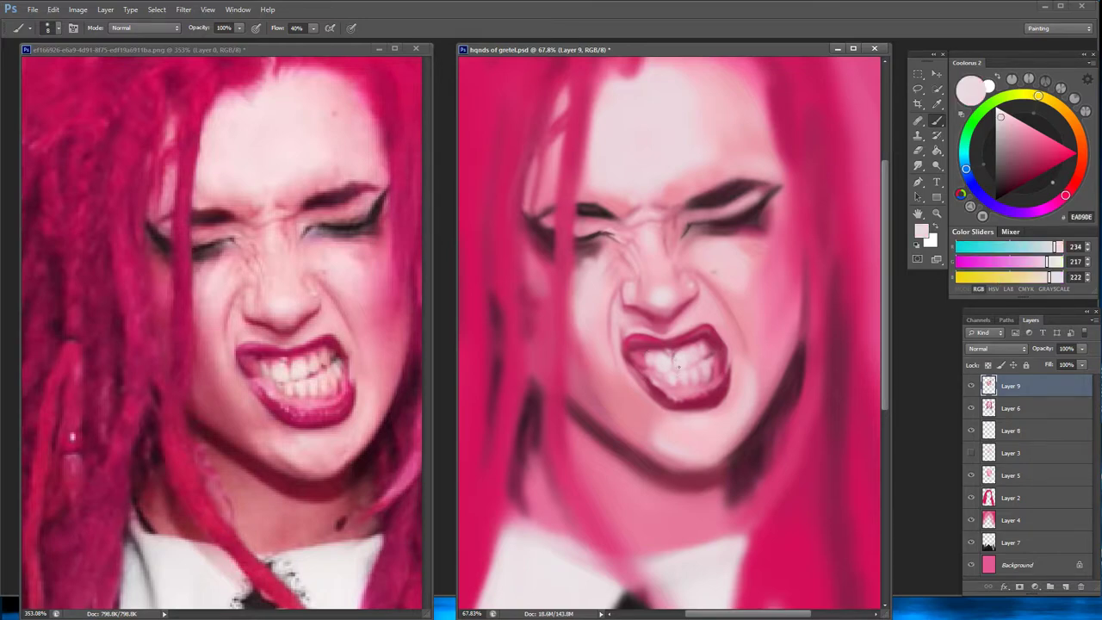
left_click(667, 336, "alt")
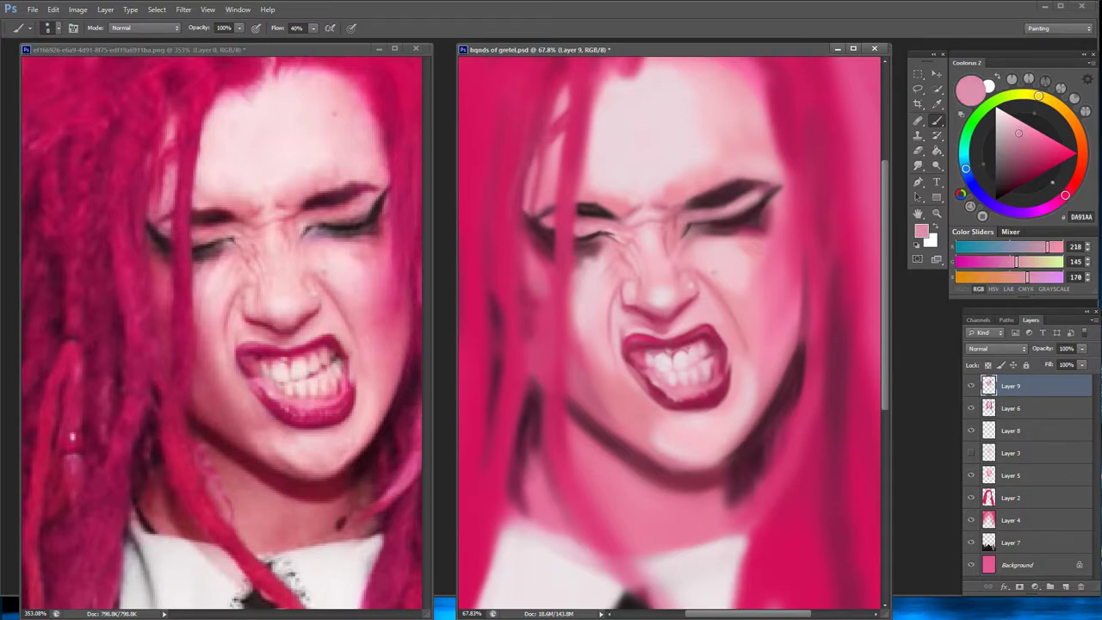
left_click(688, 349, "alt")
left_click(669, 353, "alt")
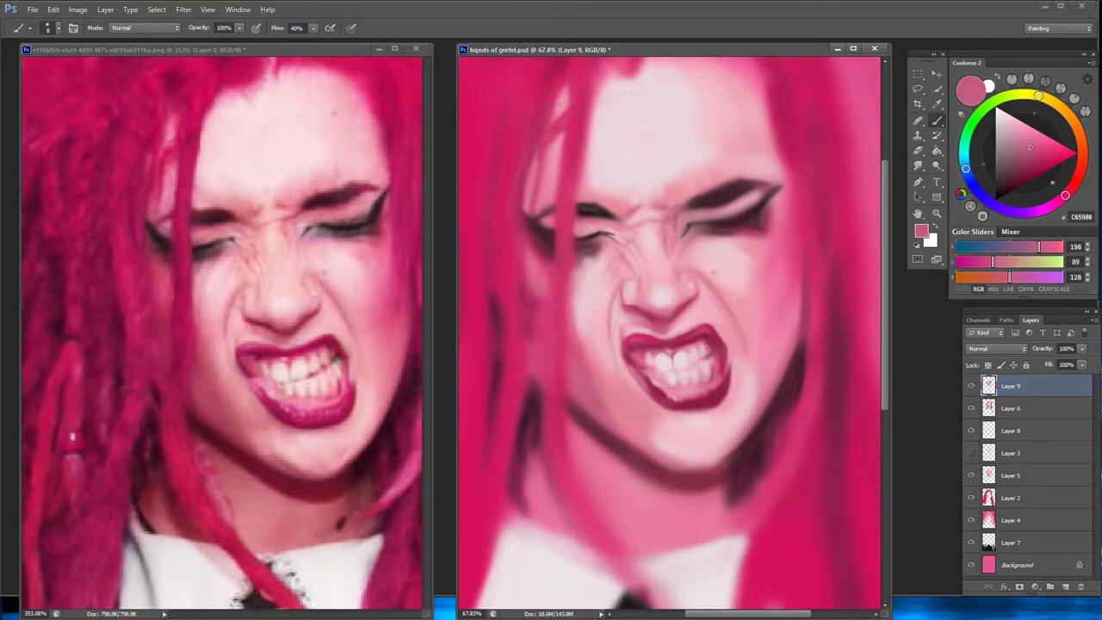
Add dark maroon gaps between the teeth and mauve lip shading, ending on B65E7B
left_click(813, 366, "alt")
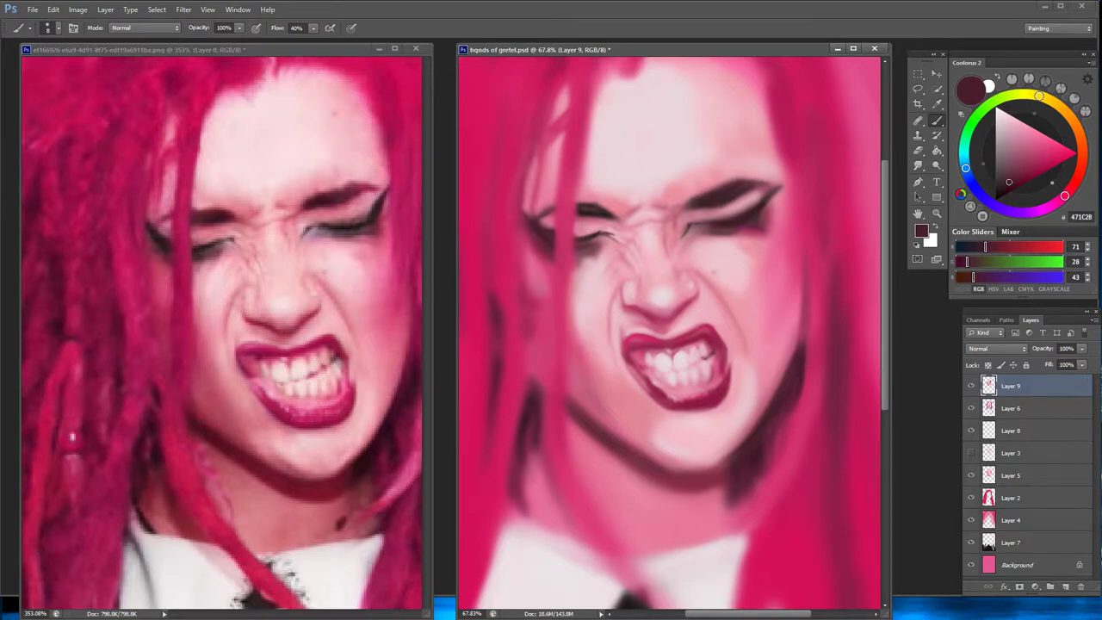
left_click(710, 351, "alt")
left_click(710, 368, "alt")
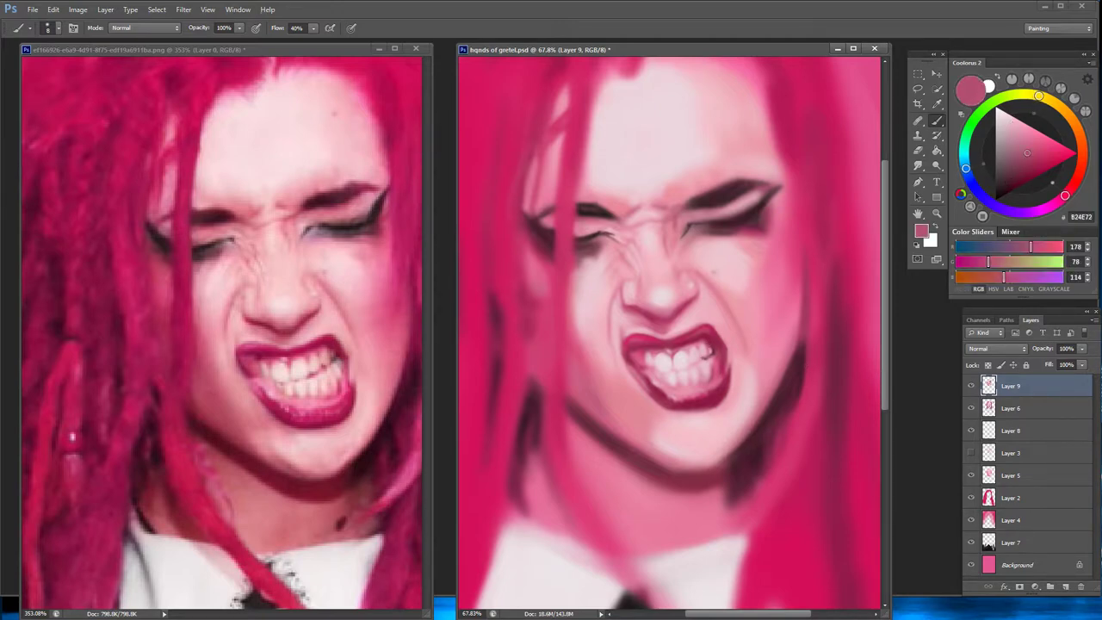
left_click(680, 361, "alt")
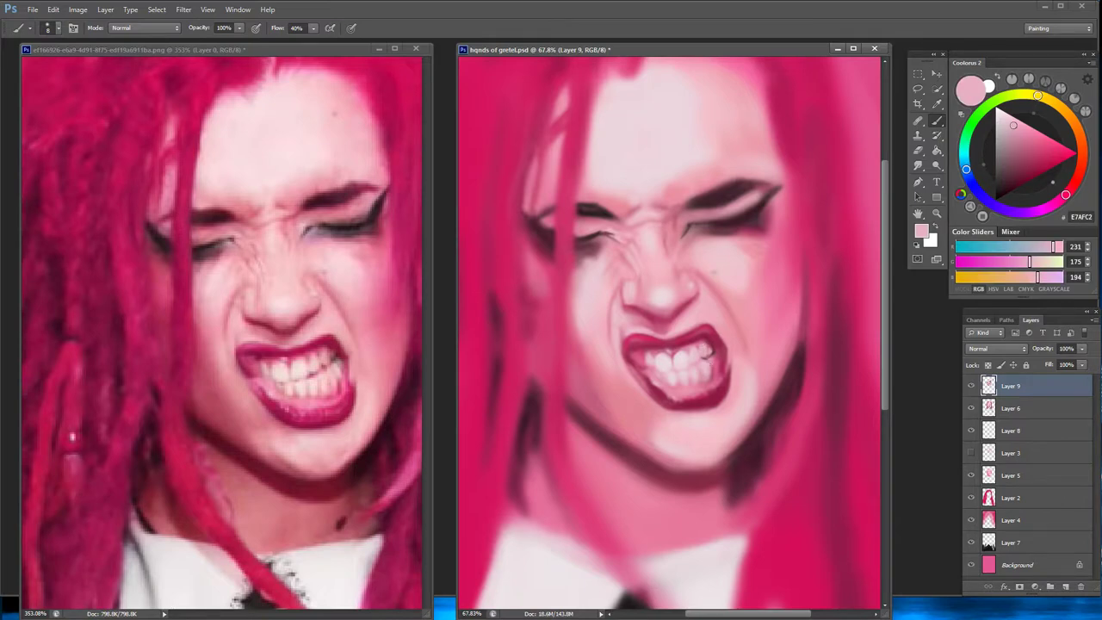
left_click(718, 365, "alt")
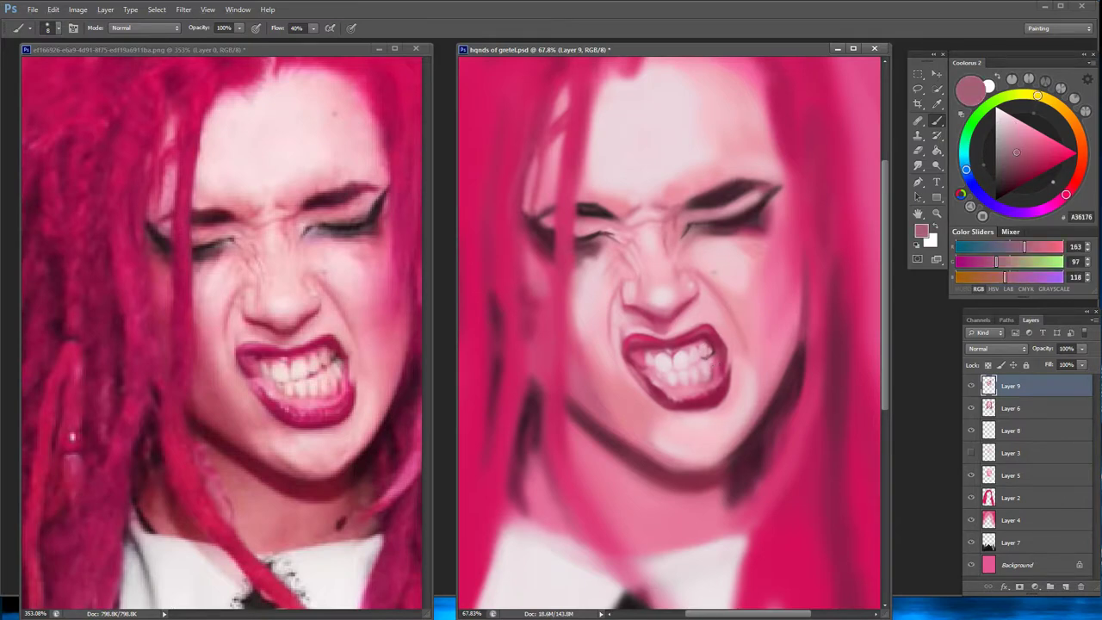
left_click(726, 362, "alt")
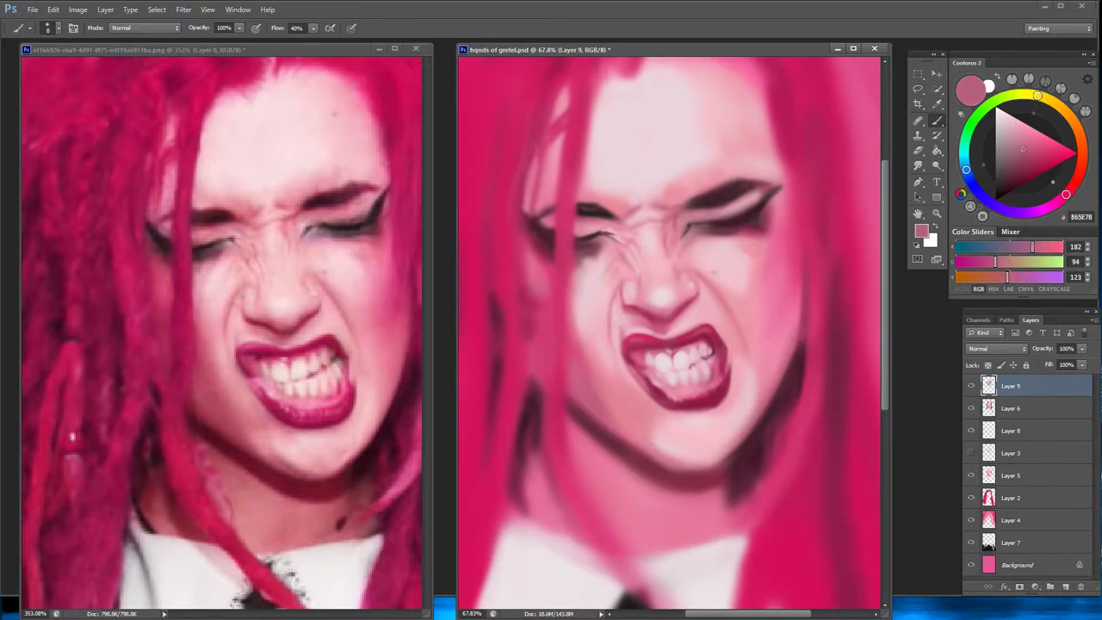
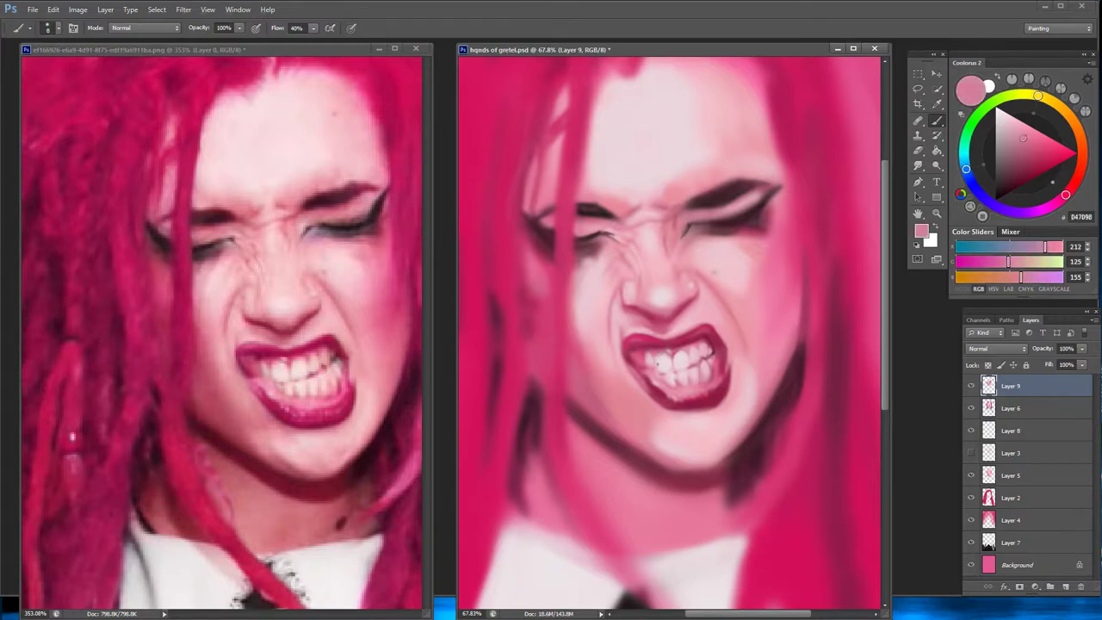
Sample light pink and near-white tones from the teeth and mouth area
left_click(669, 353, "alt")
left_click(659, 372, "alt")
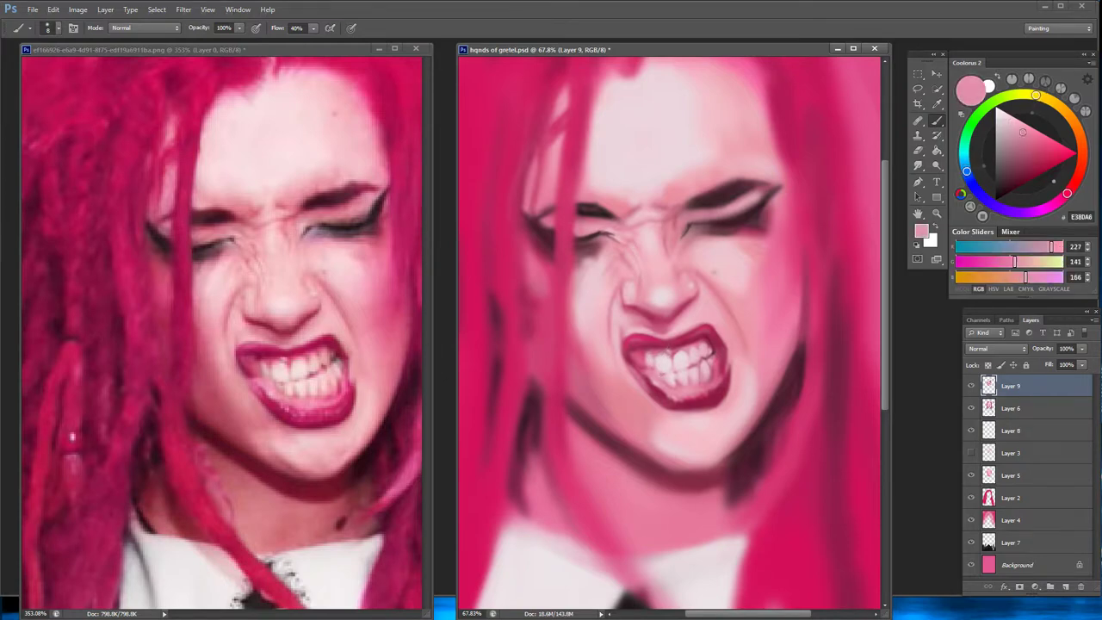
left_click(1023, 132)
left_click(596, 325, "alt")
left_click(669, 360, "alt")
left_click(669, 359, "alt")
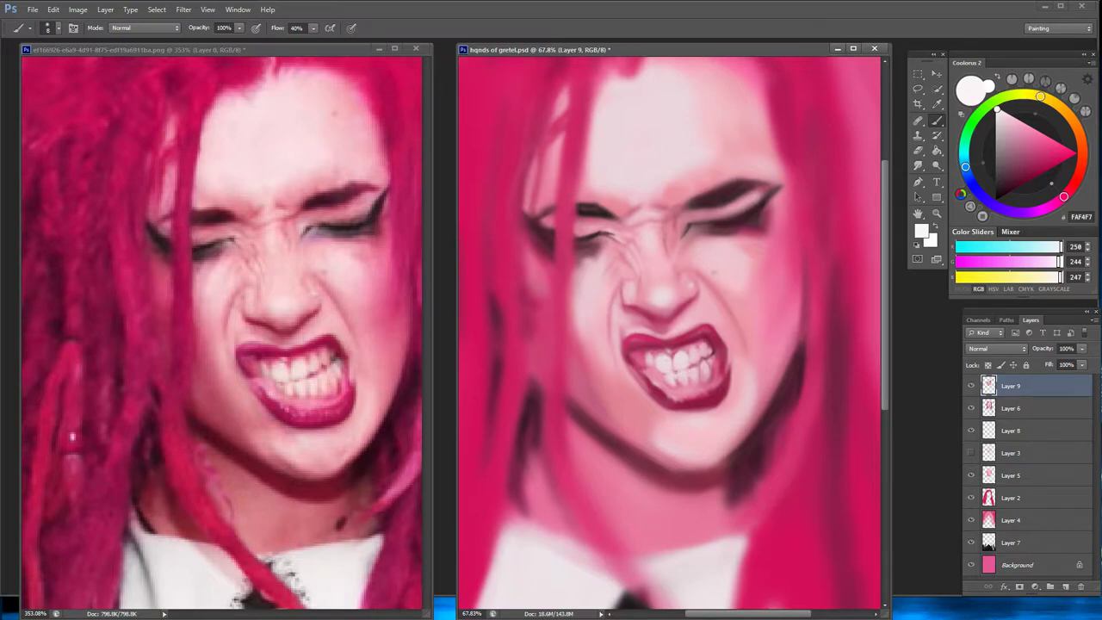
left_click(676, 377, "alt")
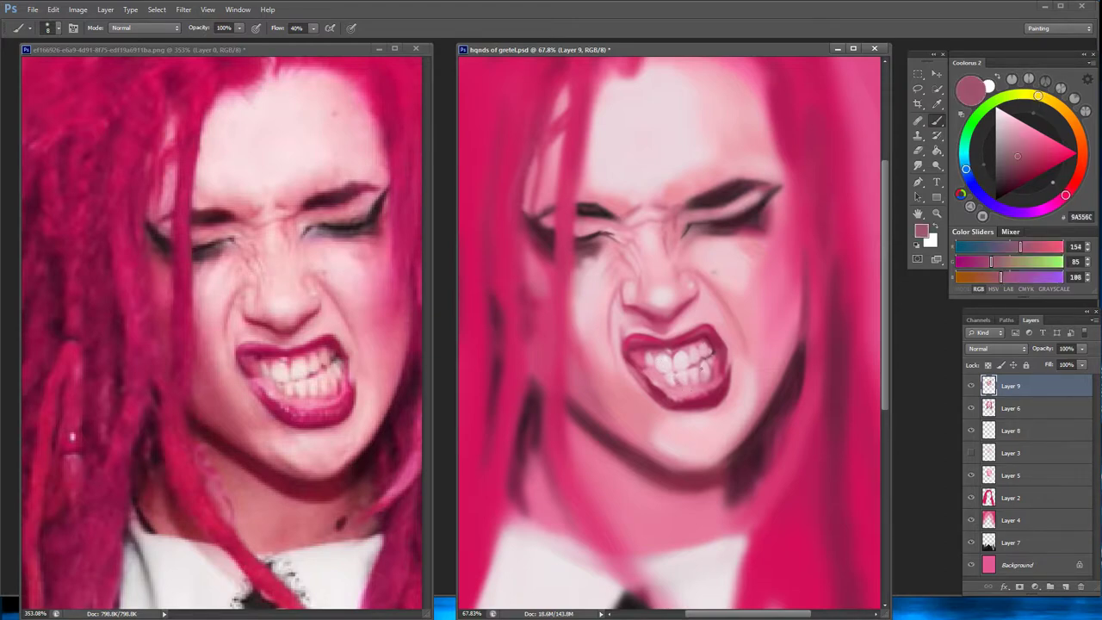
left_click(685, 330, "alt")
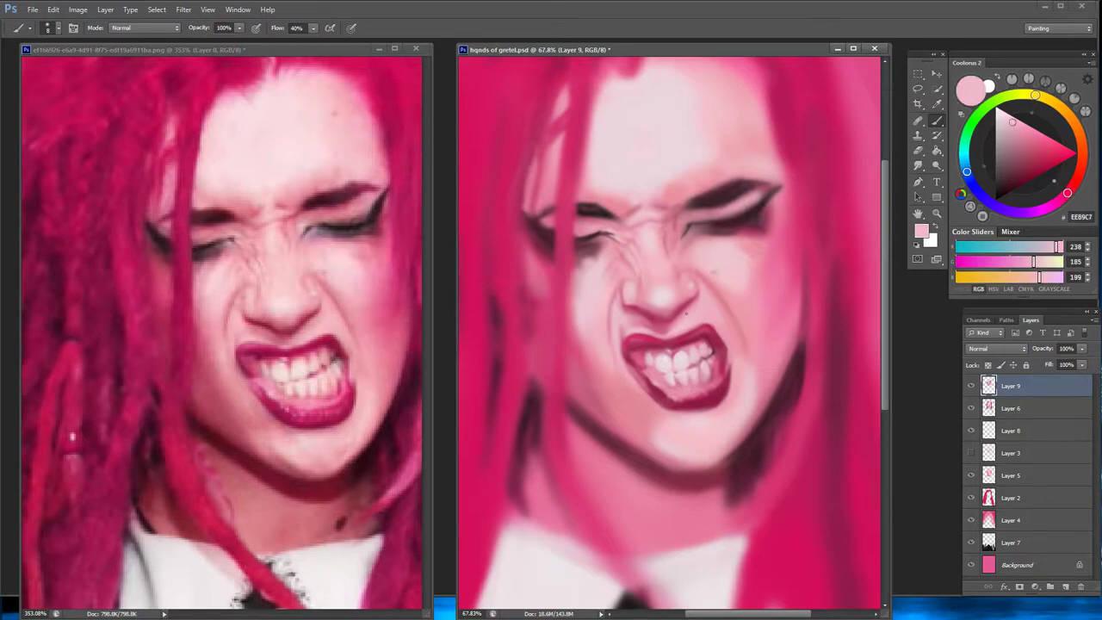
key("alt")
key("alt")
Sample pale pink skin tones from the face and enlarge the brush
left_click(689, 286, "alt")
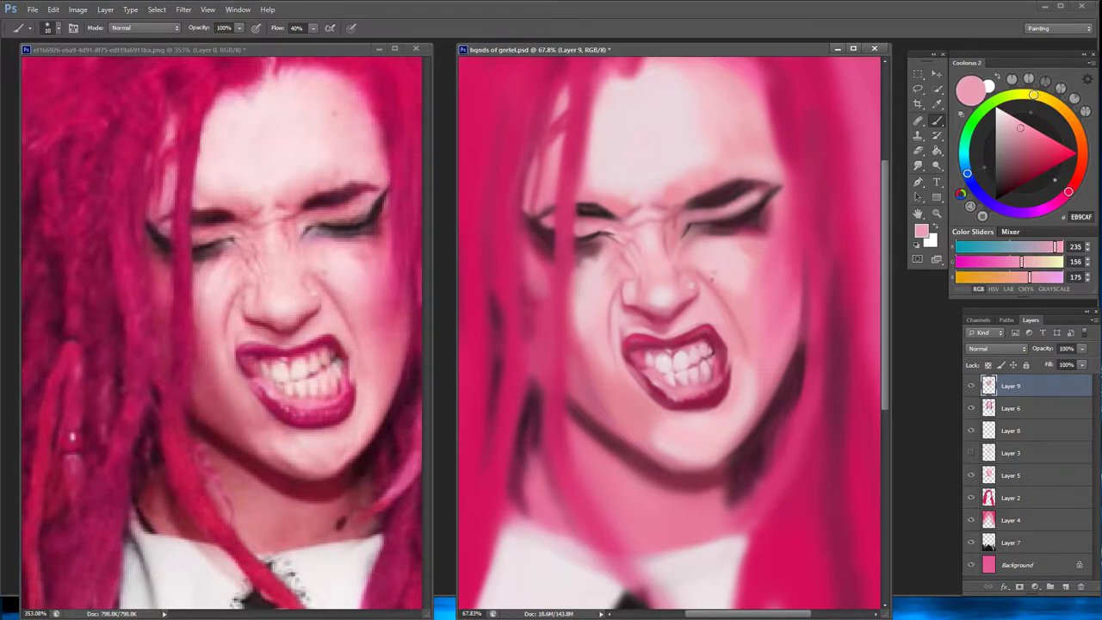
left_click(697, 291, "alt")
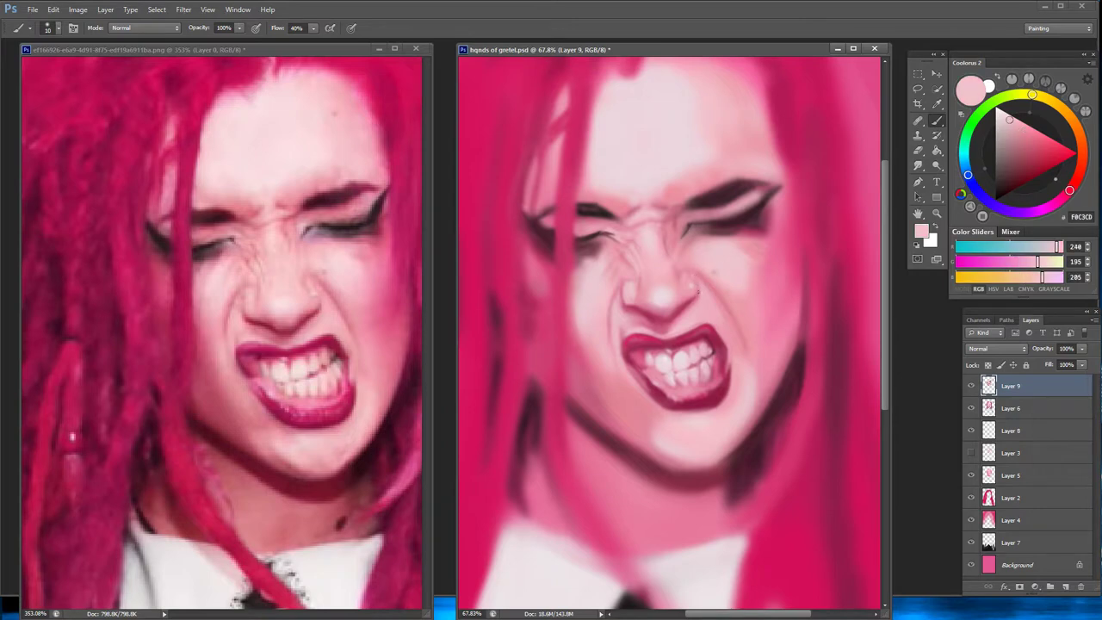
left_click(689, 273, "alt")
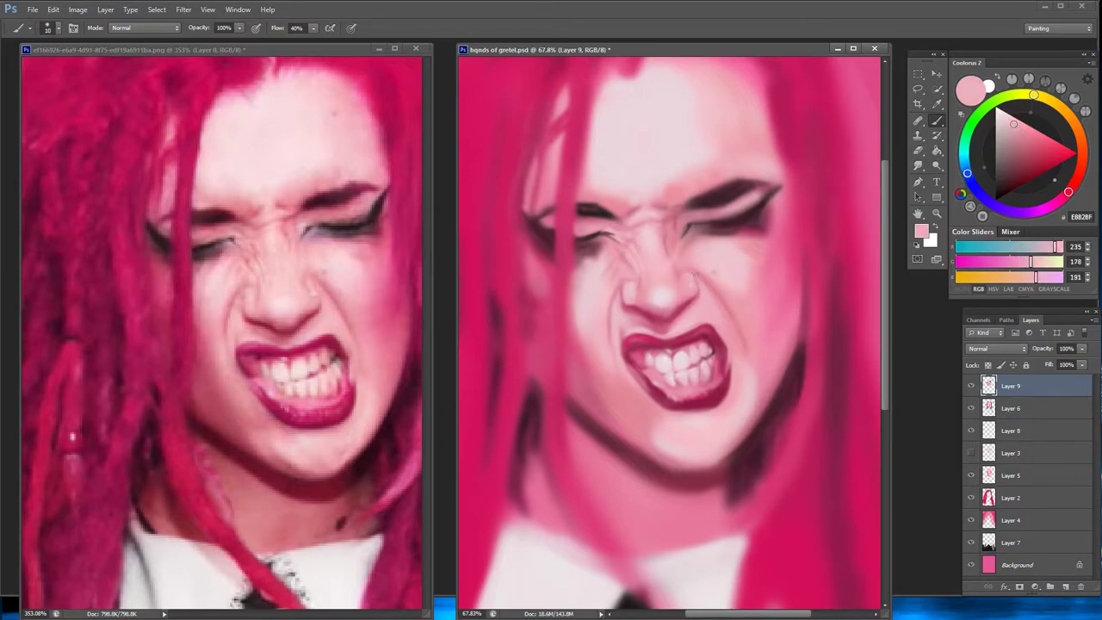
left_click(699, 291, "alt")
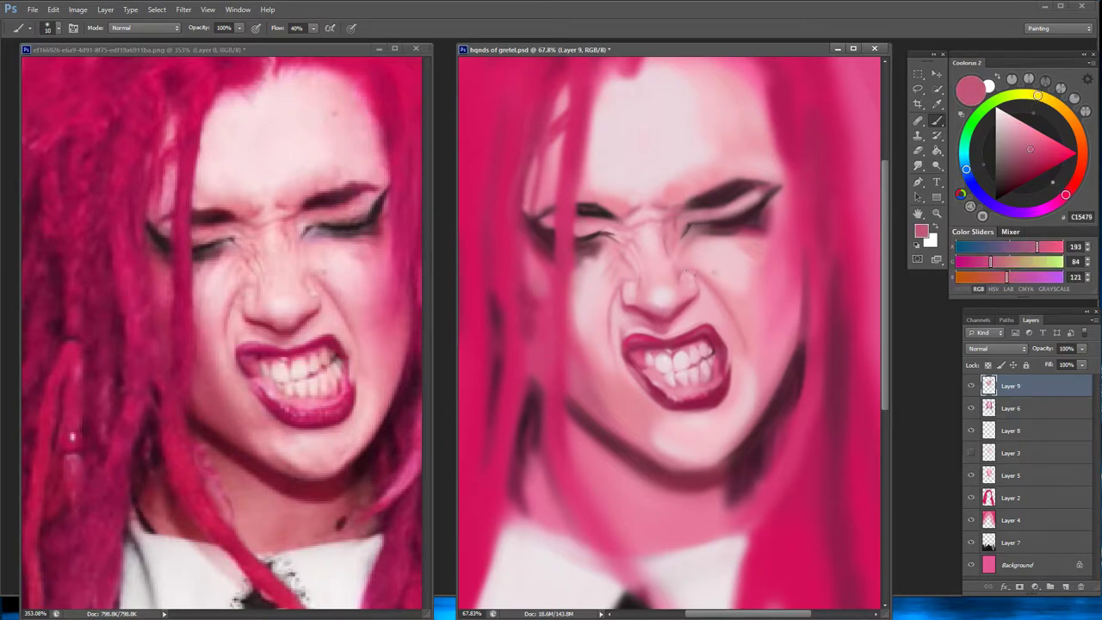
left_click(705, 274, "alt")
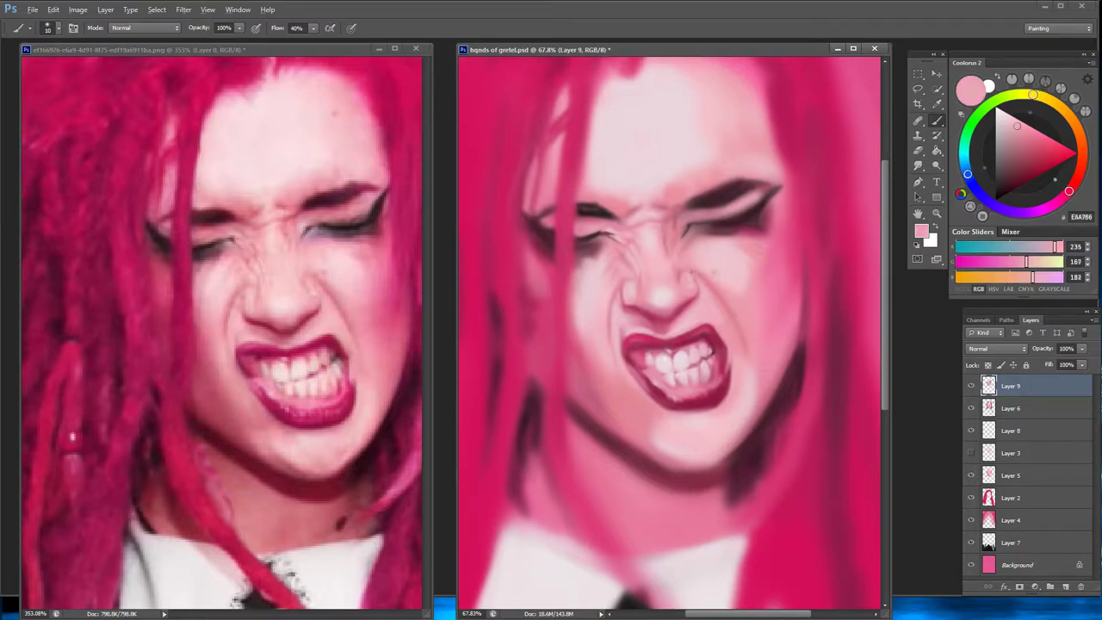
left_click(680, 266, "alt")
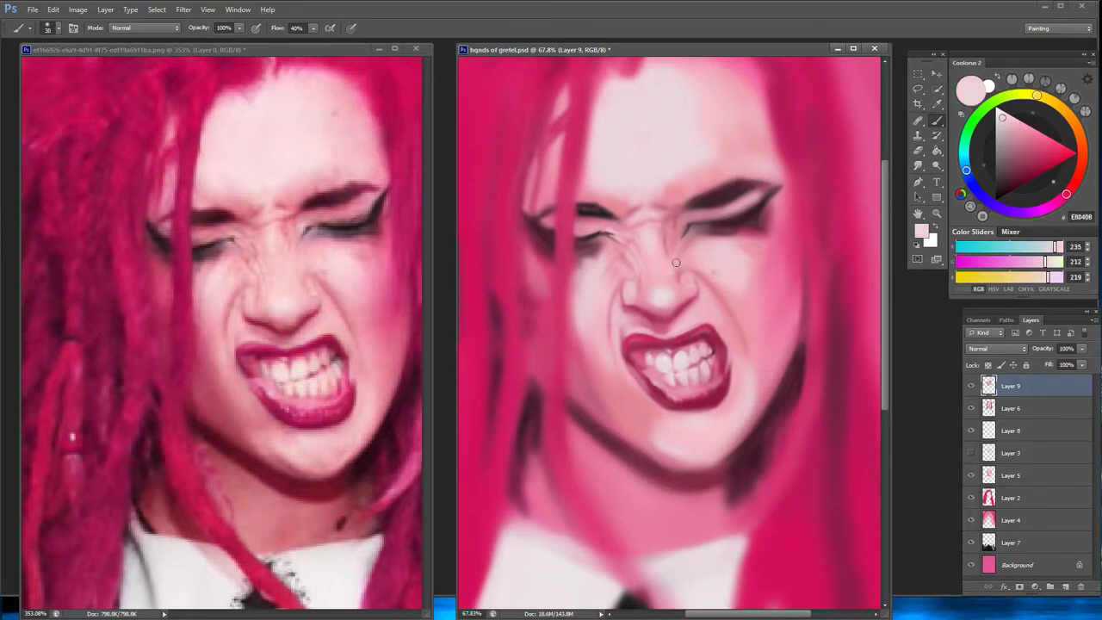
key("bracketright")
key("bracketright")
left_click(669, 265, "alt")
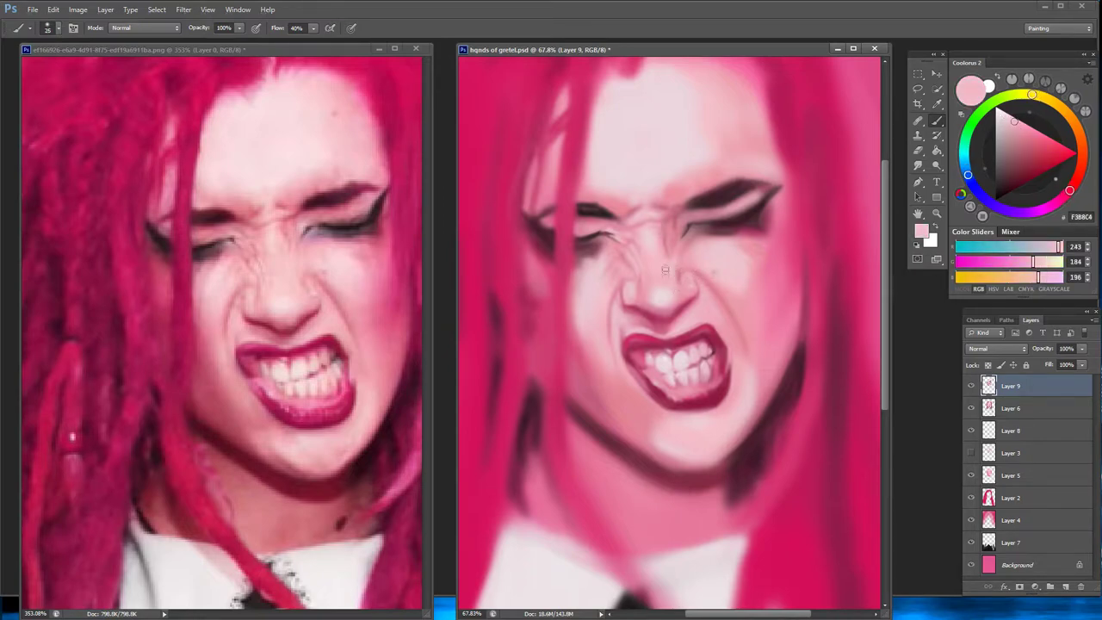
left_click(652, 273, "alt")
left_click(658, 289, "alt")
Paint soft pink skin between the eyes
left_click(677, 277, "alt")
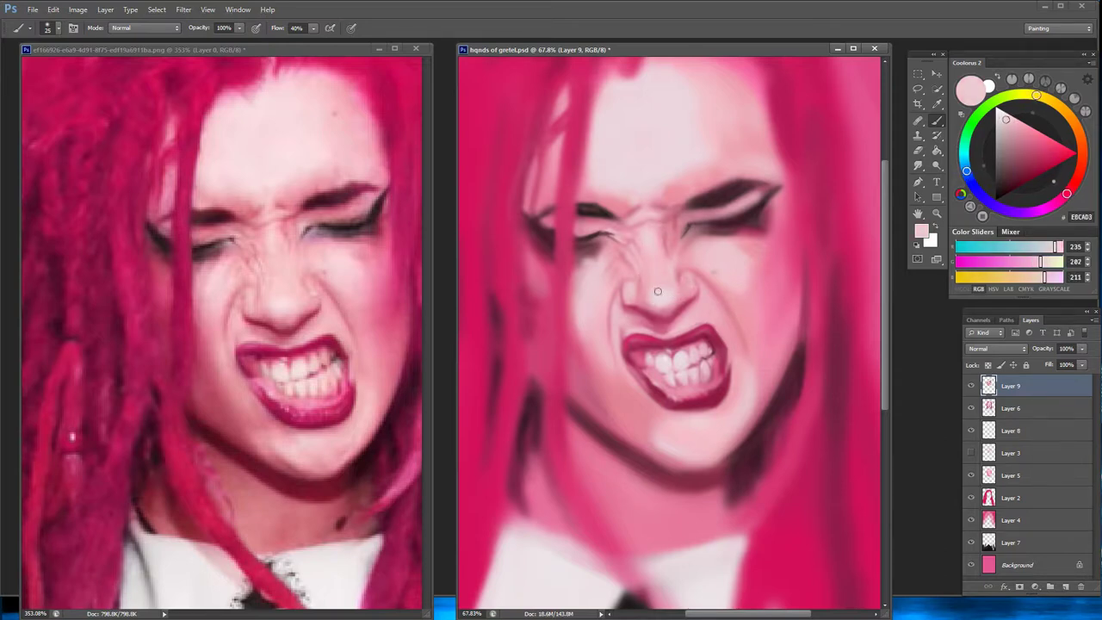
left_click_drag(652, 244, 666, 243)
left_click(711, 229, "alt")
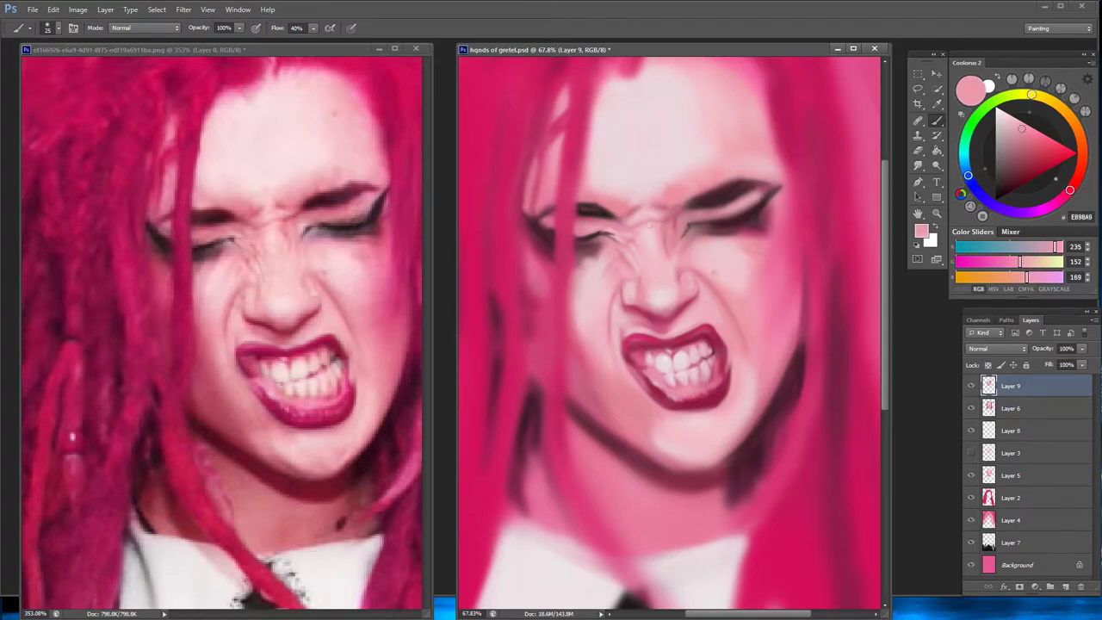
left_click(711, 249, "alt")
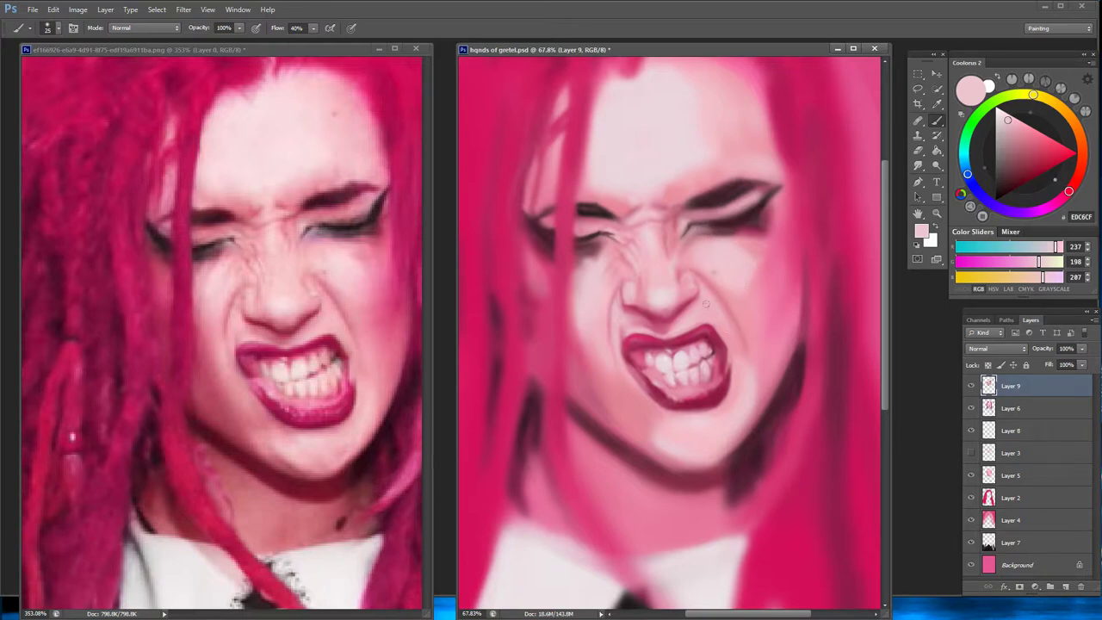
Lighten and smooth the lower-right chin using the sampled chin skin colour
left_click(672, 429, "alt")
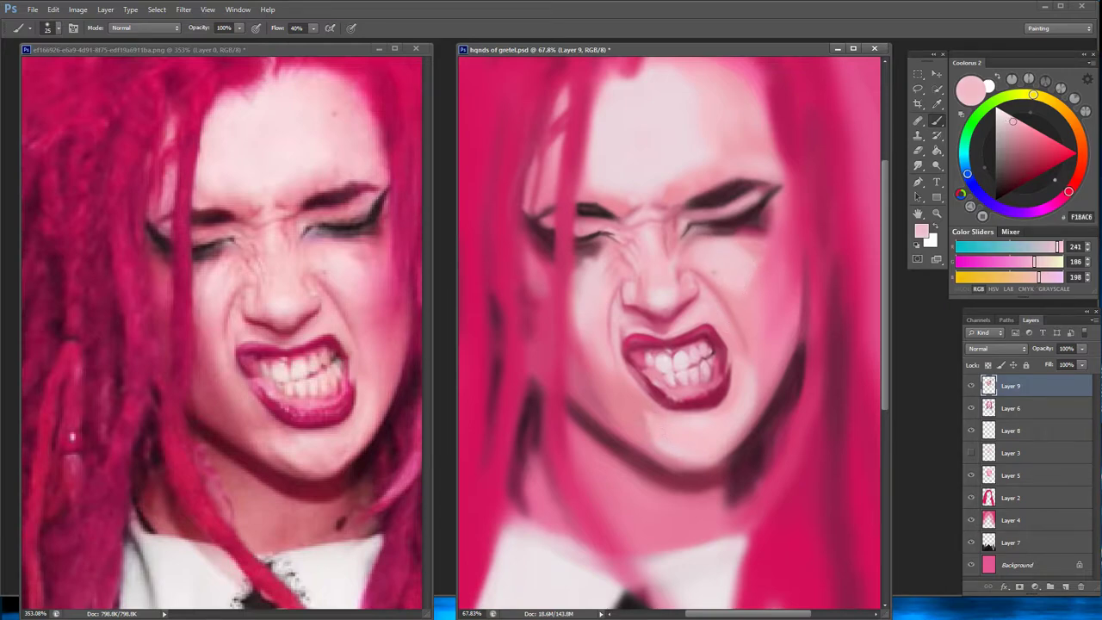
left_click_drag(669, 450, 741, 449)
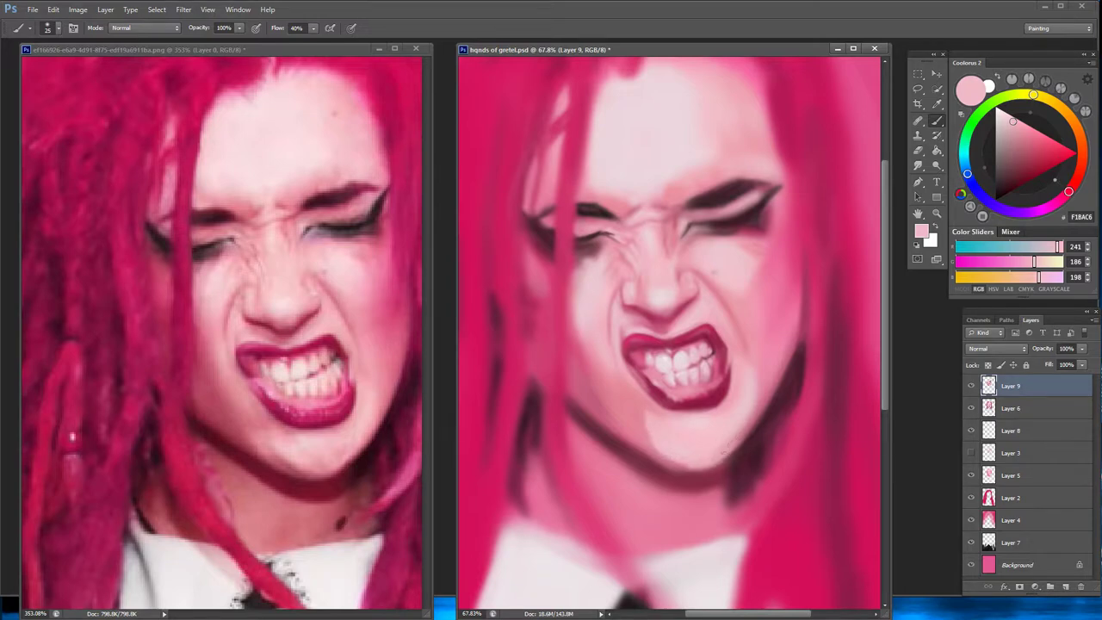
left_click(754, 425, "alt")
left_click(758, 426, "alt")
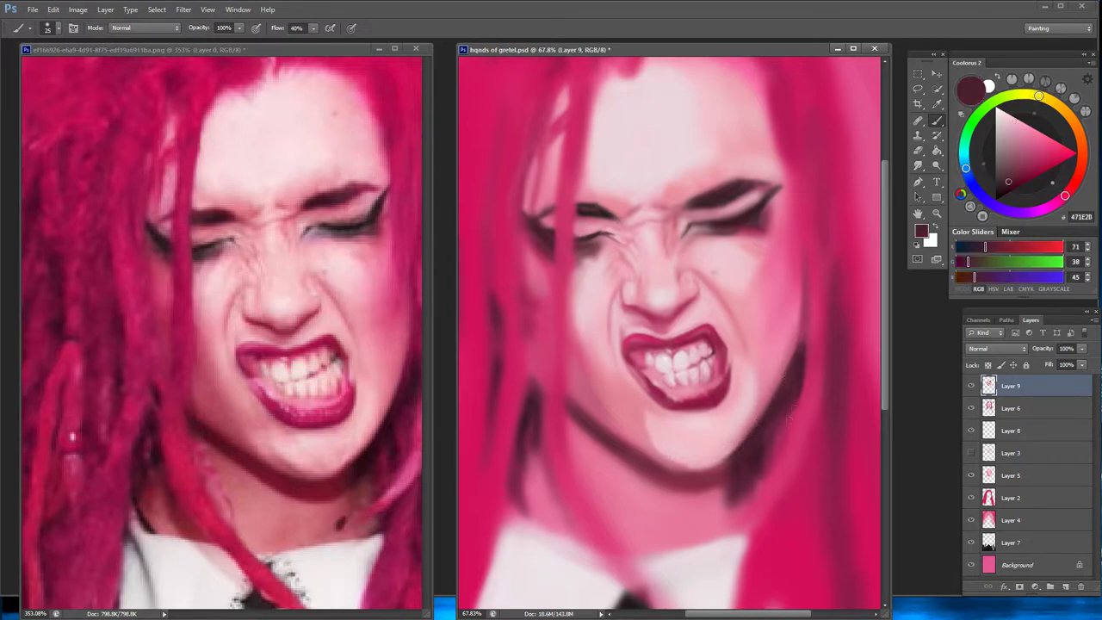
Save the painting over the existing file, confirming the compatibility prompt
left_click(32, 10)
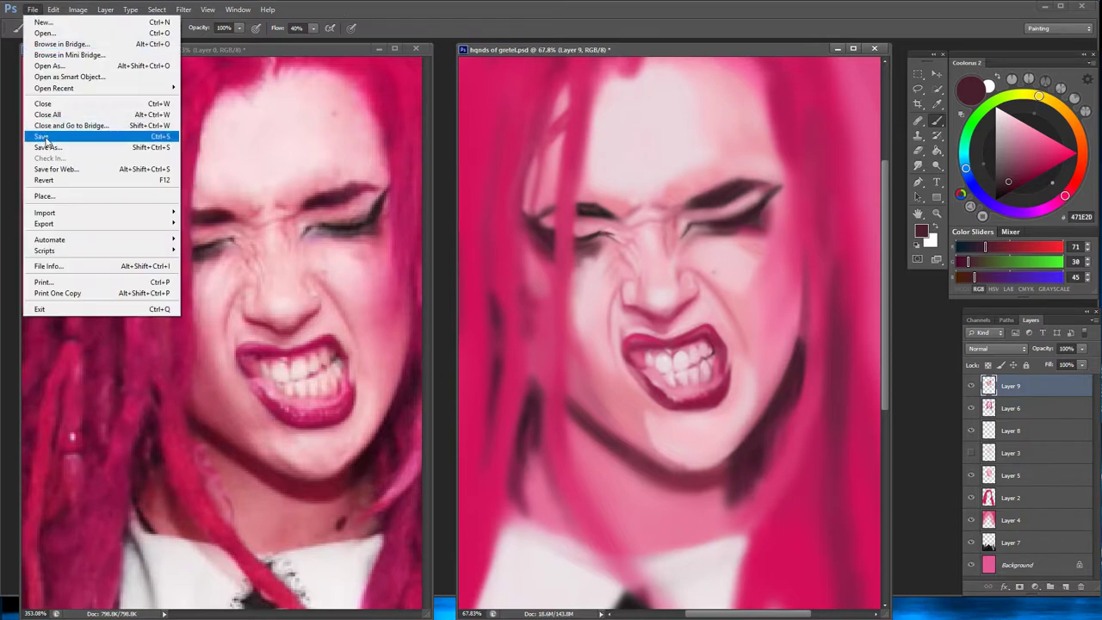
left_click(52, 136)
left_click(695, 288)
left_click(594, 244)
left_click(681, 190)
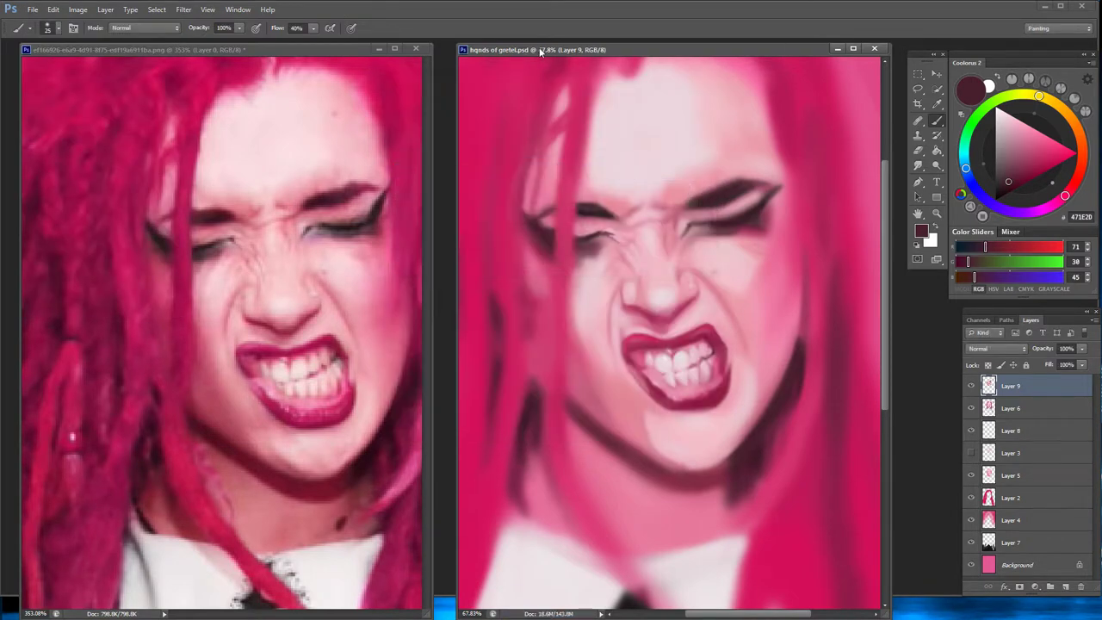
Paint light pink strokes near the eye and sample nearby skin tones
left_click(710, 225, "alt")
mouse_move(699, 238)
left_mouse_down()
mouse_move(761, 239)
mouse_move(744, 233)
left_mouse_up()
left_click(744, 238, "alt")
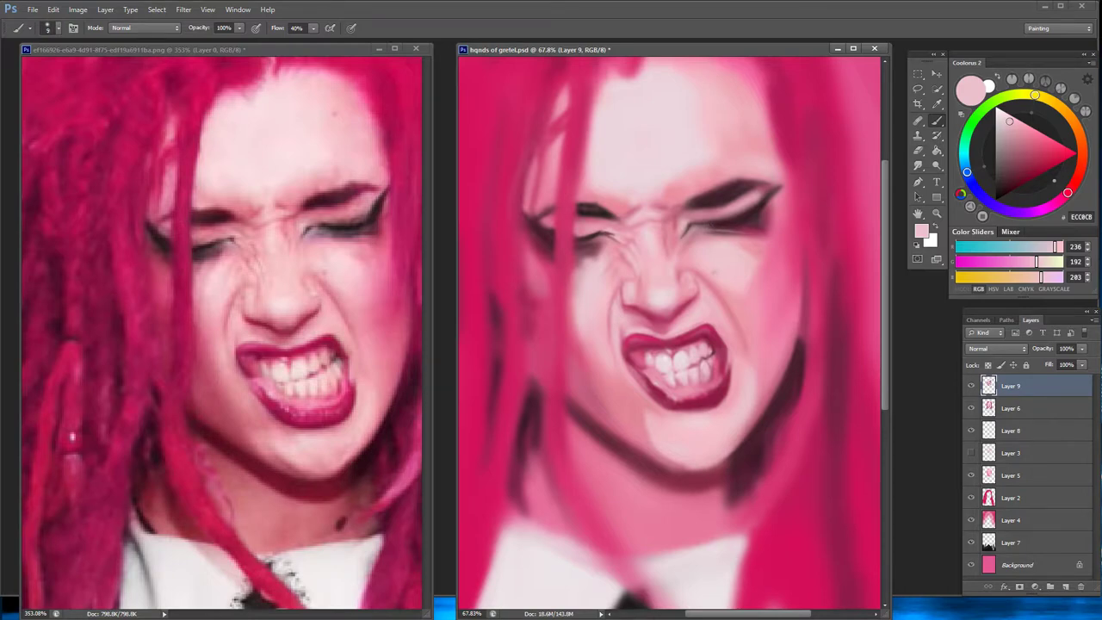
left_click(736, 233, "alt")
left_click(751, 247, "alt")
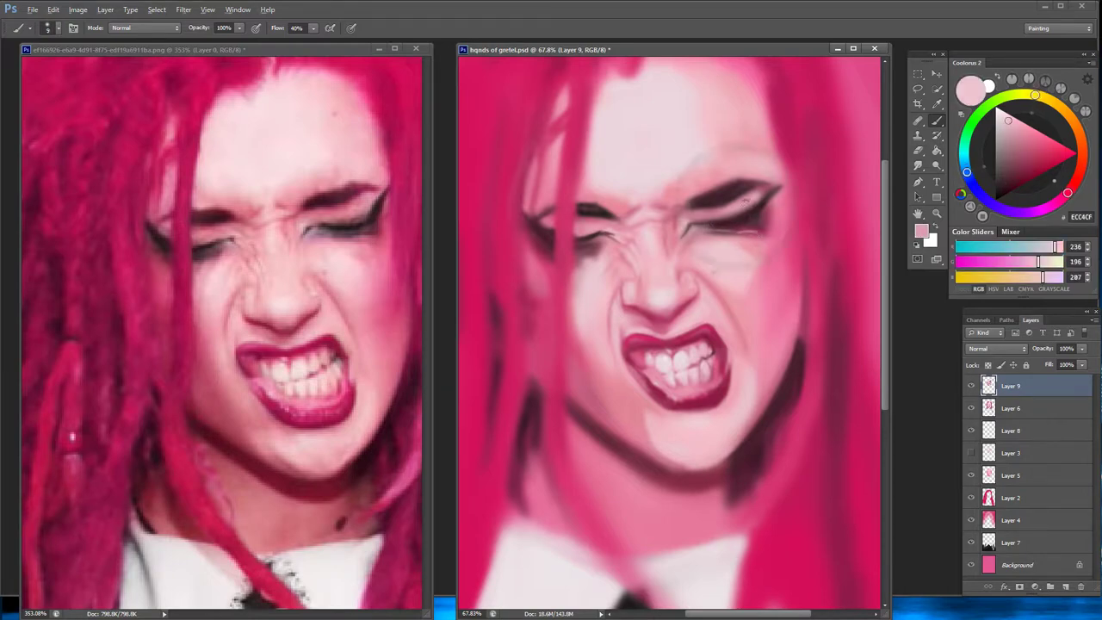
left_click(723, 262, "alt")
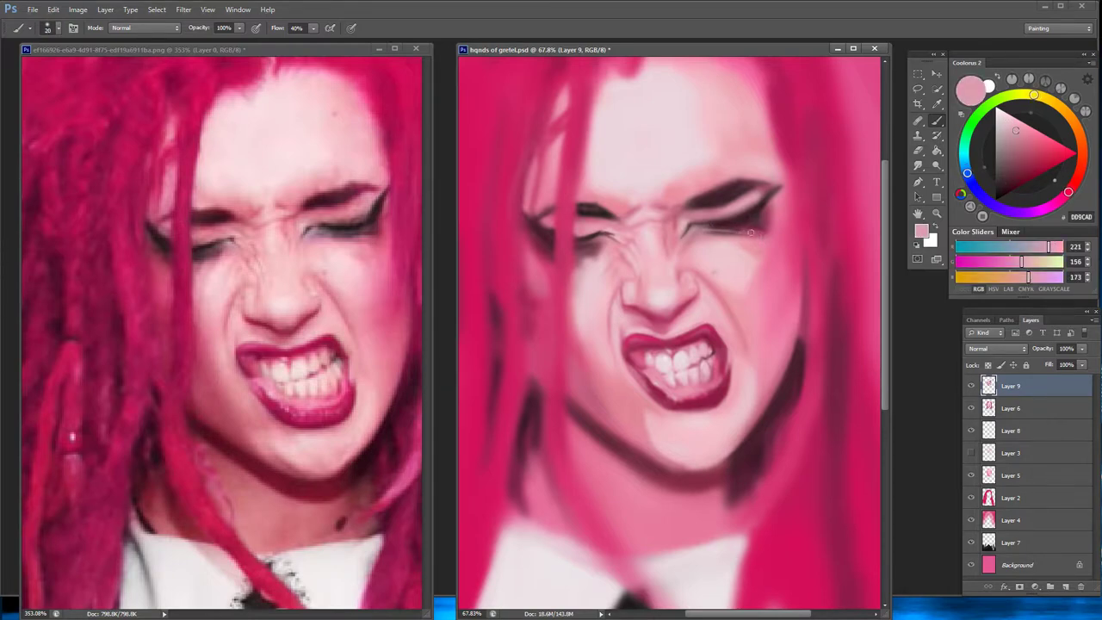
Sample mauve, pink and crimson tones from around the eye
left_click(753, 221, "alt")
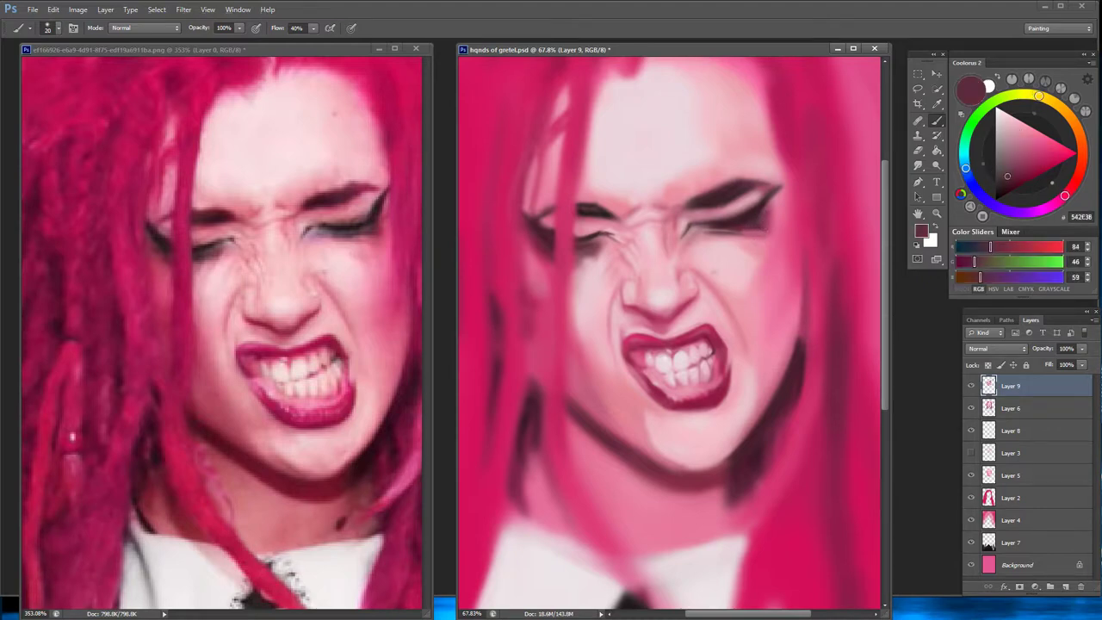
left_click(756, 209, "alt")
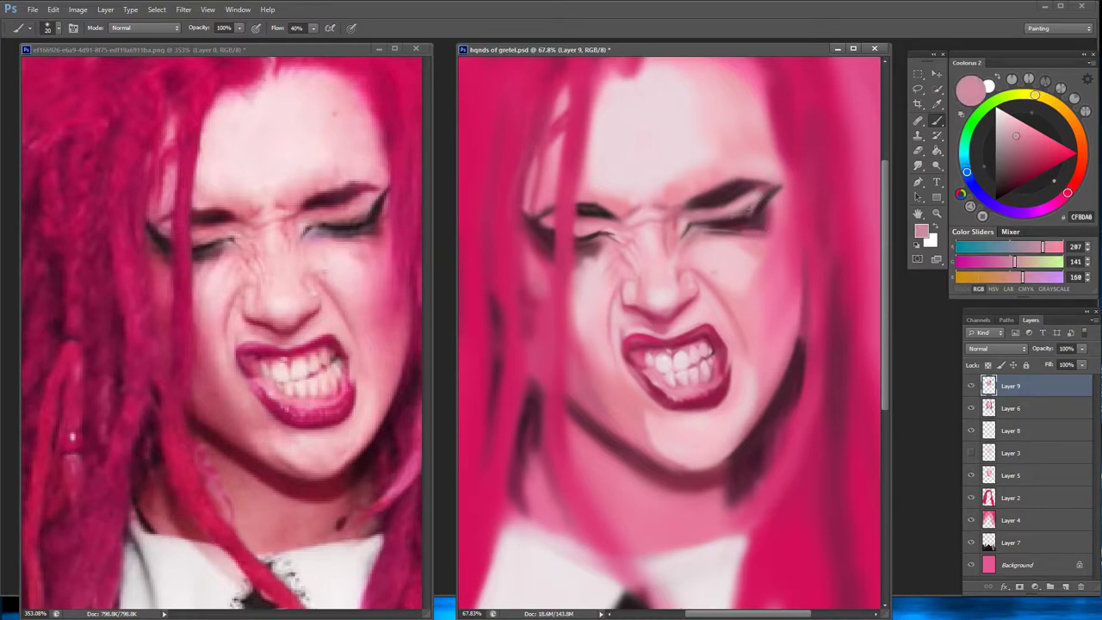
left_click(751, 211, "alt")
left_click(730, 216, "alt")
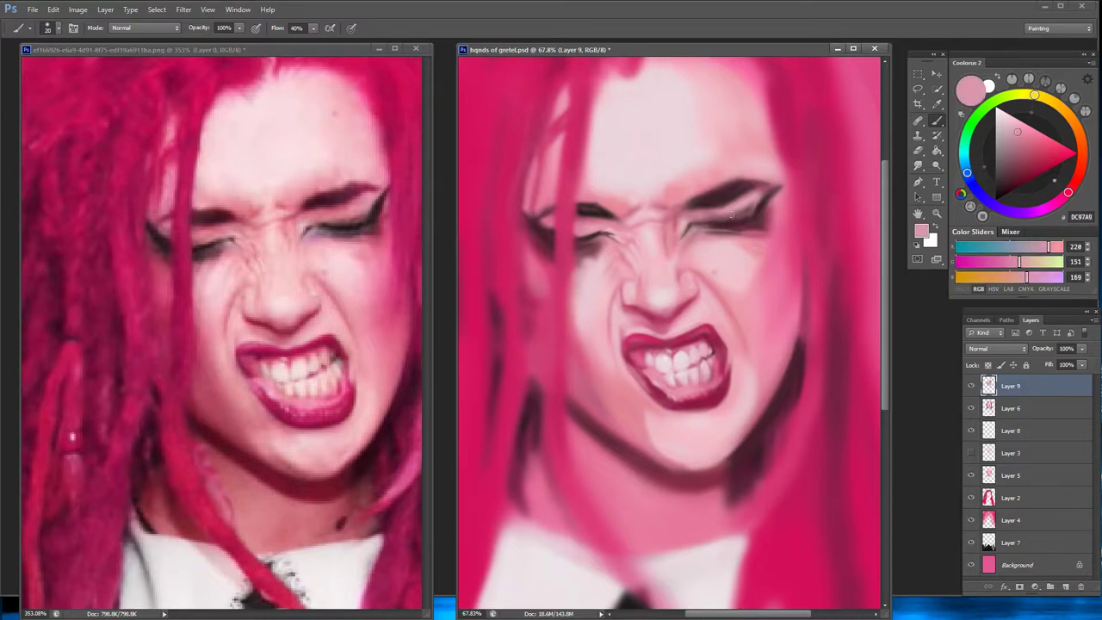
left_click(760, 207, "alt")
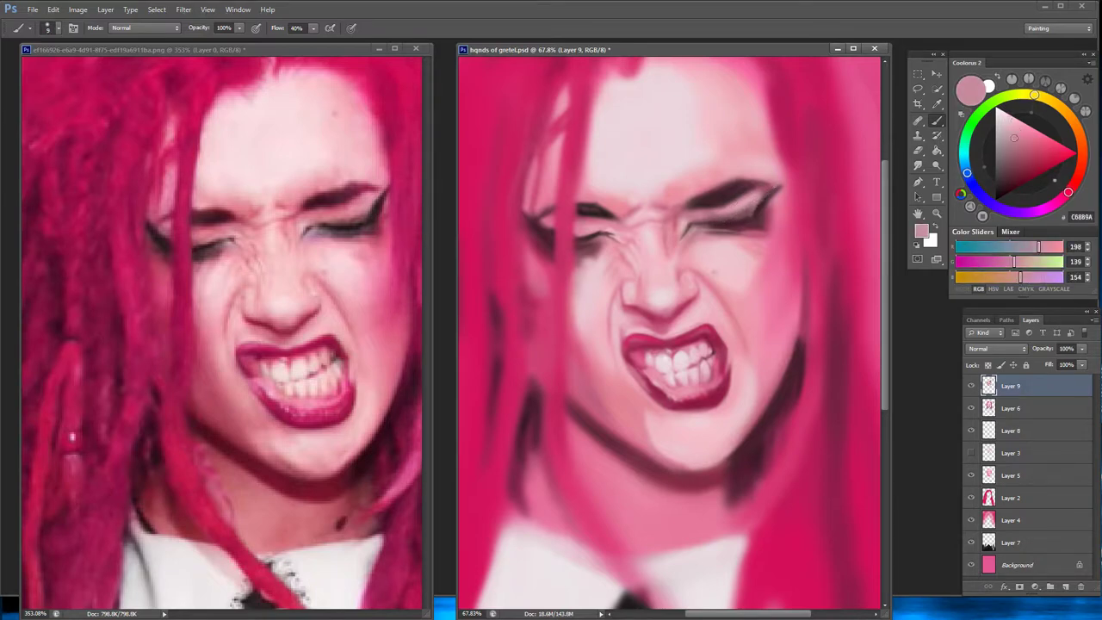
left_click(775, 195, "alt")
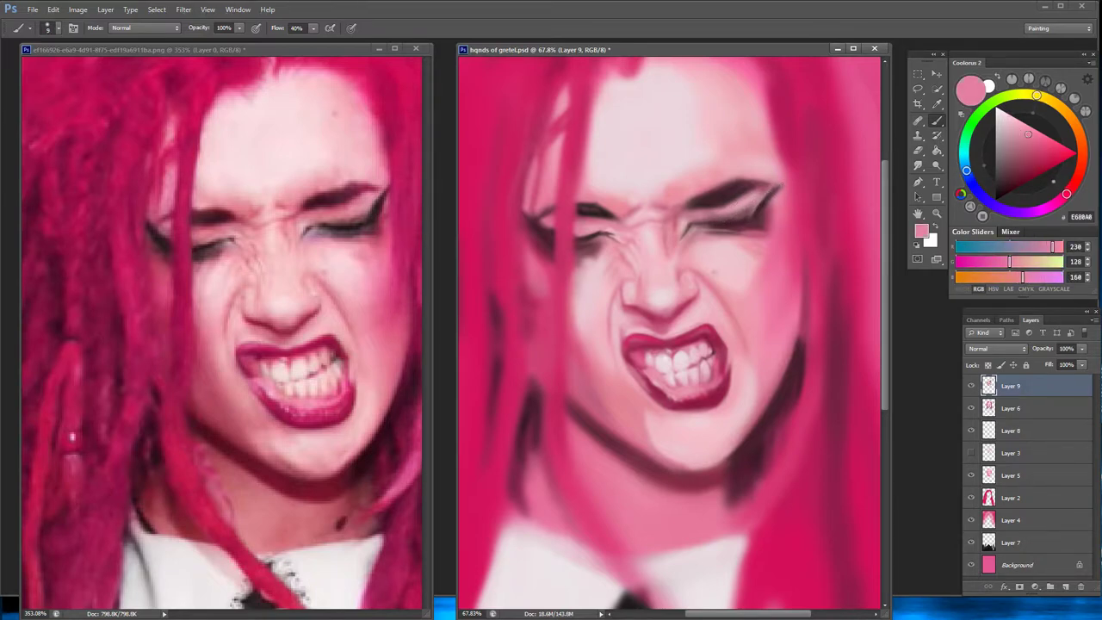
left_click(773, 196, "alt")
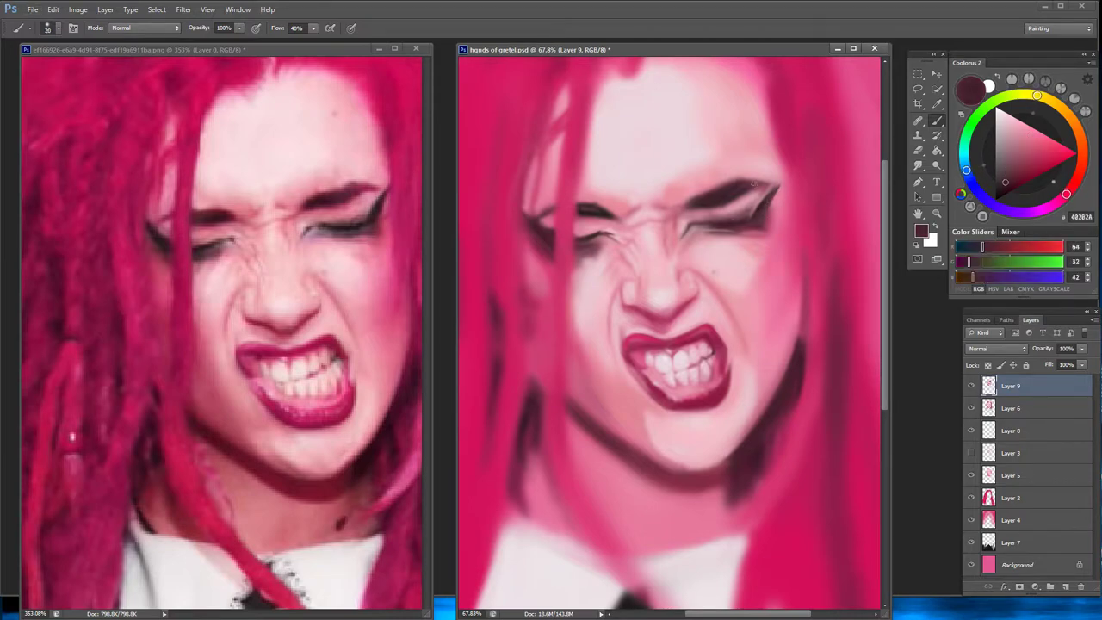
left_click(748, 189, "alt")
left_click(744, 186, "alt")
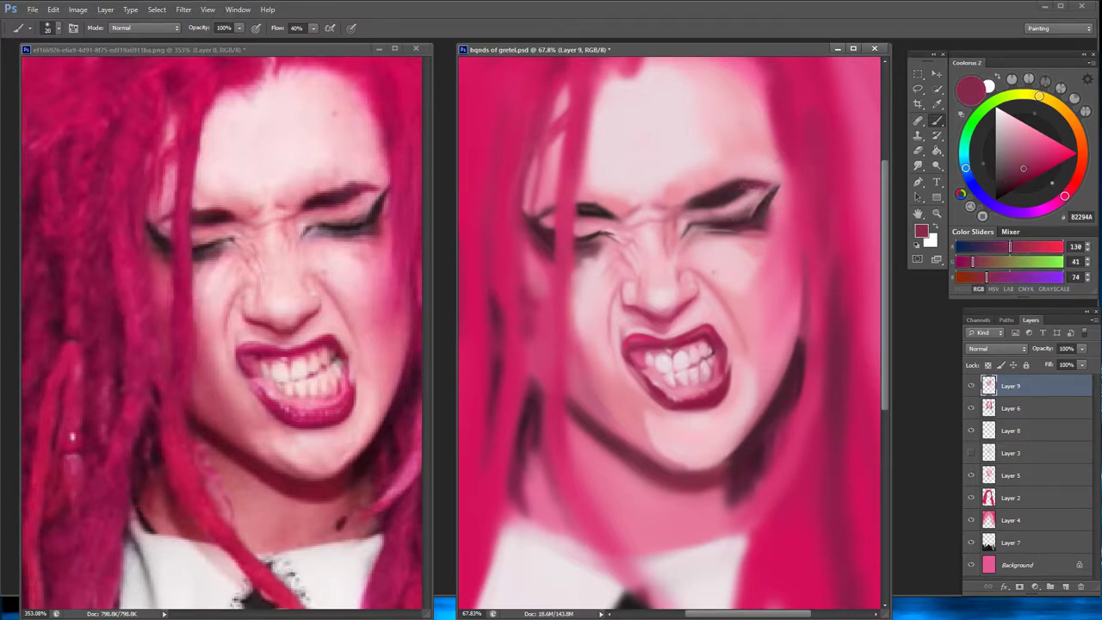
left_click(730, 203, "alt")
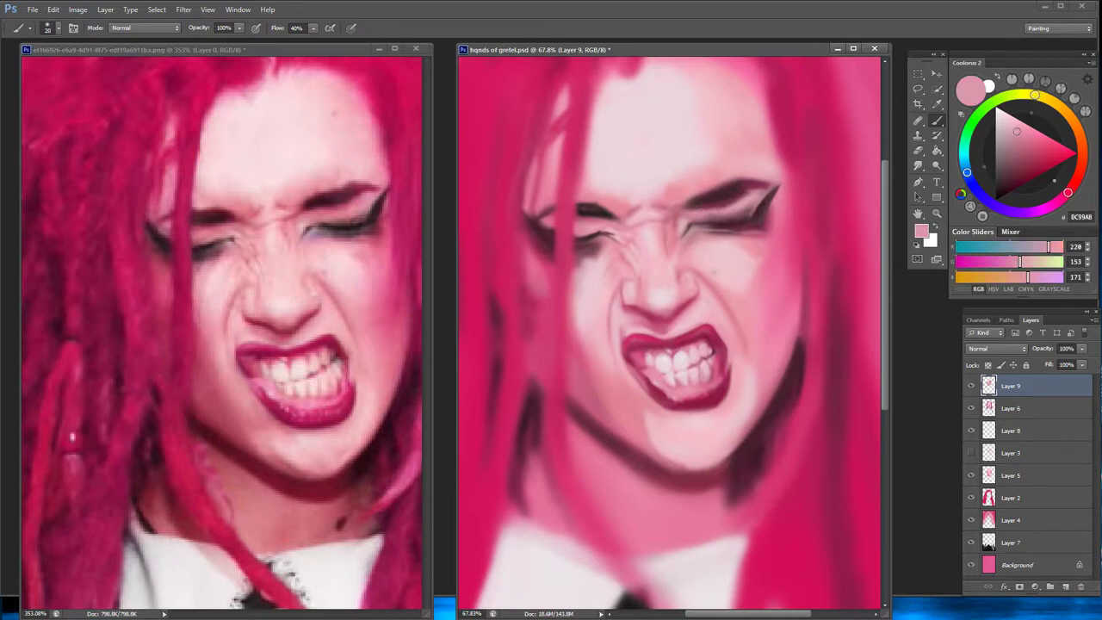
Pick a dark plum from the eye area and shrink the brush for detail
left_click(713, 200, "alt")
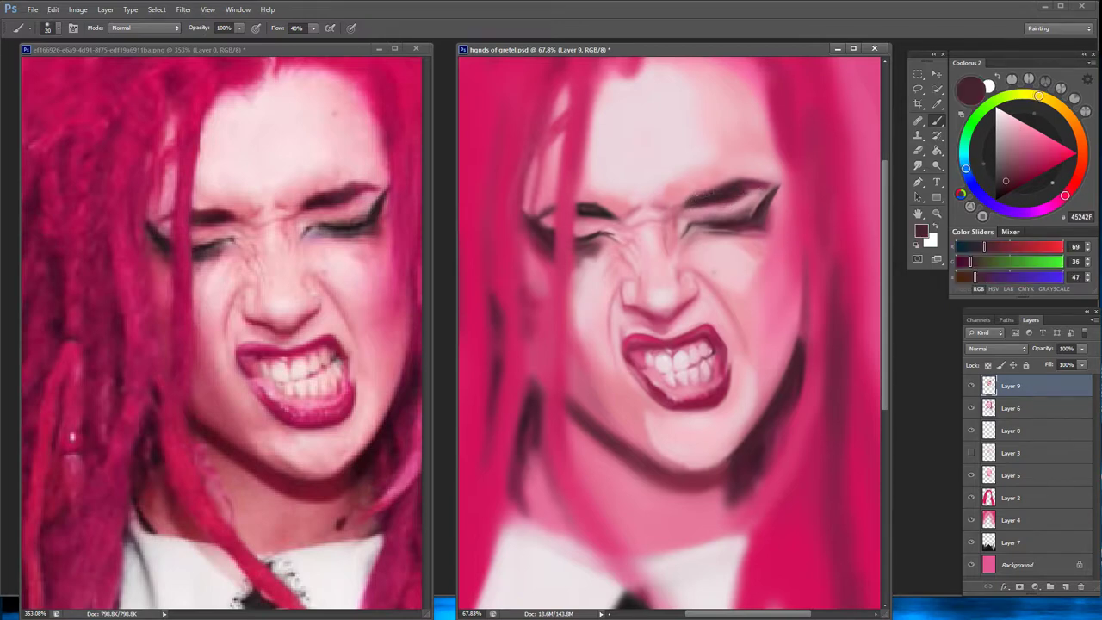
left_click(733, 179, "alt")
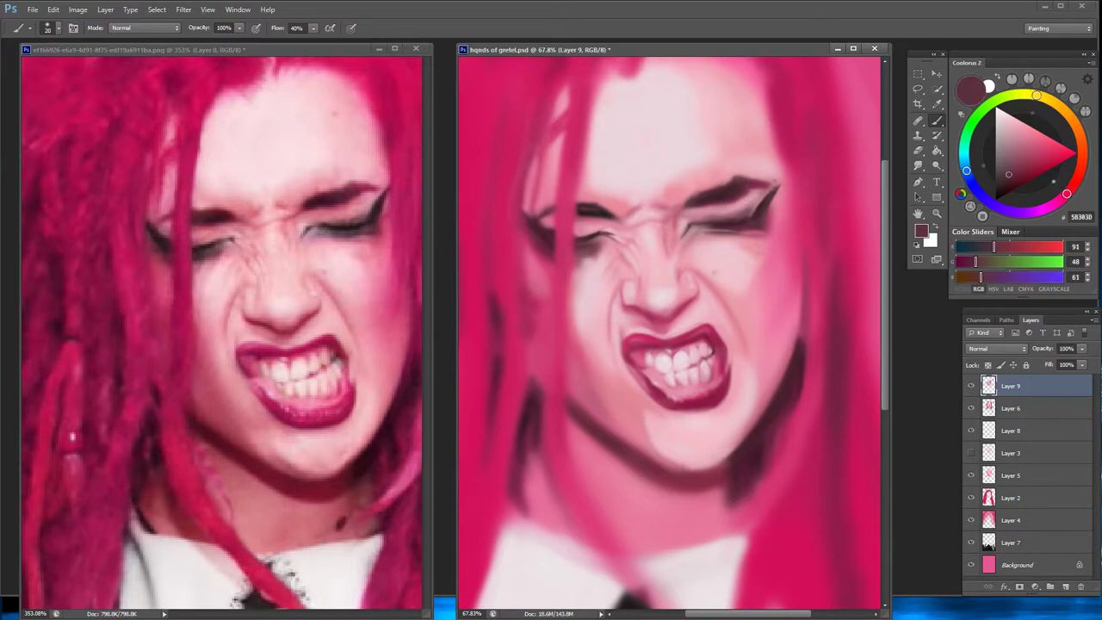
left_click(741, 185, "alt")
key("bracketleft")
key("bracketleft")
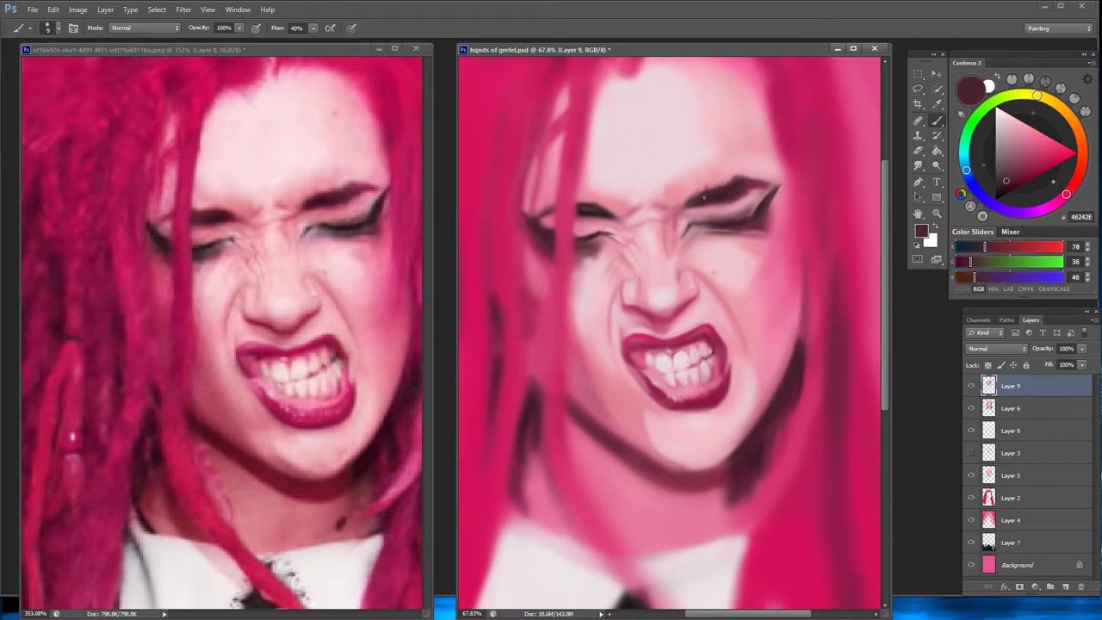
left_click(723, 198, "alt")
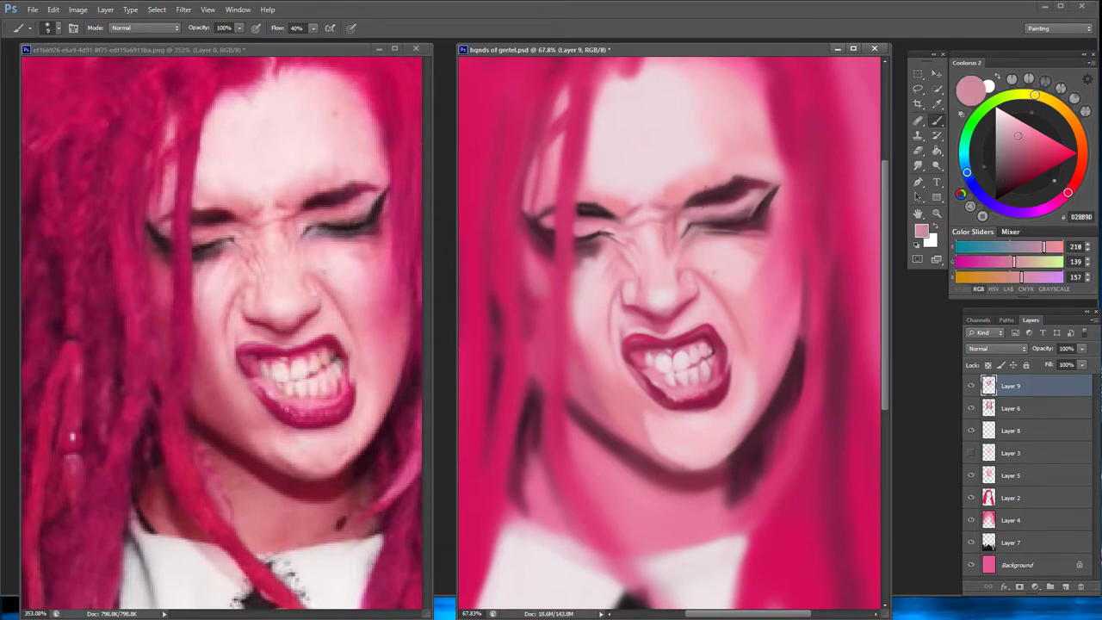
left_click(743, 189, "alt")
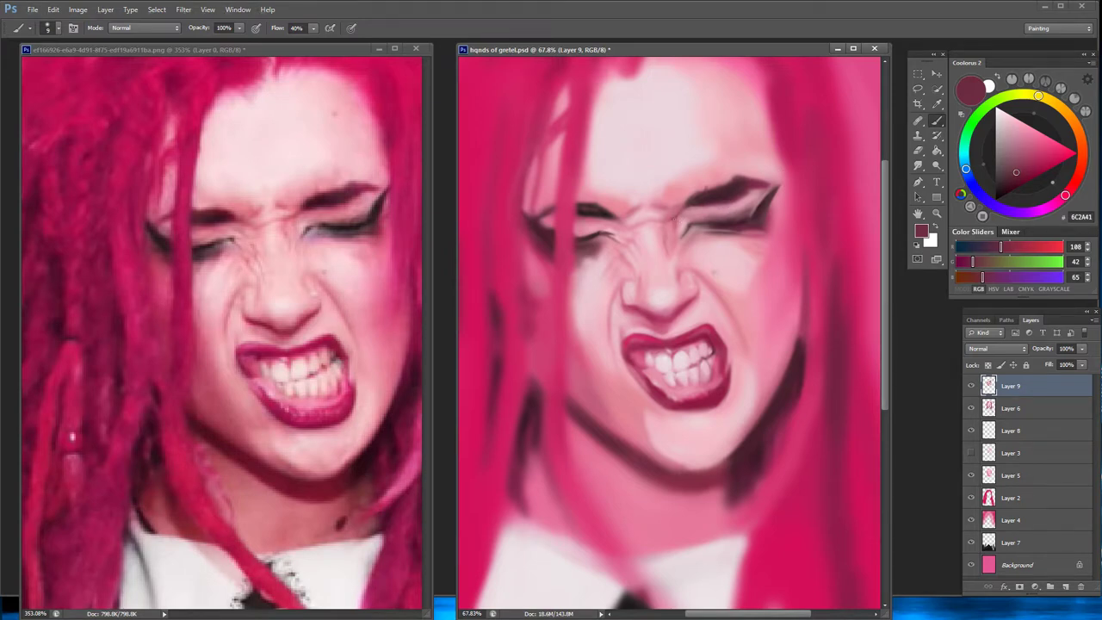
Darken the crease of the left eyebrow with a near-black tone
left_click(639, 228, "alt")
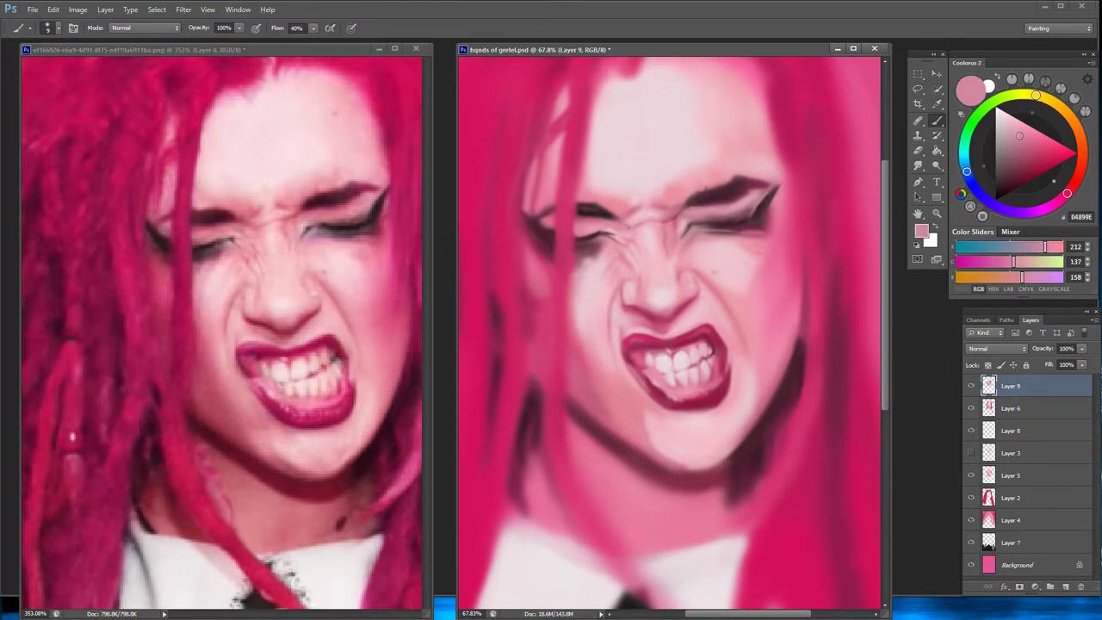
left_click(601, 206, "alt")
mouse_move(599, 205)
left_mouse_down()
mouse_move(627, 217)
mouse_move(600, 255)
left_mouse_up()
left_click(600, 252, "alt")
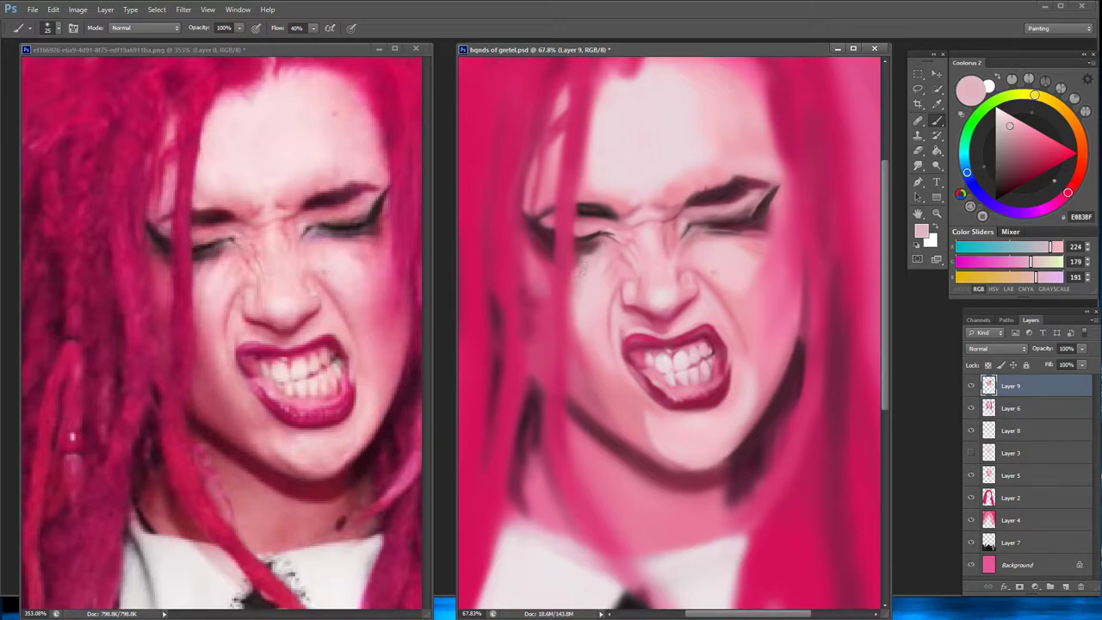
left_click(591, 210, "alt")
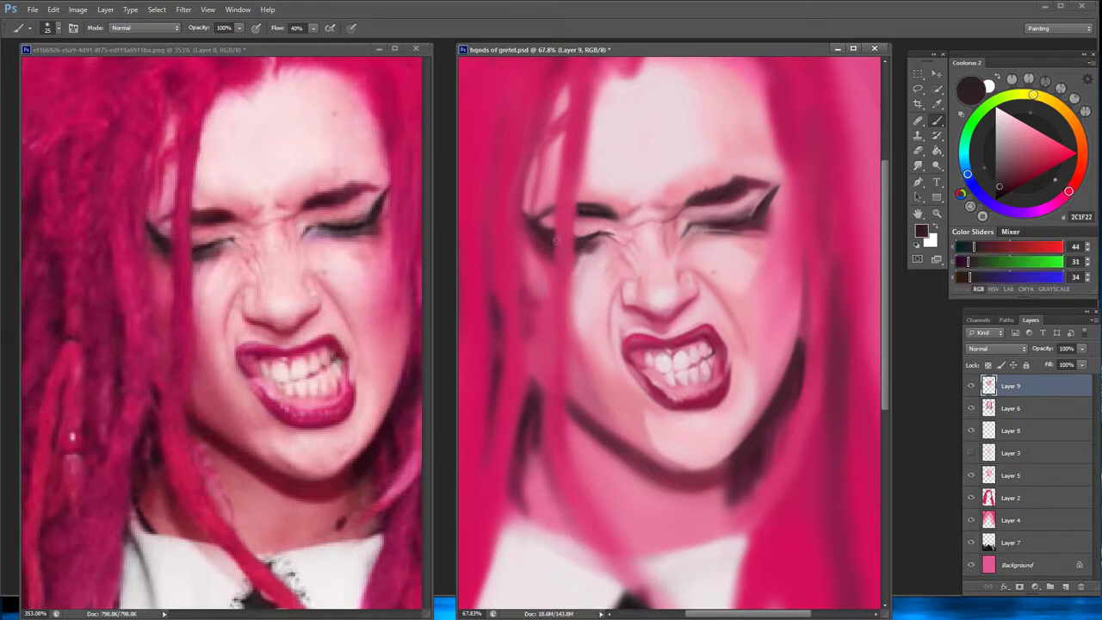
Sample pink and dark wine tones from the hair
left_click(523, 270, "alt")
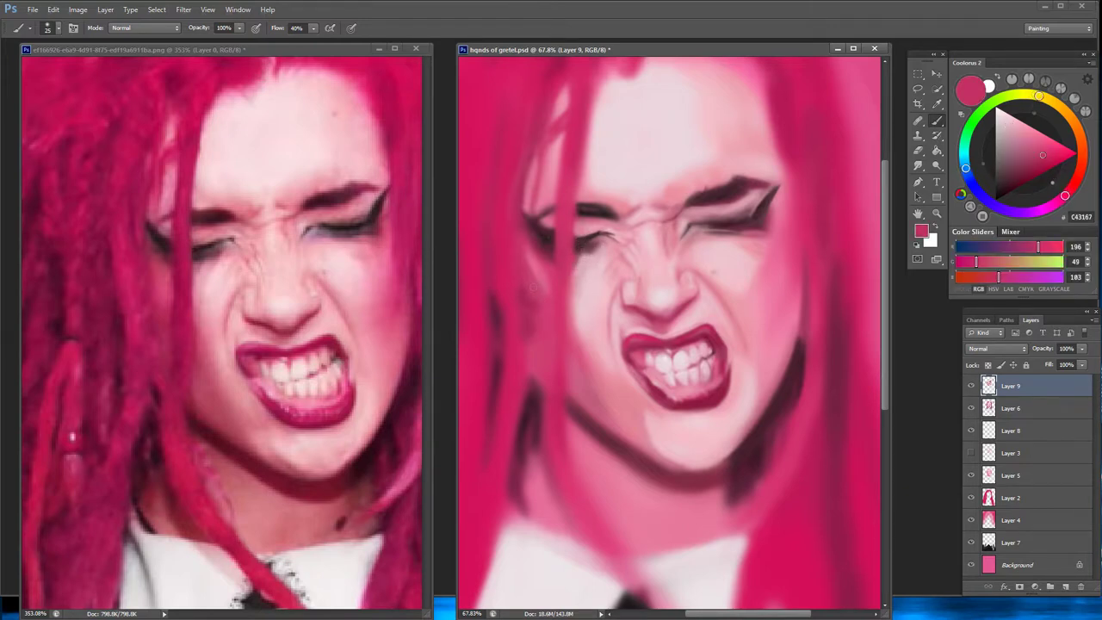
left_click(526, 296, "alt")
left_click(540, 338, "alt")
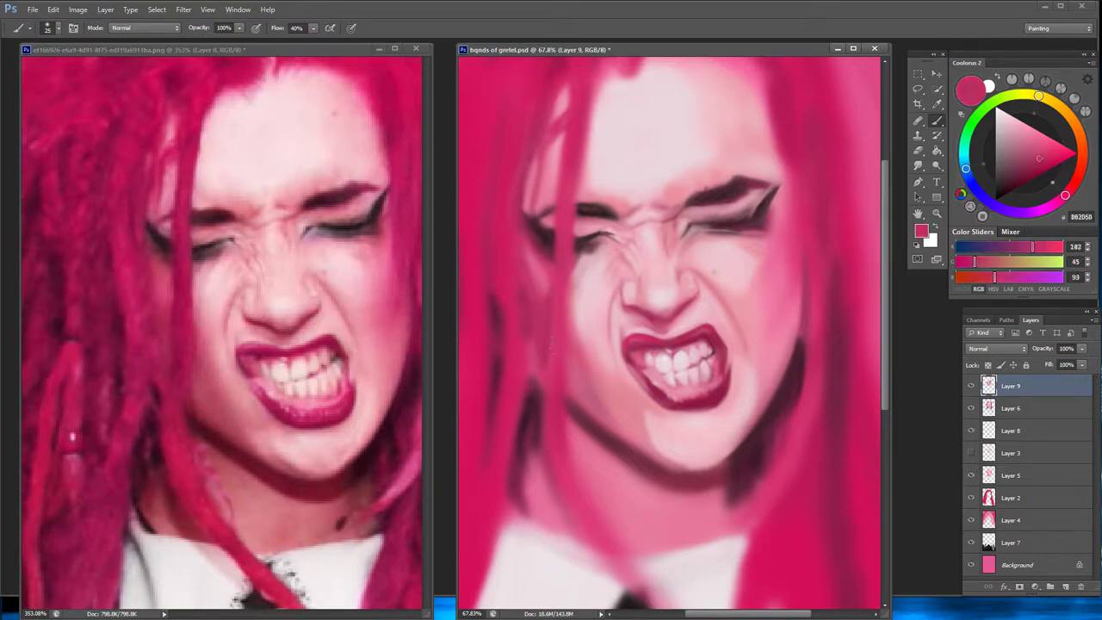
left_click(554, 335, "alt")
left_click(550, 398, "alt")
left_click(513, 385, "alt")
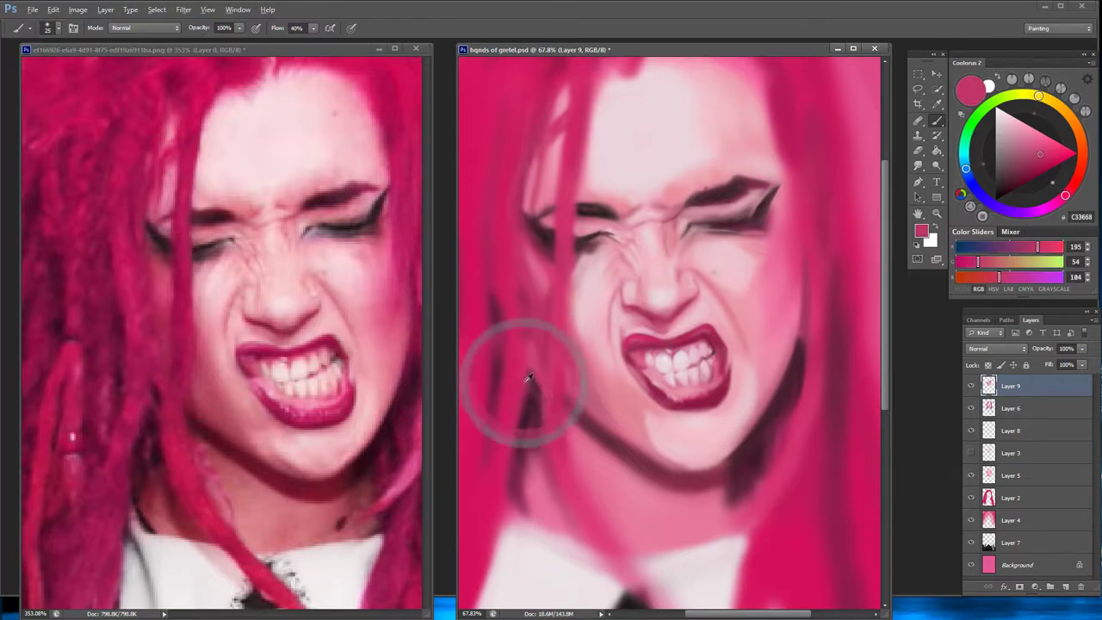
left_click(524, 398, "alt")
Darken the hair strand left of the cheek down to its lower end
mouse_move(523, 403)
left_mouse_down()
mouse_move(520, 485)
mouse_move(523, 461)
left_mouse_up()
left_click(530, 448, "alt")
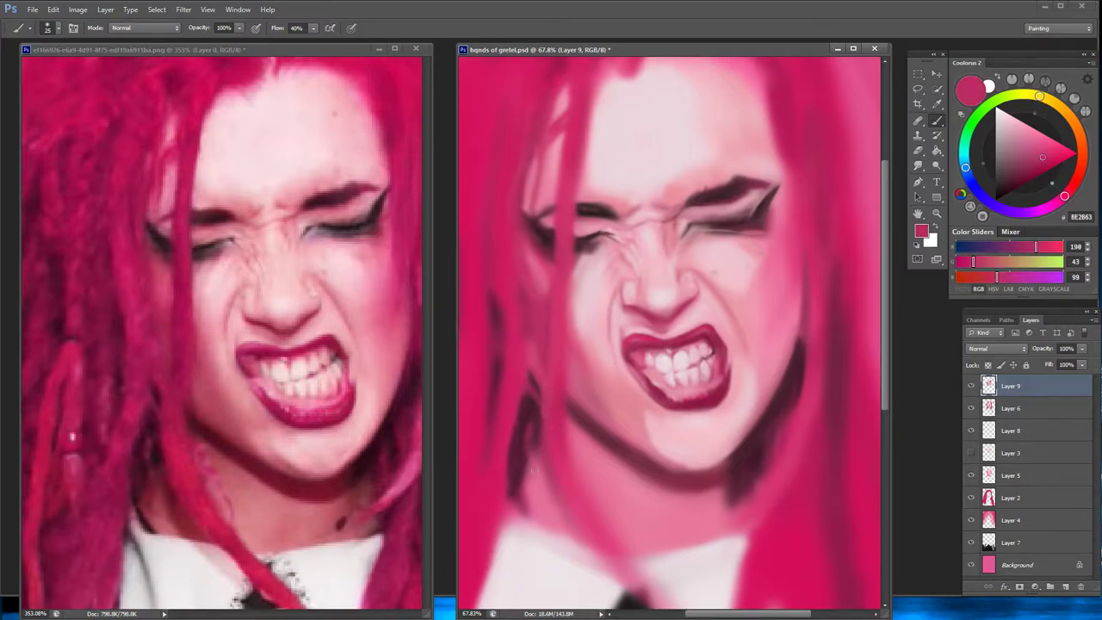
left_click(525, 469, "alt")
left_click(520, 491, "alt")
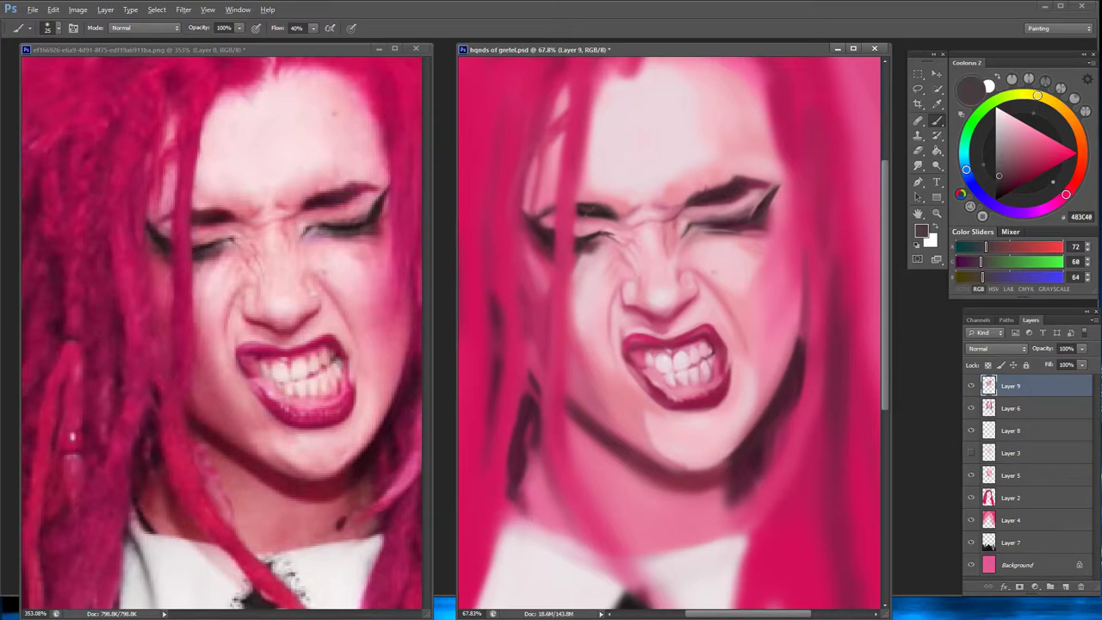
left_click(520, 491, "alt")
left_click_drag(510, 491, 535, 513)
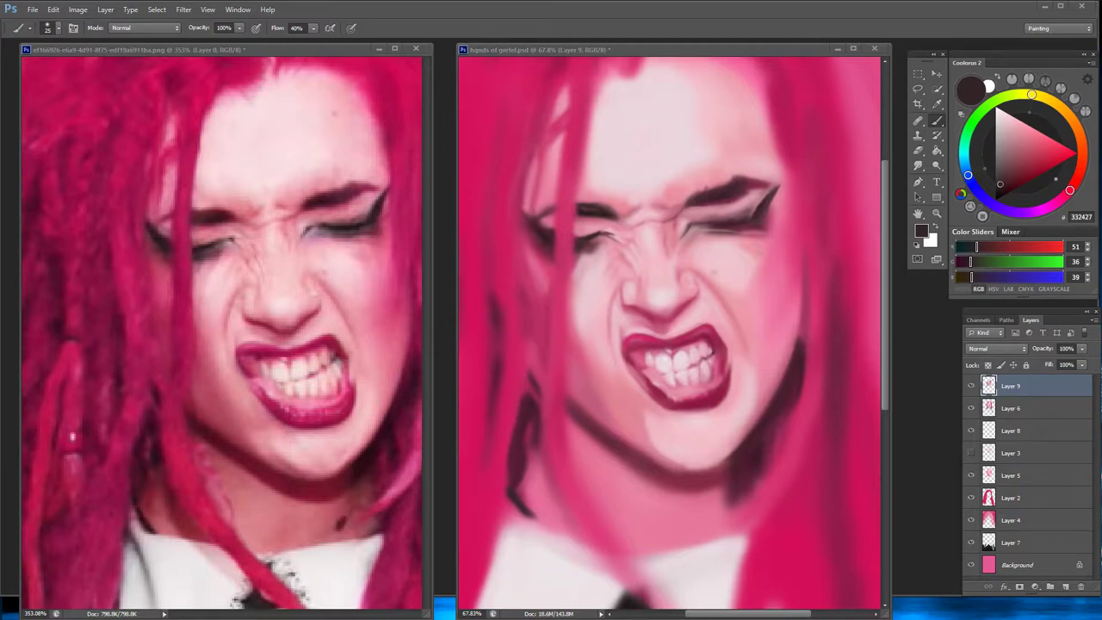
Brighten the chin below the lip, then shade chin and jaw with darker pink
left_click(650, 387, "alt")
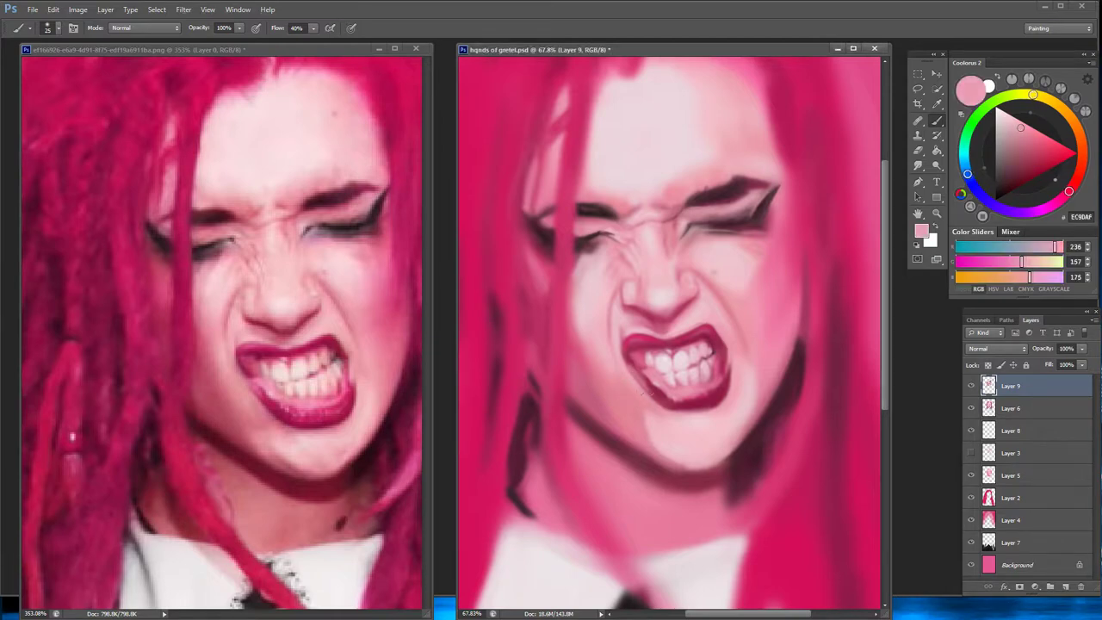
left_click(614, 363, "alt")
mouse_move(634, 389)
left_mouse_down()
mouse_move(642, 412)
mouse_move(616, 372)
mouse_move(650, 442)
left_mouse_up()
left_click(656, 408, "alt")
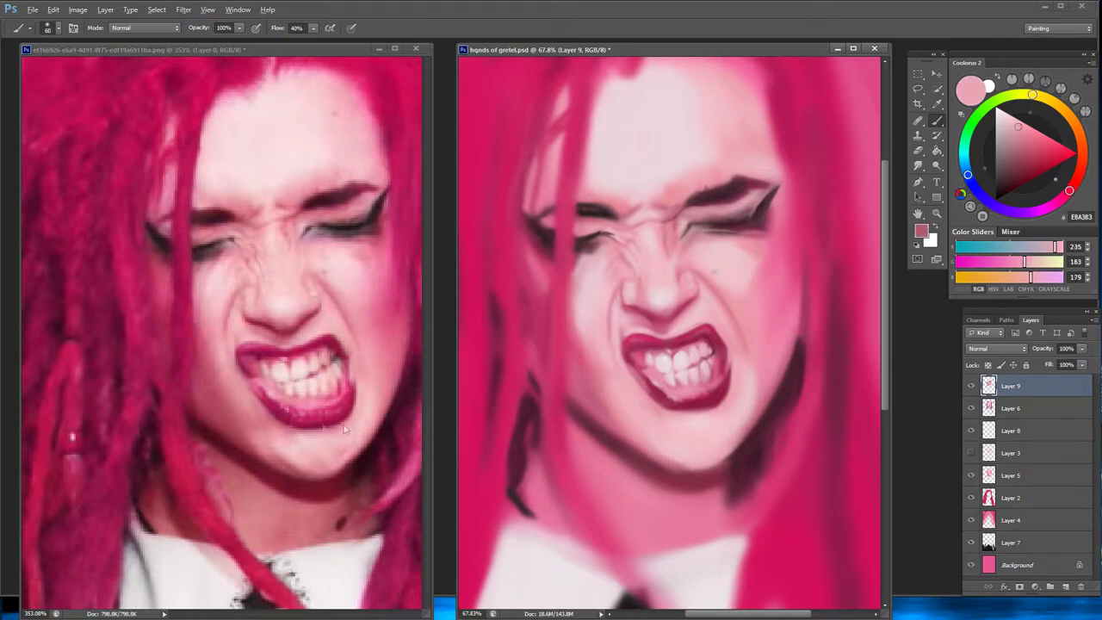
left_click(623, 401, "alt")
left_click_drag(623, 401, 642, 464)
left_click(628, 426, "alt")
Paint a dark stroke along the right jawline
left_click(585, 426, "alt")
left_click(721, 475, "alt")
left_click_drag(721, 475, 746, 475)
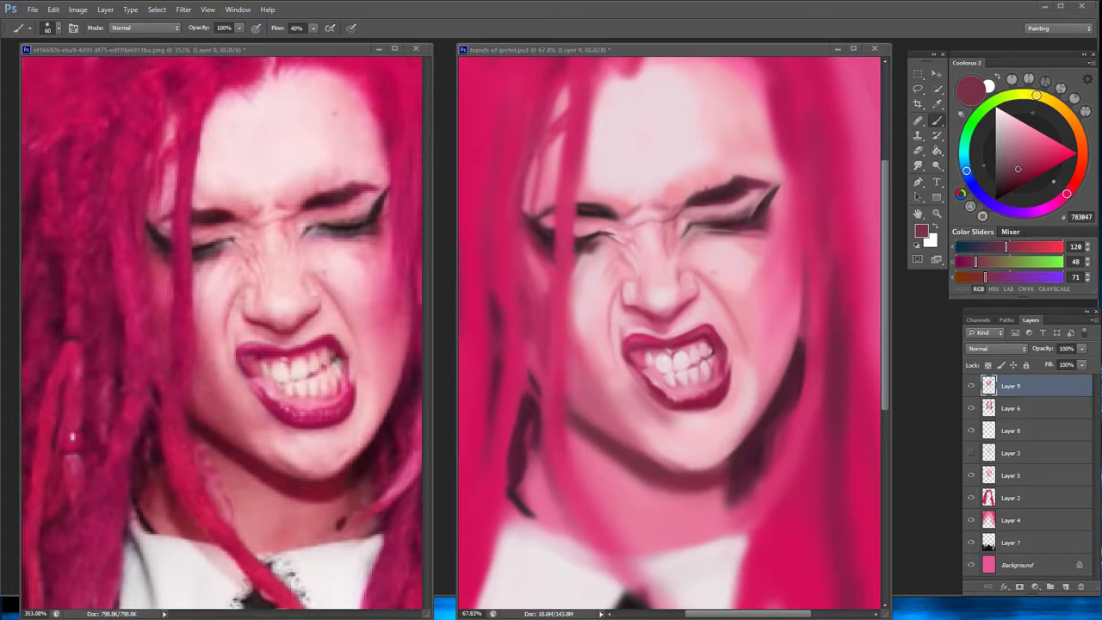
Merge Layer 9 down and lasso the painted face
right_click(1012, 386)
left_click(1016, 455)
left_click(972, 386)
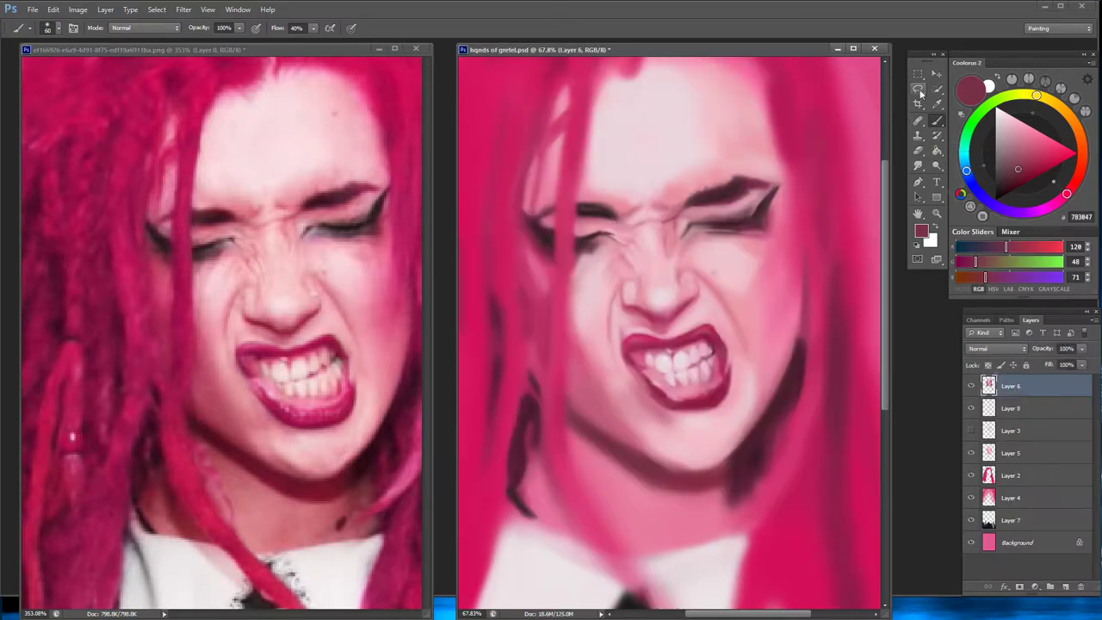
left_click(918, 89)
mouse_move(620, 163)
left_mouse_down()
mouse_move(820, 221)
mouse_move(813, 258)
left_mouse_up()
Tilt the face about 4° and widen it to roughly 104% by 109%, then deselect
key("ctrl+t")
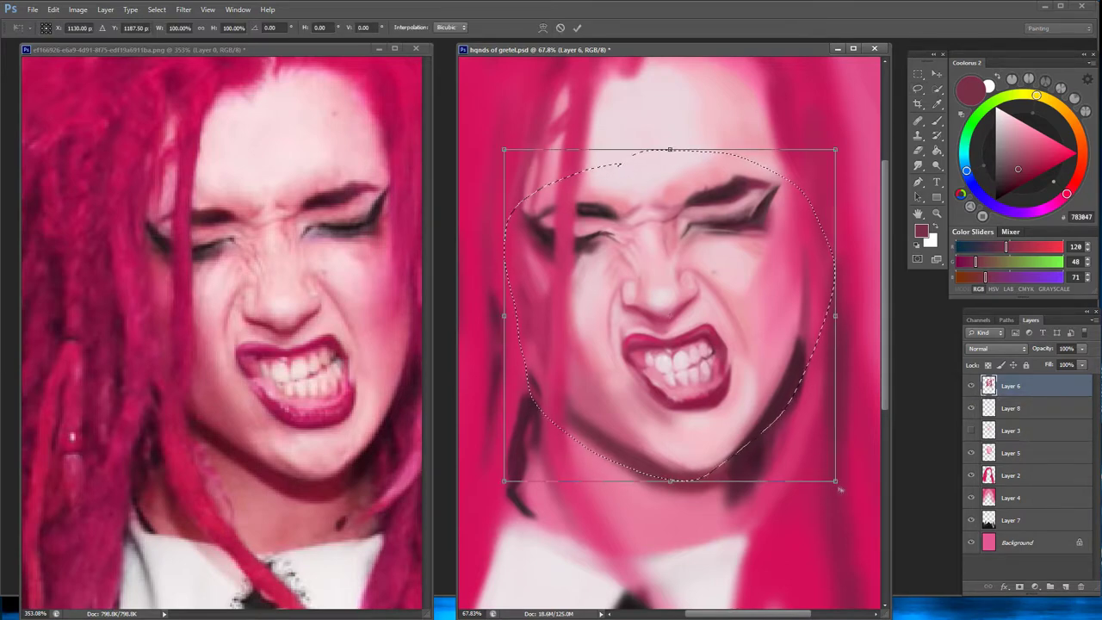
left_click_drag(842, 484, 842, 504)
left_click_drag(835, 149, 840, 141)
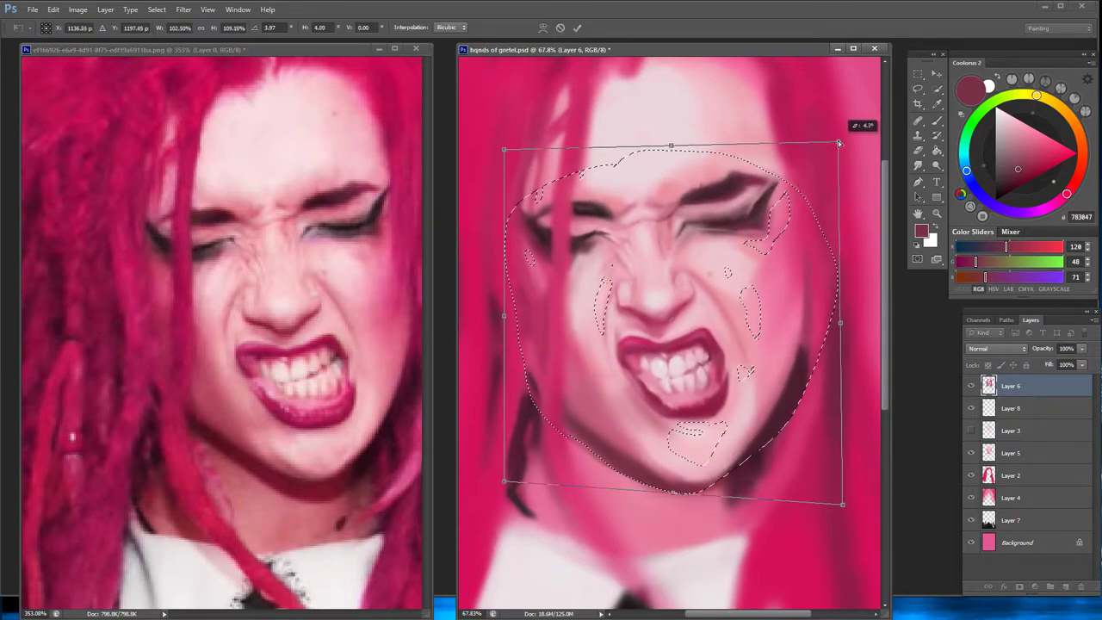
left_click_drag(504, 316, 498, 316)
left_click_drag(735, 304, 738, 308)
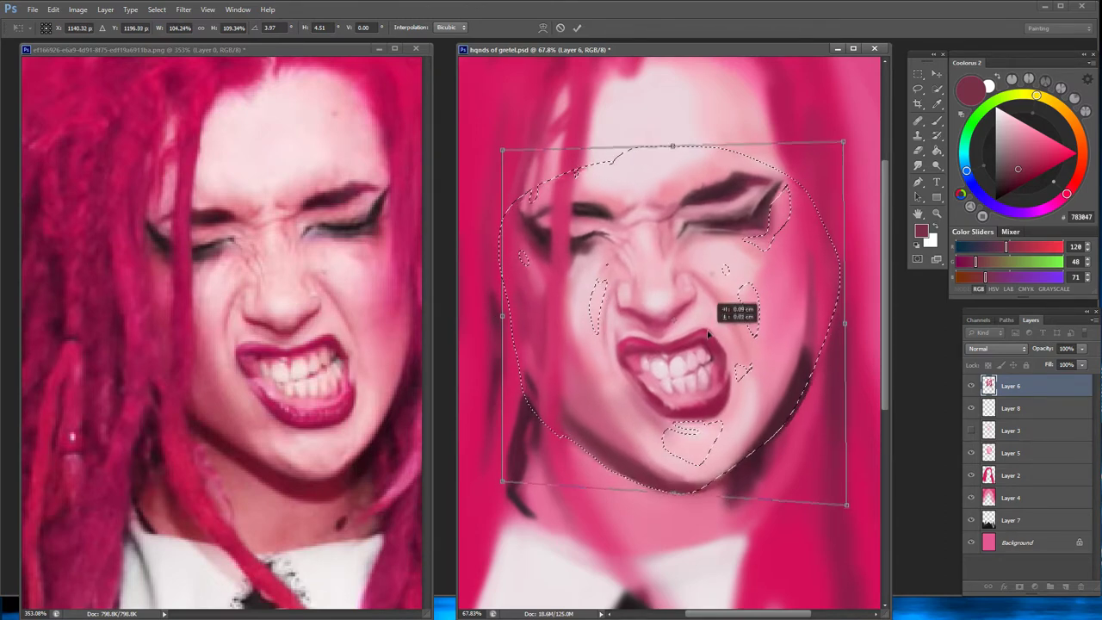
key("Return")
key("m")
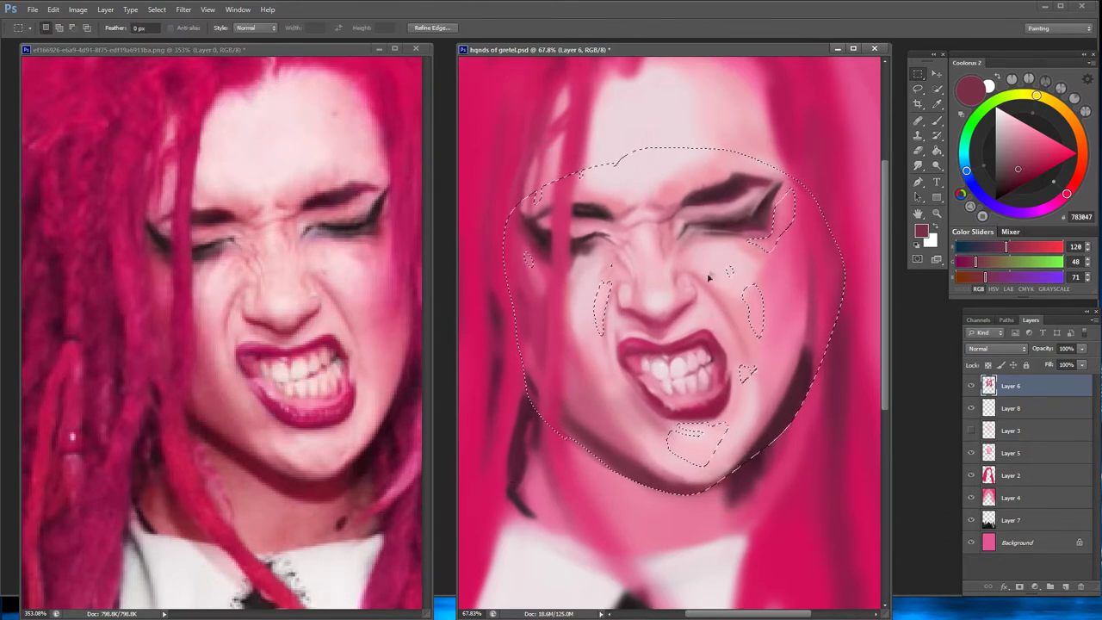
key("ctrl+d")
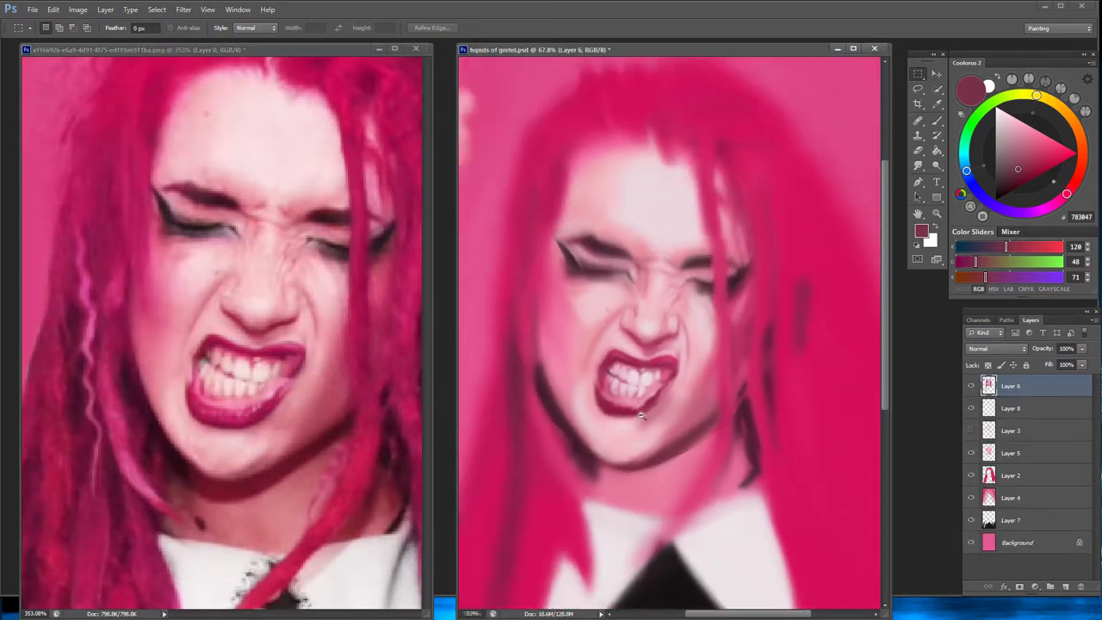
Darken the left cheek and jawline and paint a deep red line along the jaw
key("b")
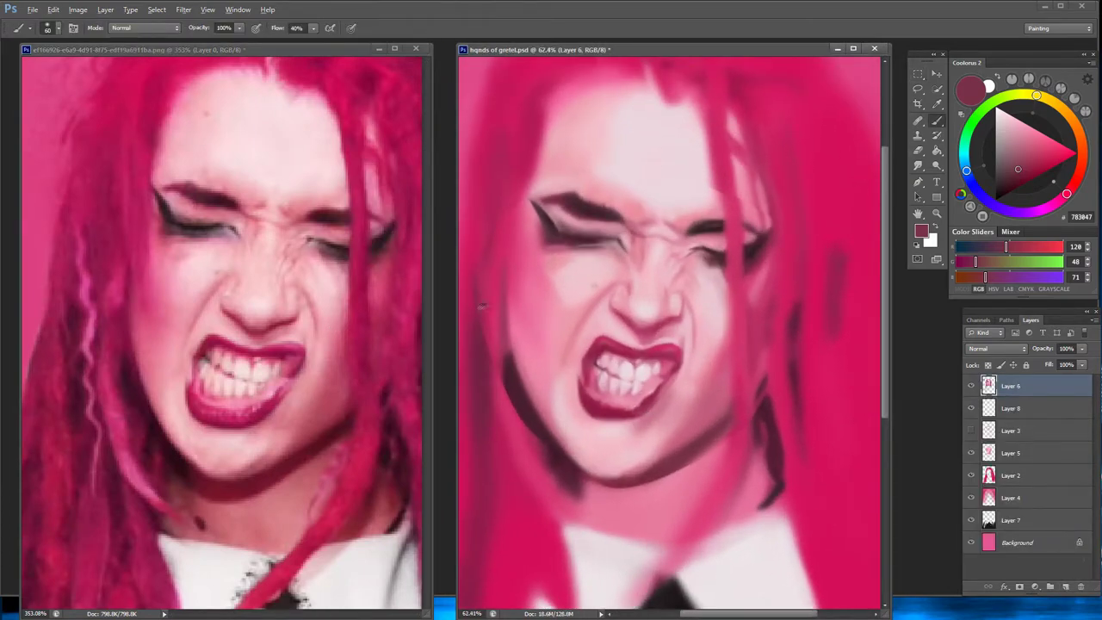
left_click(515, 392, "alt")
left_click_drag(517, 392, 506, 258)
mouse_move(507, 310)
left_mouse_down()
mouse_move(542, 422)
mouse_move(575, 463)
left_mouse_up()
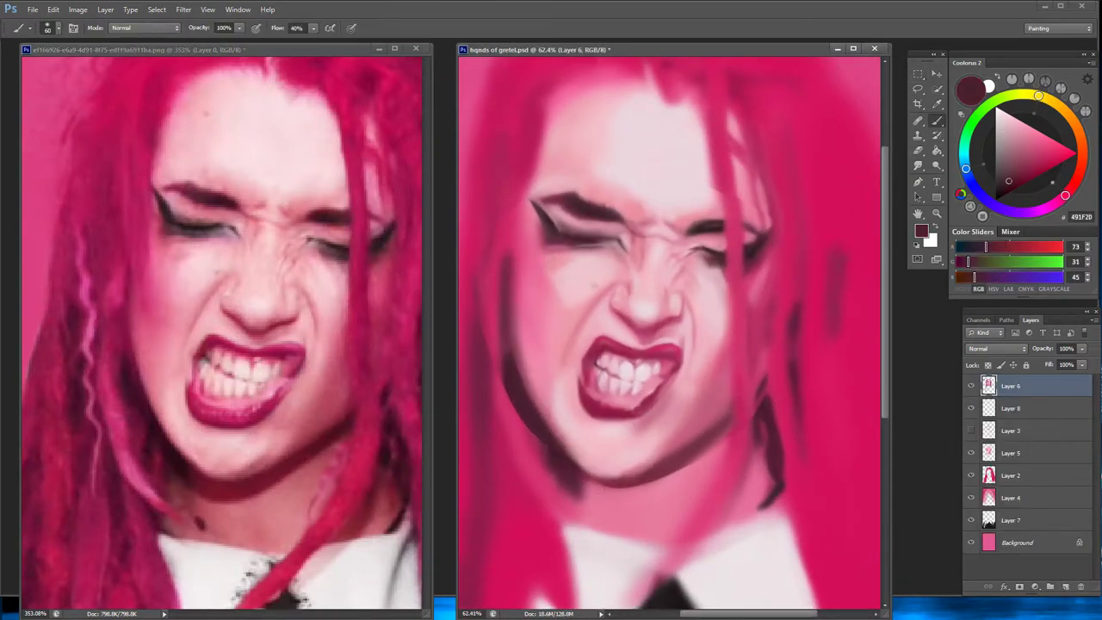
left_click(597, 463, "alt")
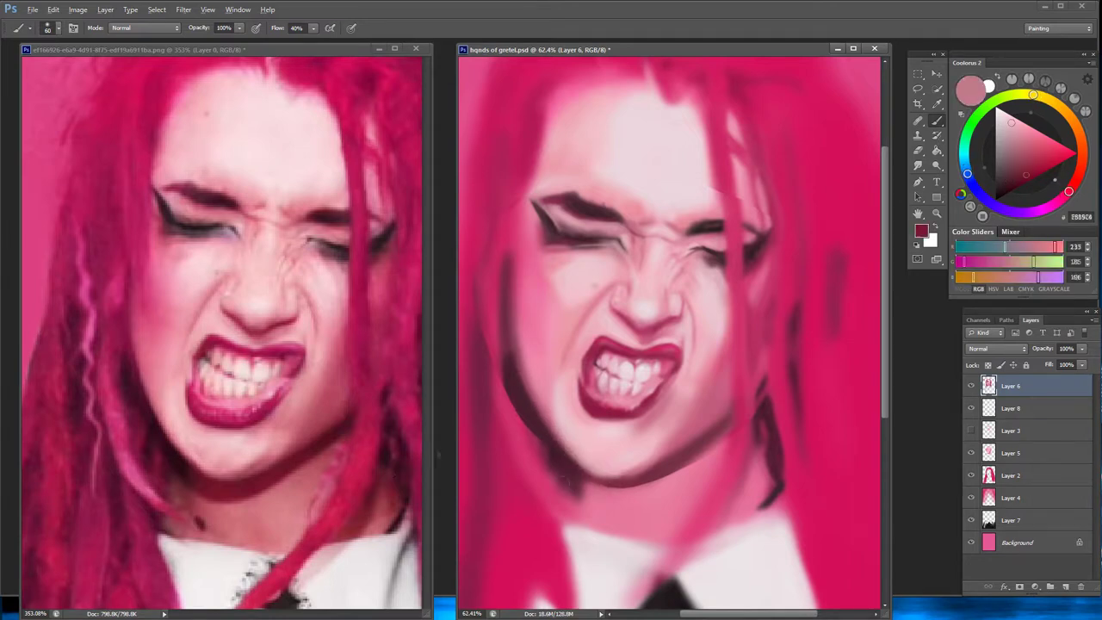
left_click_drag(574, 480, 699, 453)
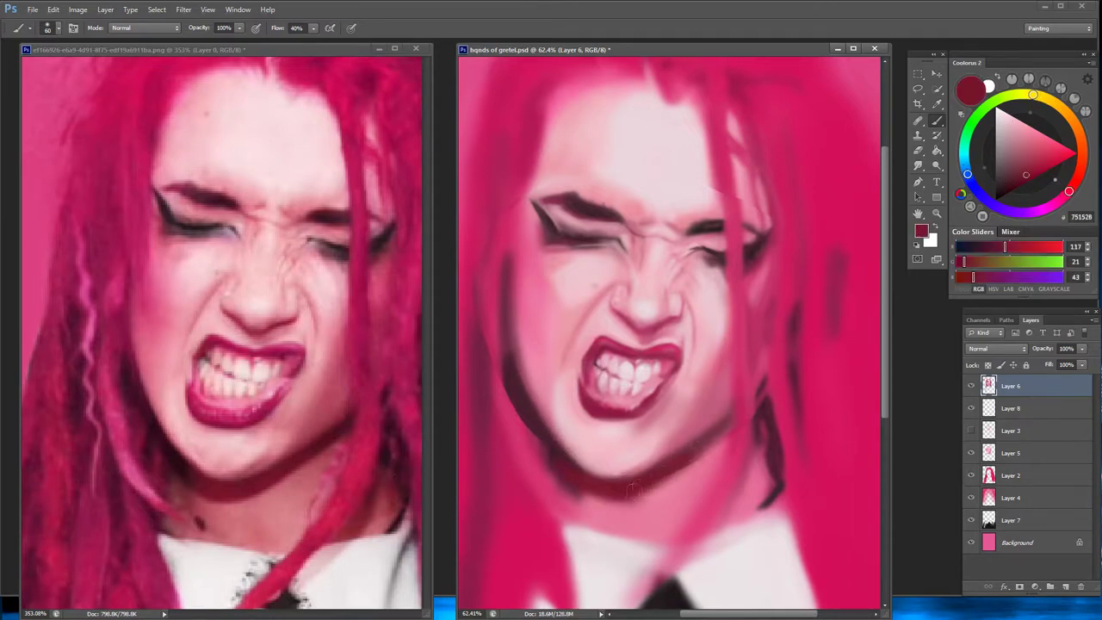
Deepen the dark left jaw and hair edge with sampled dark tones
left_click(698, 453, "alt")
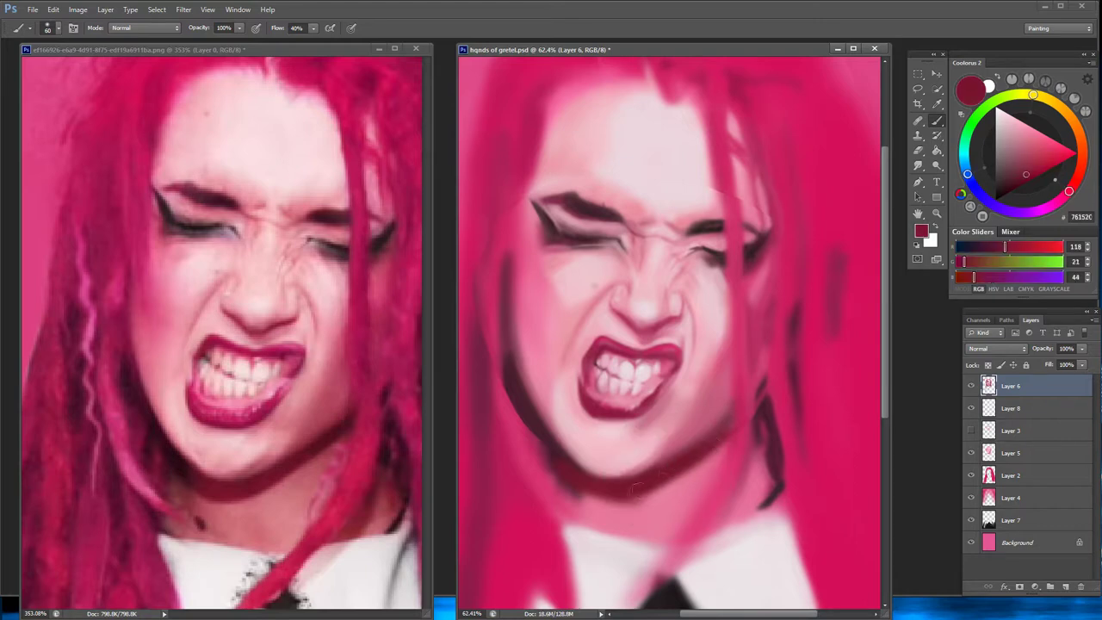
left_click(546, 435, "alt")
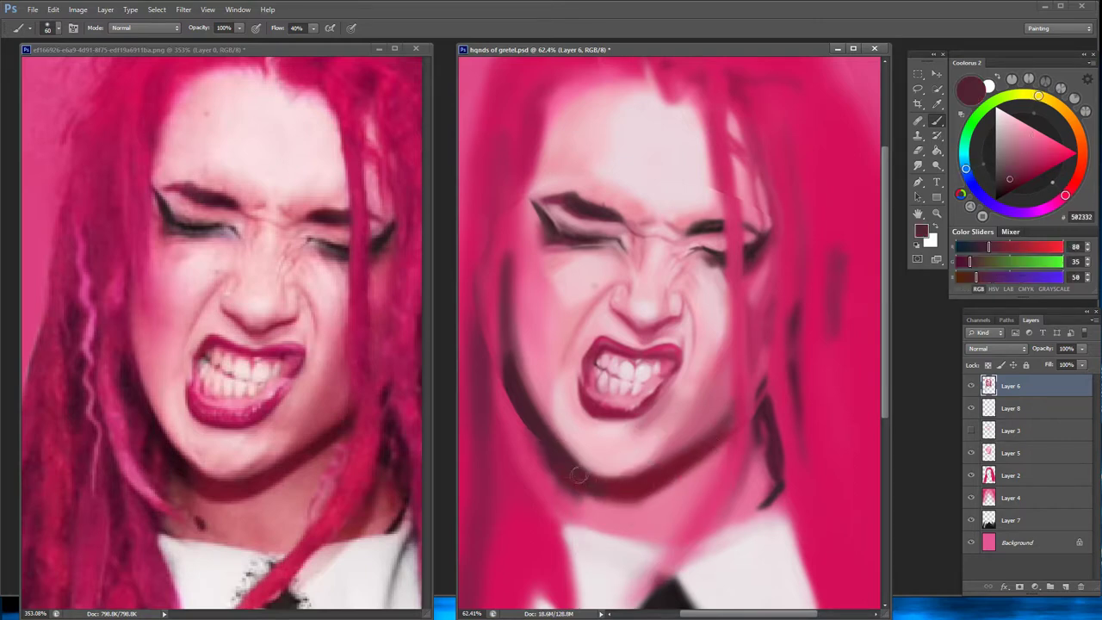
left_click(489, 389, "alt")
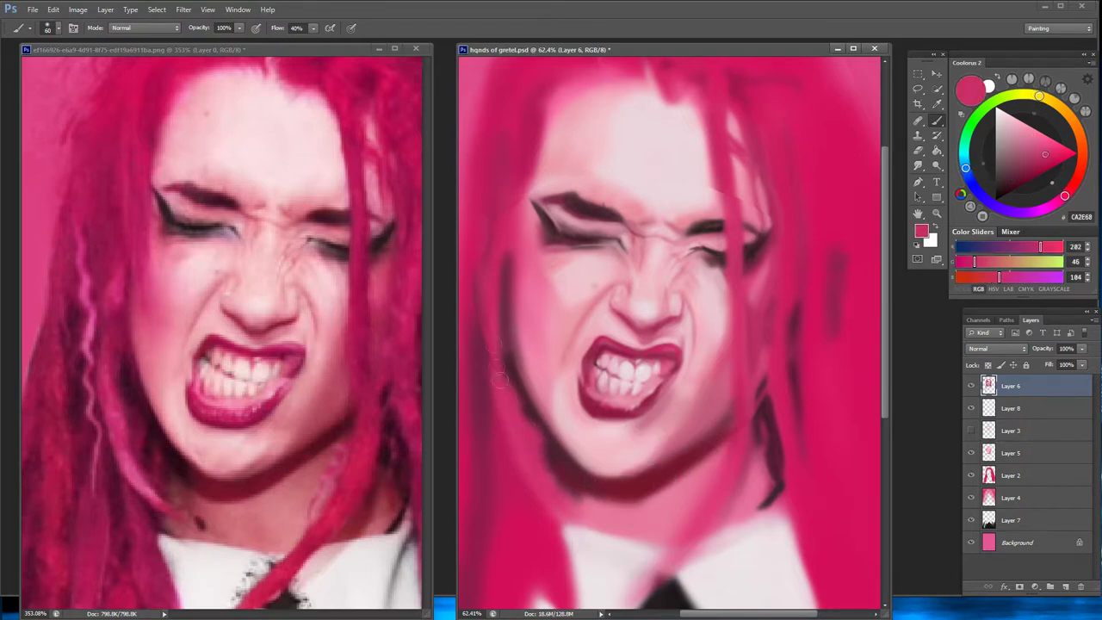
left_click(496, 370, "alt")
mouse_move(497, 372)
left_mouse_down()
mouse_move(538, 367)
mouse_move(535, 430)
mouse_move(568, 473)
left_mouse_up()
left_click(538, 368, "alt")
left_click_drag(538, 430, 560, 538)
left_click_drag(560, 486, 551, 586)
left_click(553, 456, "alt")
left_click_drag(551, 359, 561, 386)
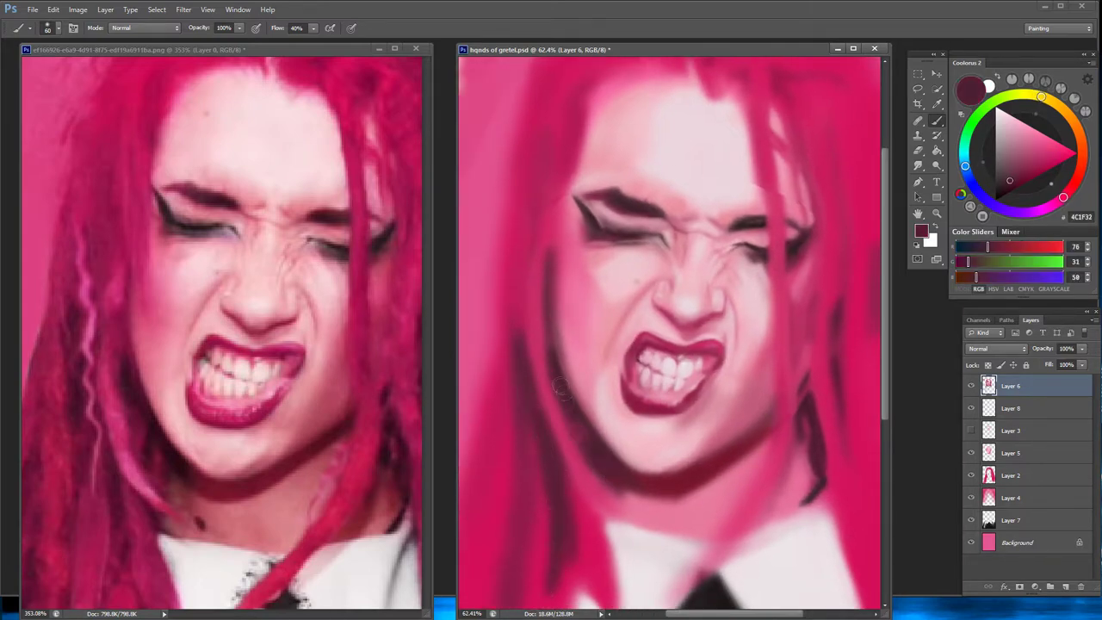
Soften the left jaw edge with pink and blend pink along the hair-cheek edge
left_click(542, 375, "alt")
mouse_move(525, 323)
left_mouse_down()
mouse_move(547, 435)
mouse_move(568, 469)
left_mouse_up()
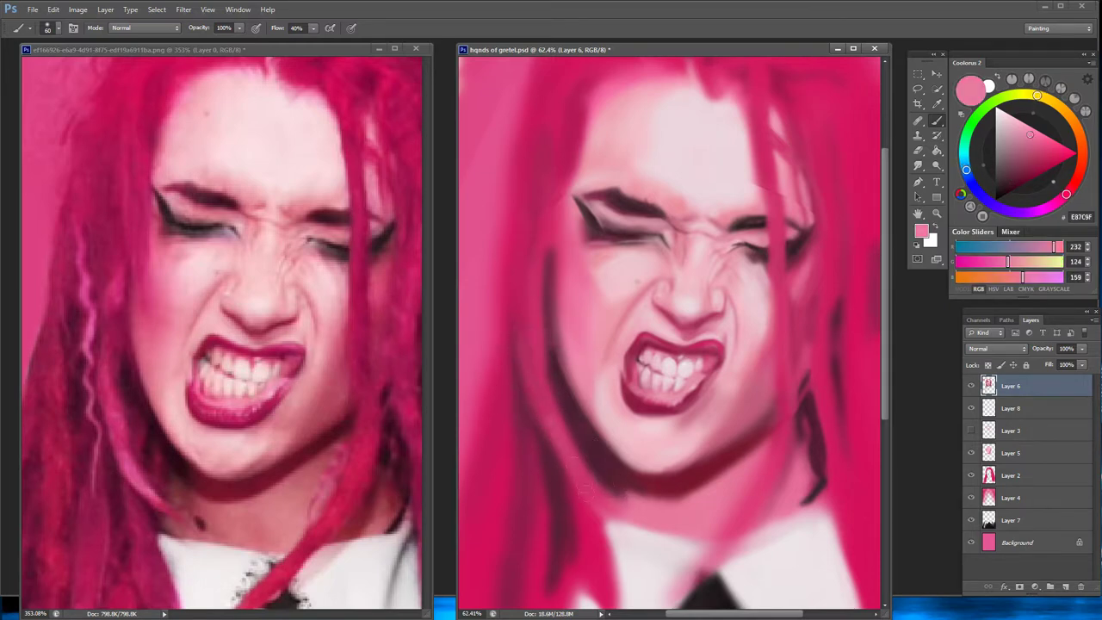
left_click_drag(532, 388, 611, 499)
mouse_move(559, 444)
left_mouse_down()
mouse_move(614, 497)
mouse_move(608, 489)
left_mouse_up()
left_click(608, 487, "alt")
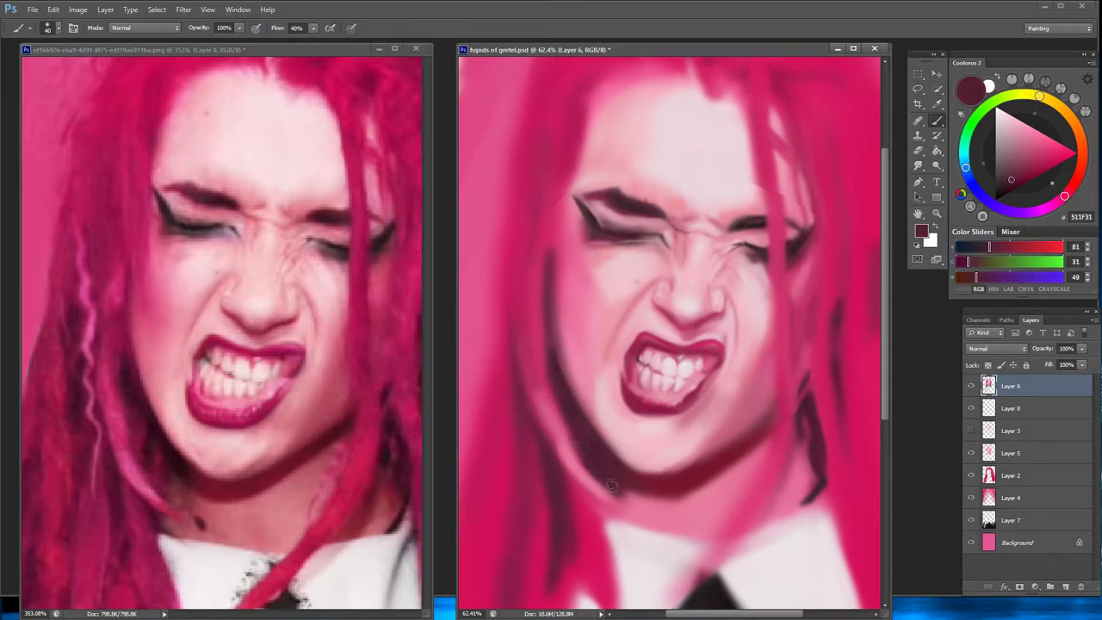
left_click_drag(527, 340, 547, 403)
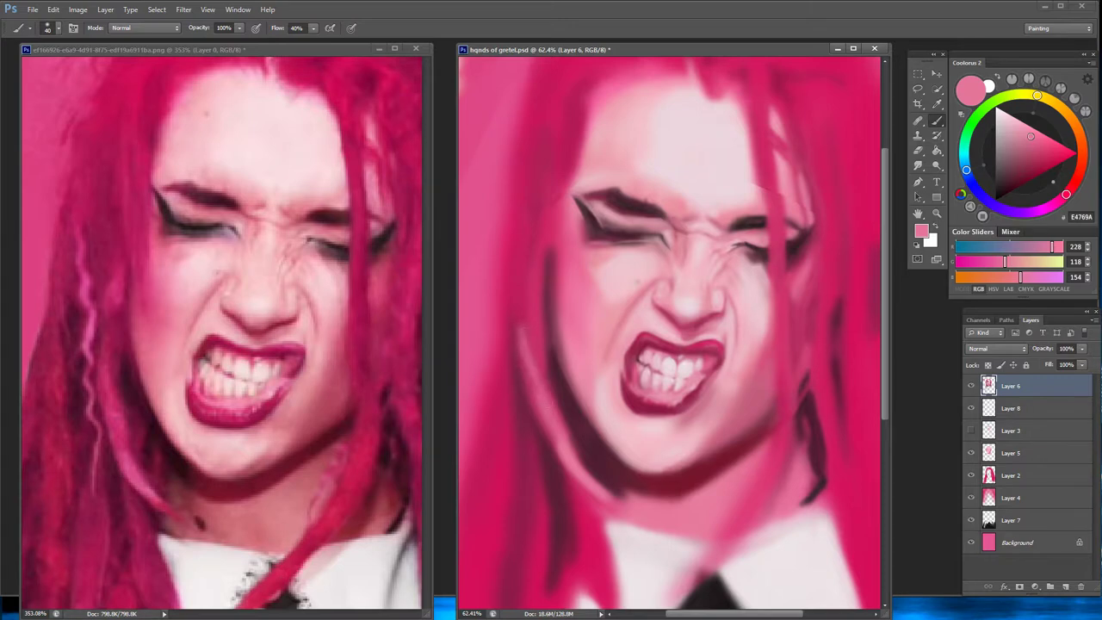
Adjust the colour toward a stronger pink-red, then sample the pale skin tone
left_click(536, 226, "alt")
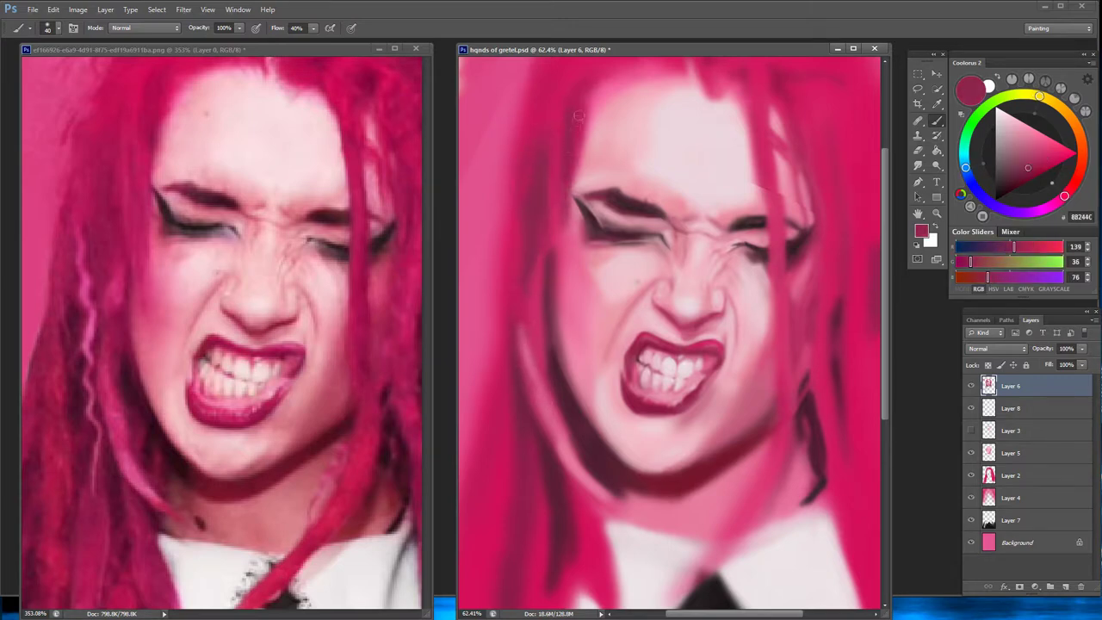
left_click(570, 202, "alt")
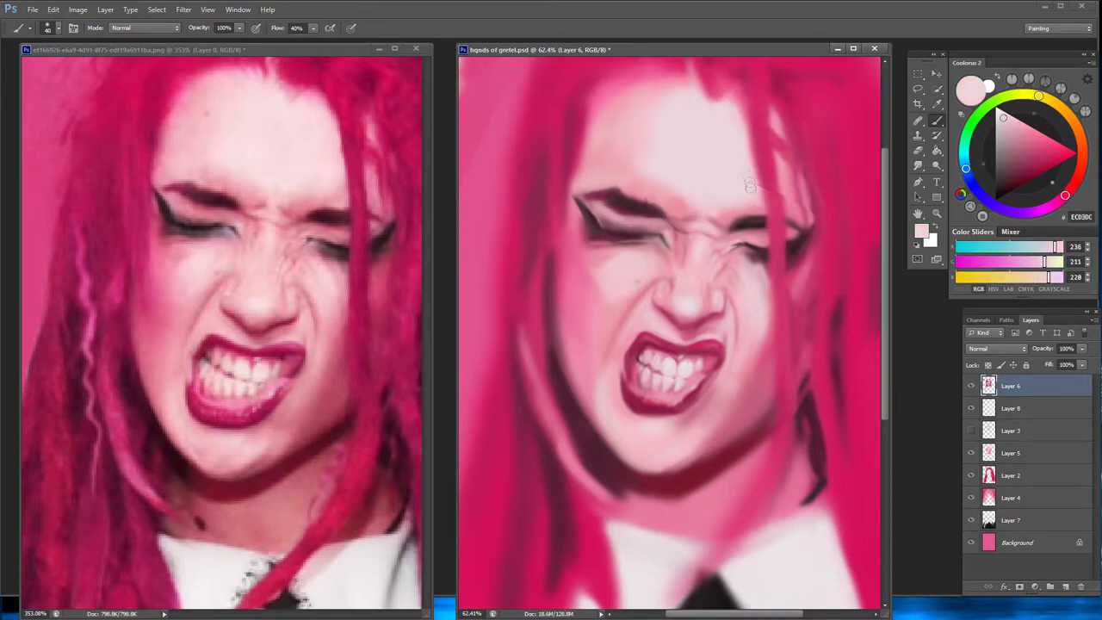
left_click(743, 187, "alt")
left_click(779, 159, "alt")
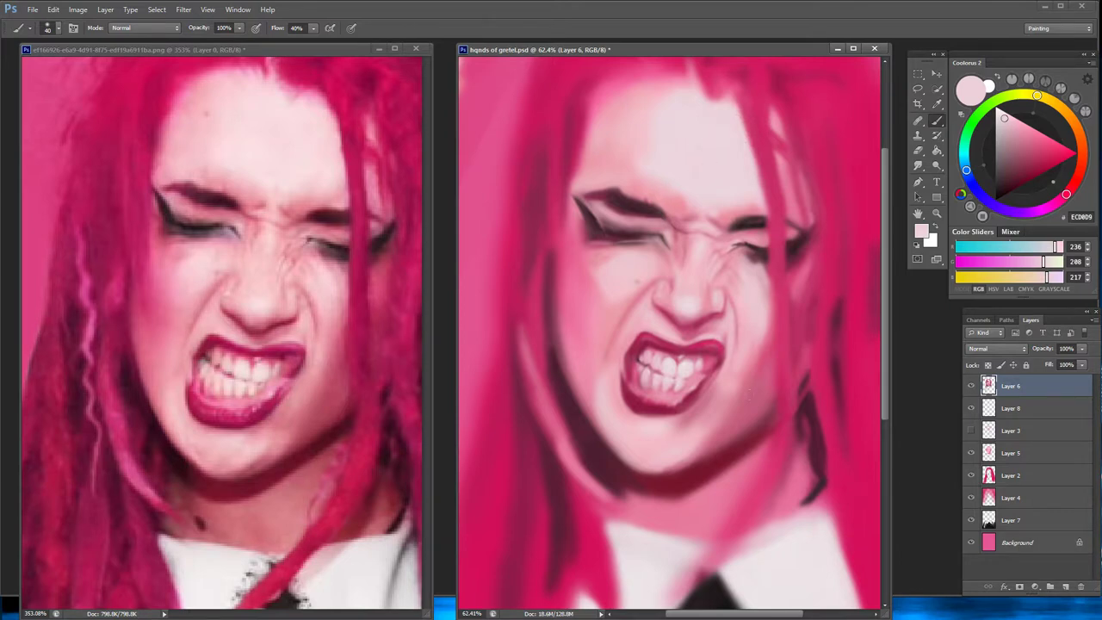
Eyedrop mid pinks and dark eyelid and eyebrow tones around the left eye
scroll(738, 417, "down", 2)
scroll(738, 396, "up", 2)
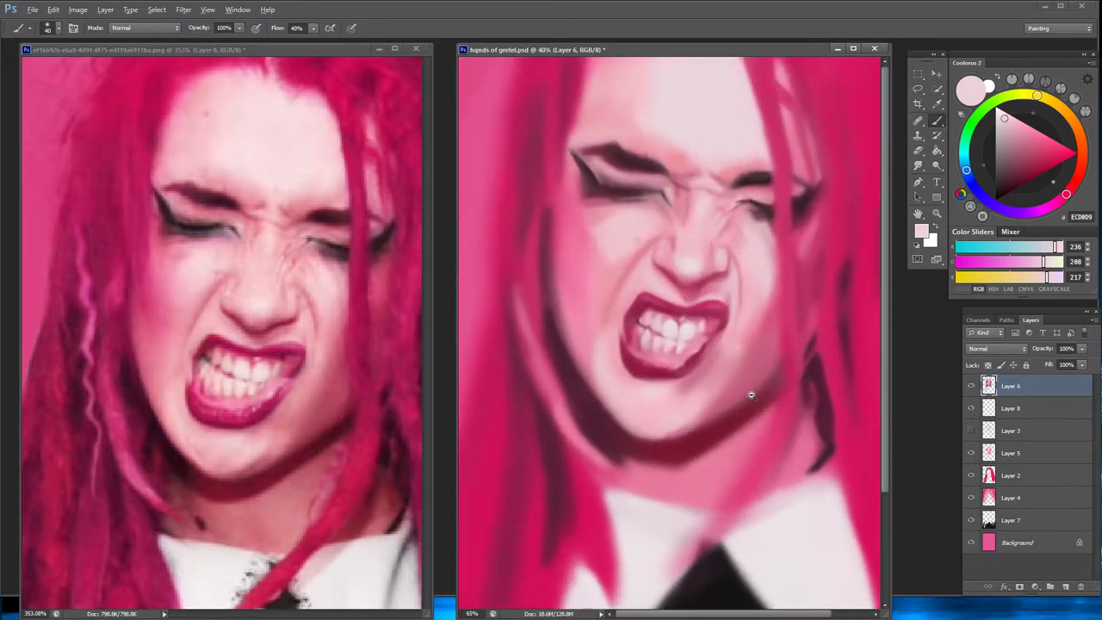
left_click(615, 248, "alt")
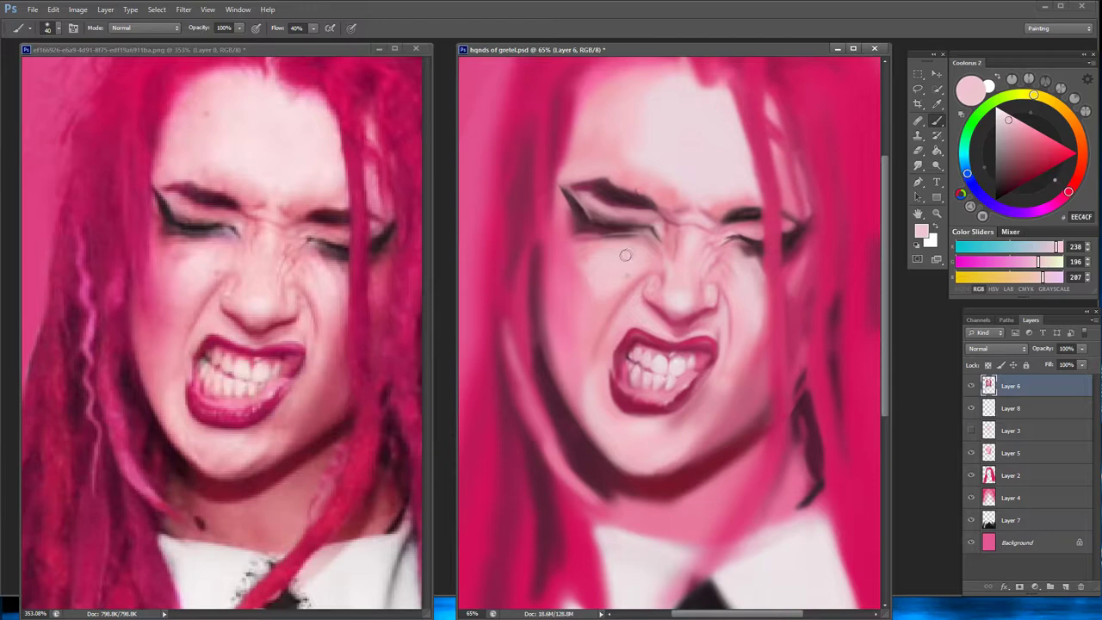
left_click(583, 230, "alt")
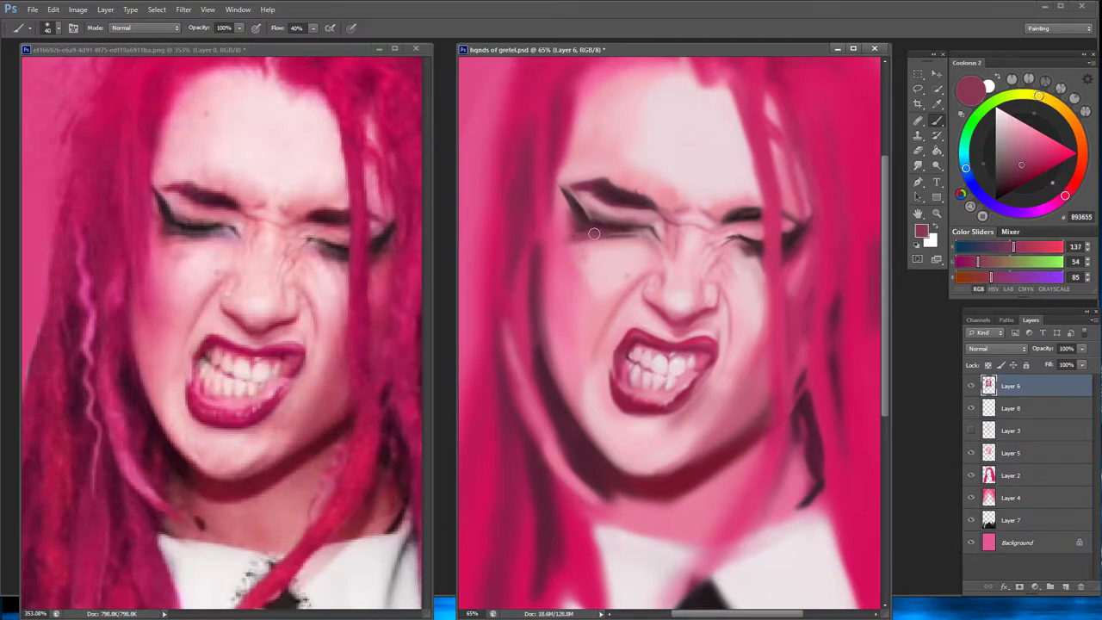
left_click(560, 200, "alt")
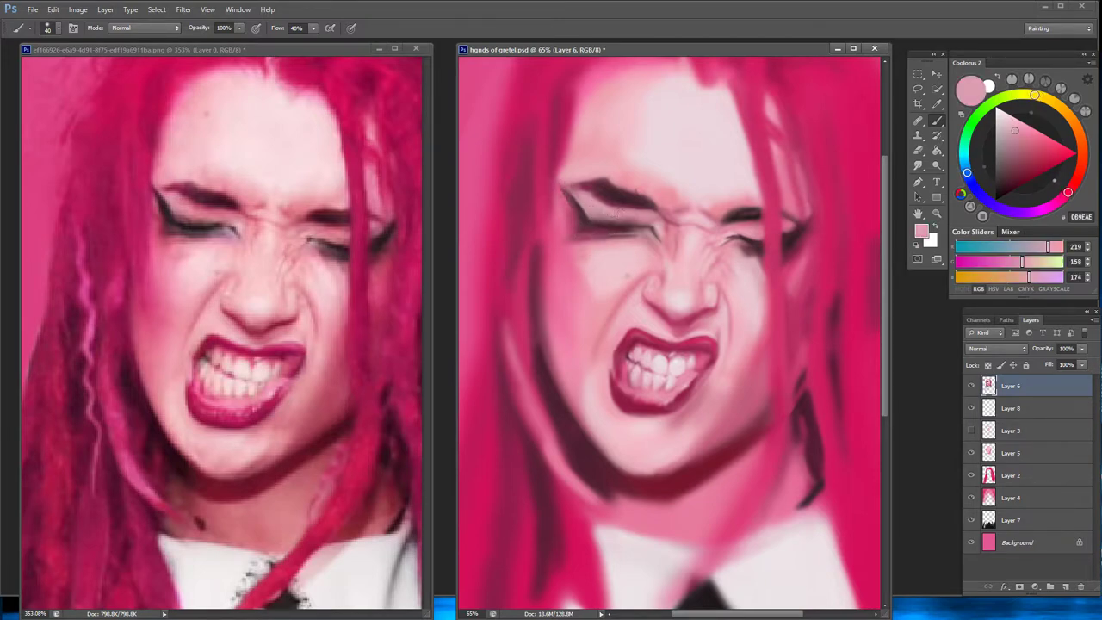
left_click(628, 223, "alt")
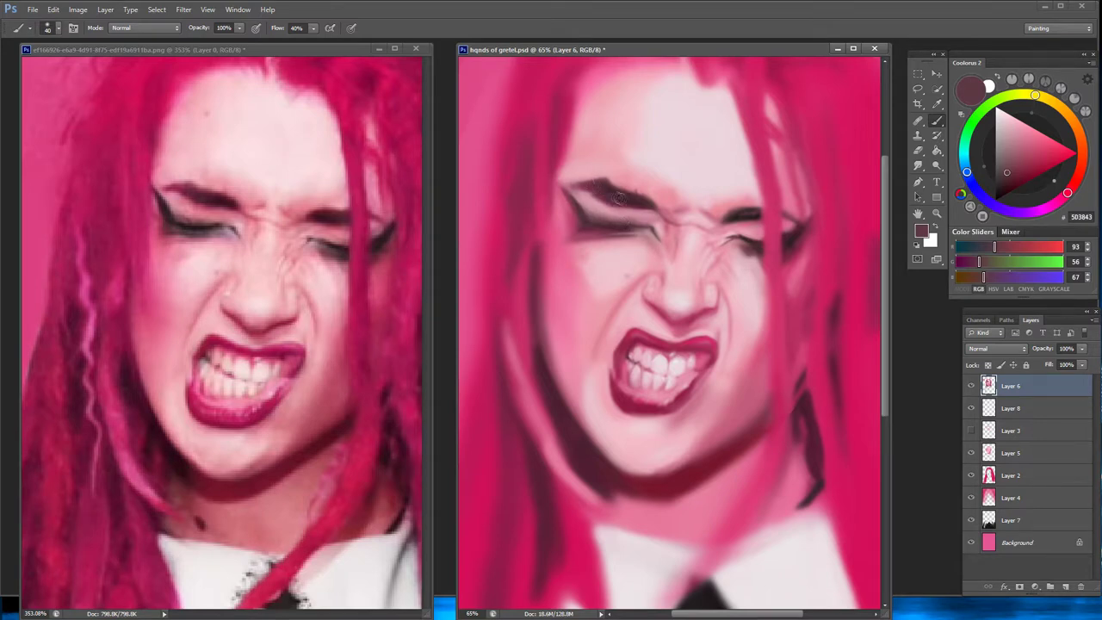
left_click(605, 183, "alt")
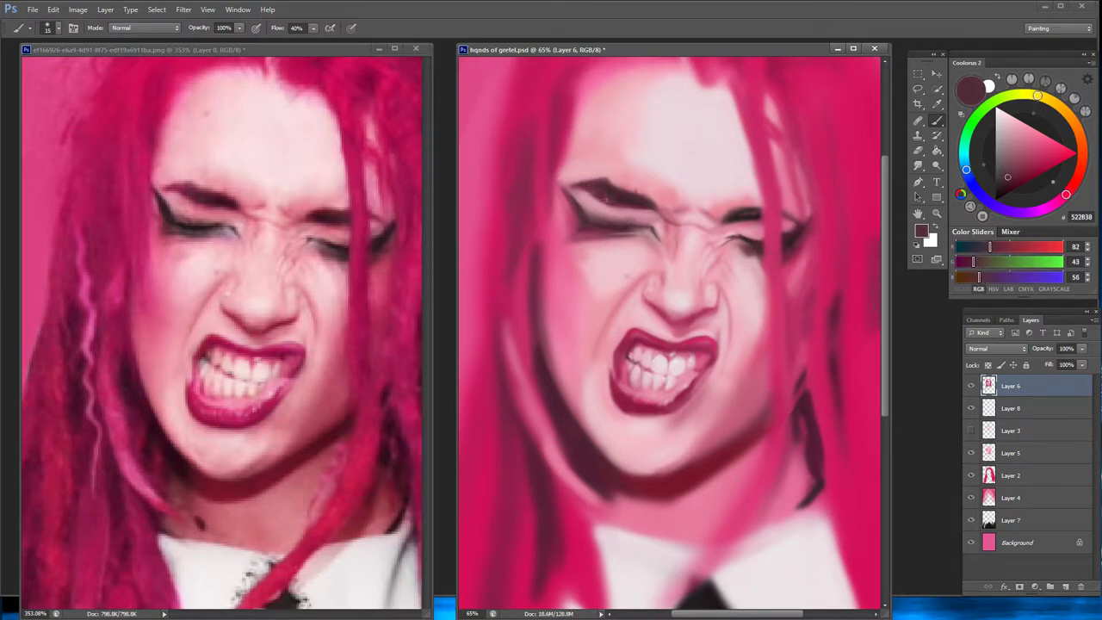
Sample brow browns and hair pinks, then paint a thin dark line along the cheek and hair edge
left_click(607, 172, "alt")
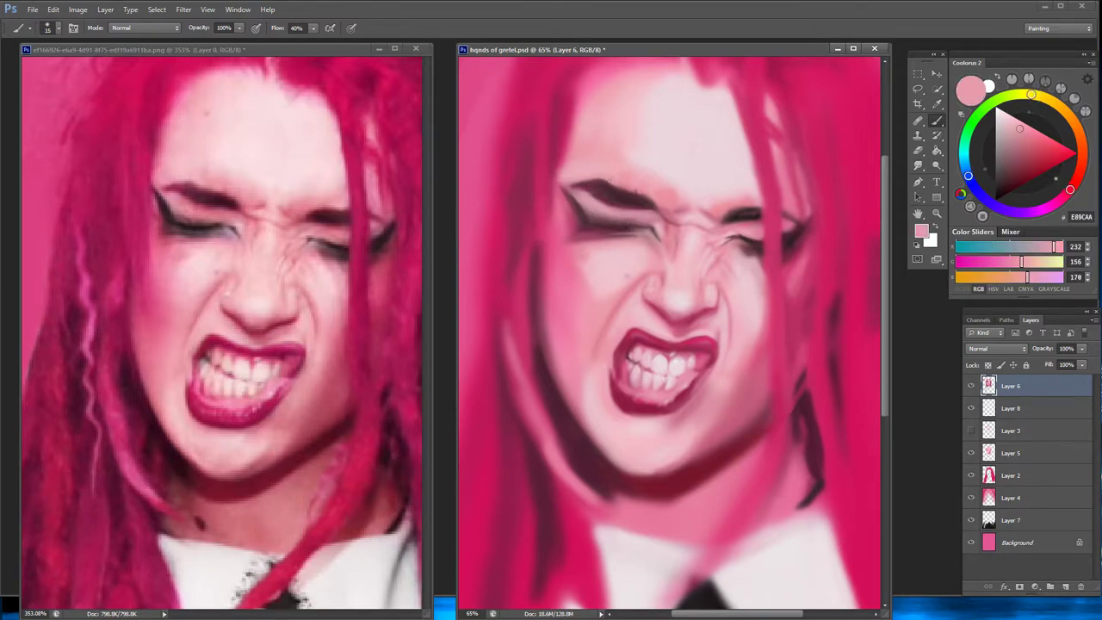
left_click(636, 186, "alt")
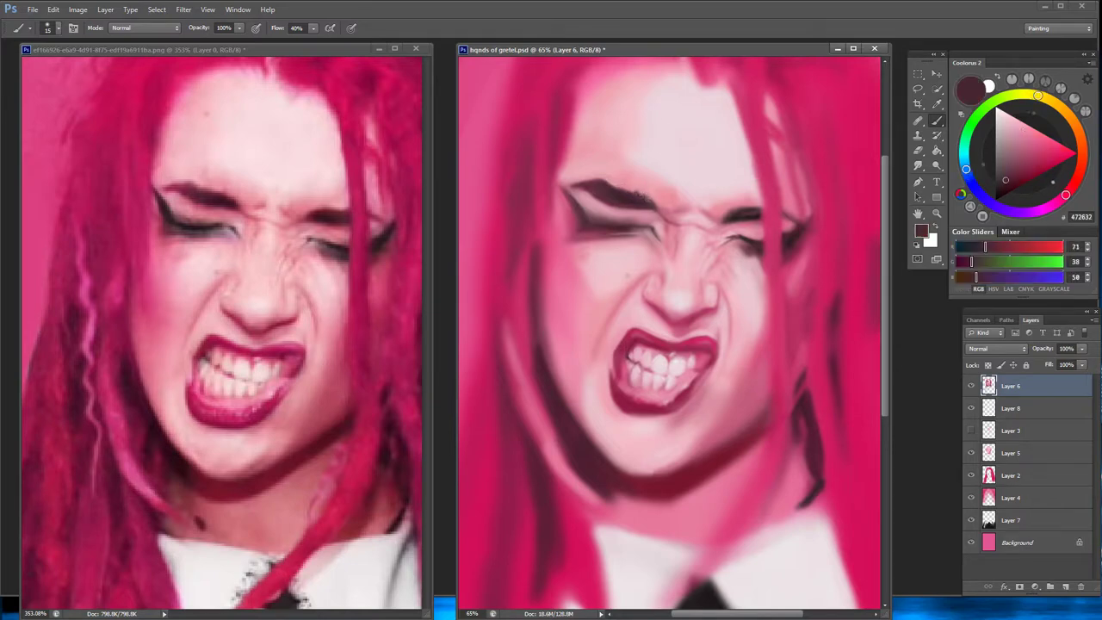
left_click(714, 184, "alt")
left_click(733, 209, "alt")
left_click(740, 214, "alt")
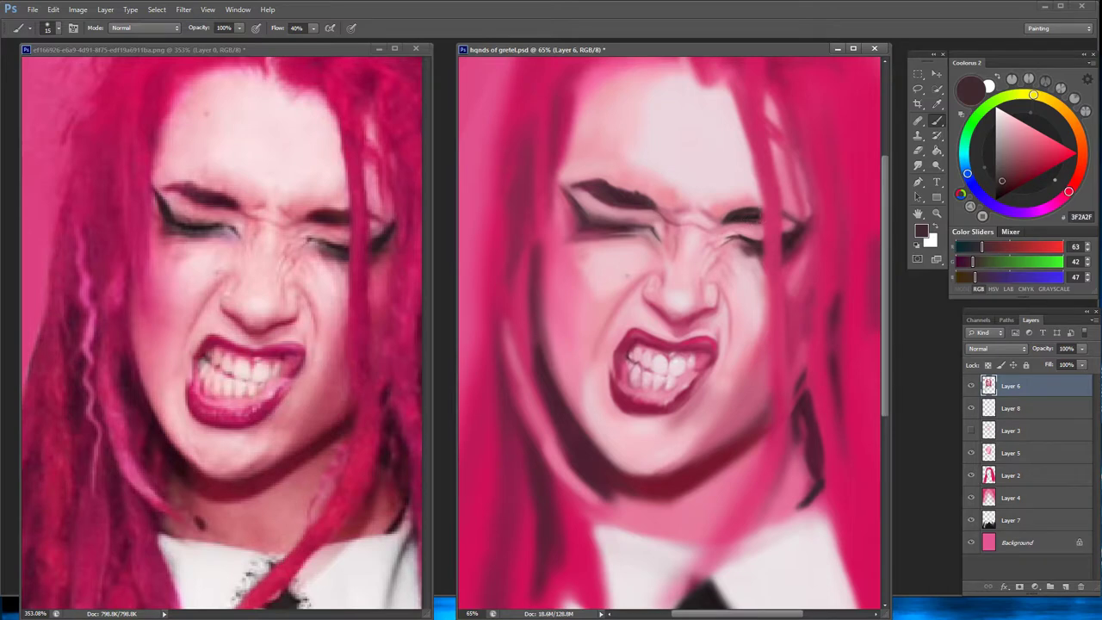
left_click(775, 215, "alt")
left_click(784, 81, "alt")
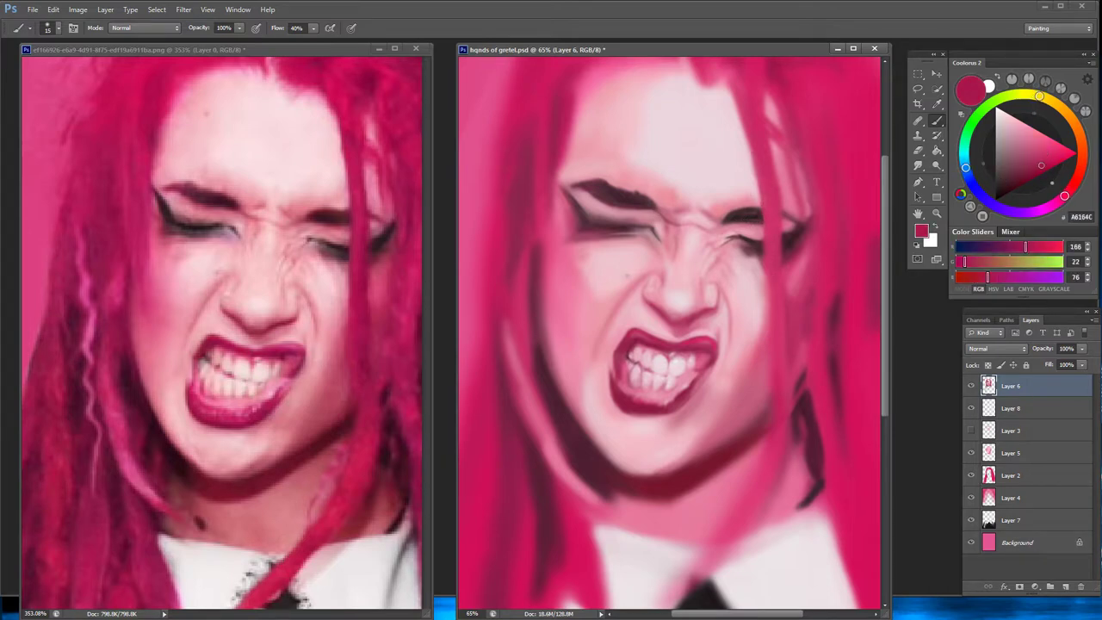
left_click_drag(773, 318, 773, 365)
Darken the forehead hair strand with dark pink and lighten the skin beside it
left_click(752, 164, "alt")
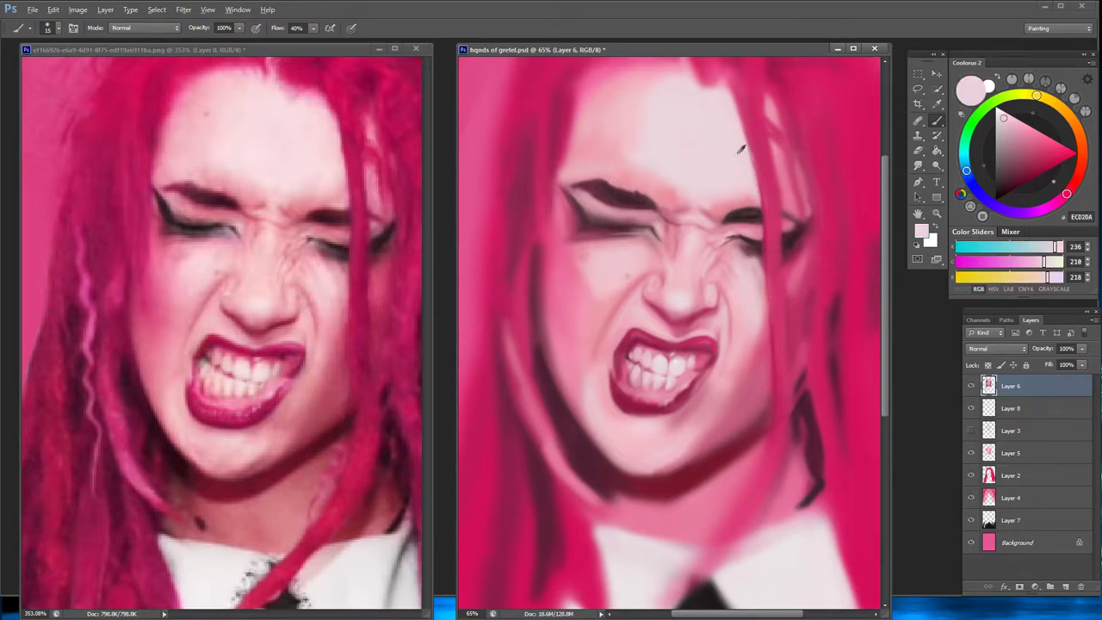
left_click(766, 79, "alt")
left_click_drag(739, 89, 751, 120)
mouse_move(727, 77)
left_mouse_down()
mouse_move(744, 105)
mouse_move(745, 150)
left_mouse_up()
left_click(705, 103, "alt")
left_click_drag(746, 107, 754, 188)
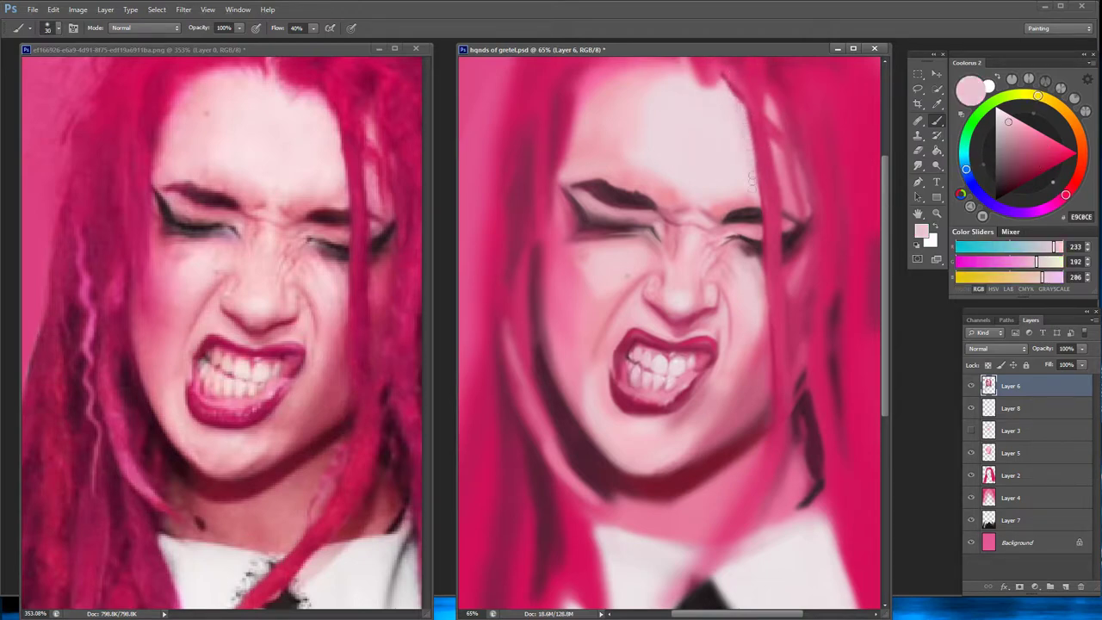
left_click(742, 120, "alt")
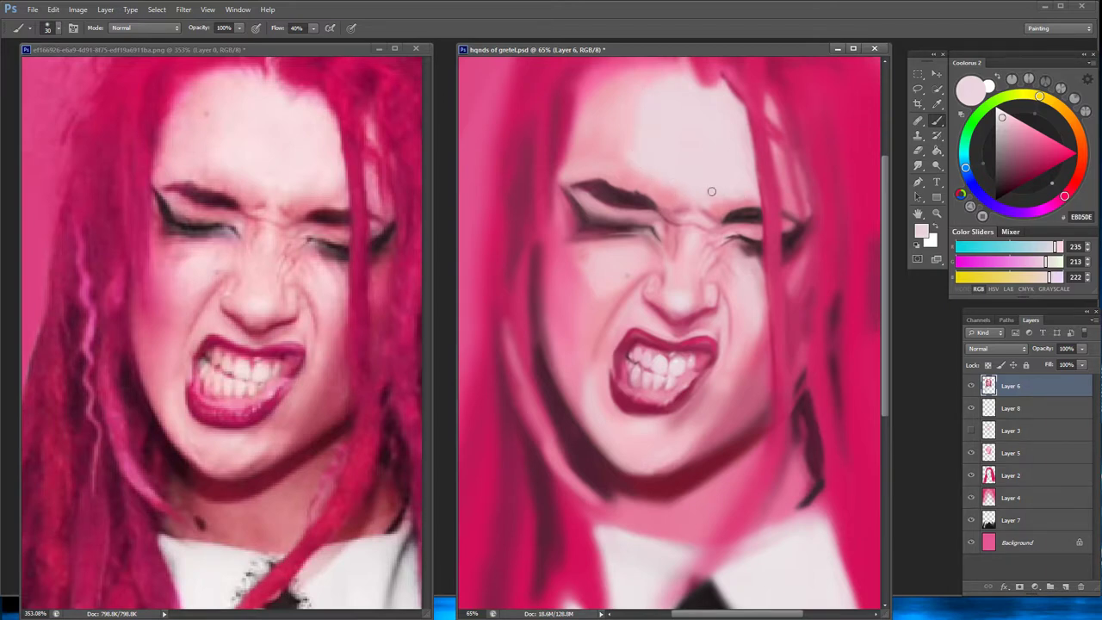
Blend light pink beside the nose and pick a slightly deeper skin pink
left_click_drag(710, 261, 701, 276)
left_click(701, 290, "alt")
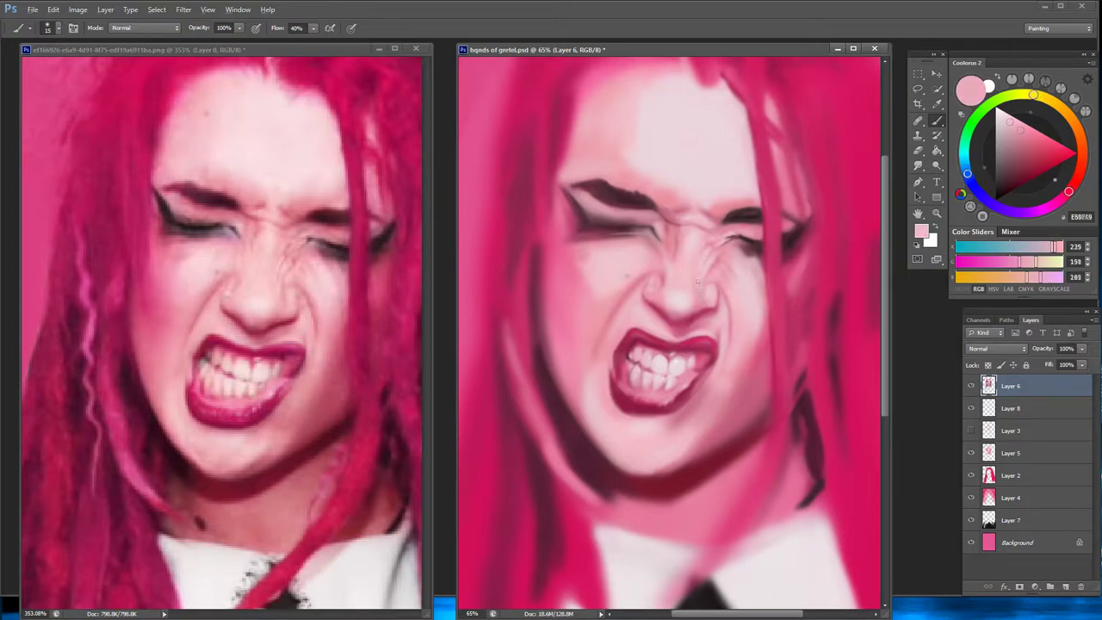
left_click(705, 287, "alt")
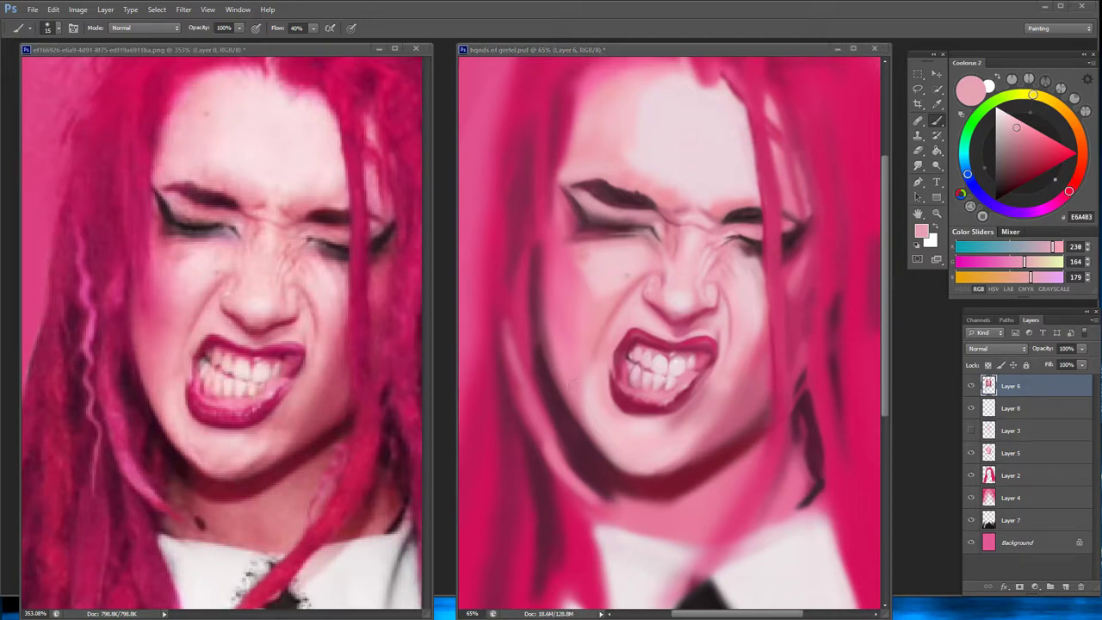
Darken the left cheek edge with maroon and deepen the shadow near the chin
left_click(579, 465, "alt")
left_click_drag(545, 325, 548, 369)
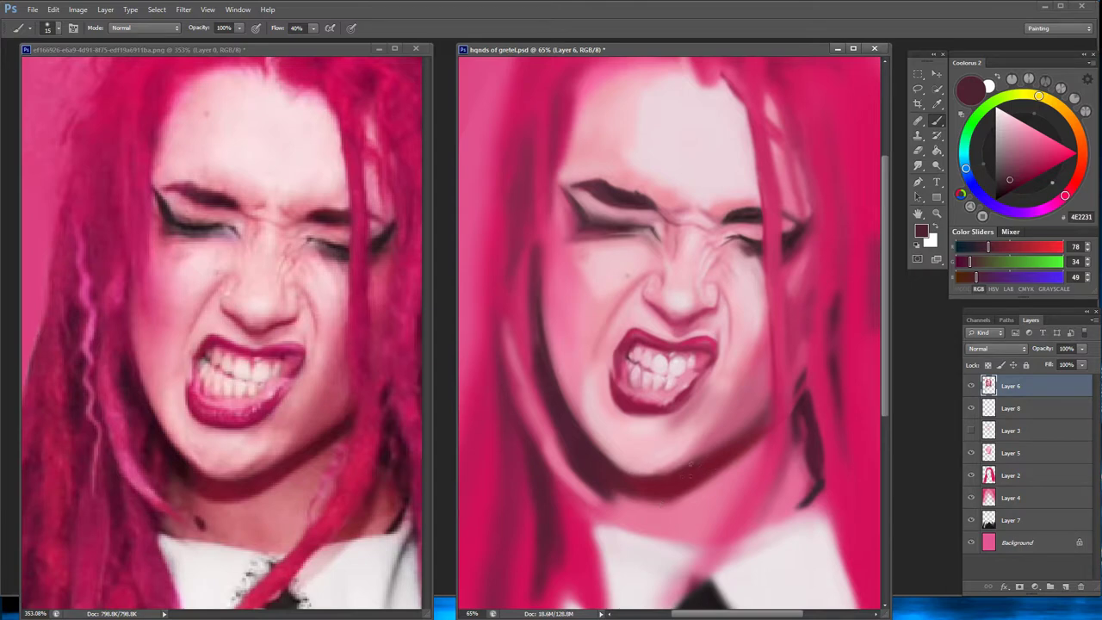
left_click(673, 470, "alt")
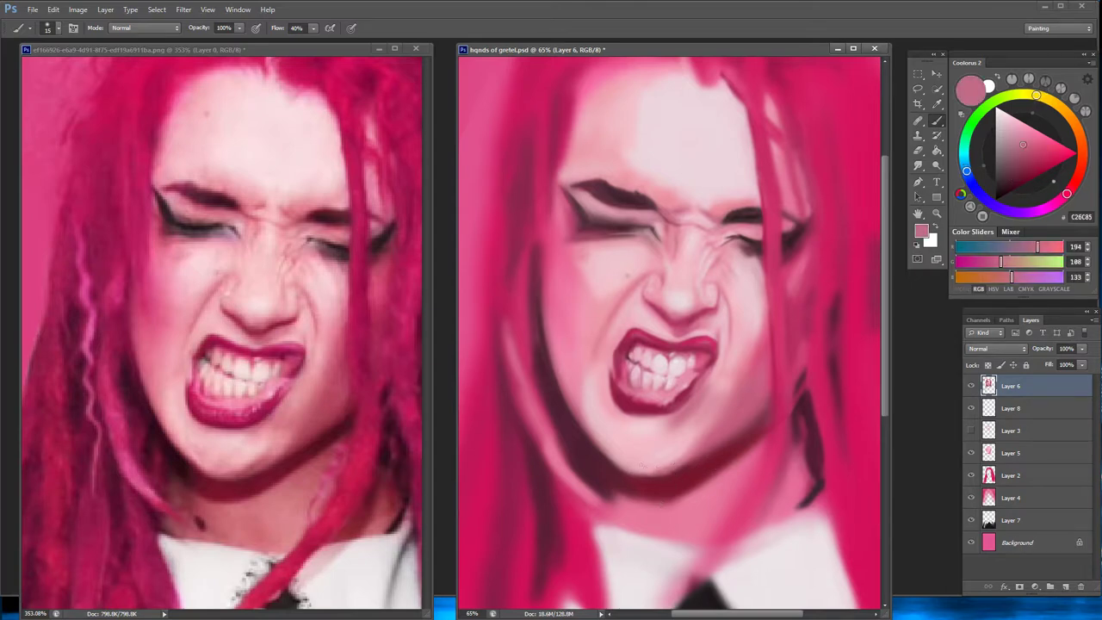
left_click(705, 460, "alt")
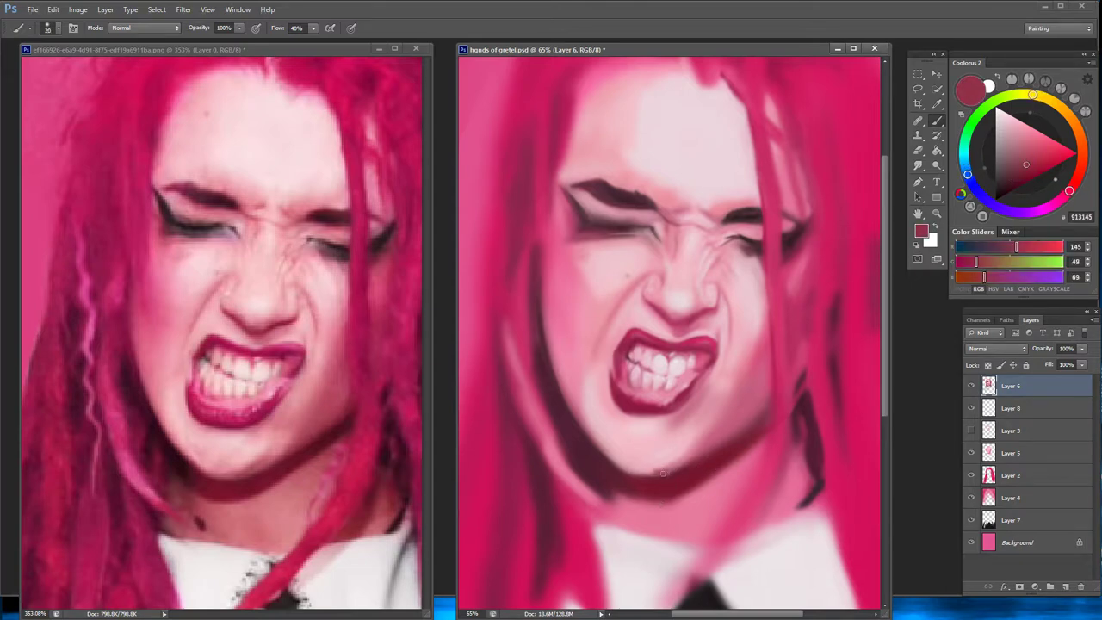
left_click_drag(663, 472, 689, 459)
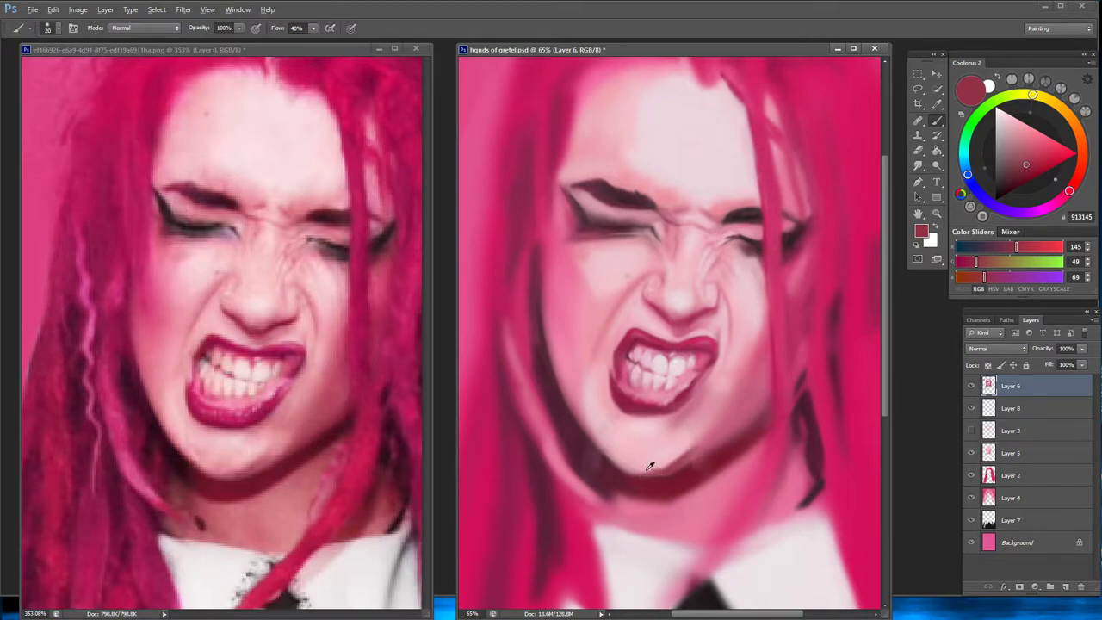
Paint a dark red shadow along the right jawline
left_click(681, 465, "alt")
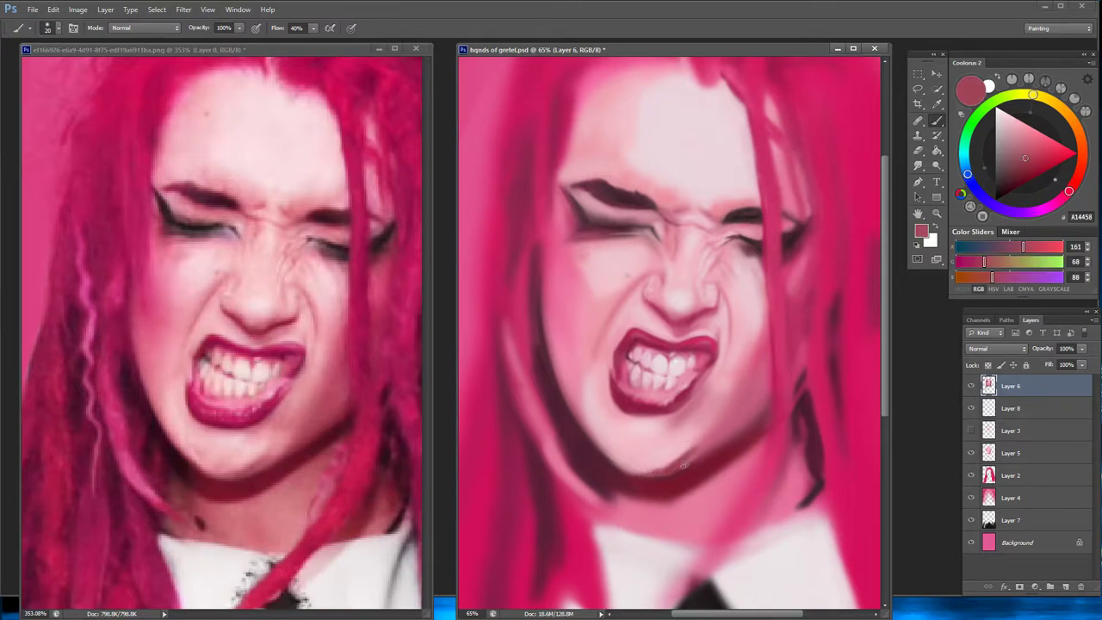
left_click(805, 403, "alt")
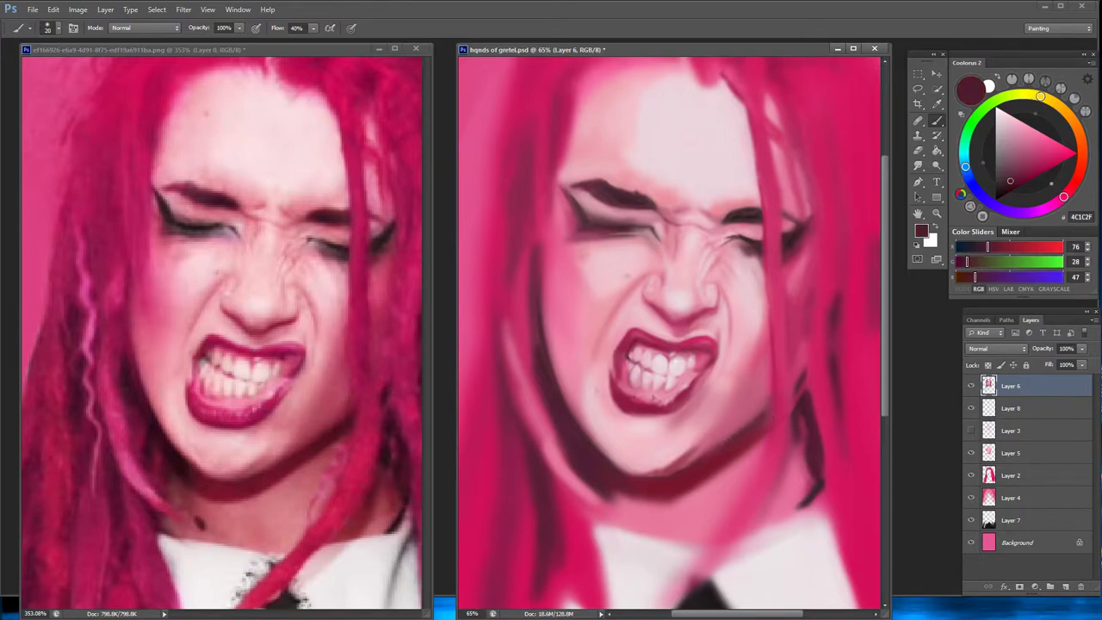
left_click(754, 433, "alt")
mouse_move(723, 445)
left_mouse_down()
mouse_move(766, 414)
mouse_move(744, 440)
left_mouse_up()
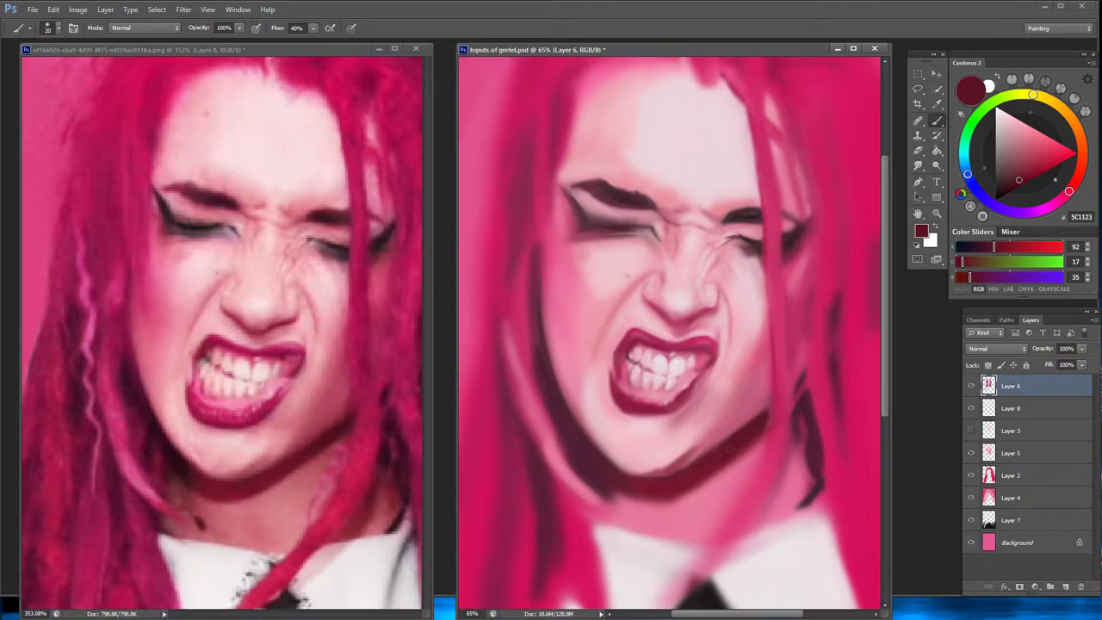
Soften the jaw shadow with muted pink, then load the dusty mauve 815160
left_click(766, 384, "alt")
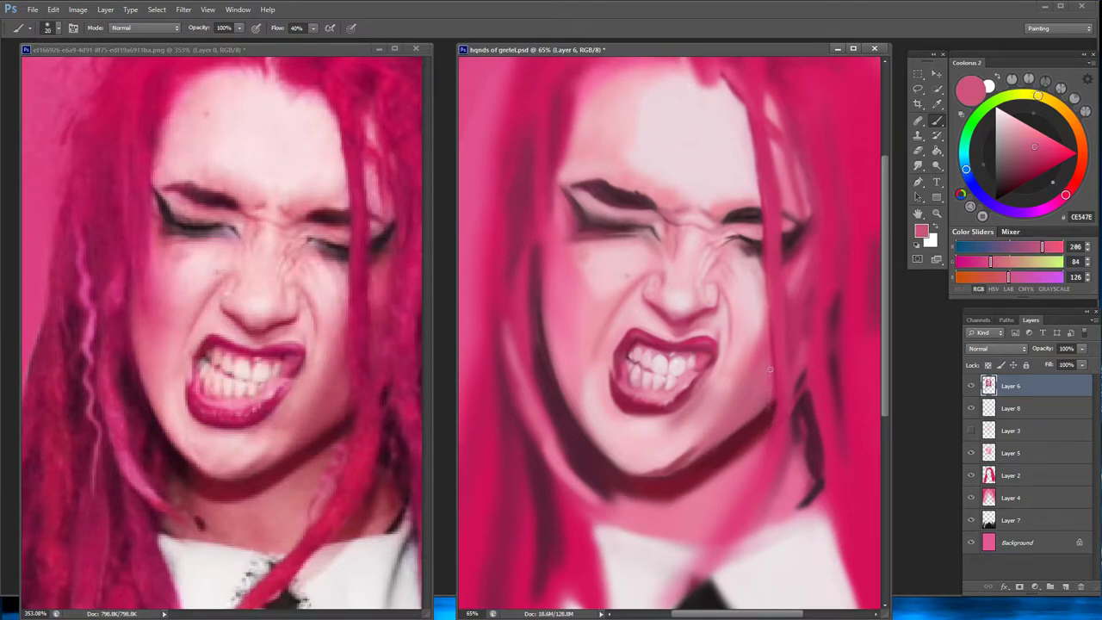
left_click(769, 407, "alt")
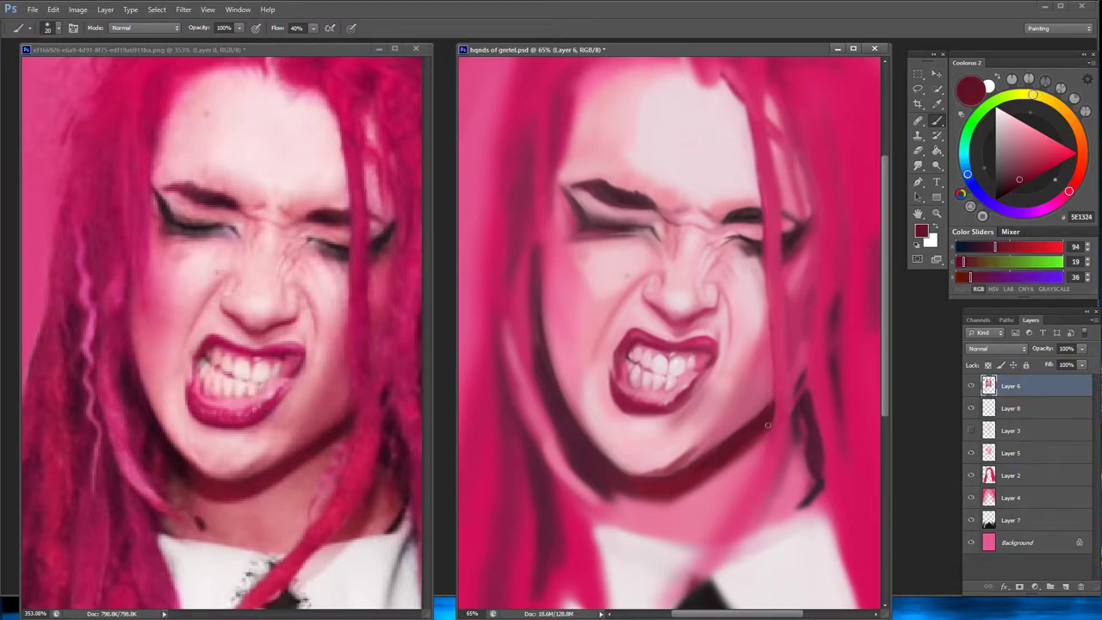
left_click(772, 425, "alt")
left_click(700, 436, "alt")
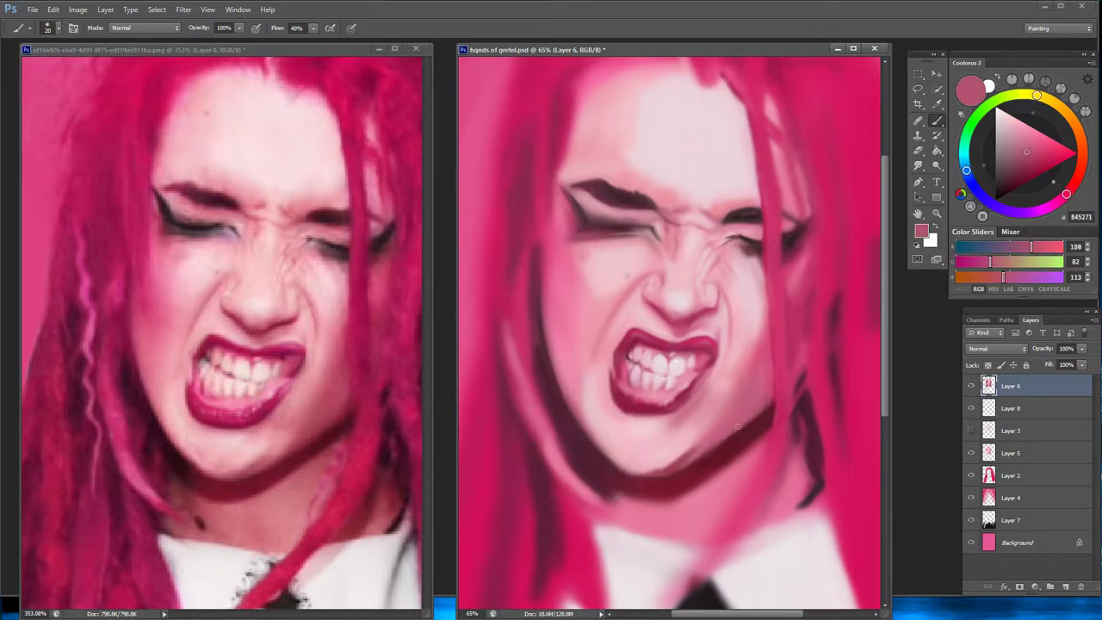
mouse_move(761, 416)
left_mouse_down()
mouse_move(706, 454)
mouse_move(716, 448)
left_mouse_up()
left_click(757, 425, "alt")
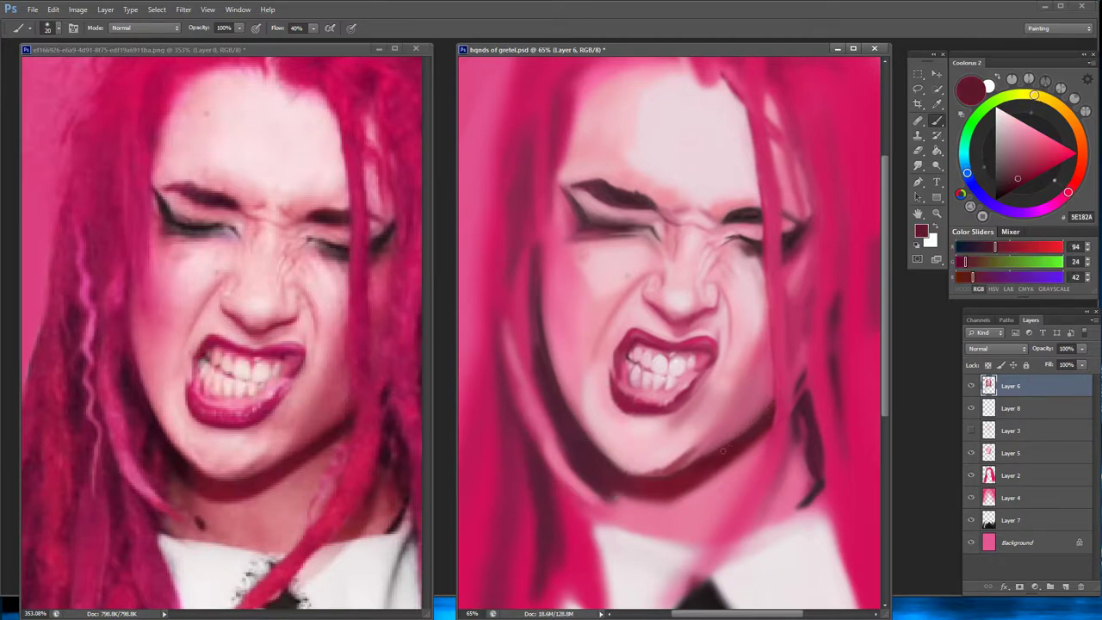
left_click(757, 425, "alt")
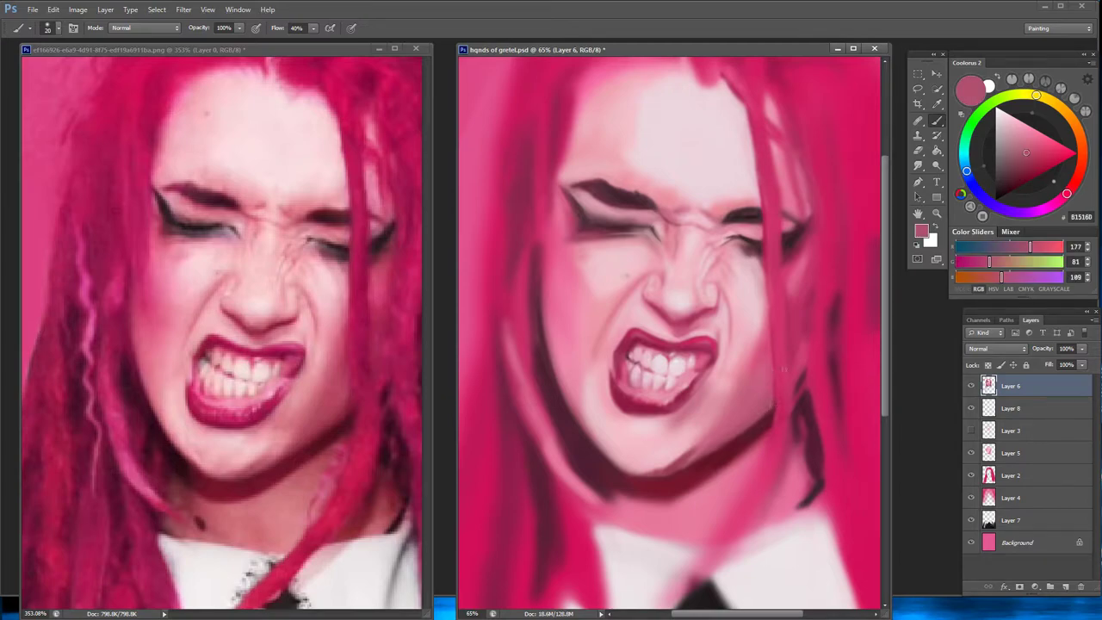
Free-transform Layer 6 to about 102% by pulling the left corners outward, and apply
scroll(675, 328, "down", 3)
scroll(221, 327, "down", 3)
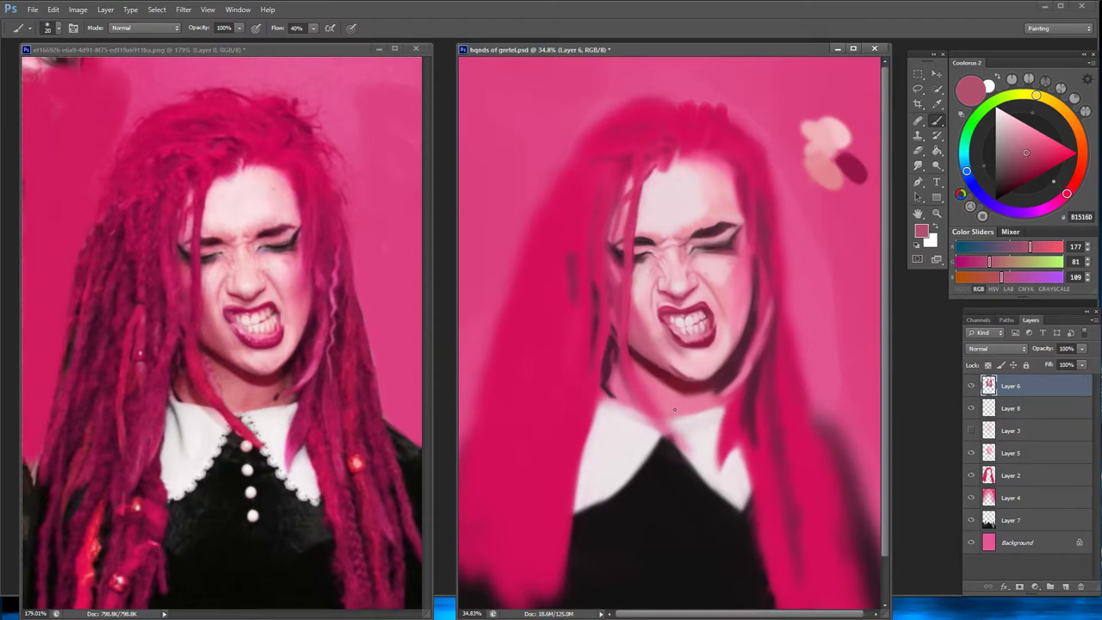
key("ctrl+t")
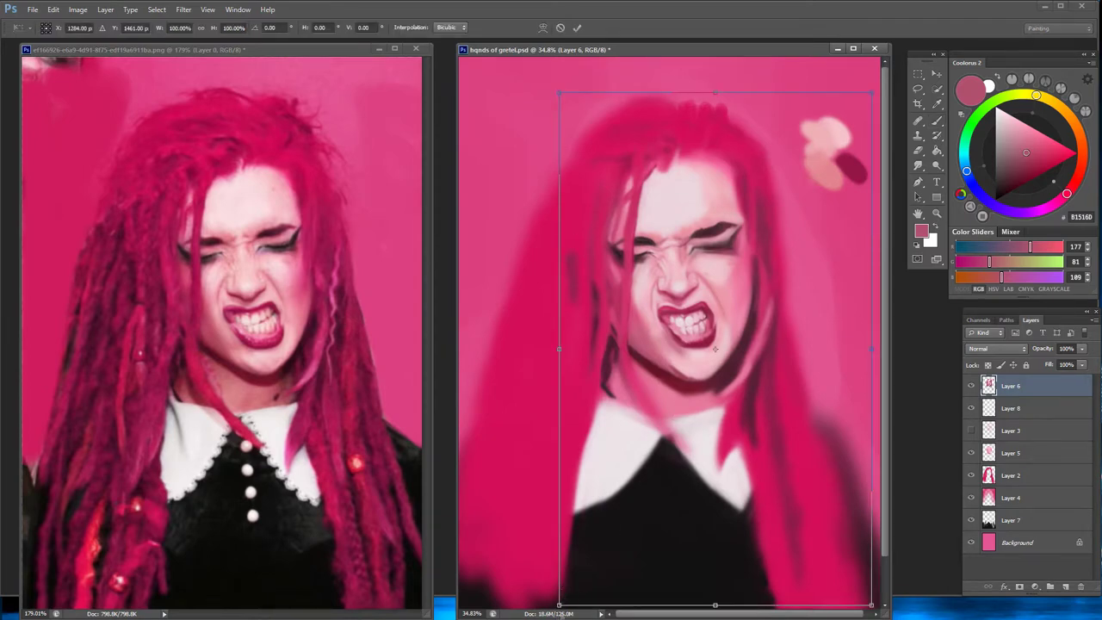
left_click_drag(559, 605, 551, 598)
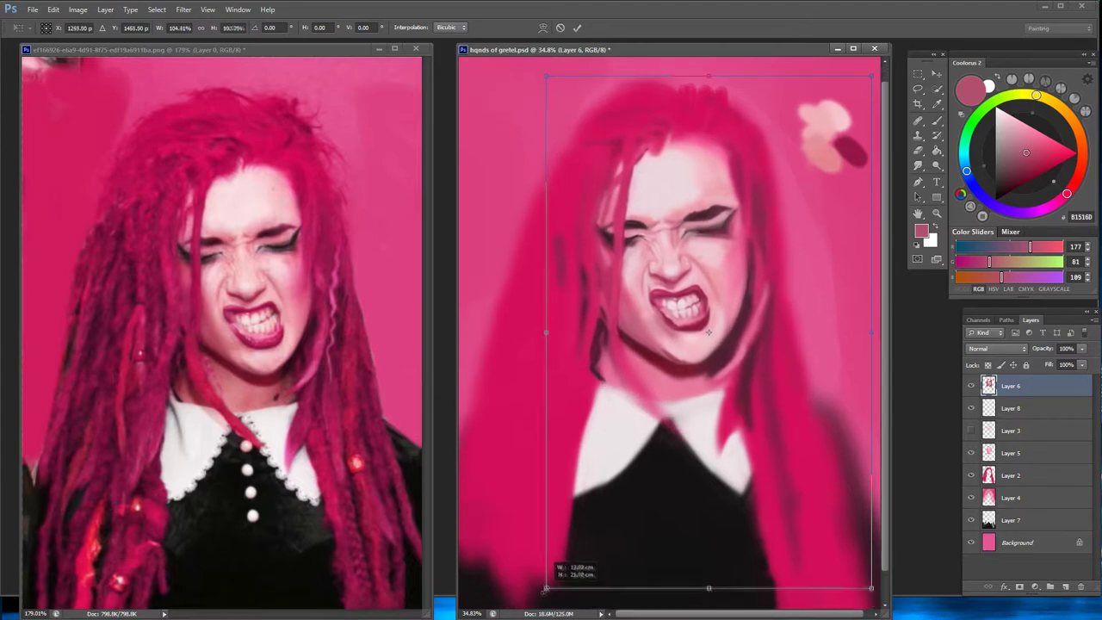
left_click_drag(549, 77, 550, 79)
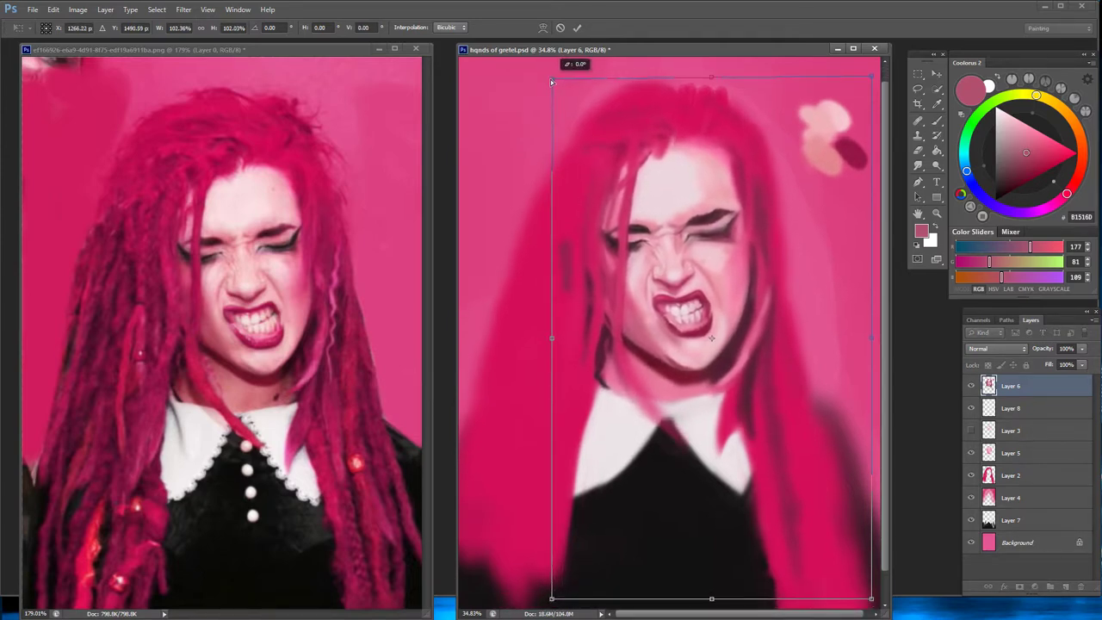
left_click(577, 28)
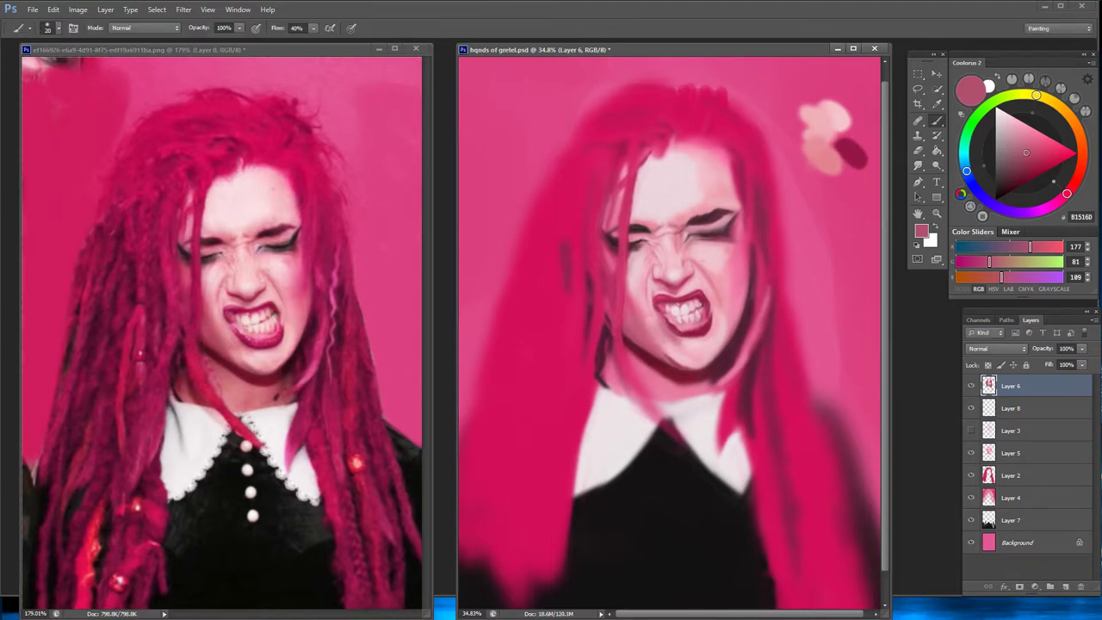
Sample light forehead pinks and dark maroon shadow tones from the face
left_click(702, 194, "alt")
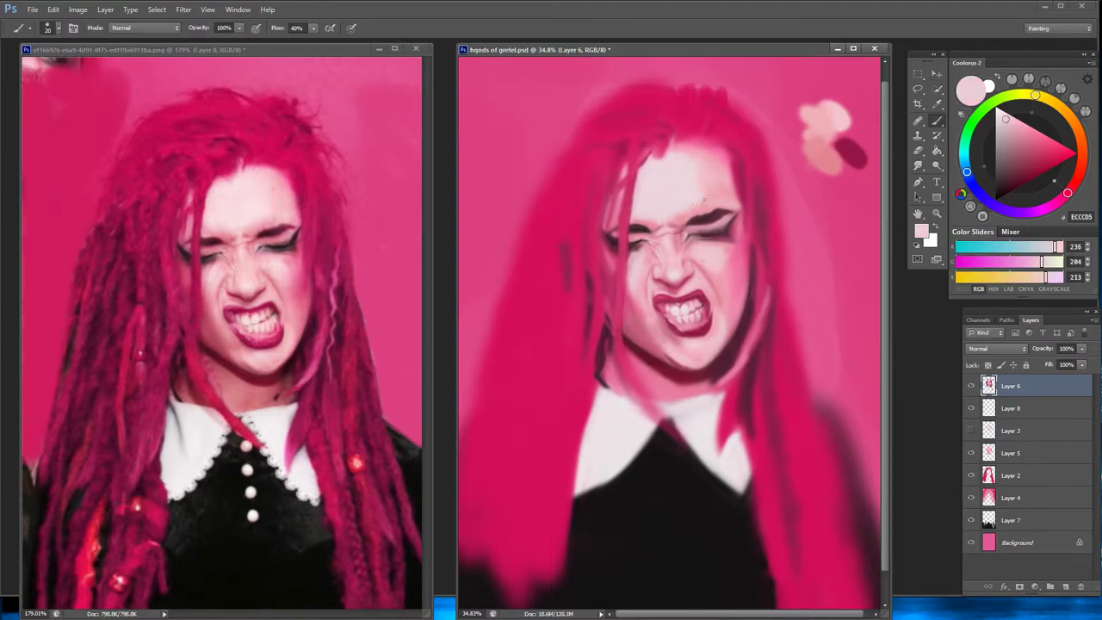
left_click(699, 181, "alt")
left_click(696, 191, "alt")
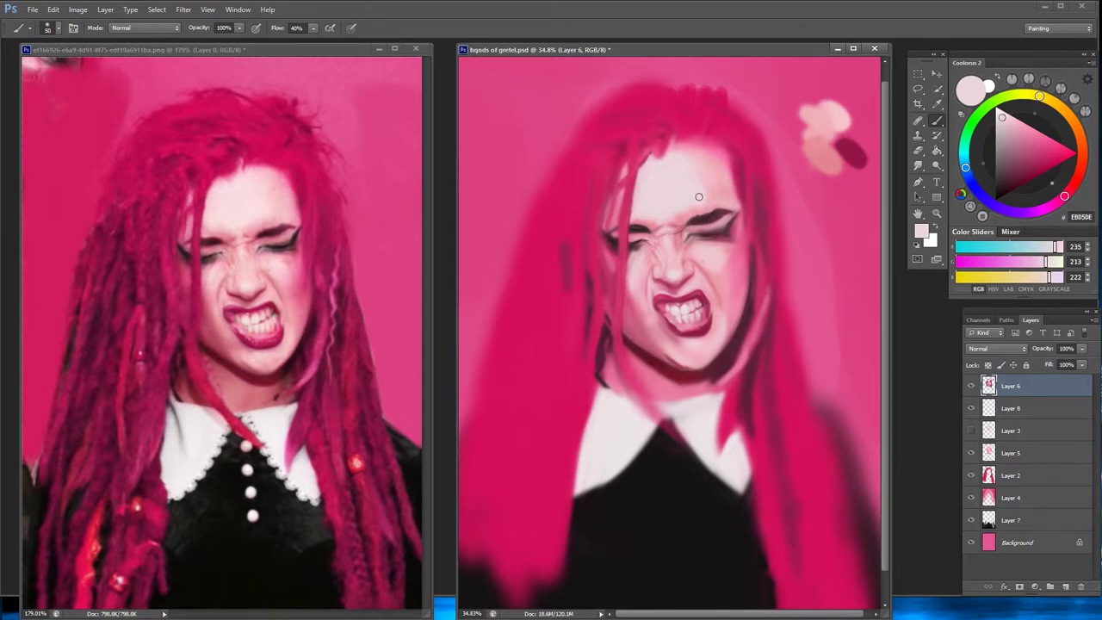
left_click(704, 213, "alt")
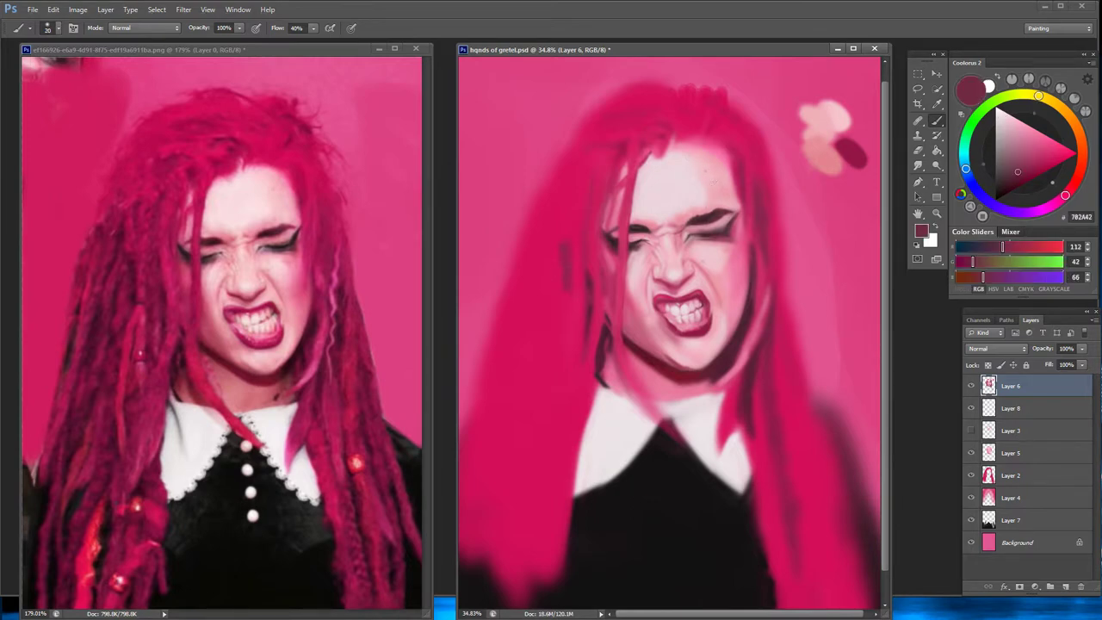
left_click(709, 208, "alt")
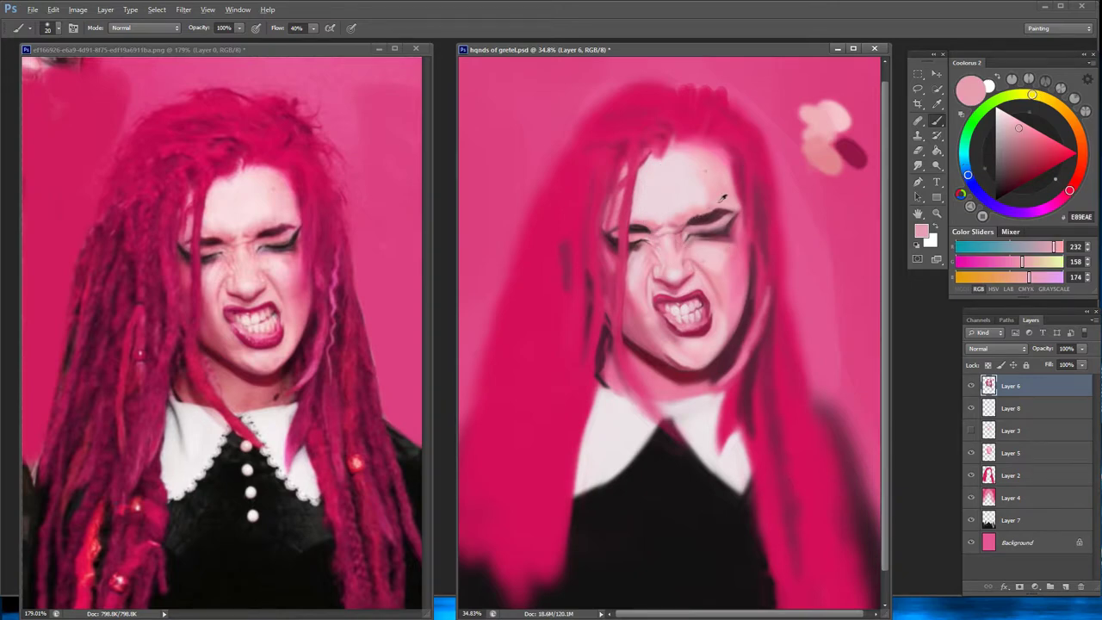
left_click(694, 218, "alt")
left_click(716, 223, "alt")
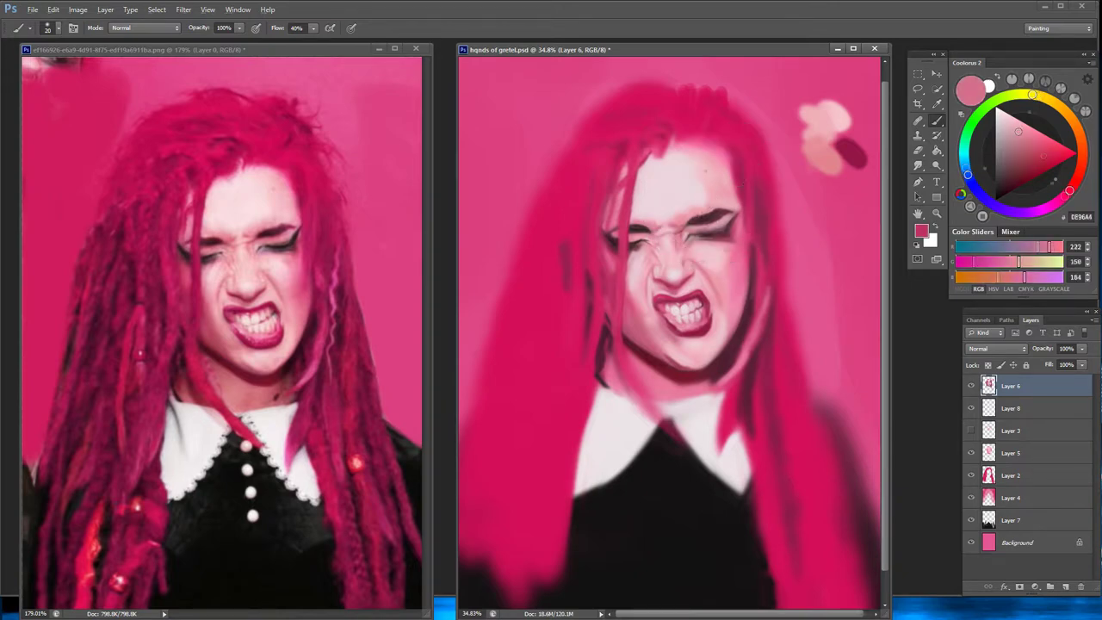
left_click(706, 226, "alt")
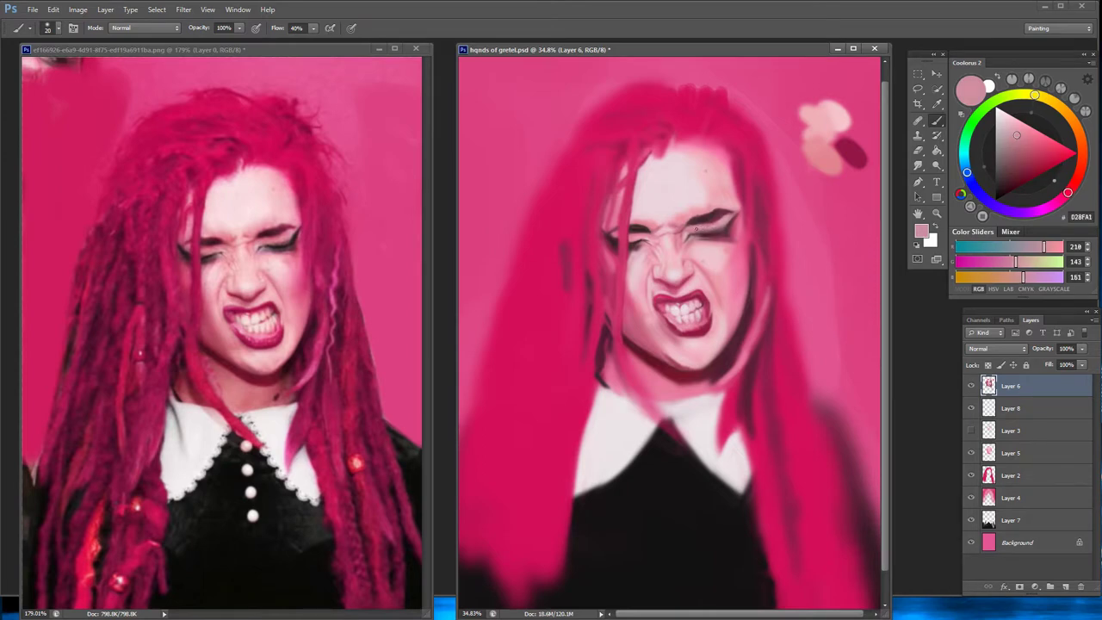
left_click(686, 233, "alt")
left_click(710, 231, "alt")
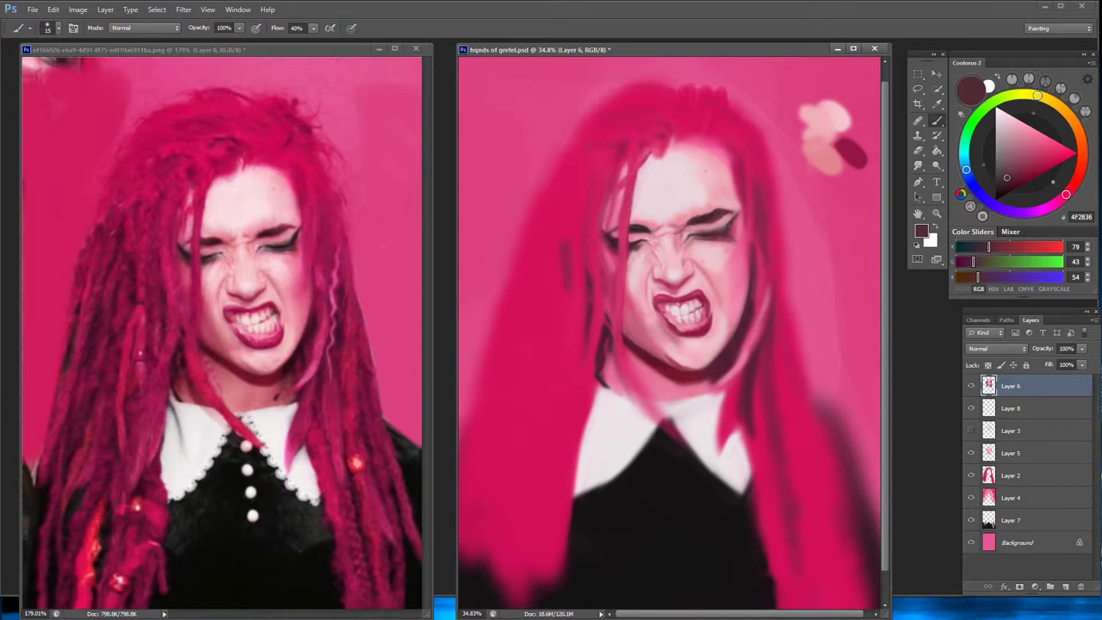
Sample pinks, maroons and mauves around the left eye
left_click(718, 212, "alt")
left_click(629, 216, "alt")
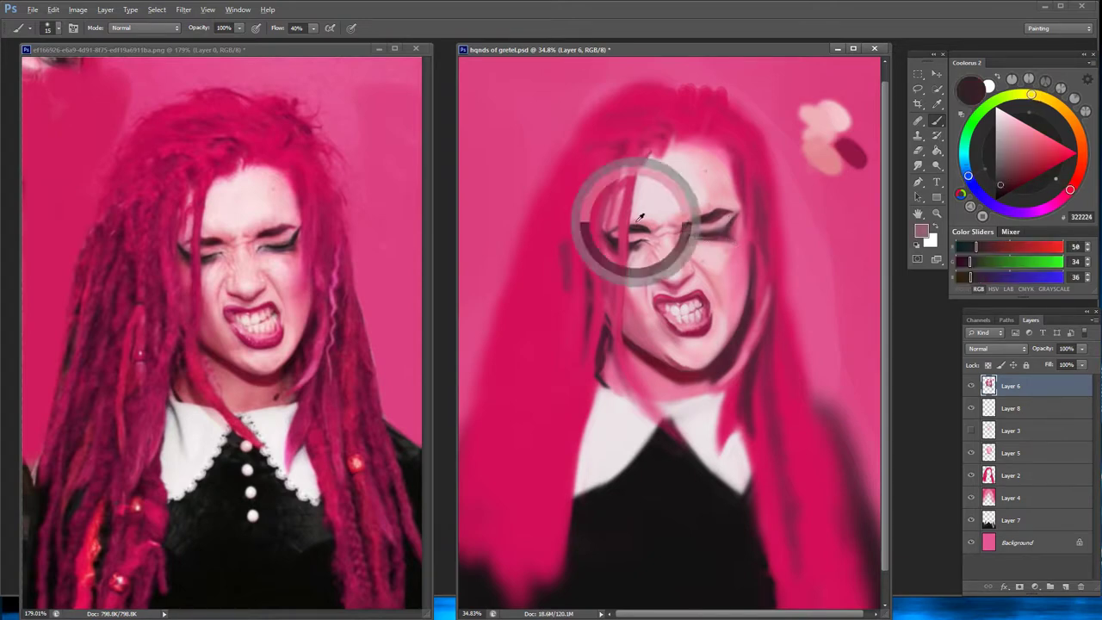
left_click(653, 227, "alt")
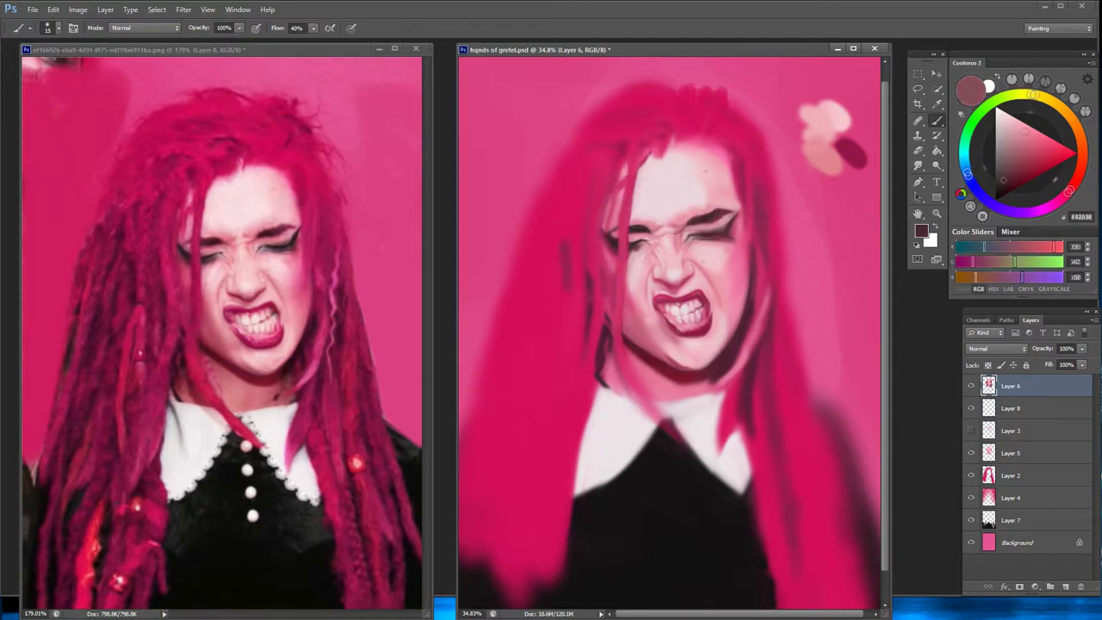
left_click(648, 242, "alt")
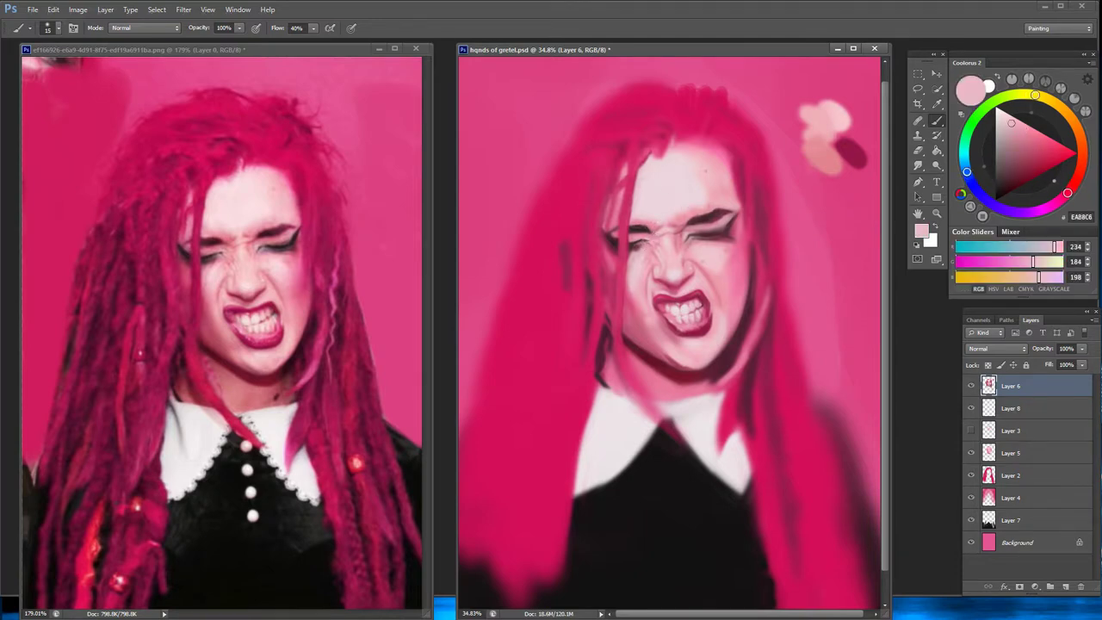
left_click(650, 228, "alt")
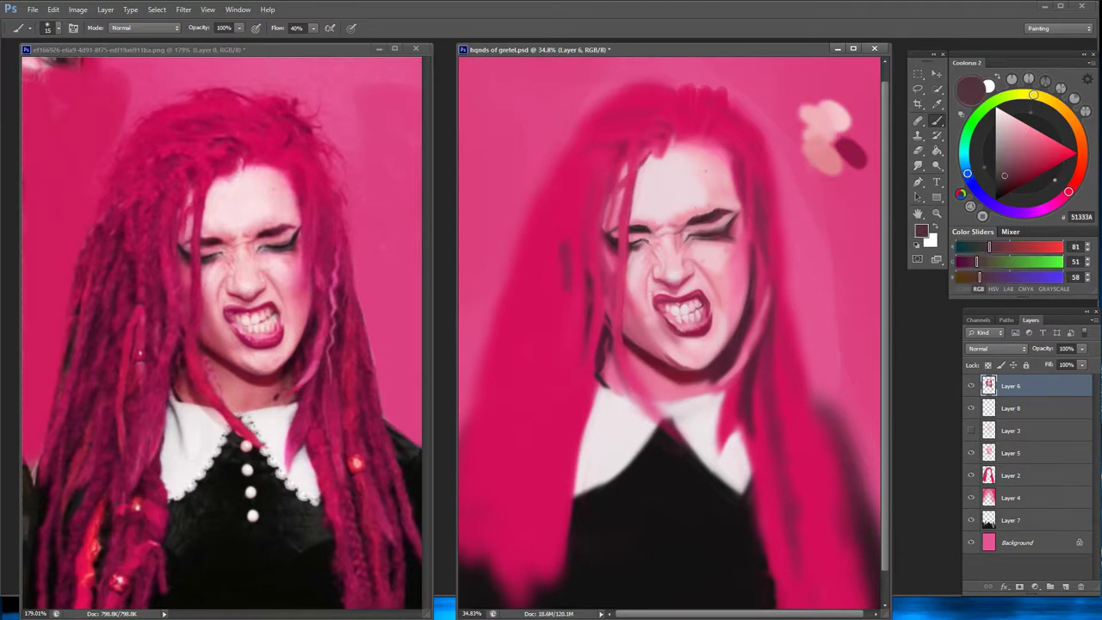
left_click(648, 244, "alt")
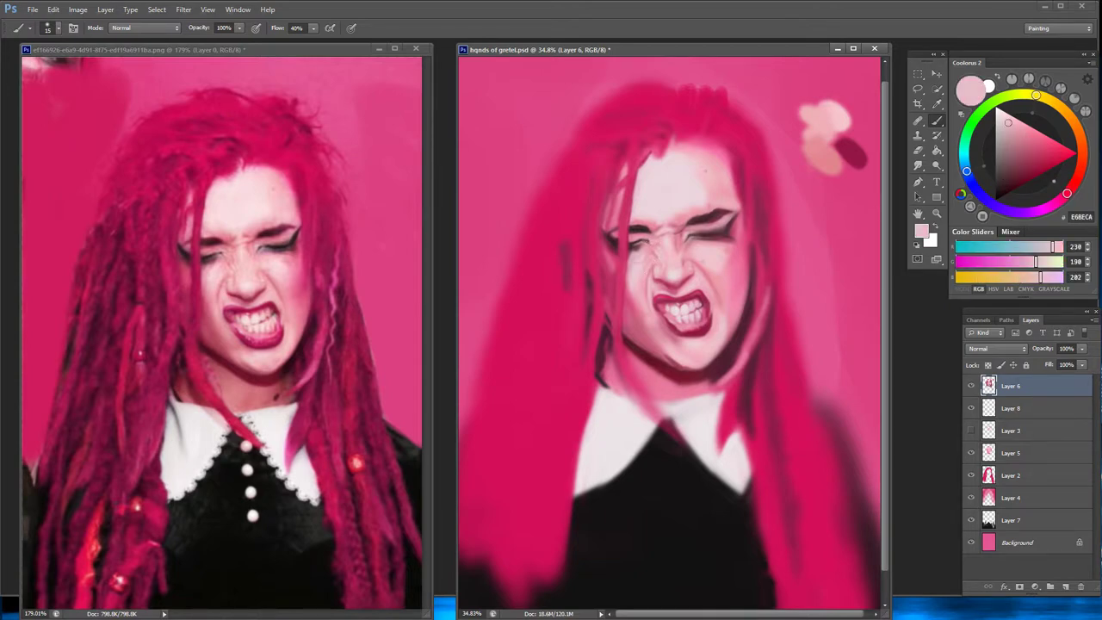
left_click(644, 251, "alt")
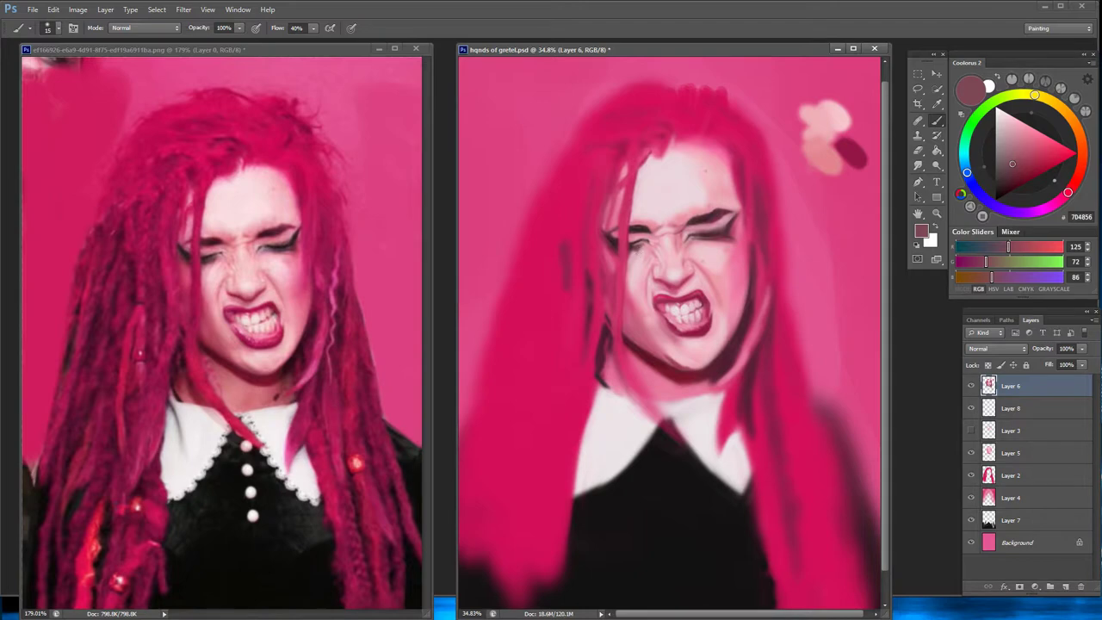
left_click(642, 243, "alt")
left_click(612, 248, "alt")
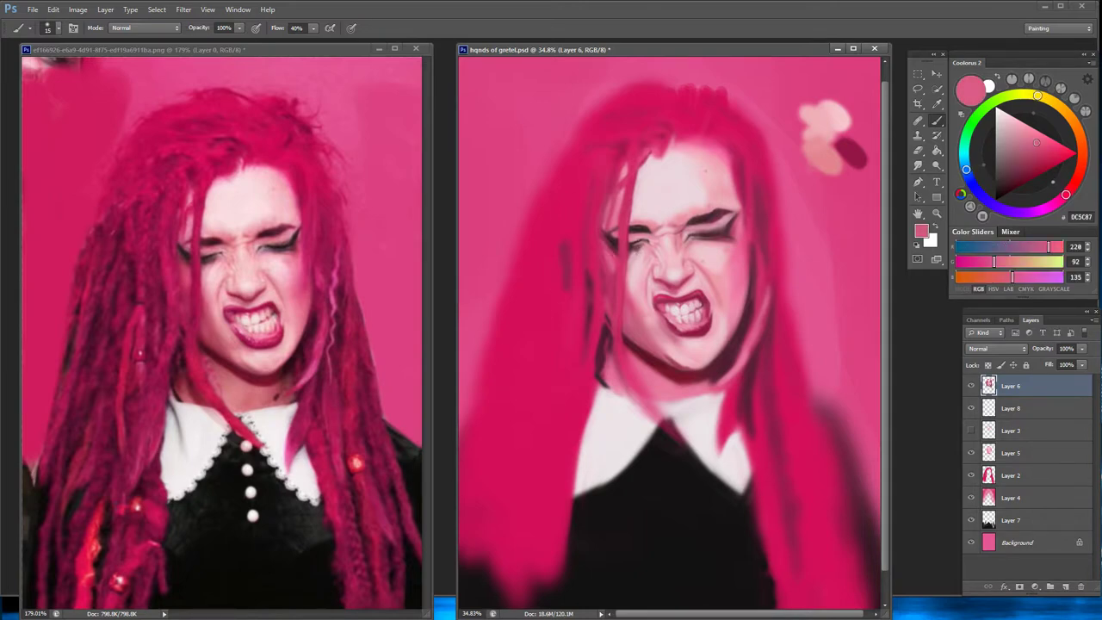
Pick a raspberry pink, then paint a thin dark line along the collar edge
left_click_drag(611, 241, 597, 232)
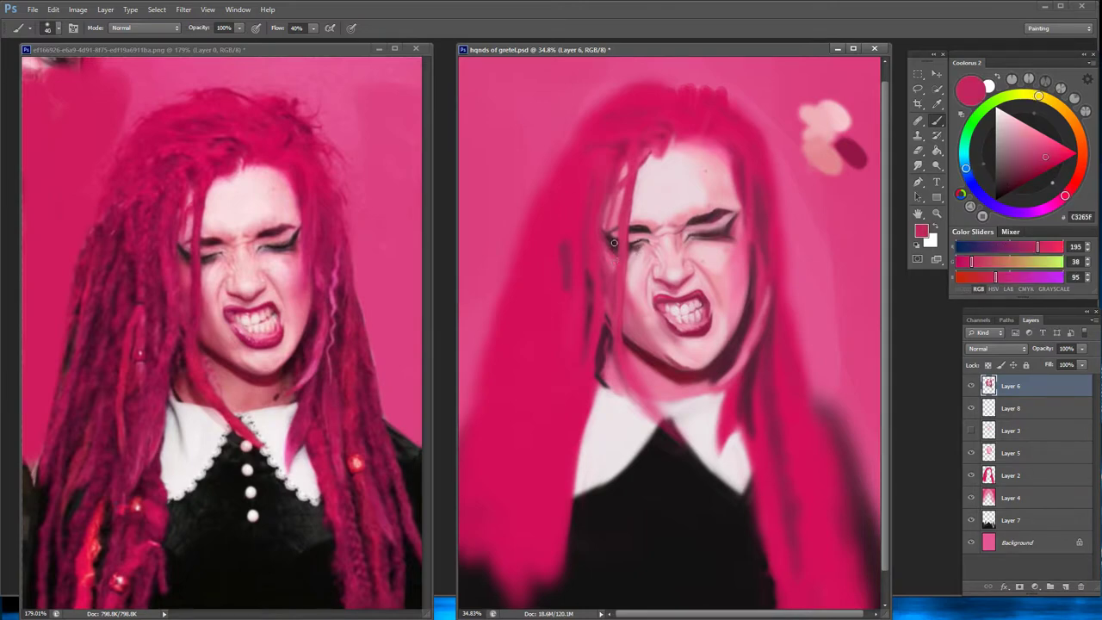
left_click(611, 236, "alt")
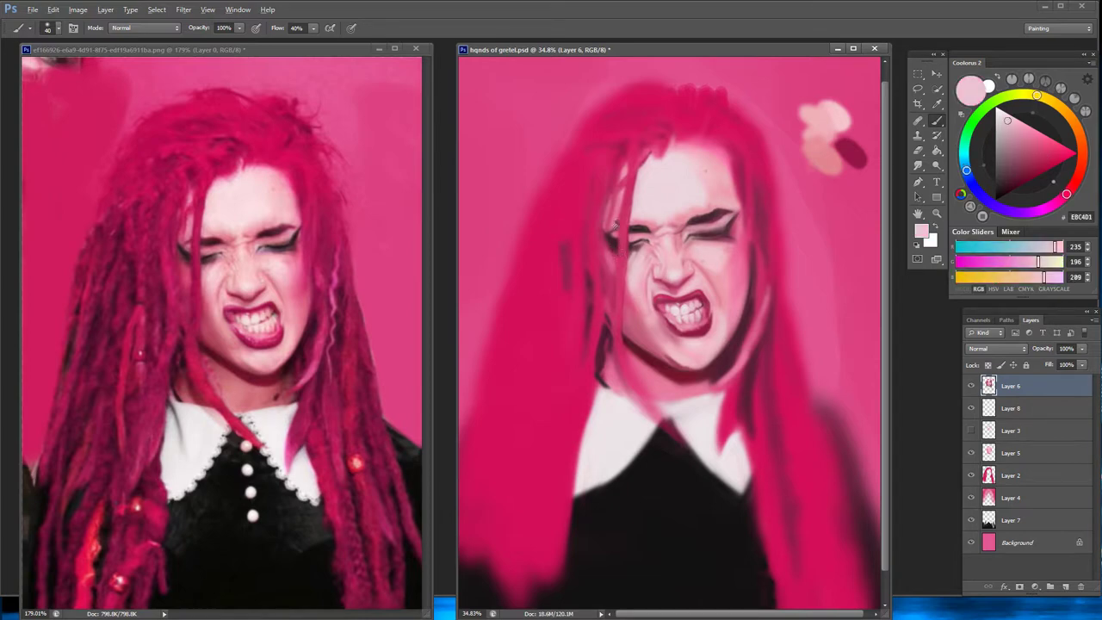
left_click(616, 262, "alt")
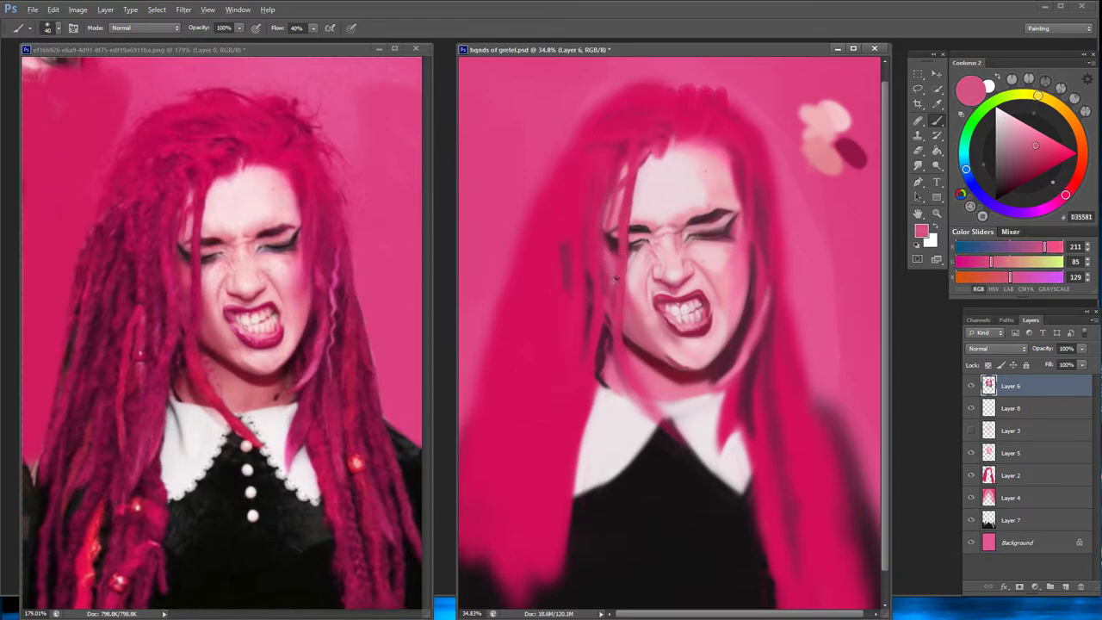
left_click(615, 277, "alt")
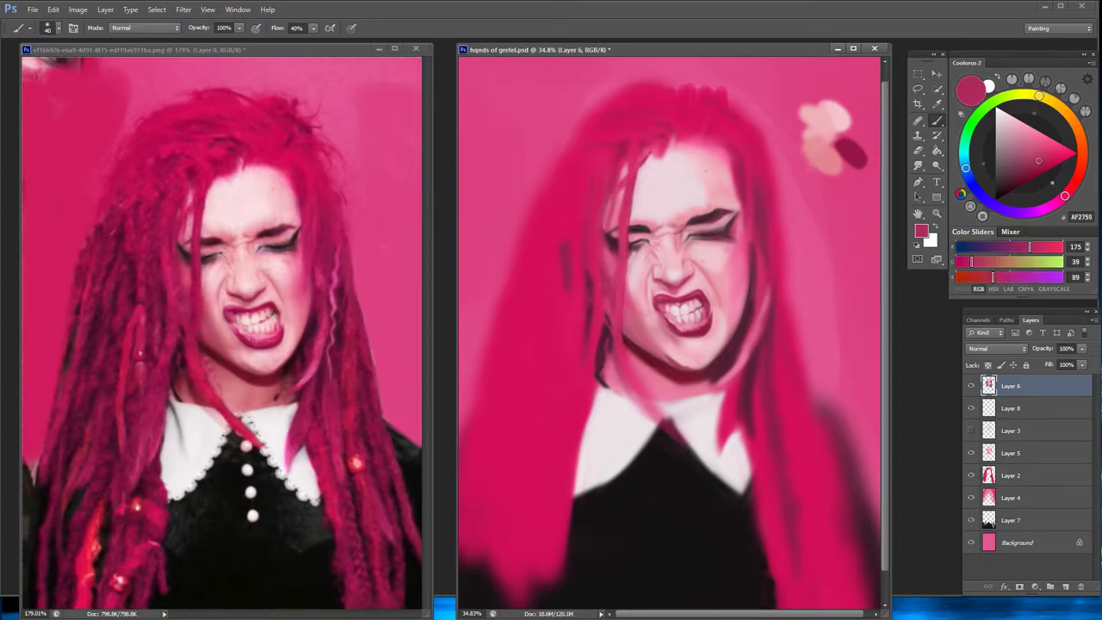
left_click(610, 316, "alt")
left_click(618, 283, "alt")
left_click(615, 323, "alt")
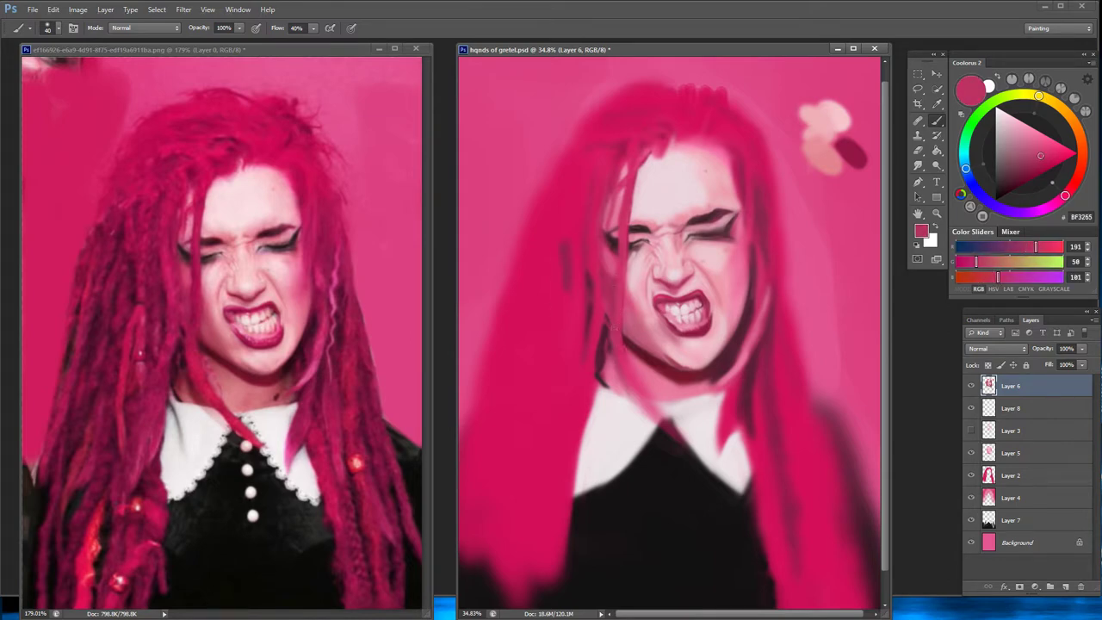
left_click_drag(629, 385, 680, 435)
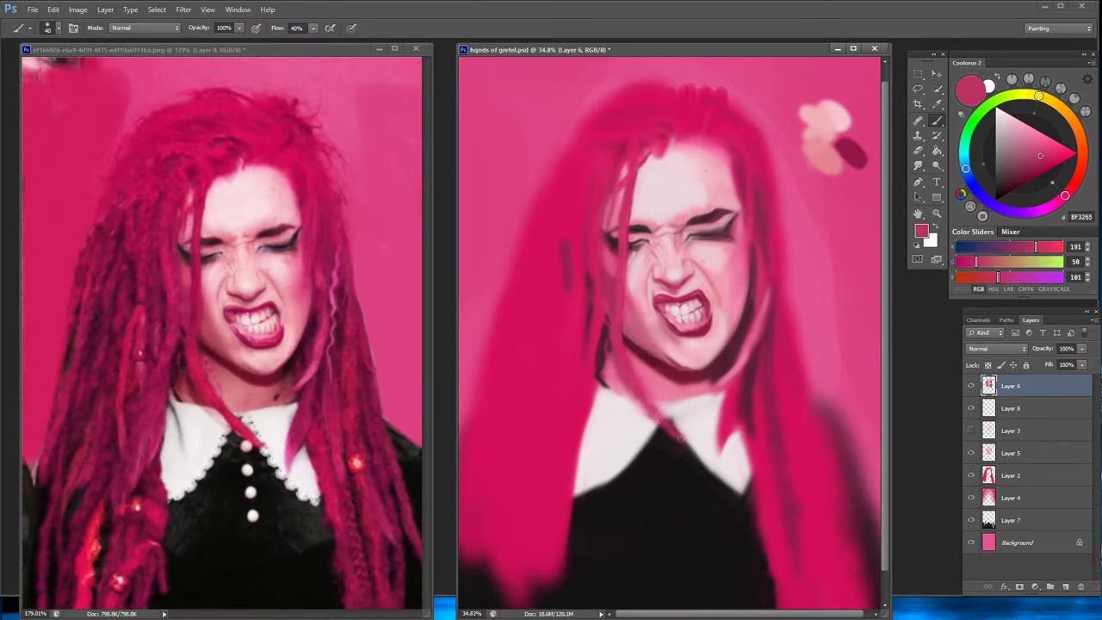
Paint hair pink along the left hair edge, covering the dark streak
left_click(690, 145, "alt")
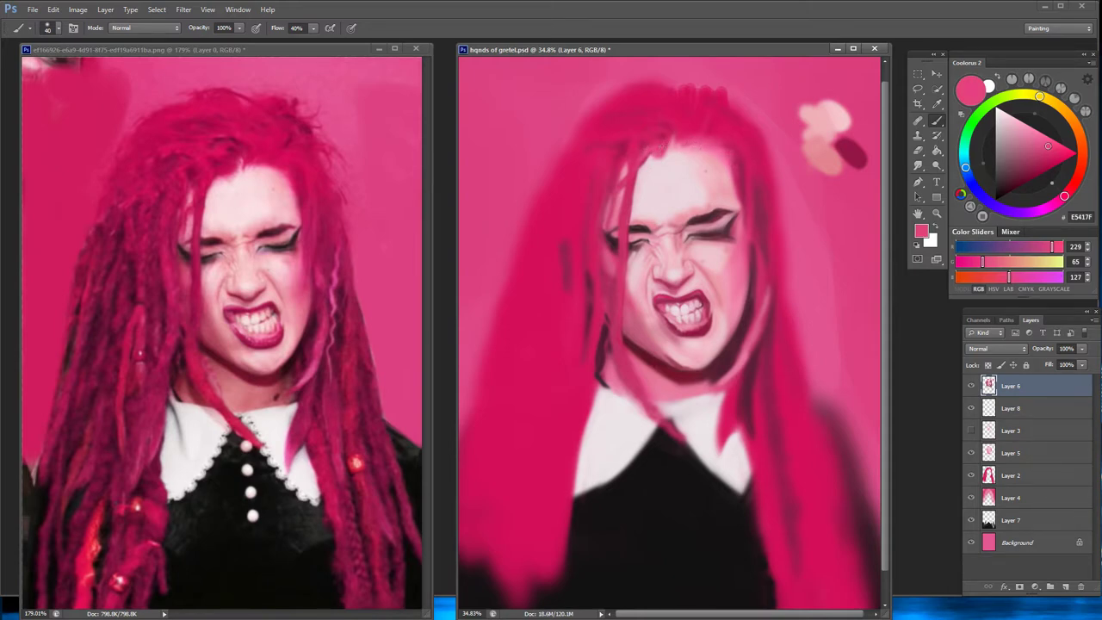
left_click(669, 153, "alt")
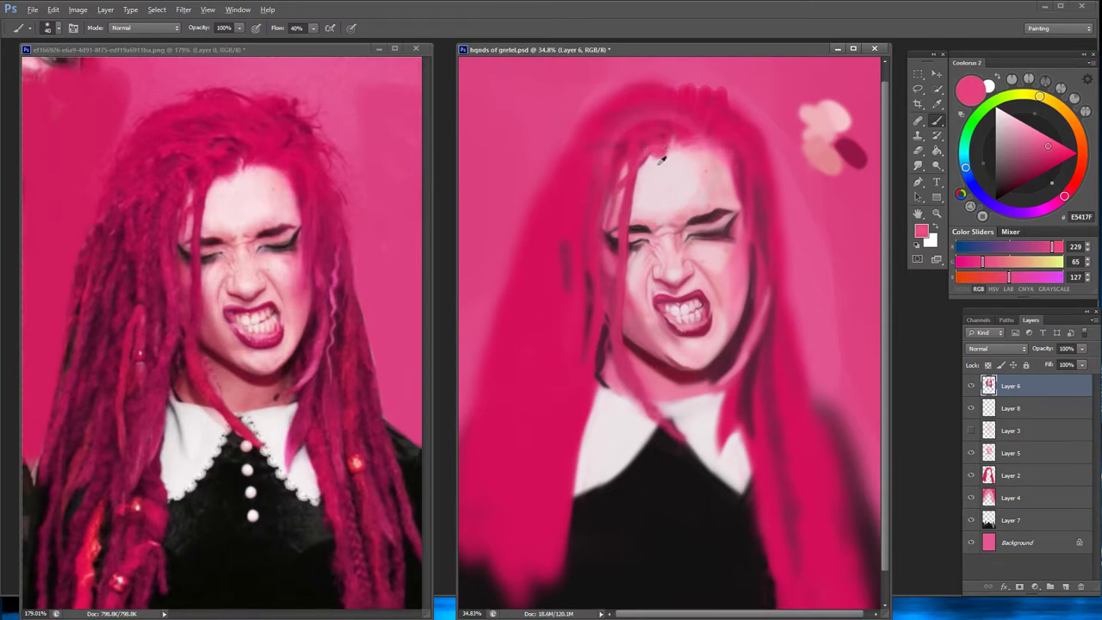
left_click(606, 278, "alt")
left_click(600, 267, "alt")
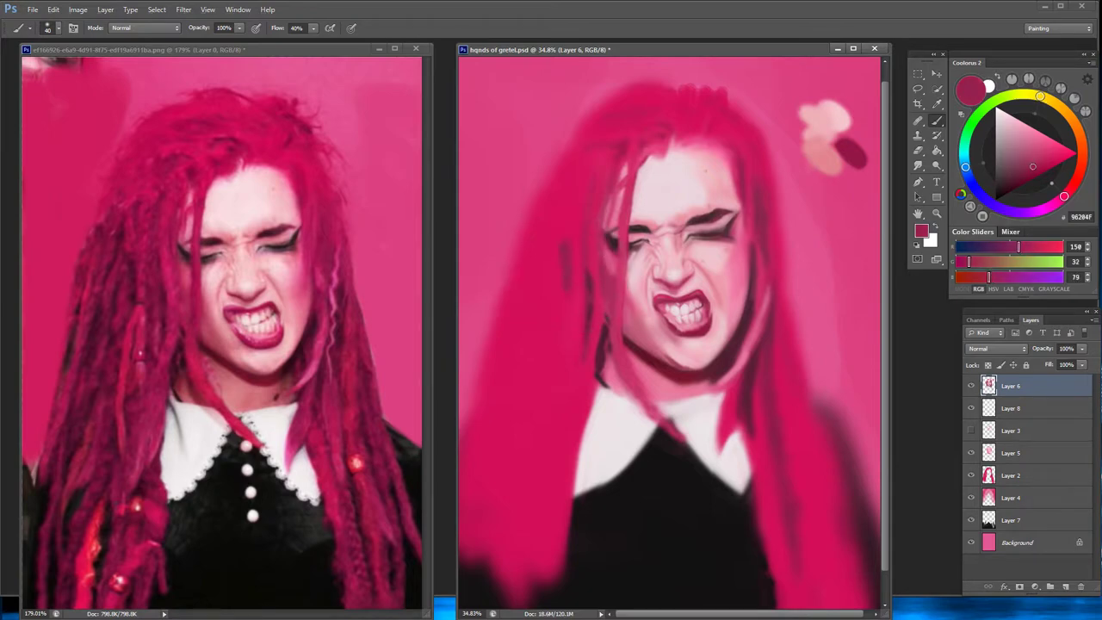
left_click(594, 272, "alt")
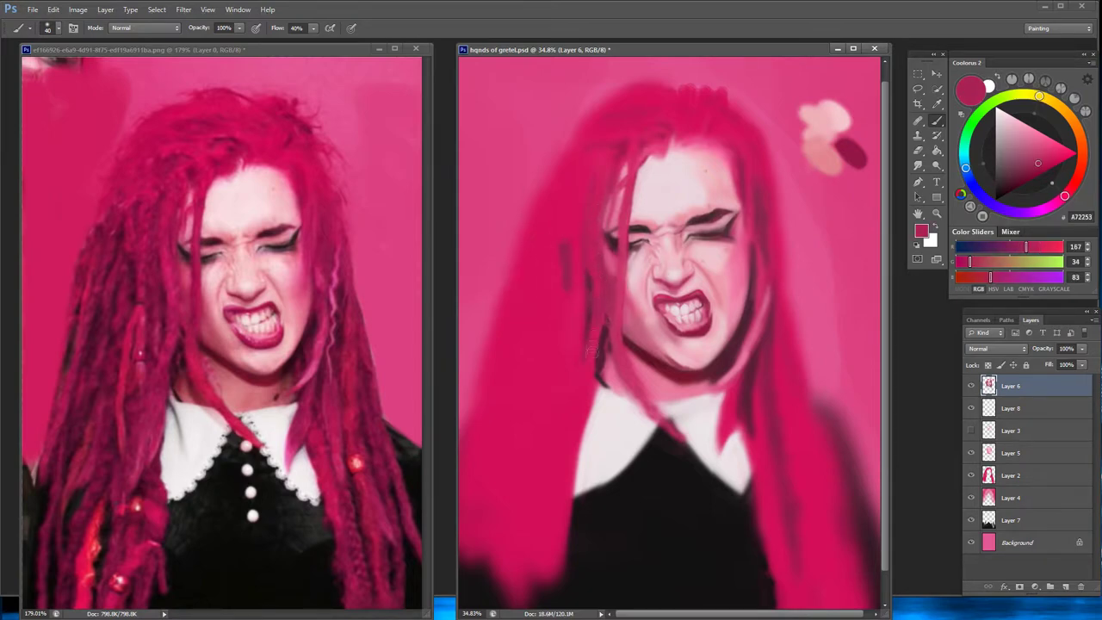
left_click(593, 352, "alt")
mouse_move(594, 349)
left_mouse_down()
mouse_move(582, 379)
mouse_move(589, 434)
left_mouse_up()
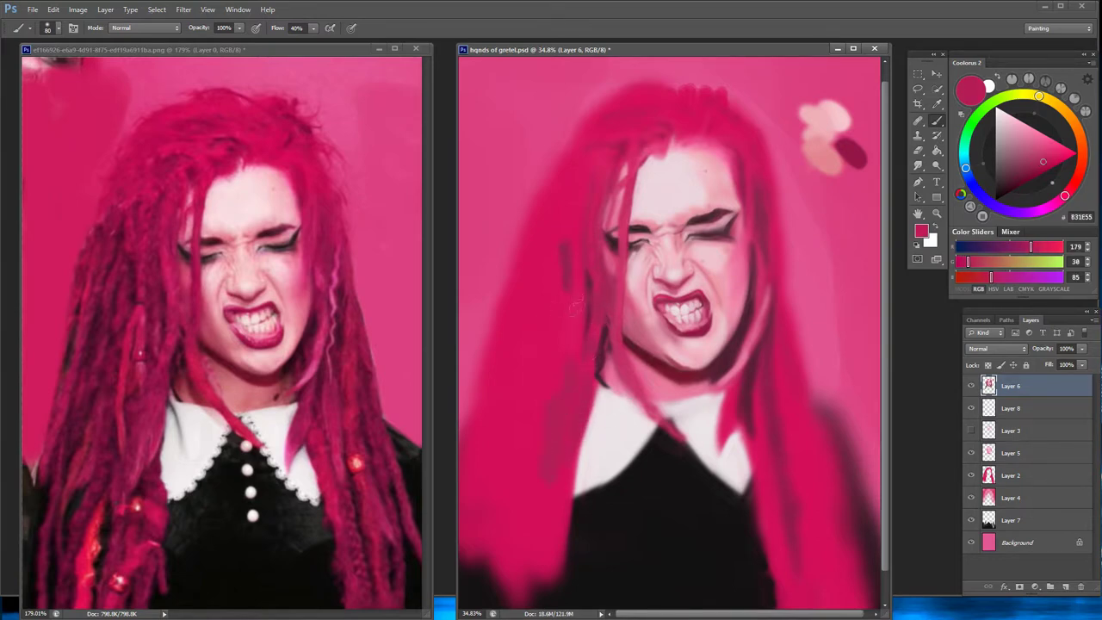
left_click_drag(577, 312, 572, 243)
With a halved brush, paint near-black hair strands beside the face
left_click(625, 511, "alt")
key("bracketleft")
key("bracketleft")
key("bracketleft")
mouse_move(560, 241)
left_mouse_down()
mouse_move(570, 214)
mouse_move(535, 296)
mouse_move(541, 277)
mouse_move(570, 293)
mouse_move(570, 327)
mouse_move(579, 322)
left_mouse_up()
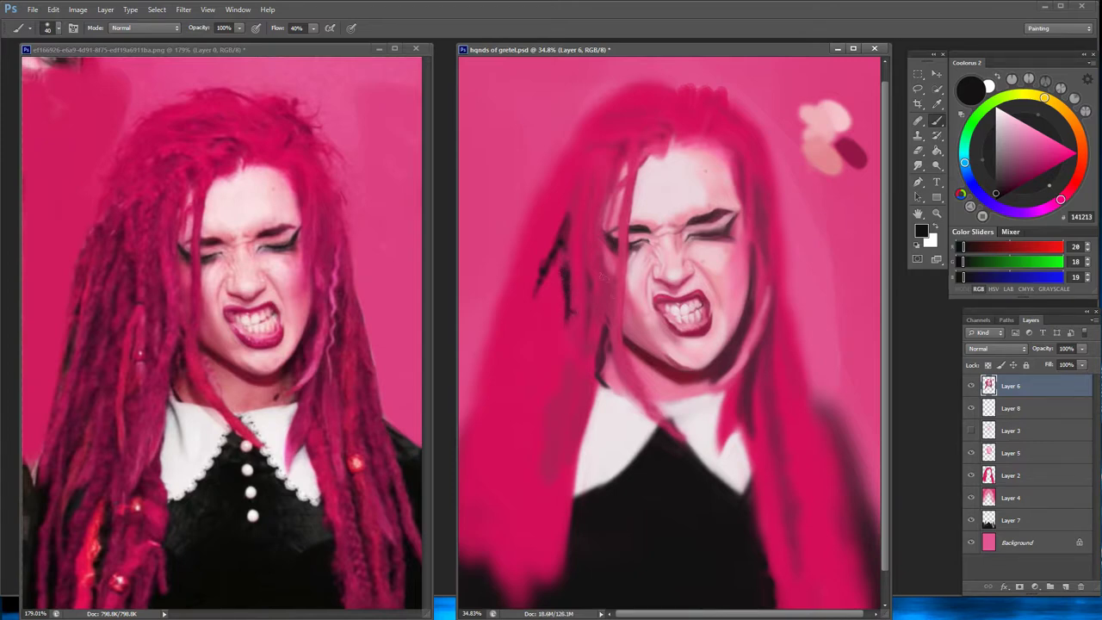
mouse_move(593, 236)
left_mouse_down()
mouse_move(589, 332)
mouse_move(572, 366)
mouse_move(598, 372)
mouse_move(603, 390)
left_mouse_up()
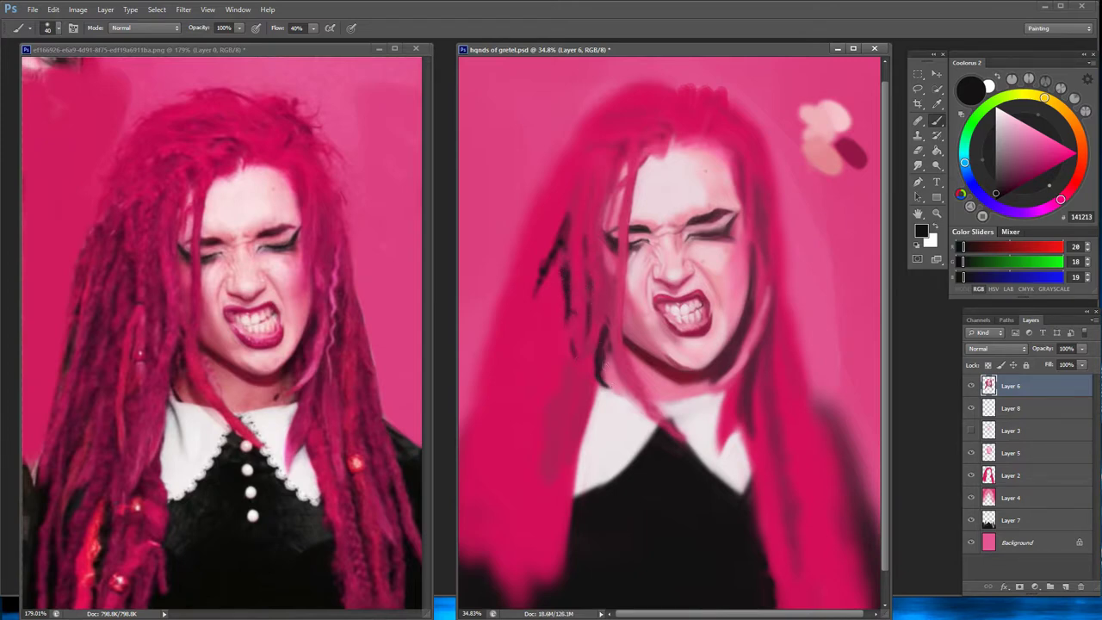
Paint thin crimson hair strands by and over the forehead
left_click(613, 343, "alt")
left_click(859, 155, "alt")
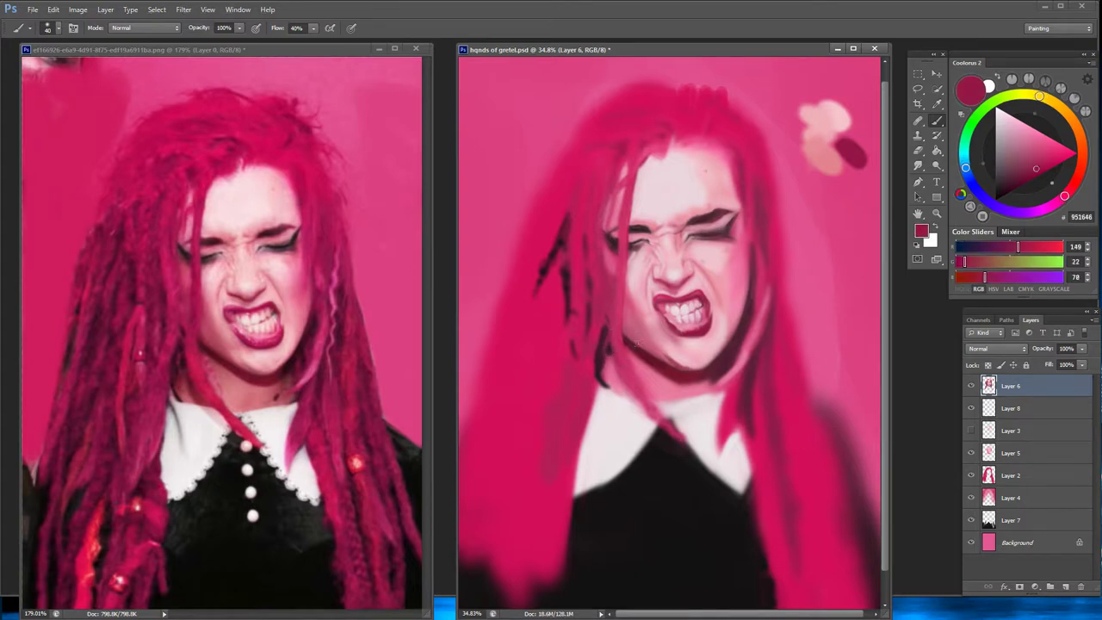
left_click_drag(625, 164, 623, 217)
mouse_move(625, 149)
left_mouse_down()
mouse_move(629, 165)
mouse_move(646, 155)
left_mouse_up()
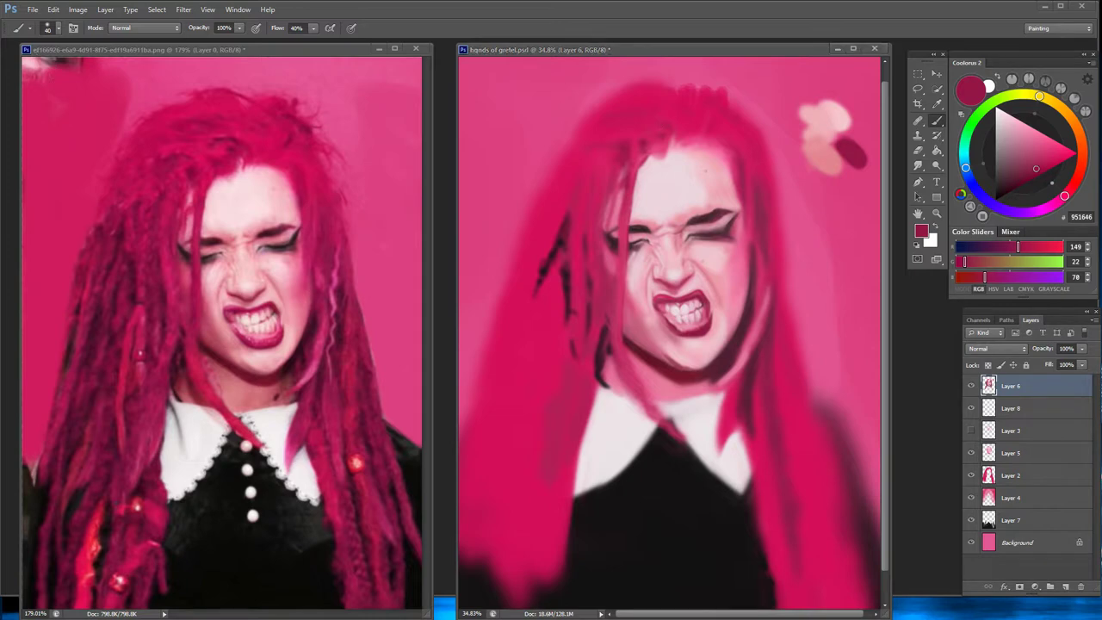
left_click_drag(637, 297, 540, 278)
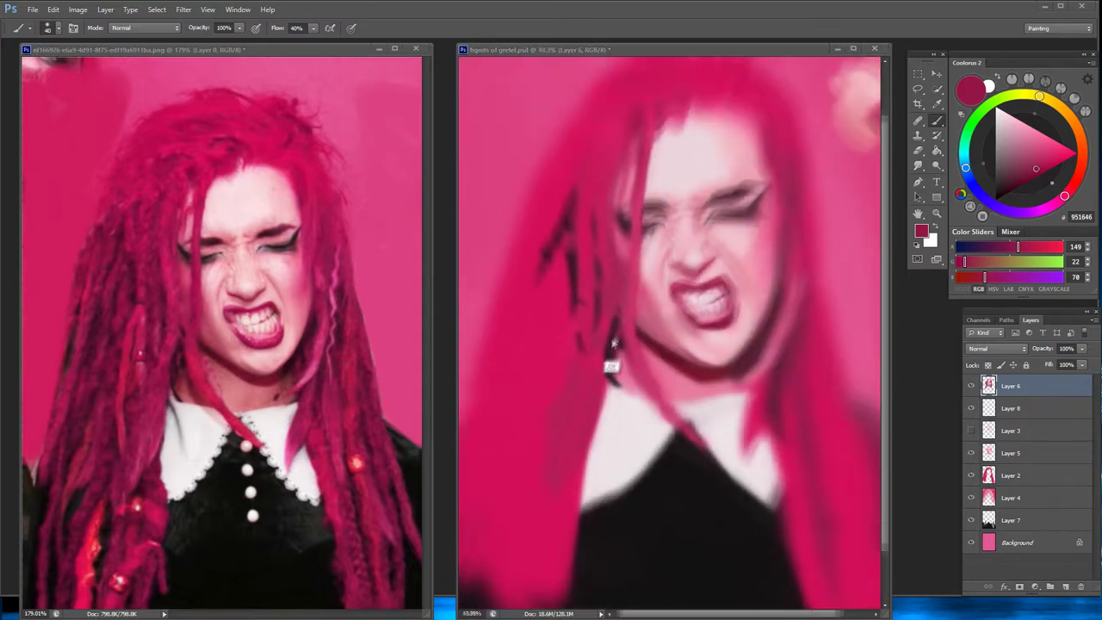
left_click(540, 279, "alt")
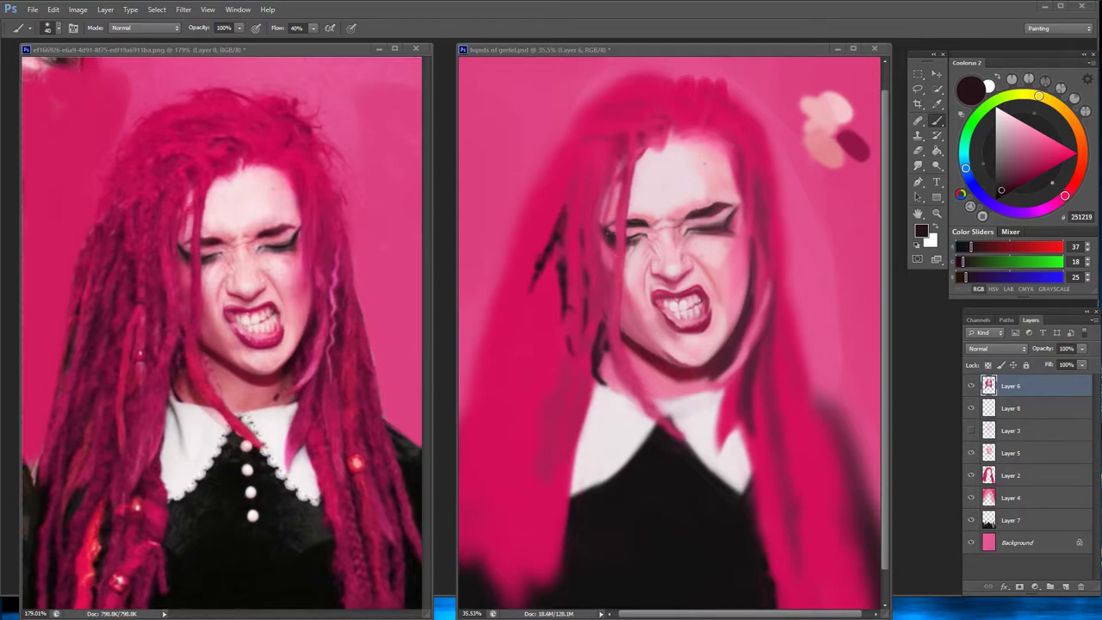
Sample hair tones from the reference photo and add a small dark stroke in the hair
left_click(593, 177, "alt")
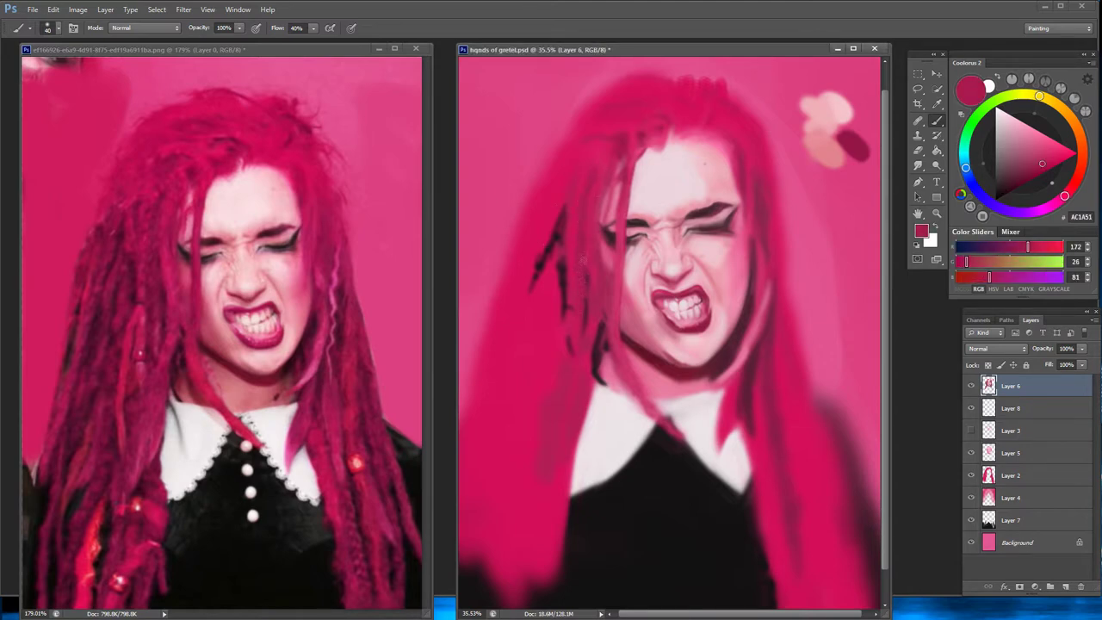
left_click(589, 251, "alt")
left_click(577, 244, "alt")
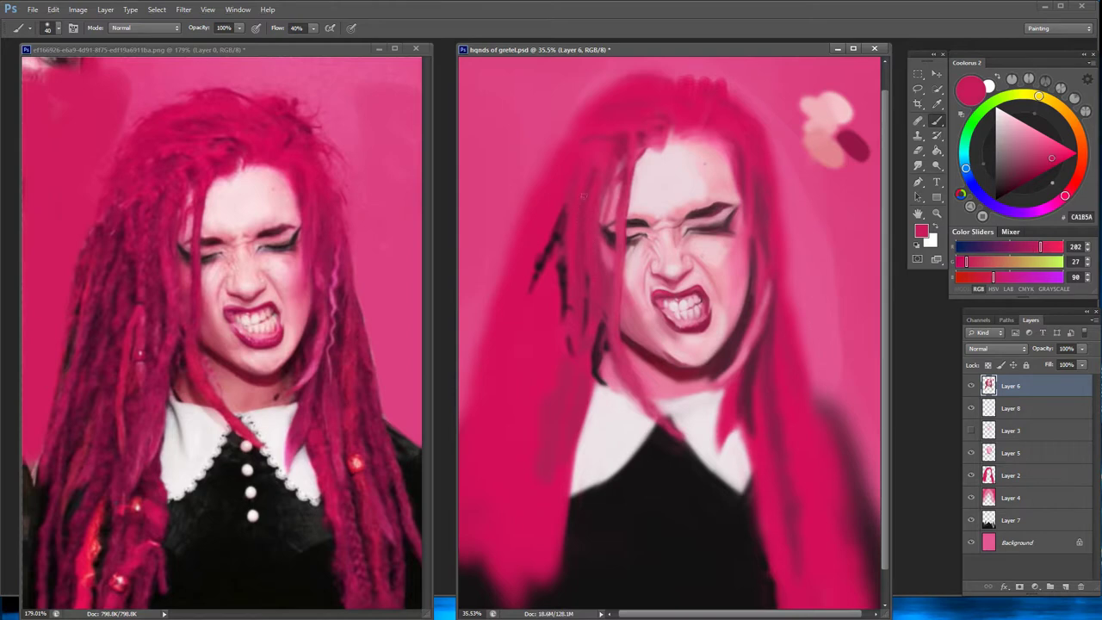
left_click(610, 117, "alt")
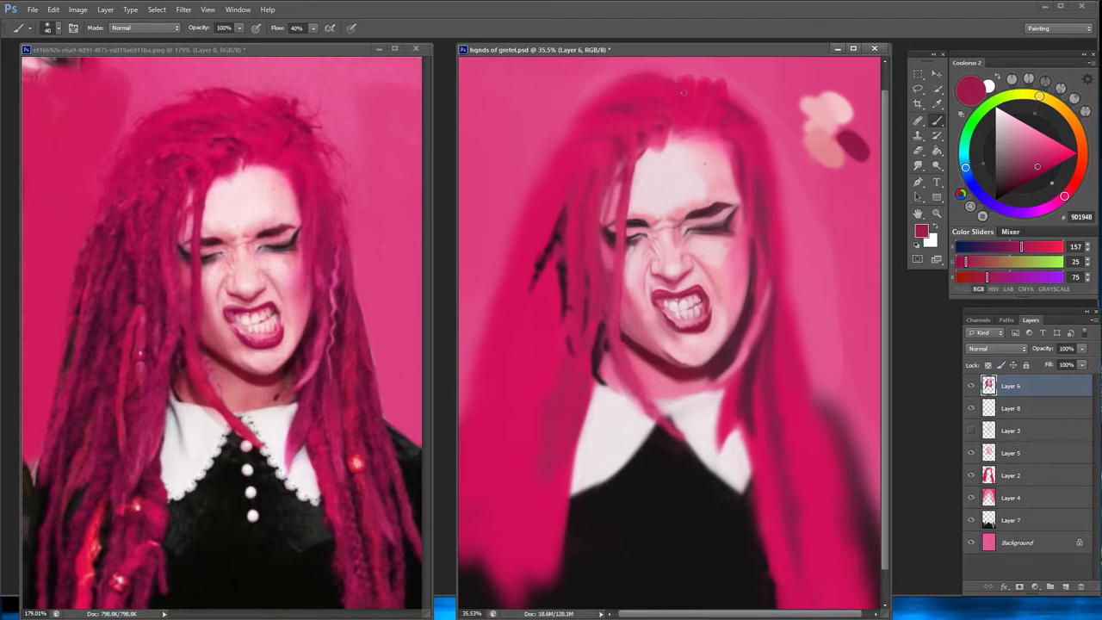
left_click_drag(639, 165, 632, 144)
left_click(663, 127, "alt")
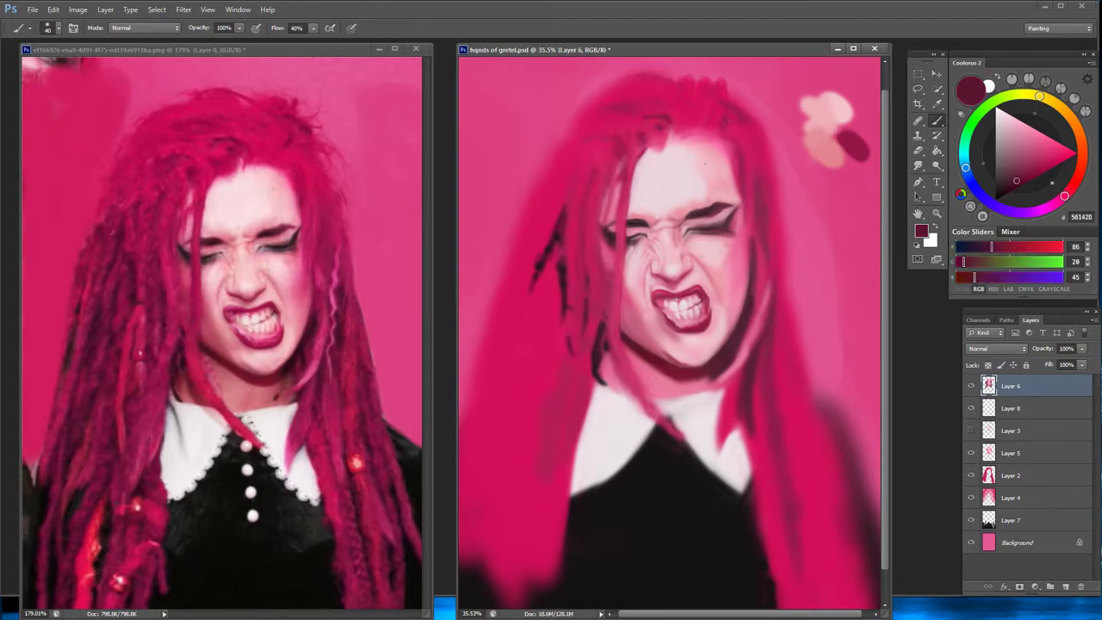
Paint deep crimson strands across the hair's top-left, then enlarge the brush to 100
left_click(726, 150, "alt")
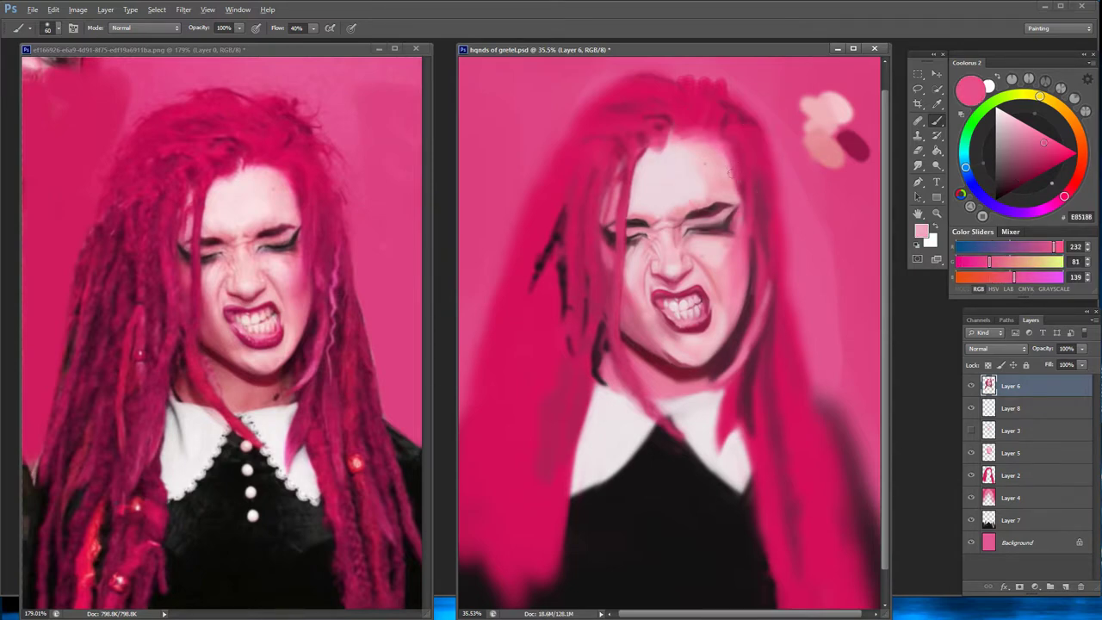
left_click(739, 196, "alt")
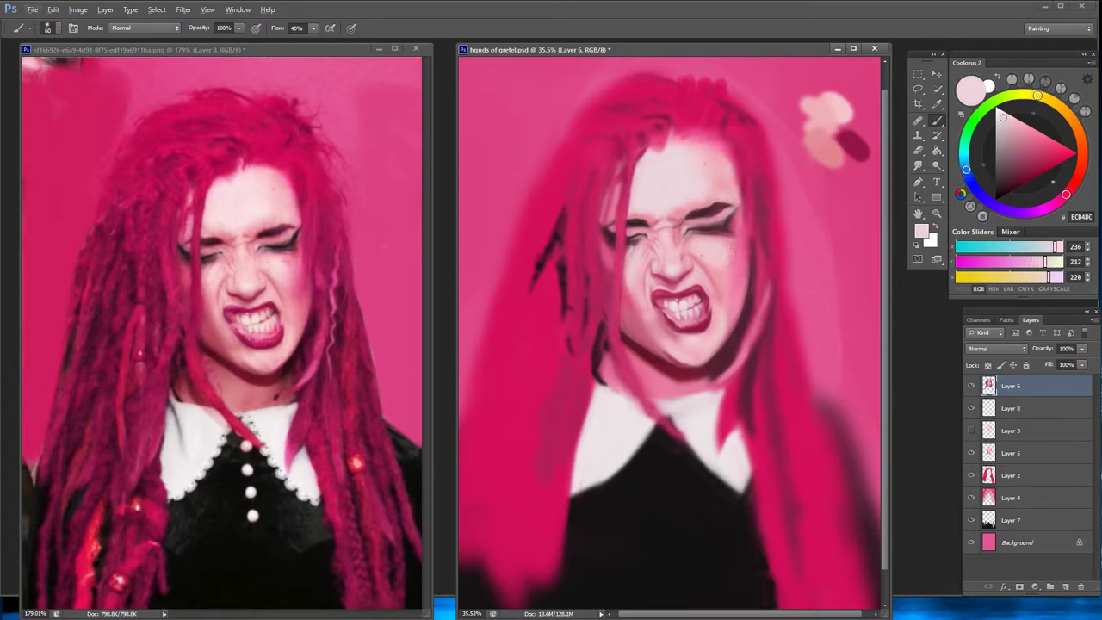
left_click(736, 276, "alt")
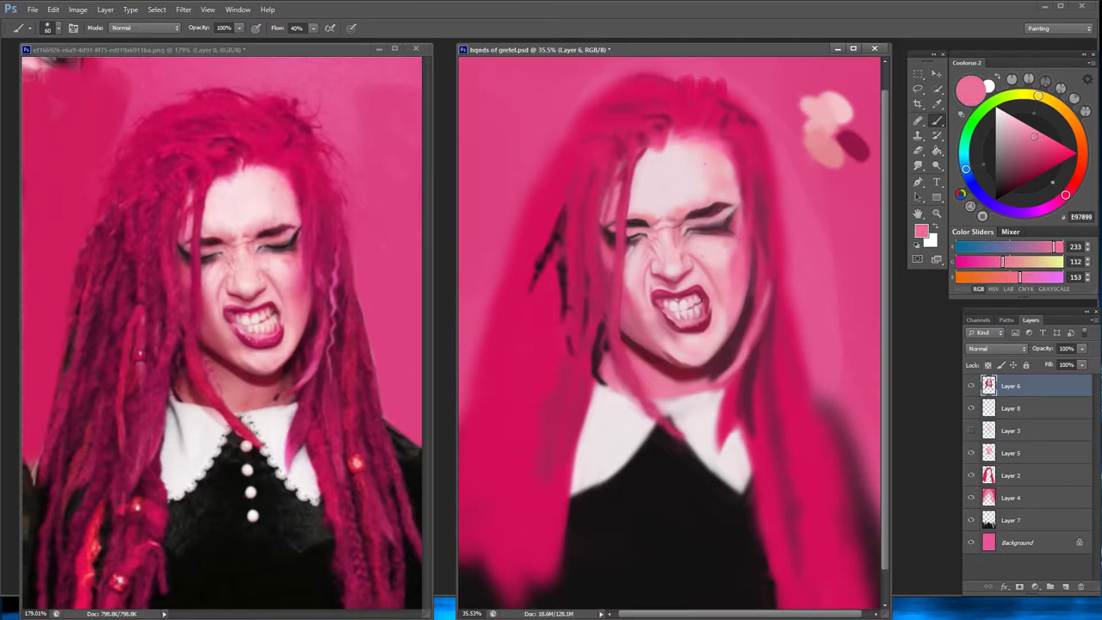
left_click(769, 256, "alt")
left_click(742, 273, "alt")
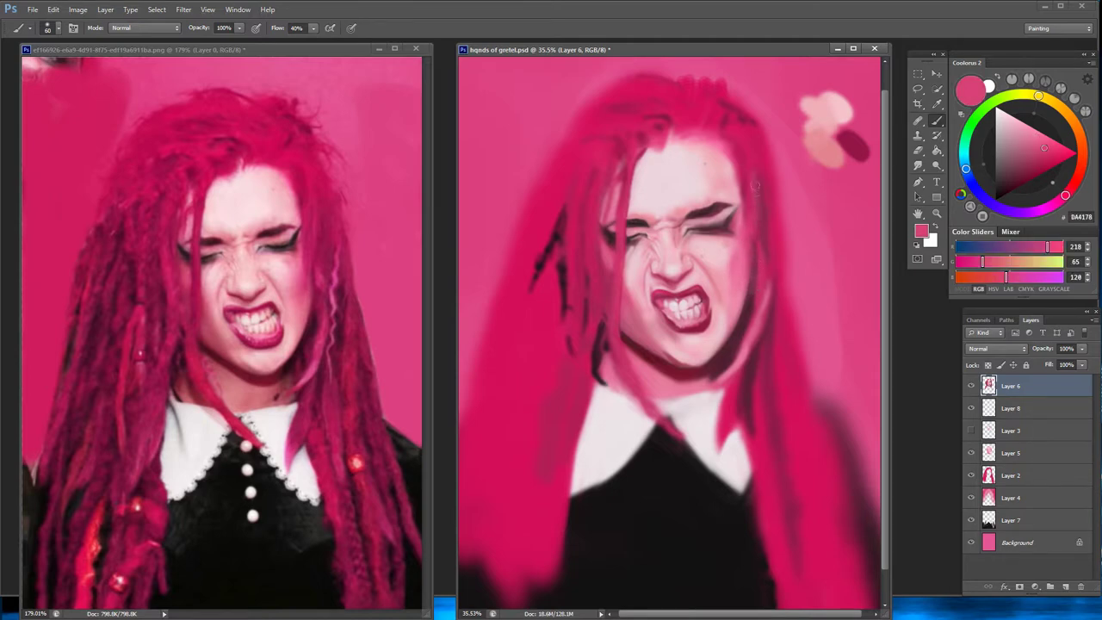
left_click(770, 271, "alt")
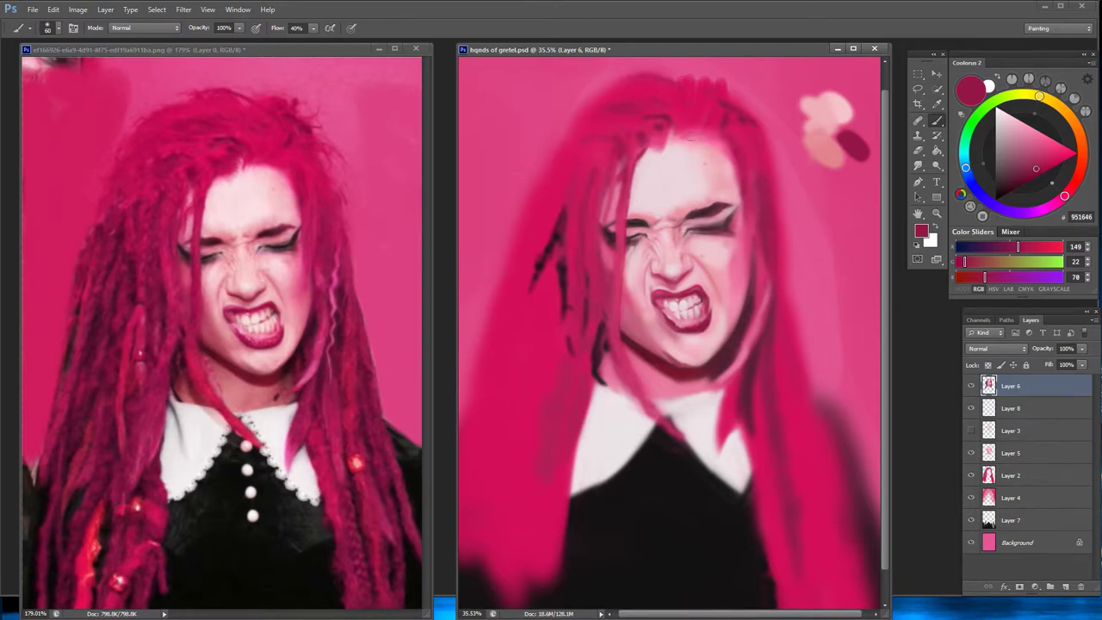
left_click_drag(620, 113, 569, 137)
left_click_drag(592, 99, 557, 162)
key("bracketright")
key("bracketright")
key("bracketright")
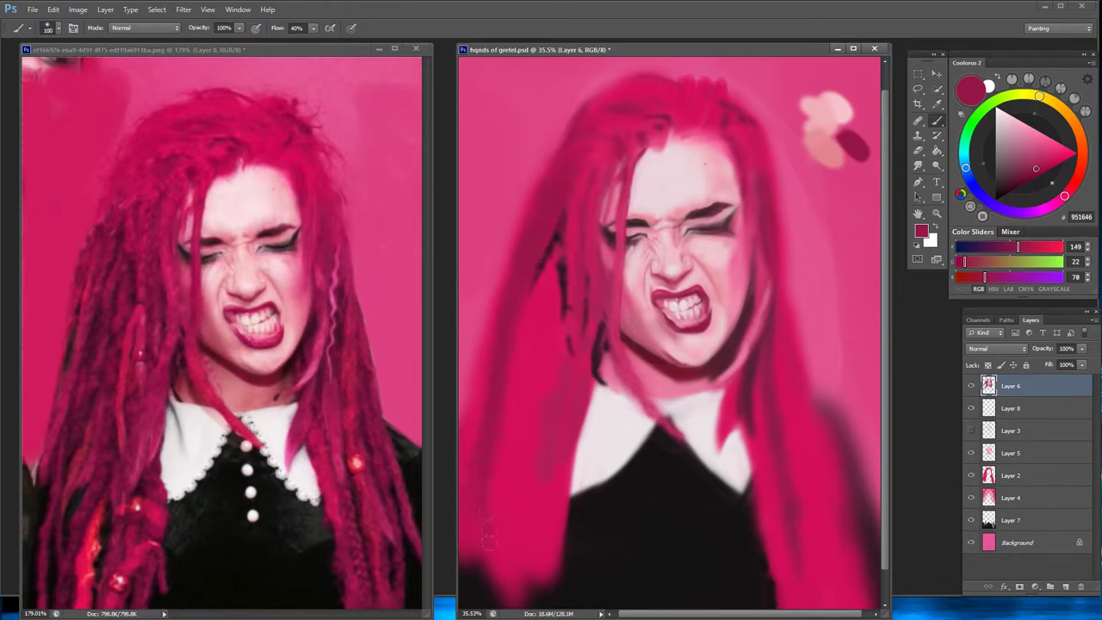
Darken the lower-left hair edge with strokes, then shrink the brush to 60
left_click(492, 584, "alt")
left_click_drag(492, 583, 486, 472)
left_click_drag(508, 520, 500, 453)
left_click(506, 573, "alt")
left_click_drag(507, 560, 517, 490)
key("bracketleft")
key("bracketleft")
key("bracketleft")
Add dark red-brown strokes up the left hair edge beside the face
left_click(517, 431, "alt")
mouse_move(500, 396)
left_mouse_down()
mouse_move(488, 459)
mouse_move(499, 371)
mouse_move(490, 484)
mouse_move(527, 431)
left_mouse_up()
mouse_move(529, 293)
left_mouse_down()
mouse_move(512, 383)
mouse_move(571, 185)
mouse_move(555, 225)
left_mouse_up()
mouse_move(553, 188)
left_mouse_down()
mouse_move(491, 364)
mouse_move(502, 317)
left_mouse_up()
left_click(632, 502, "alt")
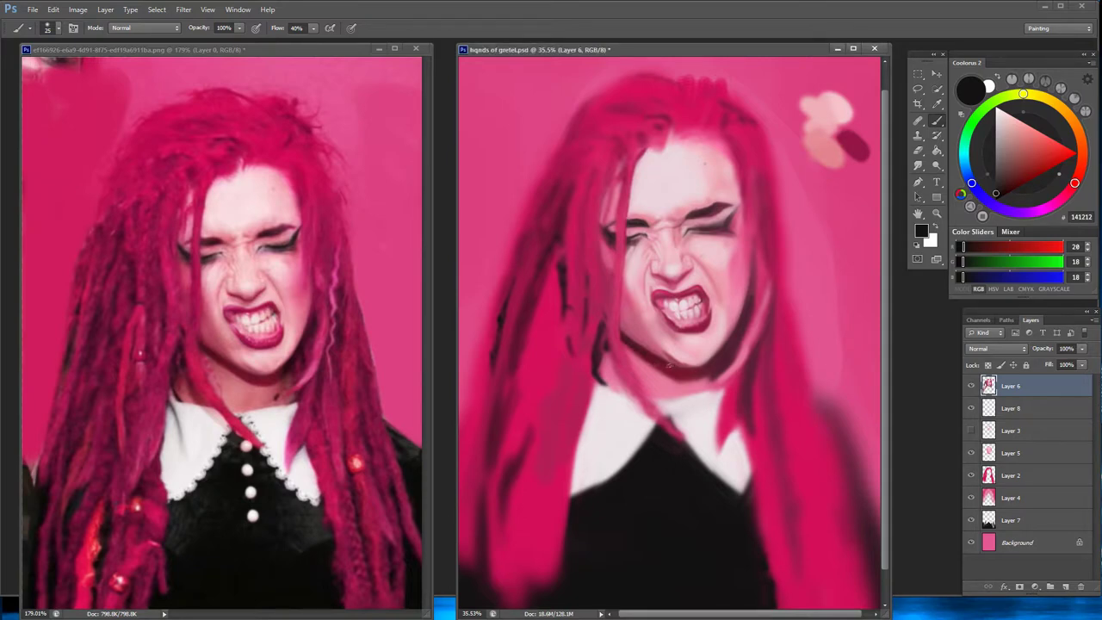
At brush size 40, paint a light-pink strand down the jaw's right edge
left_click_drag(729, 343, 727, 348)
key("bracketright")
key("bracketright")
key("bracketright")
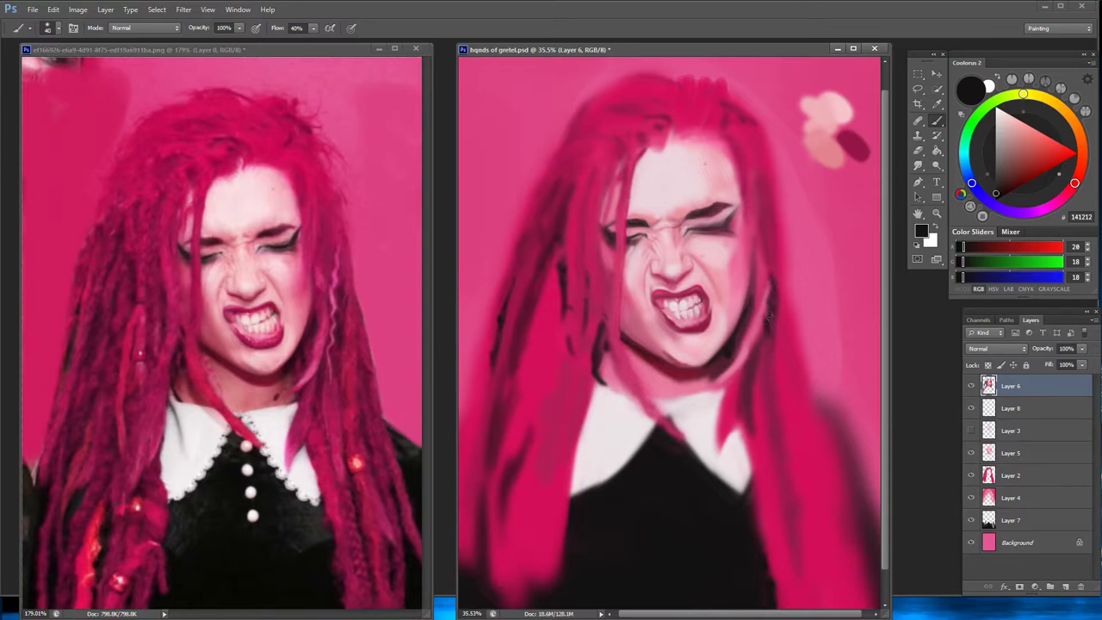
left_click(775, 296, "alt")
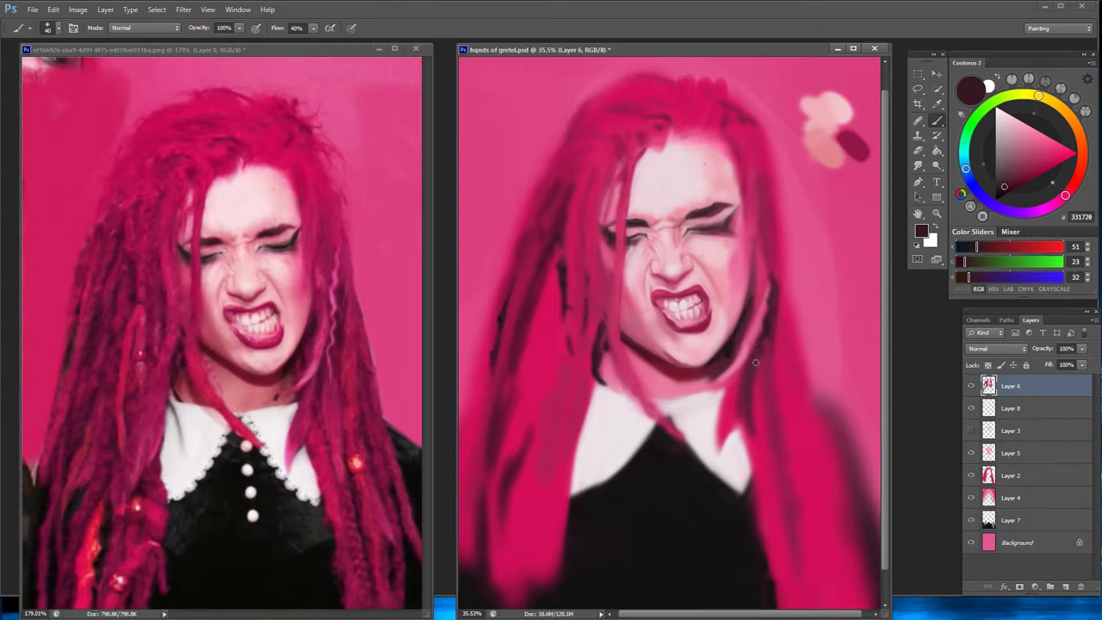
left_click(768, 304, "alt")
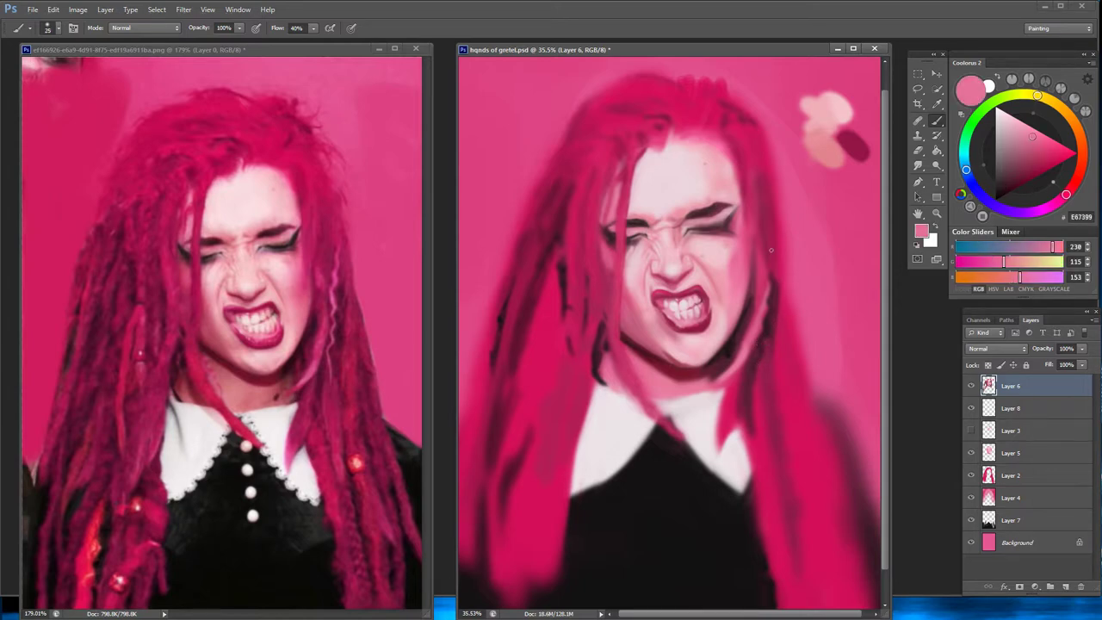
left_click_drag(770, 250, 758, 353)
left_click_drag(760, 333, 757, 353)
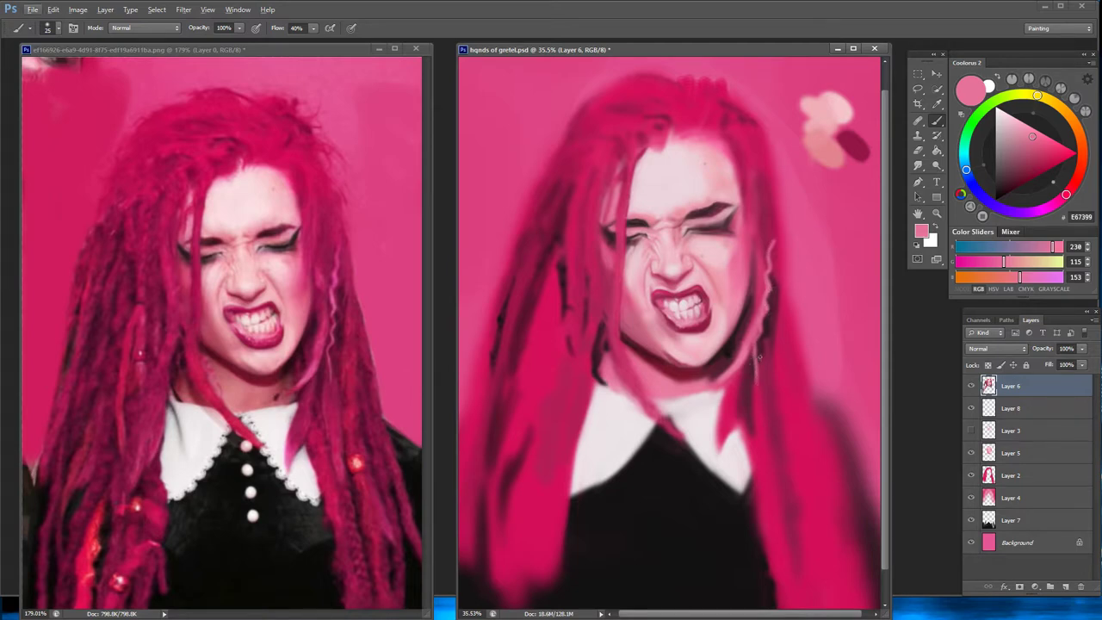
Sample maroon, crimson and skin pinks, ending on pale pink EEBBC8 with brush size 80
left_click(755, 386, "alt")
left_click(756, 351, "alt")
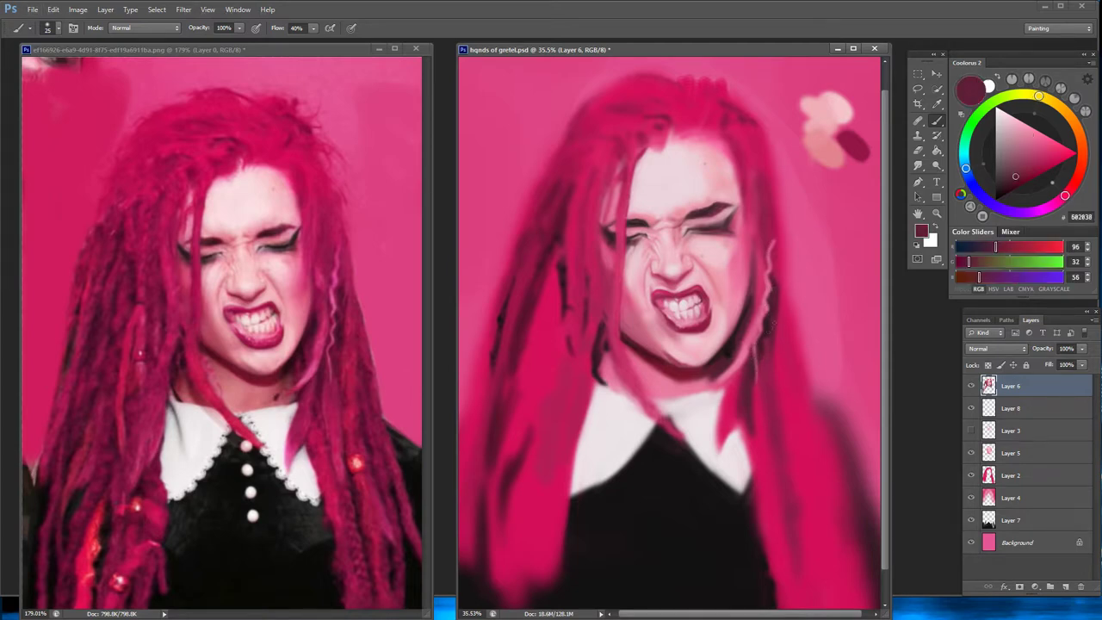
left_click(780, 254, "alt")
left_click(764, 287, "alt")
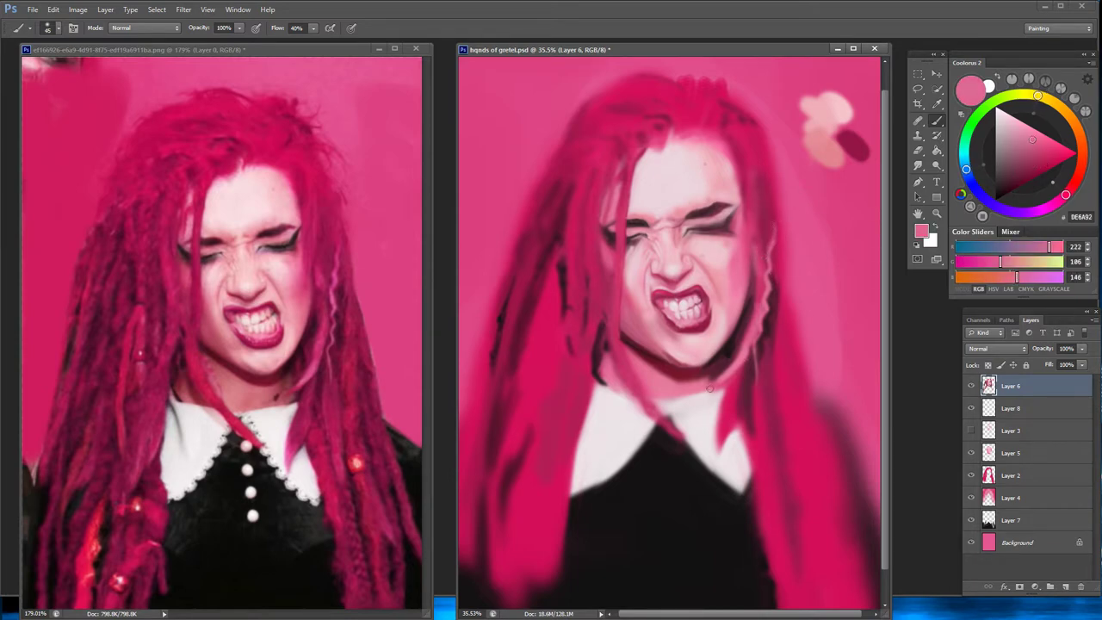
left_click(638, 344, "alt")
left_click(734, 366, "alt")
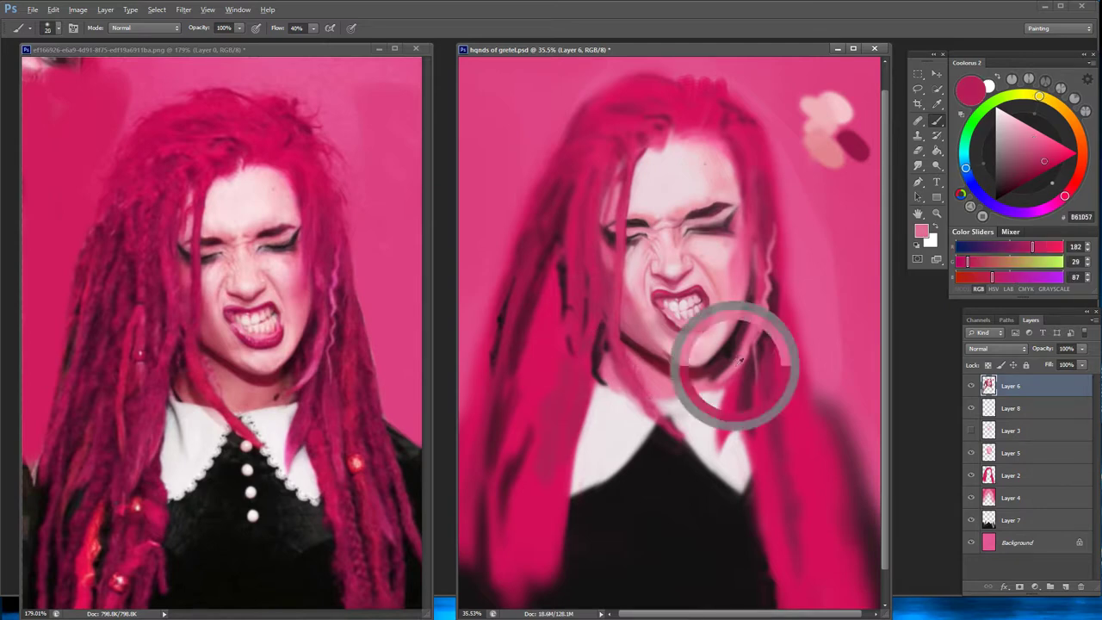
left_click(664, 332, "alt")
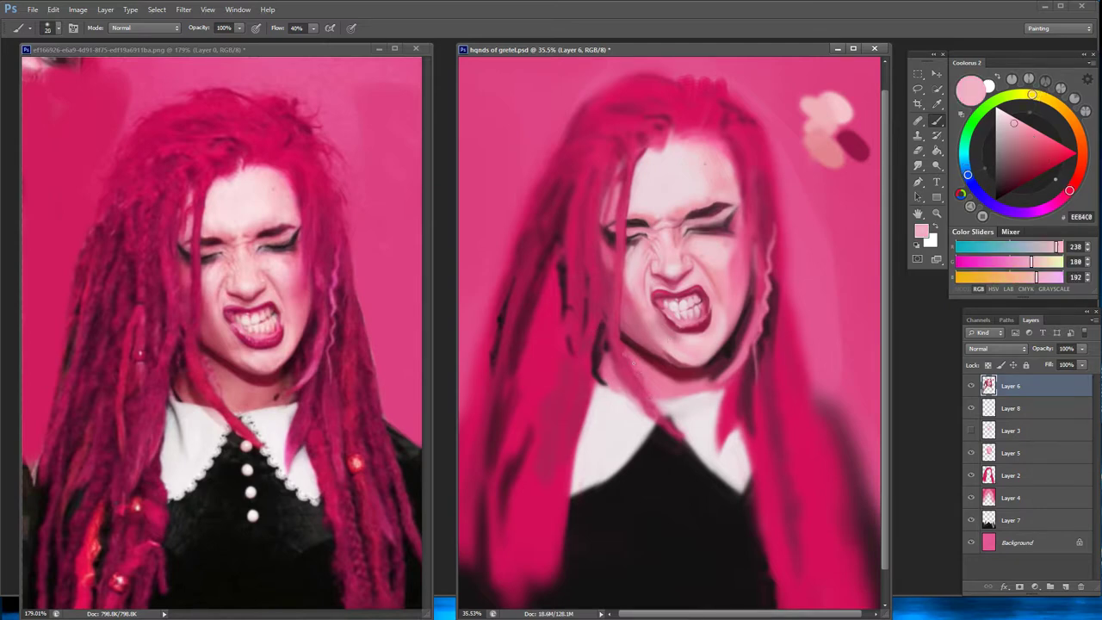
left_click(591, 361, "alt")
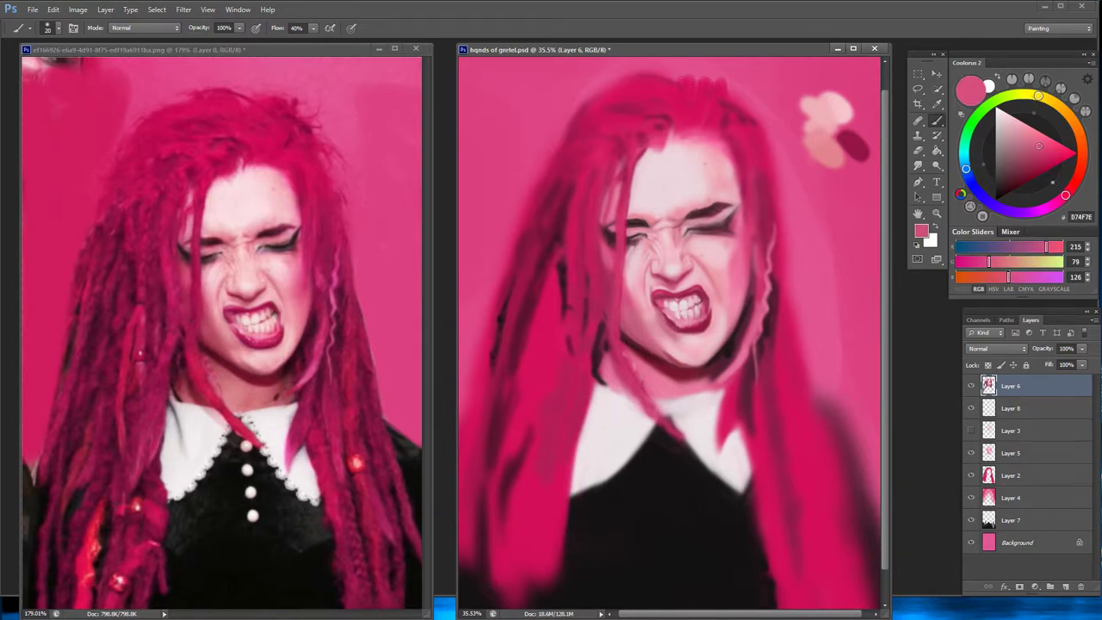
left_click(677, 347, "alt")
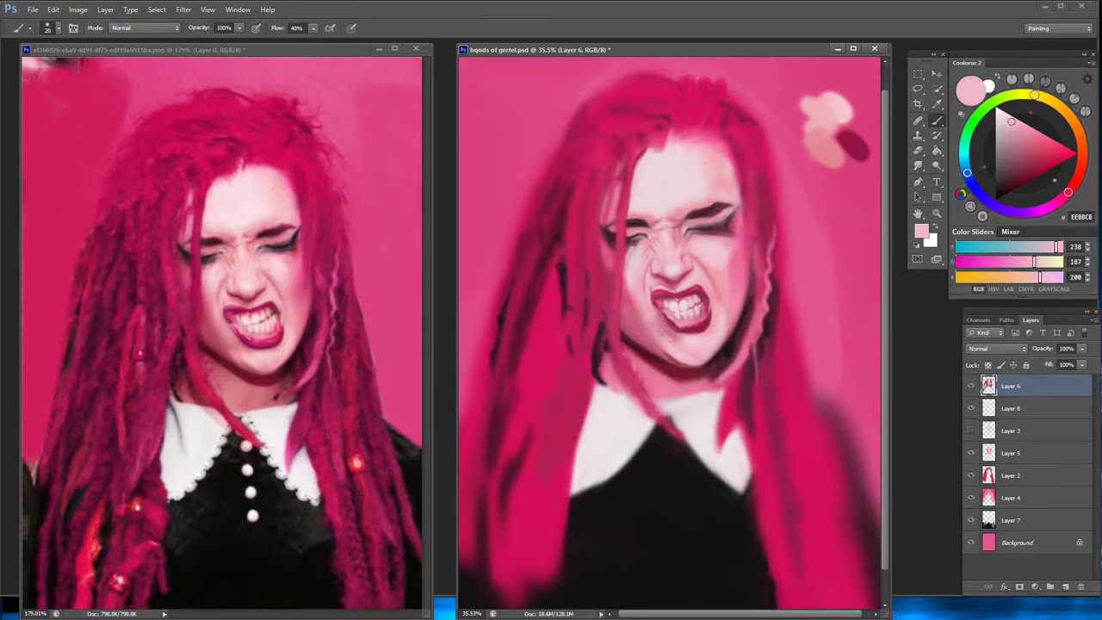
key("bracketright")
key("bracketright")
key("bracketright")
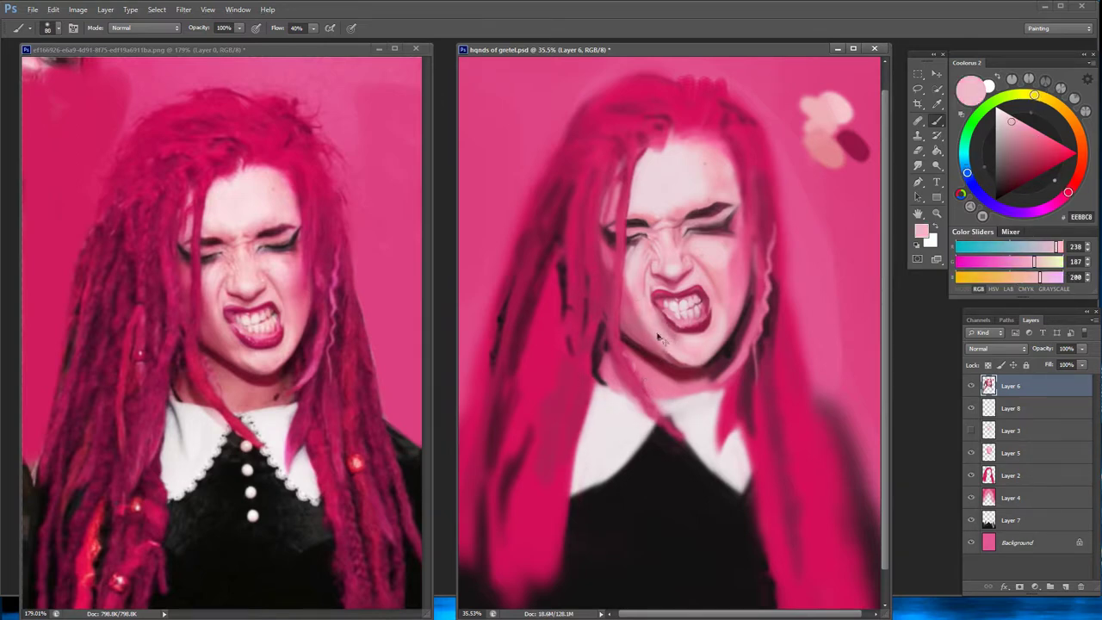
Mirror the painting and reference photo horizontally and frame the reference's face
key("h")
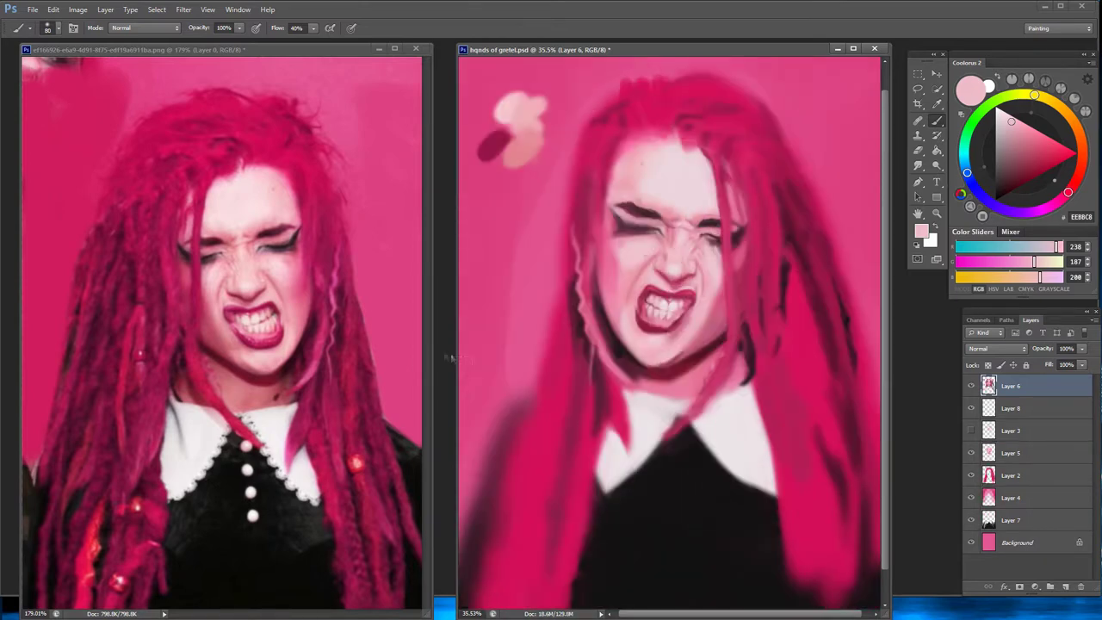
key("ctrl+Tab")
key("h")
left_click_drag(370, 435, 321, 423)
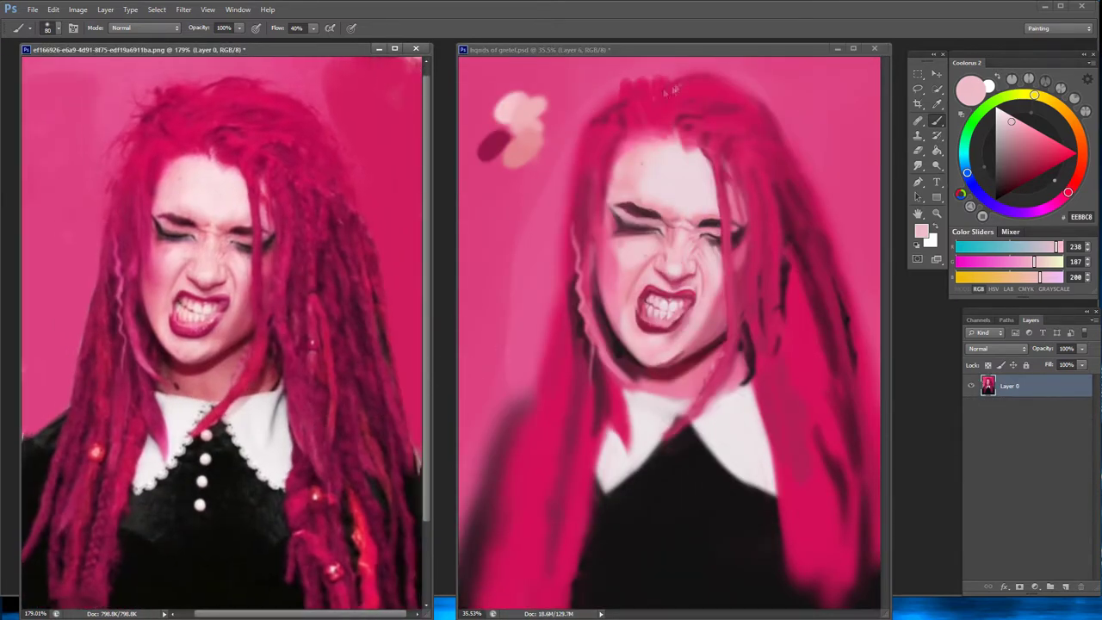
left_click(628, 135)
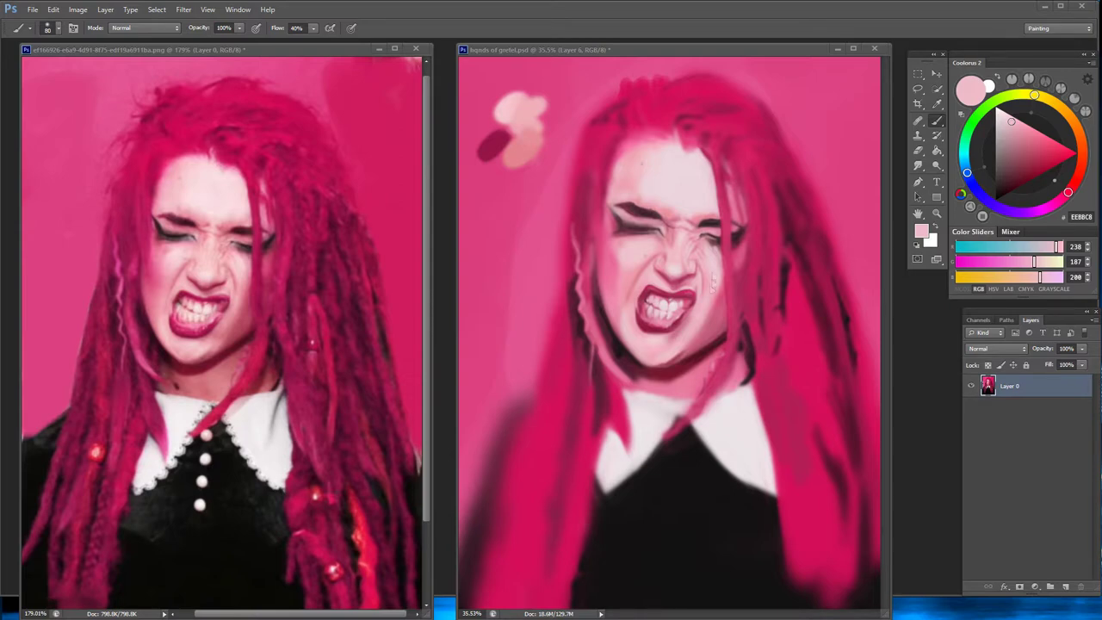
Paint sampled darker pinks and dark red shading over the cheeks and hairline
left_click(718, 289, "alt")
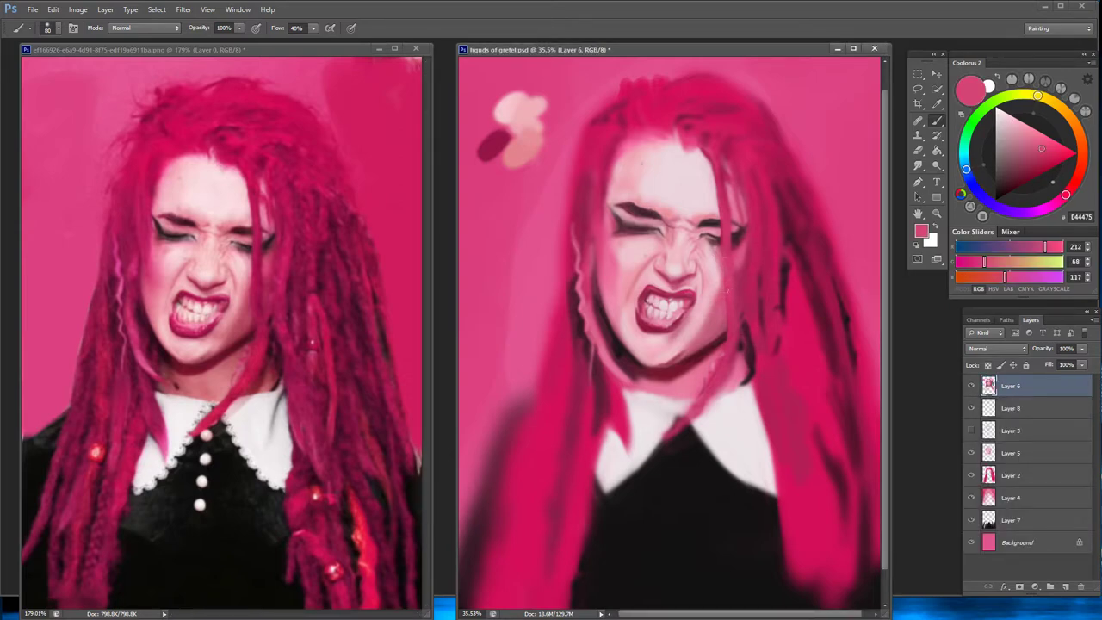
left_click(680, 349, "alt")
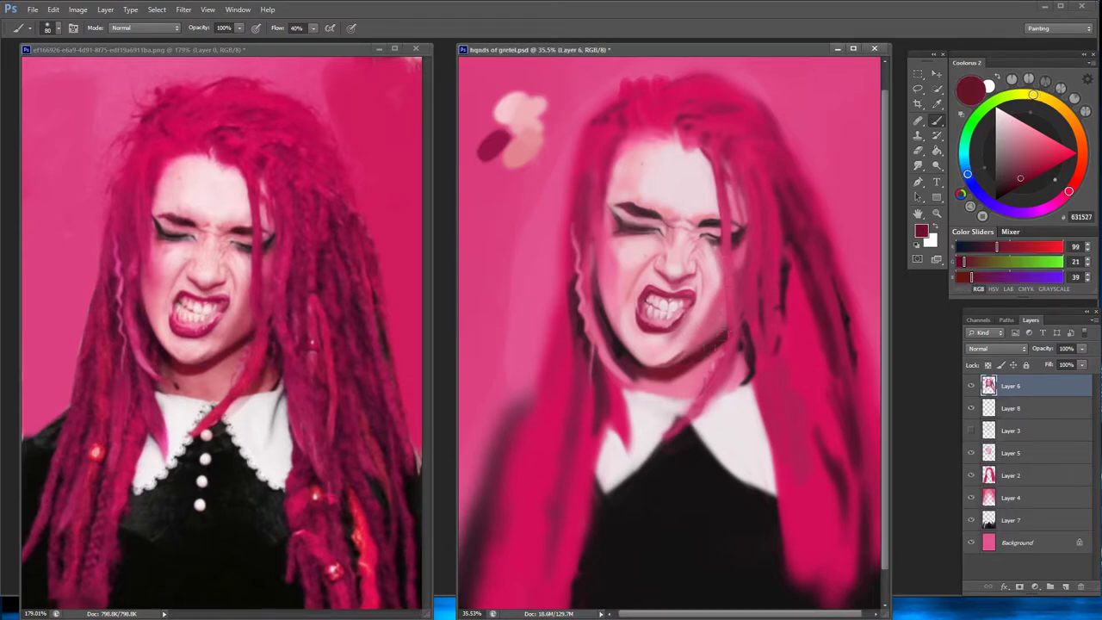
left_click(721, 278, "alt")
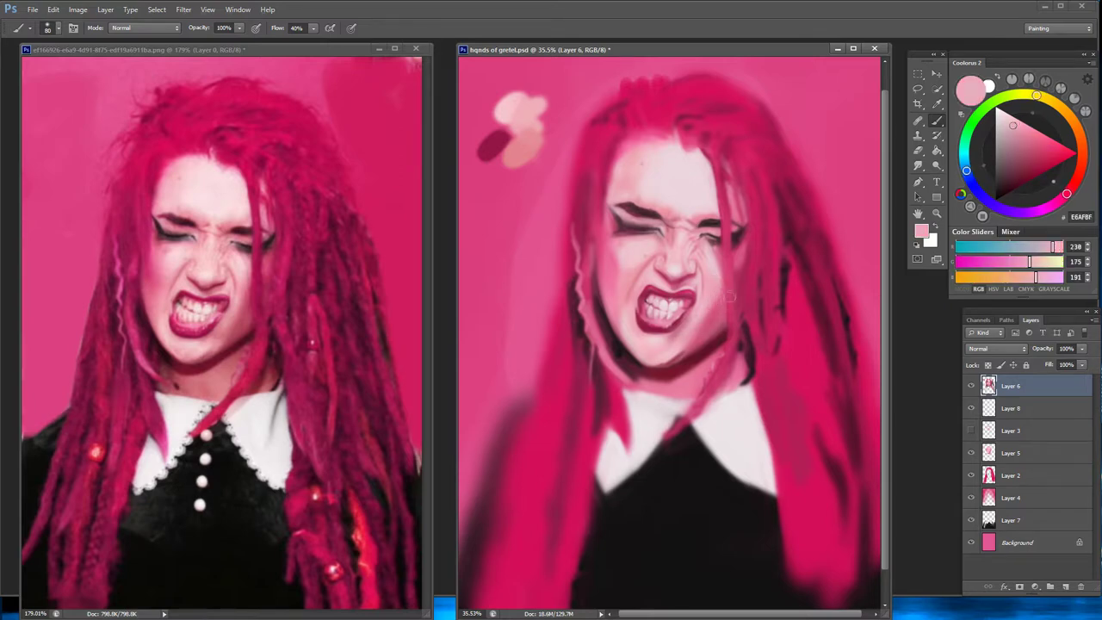
left_click(693, 249, "alt")
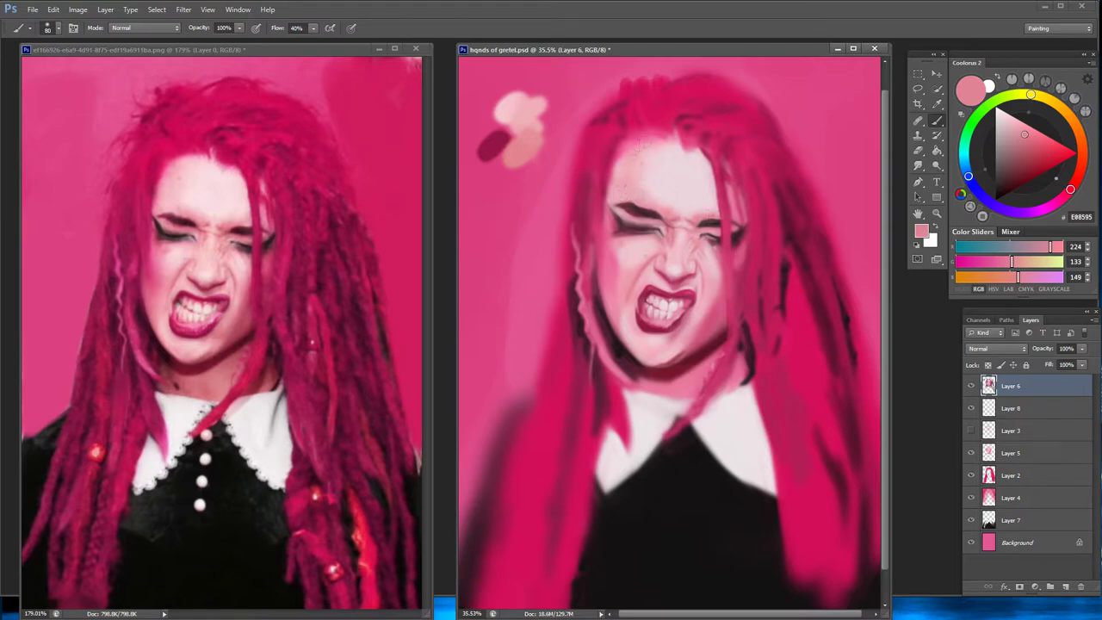
left_click(633, 145, "alt")
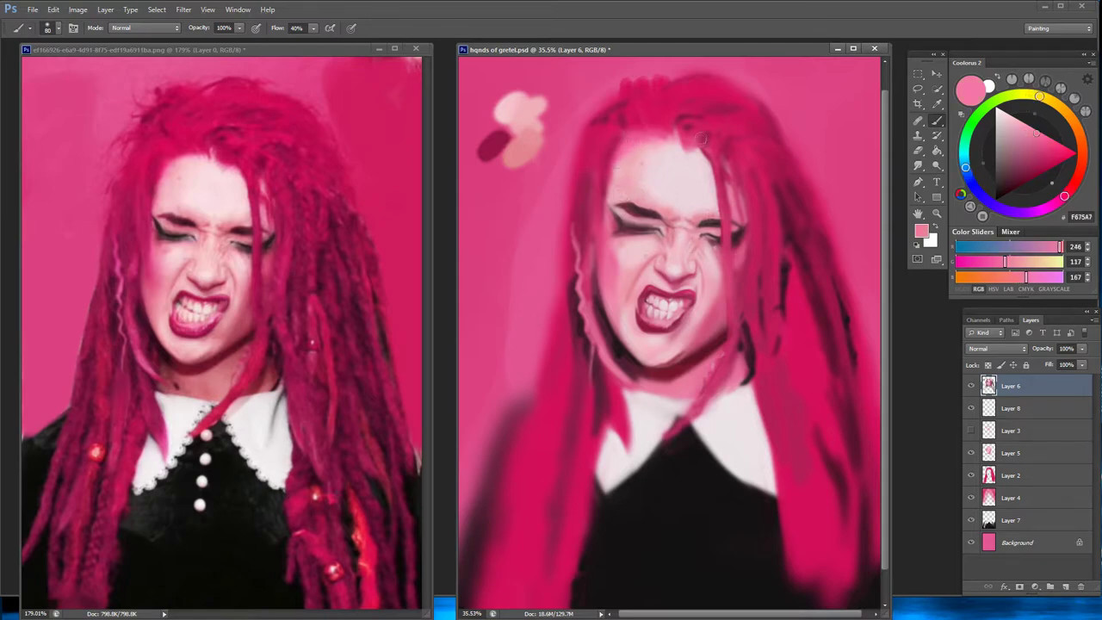
left_click(699, 164, "alt")
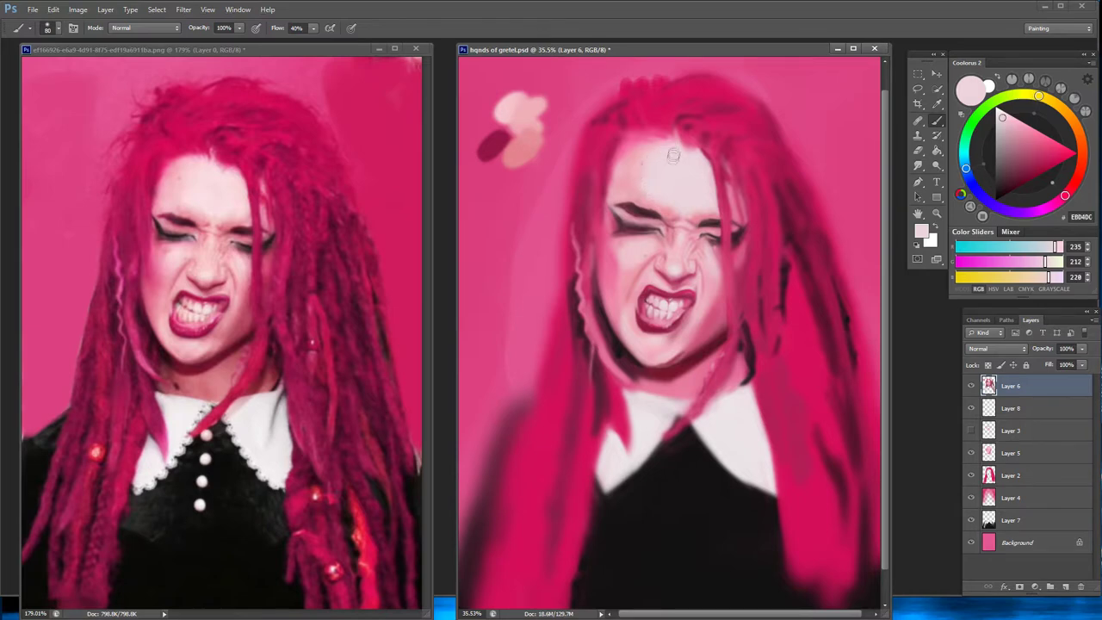
Paint pale pinks over the forehead, with mauve and deep rose A84459 on the chin
left_click(652, 197, "alt")
left_click(686, 200, "alt")
left_click(709, 198, "alt")
left_click(688, 337, "alt")
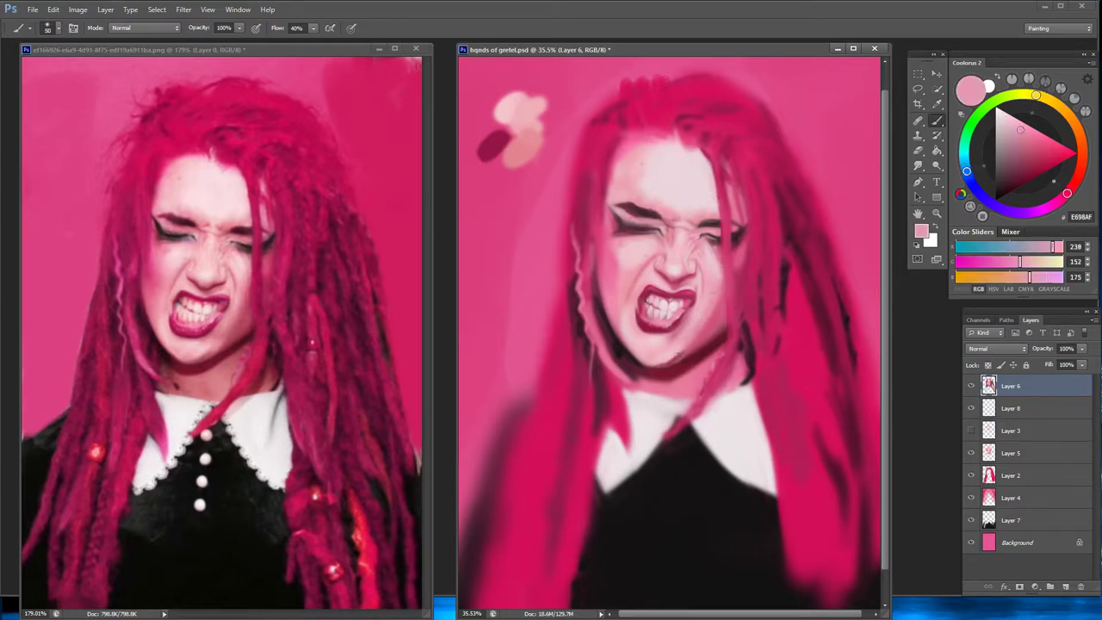
left_click(689, 328, "alt")
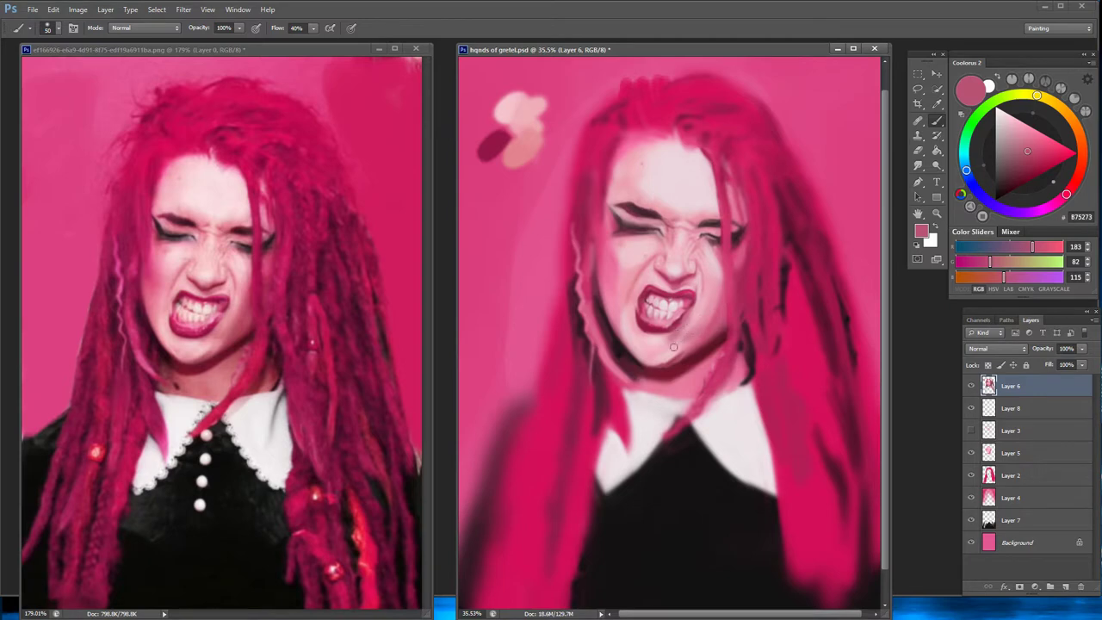
left_click(697, 327, "alt")
On a new layer, paint dark chin shading, erase it back and lower opacity to 50%
left_click(1068, 584)
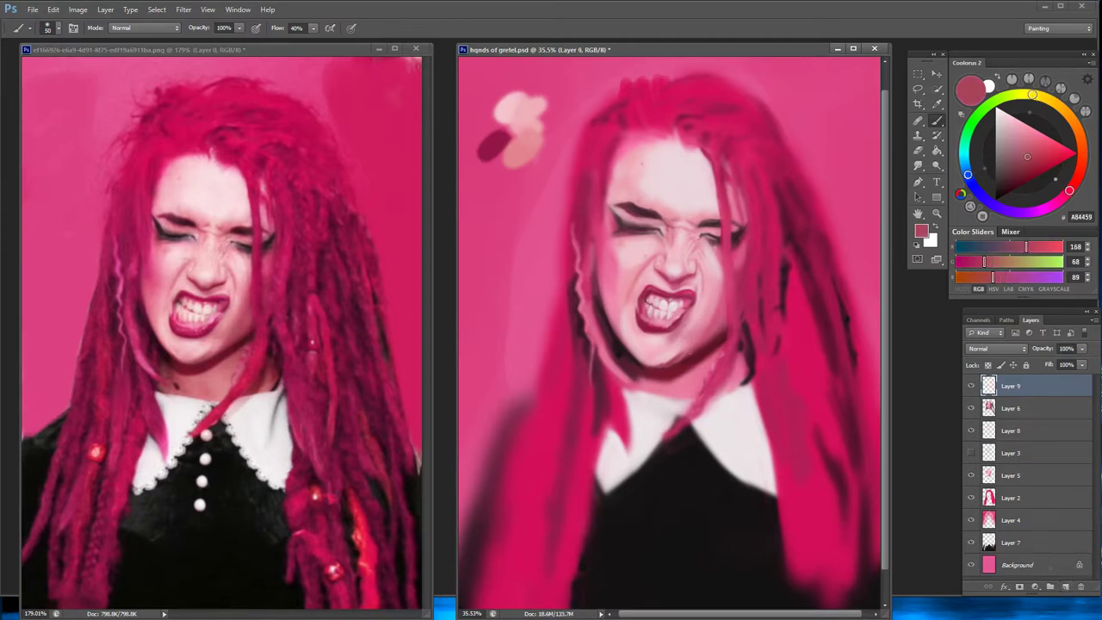
mouse_move(682, 345)
left_mouse_down()
mouse_move(713, 301)
mouse_move(722, 317)
left_mouse_up()
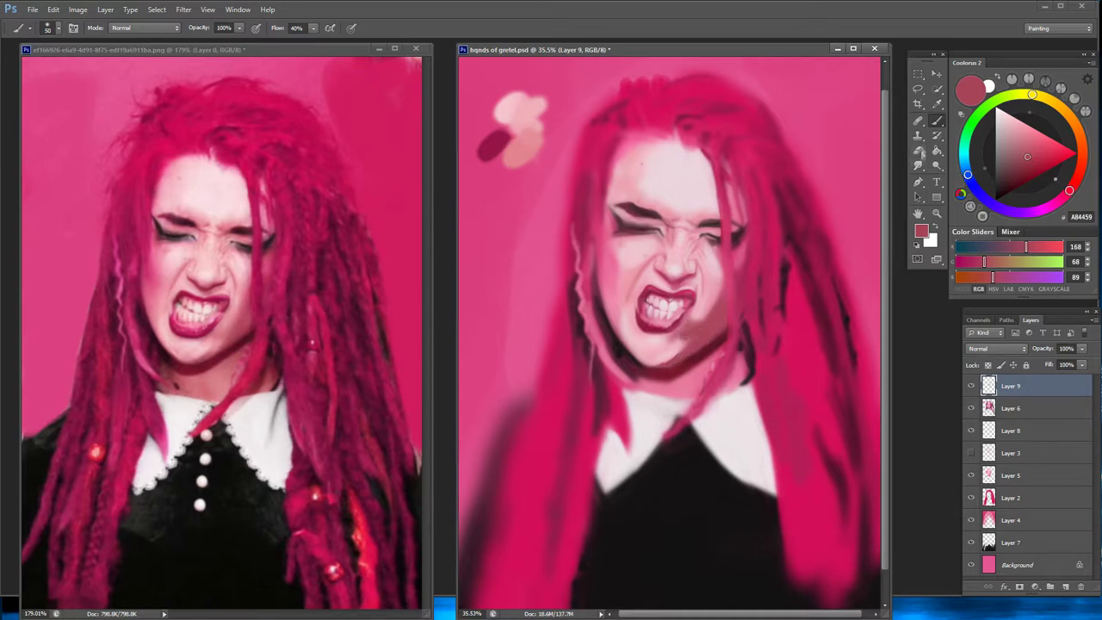
key("e")
left_click_drag(694, 358, 674, 339)
mouse_move(1082, 348)
left_mouse_down()
mouse_move(1062, 365)
mouse_move(1054, 357)
left_mouse_up()
key("b")
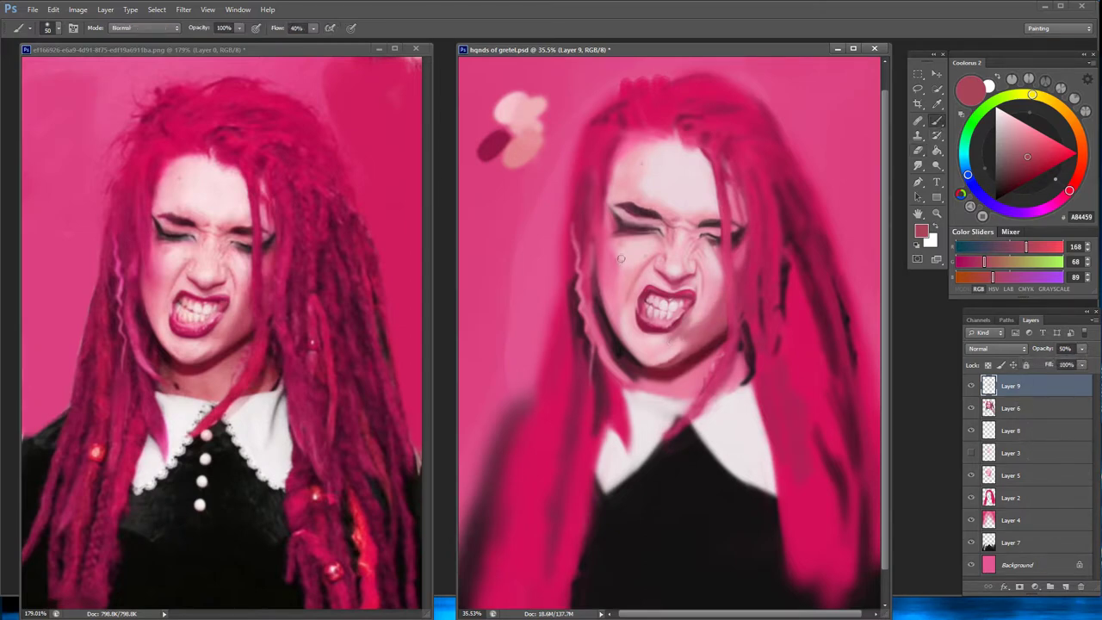
left_click(619, 292, "alt")
Enlarge the brush to 100, paint near-black lash strokes by the left eye, and pick dark plum
key("bracketright")
key("bracketright")
key("bracketright")
left_click(625, 284, "alt")
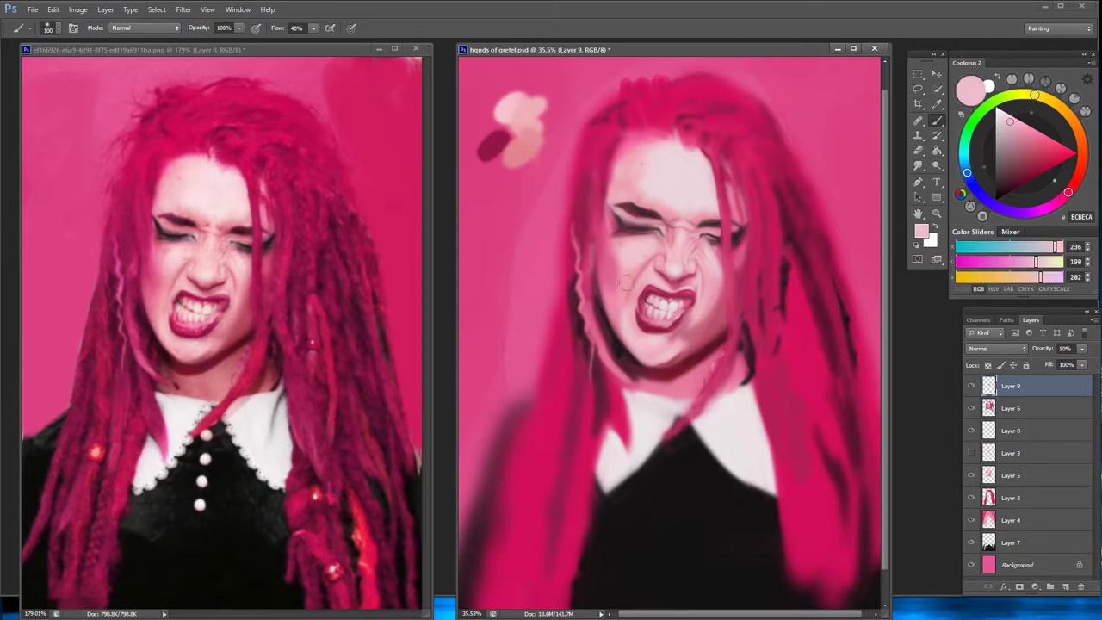
left_click(603, 305, "alt")
left_click_drag(616, 233, 644, 240)
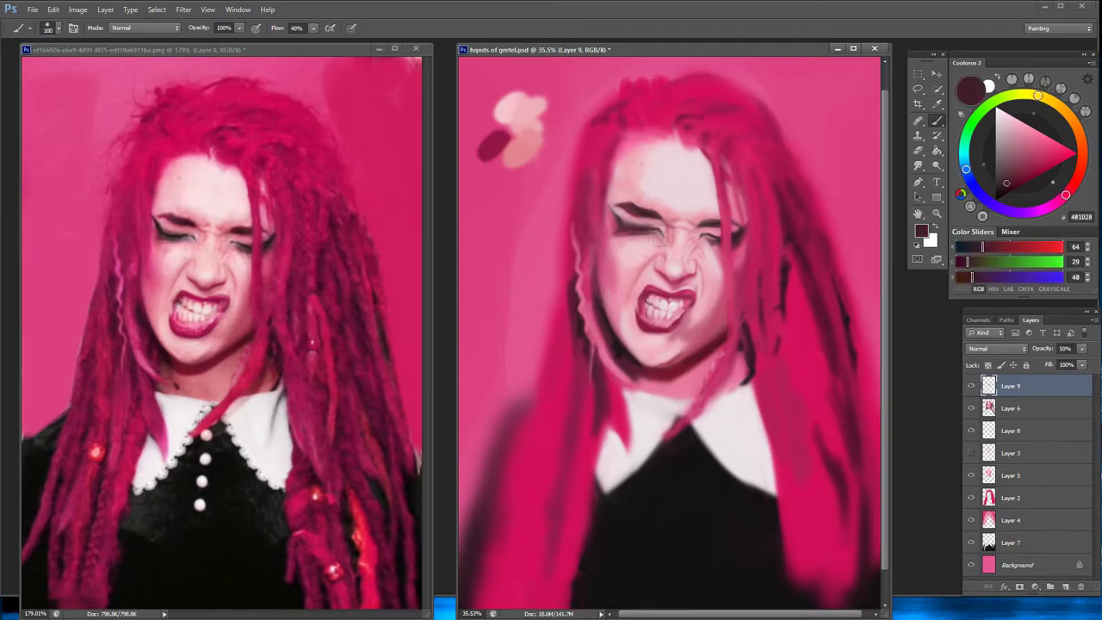
left_click(644, 235, "alt")
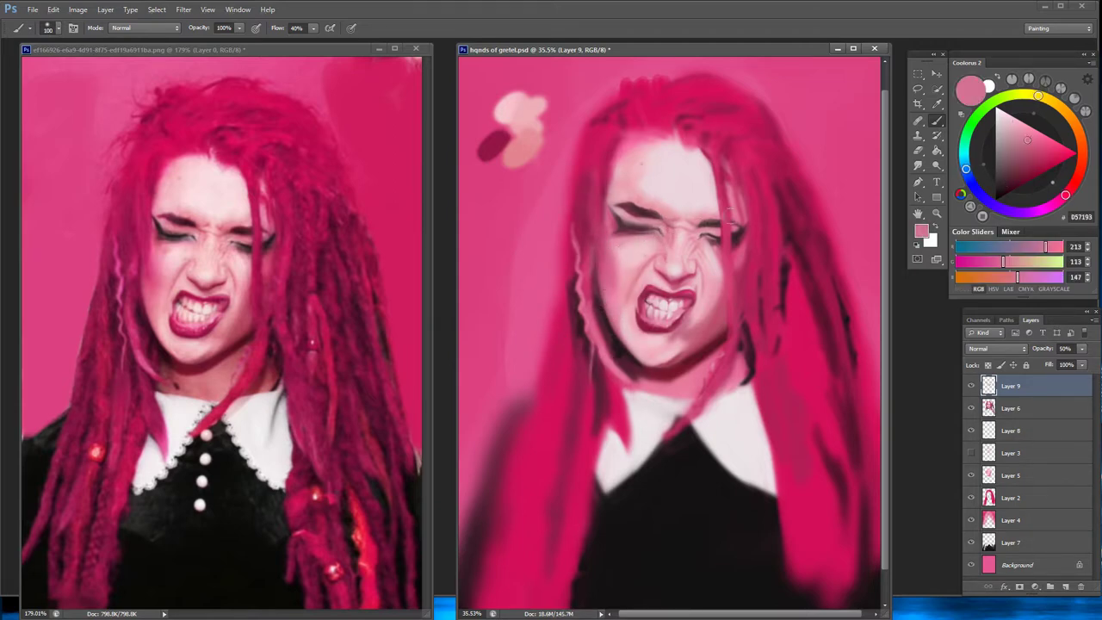
key("bracketleft")
key("bracketleft")
key("bracketleft")
left_click(708, 208, "alt")
left_click(711, 236, "alt")
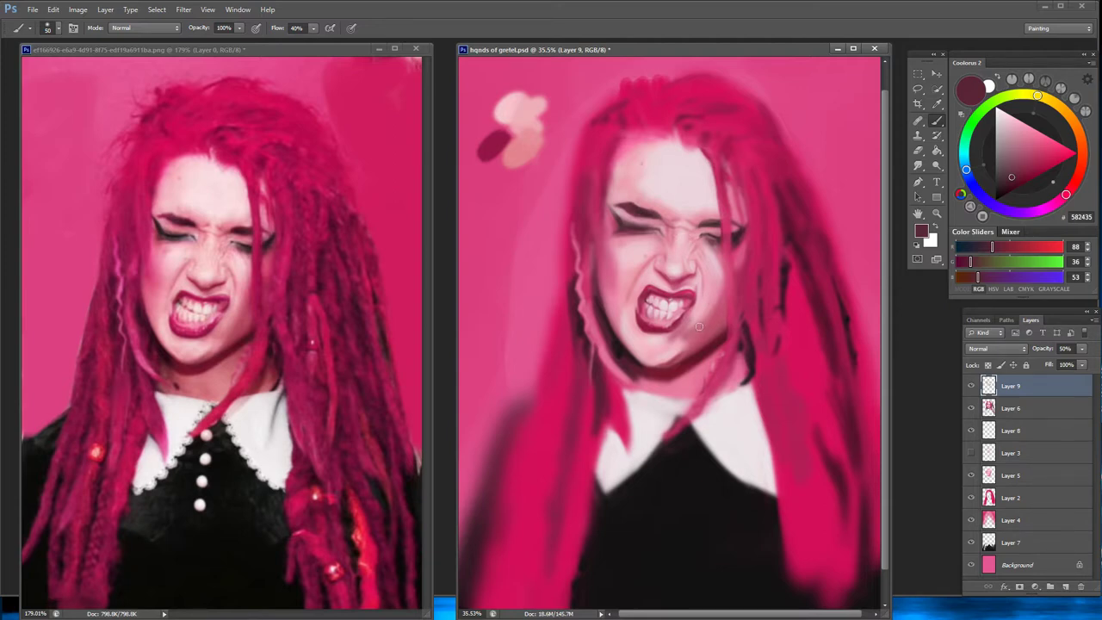
Delete the trial shading layer and lasso the mouth and chin for free transform
left_click(918, 88)
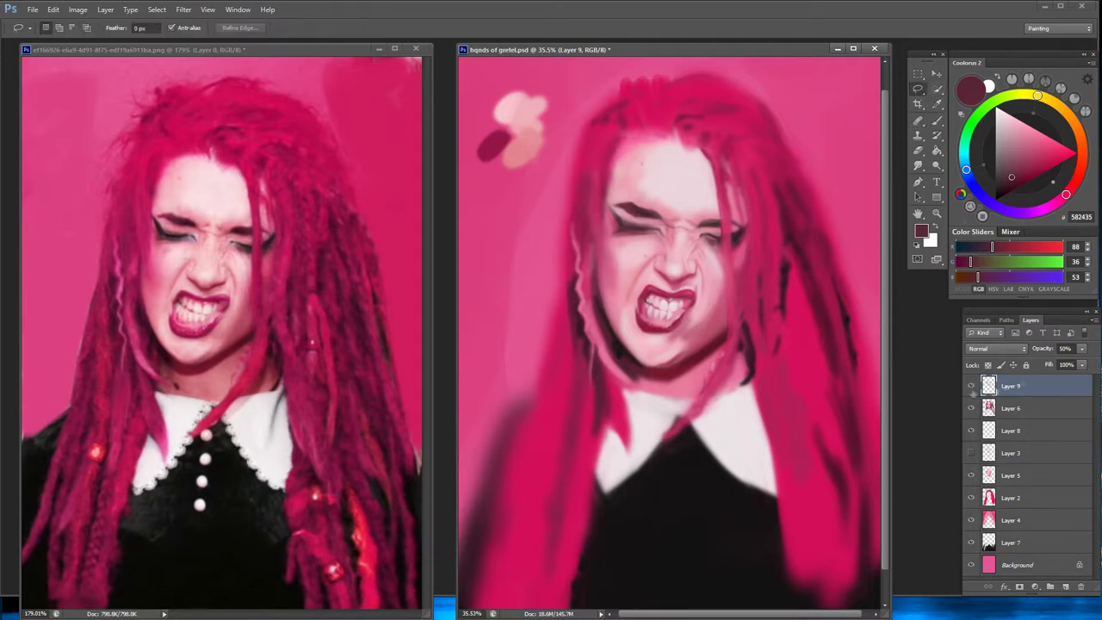
left_click(1082, 348)
left_click_drag(1066, 363, 1063, 363)
right_click(1033, 386)
left_click(1008, 250)
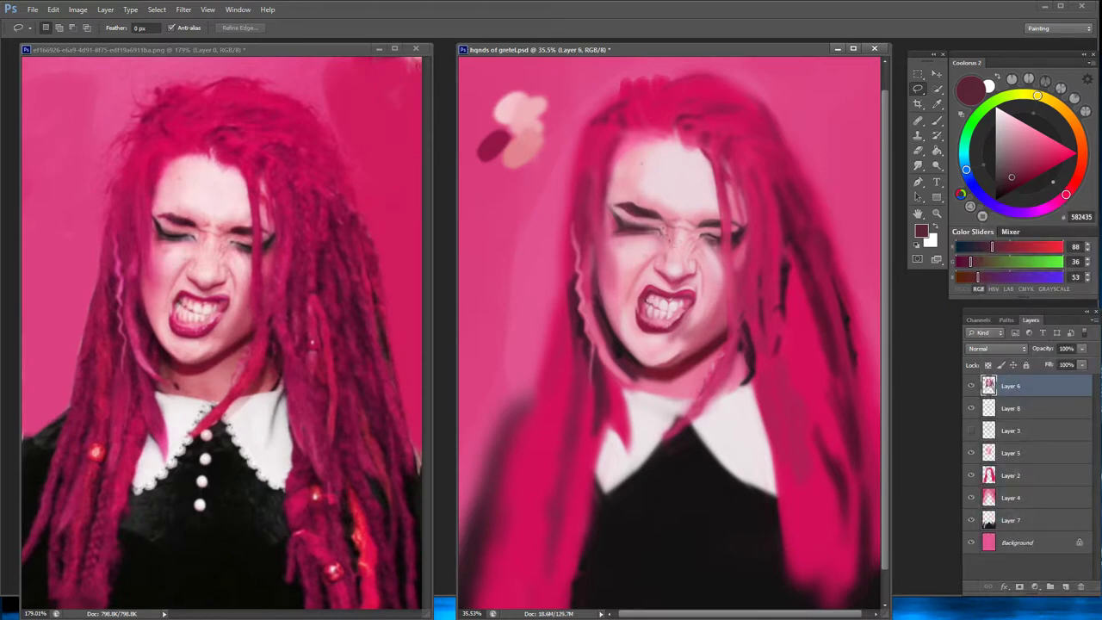
left_click_drag(676, 241, 680, 237)
key("ctrl+t")
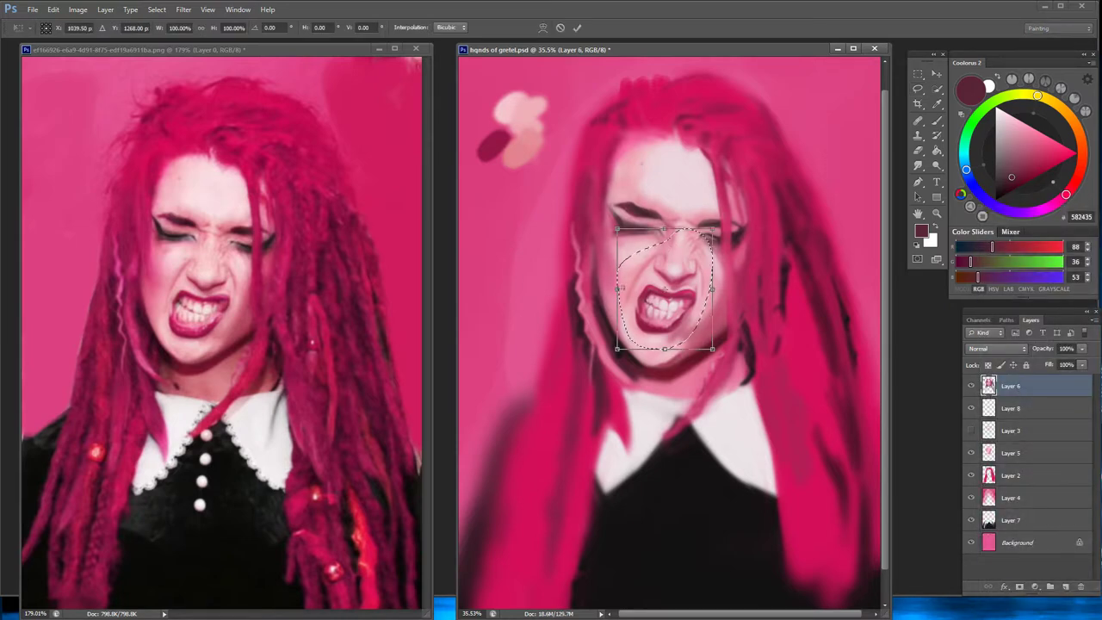
Widen the mouth leftward and tilt the chin slightly, then apply and deselect
left_click_drag(617, 288, 613, 293)
left_click_drag(616, 349, 611, 352)
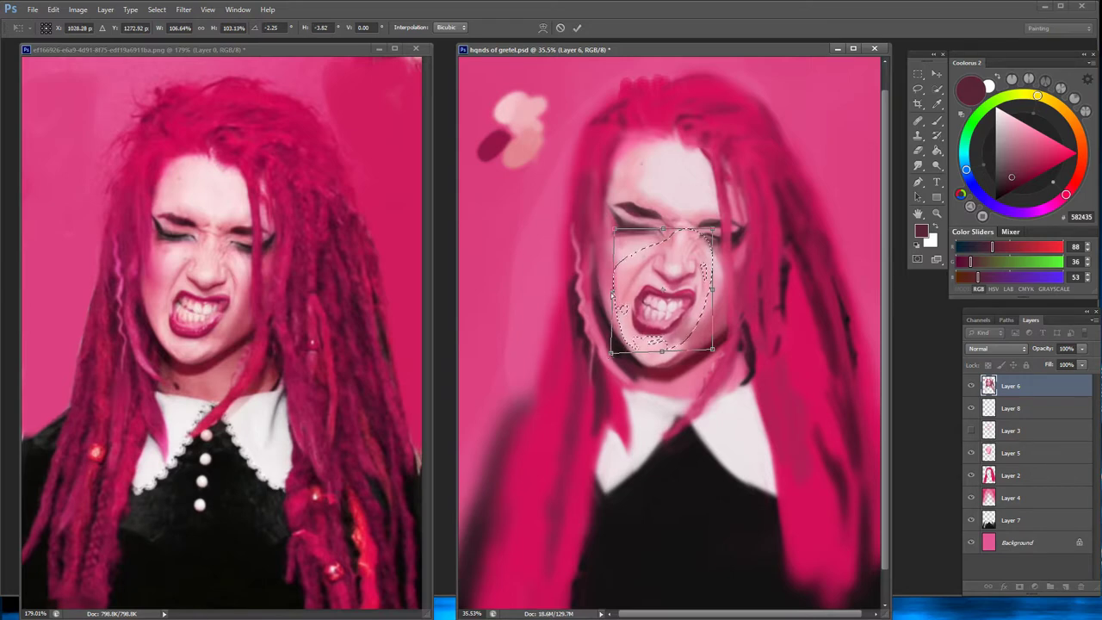
key("Return")
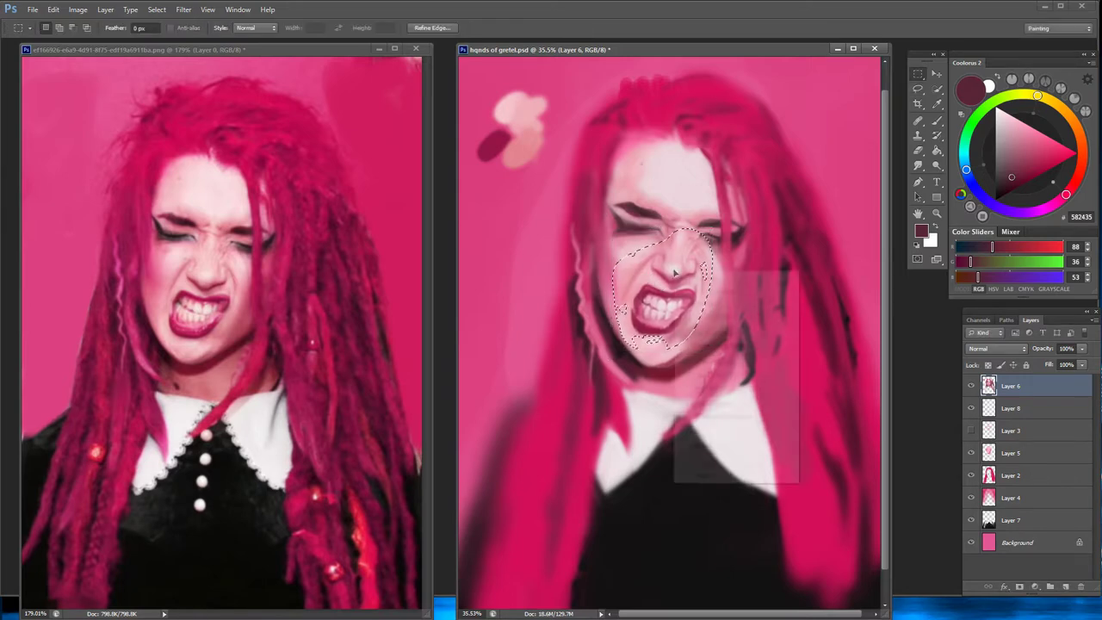
key("ctrl+d")
Add a new empty layer above Layer 6 with light skin pink ECAEBF loaded
key("b")
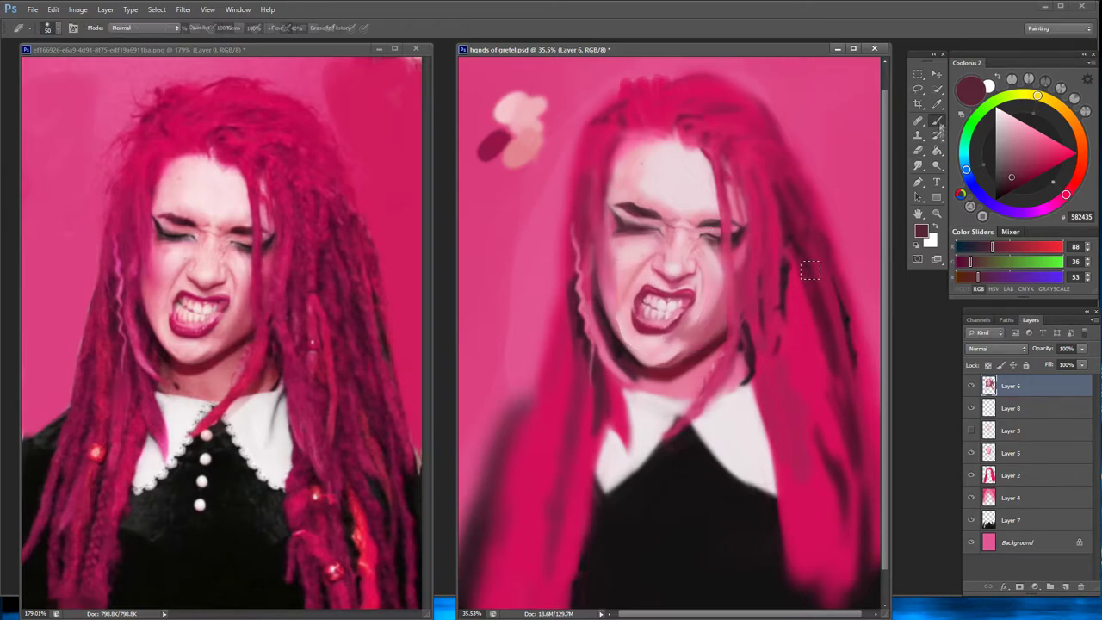
key("ctrl+shift+alt+n")
left_click(713, 286, "alt")
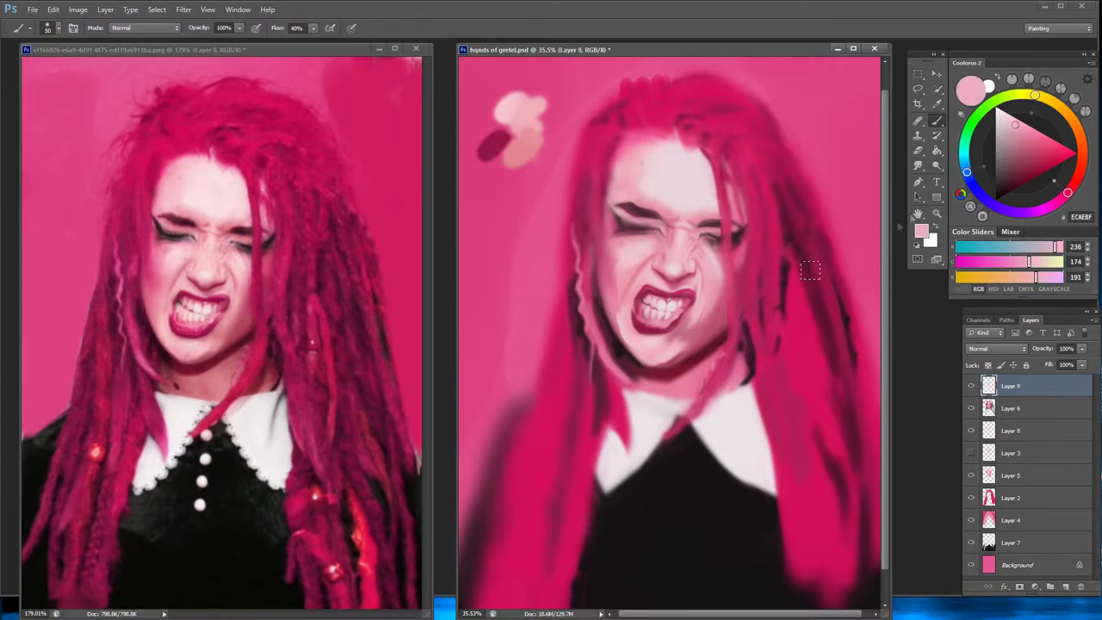
Paint darker and lighter sampled pinks and a hot pink over the face at brush size 50
left_click(723, 293, "alt")
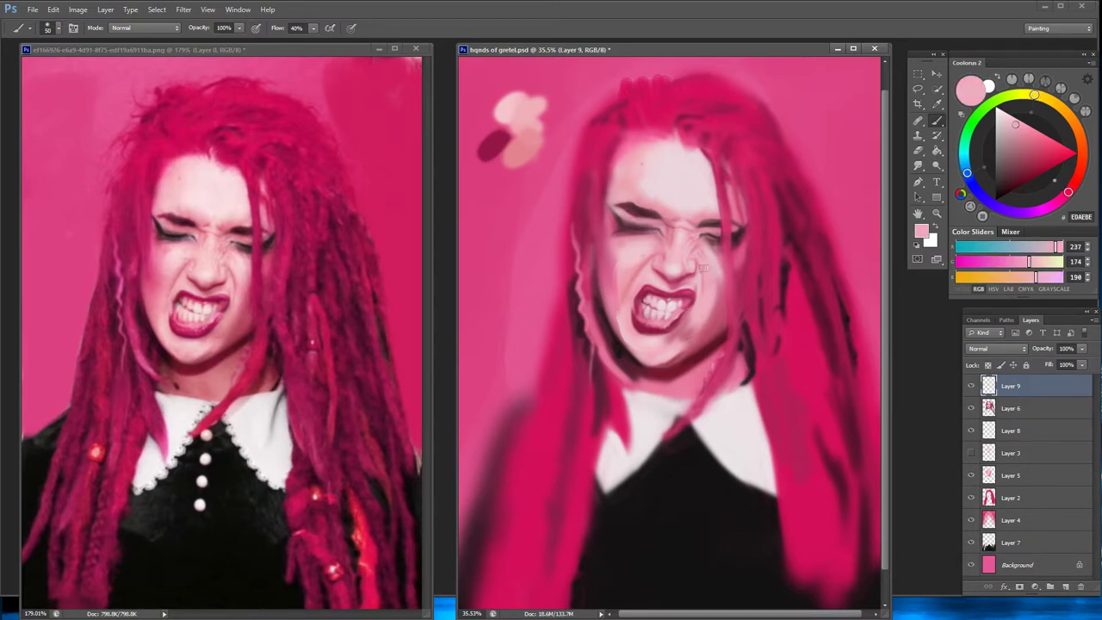
left_click(698, 273, "alt")
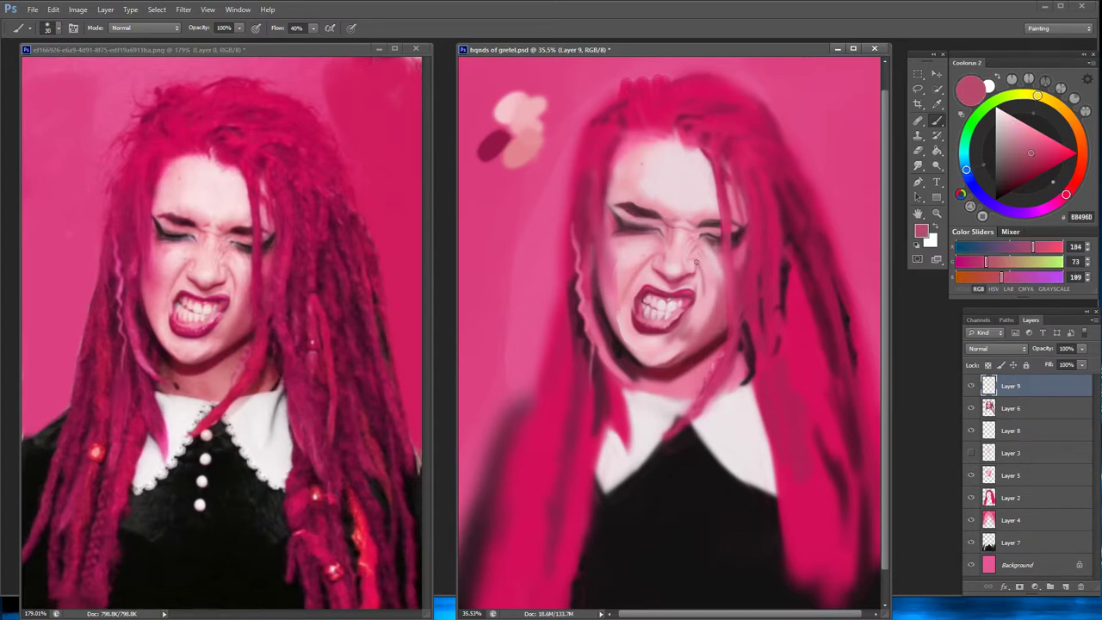
left_click(713, 274, "alt")
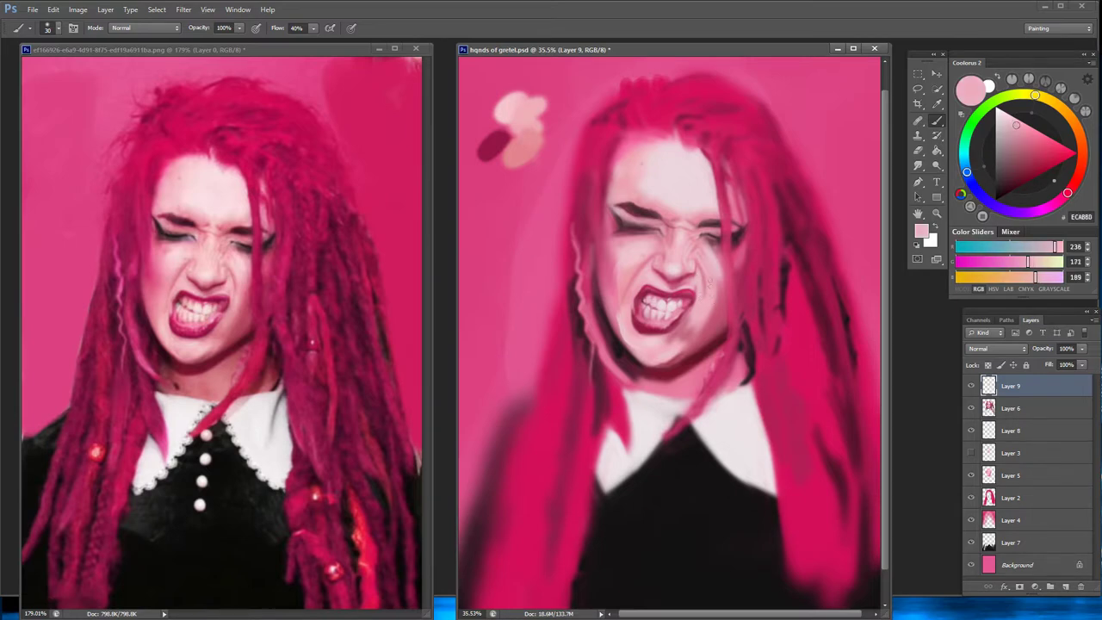
left_click(649, 264, "alt")
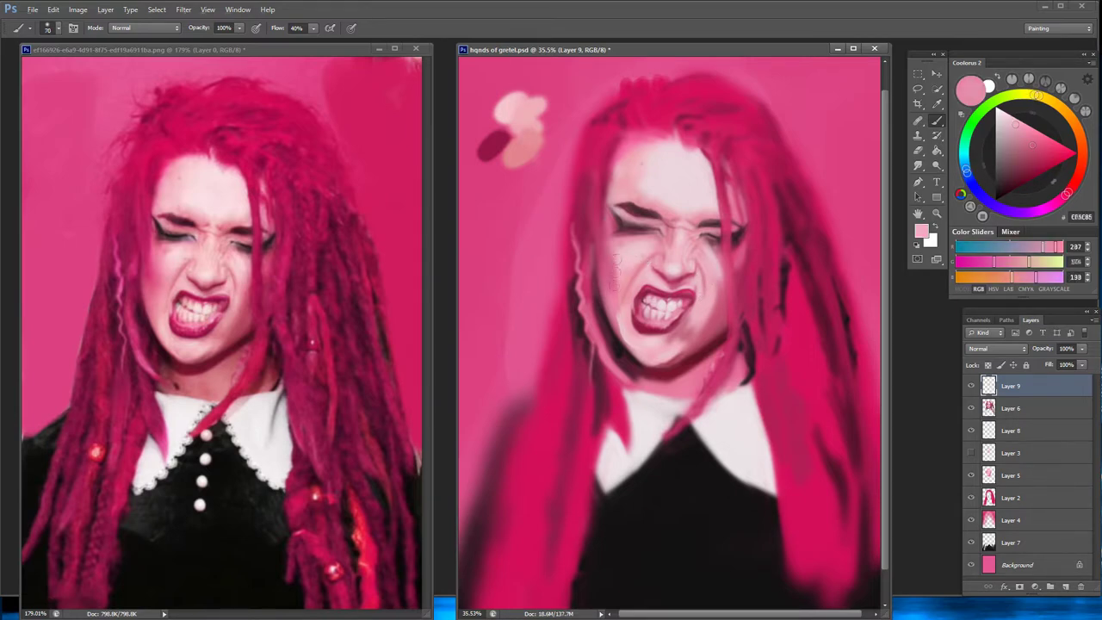
left_click(621, 306, "alt")
left_click(616, 270, "alt")
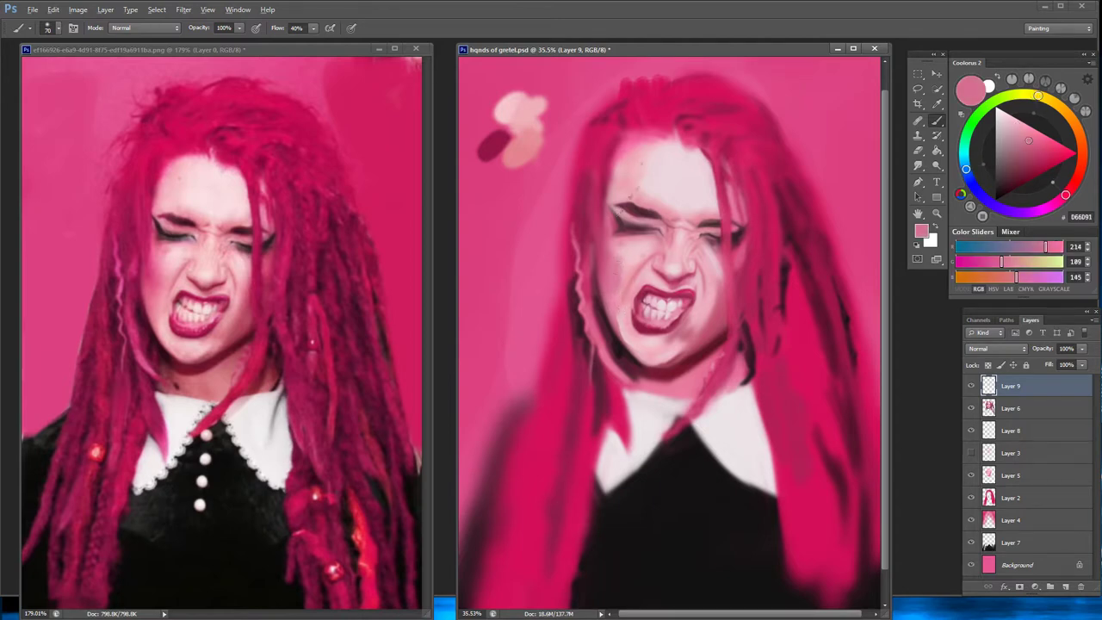
key("bracketleft")
key("bracketleft")
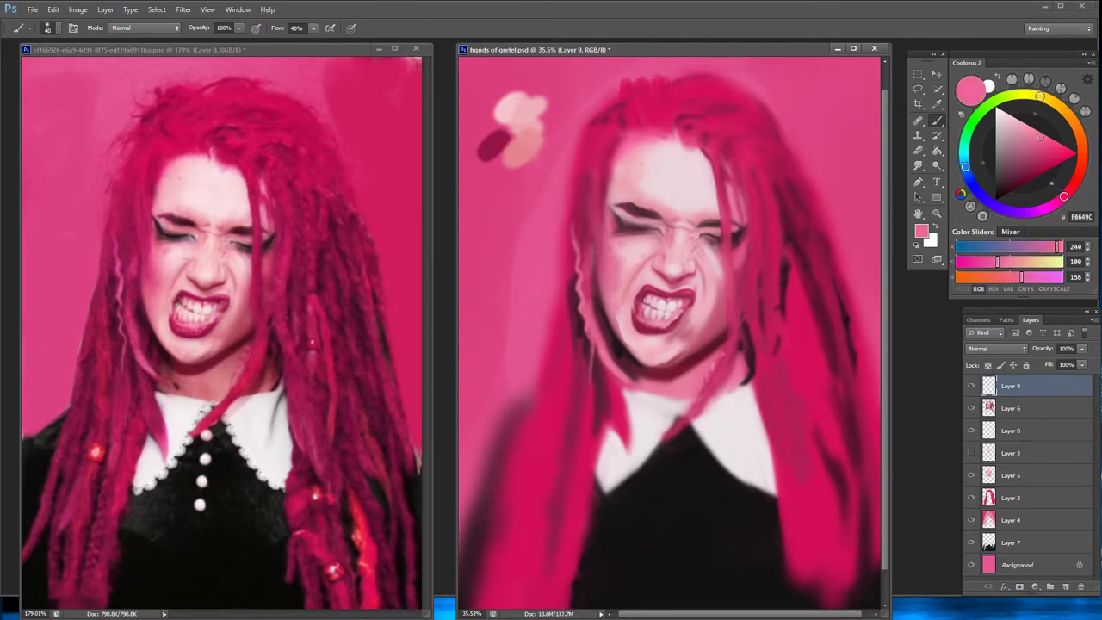
left_click(611, 269, "alt")
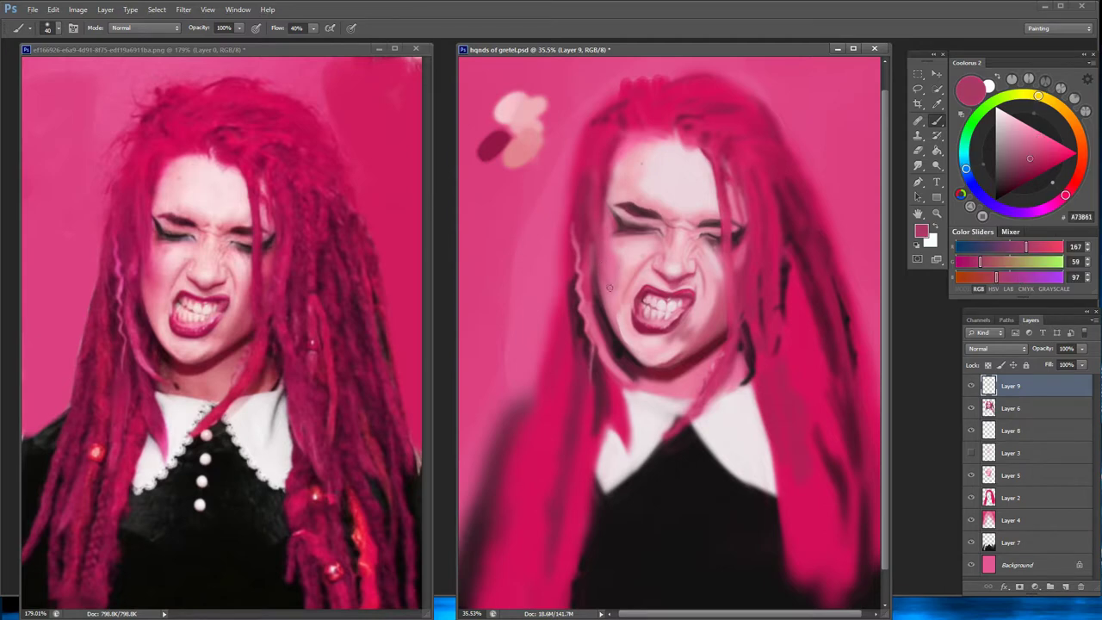
Blend light, deeper and warm soft pink skin tones across the cheek, nose and chin
left_click(634, 238, "alt")
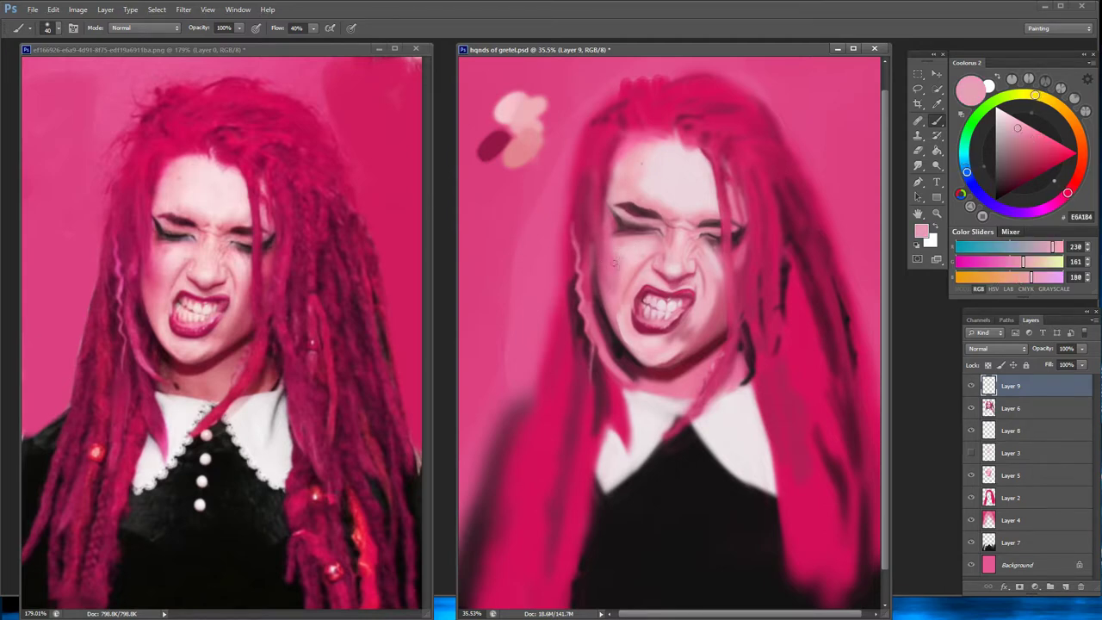
left_click(624, 262, "alt")
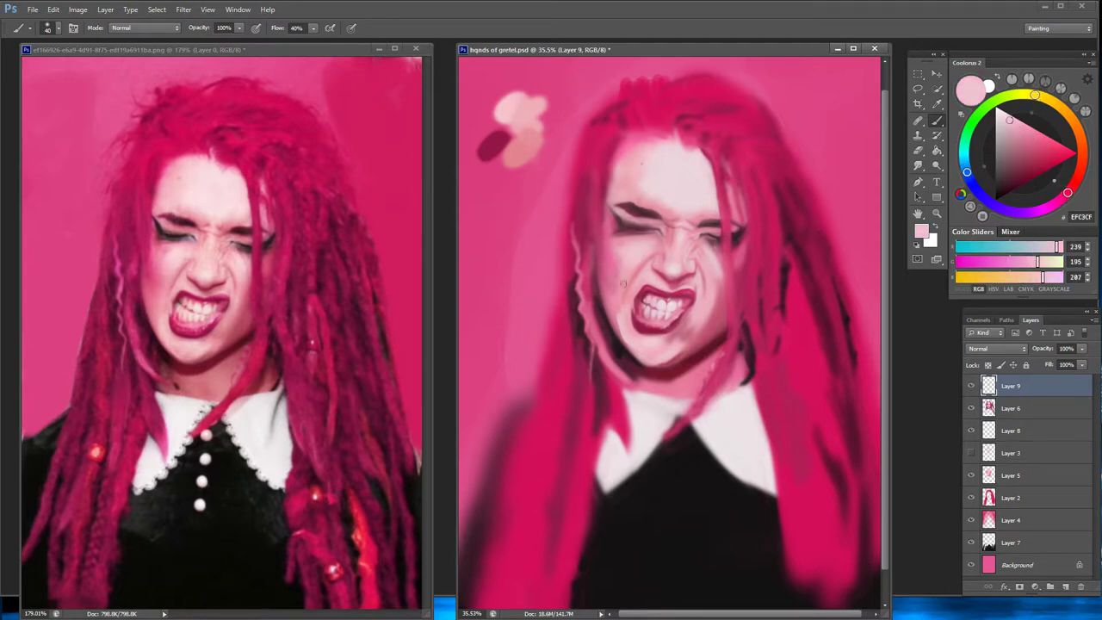
left_click(629, 245, "alt")
left_click(627, 245, "alt")
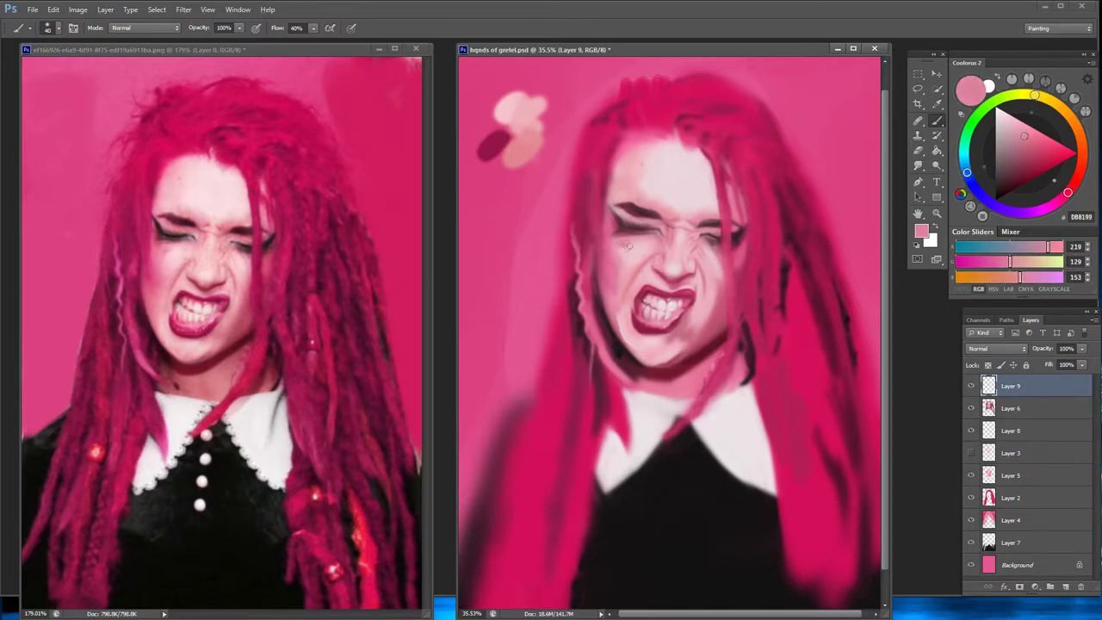
left_click(641, 244, "alt")
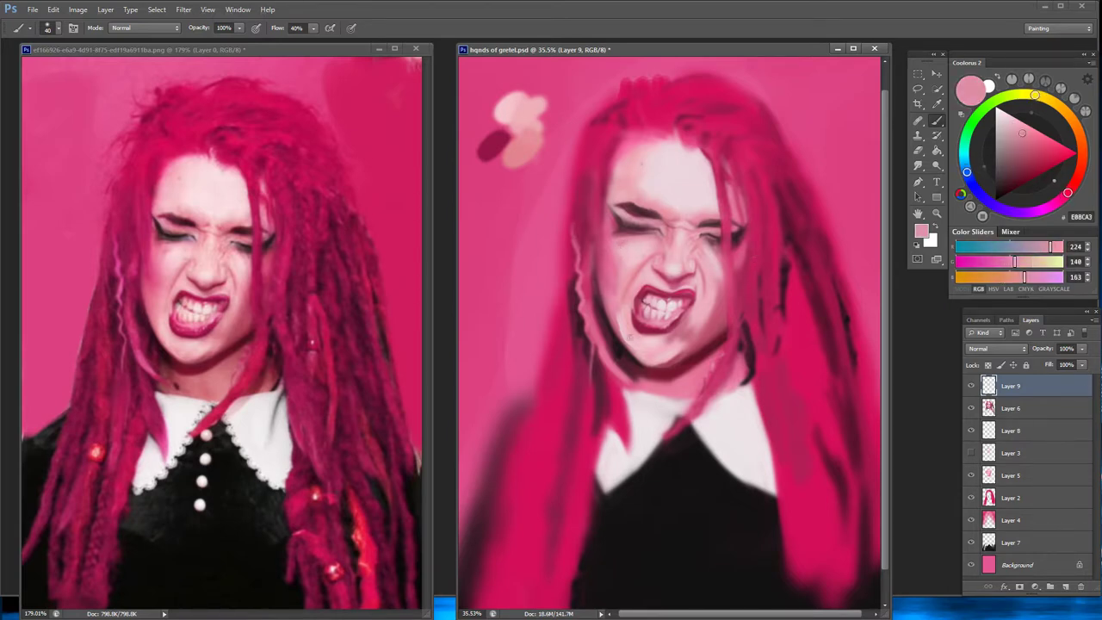
left_click(622, 323, "alt")
left_click(618, 318, "alt")
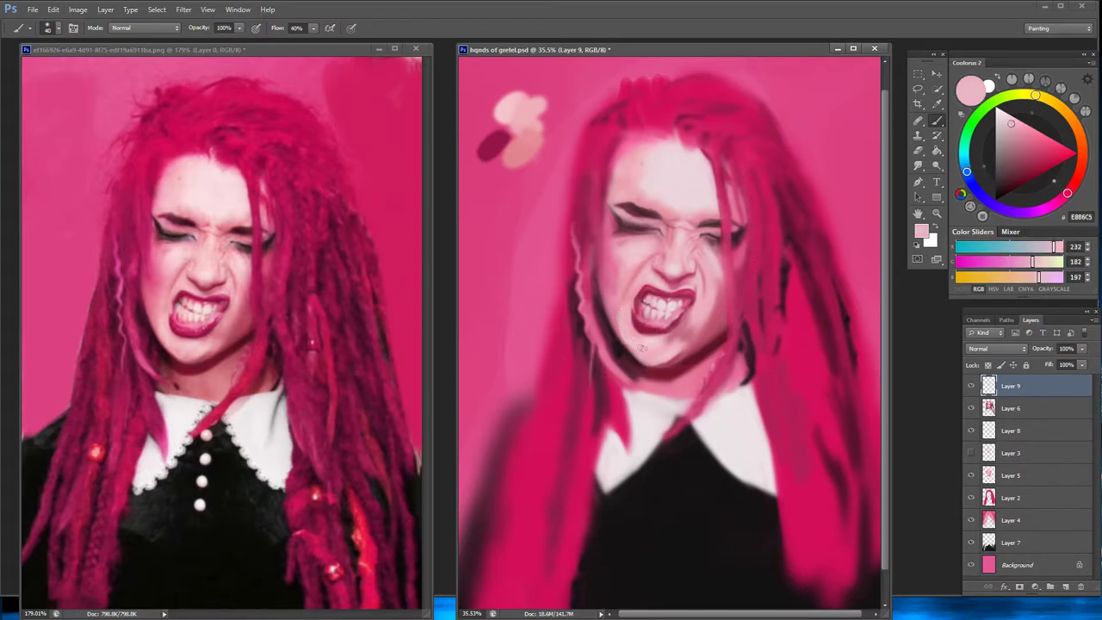
left_click(647, 353, "alt")
left_click(662, 359, "alt")
left_click(662, 363, "alt")
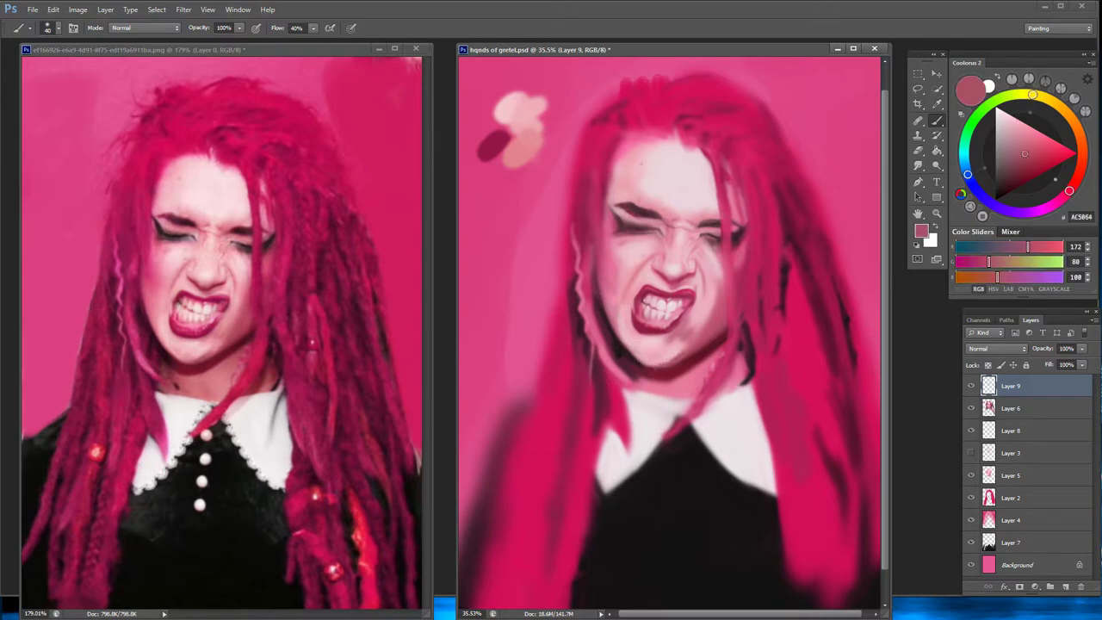
Shade the face in darker pink and paint the lips in dark red, crimson and near-black
left_click(699, 297, "alt")
left_click(672, 317, "alt")
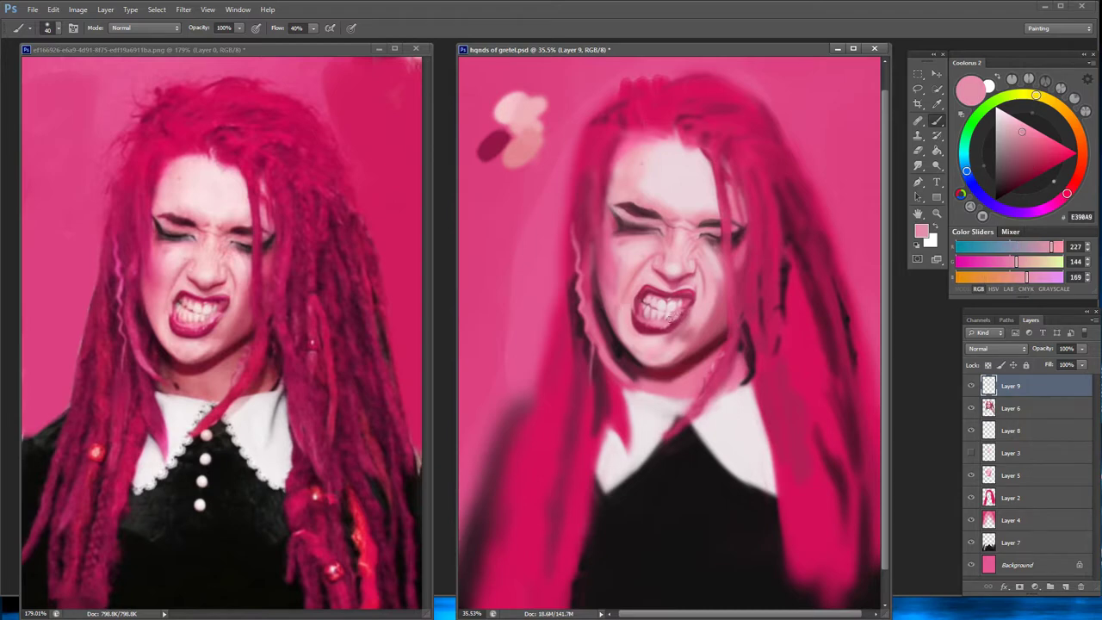
left_click(646, 297, "alt")
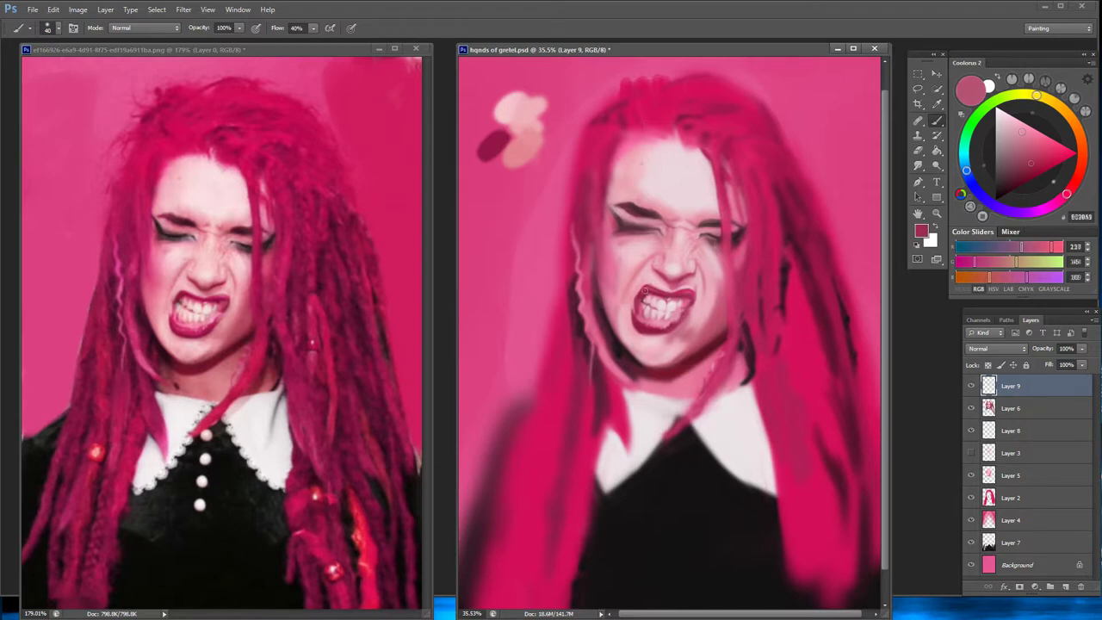
left_click(641, 299, "alt")
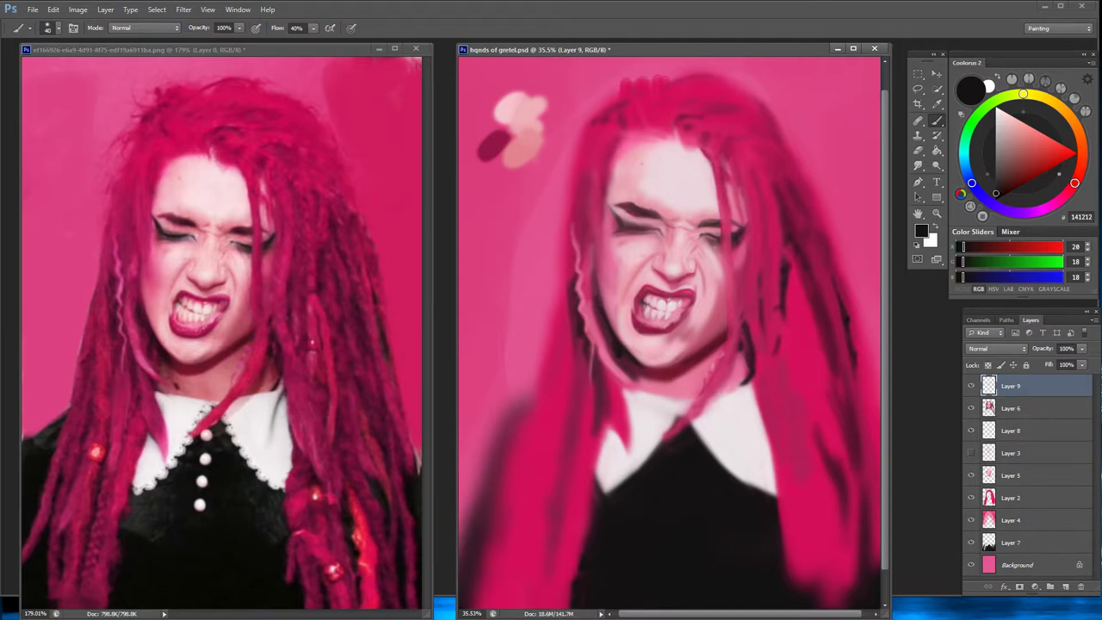
left_click(632, 308, "alt")
left_click(640, 323, "alt")
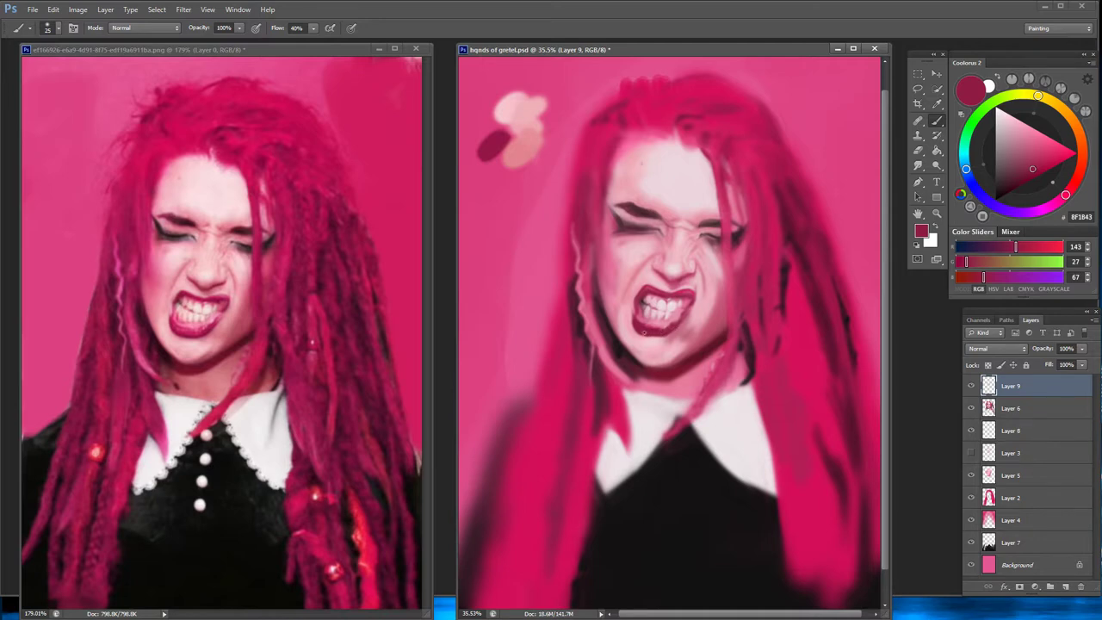
left_click(646, 332, "alt")
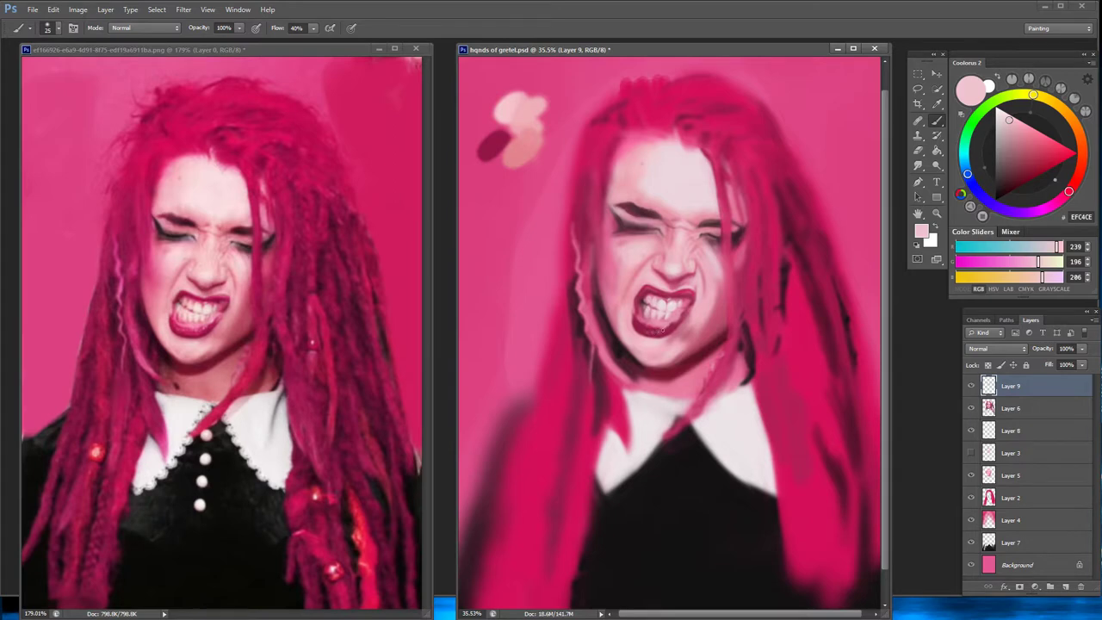
Refine around the mouth with dark lip colour, pale highlights and deeper pink E198A6
left_click(687, 268, "alt")
left_click(664, 272, "alt")
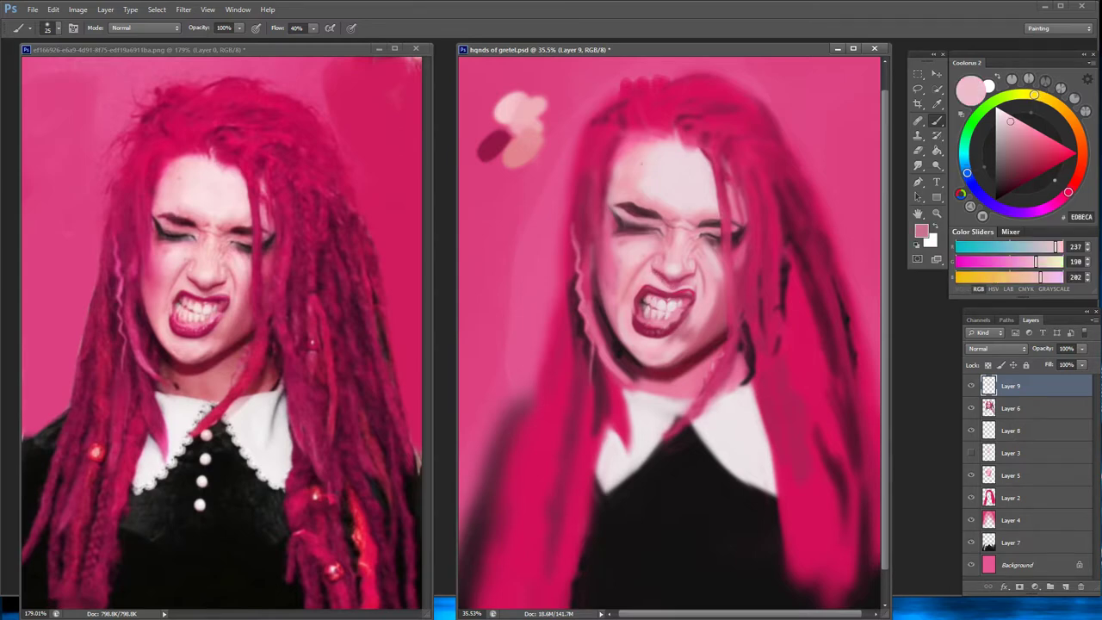
left_click(660, 273, "alt")
left_click(665, 277, "alt")
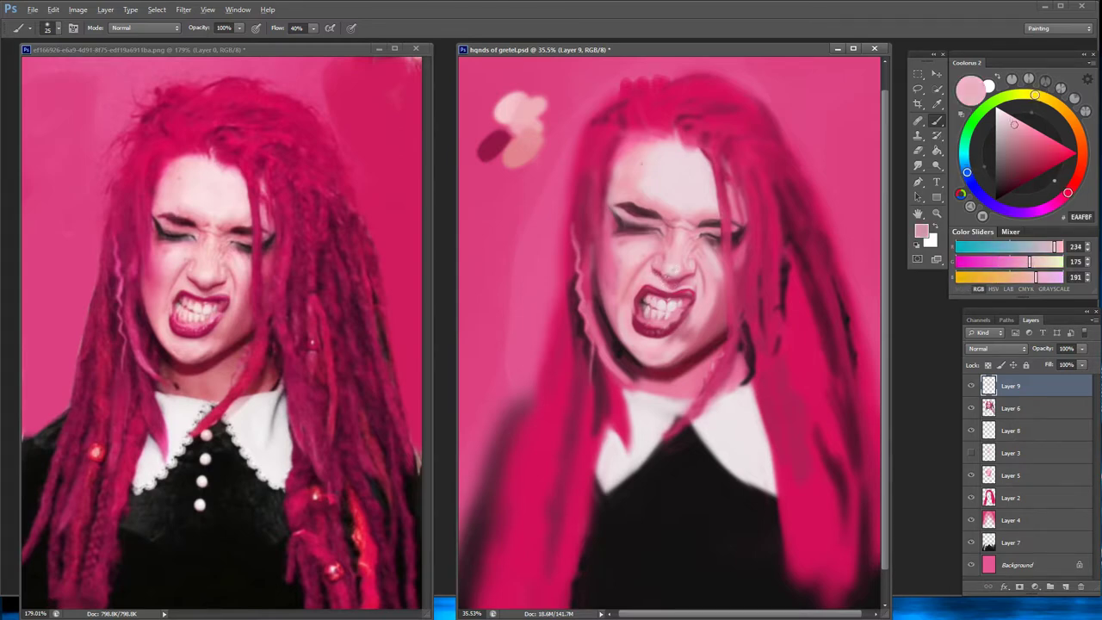
left_click(675, 274, "alt")
left_click(683, 272, "alt")
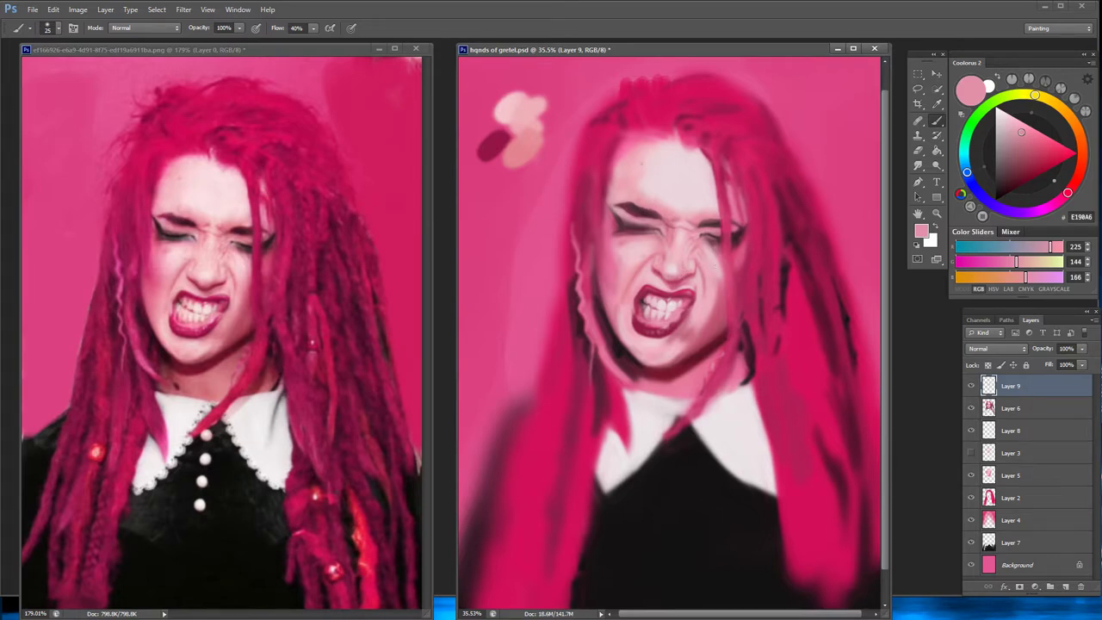
Zoom to about 37.6% and paint a pale wavy dreadlock with dark maroon edges by the left cheek
scroll(670, 333, "up", 2)
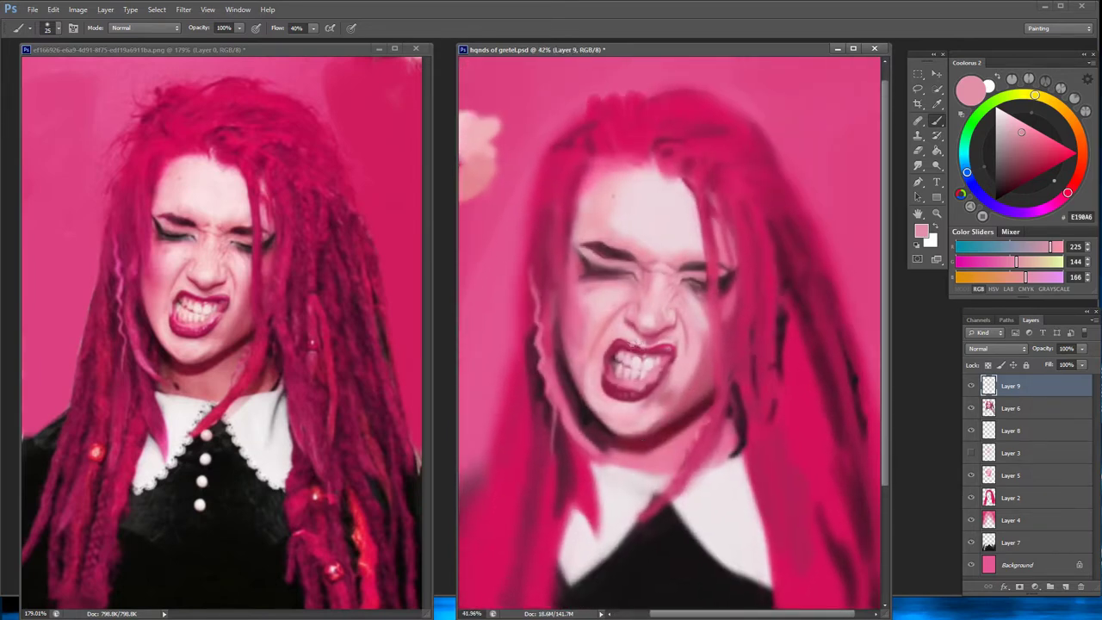
left_click(607, 183, "alt")
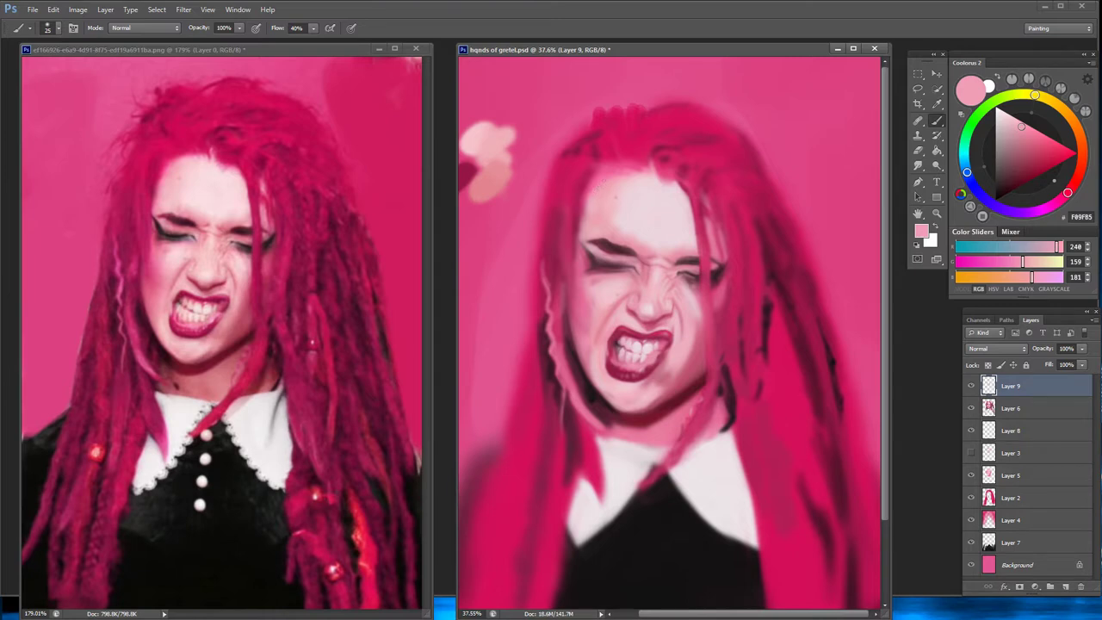
left_click(582, 196, "alt")
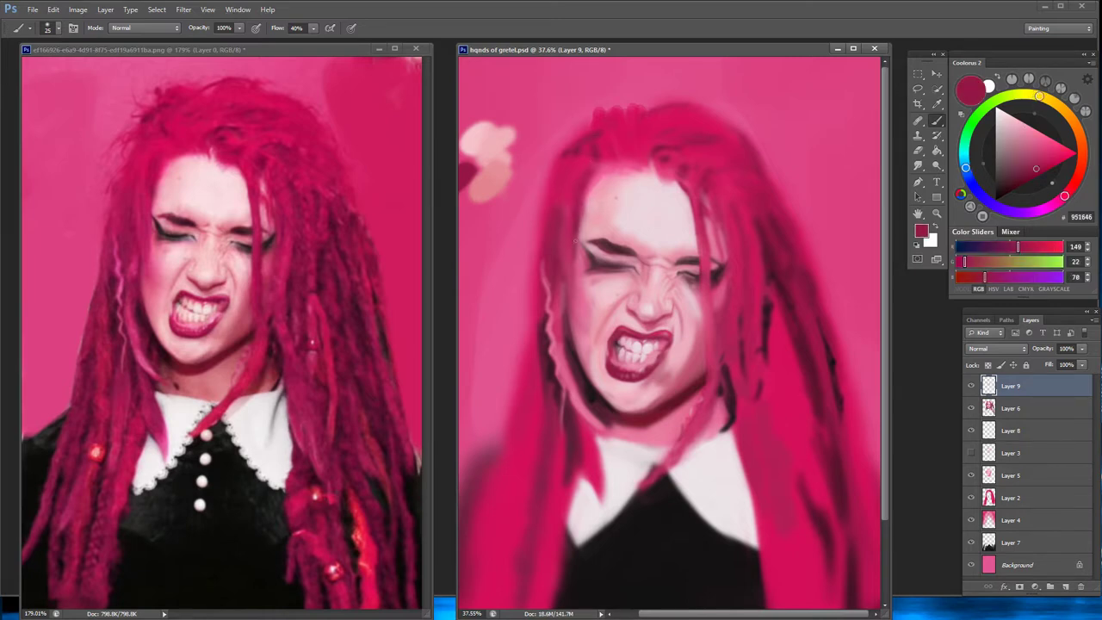
left_click(577, 344, "alt")
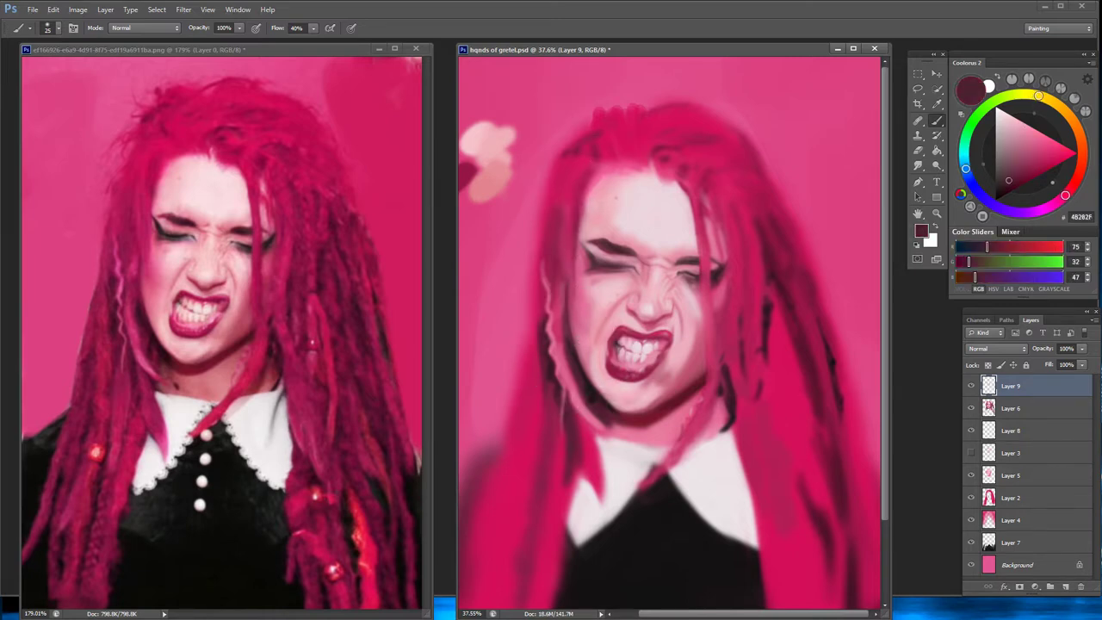
left_click(555, 267, "alt")
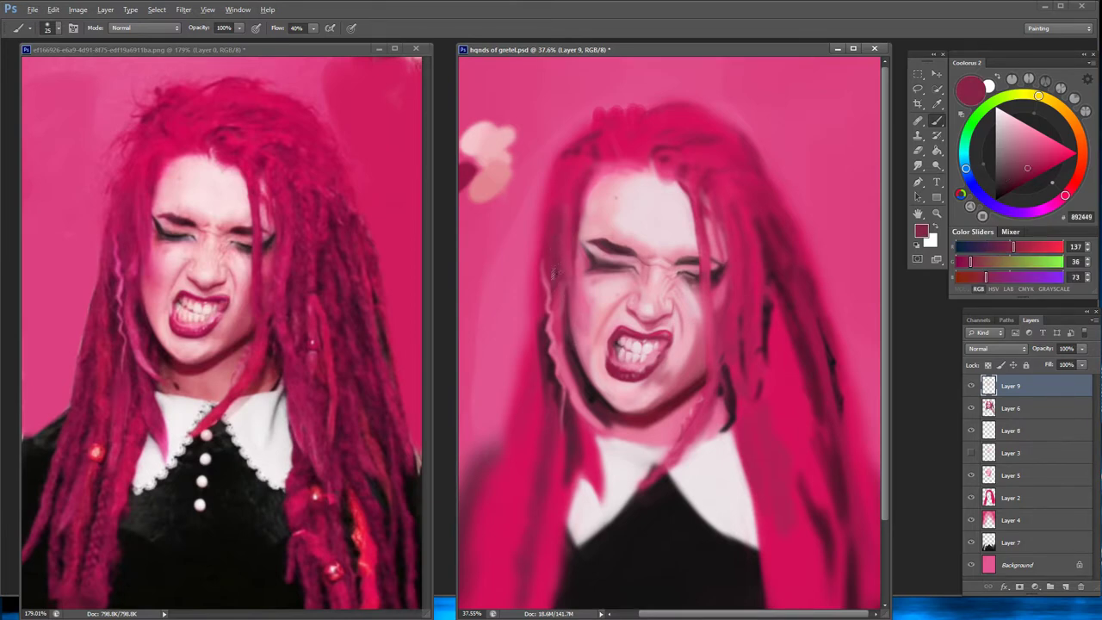
left_click(554, 272, "alt")
left_click(553, 297, "alt")
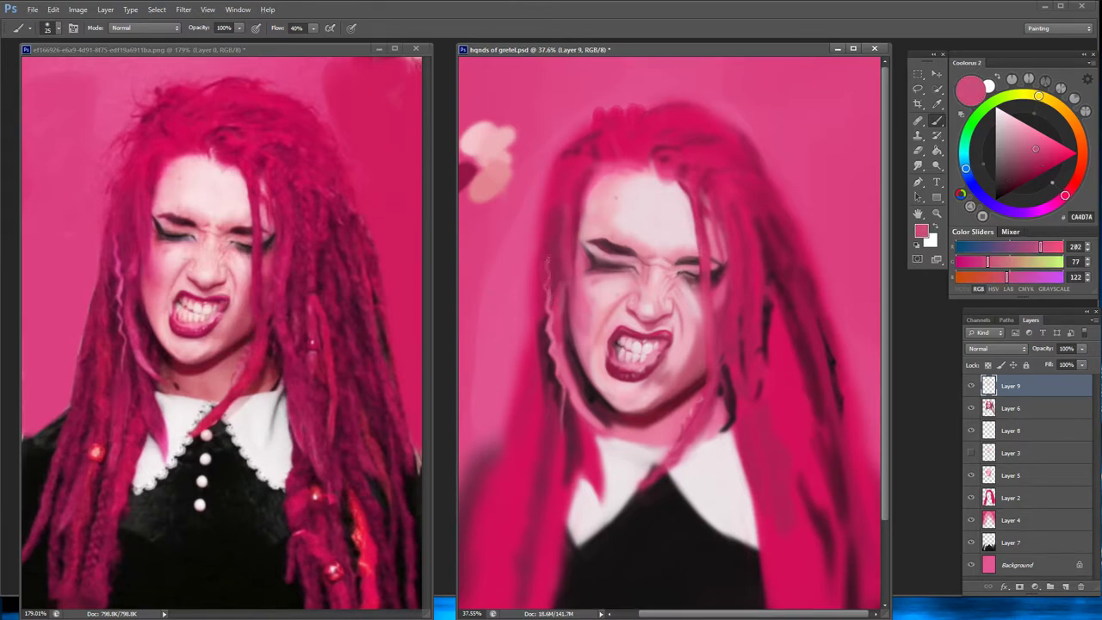
left_click_drag(547, 277, 546, 246)
left_click(620, 478, "alt")
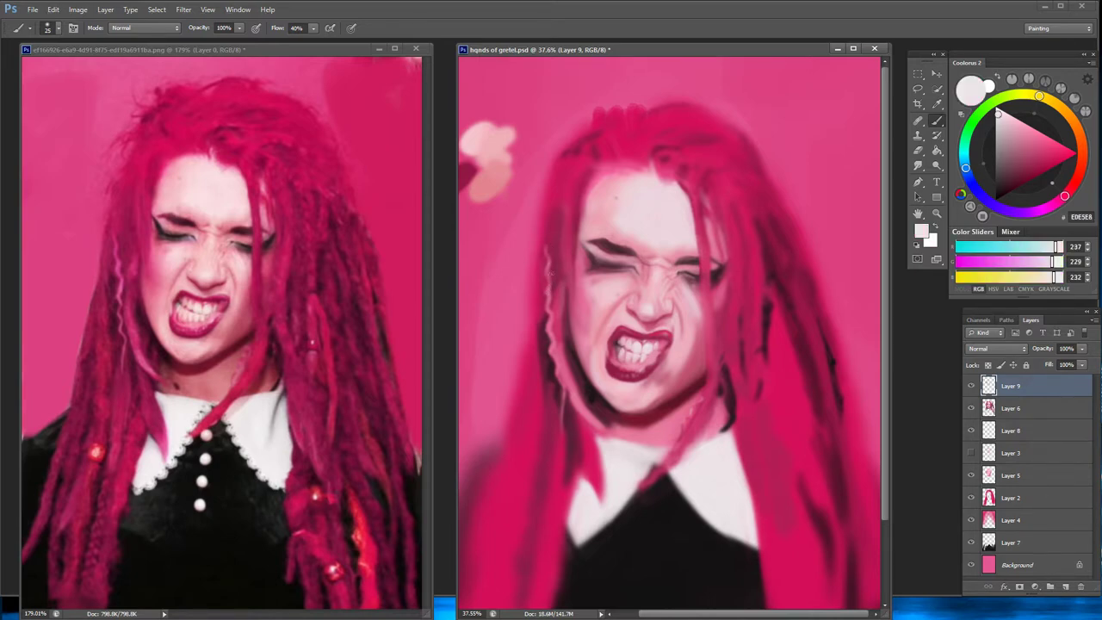
left_click(555, 295, "alt")
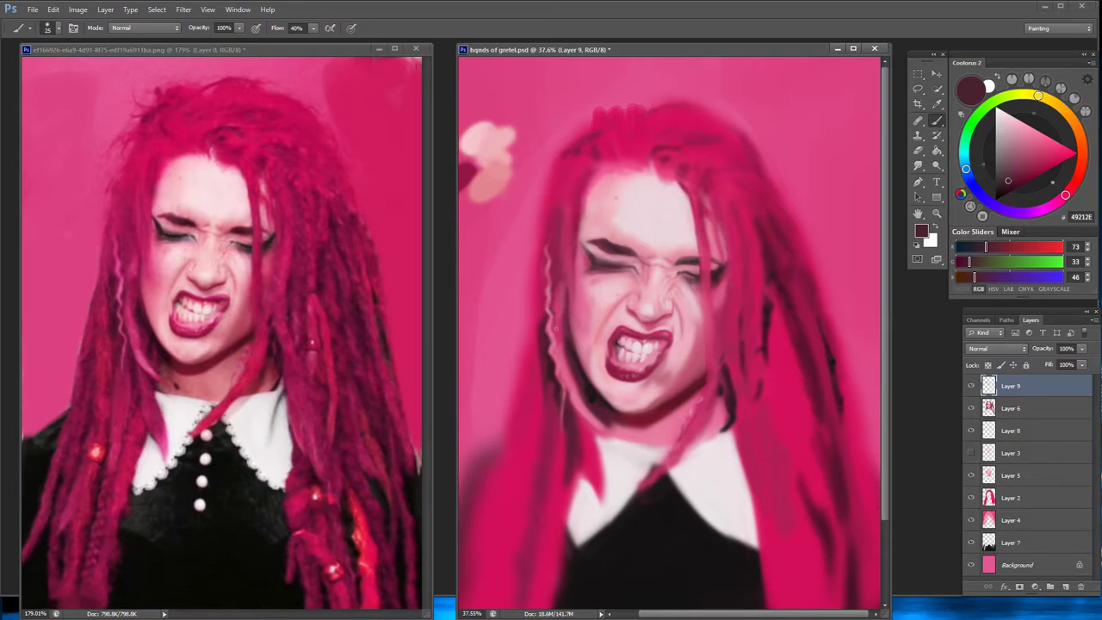
left_click_drag(557, 346, 562, 392)
left_click(567, 392, "alt")
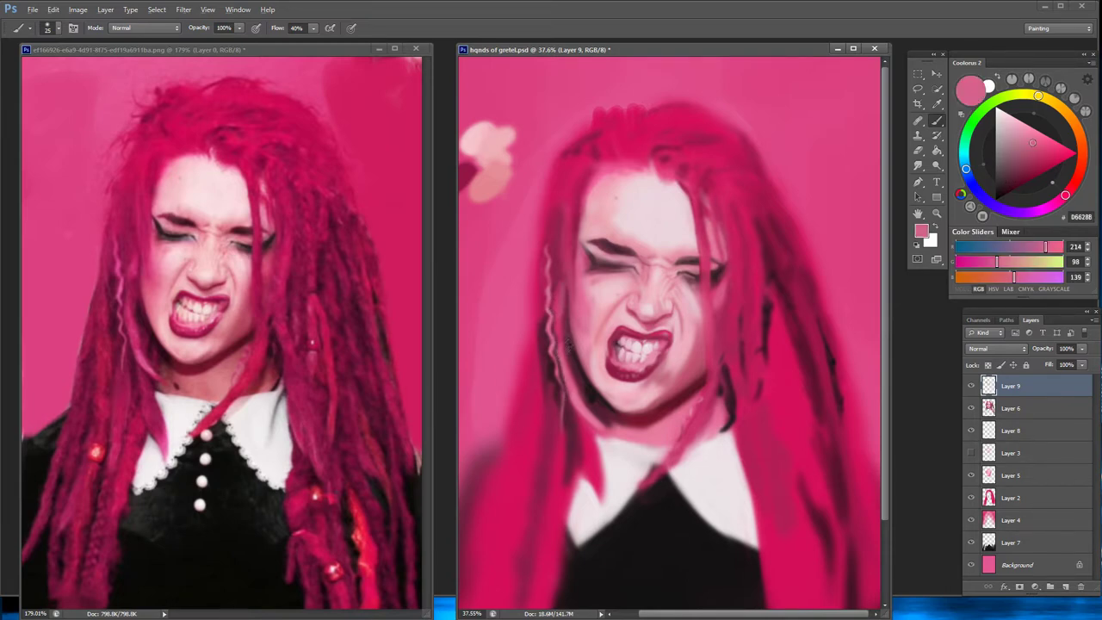
Deepen the mouth with darker crimson, rose and dark plum shadows using a slightly larger brush
left_click(566, 342, "alt")
left_click(602, 297, "alt")
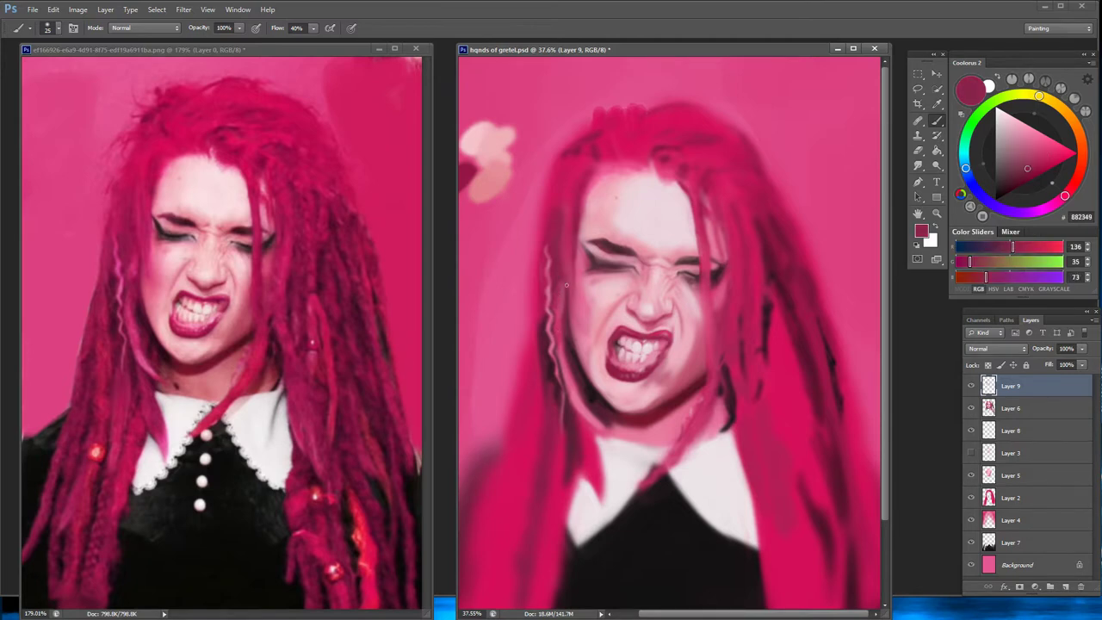
key("bracketright")
left_click(572, 370, "alt")
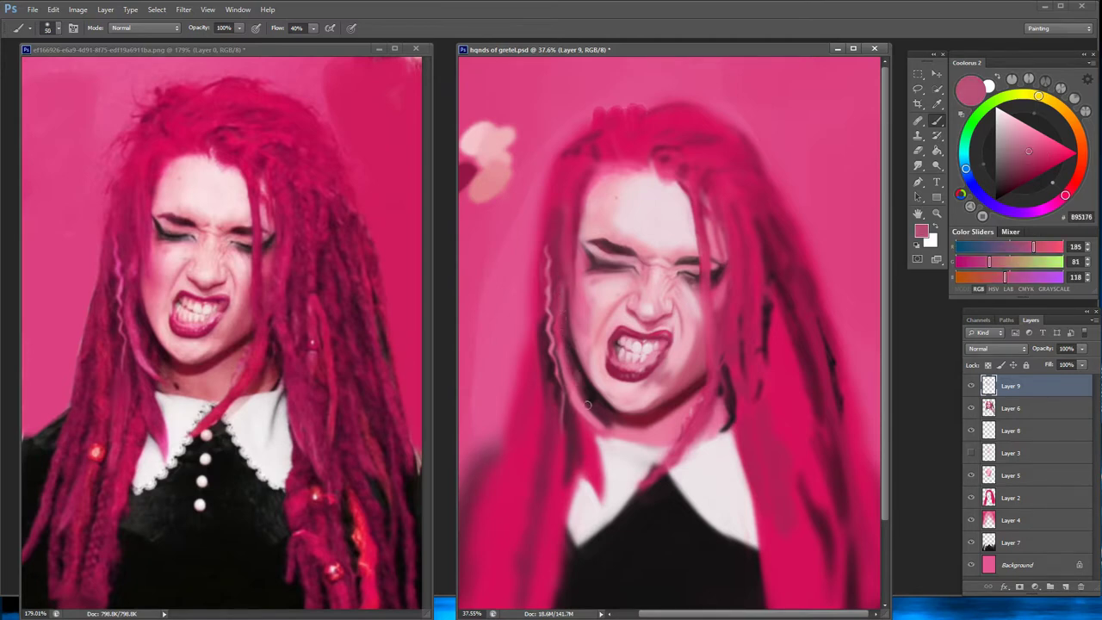
left_click(577, 386, "alt")
left_click(596, 411, "alt")
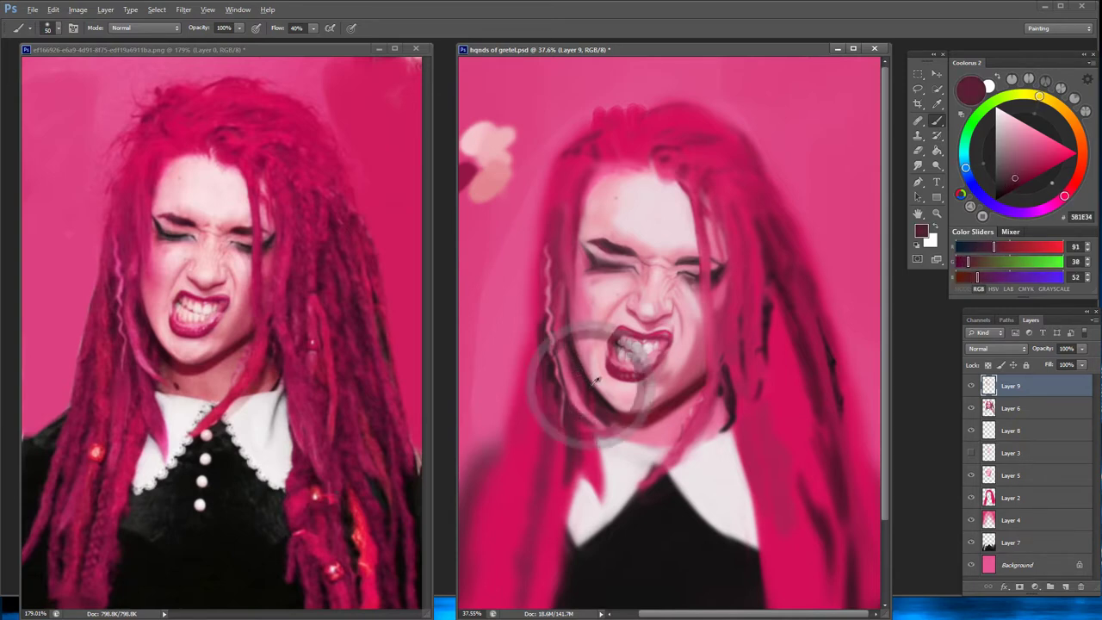
Brighten the teeth and paint vivid crimson lips, ending with AC174F at brush size 50
left_click(598, 438, "alt")
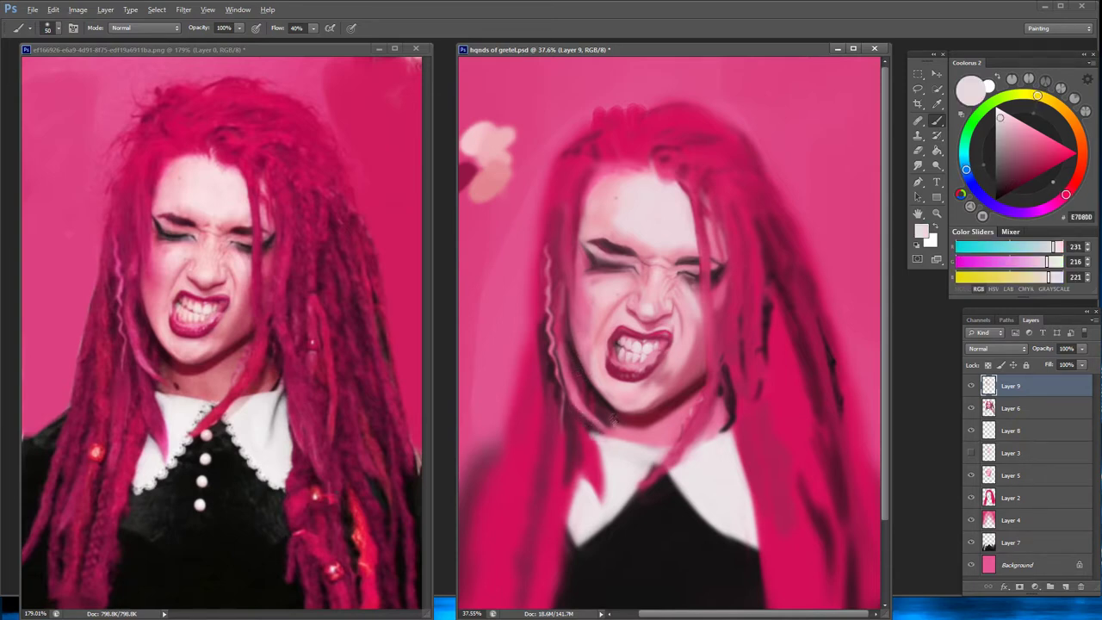
left_click(603, 397, "alt")
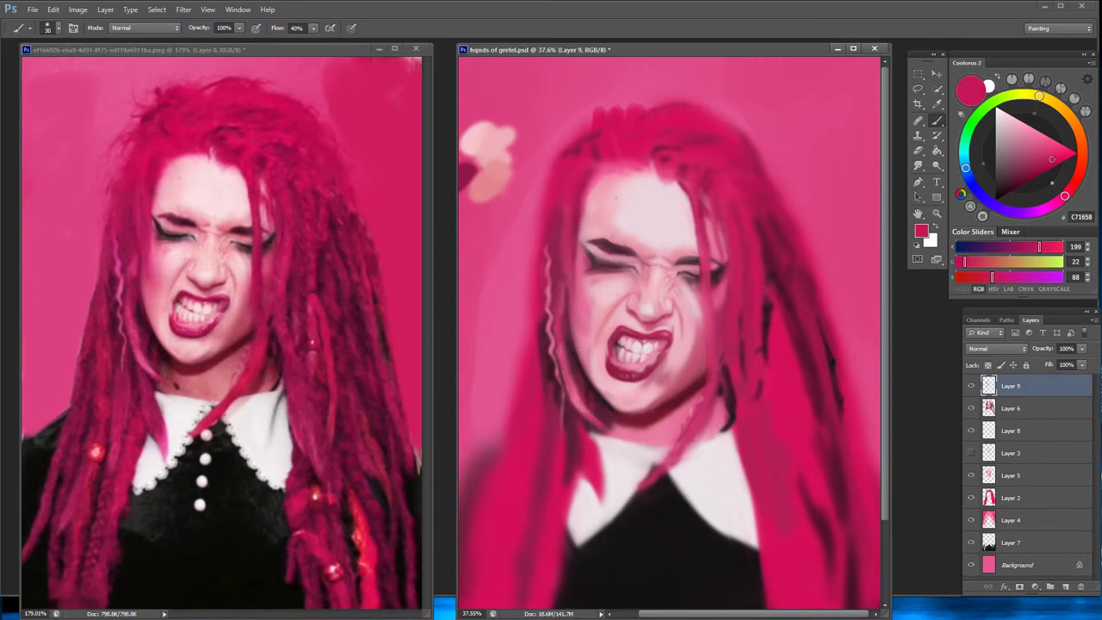
left_click(583, 373, "alt")
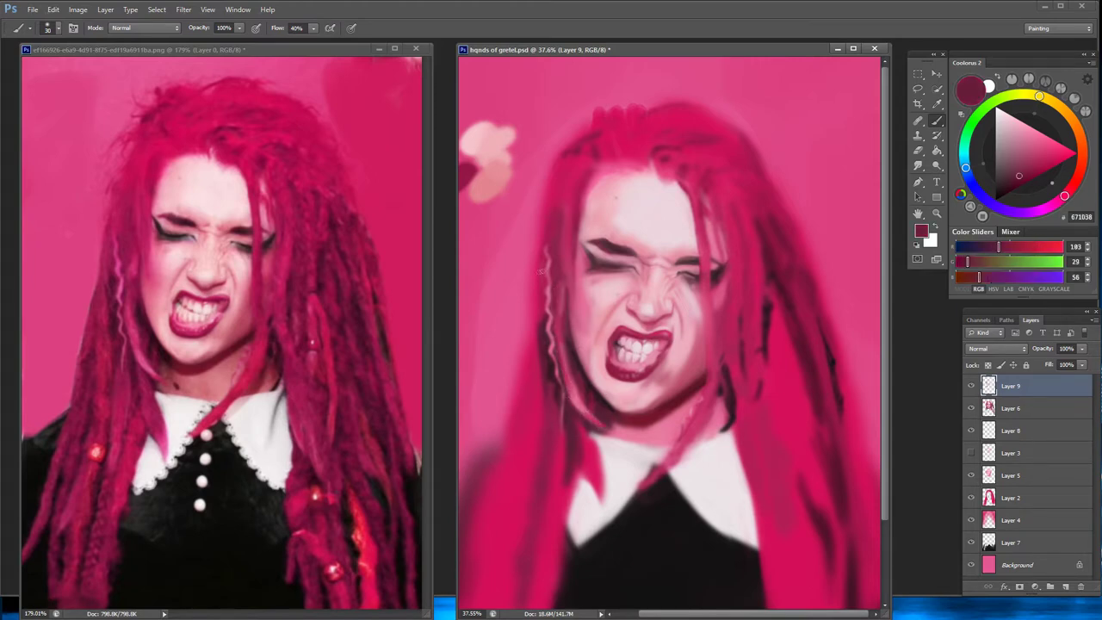
left_click(550, 322, "alt")
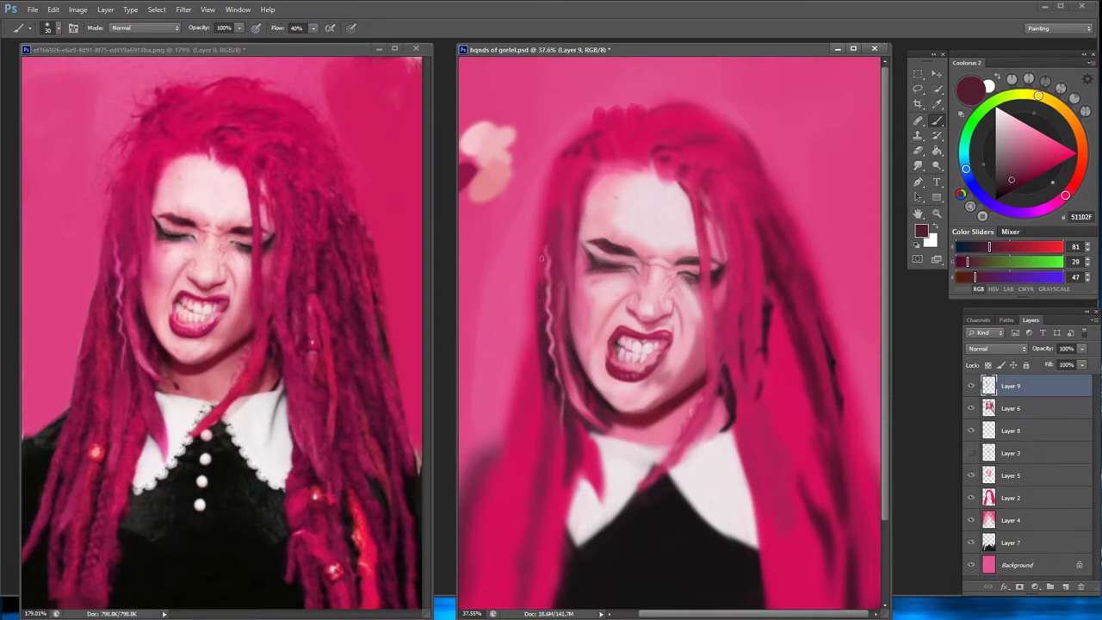
left_click(536, 303, "alt")
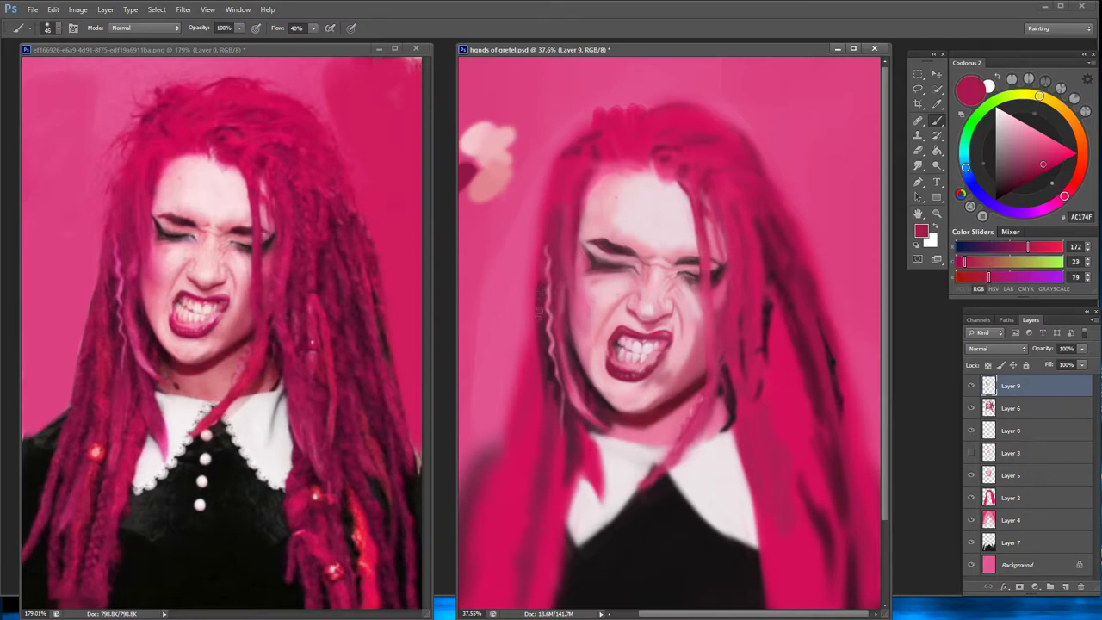
key("bracketright")
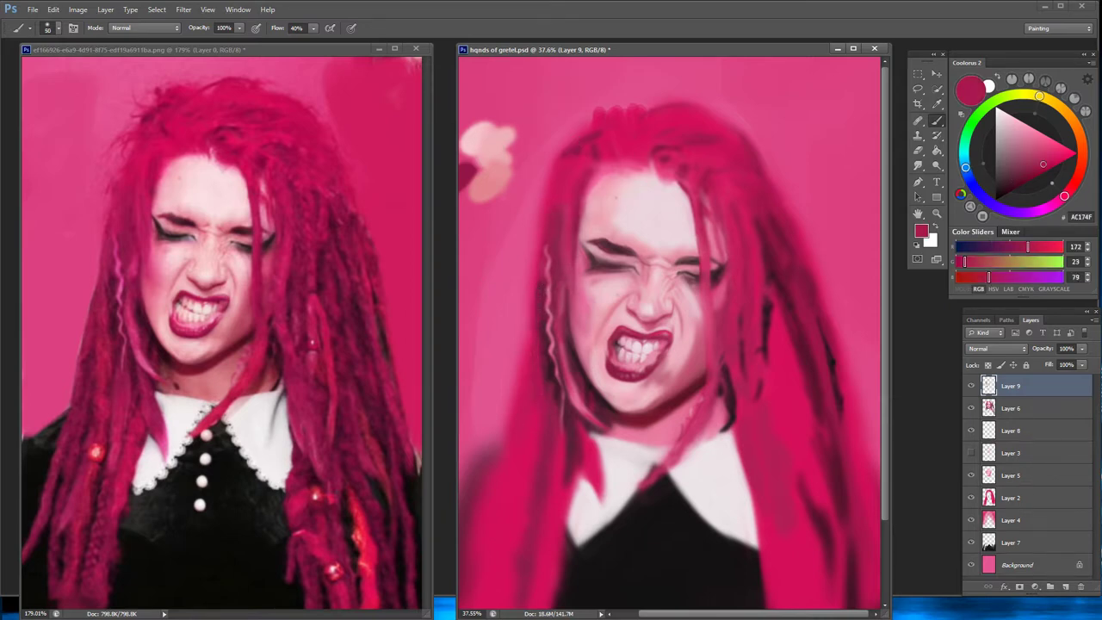
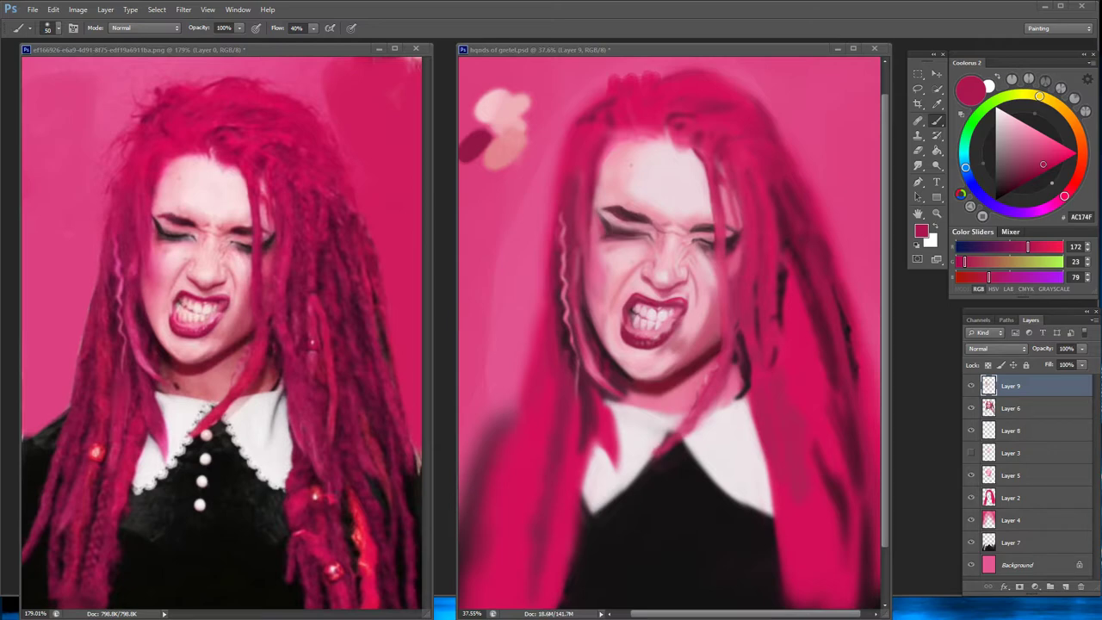
Darken the hairline with sampled pink and crimson strokes and dabs
left_click(591, 160, "alt")
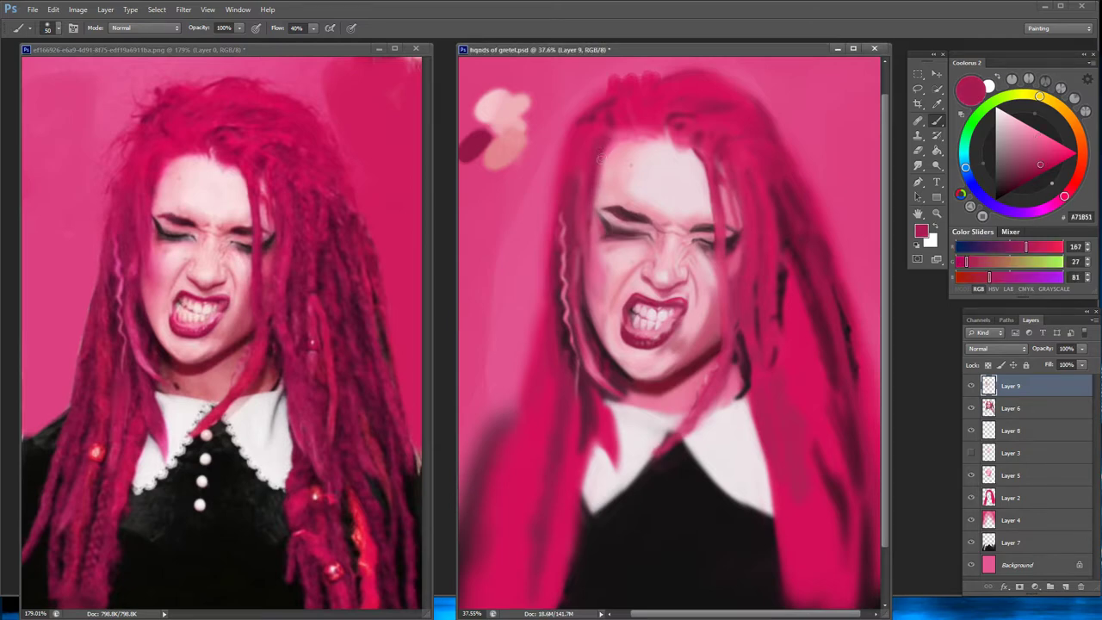
left_click(600, 158, "alt")
left_click_drag(615, 138, 663, 133)
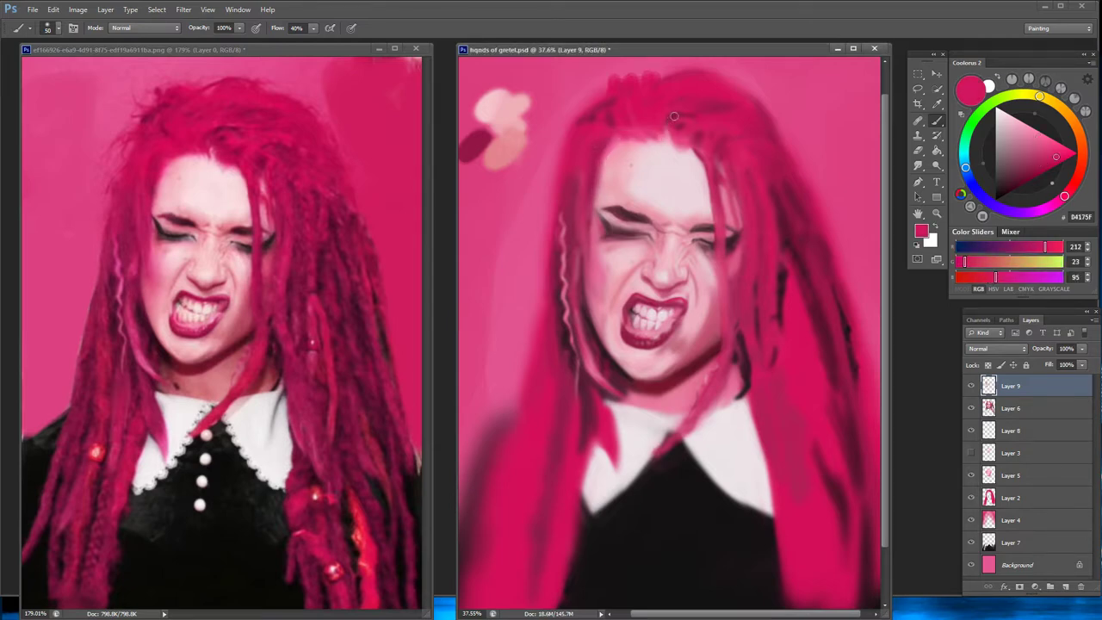
left_click(676, 121, "alt")
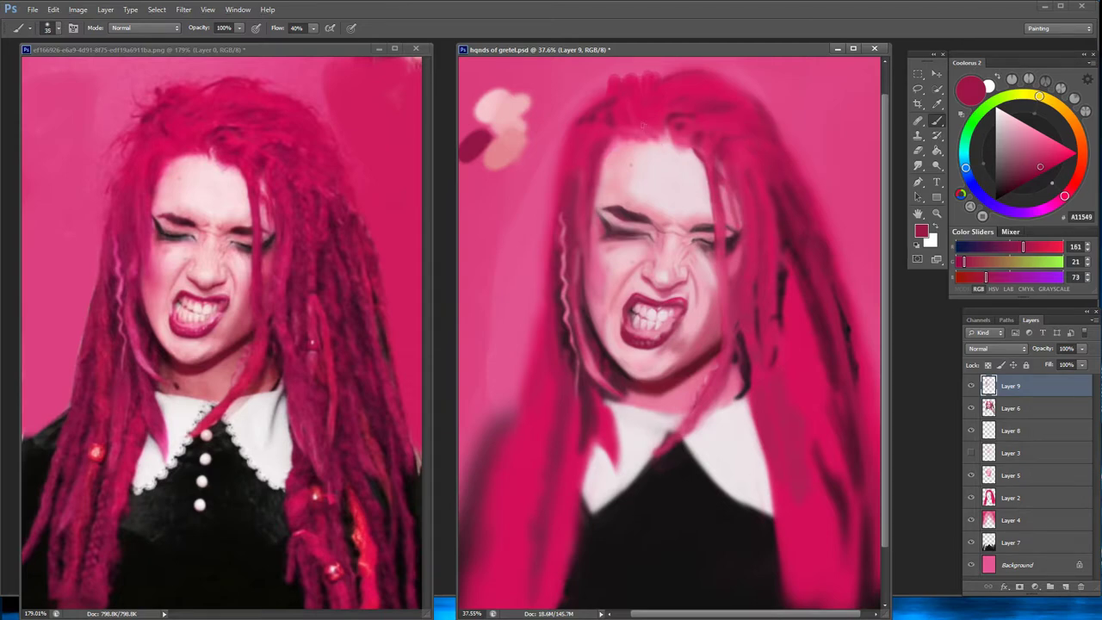
left_click(684, 148)
Enlarge the brush to 70 and darken the left hair edge with crimson strokes
left_click(594, 135, "alt")
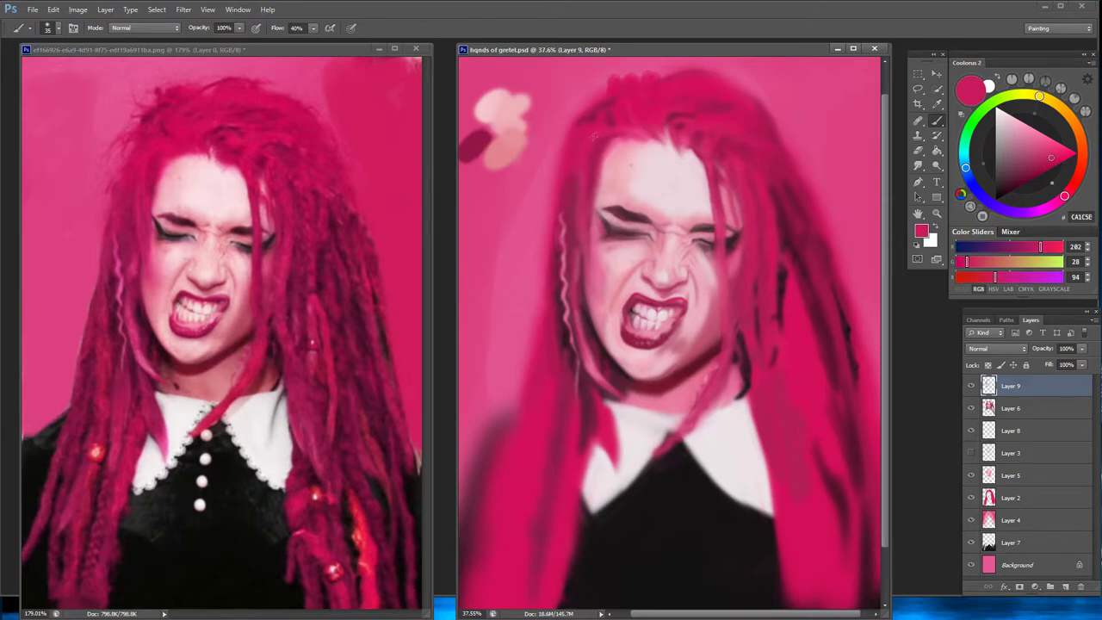
left_click(593, 137, "alt")
left_click(582, 147, "alt")
key("bracketright")
key("bracketright")
mouse_move(544, 234)
left_mouse_down()
mouse_move(549, 207)
mouse_move(521, 393)
left_mouse_up()
left_click(773, 158, "alt")
left_click_drag(526, 345, 515, 422)
Paint near-black and dark maroon shadows up the lower-left hair strands
left_click(467, 581, "alt")
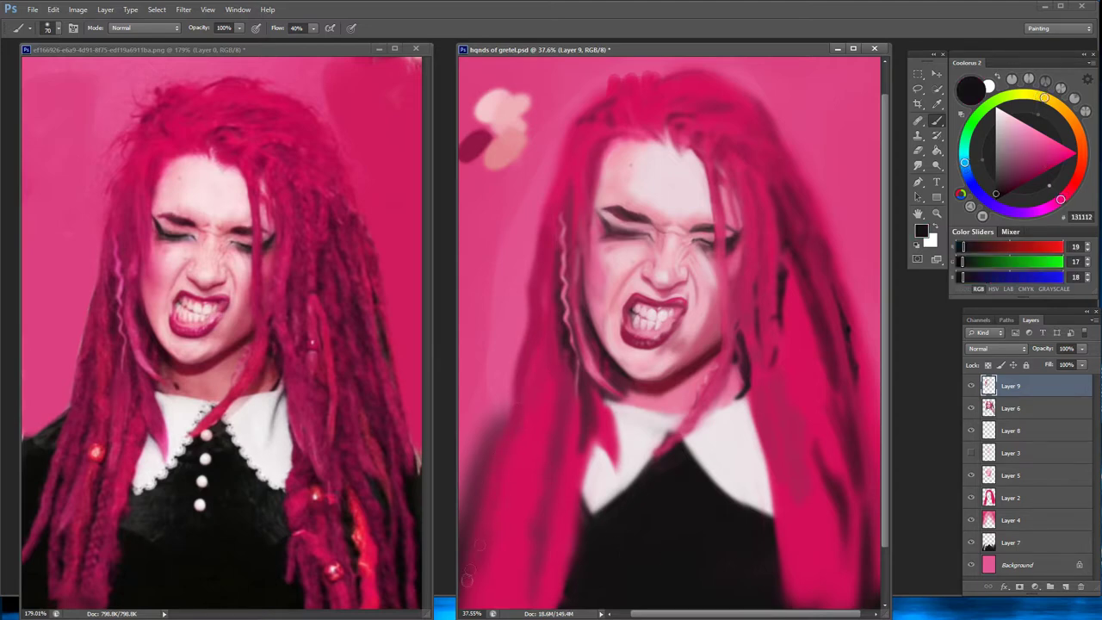
mouse_move(467, 580)
left_mouse_down()
mouse_move(547, 370)
mouse_move(520, 422)
left_mouse_up()
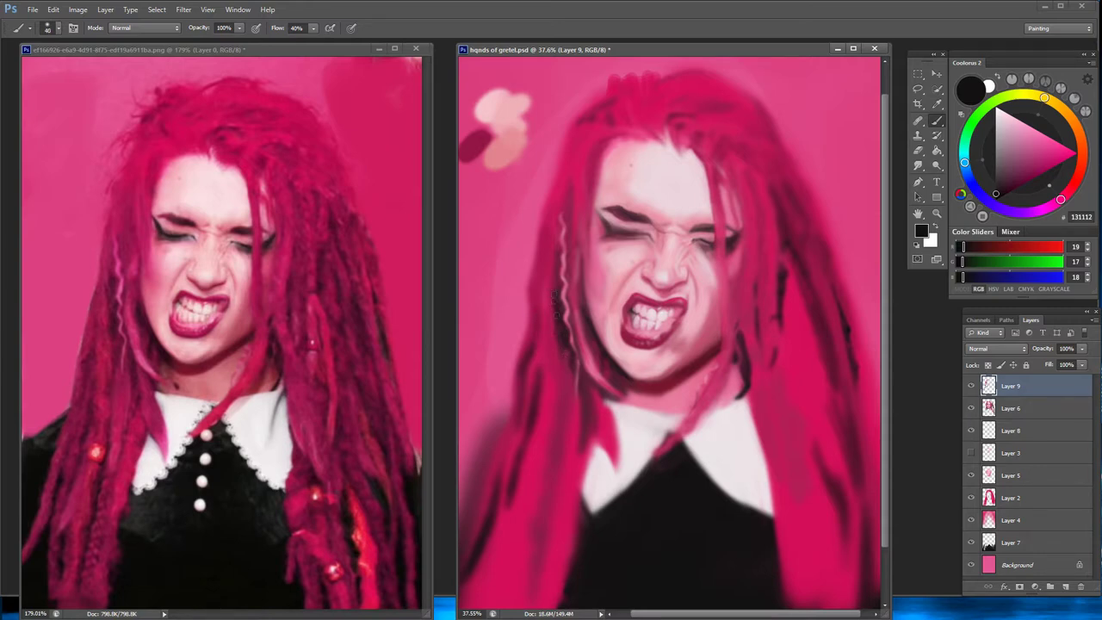
left_click(589, 415, "alt")
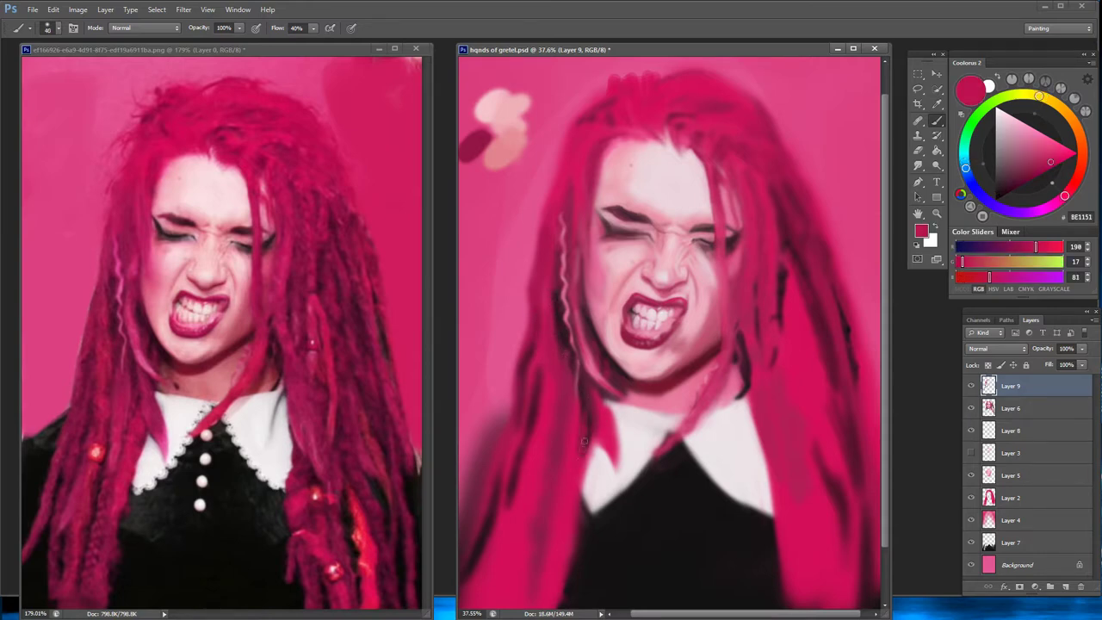
left_click(558, 492, "alt")
mouse_move(556, 482)
left_mouse_down()
mouse_move(535, 570)
mouse_move(503, 565)
mouse_move(498, 583)
left_mouse_up()
mouse_move(501, 544)
left_mouse_down()
mouse_move(497, 594)
mouse_move(500, 561)
left_mouse_up()
Highlight the lower-left strands, collar-side strands and wavy strand in light pink
left_click(516, 526, "alt")
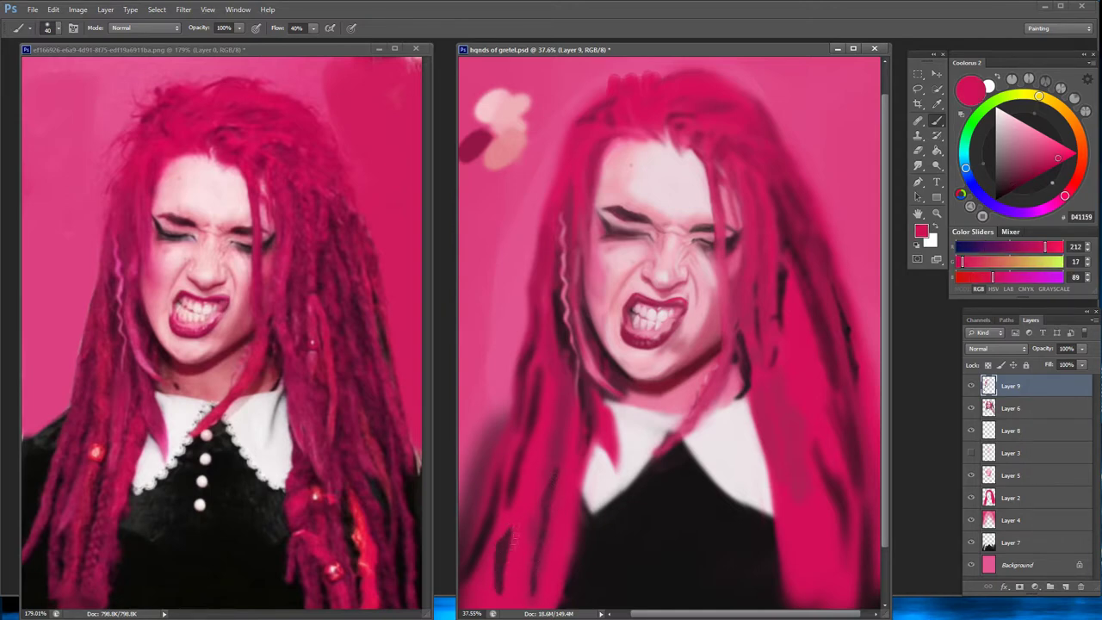
left_click(597, 363, "alt")
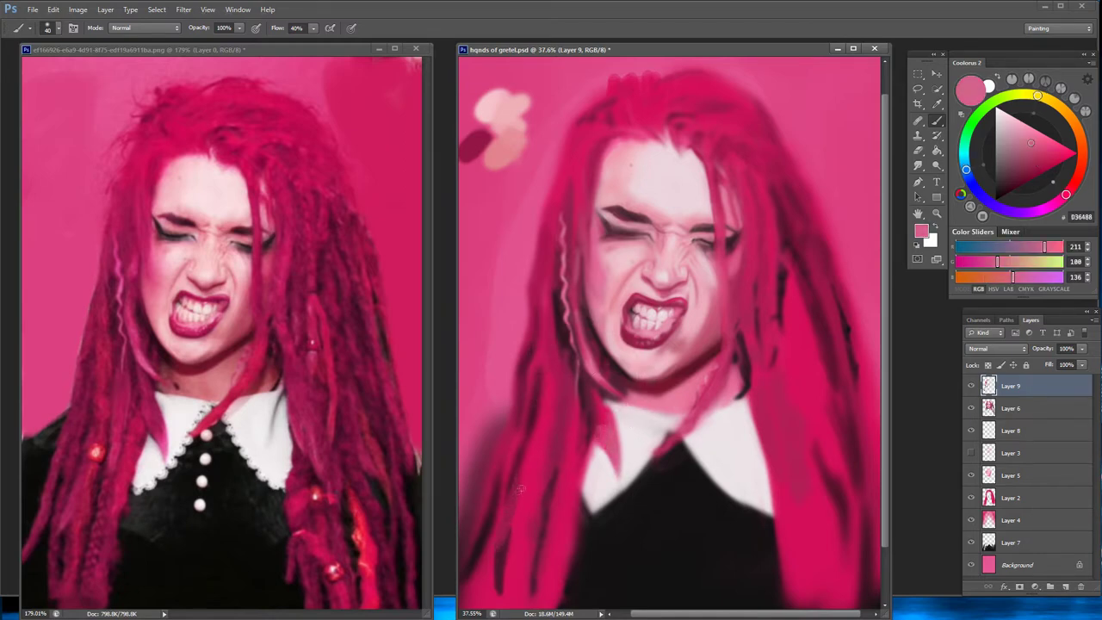
left_click_drag(516, 476, 500, 543)
mouse_move(567, 426)
left_mouse_down()
mouse_move(561, 495)
mouse_move(566, 368)
mouse_move(565, 427)
left_mouse_up()
mouse_move(594, 392)
left_mouse_down()
mouse_move(606, 444)
mouse_move(598, 391)
left_mouse_up()
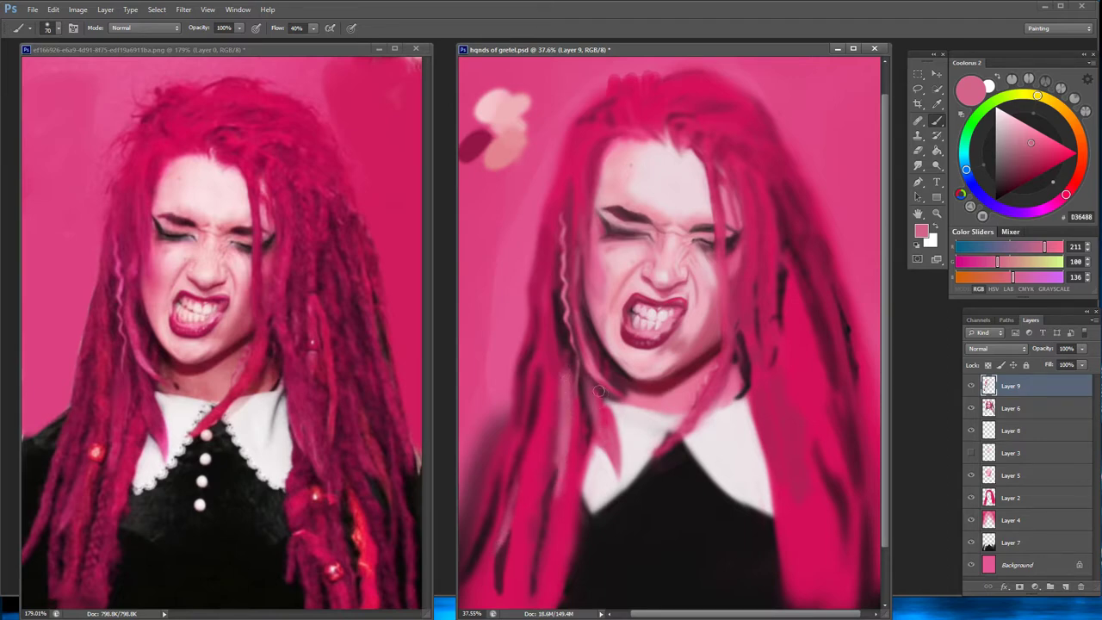
left_click_drag(574, 289, 582, 250)
Paint a slightly less blue deep magenta-red strand at the hairline
left_click(687, 85, "alt")
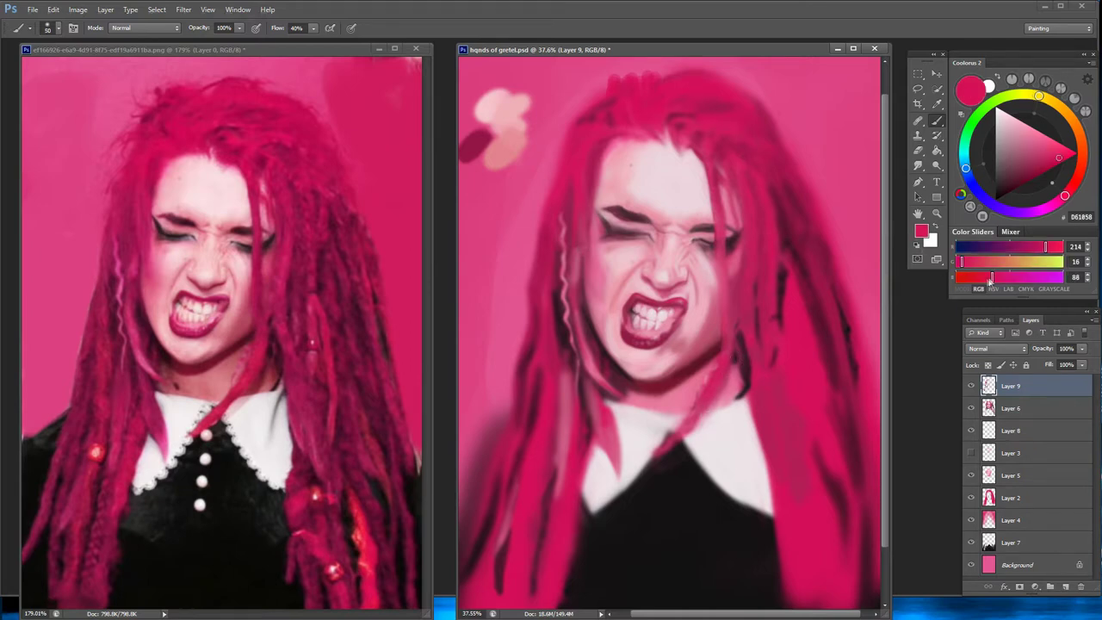
left_click_drag(991, 277, 986, 277)
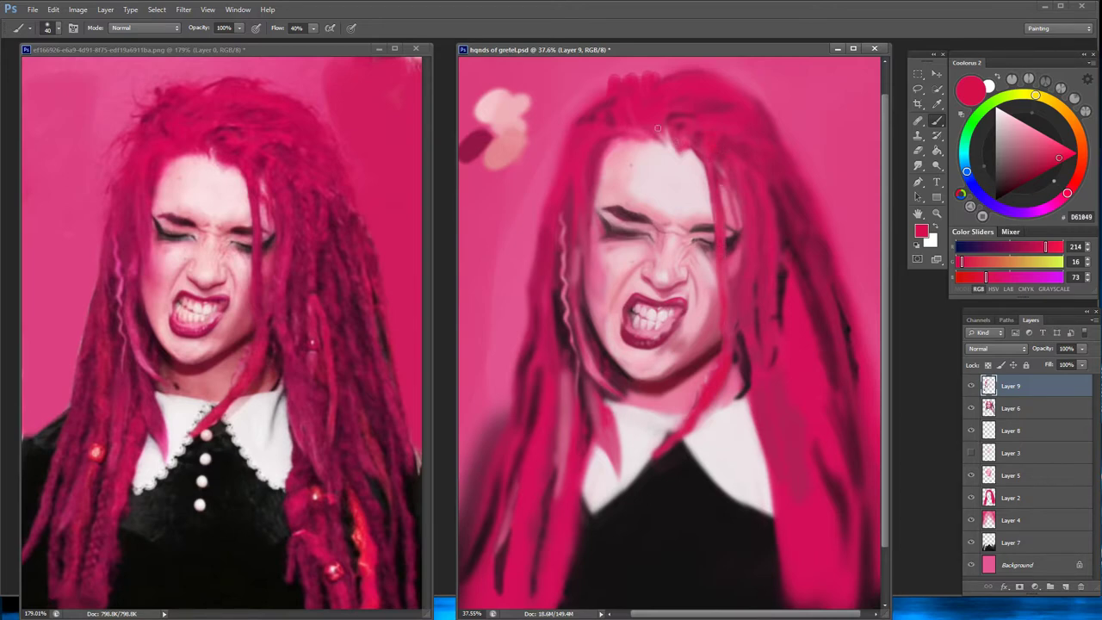
left_click_drag(658, 128, 667, 146)
left_click(606, 144, "alt")
left_click(595, 174, "alt")
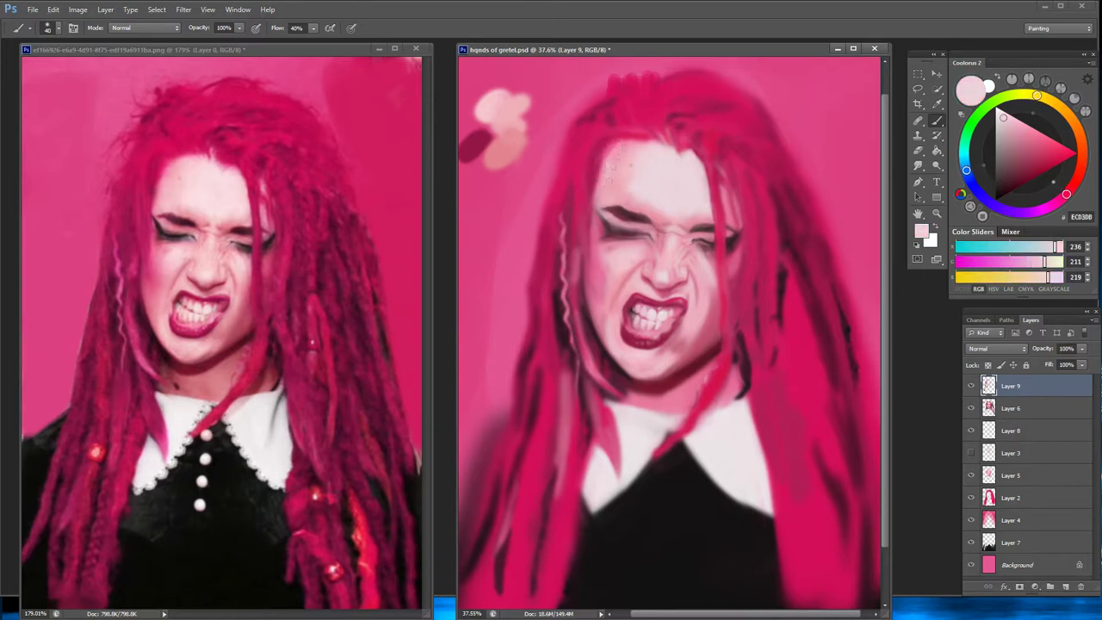
Sample pale skin tones from the forehead and brows, then hair crimson and pink
left_click(628, 185, "alt")
left_click(648, 182, "alt")
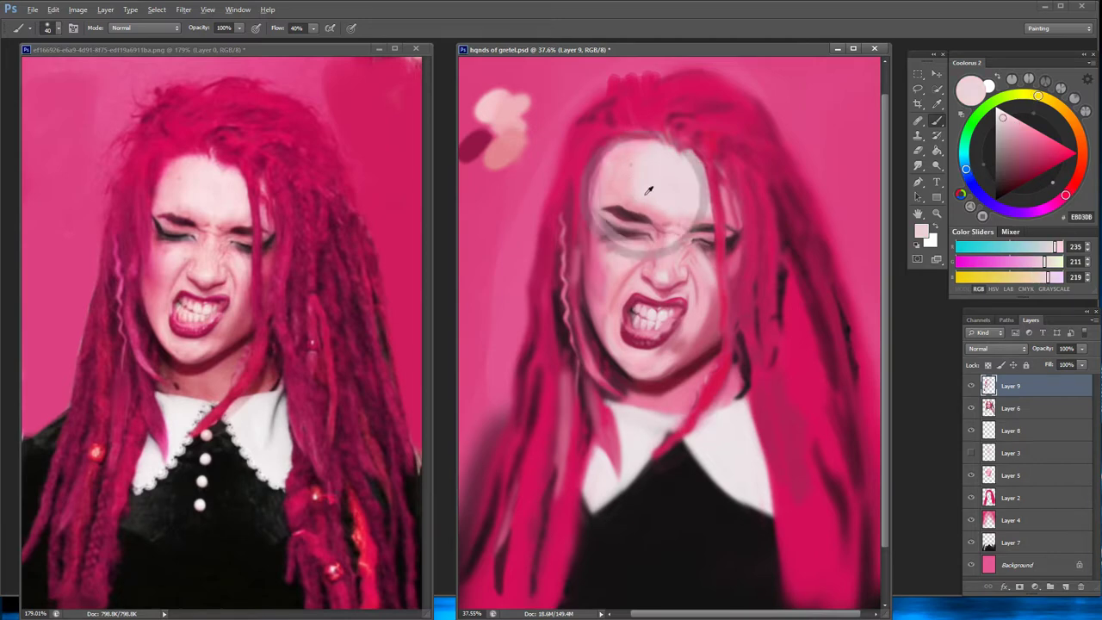
left_click(680, 214, "alt")
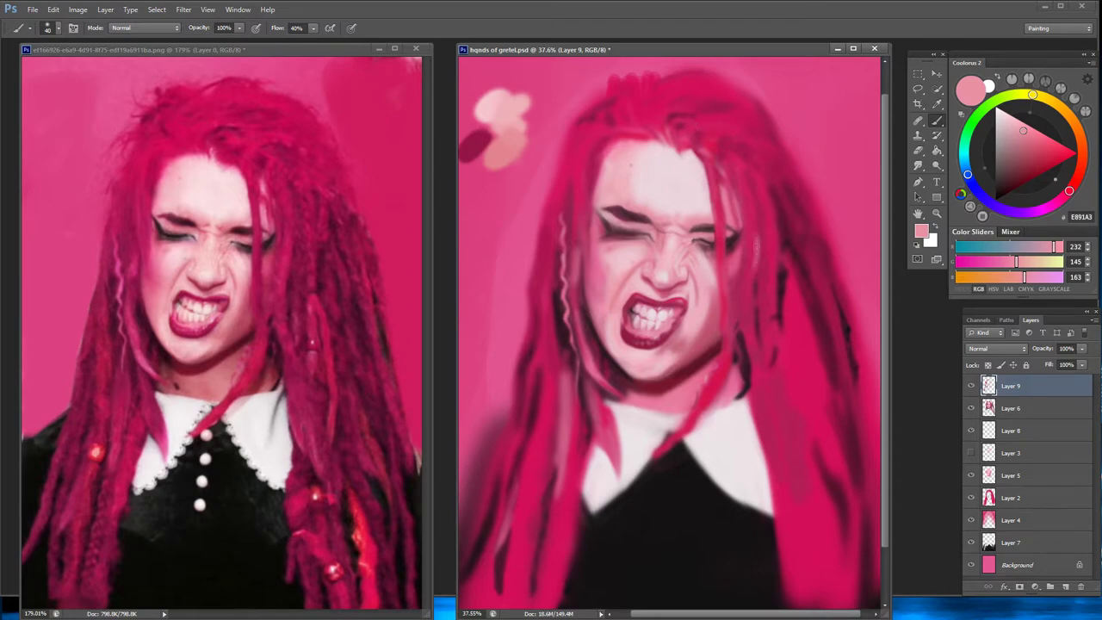
key("alt")
key("alt")
left_click(750, 291, "alt")
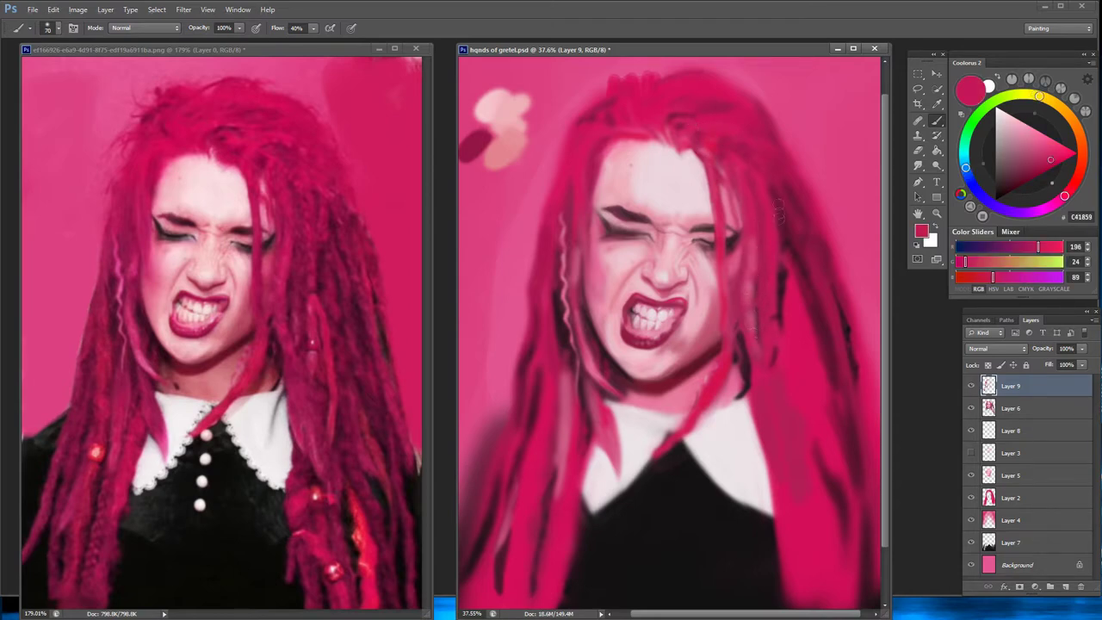
left_click(590, 193, "alt")
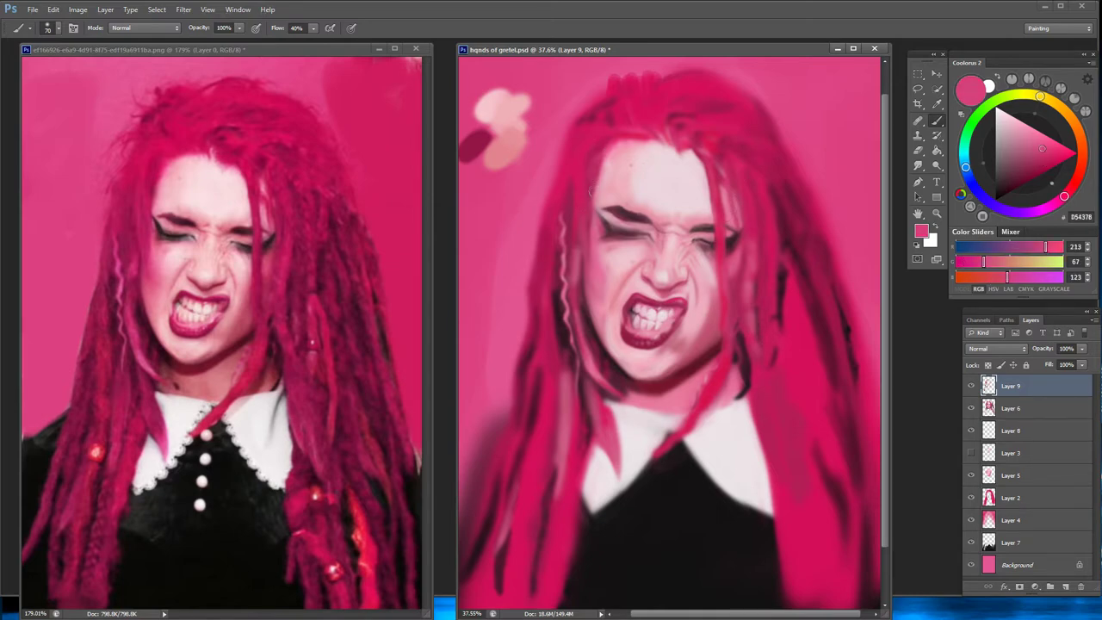
Sample bright pinks, crimsons and a very dark maroon from the hair
left_click(611, 127, "alt")
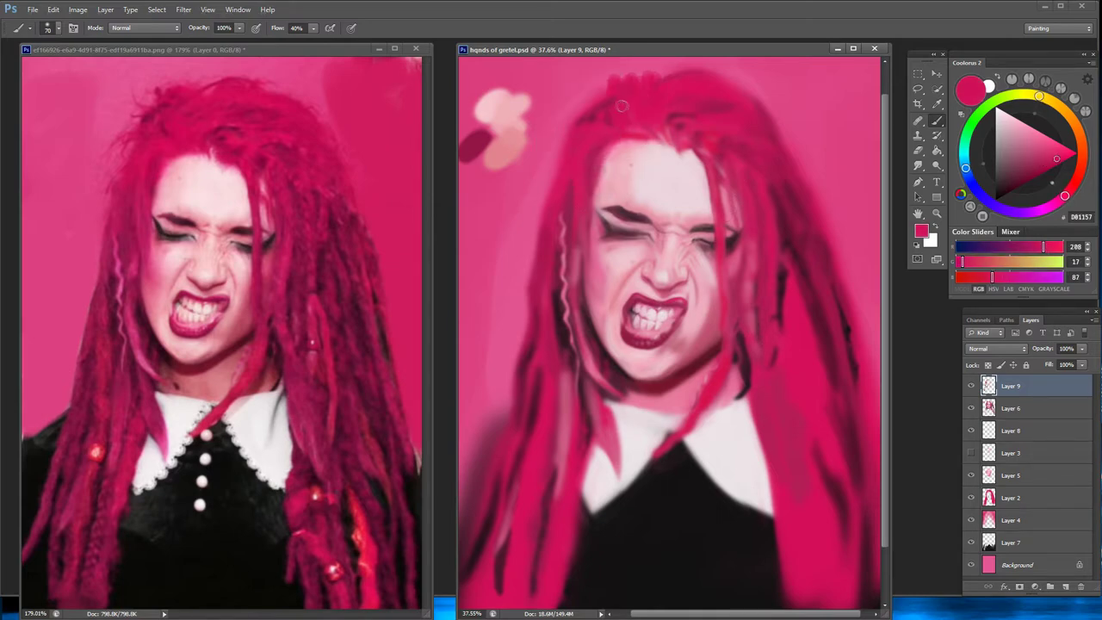
left_click(603, 109, "alt")
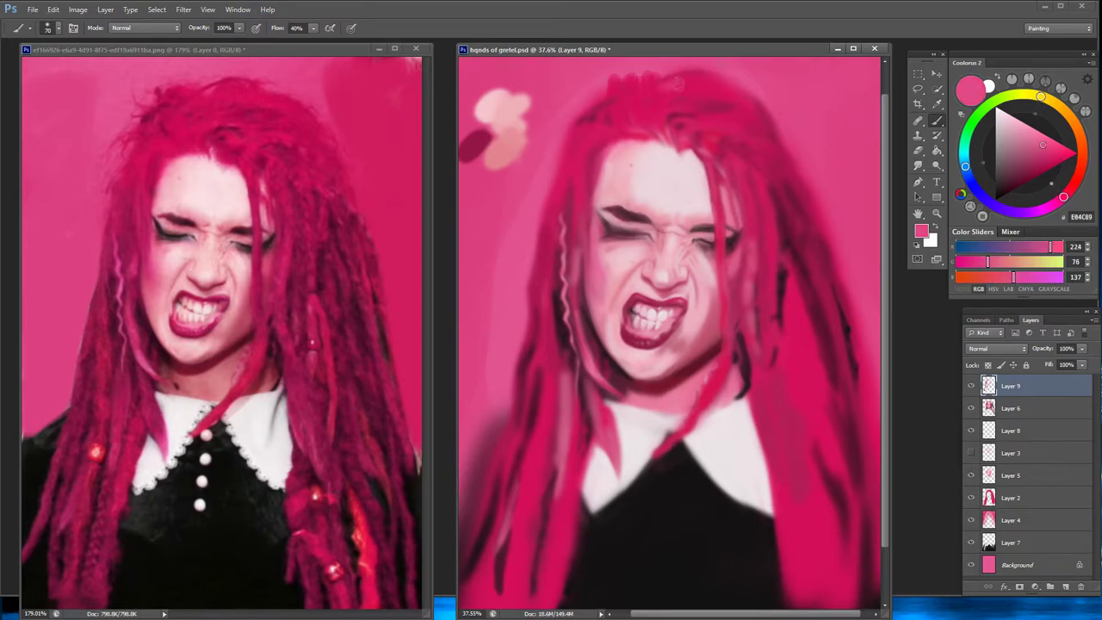
left_click(669, 89, "alt")
left_click(726, 116, "alt")
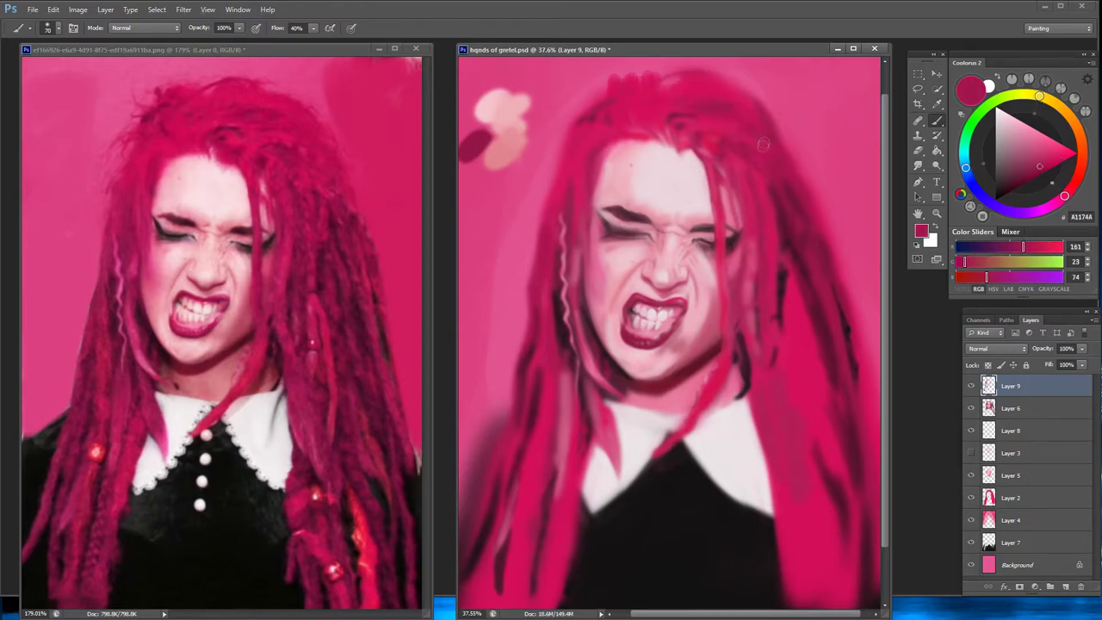
left_click(765, 134, "alt")
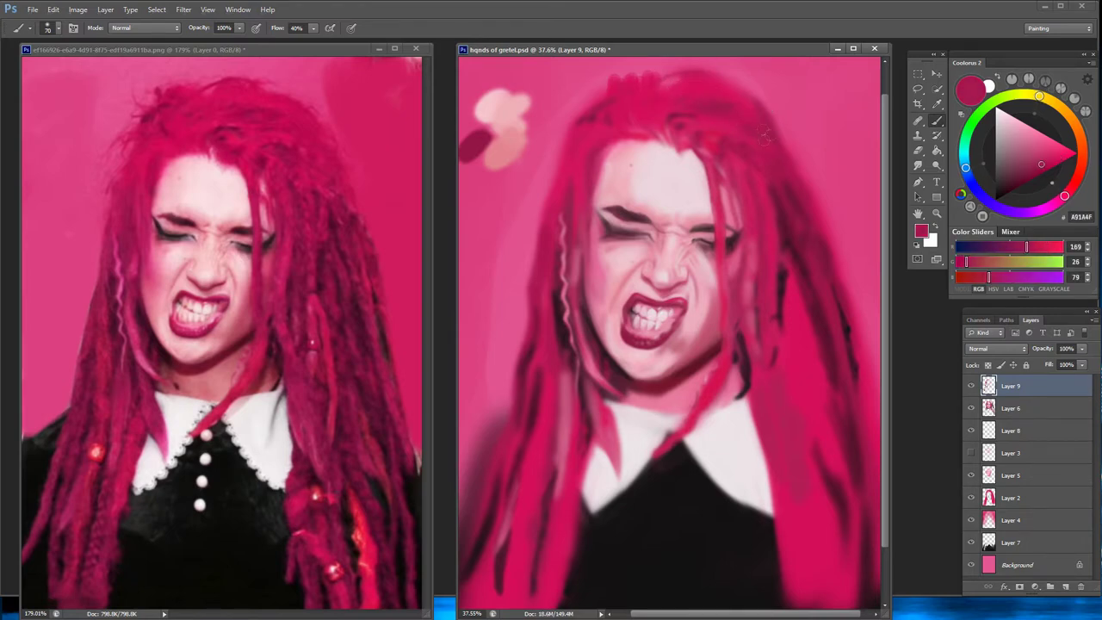
left_click(793, 273, "alt")
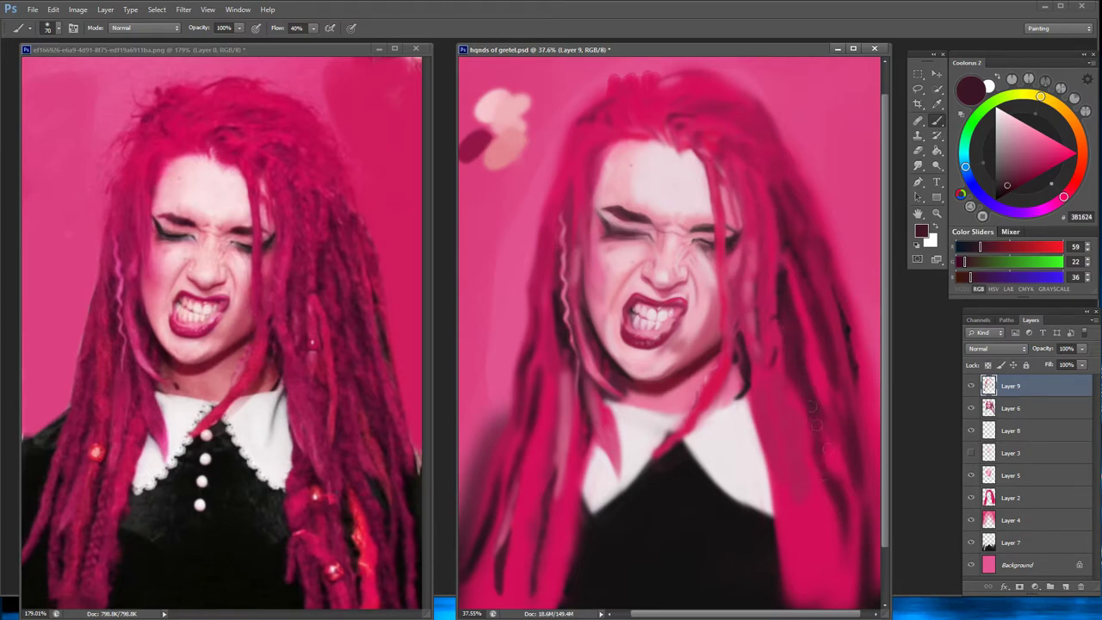
left_click(780, 287, "alt")
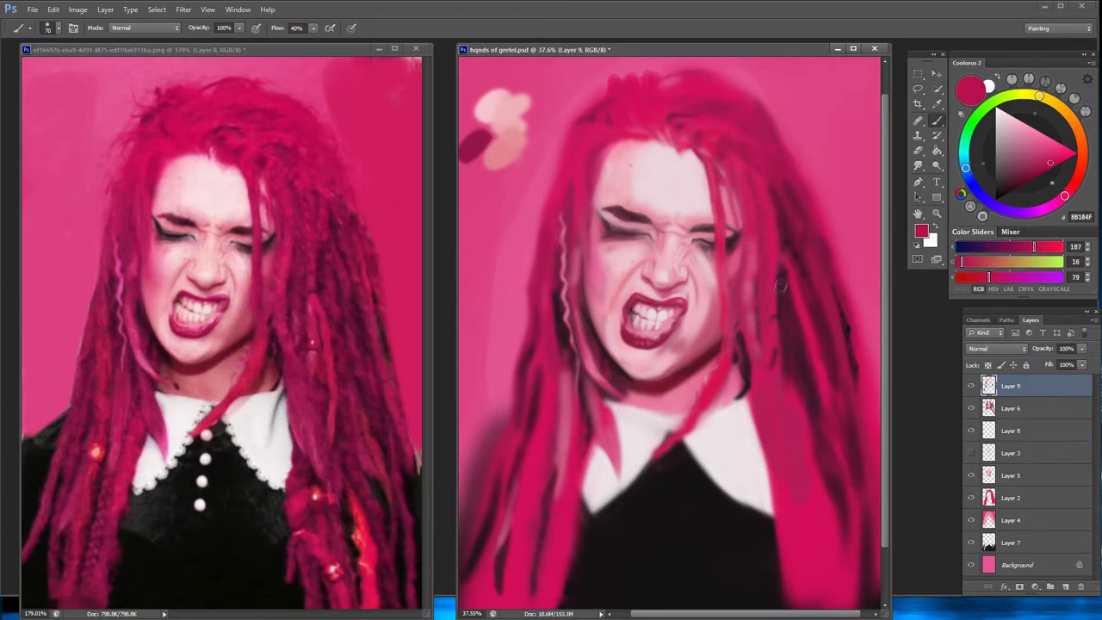
Reduce the brush to 45, sample wine and plum-red tones, and add Layer 10
key("bracketleft")
key("bracketleft")
key("bracketleft")
left_click(784, 372, "alt")
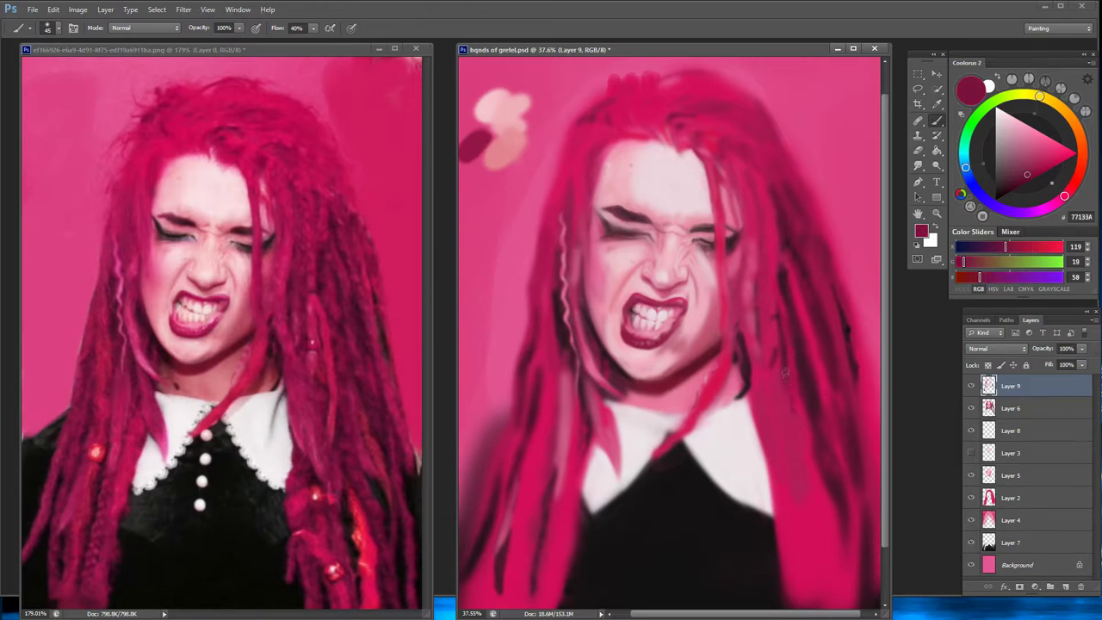
left_click(791, 435, "alt")
left_click(797, 409, "alt")
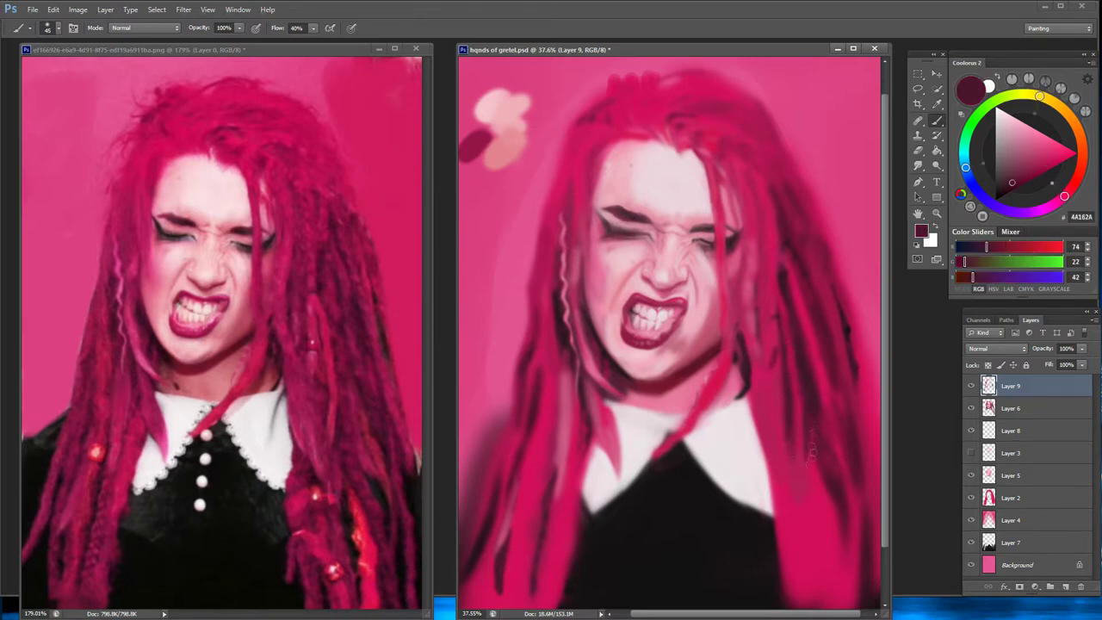
left_click(788, 329, "alt")
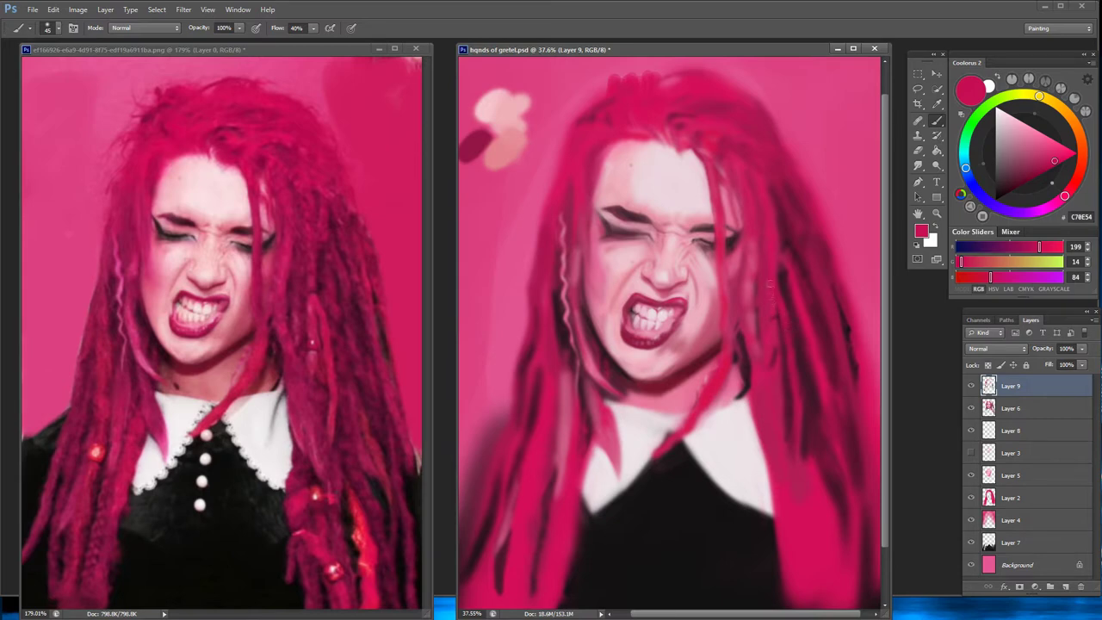
left_click(773, 338, "alt")
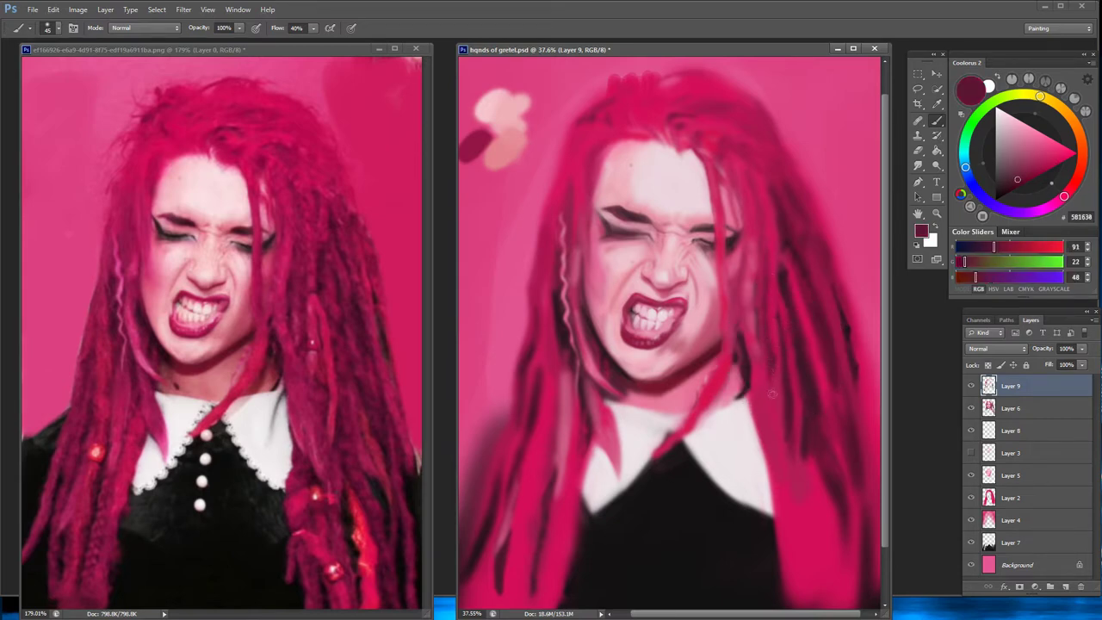
left_click(759, 361, "alt")
left_click(714, 330, "alt")
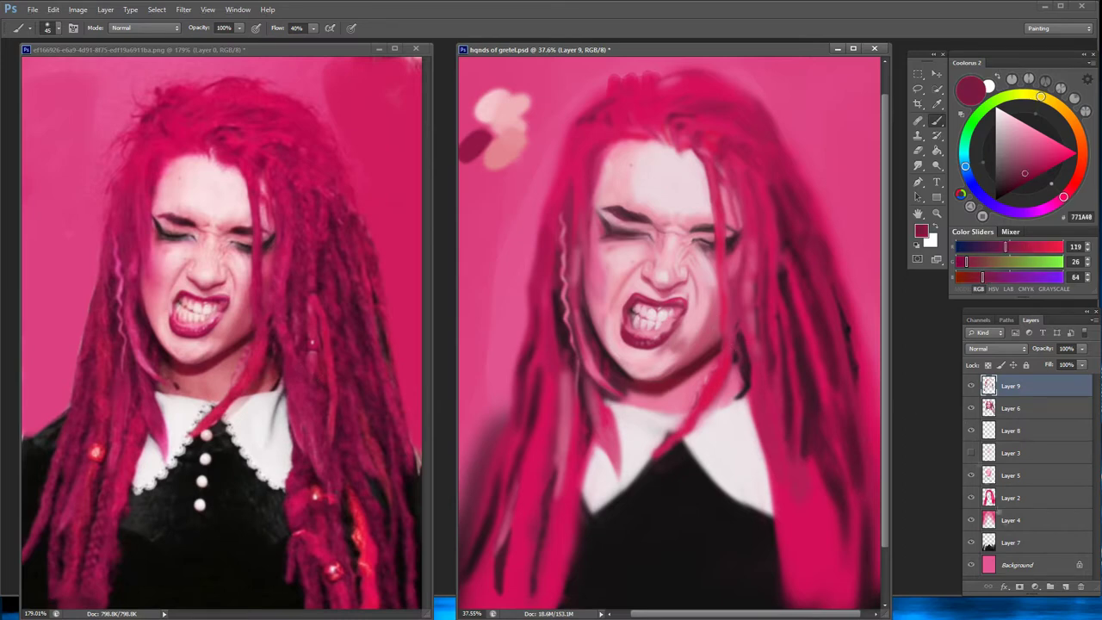
key("ctrl+shift+alt+n")
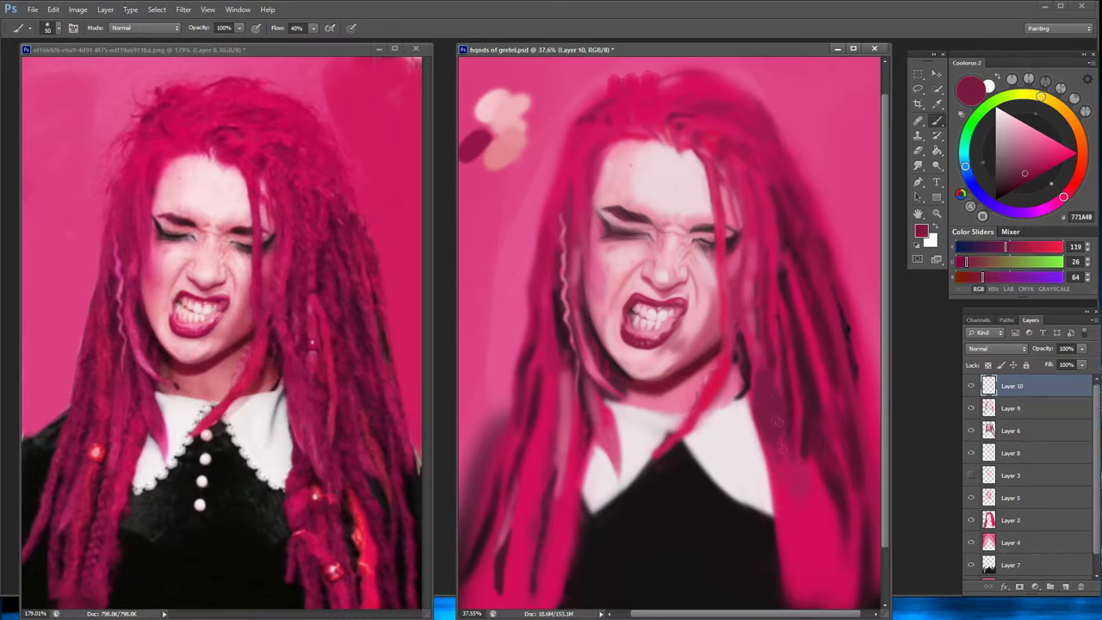
Paint dark red and near-black strands along the right-side hair
left_click_drag(777, 422, 801, 491)
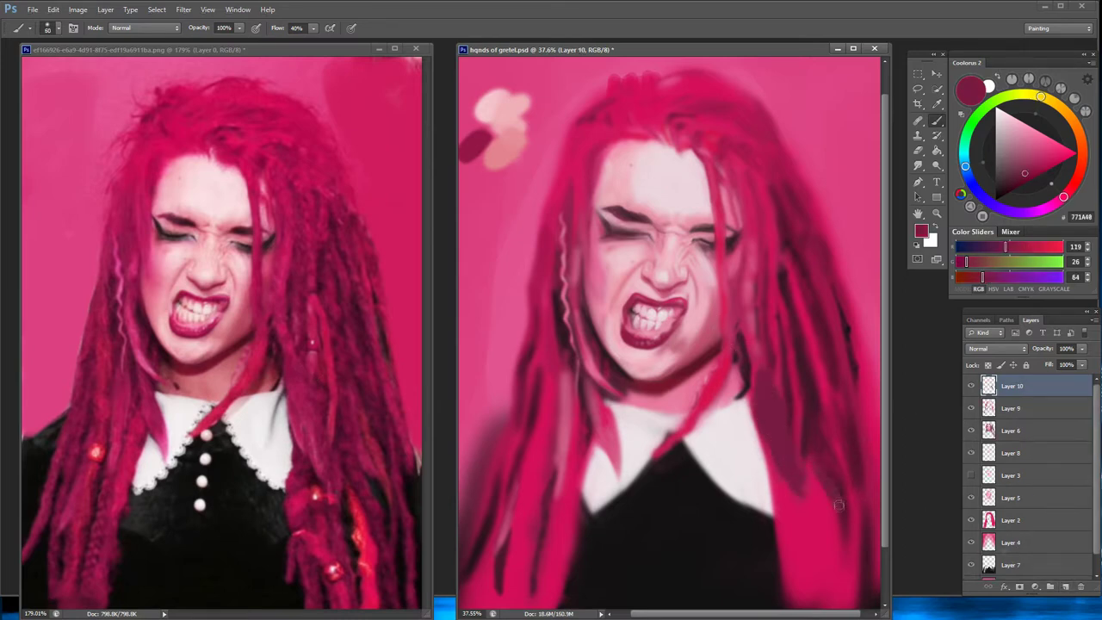
left_click_drag(848, 555, 849, 591)
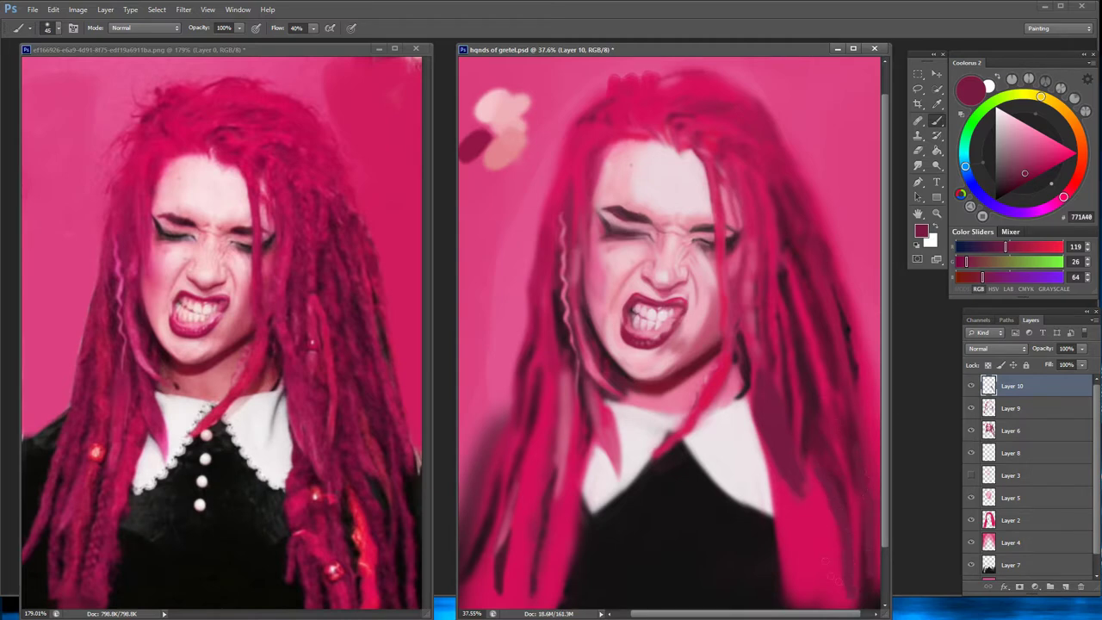
left_click_drag(866, 493, 849, 474)
left_click(832, 466, "alt")
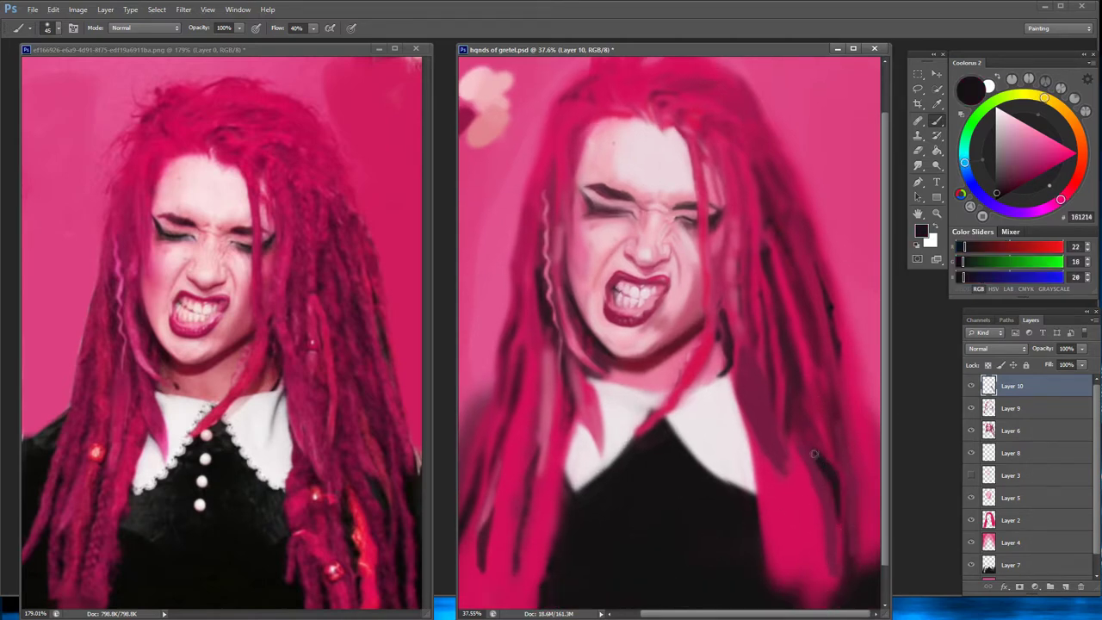
left_click(813, 452, "alt")
left_click_drag(852, 552, 849, 487)
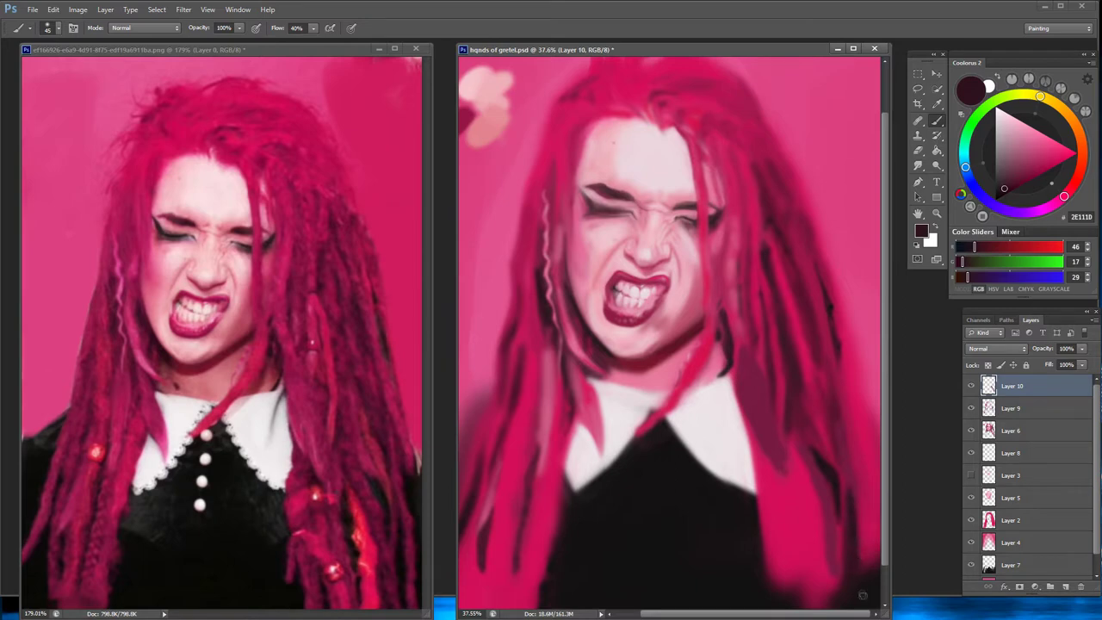
mouse_move(874, 561)
left_mouse_down()
mouse_move(872, 482)
mouse_move(854, 437)
left_mouse_up()
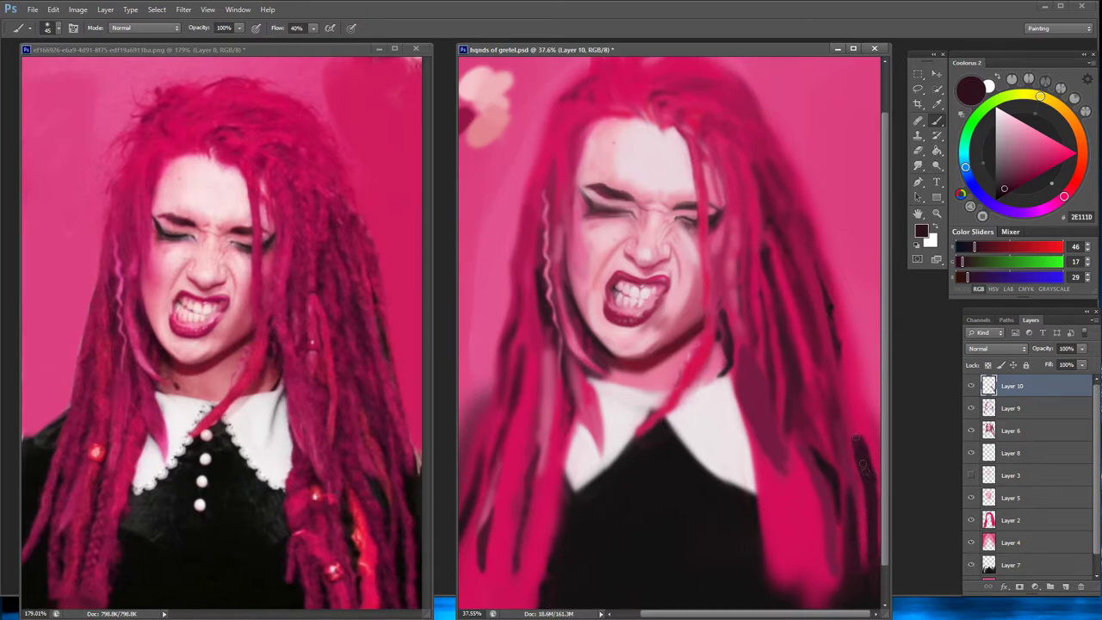
left_click_drag(876, 510, 874, 463)
Paint a pink strand over the dark right hair and a faint pink stroke down the left edge
scroll(869, 560, "down", 2)
left_click(870, 418, "alt")
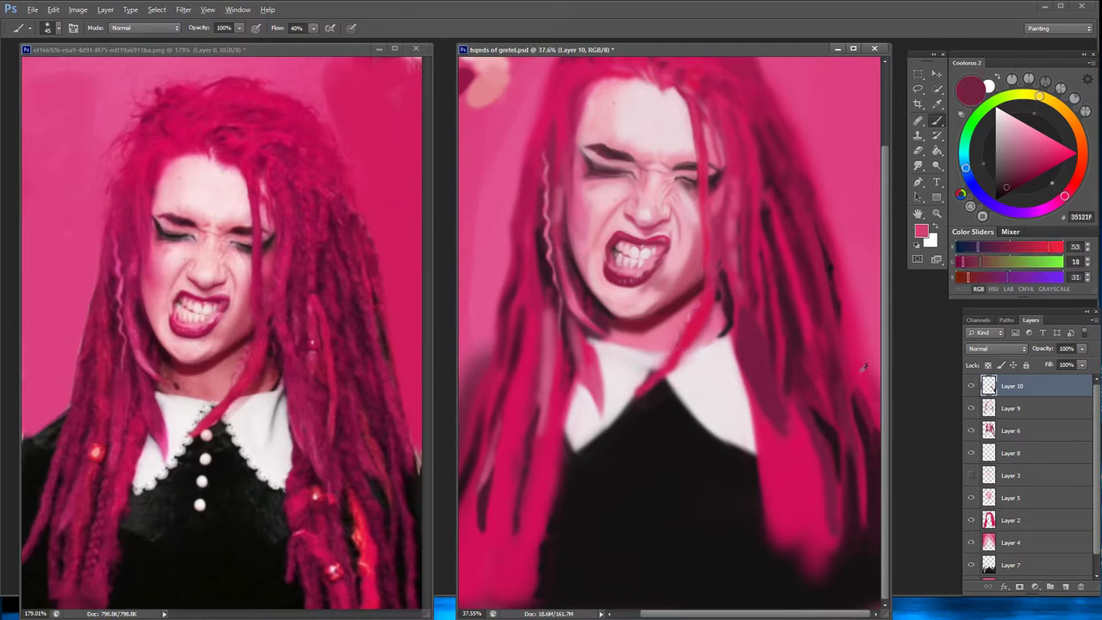
left_click(877, 393, "alt")
left_click_drag(876, 392, 801, 152)
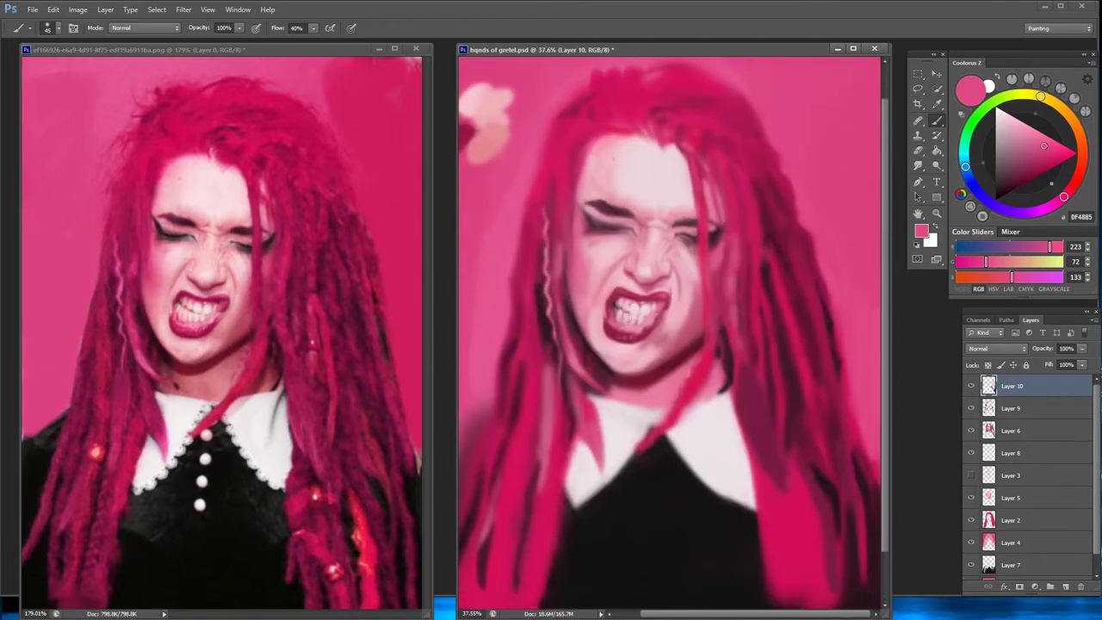
left_click(549, 85, "alt")
left_click_drag(482, 167, 453, 378)
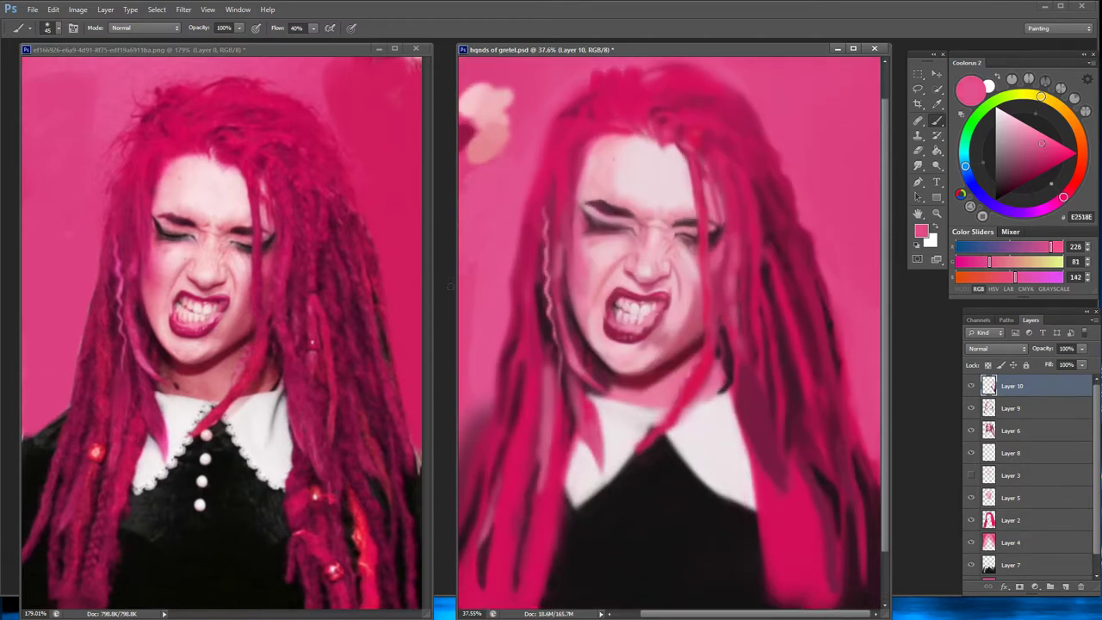
Darken the lower-left hair and shoulder with near-black strokes
left_click(464, 405, "alt")
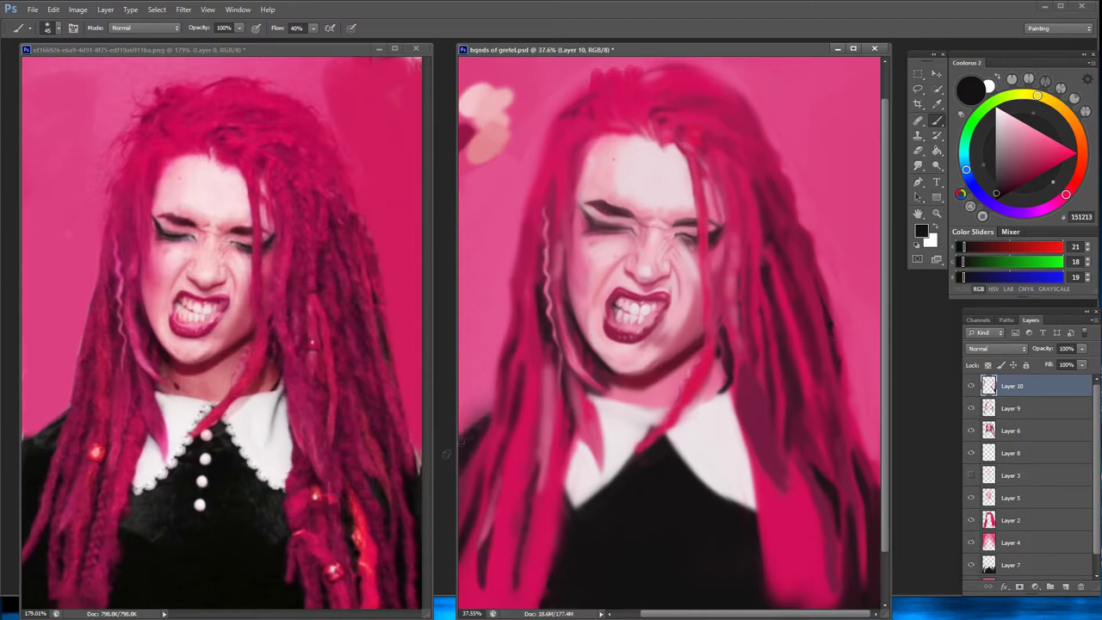
mouse_move(492, 412)
left_mouse_down()
mouse_move(469, 433)
mouse_move(461, 529)
left_mouse_up()
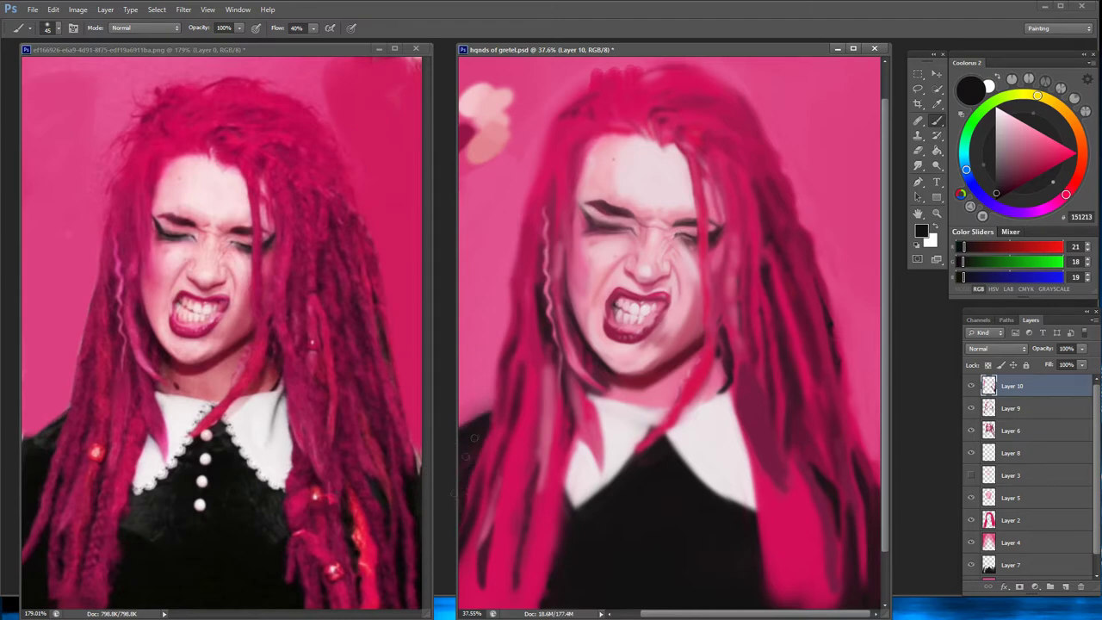
left_click_drag(481, 446, 517, 442)
left_click_drag(492, 506, 460, 599)
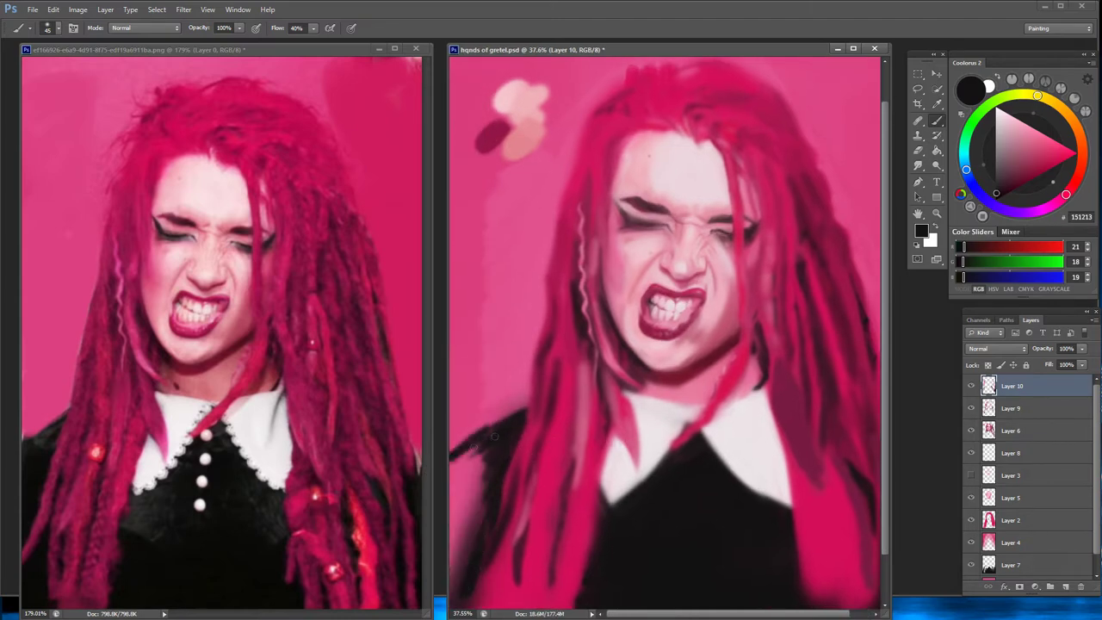
left_click_drag(495, 430, 454, 517)
left_click_drag(482, 447, 455, 594)
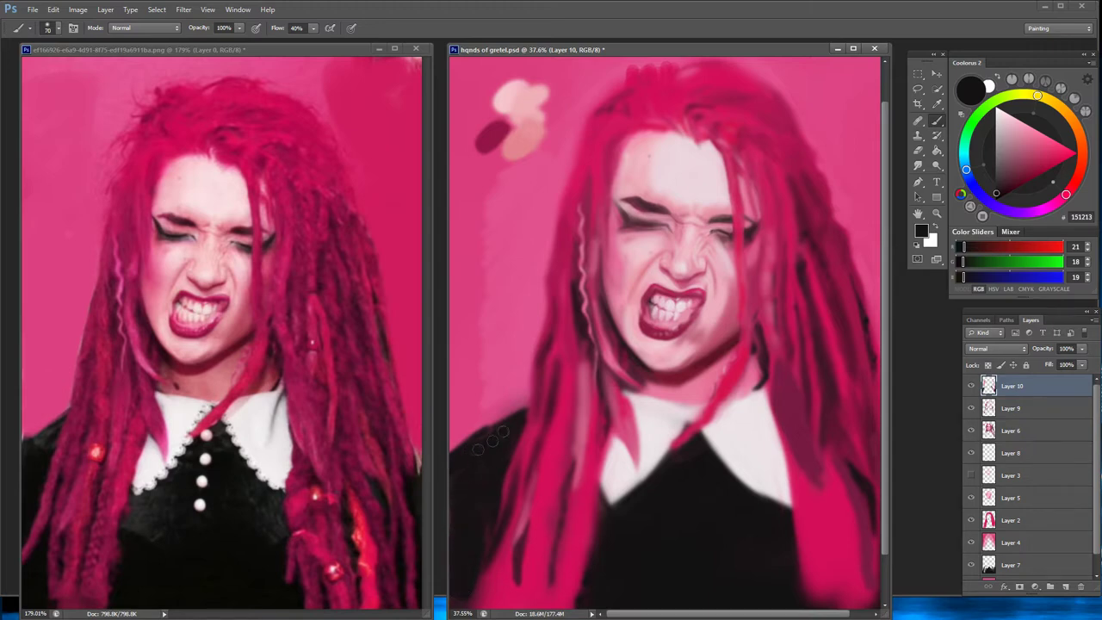
Enlarge the brush to 70, repaint the lower-left shoulder pink, then add a maroon stroke
key("bracketright")
key("bracketright")
key("bracketright")
left_click(497, 426, "alt")
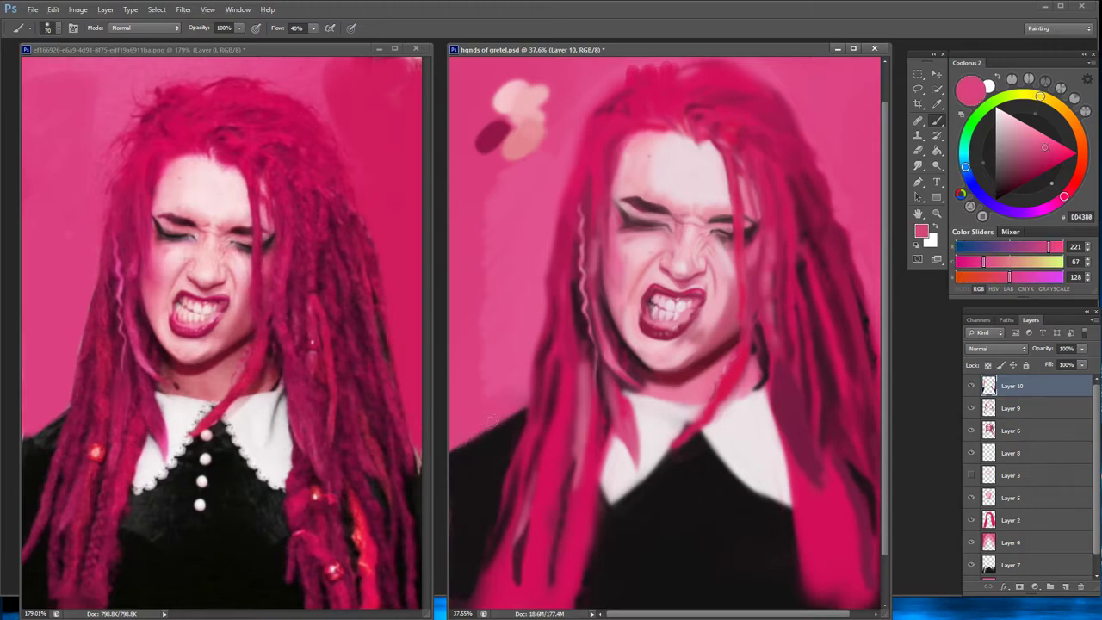
left_click_drag(488, 425, 451, 492)
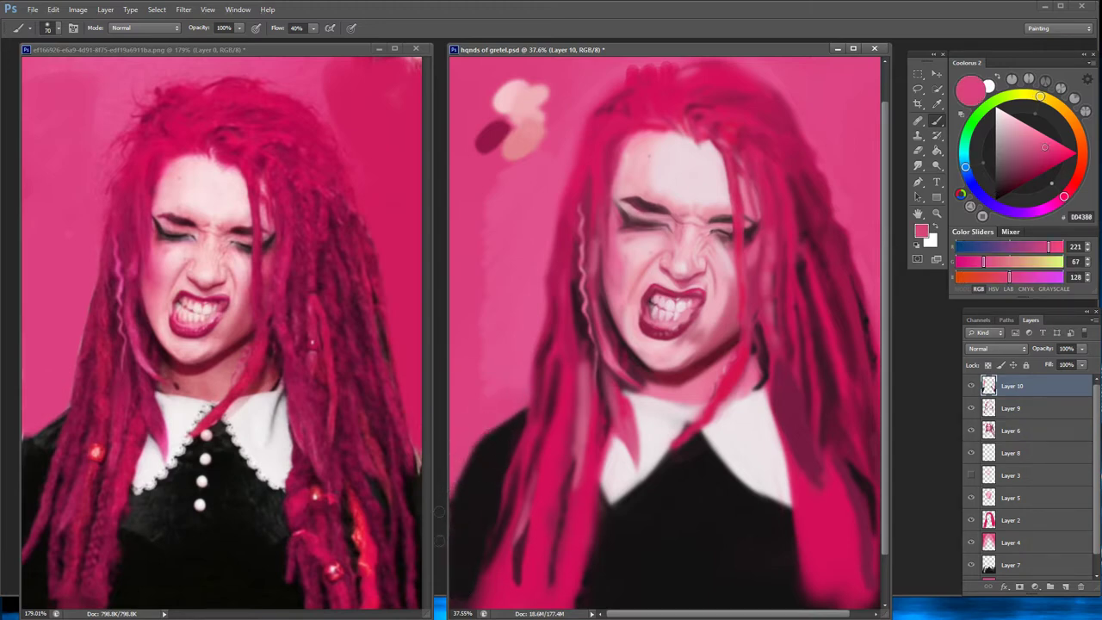
left_click(745, 448, "alt")
left_click(527, 413, "alt")
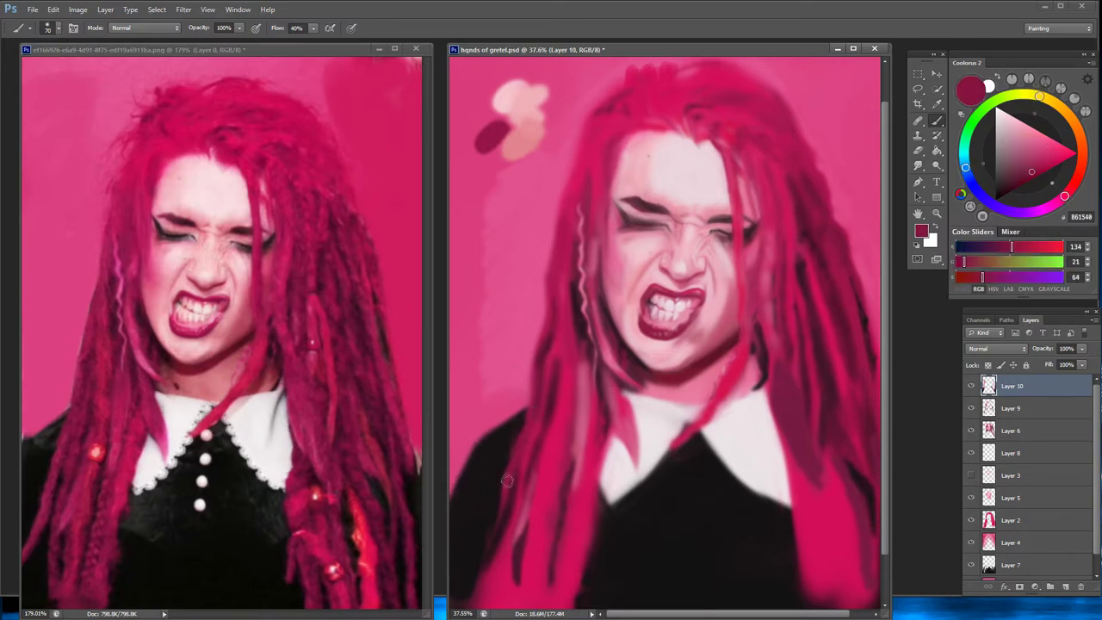
left_click(488, 539, "alt")
left_click_drag(497, 537, 487, 598)
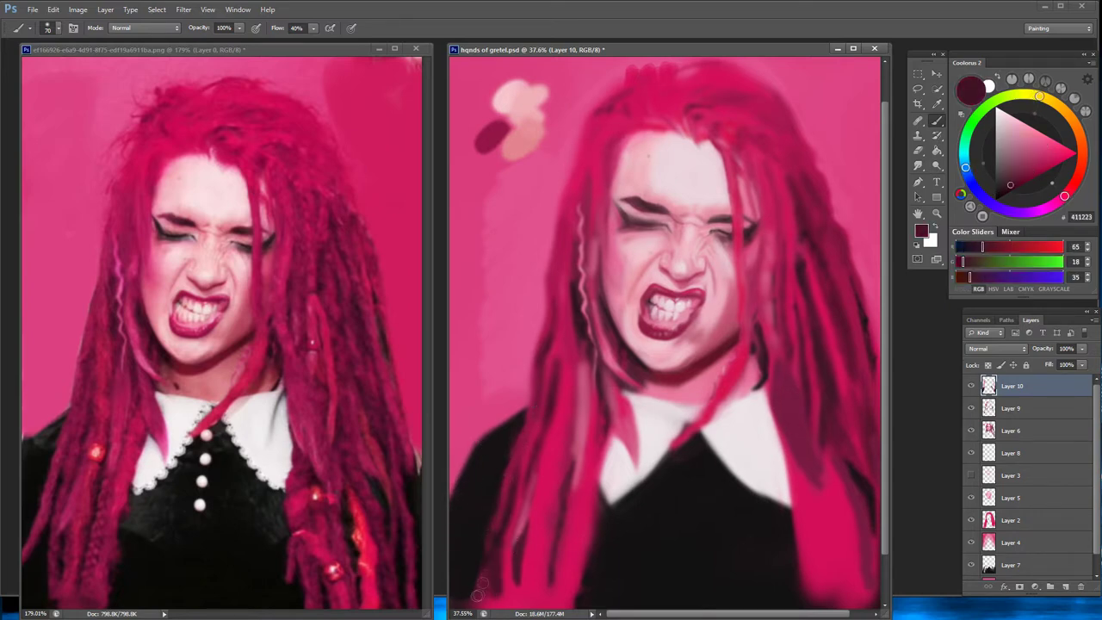
Darken the lower-left corner and hair with near-black strokes
scroll(477, 551, "down", 2)
left_click(476, 515, "alt")
mouse_move(482, 525)
left_mouse_down()
mouse_move(479, 601)
mouse_move(465, 601)
left_mouse_up()
left_click_drag(482, 560, 515, 603)
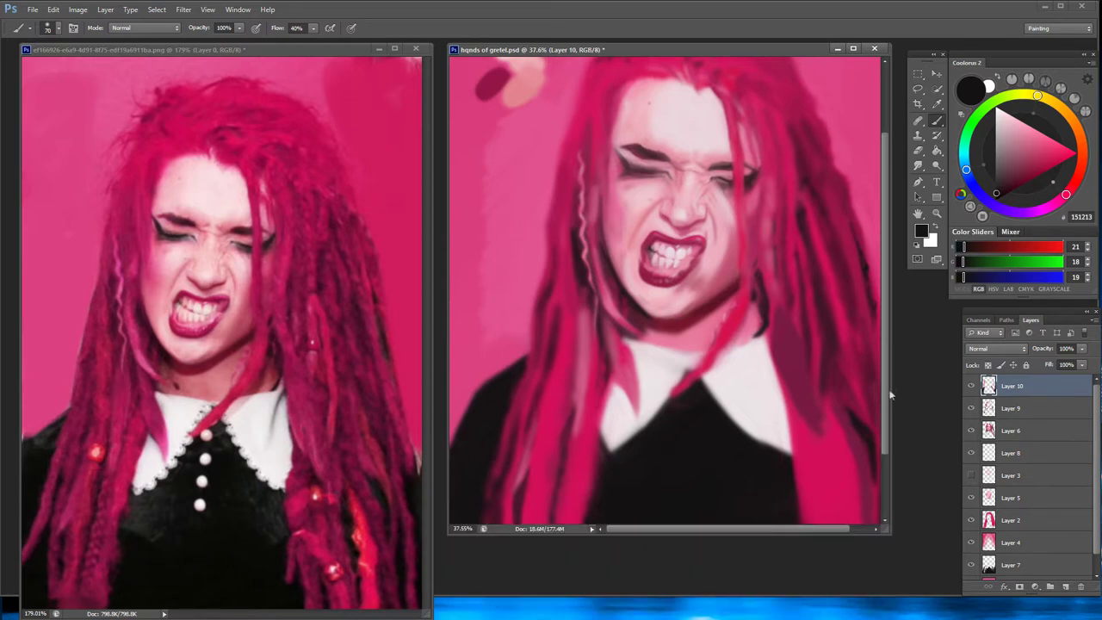
mouse_move(758, 615)
left_mouse_down()
mouse_move(718, 536)
mouse_move(723, 591)
left_mouse_up()
left_click(602, 479, "alt")
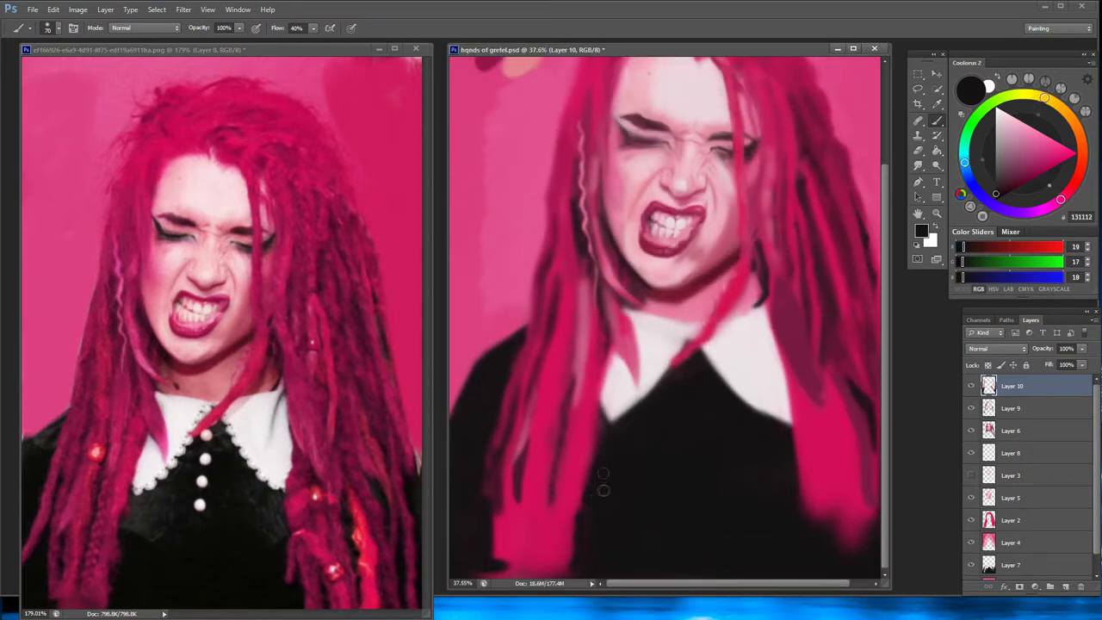
left_click_drag(491, 530, 495, 575)
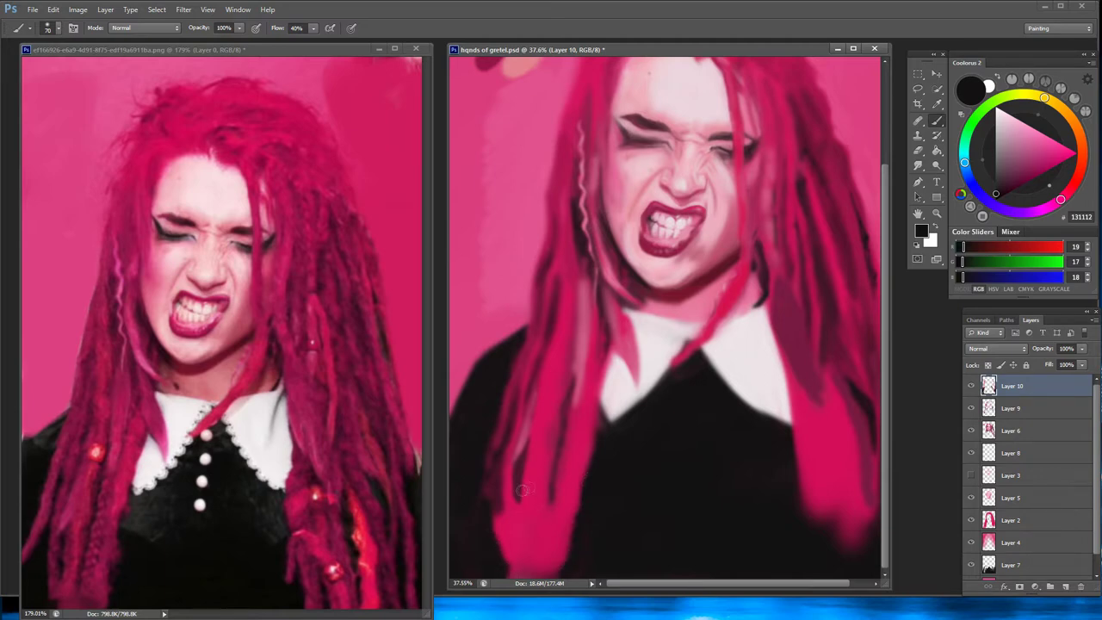
mouse_move(521, 490)
left_mouse_down()
mouse_move(515, 551)
mouse_move(510, 540)
left_mouse_up()
Paint a pink strand on the left hair, then shade it with dark maroon
left_click(503, 523, "alt")
left_click_drag(489, 448, 479, 500)
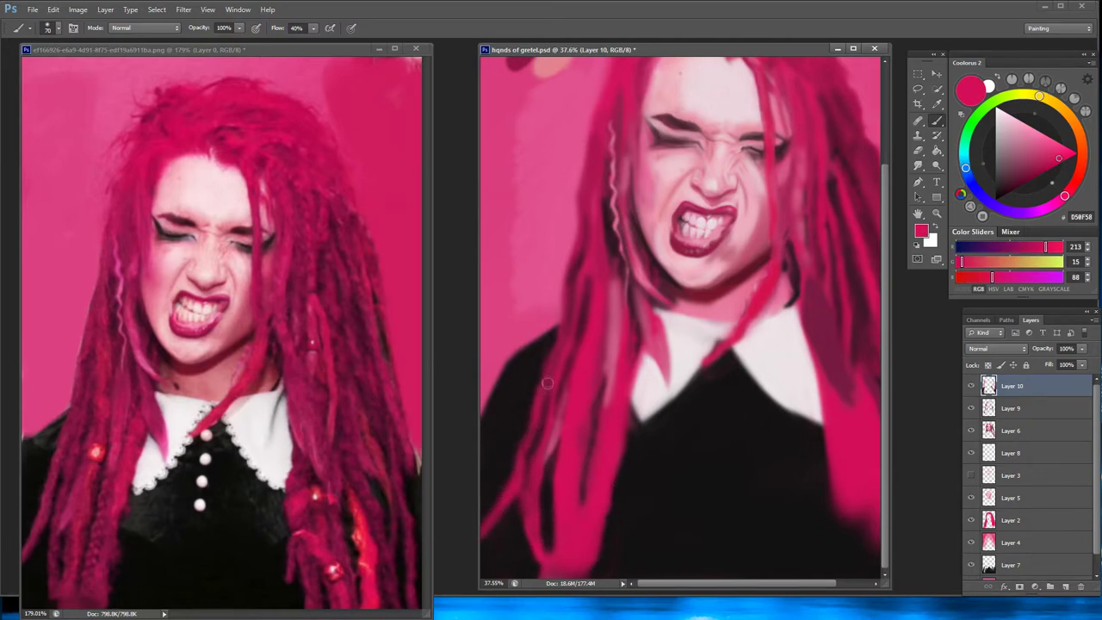
scroll(548, 382, "right", 1)
left_click(575, 392, "alt")
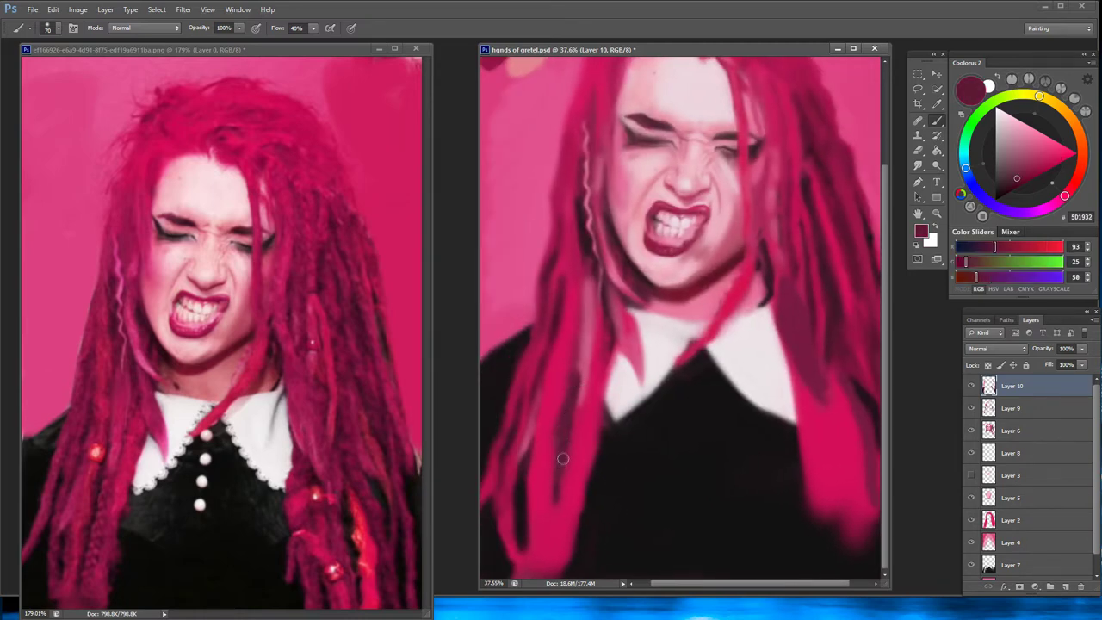
left_click_drag(563, 458, 543, 560)
left_click_drag(558, 486, 551, 528)
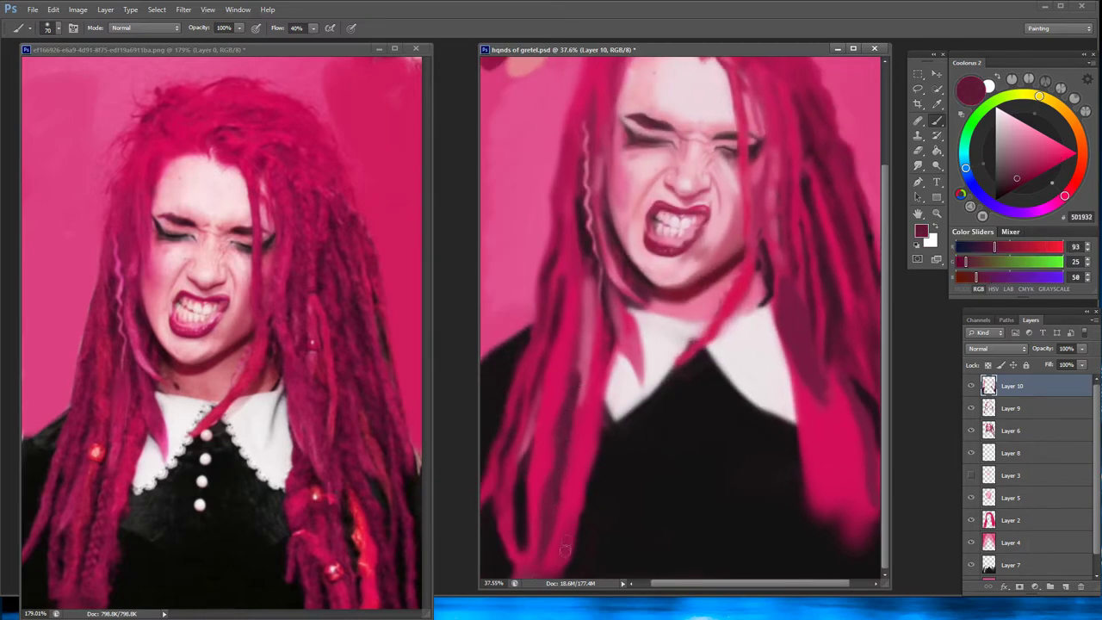
Sample maroon and bright pink tones from the hair and add Layer 11
left_click(575, 514, "alt")
left_click(588, 370, "alt")
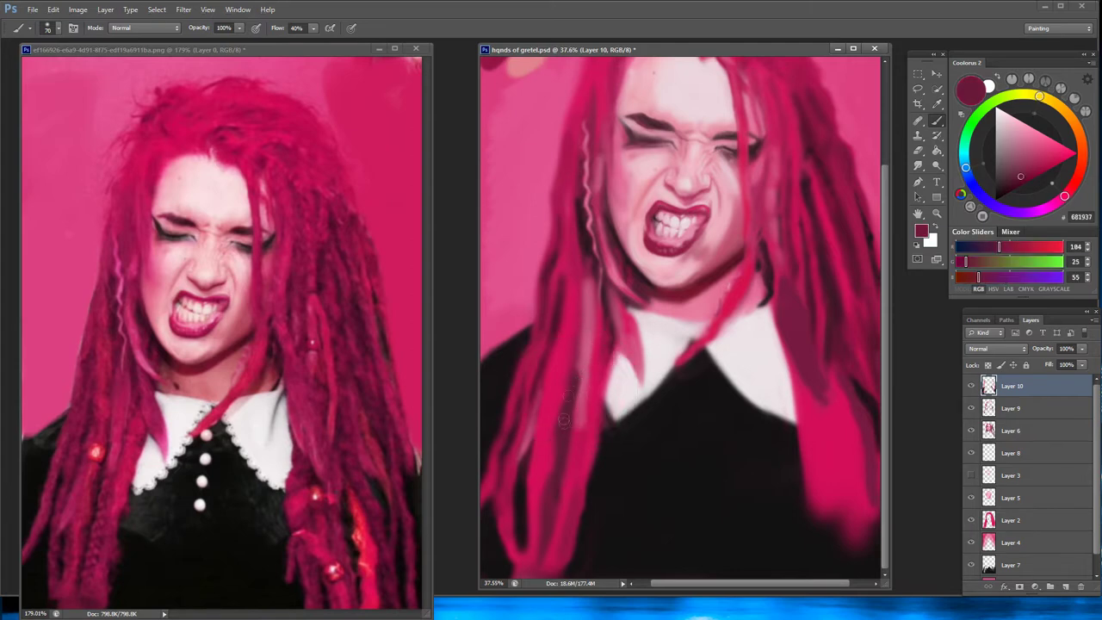
left_click(566, 415, "alt")
left_click(561, 415, "alt")
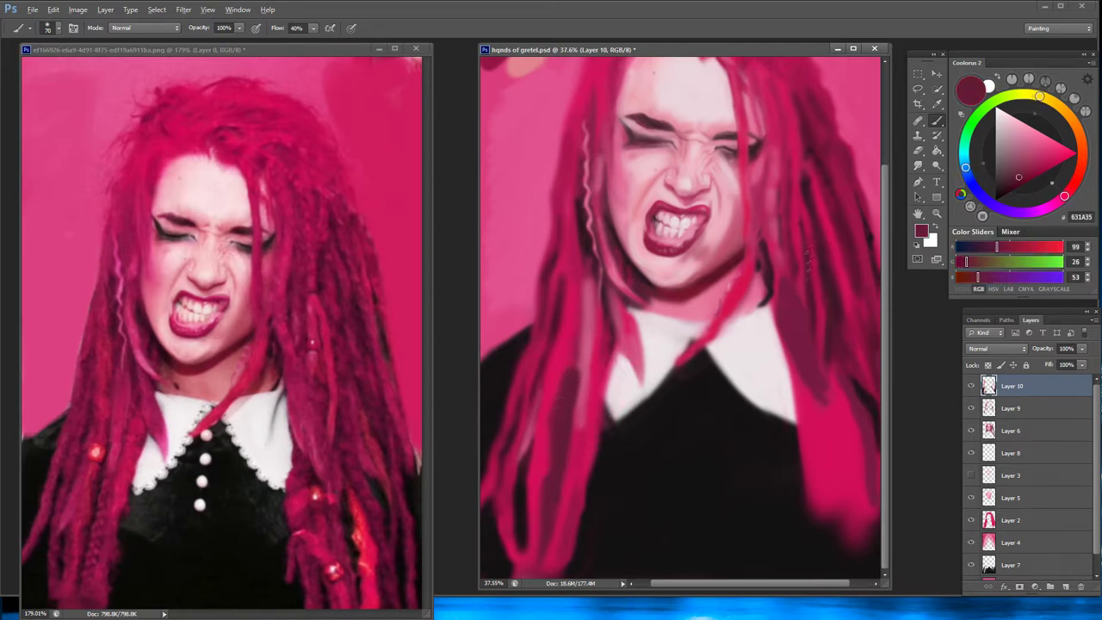
left_click(607, 102, "alt")
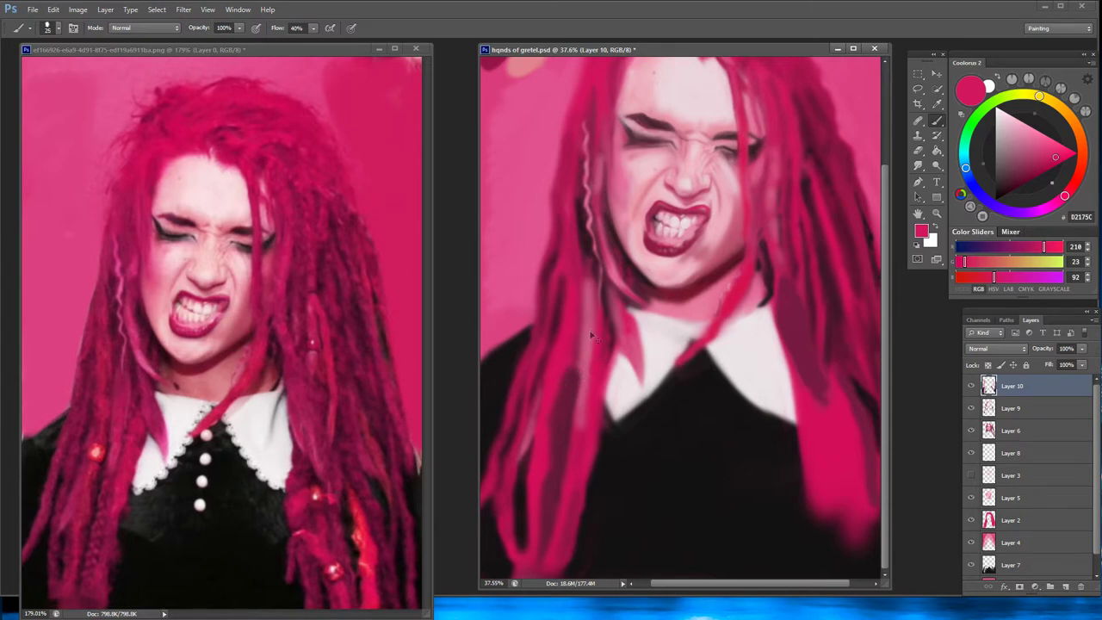
left_click(1066, 587)
Paint a pink strand and darker crimson strokes along the left hair strands
left_click_drag(581, 336, 551, 492)
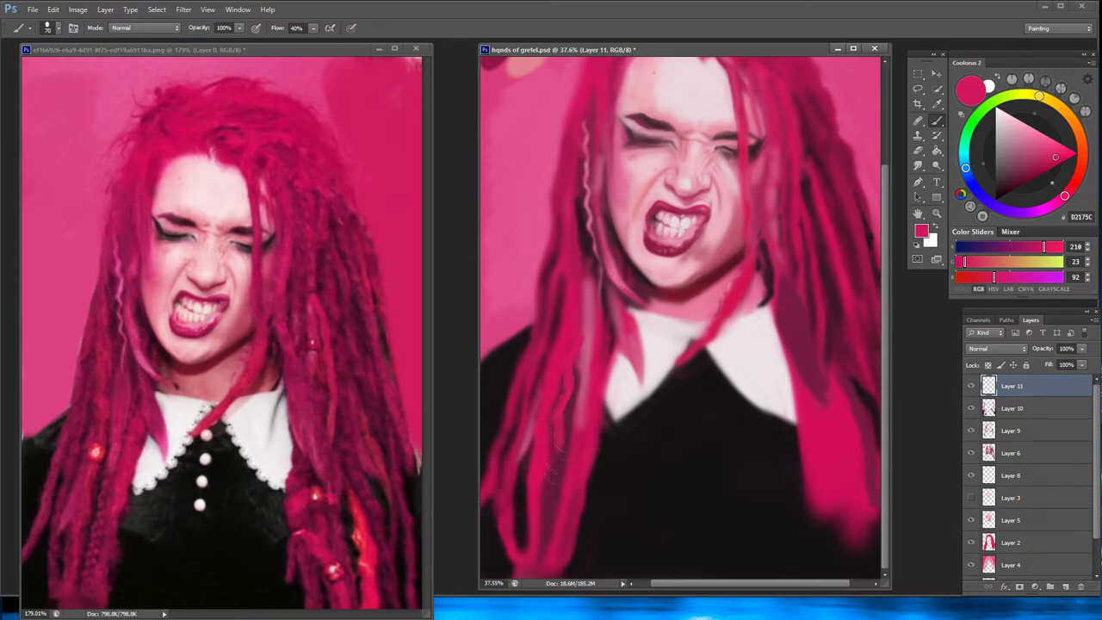
left_click(536, 443, "alt")
left_click(532, 482, "alt")
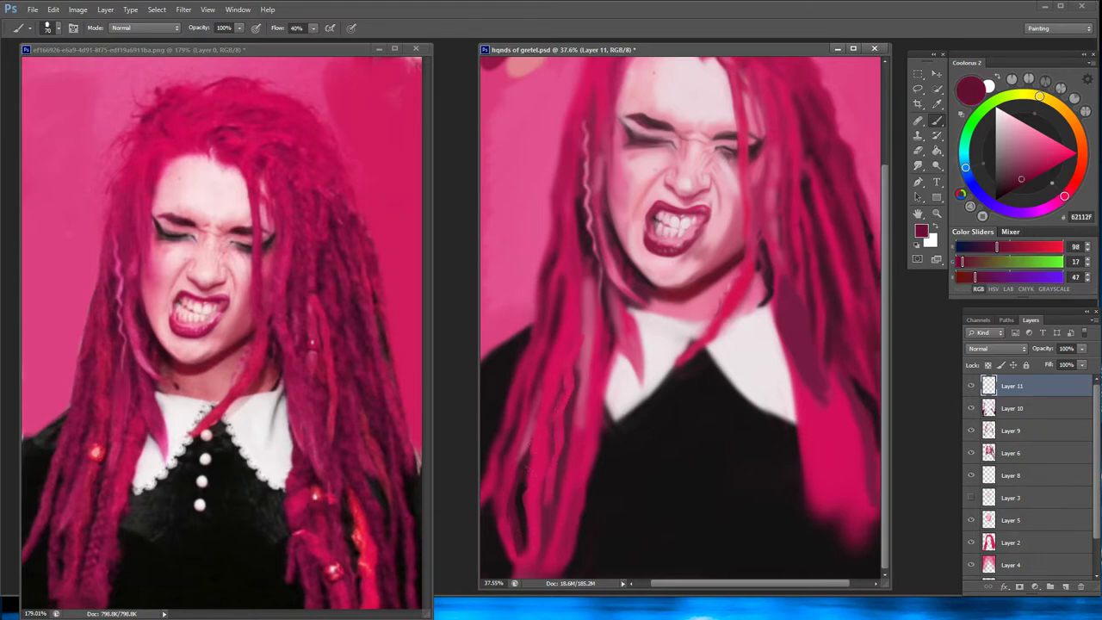
left_click_drag(525, 402, 508, 515)
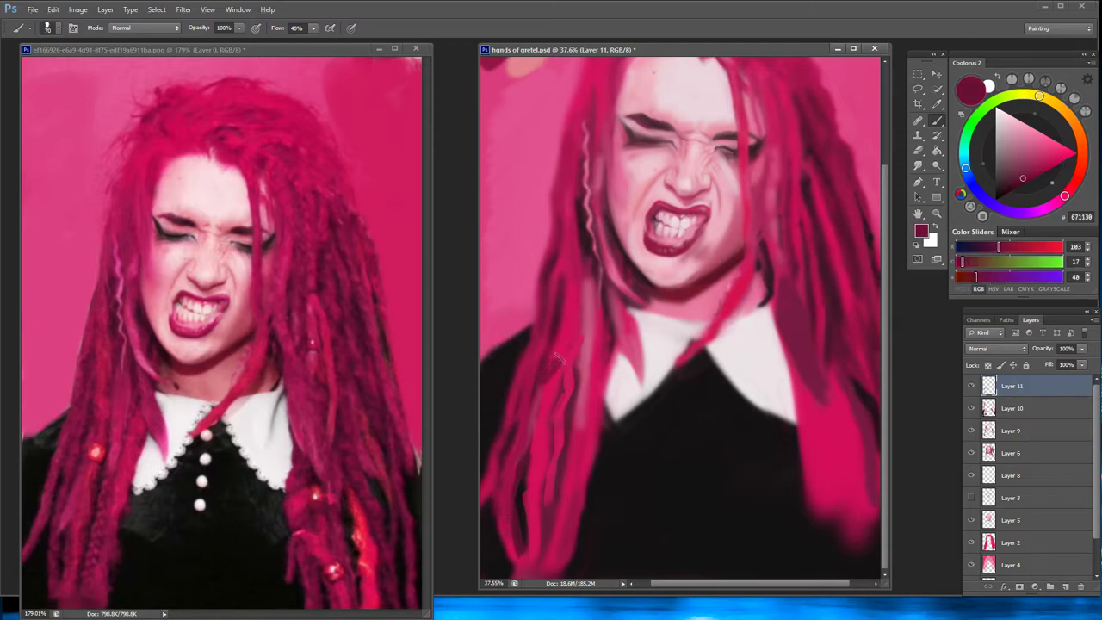
Sample muted pinks, then darken the left edge of the white collar with near-black
left_click(563, 284, "alt")
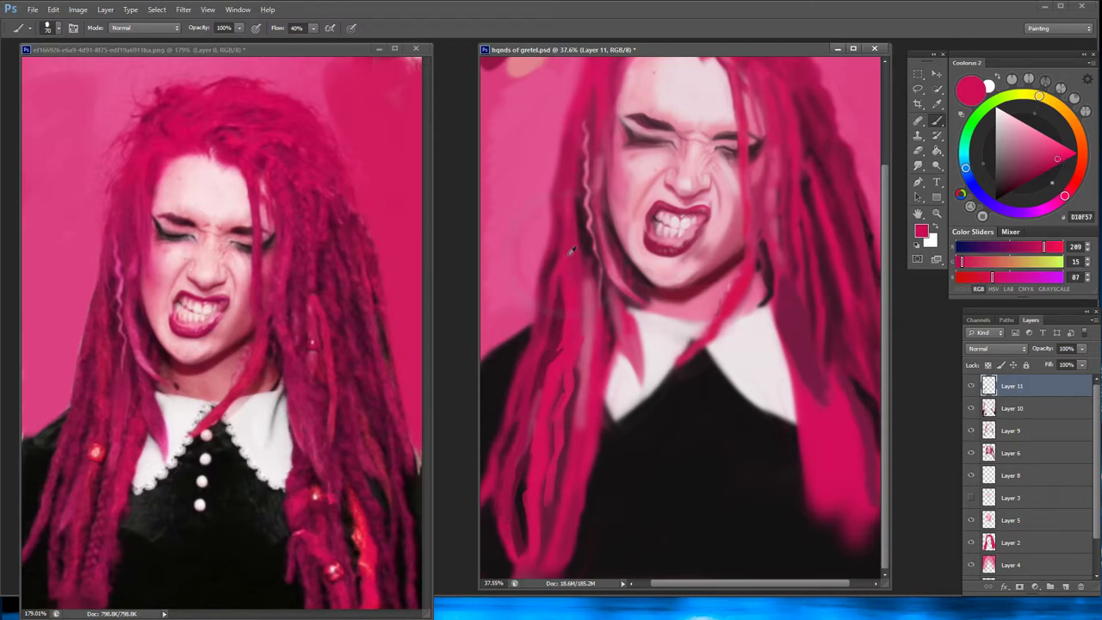
left_click(556, 297, "alt")
left_click(552, 343, "alt")
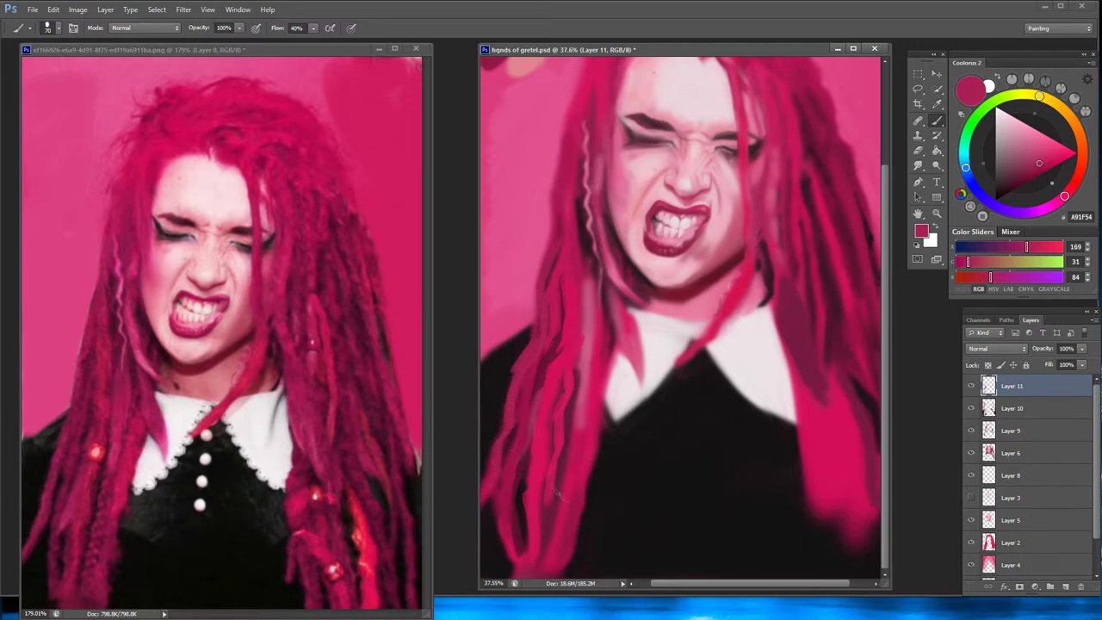
left_click(585, 542, "alt")
mouse_move(589, 485)
left_mouse_down()
mouse_move(599, 413)
mouse_move(606, 430)
mouse_move(655, 383)
left_mouse_up()
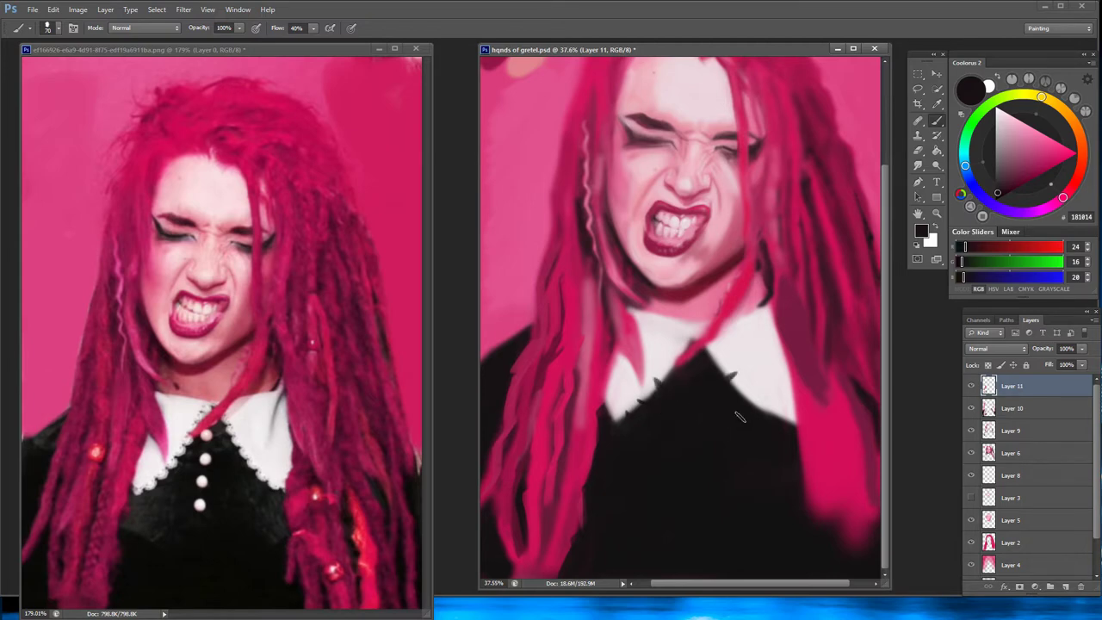
Sample dark reds, crimson and deep wine shadow tones from the right-side dreadlocks
left_click(721, 320, "alt")
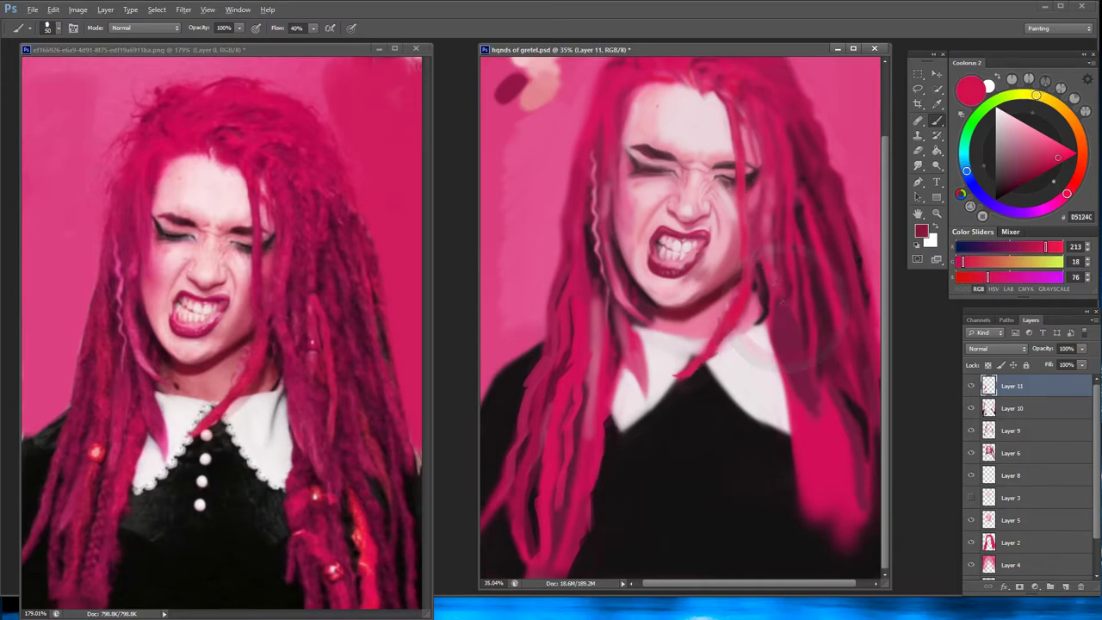
left_click(746, 234, "alt")
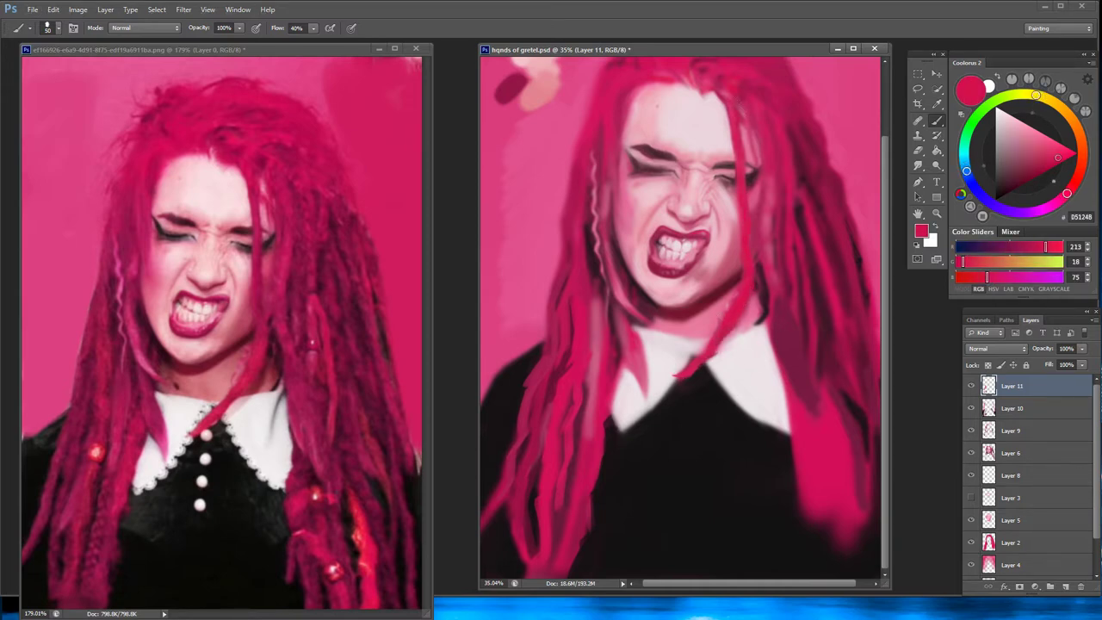
left_click(786, 129, "alt")
left_click(783, 125, "alt")
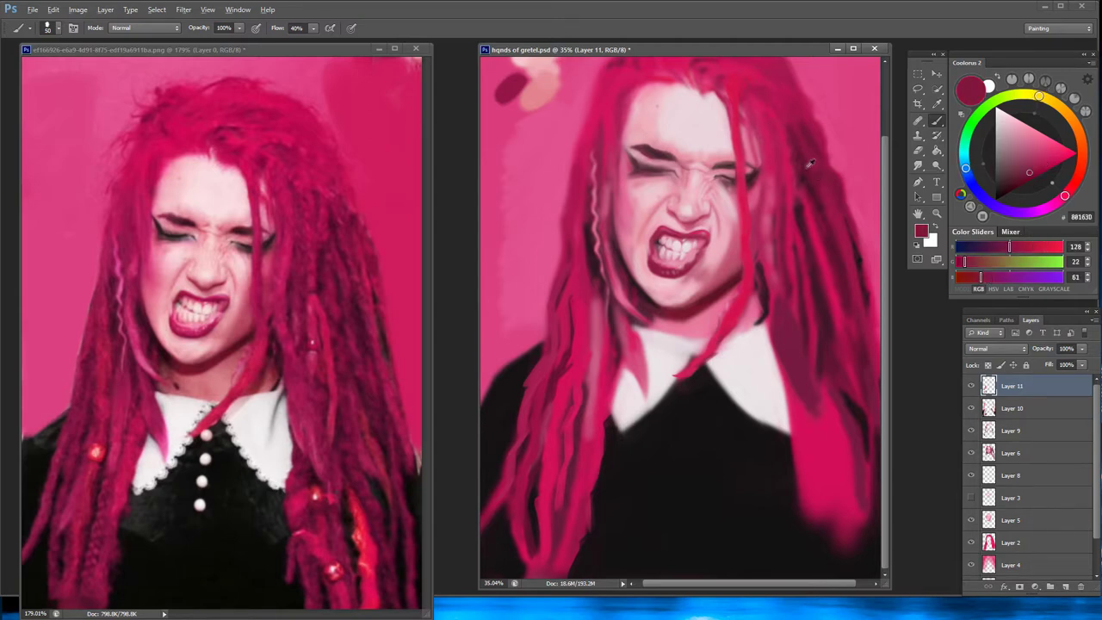
left_click(785, 151, "alt")
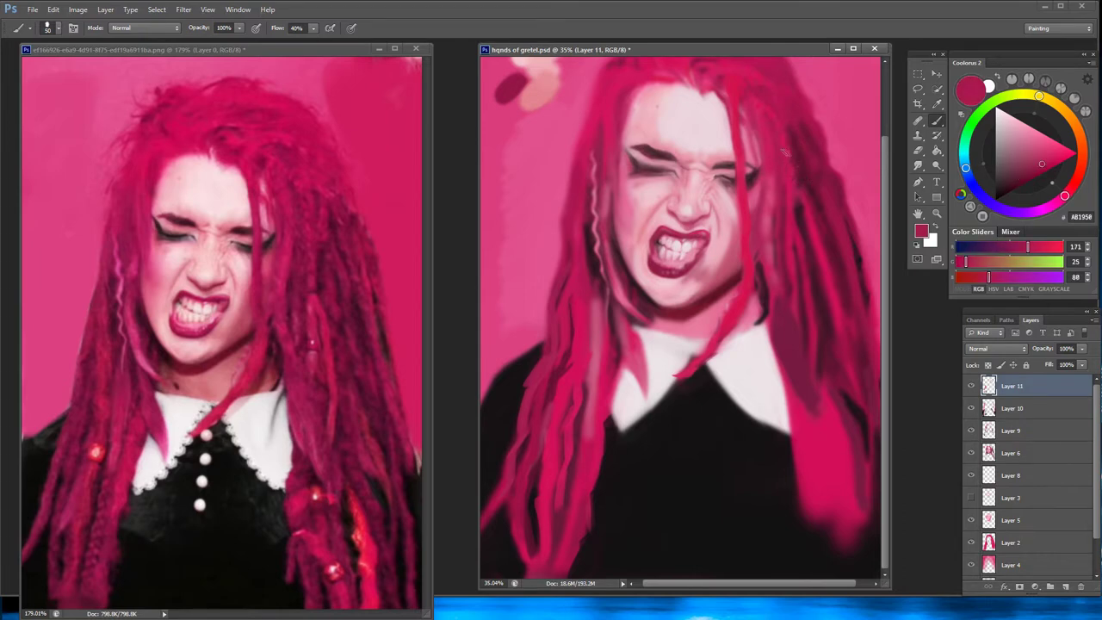
left_click(791, 226, "alt")
left_click_drag(789, 225, 799, 231)
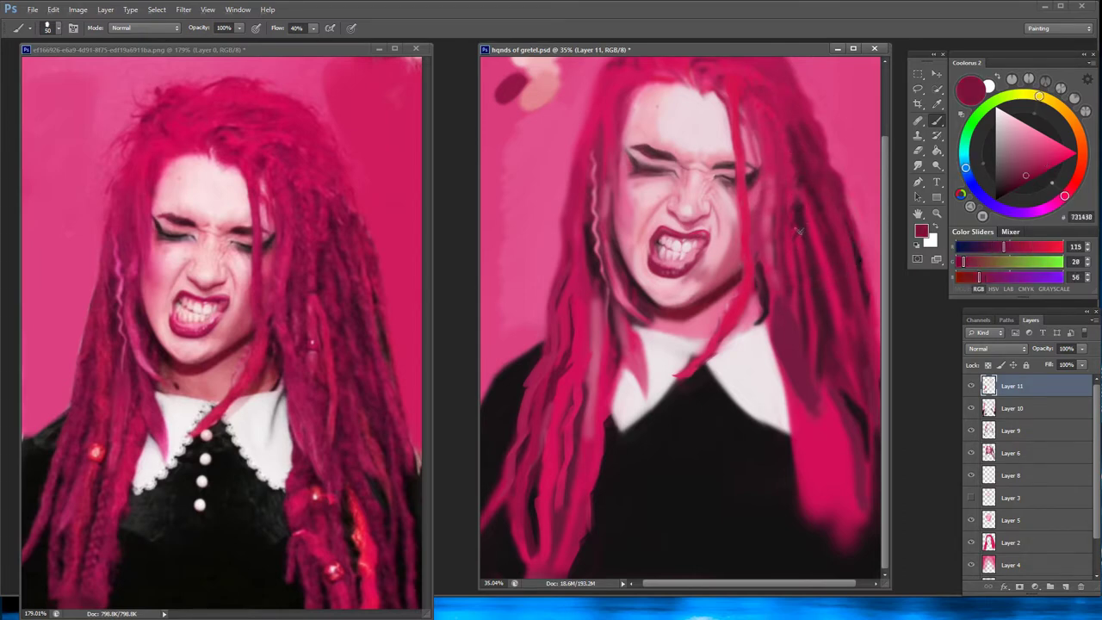
left_click(801, 266, "alt")
left_click(818, 322, "alt")
Brush small light and dark strands along the top of the dreadlocks
left_click_drag(707, 381, 681, 450)
left_click(654, 98, "alt")
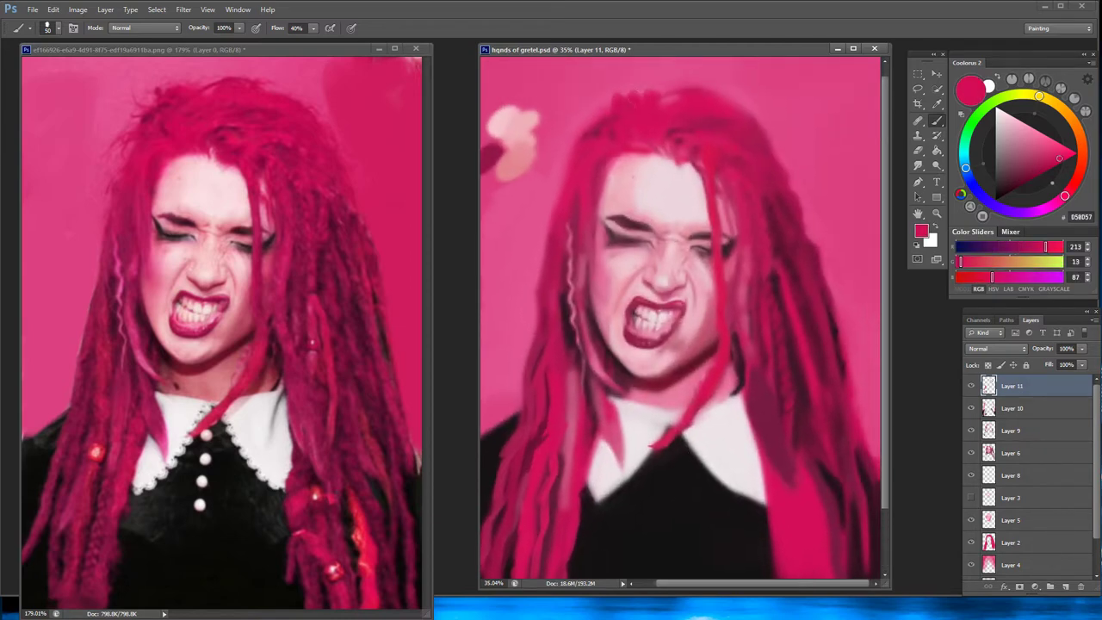
left_click_drag(637, 90, 677, 96)
mouse_move(606, 97)
left_mouse_down()
mouse_move(613, 117)
mouse_move(589, 113)
mouse_move(608, 141)
mouse_move(622, 102)
mouse_move(701, 88)
left_mouse_up()
left_click(599, 120, "alt")
left_click(698, 102, "alt")
Paint light dusty pink strands over the dark dreadlocks on the right
left_click(665, 101, "alt")
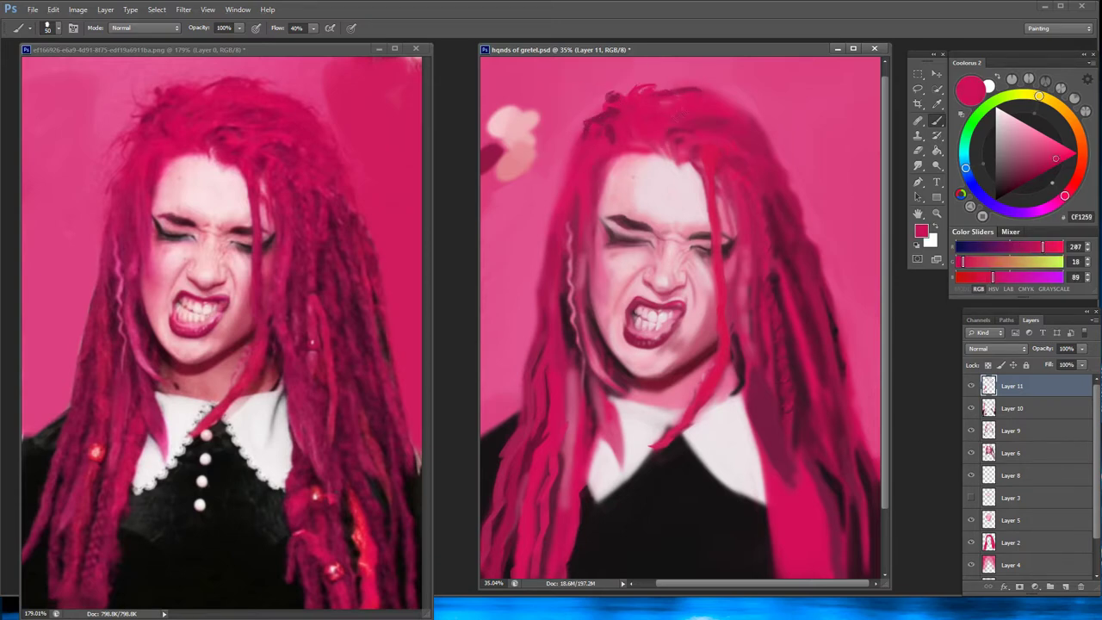
left_click(673, 134, "alt")
left_click(720, 182, "alt")
left_click(747, 224, "alt")
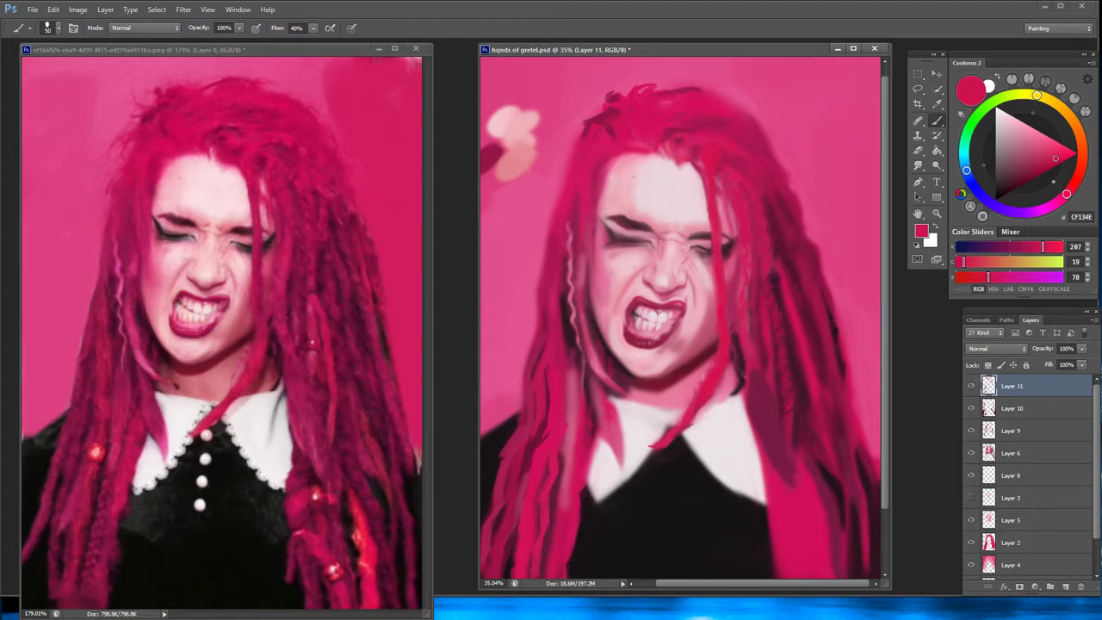
left_click(760, 384, "alt")
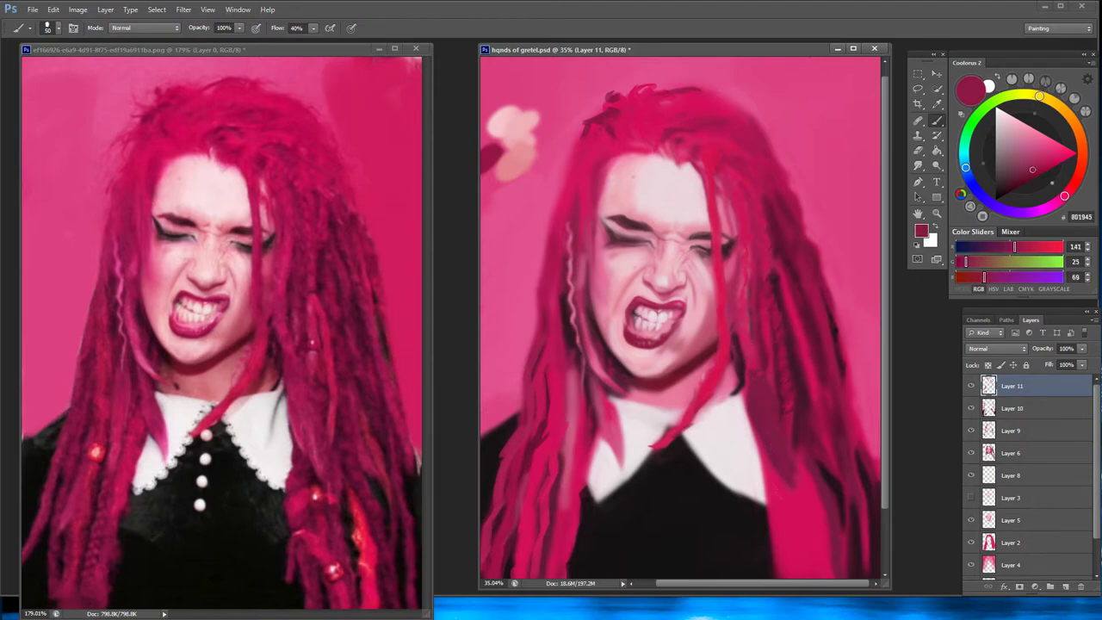
left_click(613, 431, "alt")
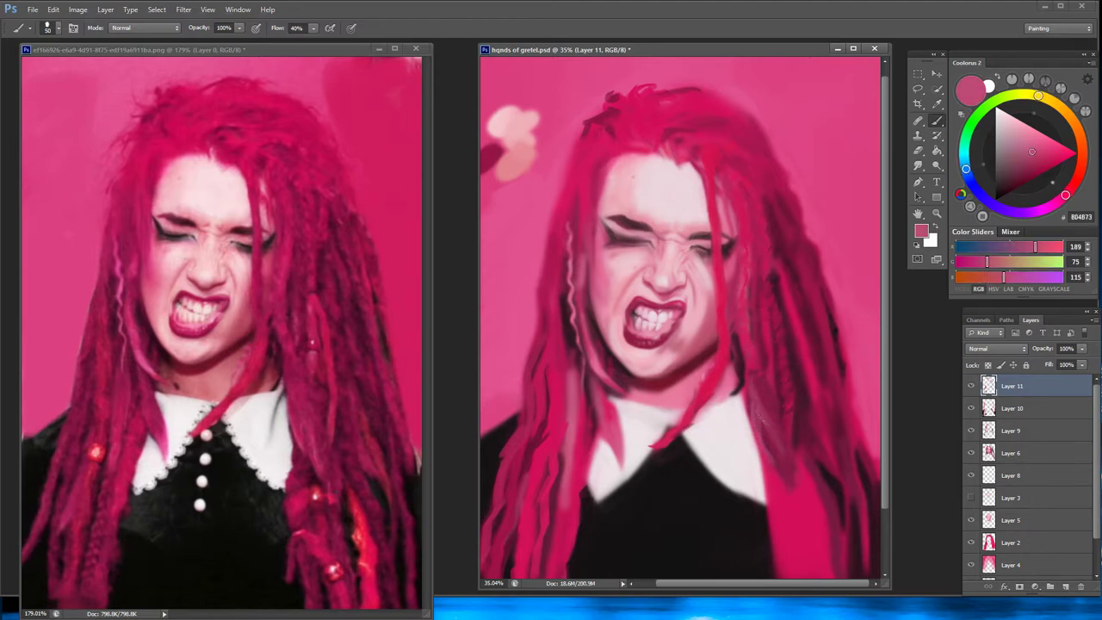
left_click_drag(803, 397, 832, 465)
left_click_drag(826, 427, 839, 491)
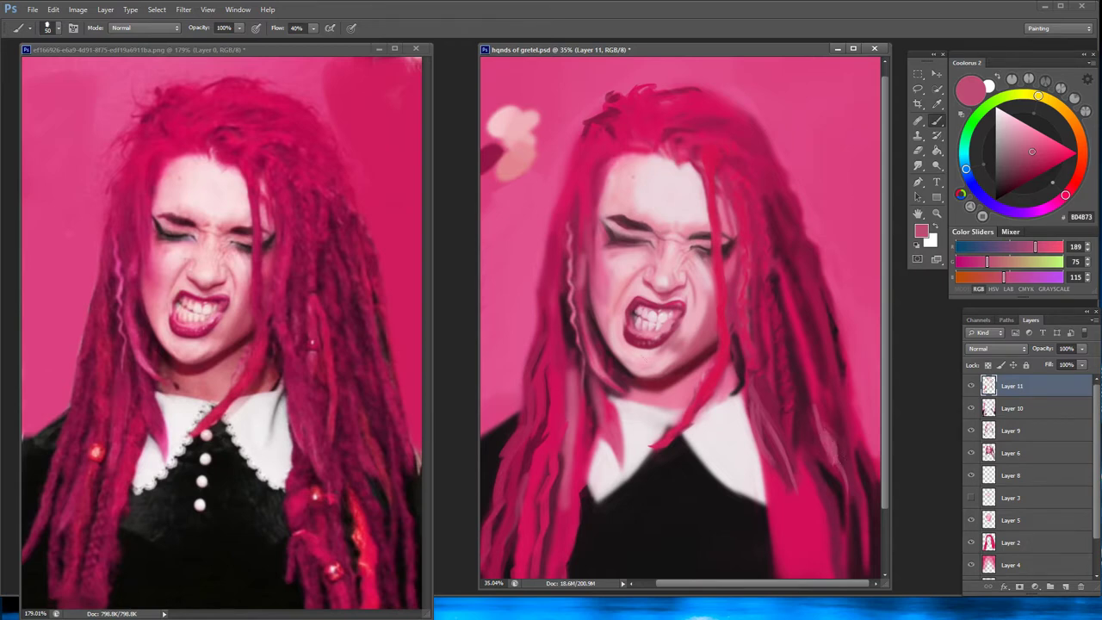
Sample dusty pink, deep magenta and bright pink tones from the hair
left_click(567, 370, "alt")
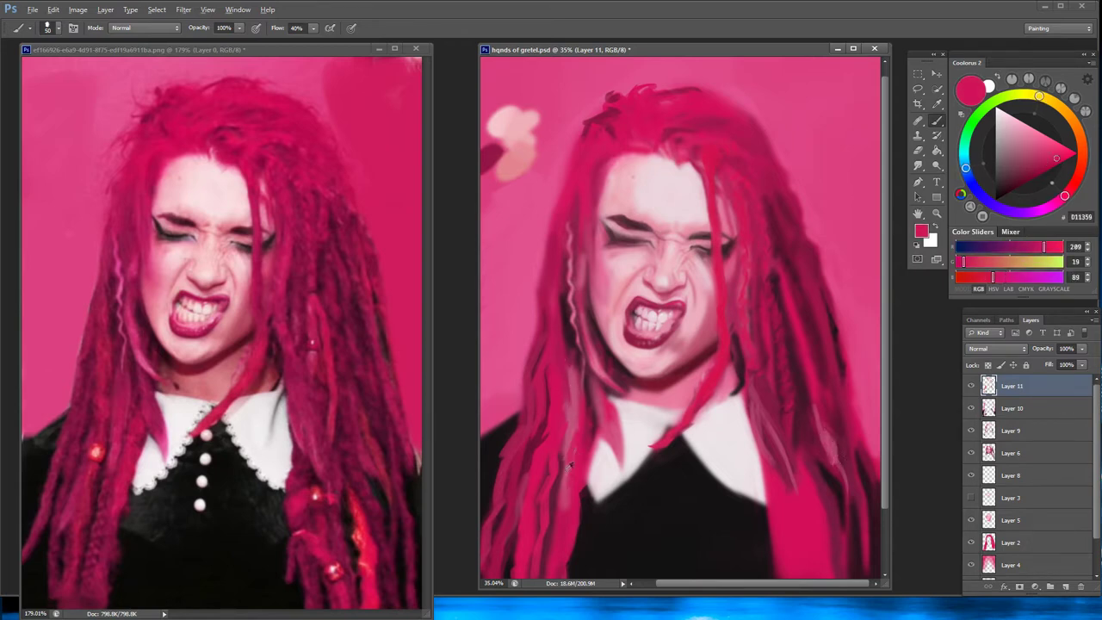
left_click(571, 290, "alt")
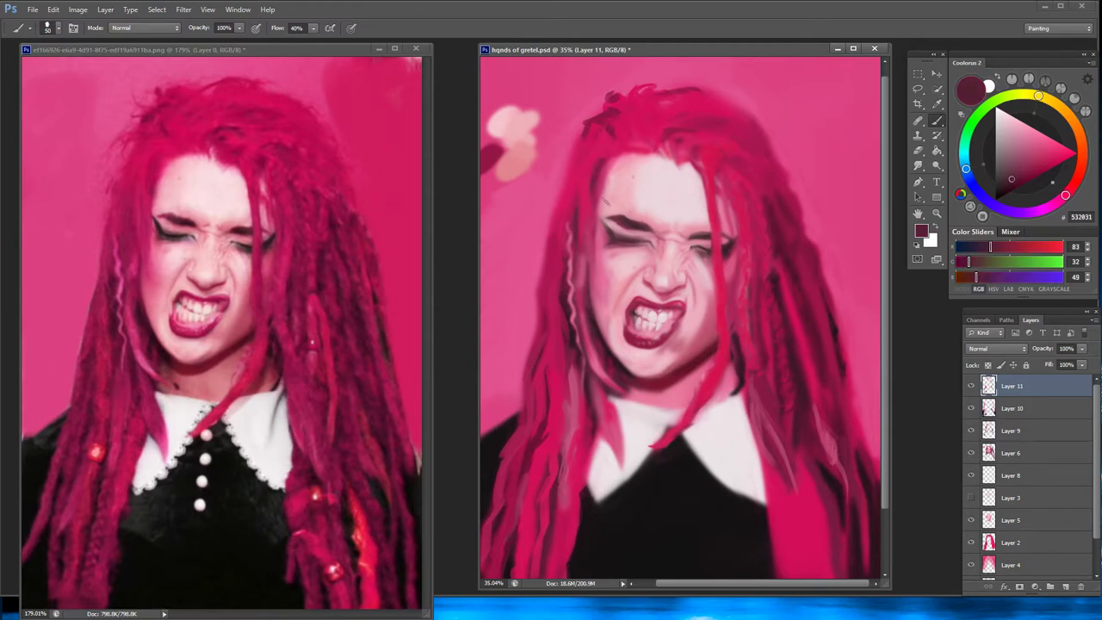
left_click(627, 146, "alt")
left_click(620, 122, "alt")
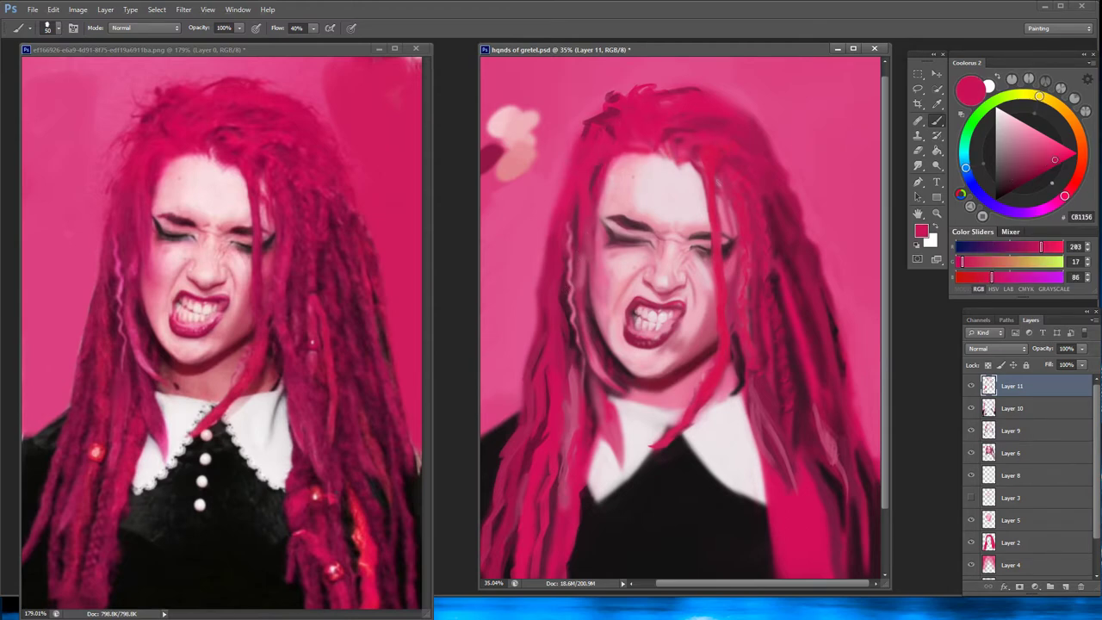
left_click(723, 252, "alt")
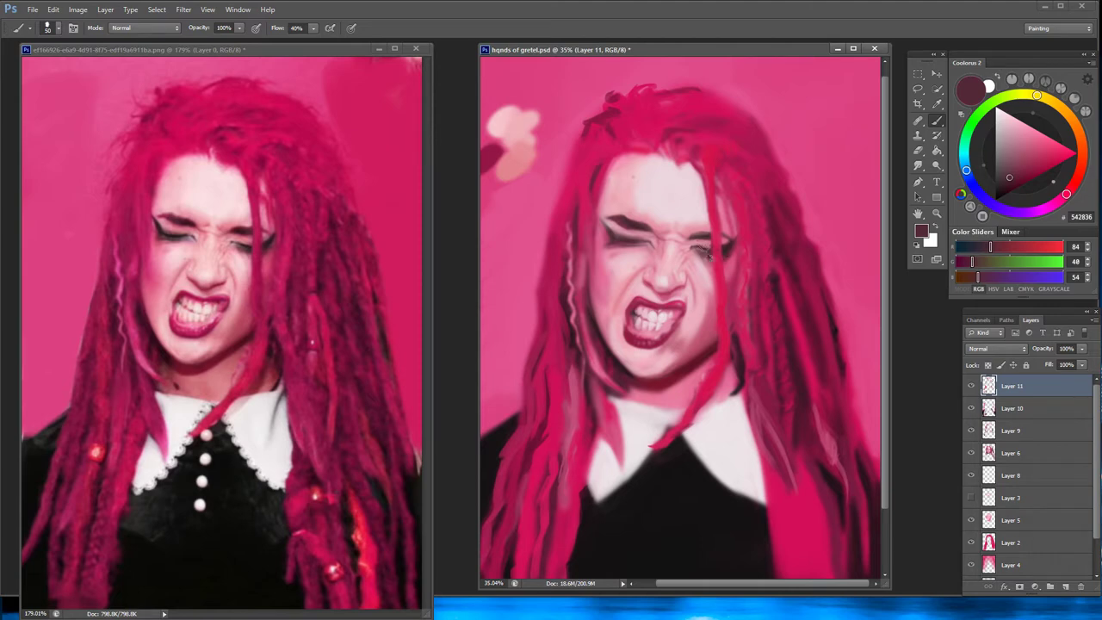
left_click(716, 170, "alt")
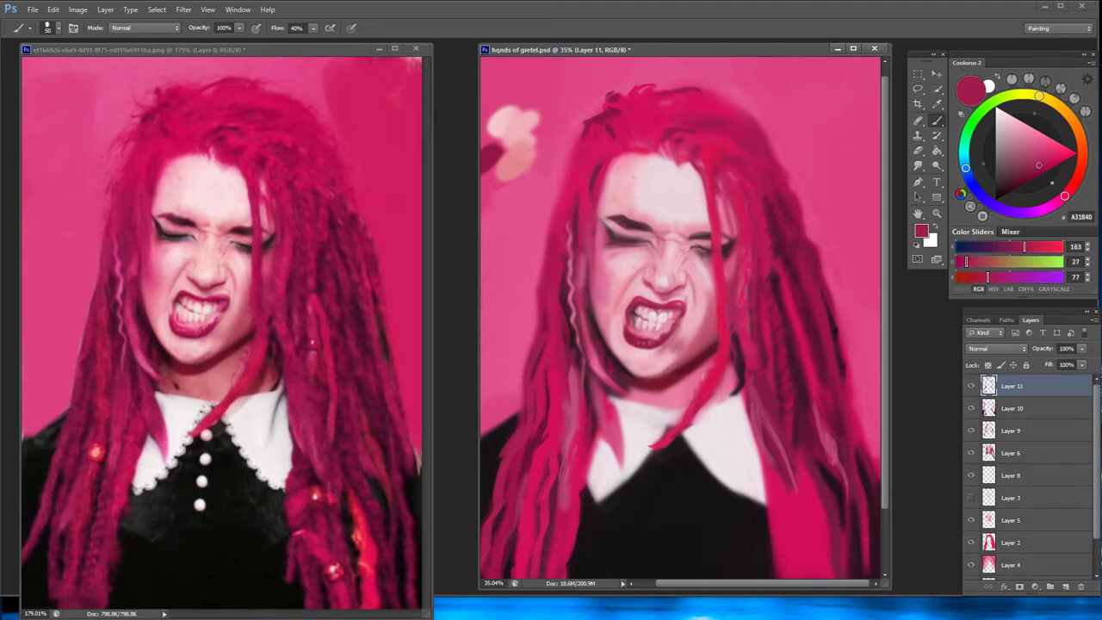
left_click(716, 160, "alt")
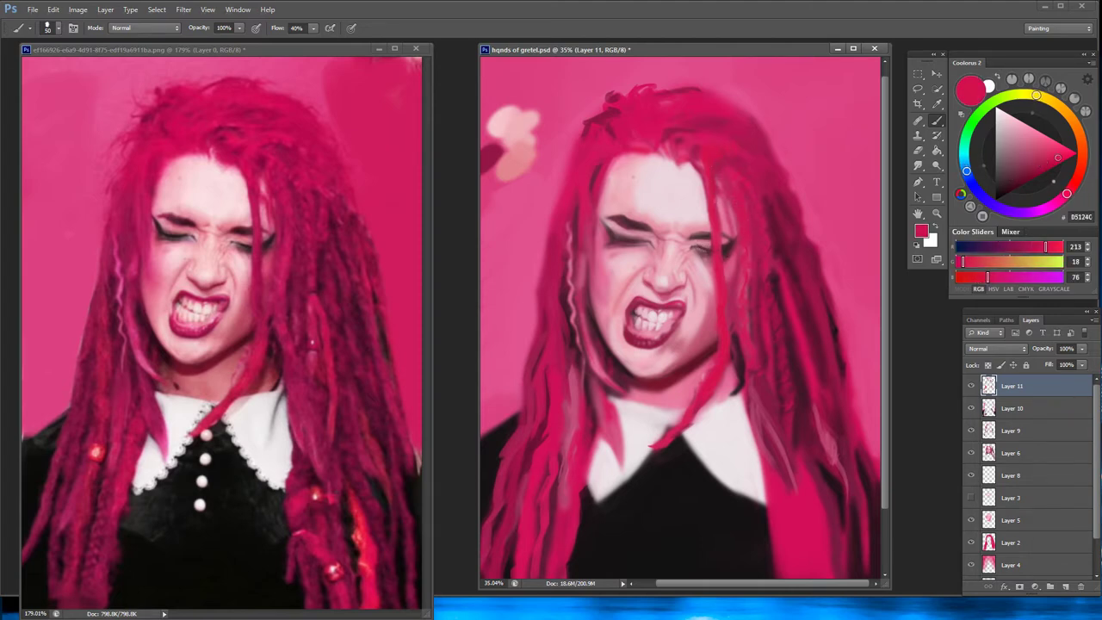
Sample mid crimson, dark shadow and bright pink-red tones across the hair
left_click(743, 191, "alt")
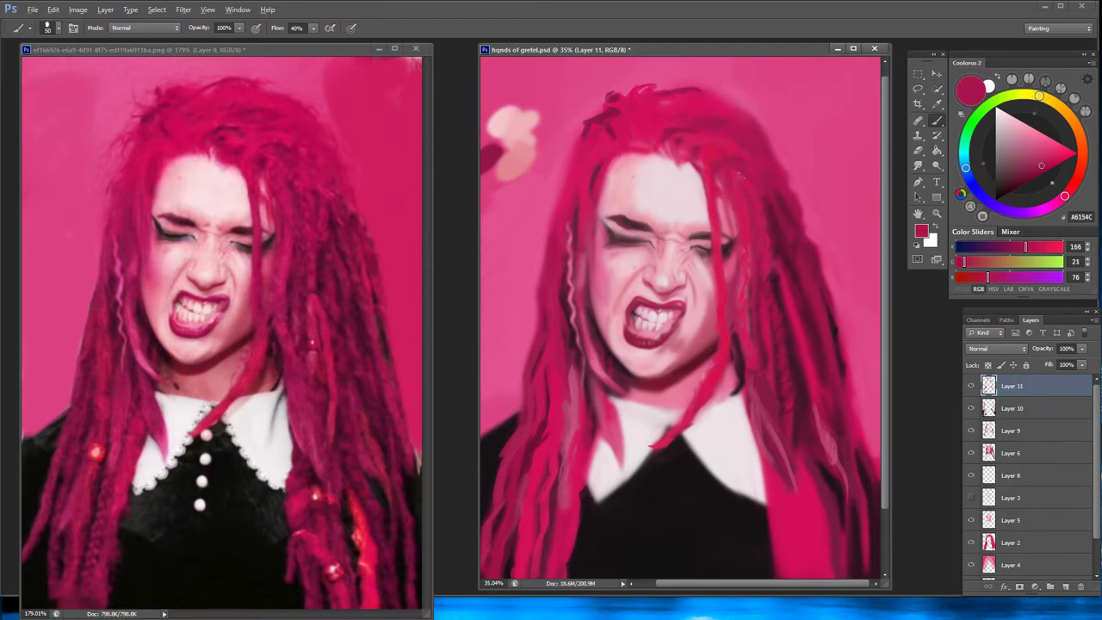
left_click(740, 176, "alt")
left_click(739, 199, "alt")
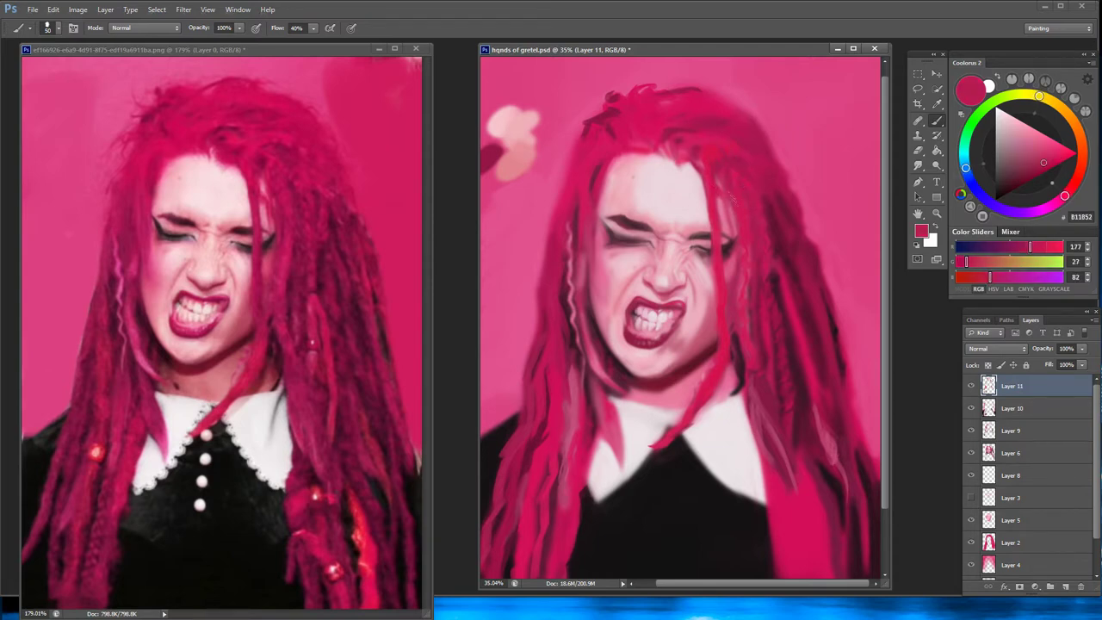
left_click(775, 221, "alt")
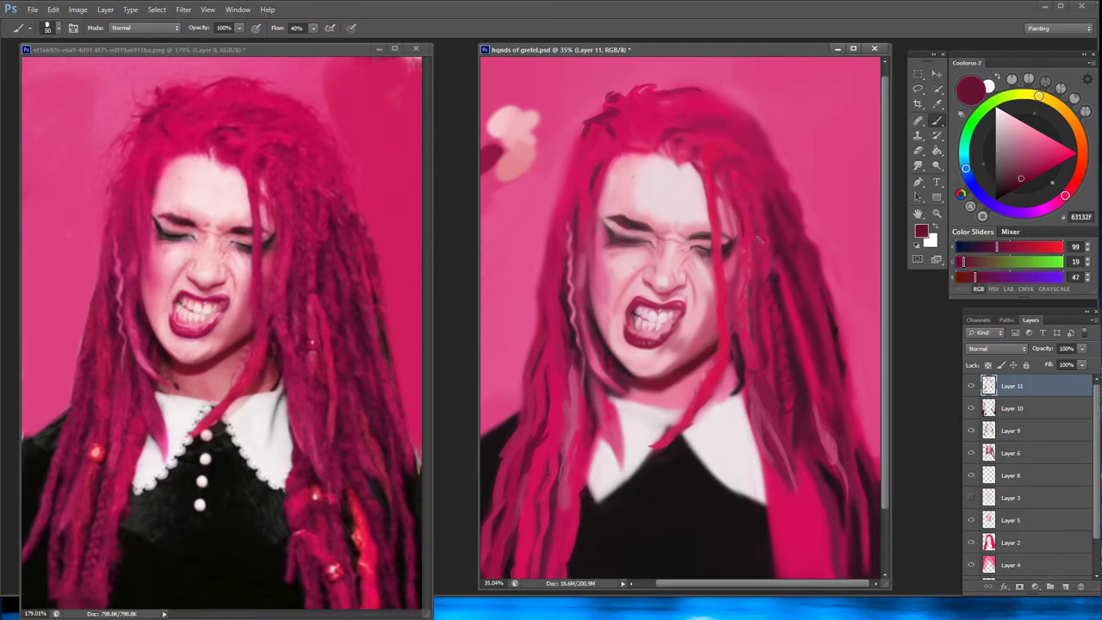
left_click(753, 177, "alt")
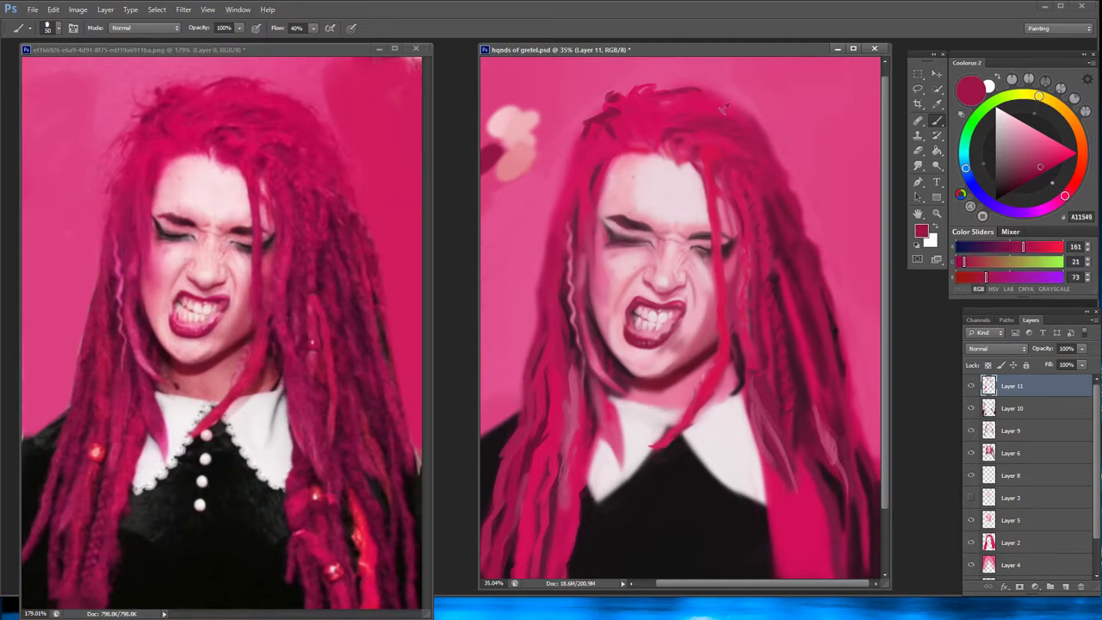
left_click(690, 105, "alt")
left_click(618, 106, "alt")
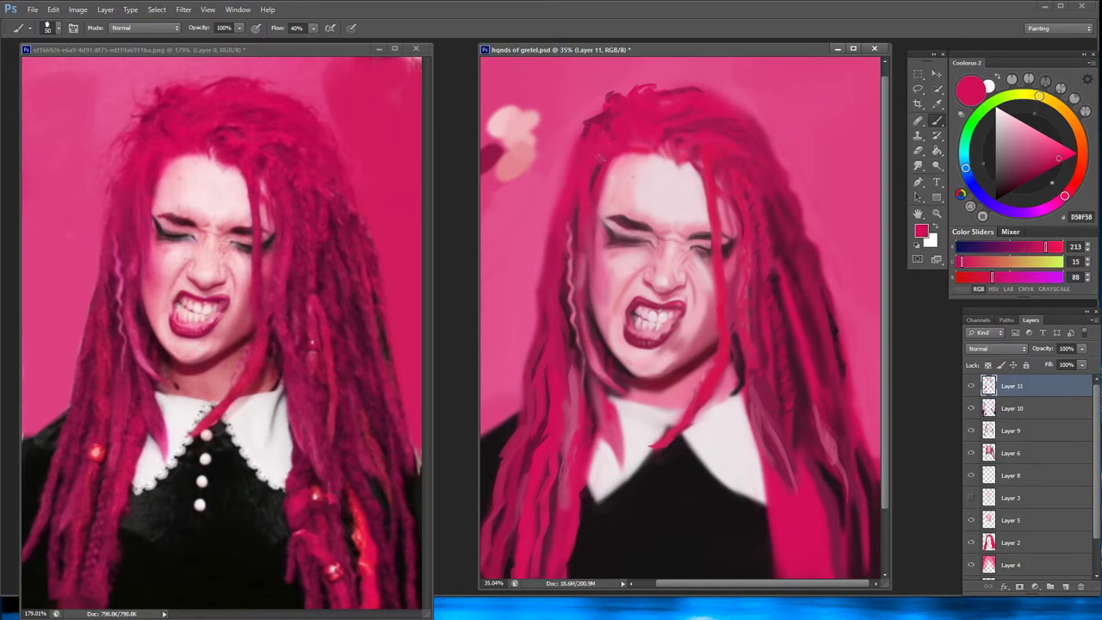
Paint out the pale top-left blob with background pink and enlarge the brush to 150
left_click(555, 163, "alt")
mouse_move(517, 130)
left_mouse_down()
mouse_move(508, 168)
mouse_move(525, 151)
mouse_move(512, 194)
left_mouse_up()
key("bracketright")
key("bracketright")
key("bracketright")
Repaint the left and top background in lighter and darker pink
scroll(676, 412, "down", 1)
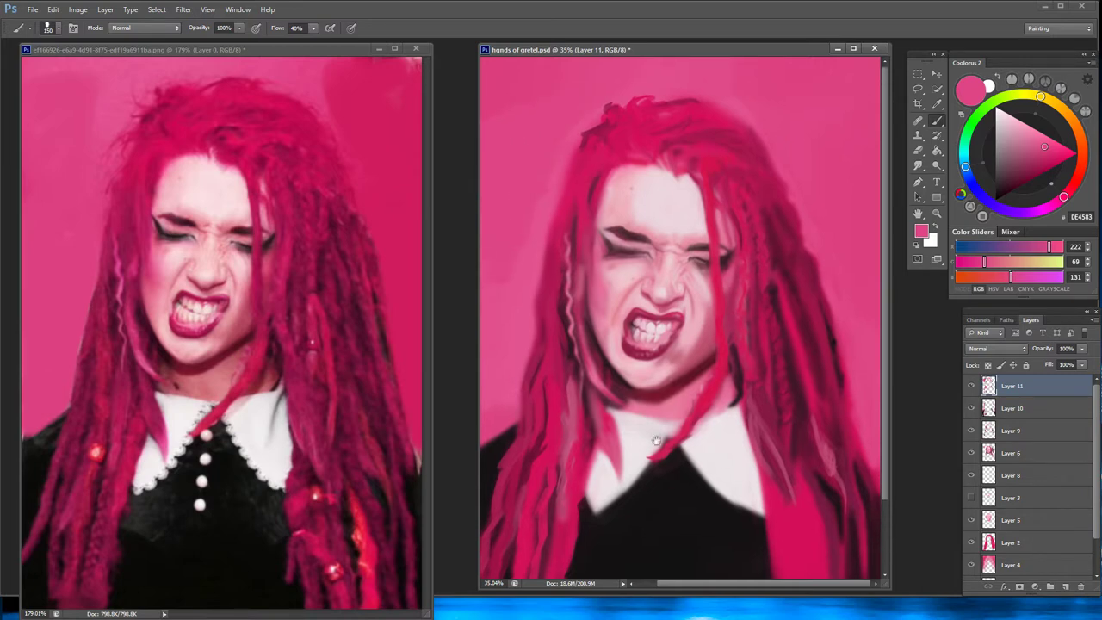
left_click(676, 412, "alt")
scroll(676, 412, "down", 1)
left_click(508, 345, "alt")
mouse_move(499, 405)
left_mouse_down()
mouse_move(504, 297)
mouse_move(551, 129)
mouse_move(611, 69)
left_mouse_up()
mouse_move(490, 82)
left_mouse_down()
mouse_move(551, 103)
mouse_move(496, 216)
mouse_move(521, 302)
left_mouse_up()
left_click(517, 172, "alt")
left_click(554, 221, "alt")
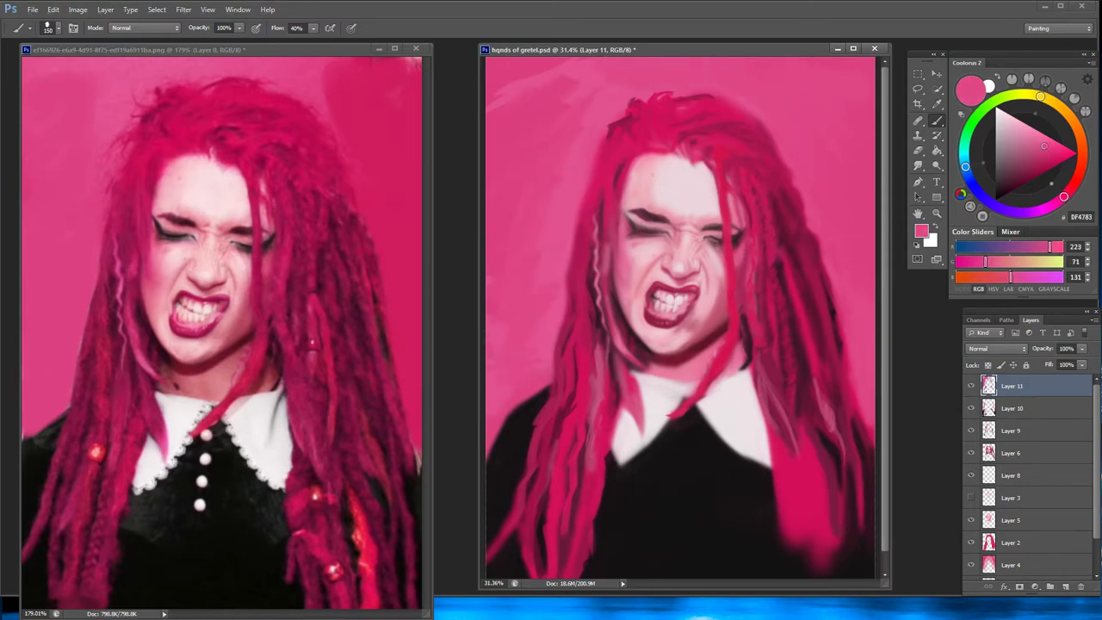
Shrink the brush to 80 and darken the top-right hair with deep red
left_click(746, 94, "alt")
key("bracketleft")
key("bracketleft")
key("bracketleft")
left_click(746, 117, "alt")
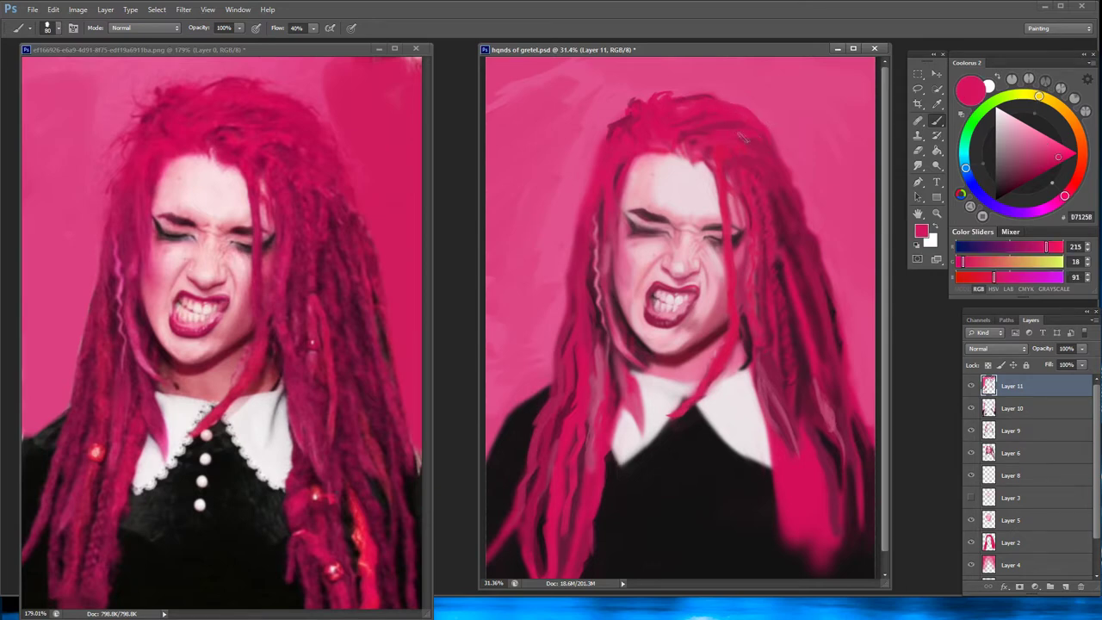
left_click_drag(682, 101, 711, 93)
Sample wine, crimson and soft pink tones from the right-side dreadlocks
left_click(793, 289, "alt")
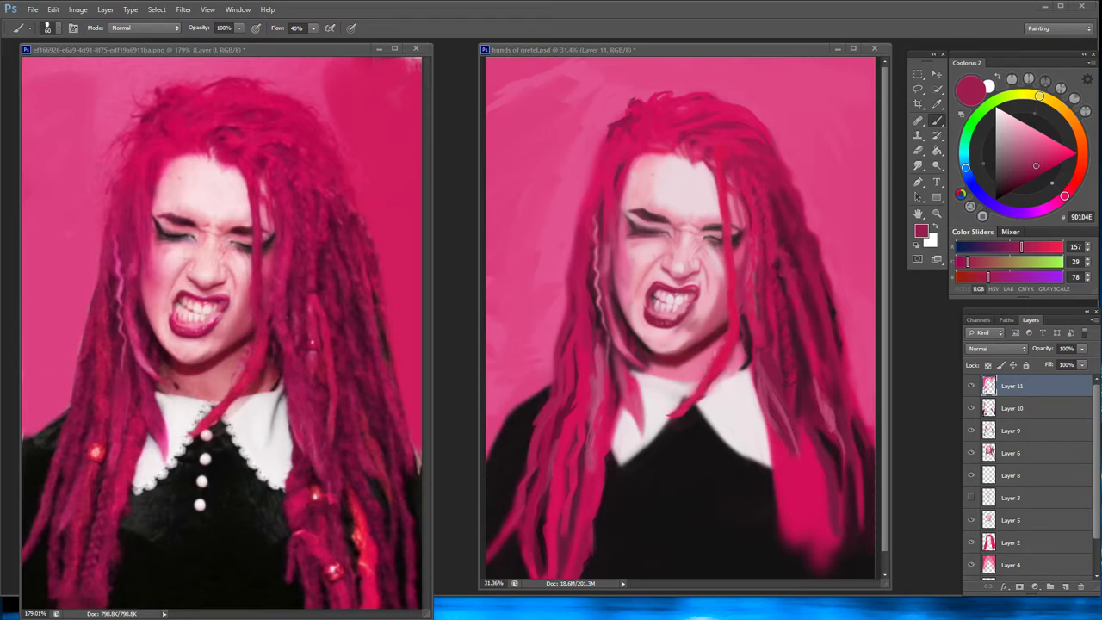
left_click(715, 289, "alt")
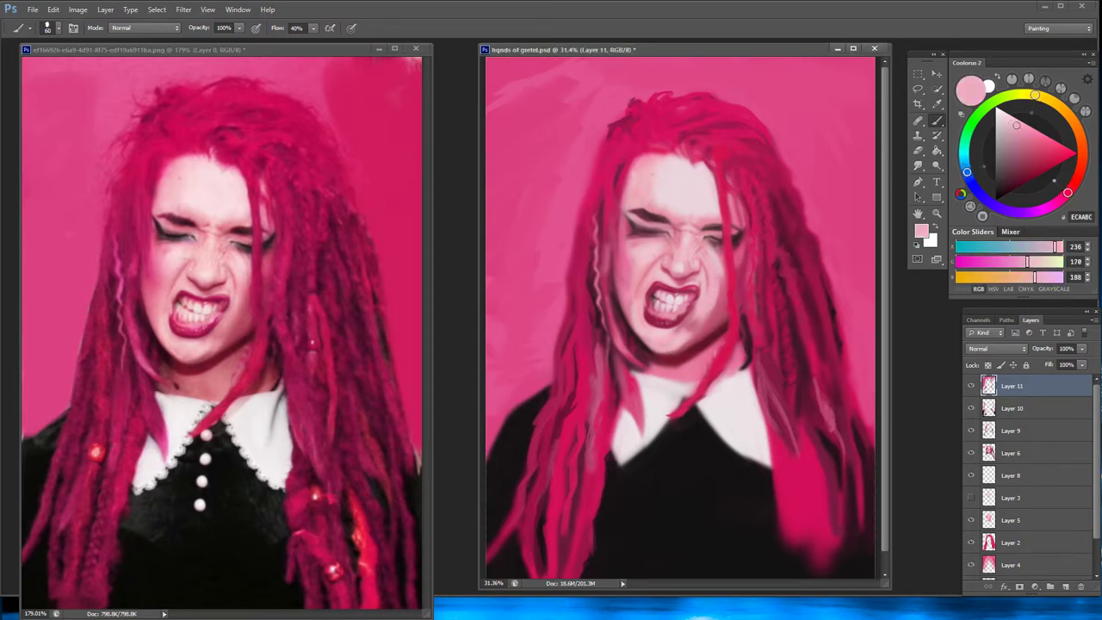
left_click(751, 325, "alt")
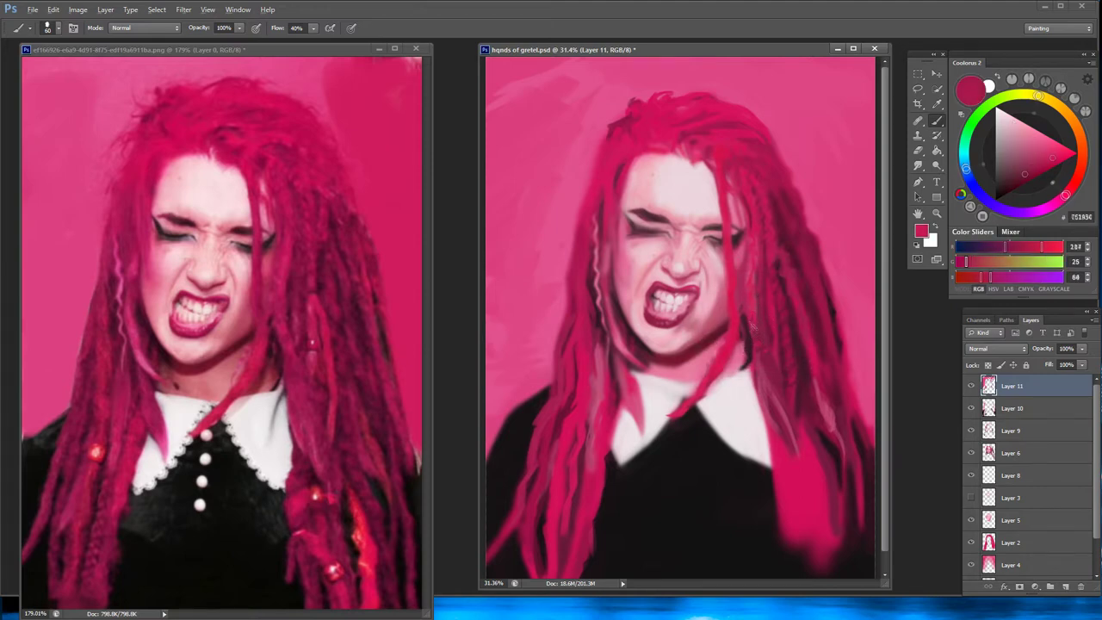
left_click(742, 287, "alt")
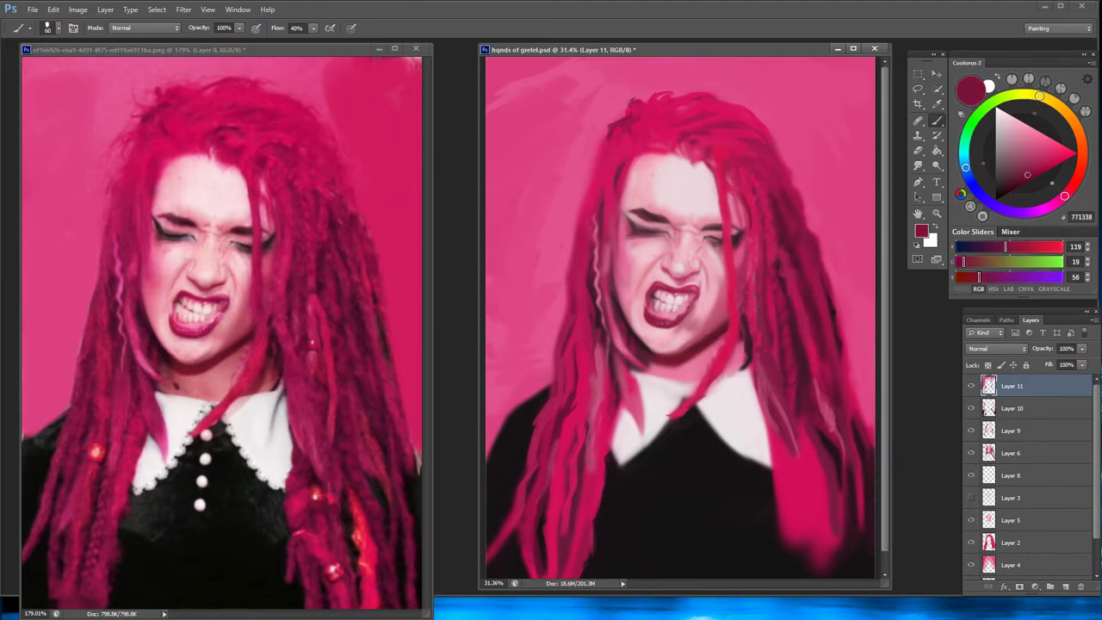
left_click(757, 271, "alt")
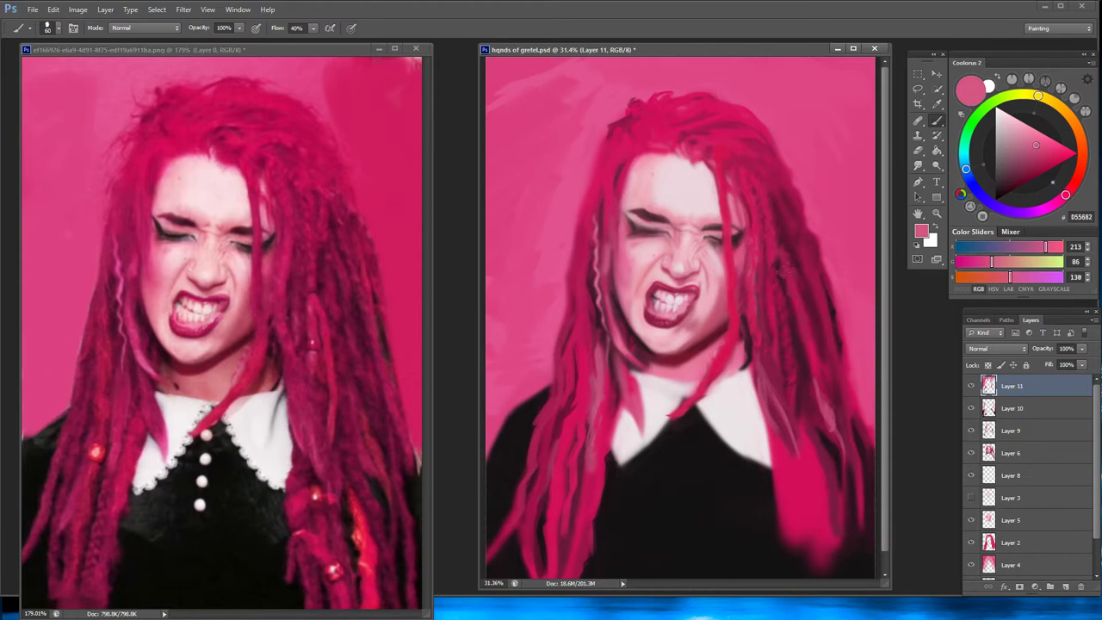
left_click(799, 276, "alt")
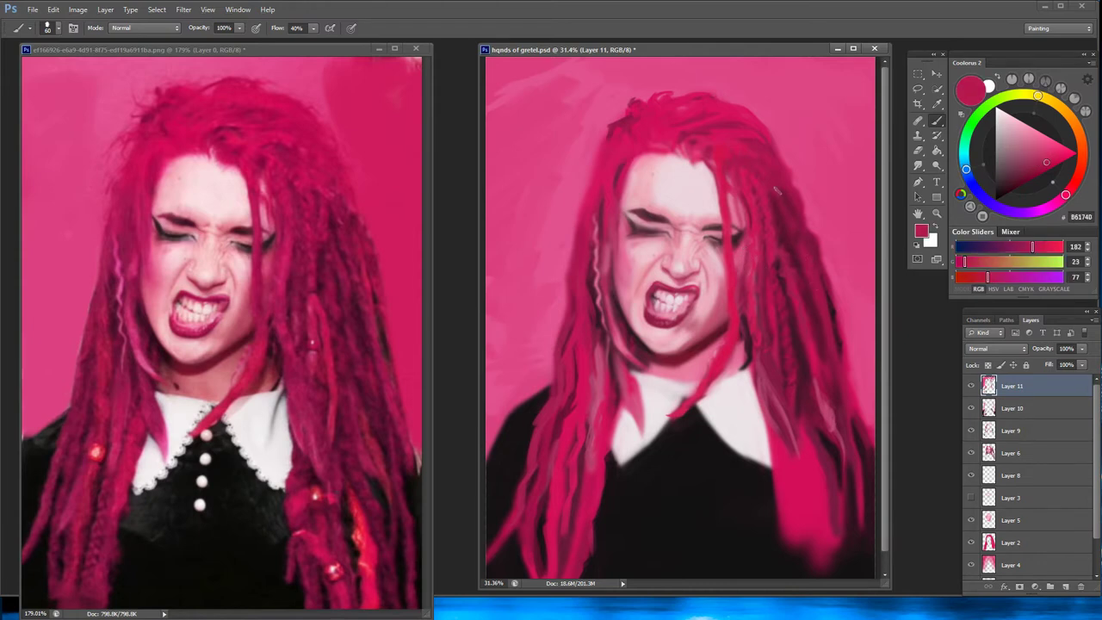
left_click(760, 147, "alt")
Pick brighter crimson hair tones, then add new empty Layer 12 above Layer 11
left_click(775, 172, "alt")
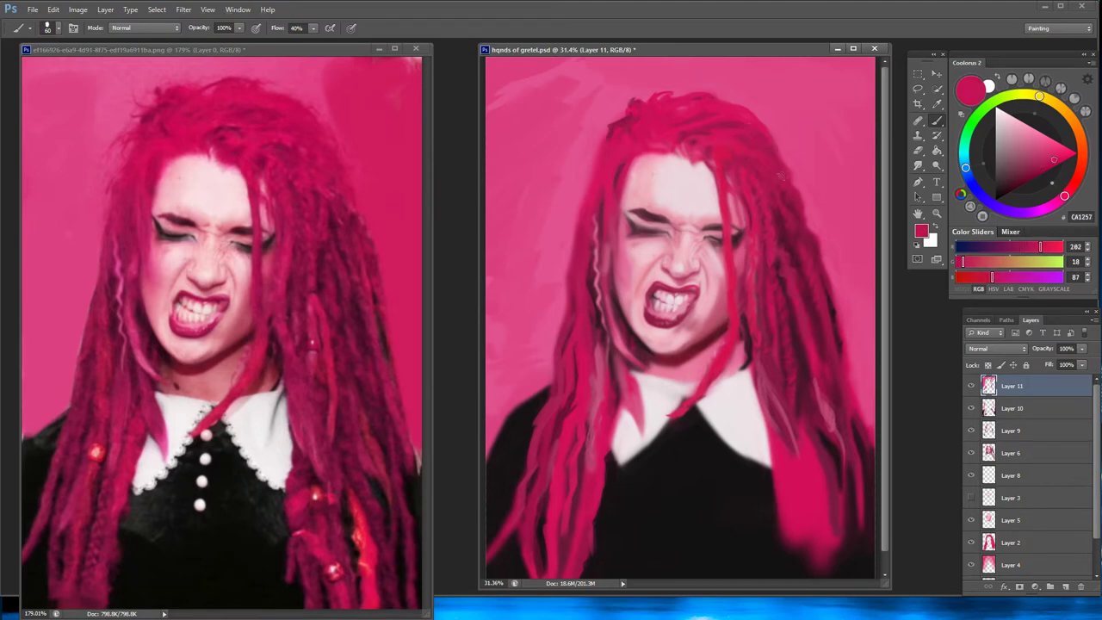
left_click(828, 264, "alt")
left_click(791, 272, "alt")
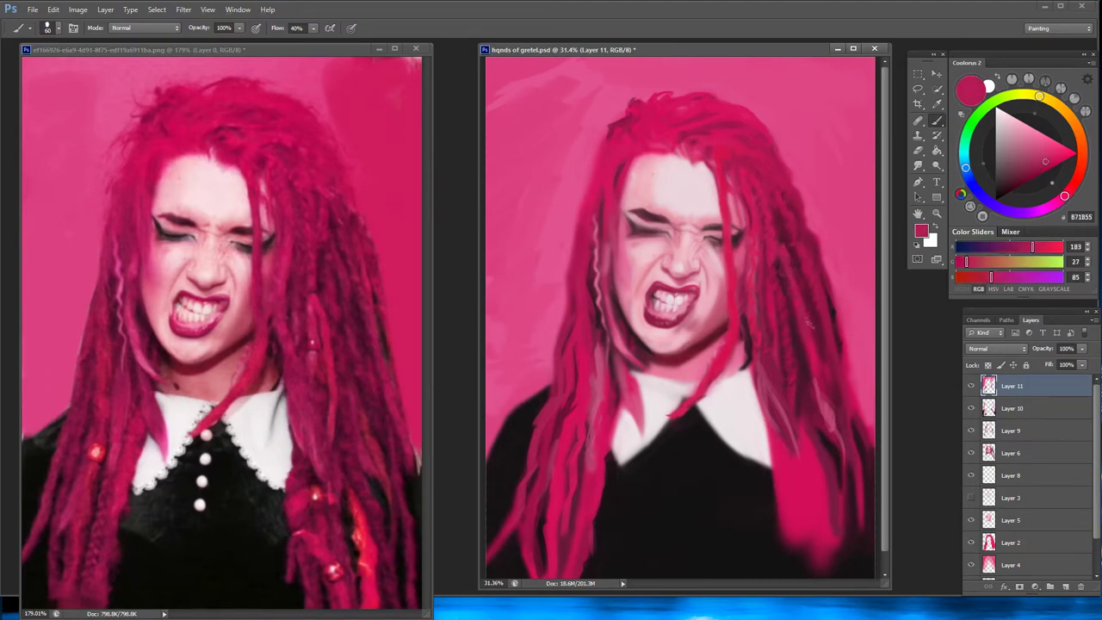
left_click(815, 348, "alt")
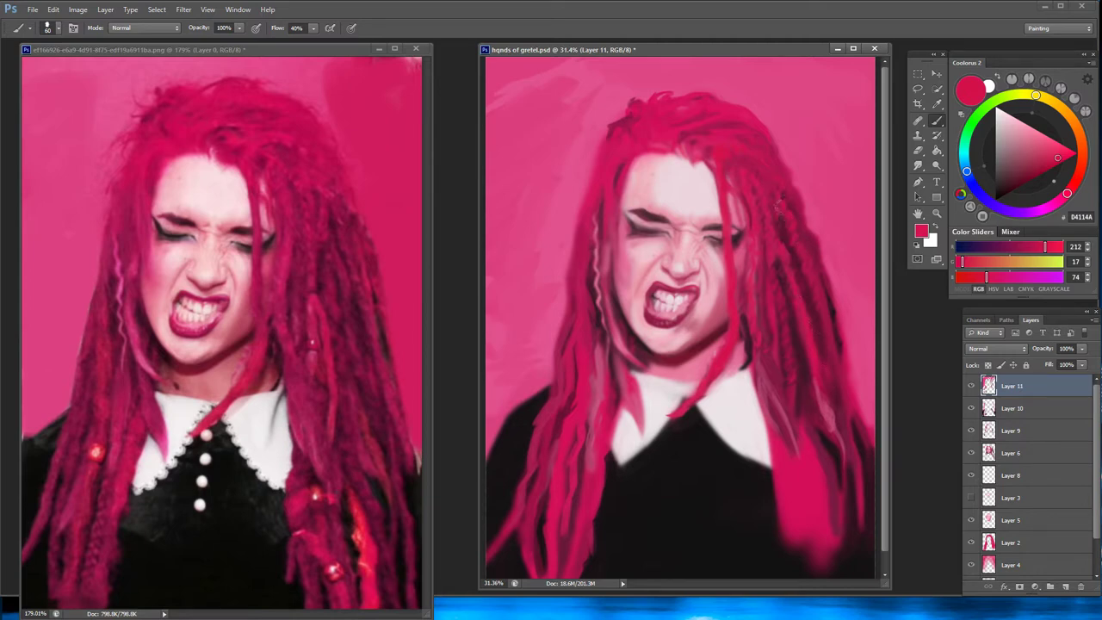
left_click(780, 225, "alt")
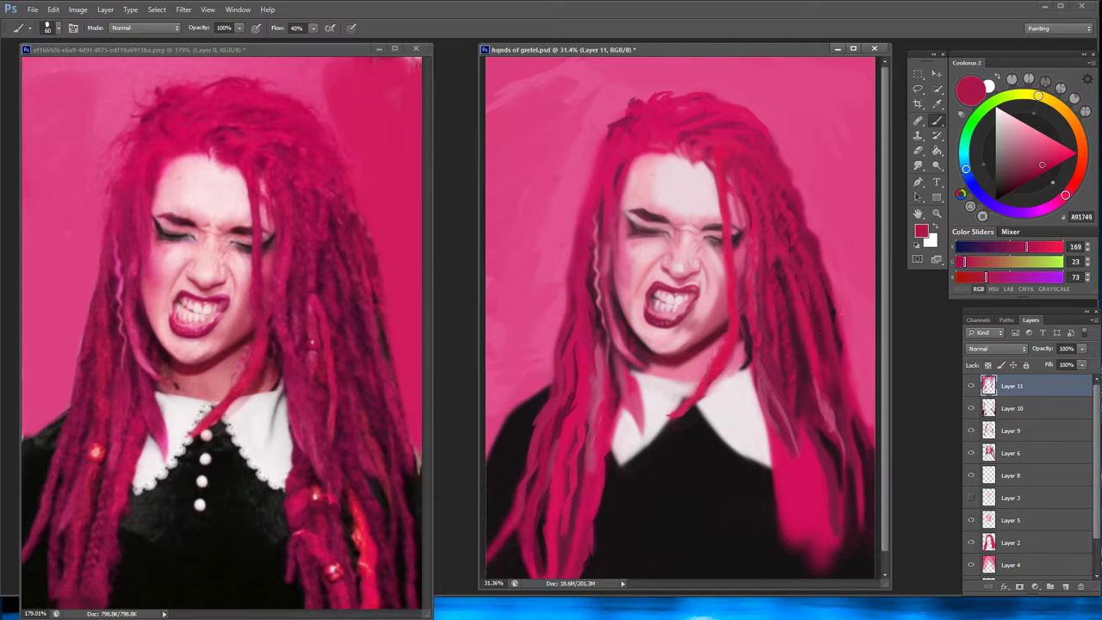
left_click(799, 297, "alt")
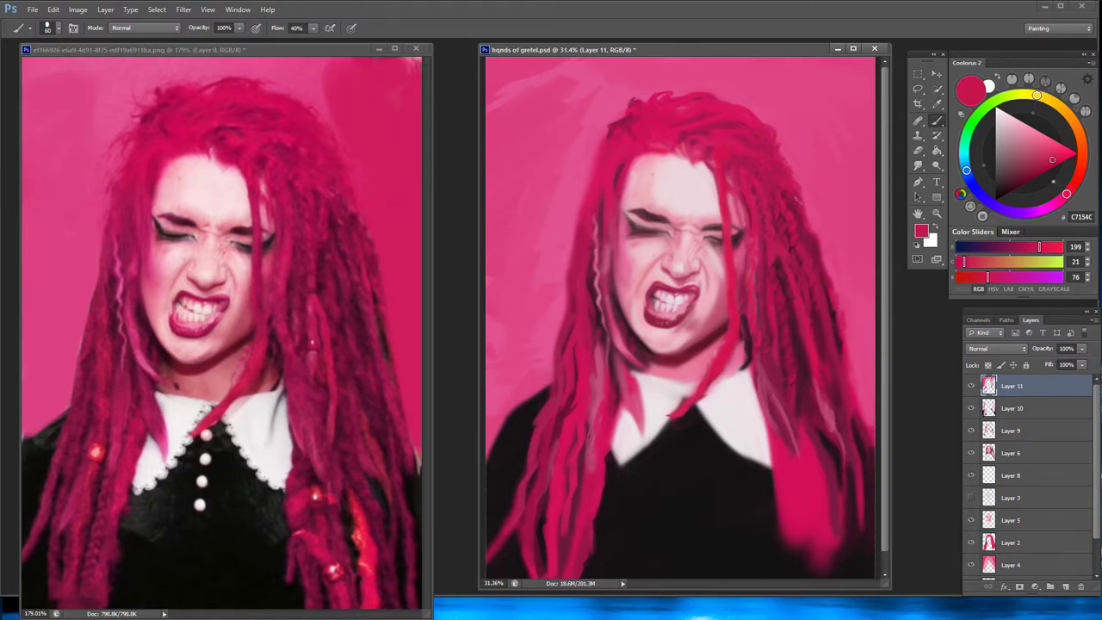
left_click(808, 220, "alt")
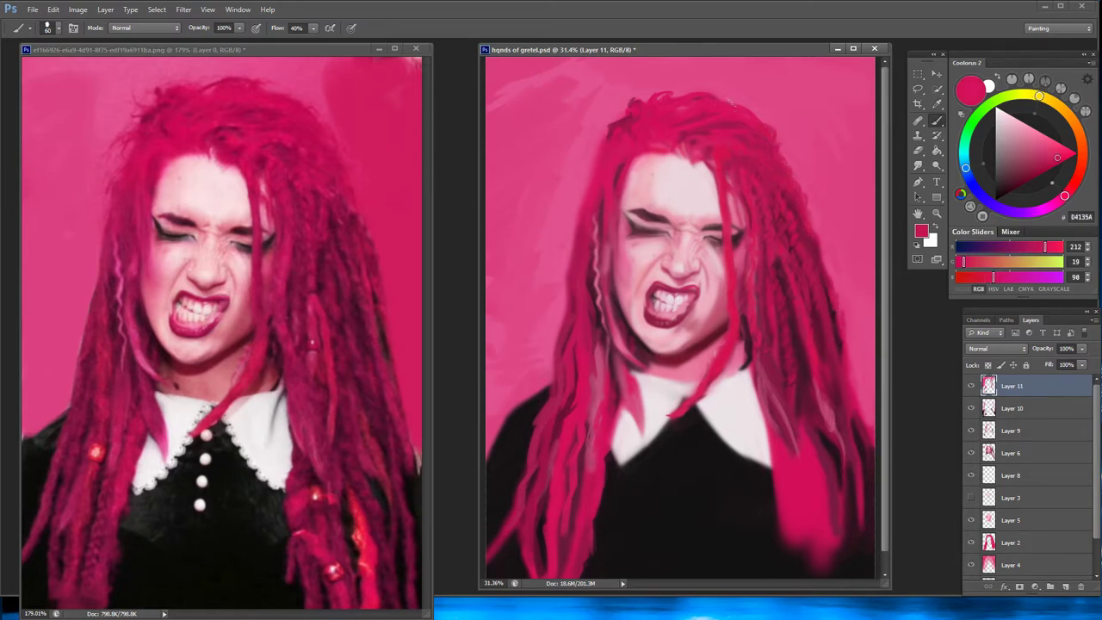
left_click(1066, 587)
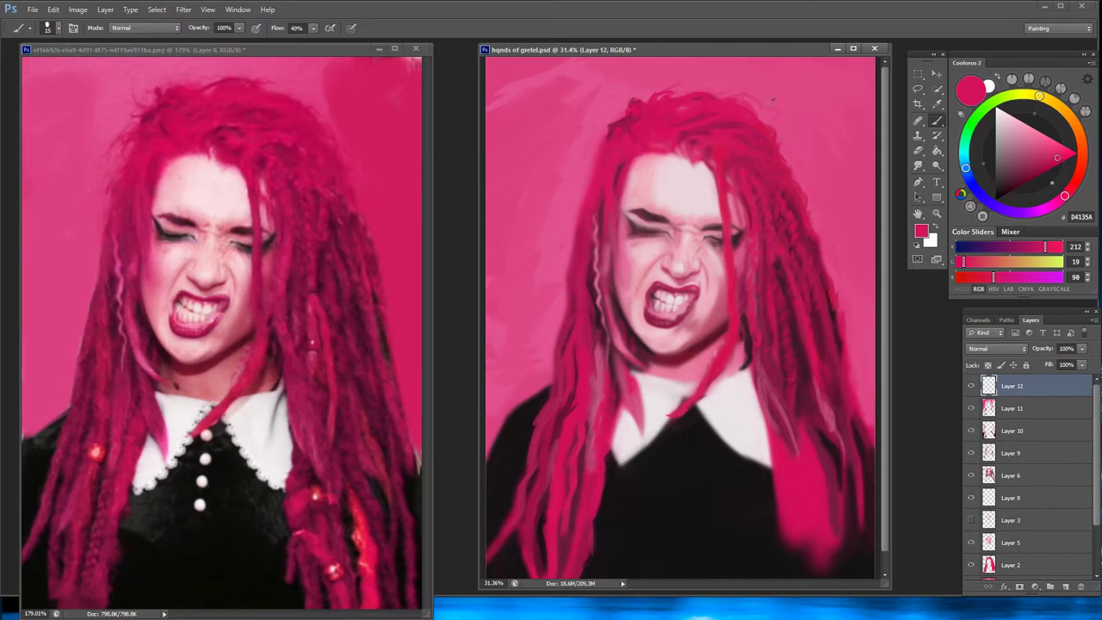
Sample dark wine and vivid pink tones from the top of the hair
left_click(780, 141, "alt")
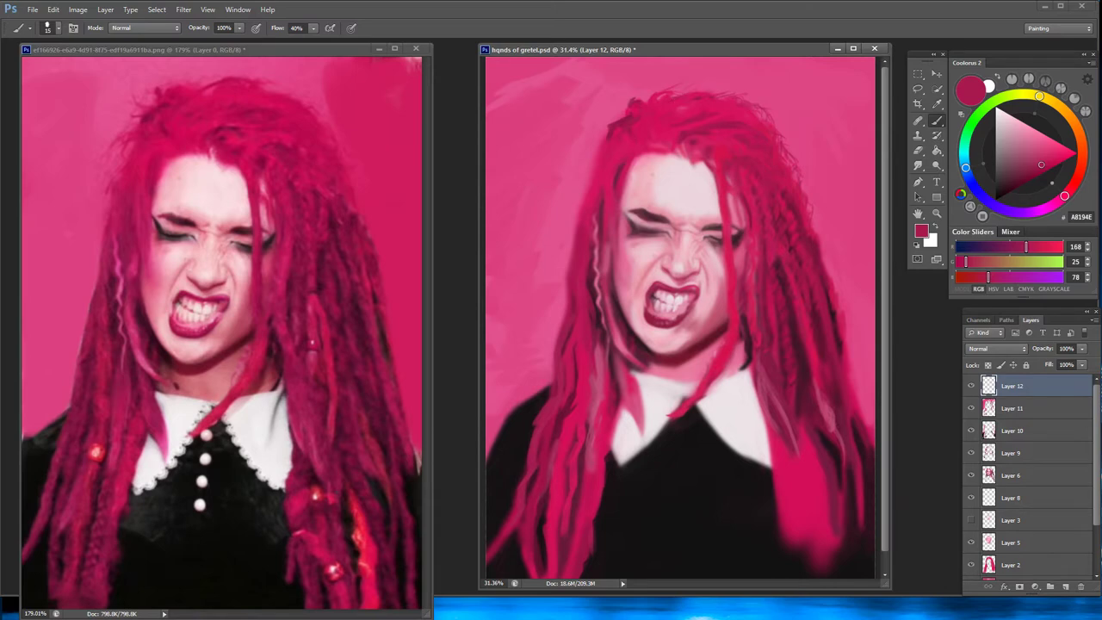
left_click(596, 129, "alt")
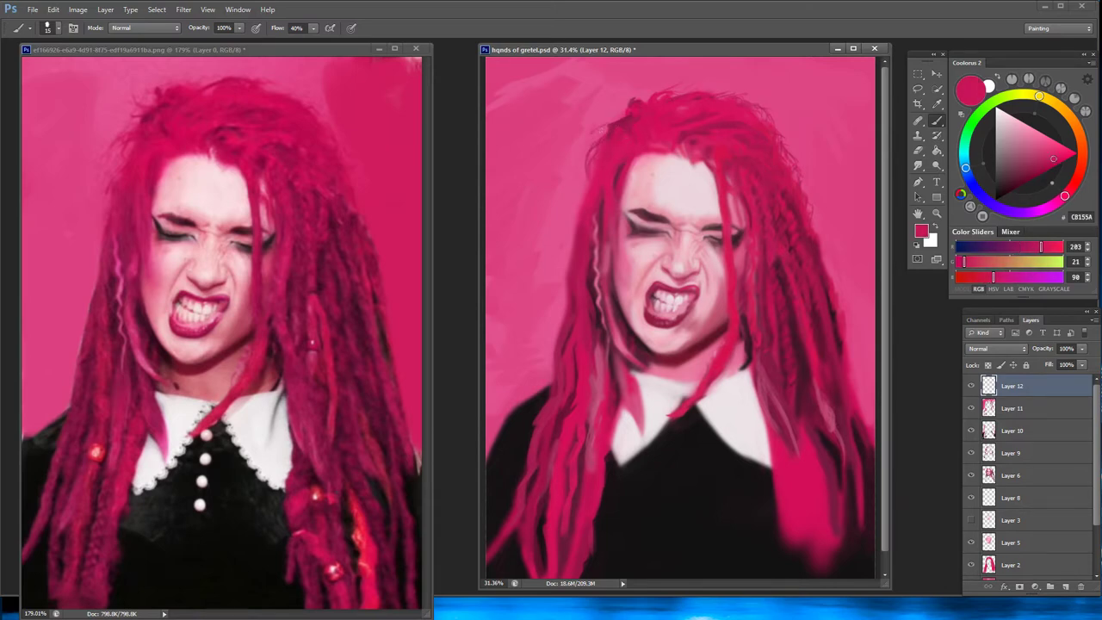
left_click(609, 121, "alt")
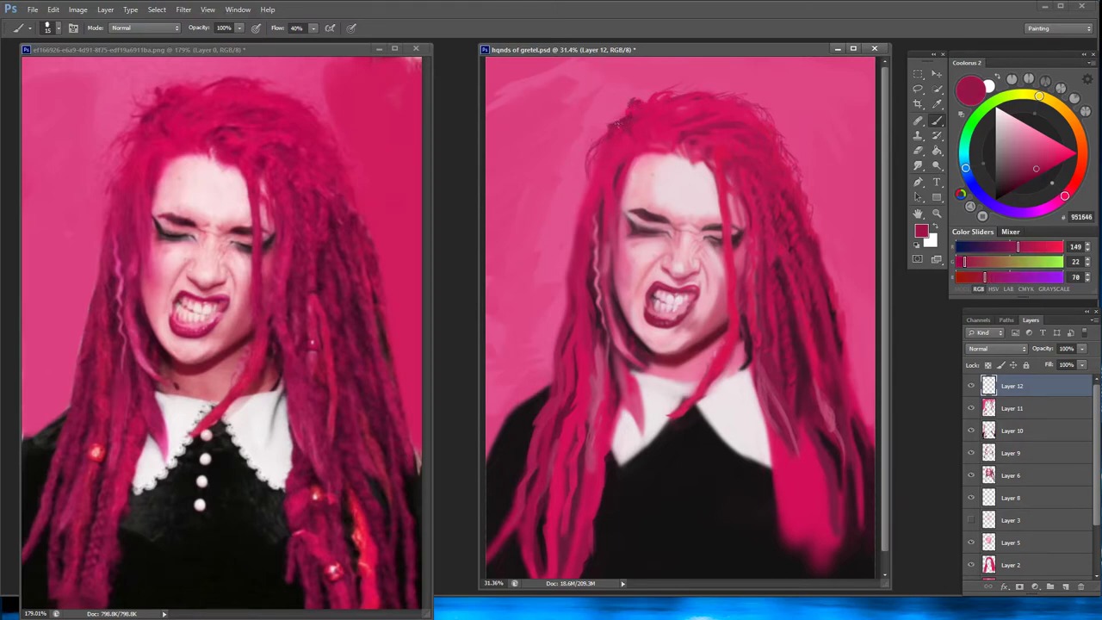
left_click(639, 102, "alt")
left_click(616, 104, "alt")
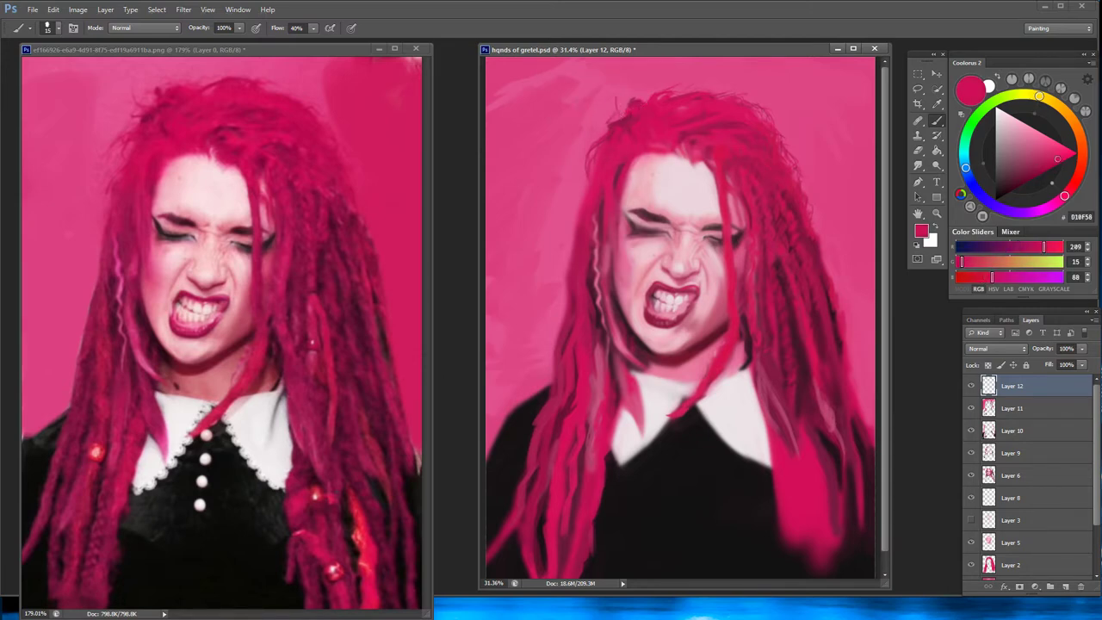
left_click(635, 115, "alt")
Sample mid and bright pinks lower in the hair and set the brush to 90
left_click(632, 120, "alt")
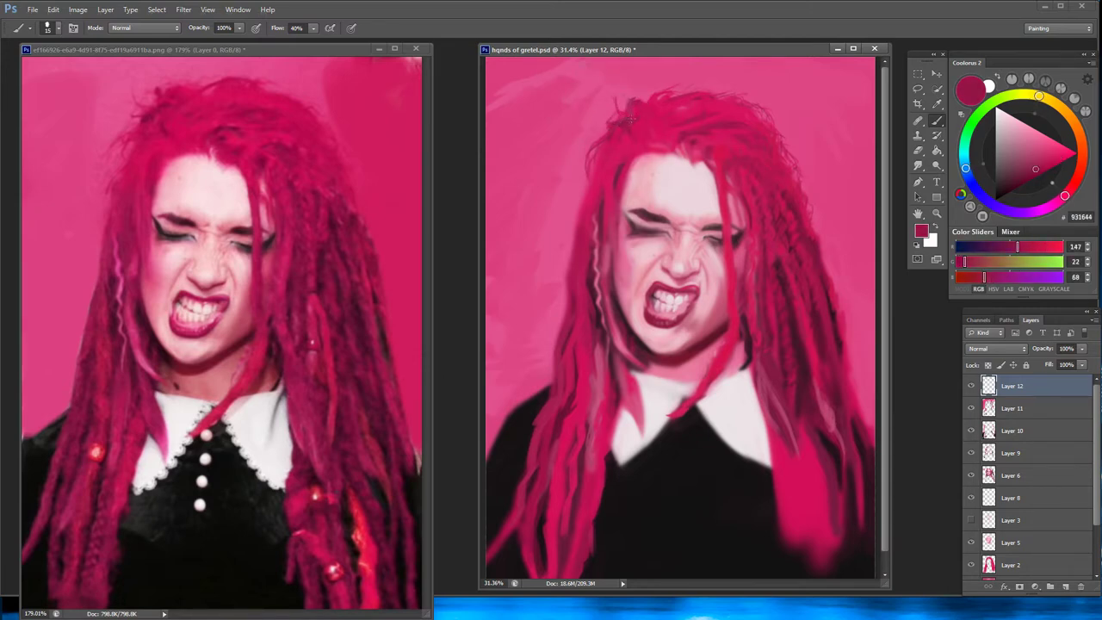
left_click(611, 142, "alt")
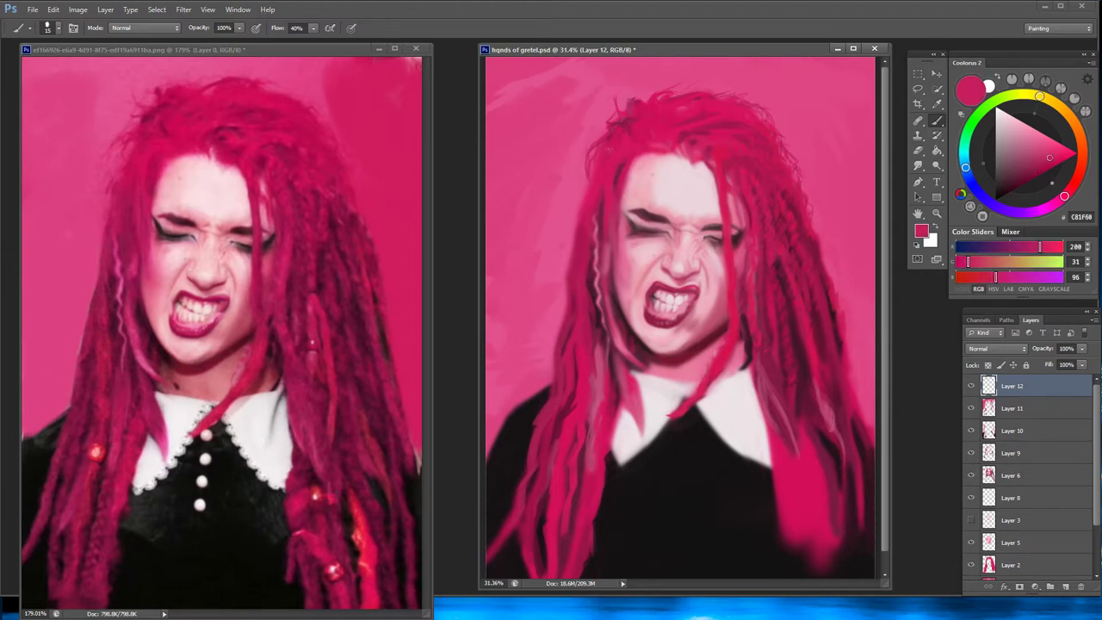
left_click(593, 182, "alt")
left_click(589, 203, "alt")
key("bracketright")
key("bracketright")
key("bracketright")
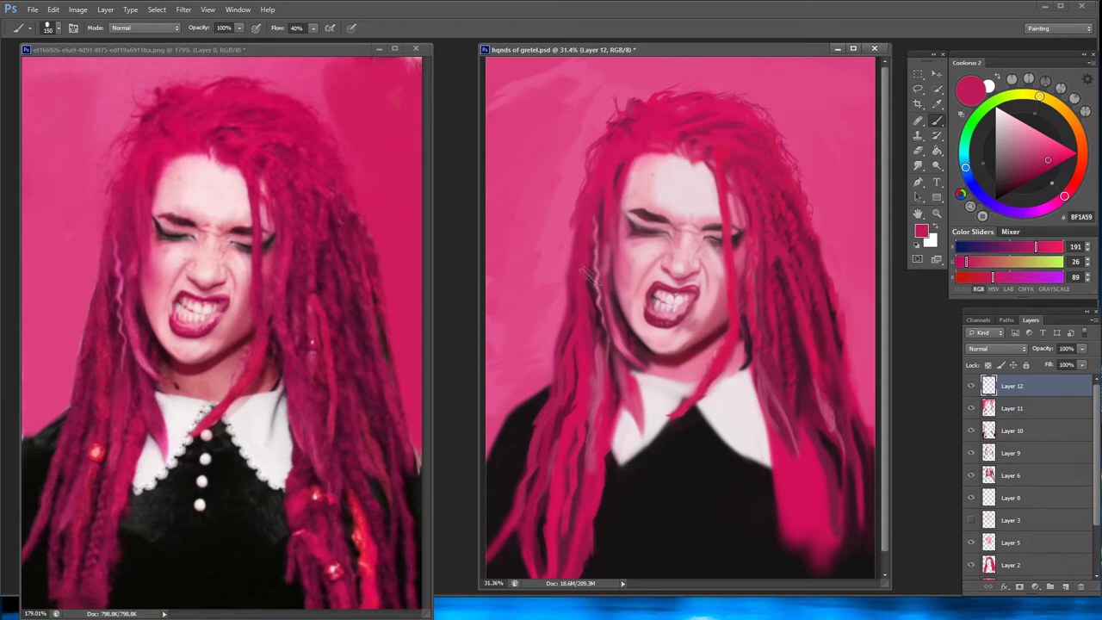
key("bracketleft")
key("bracketleft")
key("bracketleft")
Repaint the hairline above the forehead in light skin pink
left_click(577, 241, "alt")
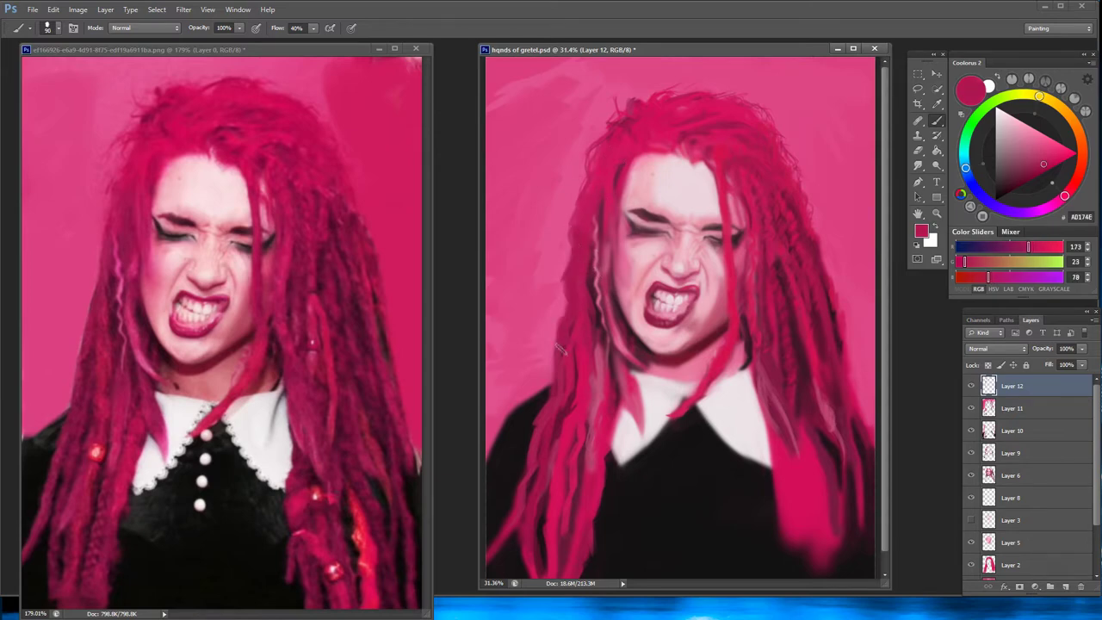
left_click(556, 378, "alt")
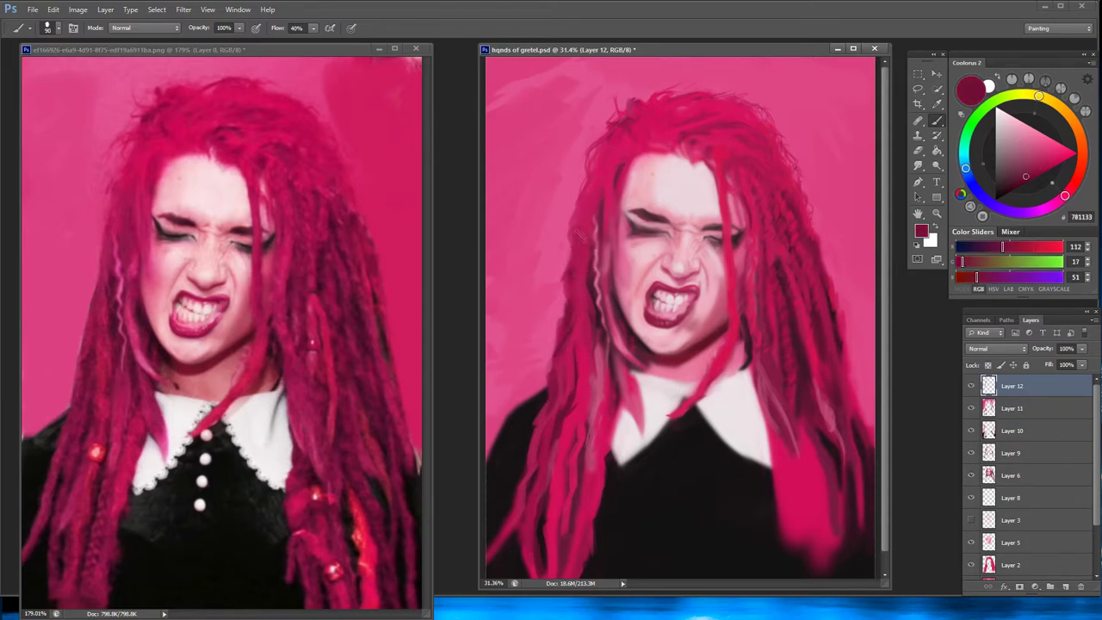
left_click(600, 163, "alt")
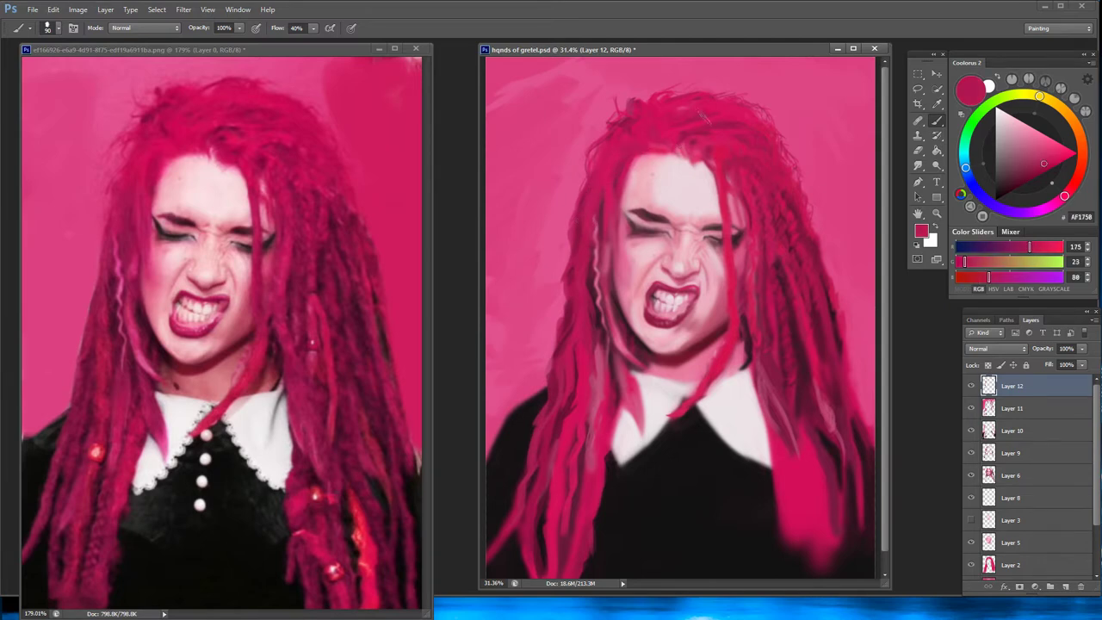
left_click(696, 171, "alt")
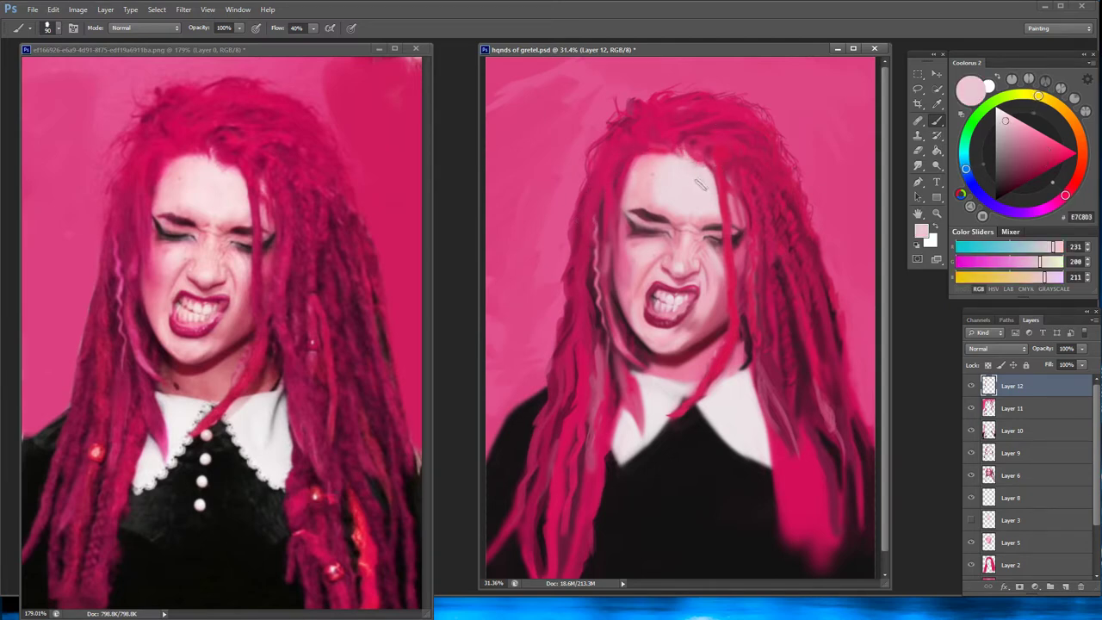
left_click_drag(683, 159, 674, 146)
left_click(676, 153, "alt")
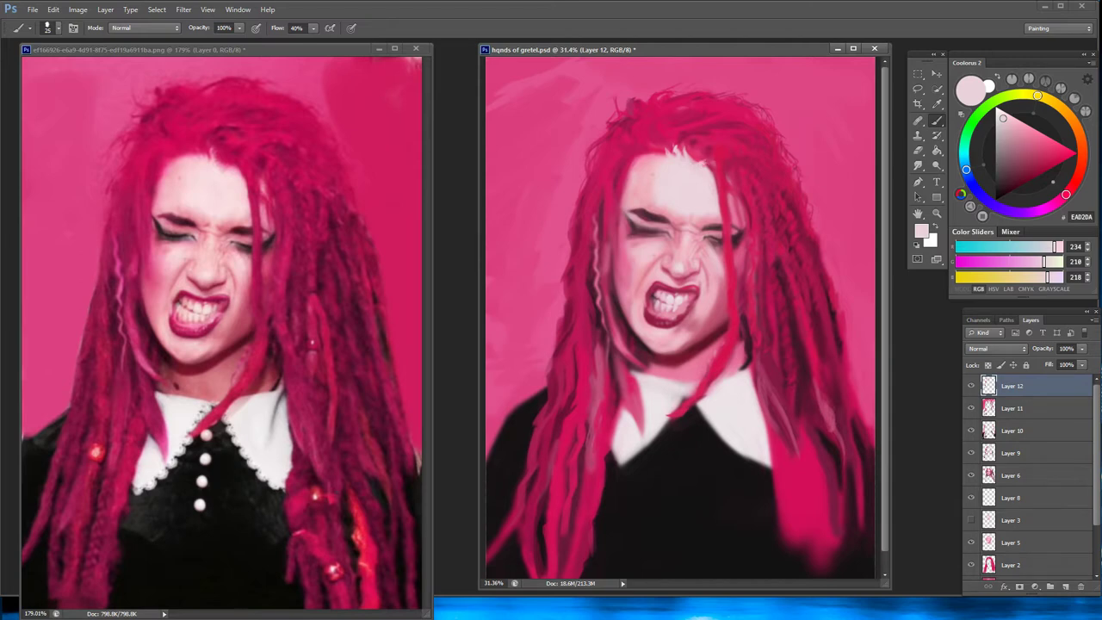
Paint a darker pink stroke into a hair strand beside the forehead
left_click(721, 162, "alt")
left_click(724, 164, "alt")
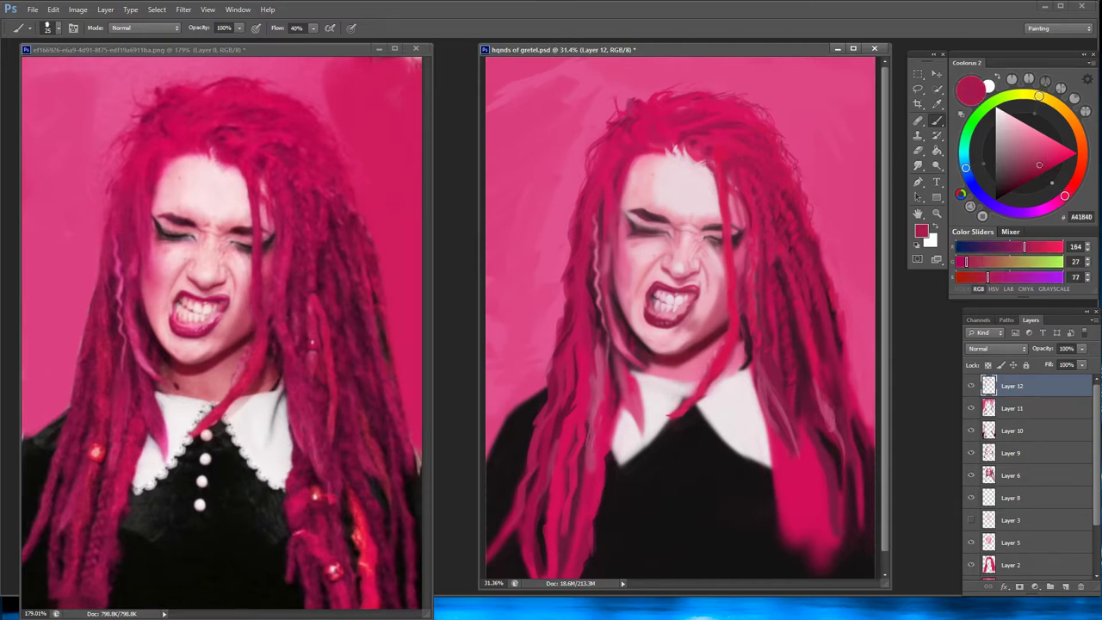
left_click(722, 163, "alt")
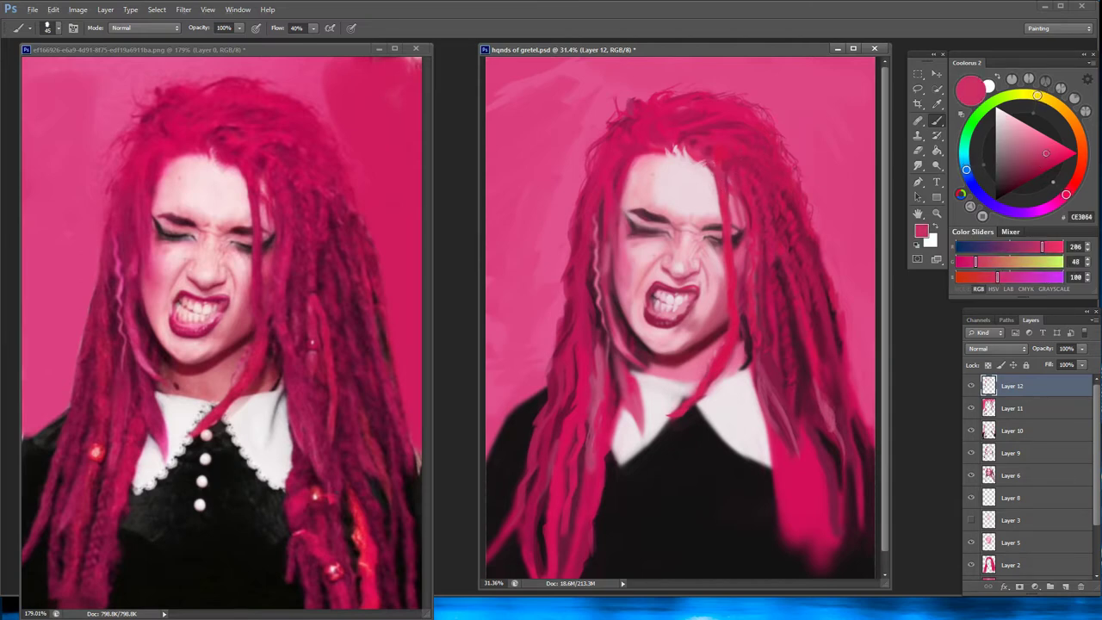
left_click(729, 160, "alt")
left_click(741, 168, "alt")
left_click_drag(723, 191, 719, 223)
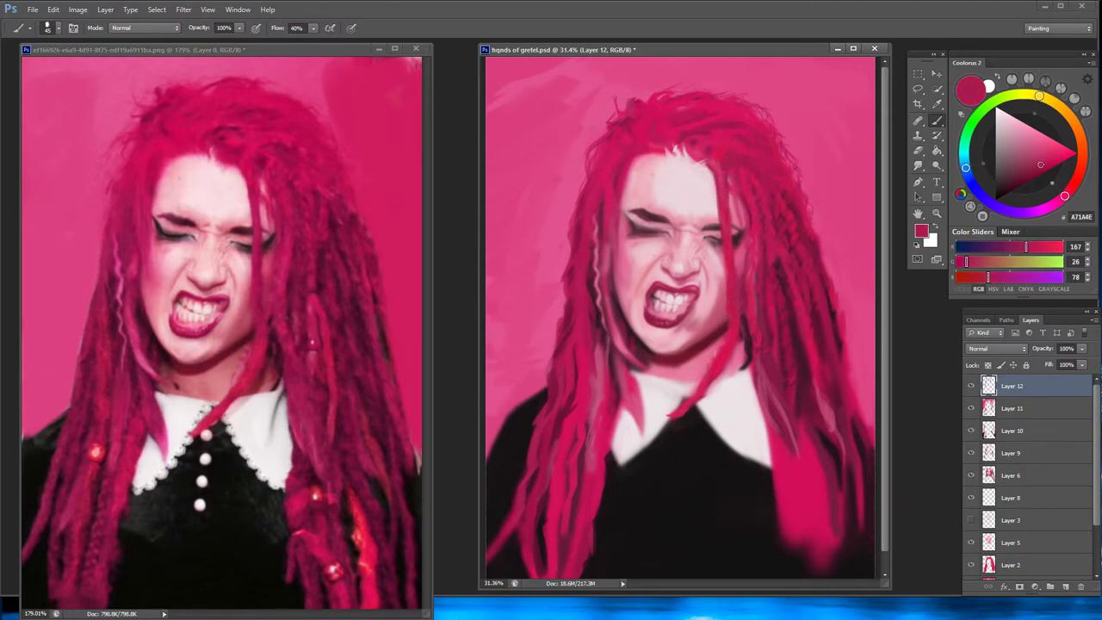
Paint dark crimson shadow along the jaw line and under the chin
left_click(736, 336, "alt")
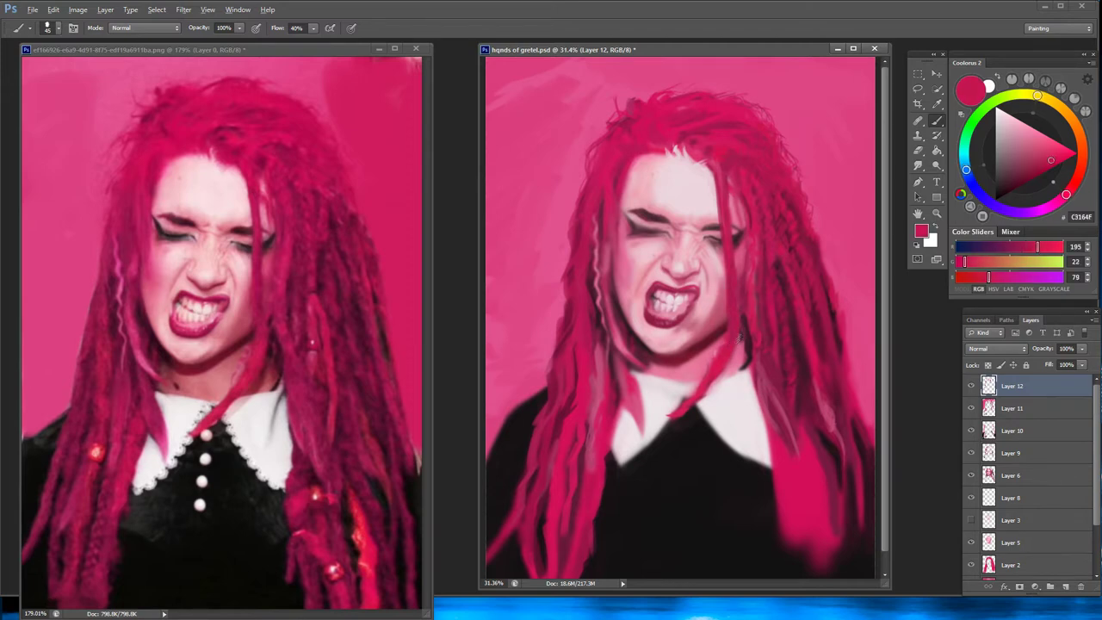
left_click(667, 416, "alt")
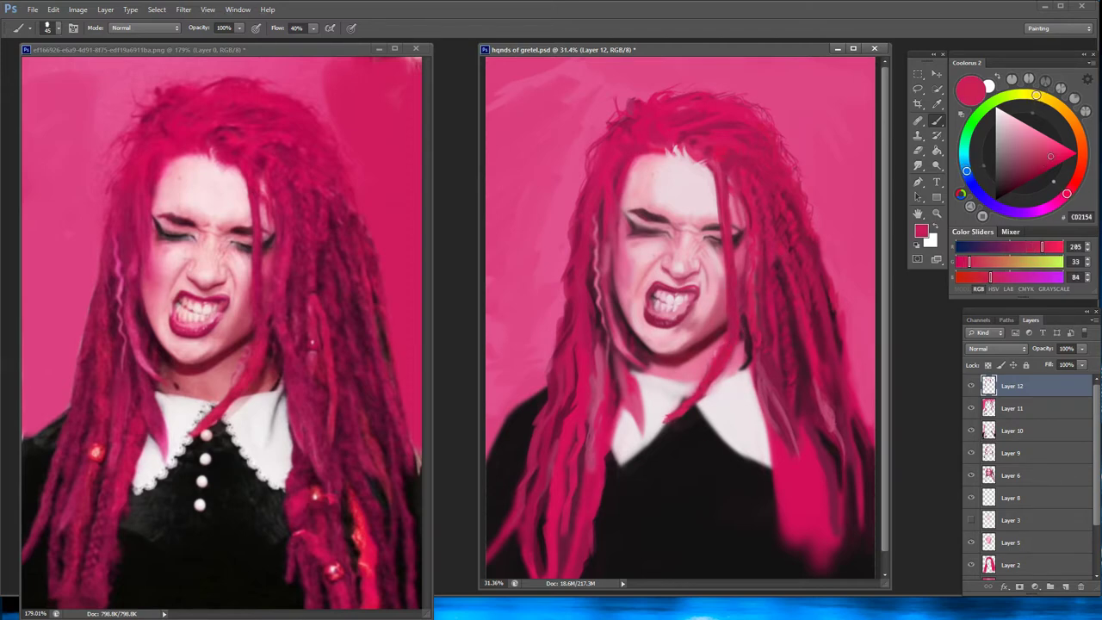
left_click(723, 171, "alt")
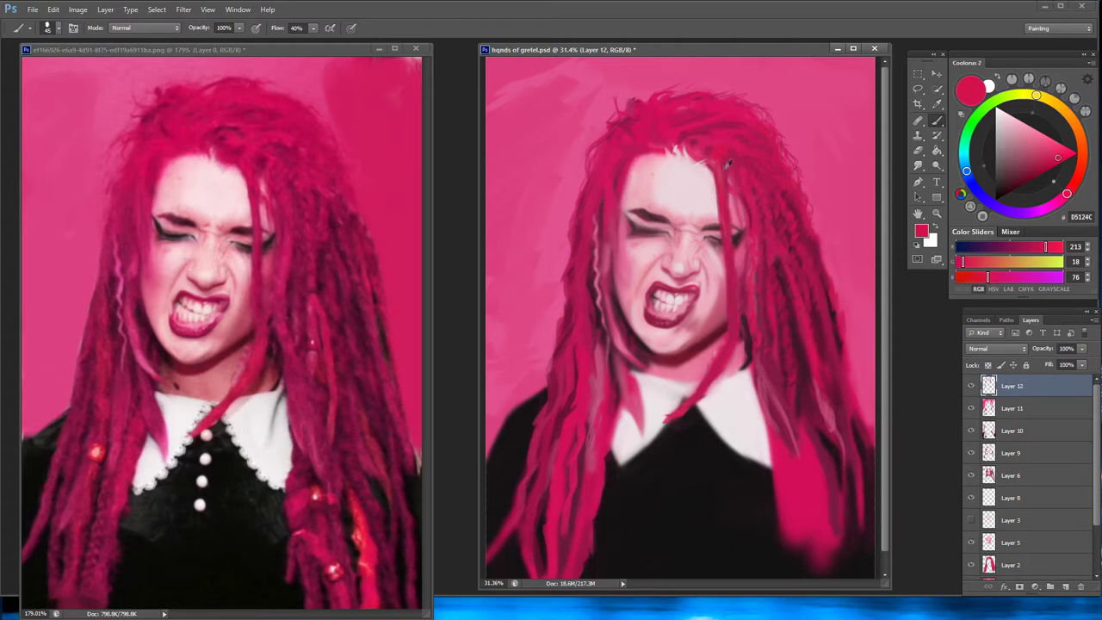
left_click(746, 288, "alt")
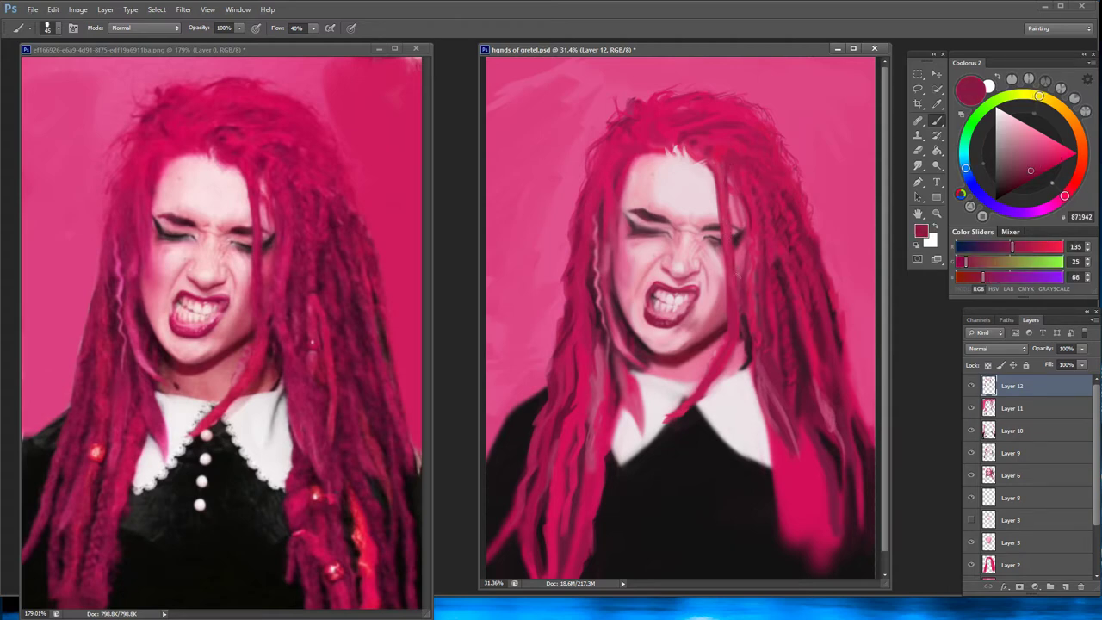
left_click(732, 254, "alt")
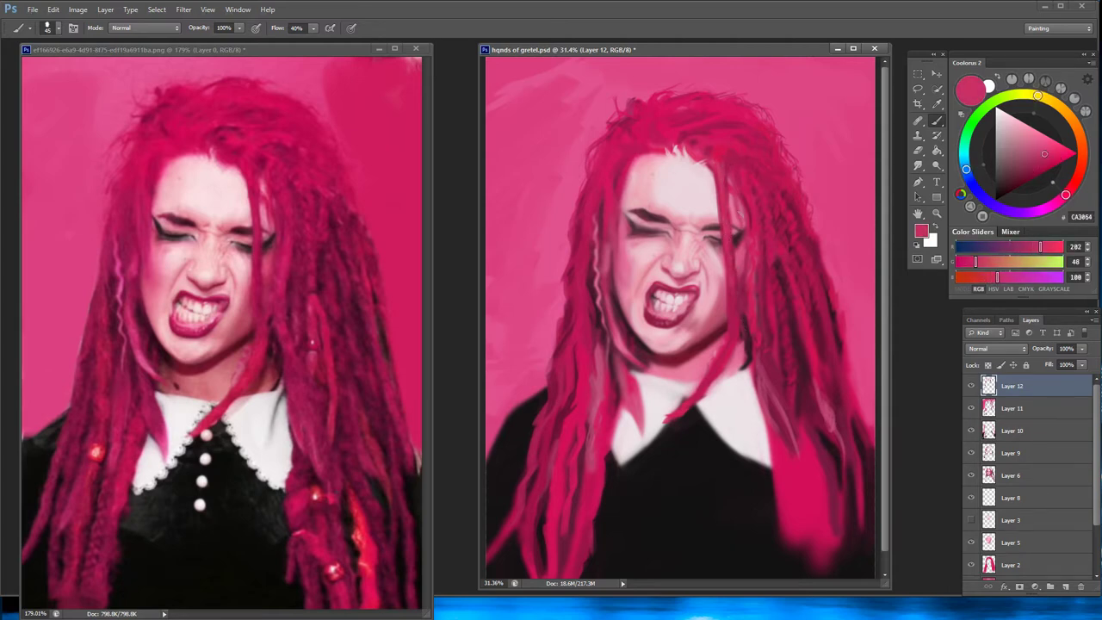
left_click(737, 208, "alt")
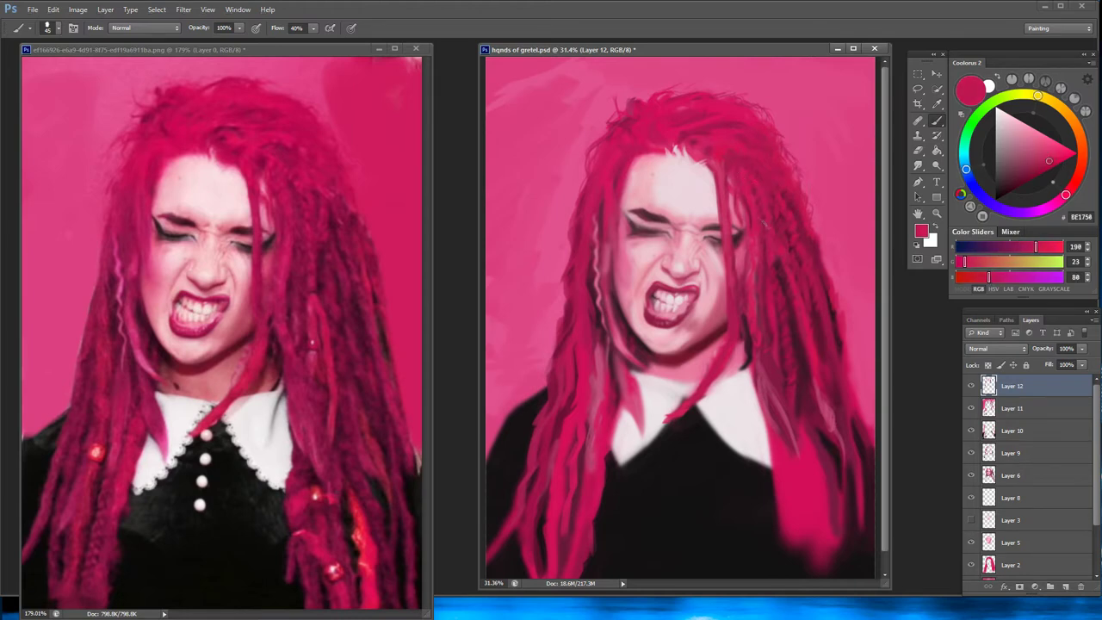
left_click(746, 215, "alt")
left_click(728, 332, "alt")
left_click_drag(732, 329, 694, 354)
left_click(702, 353, "alt")
left_click(670, 364, "alt")
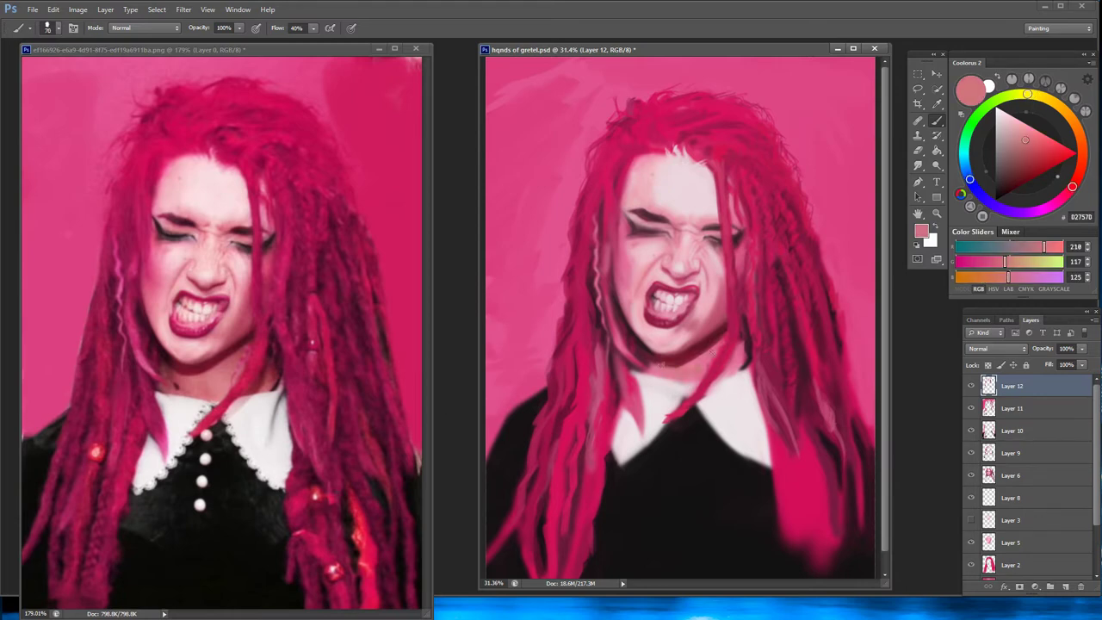
Paint near-white lace strokes along both collar edges, then undo them
left_click(680, 383, "alt")
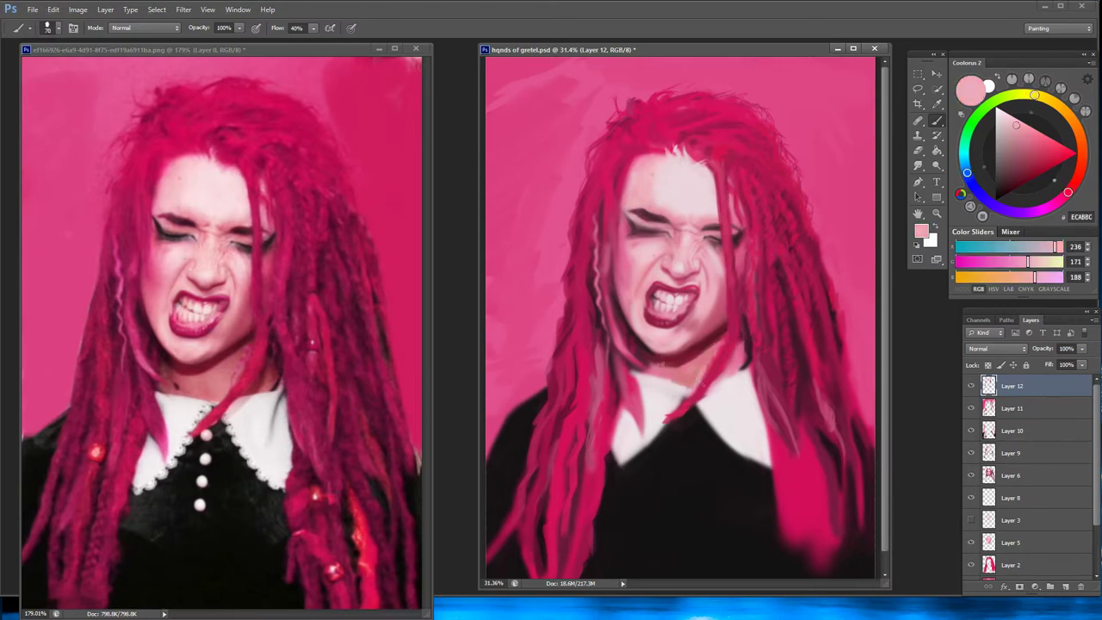
left_click(699, 376, "alt")
left_click(684, 381, "alt")
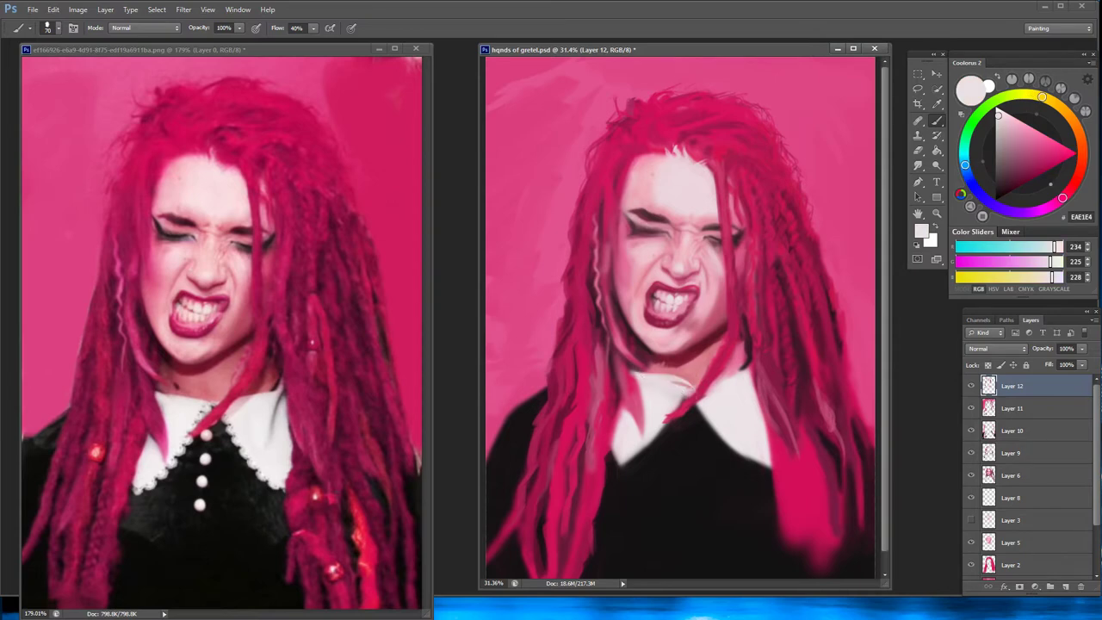
left_click_drag(676, 424, 633, 458)
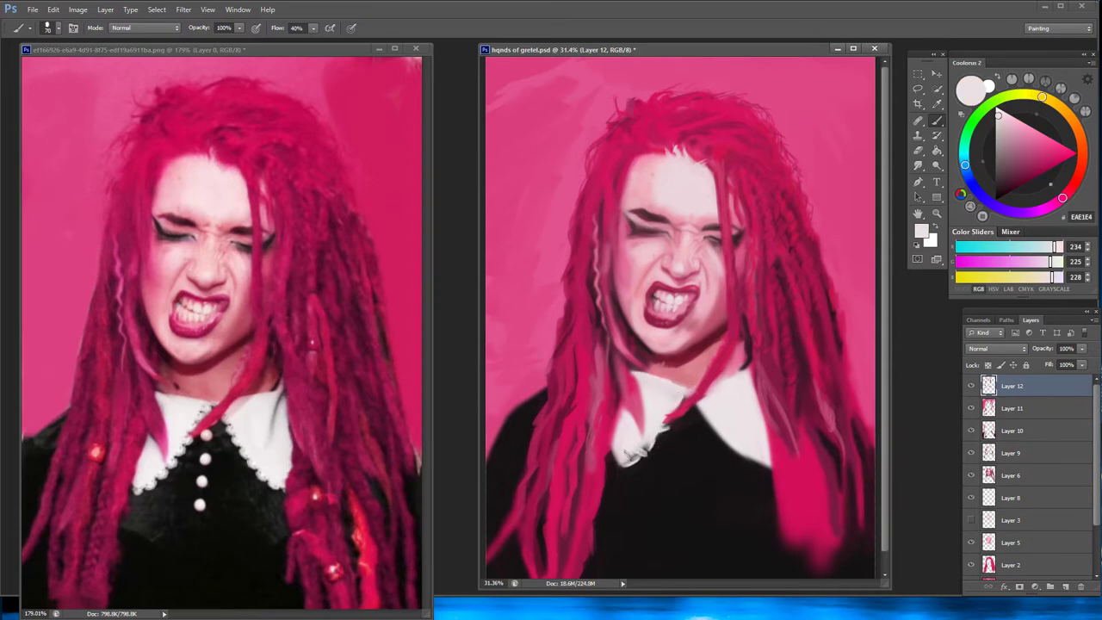
left_click_drag(706, 412, 763, 465)
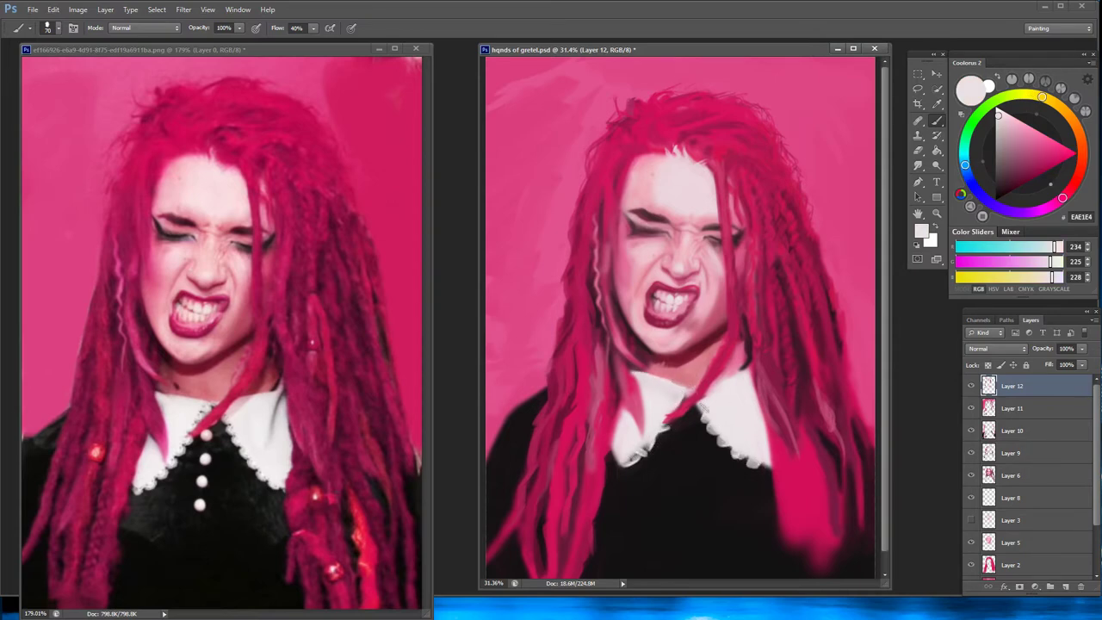
key("ctrl+alt+z")
key("ctrl+alt+z")
key("ctrl+alt+z")
key("ctrl+alt+z")
key("ctrl+alt+z")
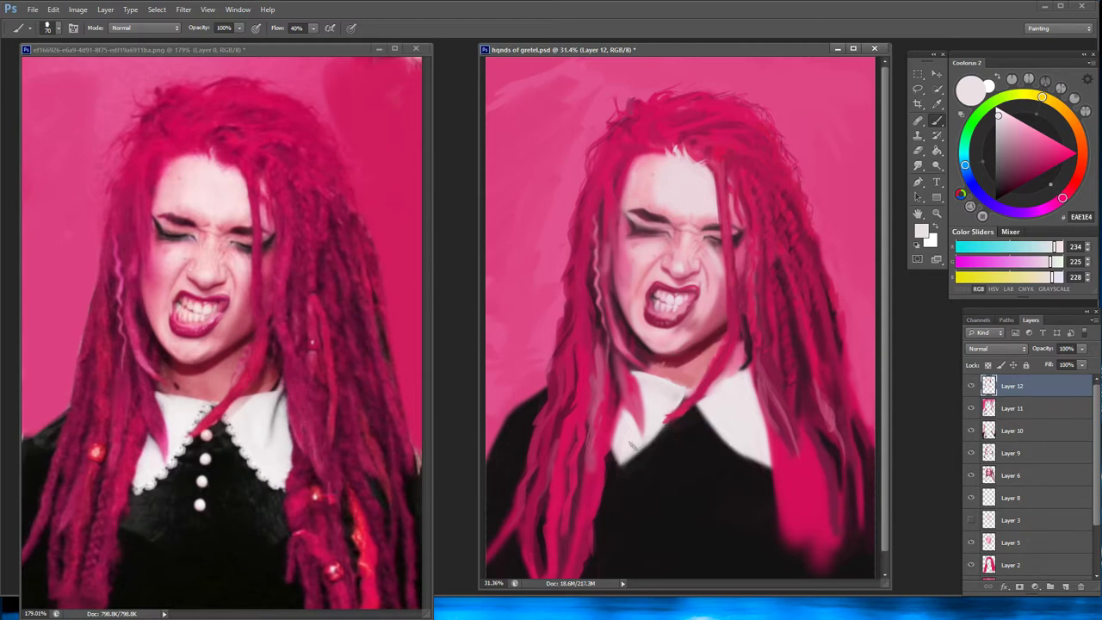
Add a small near-black stroke along the inner collar edge
left_click(671, 438, "alt")
left_click_drag(677, 419, 663, 431)
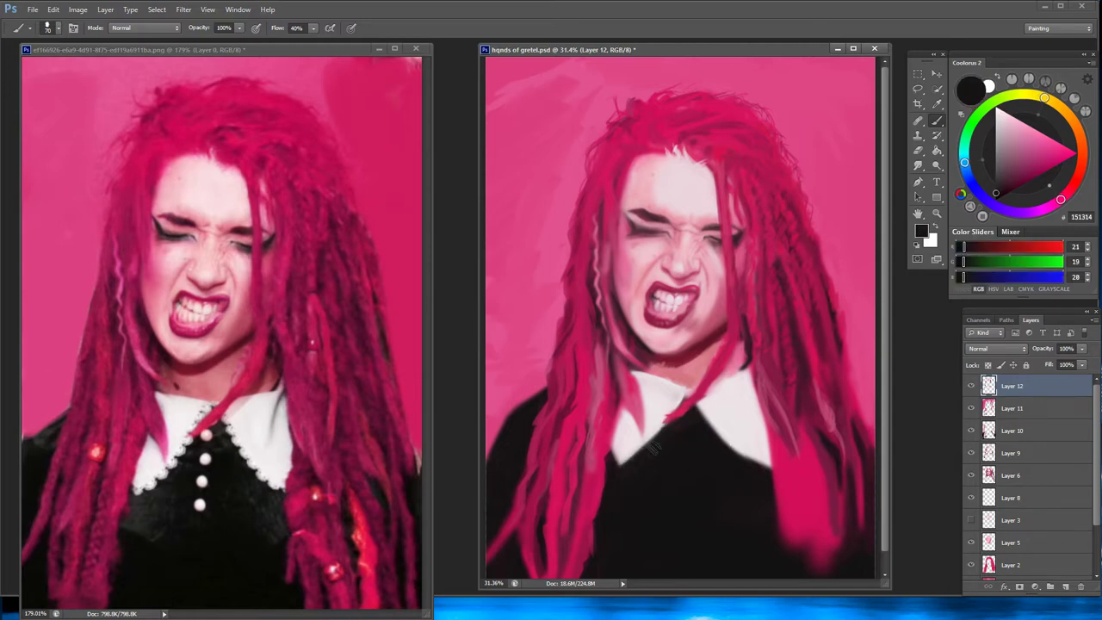
left_click(722, 432, "alt")
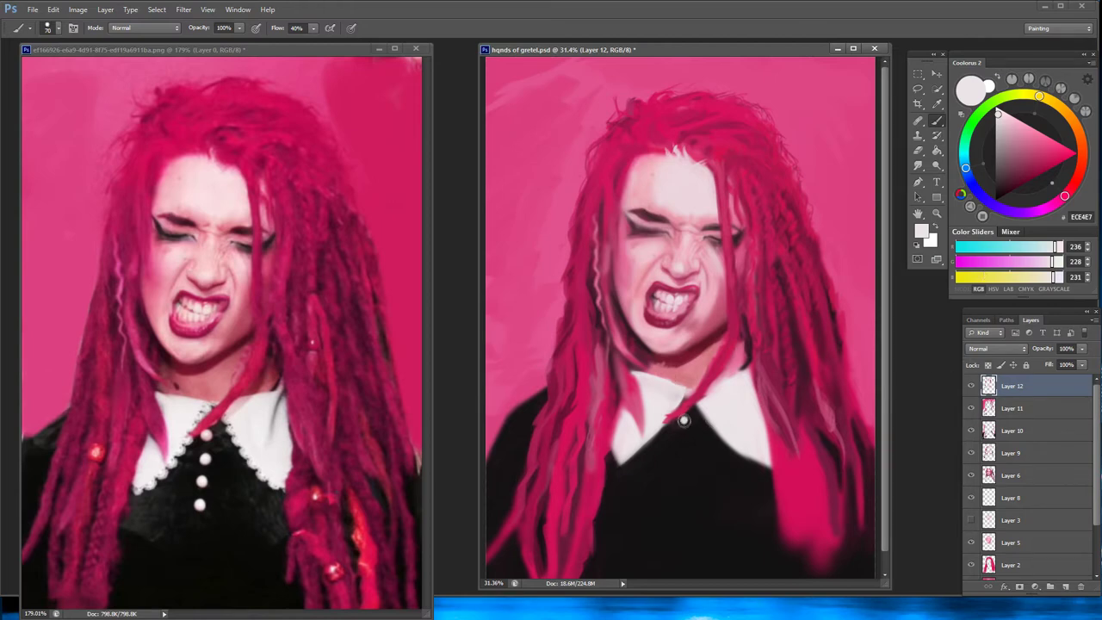
Dab four near-white buttons down the dress front and round off the lowest one
left_click(684, 421, "alt")
left_click(681, 441)
left_click(686, 441, "alt")
left_click(680, 444)
left_click(677, 469)
left_click(673, 489)
left_click(693, 412, "alt")
left_click(677, 470)
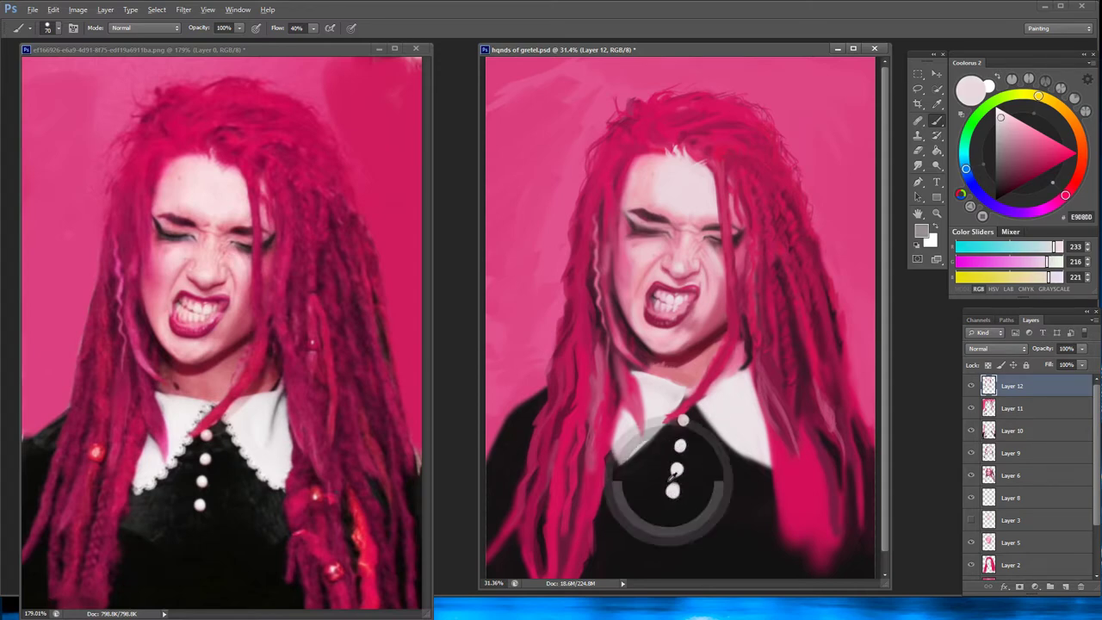
mouse_move(670, 481)
left_mouse_down()
mouse_move(682, 492)
mouse_move(688, 475)
left_mouse_up()
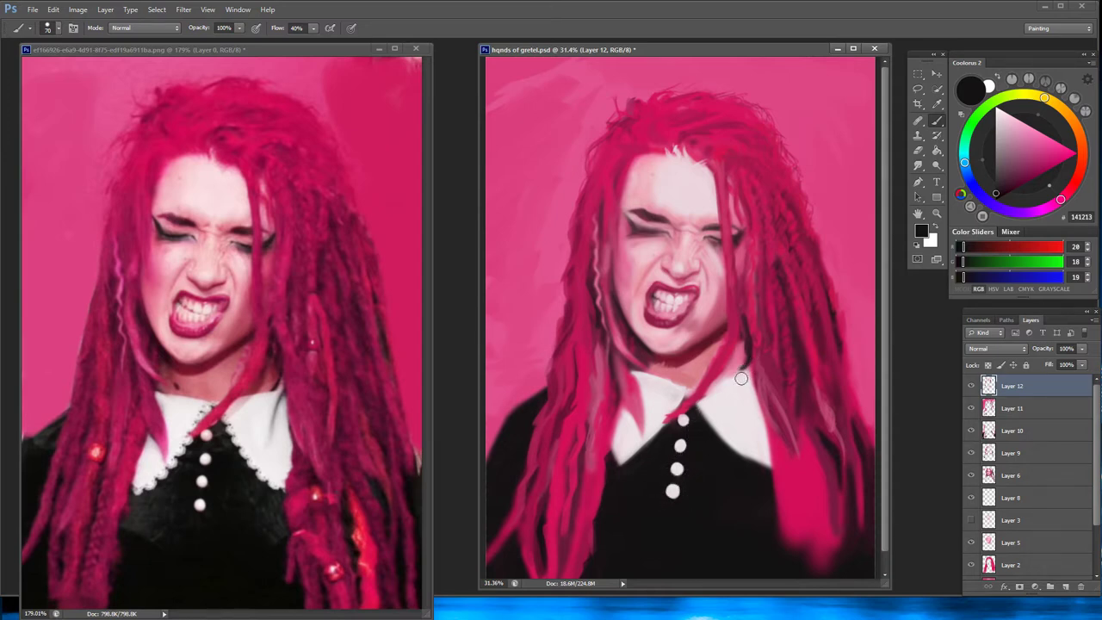
left_click(681, 340, "alt")
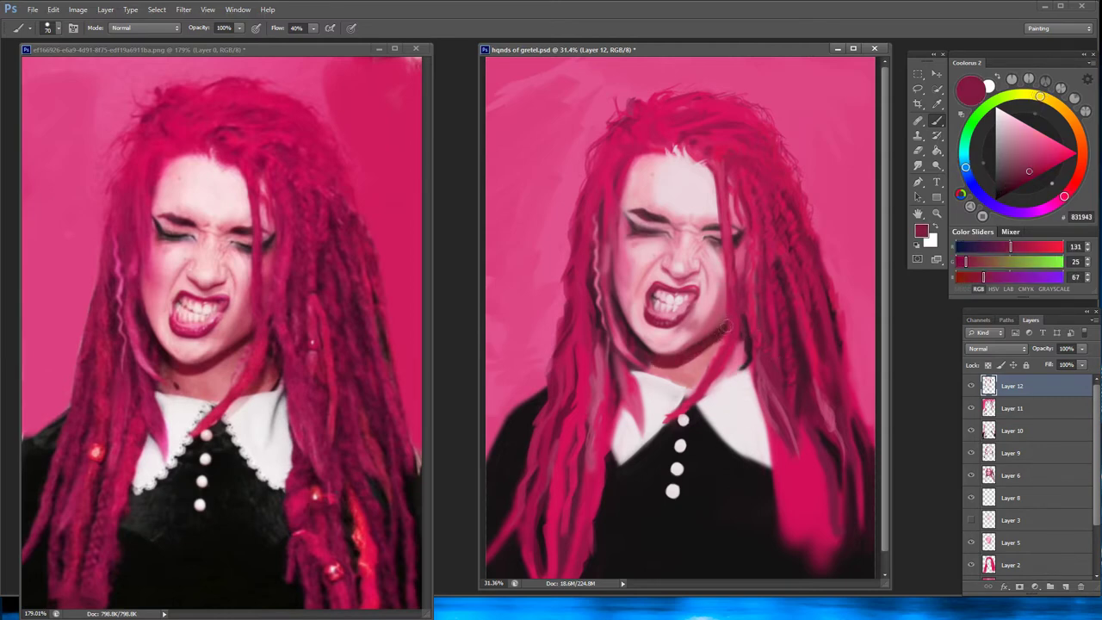
left_click(640, 335, "alt")
Darken the lash line and eyeliner over the right-hand eye with near-black
left_click(642, 327, "alt")
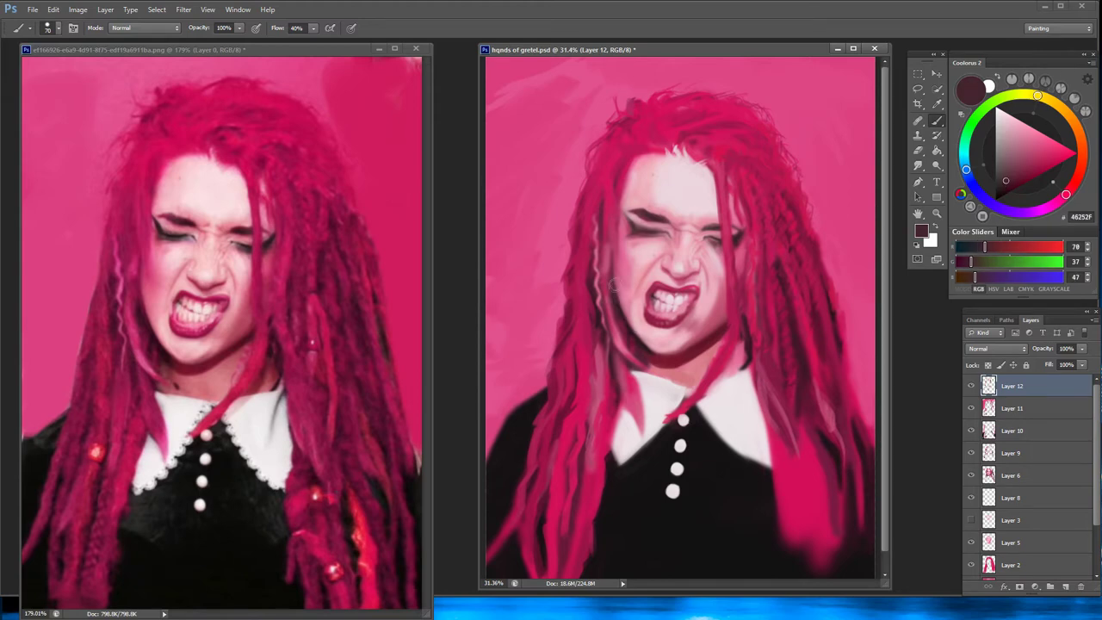
left_click(613, 287, "alt")
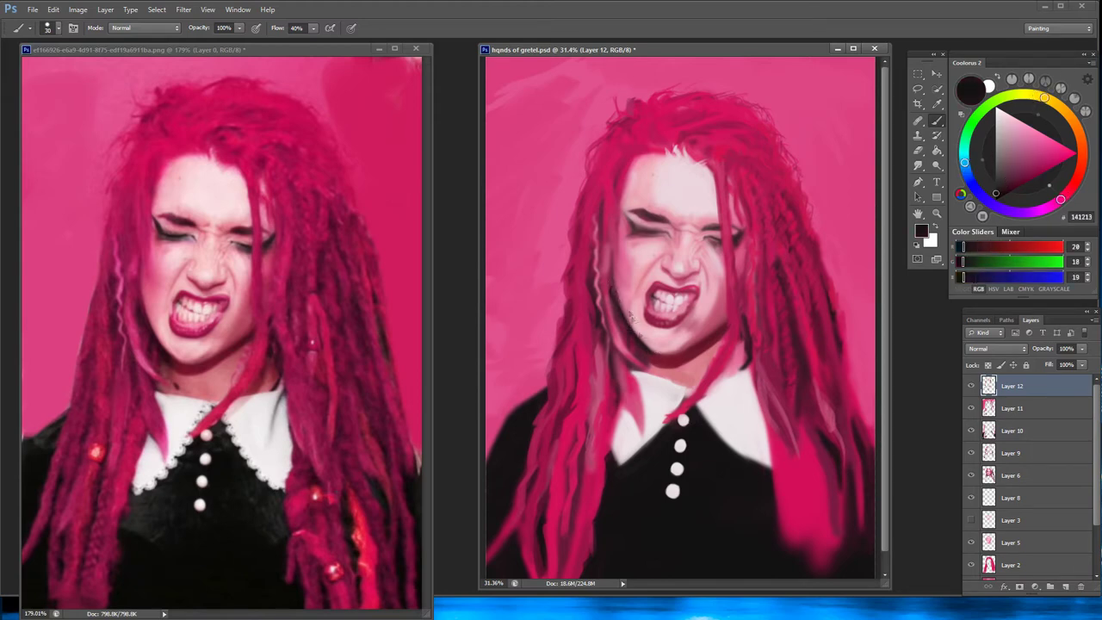
left_click_drag(634, 231, 665, 232)
left_click_drag(635, 225, 650, 231)
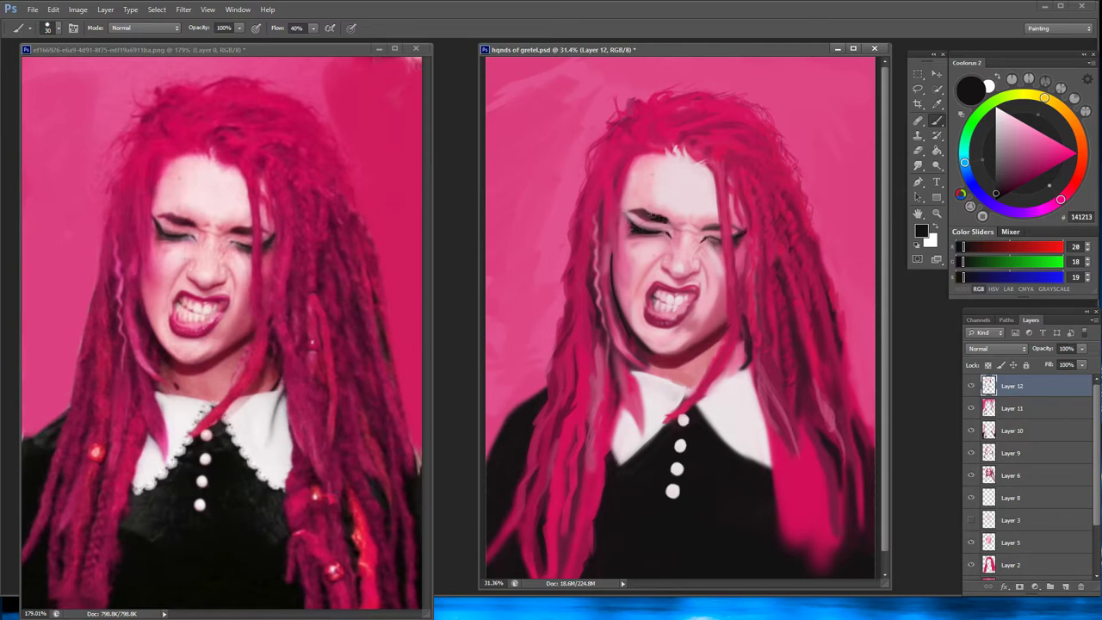
left_click(741, 245, "alt")
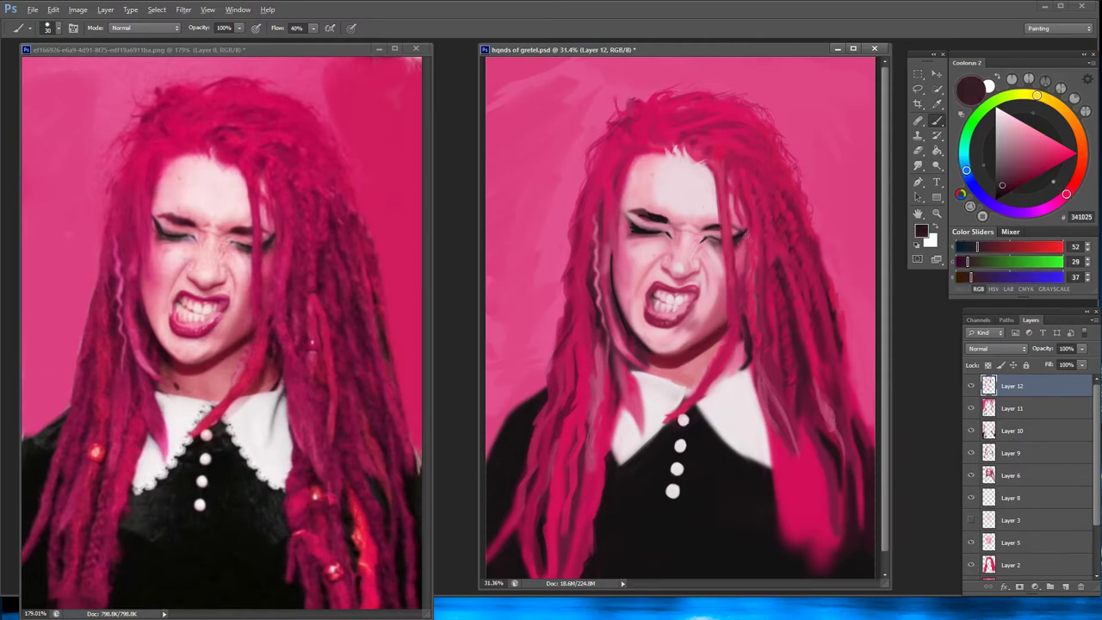
left_click(747, 235, "alt")
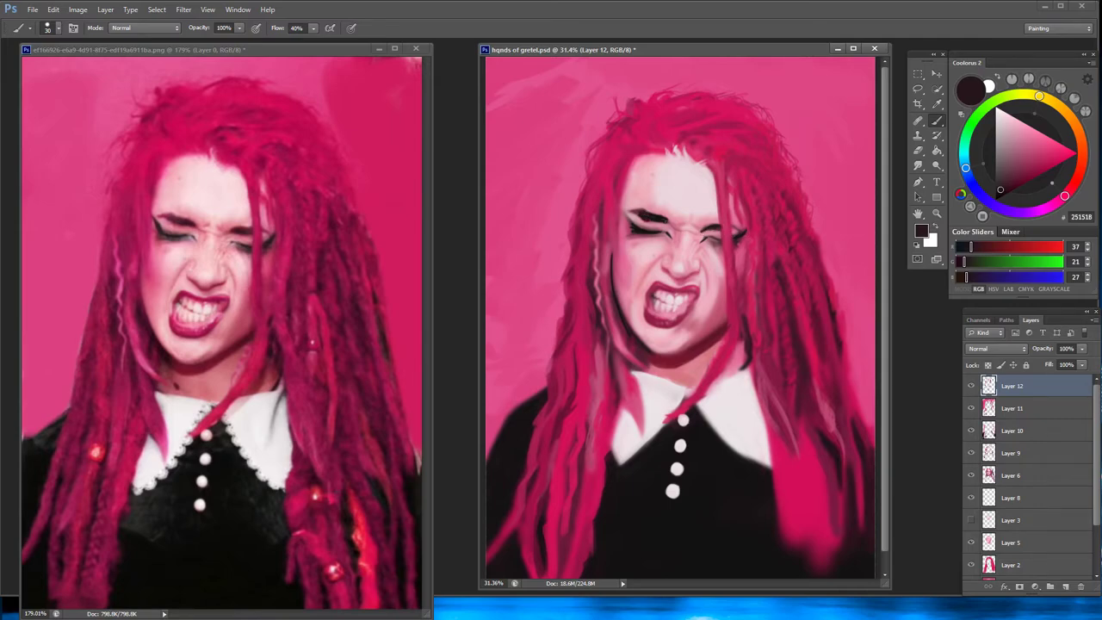
Flip the painting and reference photo horizontally to check proportions, then flip back
key("ctrl+shift+h")
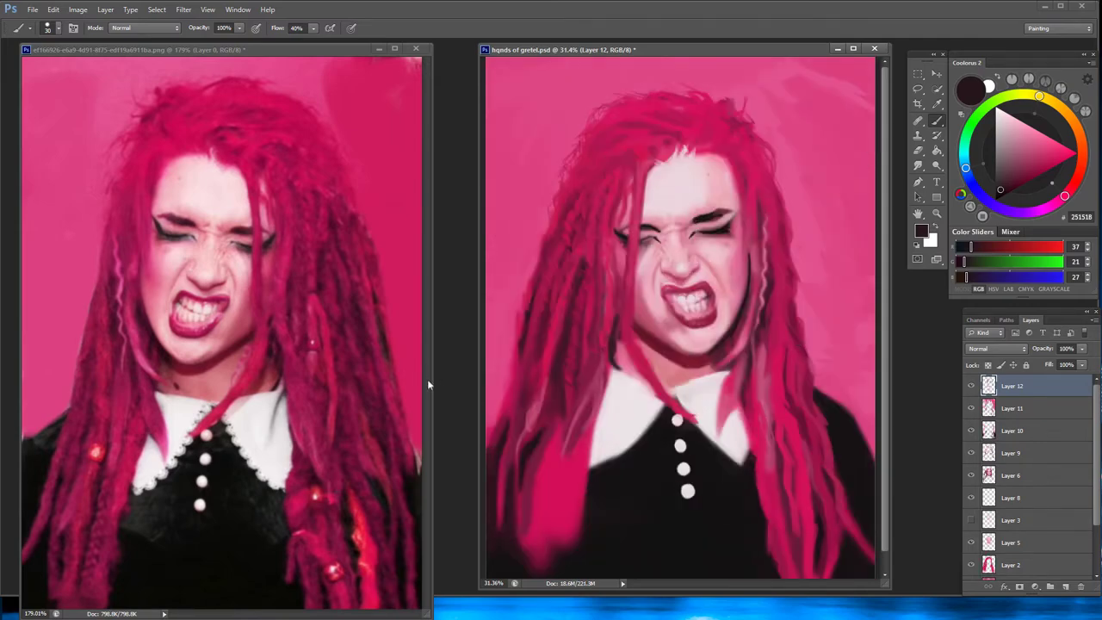
left_click(427, 379)
key("ctrl+shift+h")
key("ctrl+shift+h")
key("ctrl+Tab")
key("ctrl+shift+h")
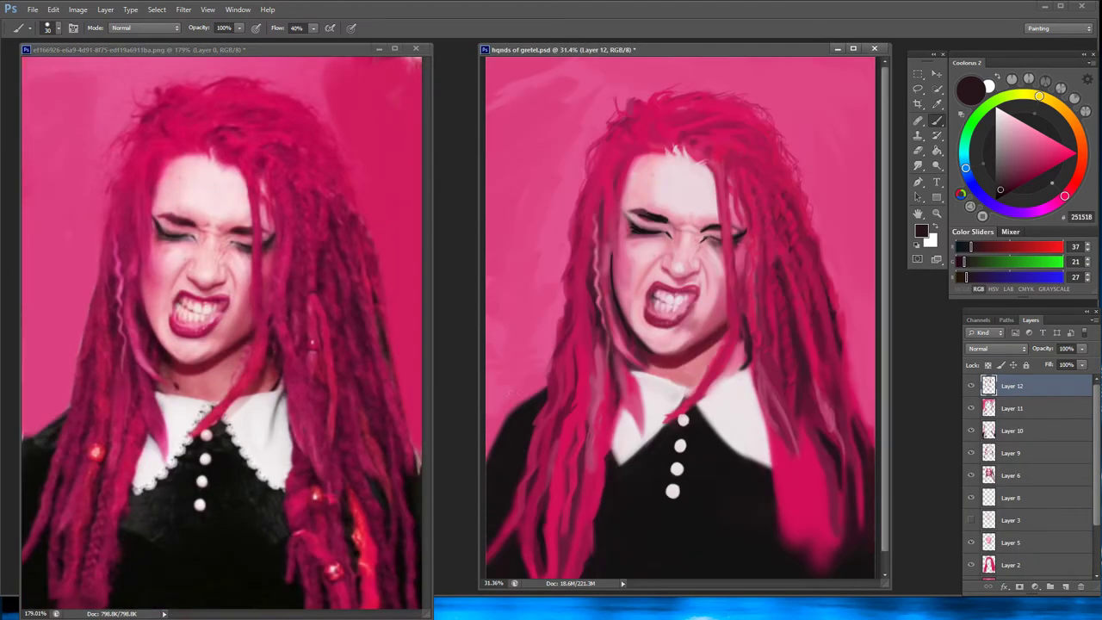
Paint broad deep pink strokes into the lower-right hair with a larger brush
left_click(752, 483, "alt")
key("bracketright")
key("bracketright")
key("bracketright")
left_click_drag(777, 452, 788, 498)
Sample dark hair tones and paint dark strands into the lower-right dreadlocks
left_click(807, 469, "alt")
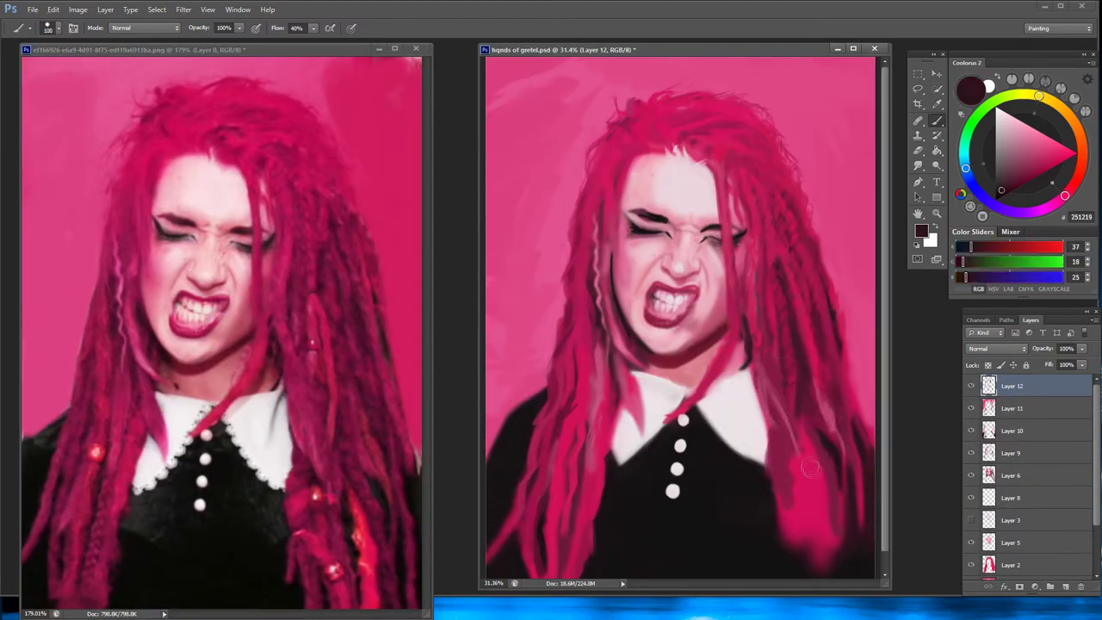
left_click_drag(809, 454, 814, 577)
left_click(802, 489, "alt")
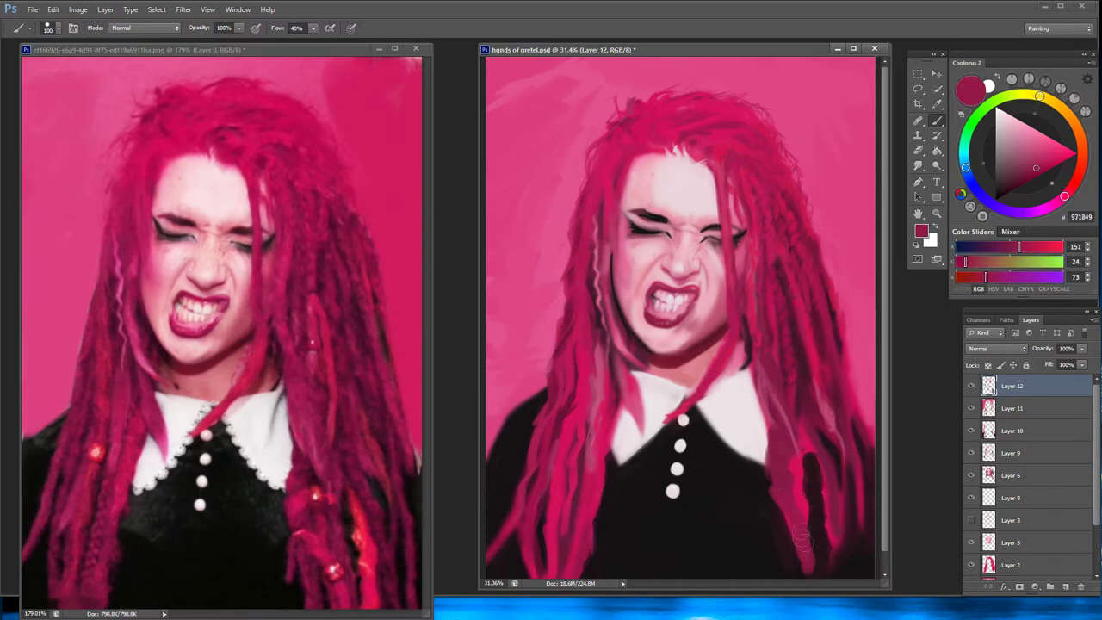
mouse_move(801, 517)
left_mouse_down()
mouse_move(802, 488)
mouse_move(839, 579)
left_mouse_up()
Pick a brighter red and, with a smaller brush, add a red highlight to the left hair
left_click(824, 472, "alt")
key("bracketleft")
key("bracketleft")
key("bracketleft")
key("bracketleft")
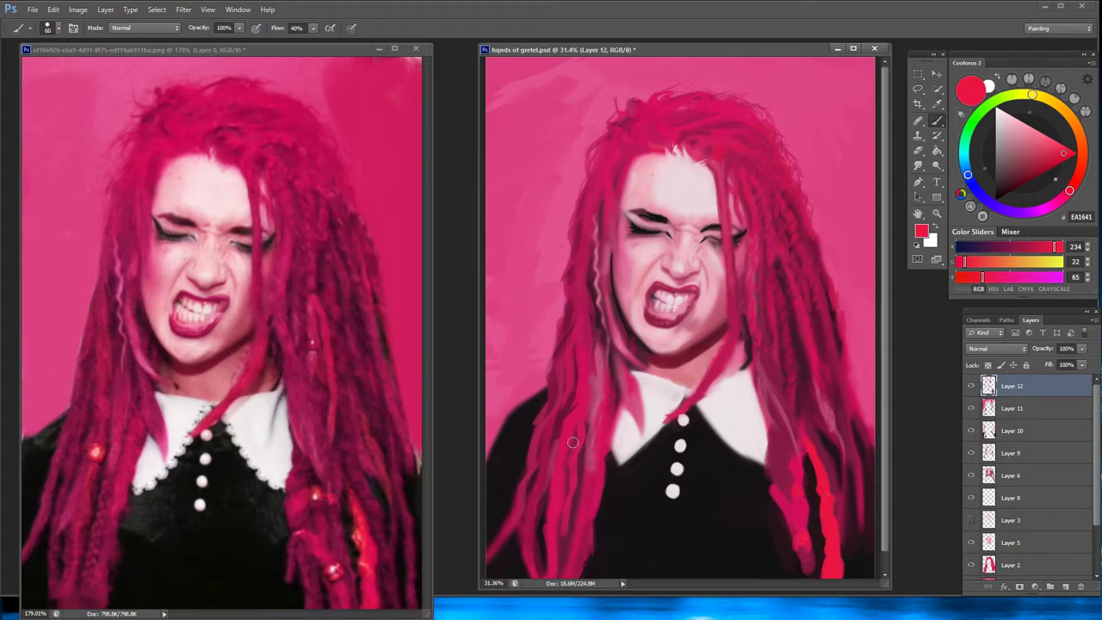
left_click_drag(561, 453, 564, 438)
Sample a range of hair pinks, burgundies and near-black, plus collar white, from the painting
left_click(778, 271, "alt")
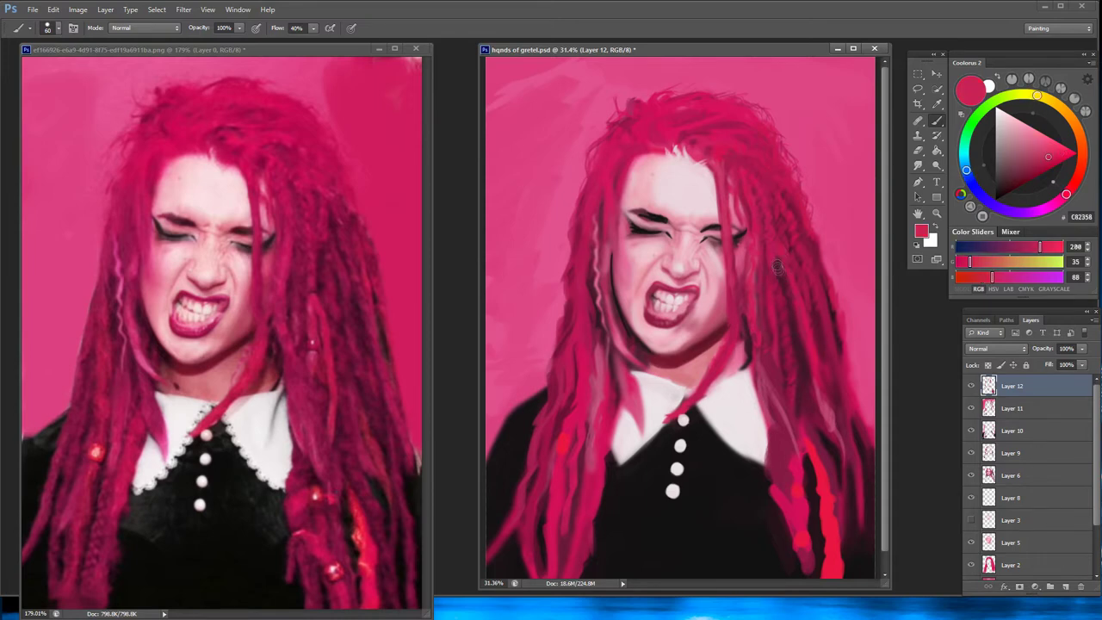
left_click(777, 343, "alt")
left_click(767, 268, "alt")
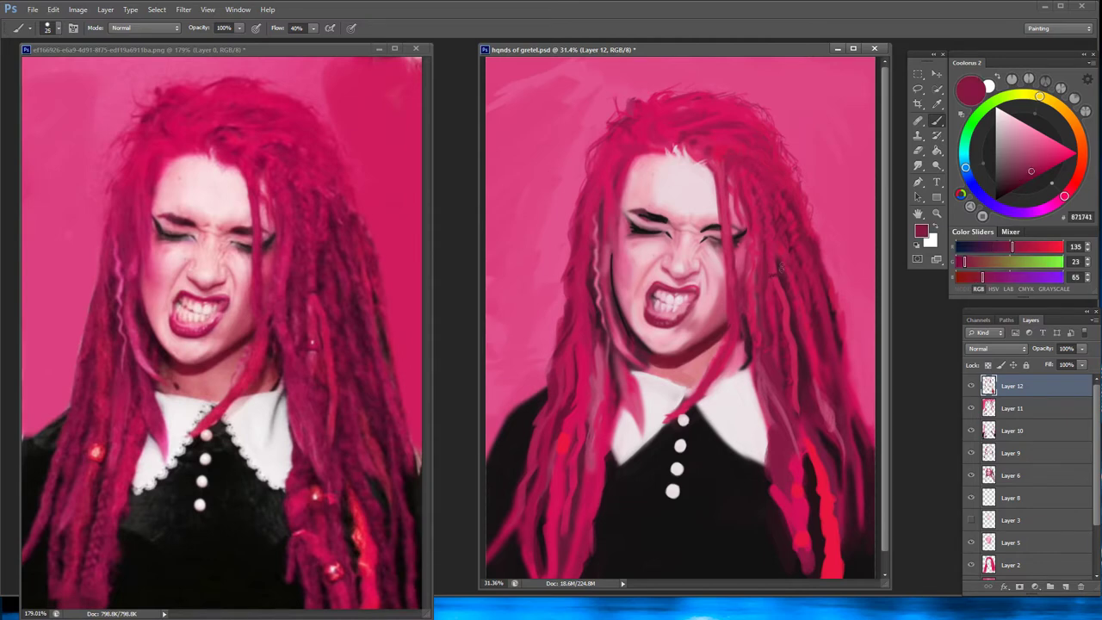
left_click(769, 273, "alt")
left_click(777, 265, "alt")
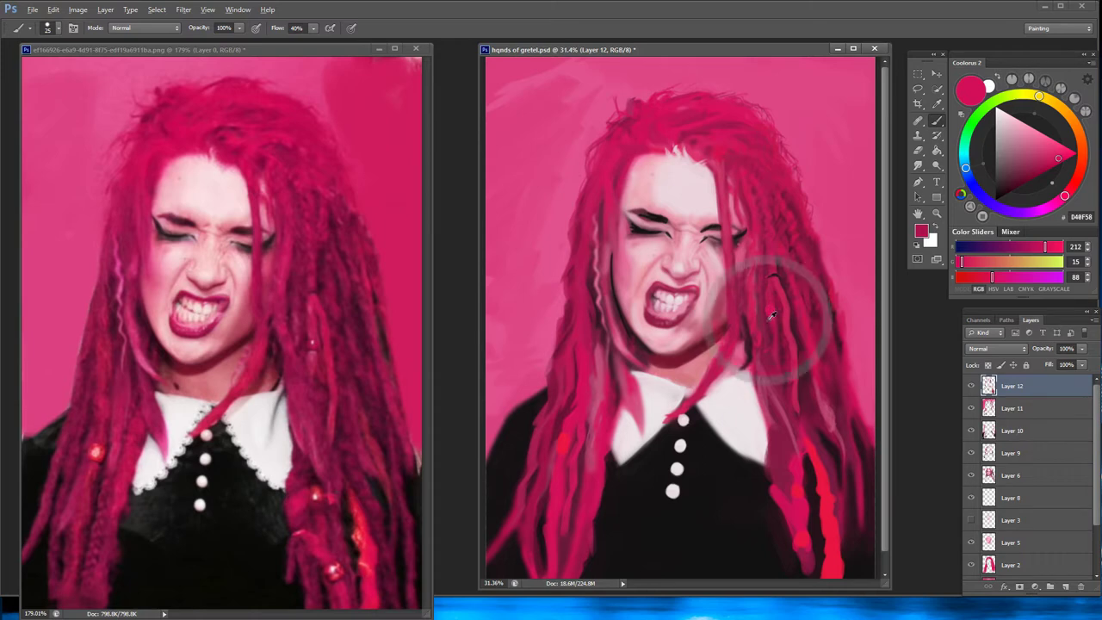
left_click(766, 307, "alt")
left_click(737, 409, "alt")
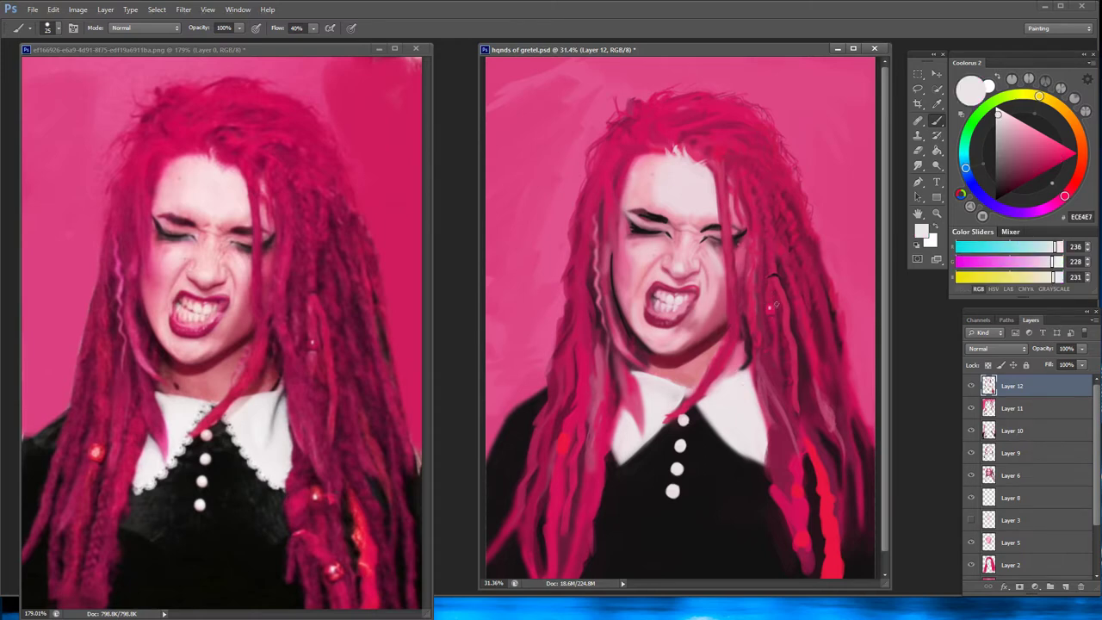
left_click(773, 319, "alt")
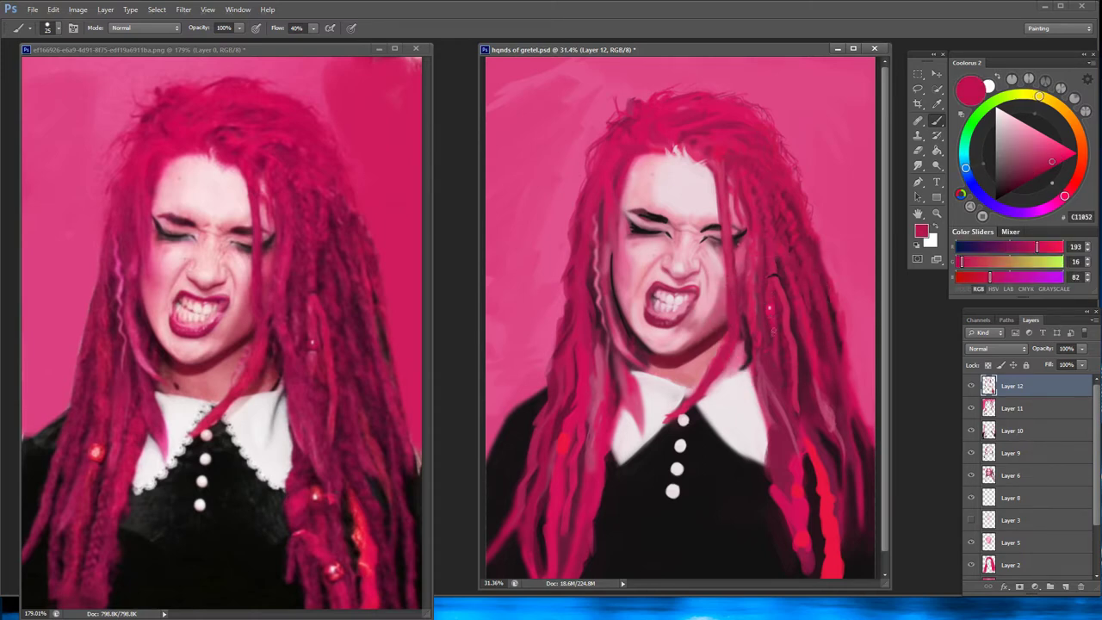
left_click(775, 320, "alt")
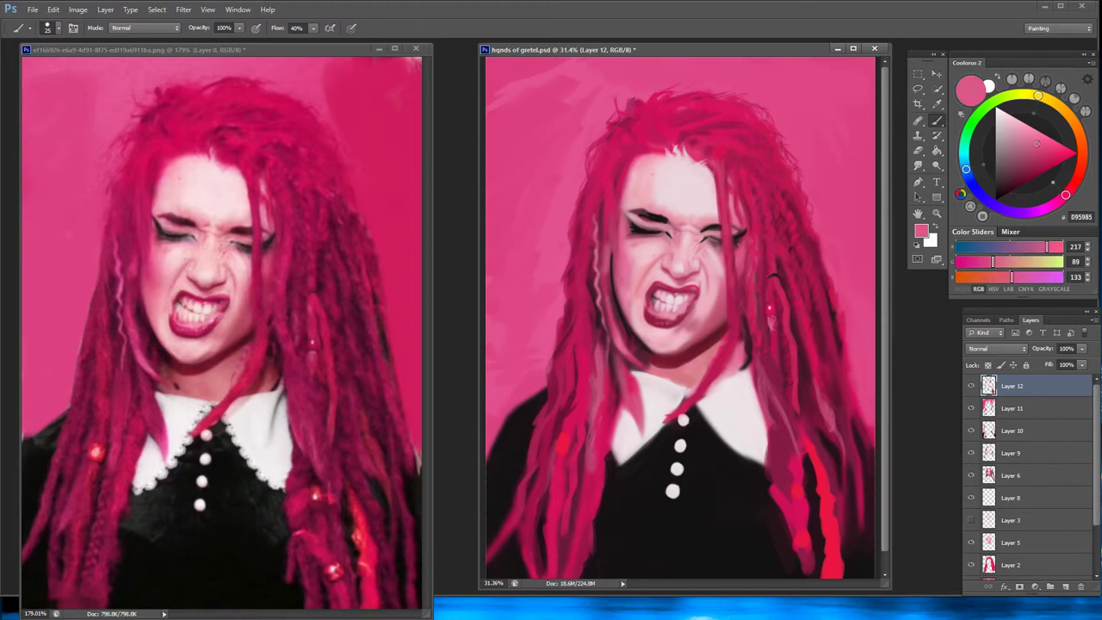
left_click(774, 327, "alt")
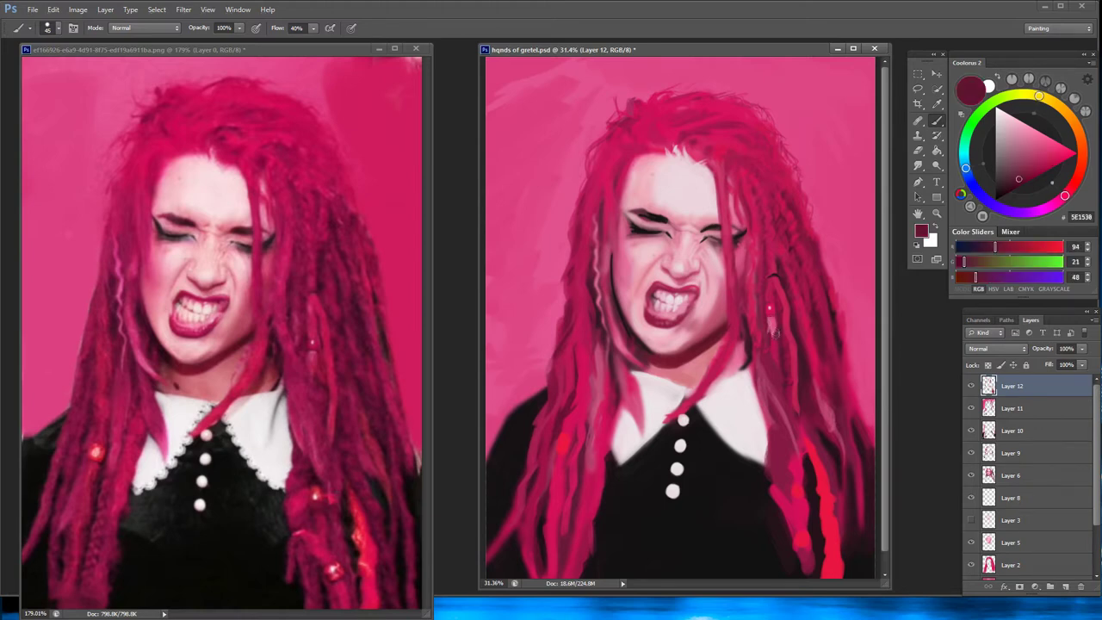
left_click(755, 330, "alt")
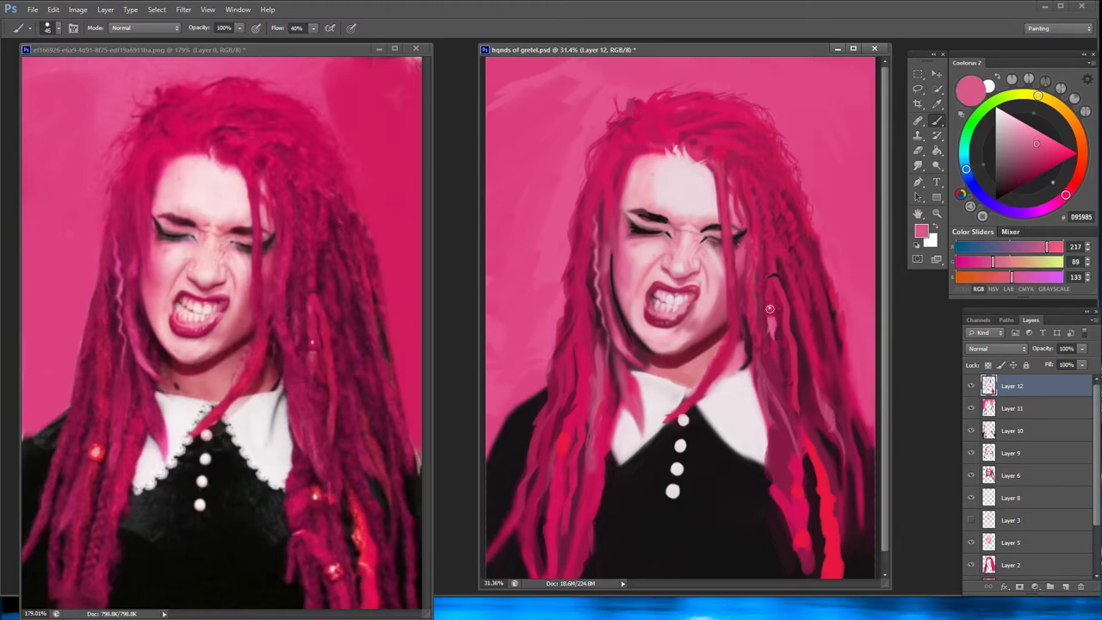
Sample darker reds, maroons and muted reds from the right-hand hair
left_click(764, 306, "alt")
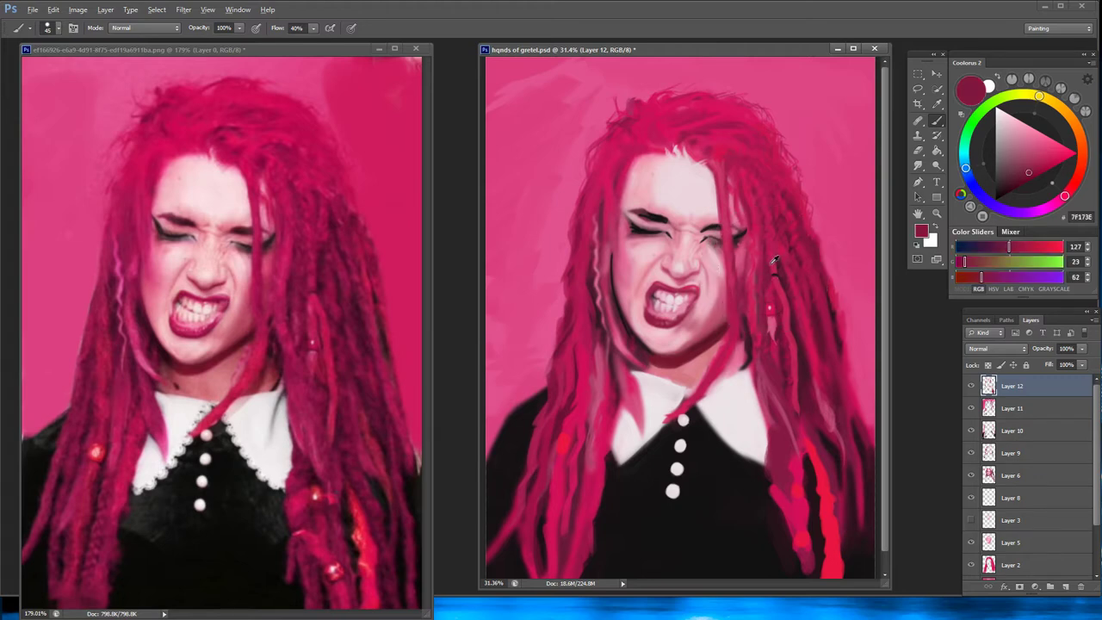
left_click(781, 304, "alt")
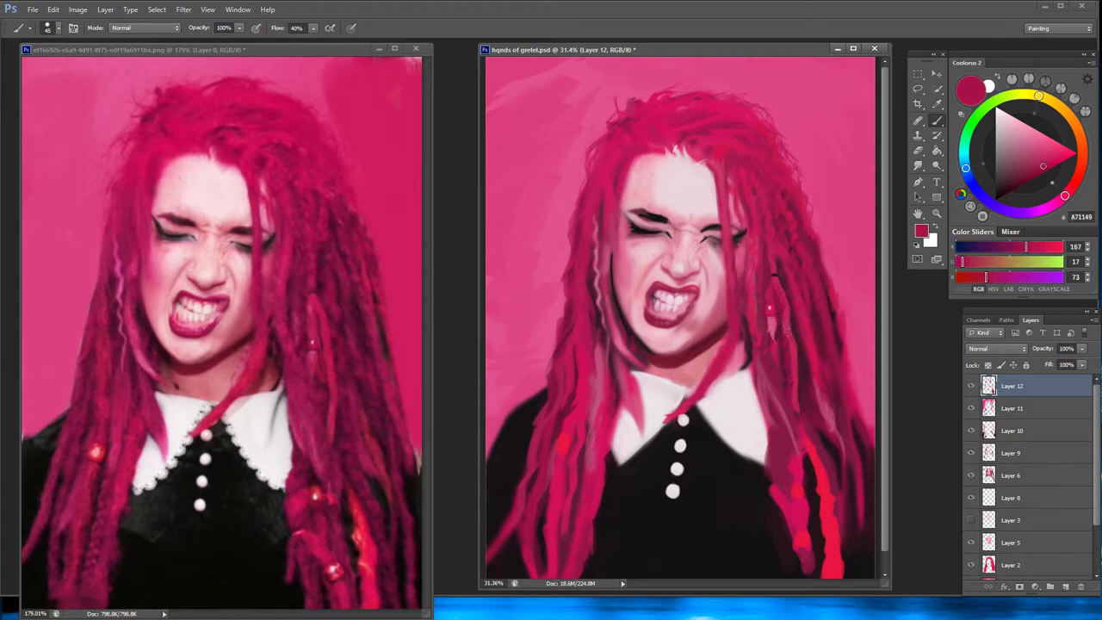
left_click(785, 320, "alt")
left_click(794, 310, "alt")
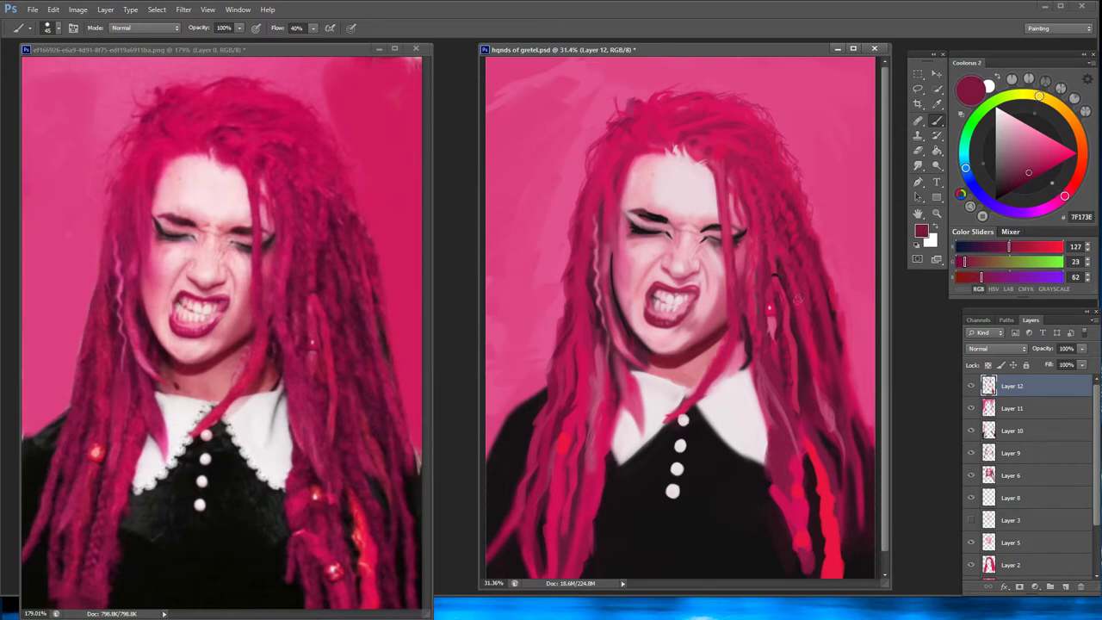
left_click(768, 265, "alt")
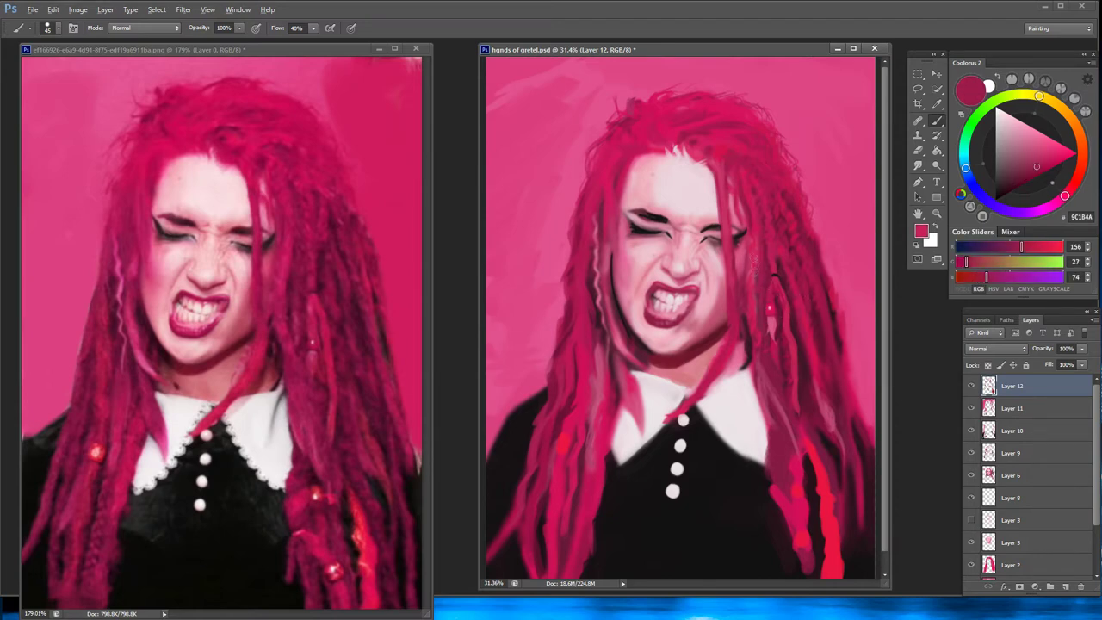
left_click(756, 221, "alt")
left_click(753, 258, "alt")
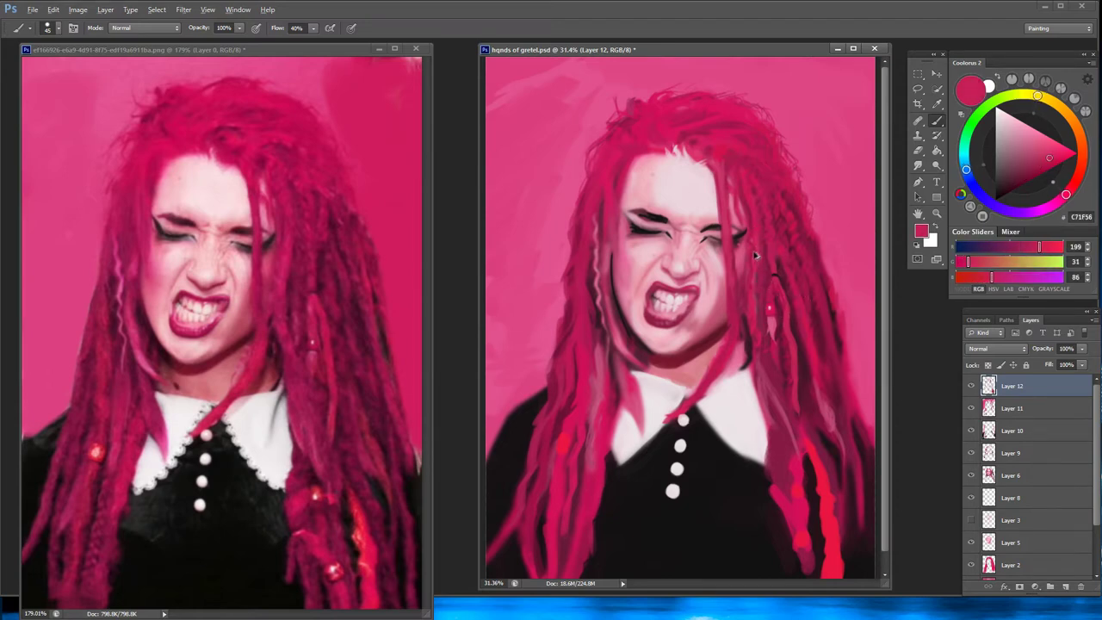
left_click(747, 298, "alt")
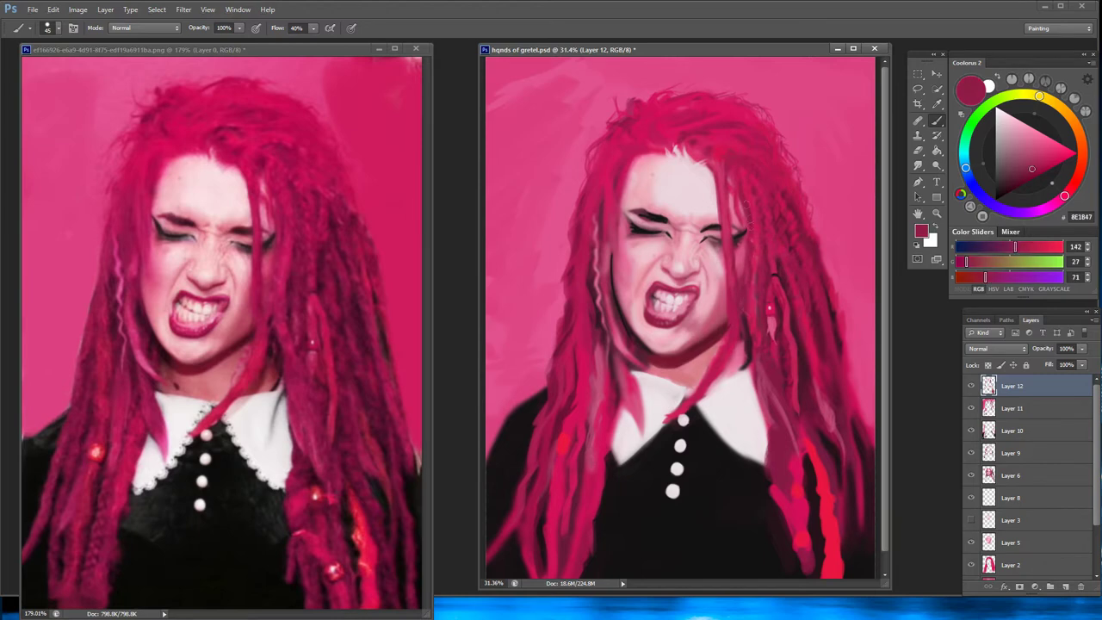
left_click(759, 275, "alt")
left_click(758, 243, "alt")
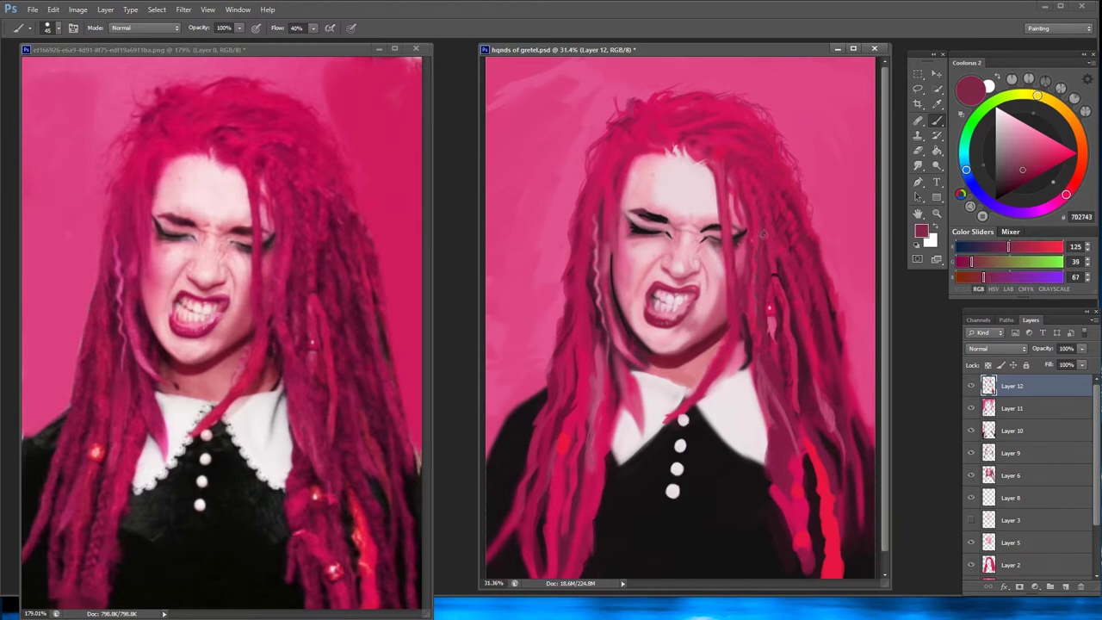
Sample pale and deeper pink skin tones from the face and a deep red-pink from the hair
left_click(743, 196, "alt")
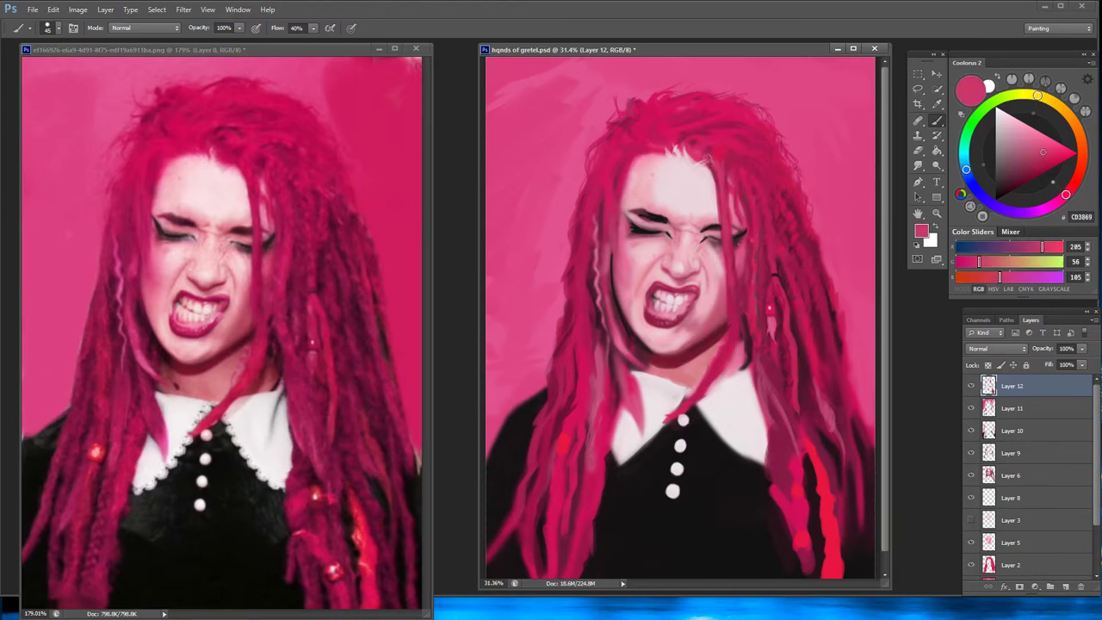
left_click(711, 169, "alt")
left_click(715, 205, "alt")
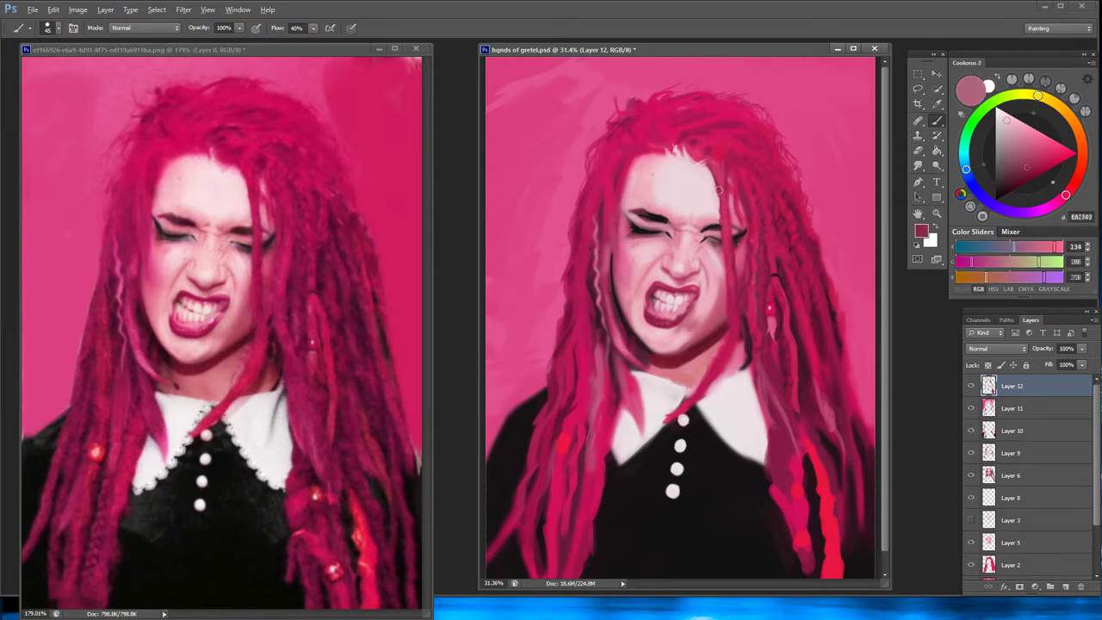
left_click(724, 219, "alt")
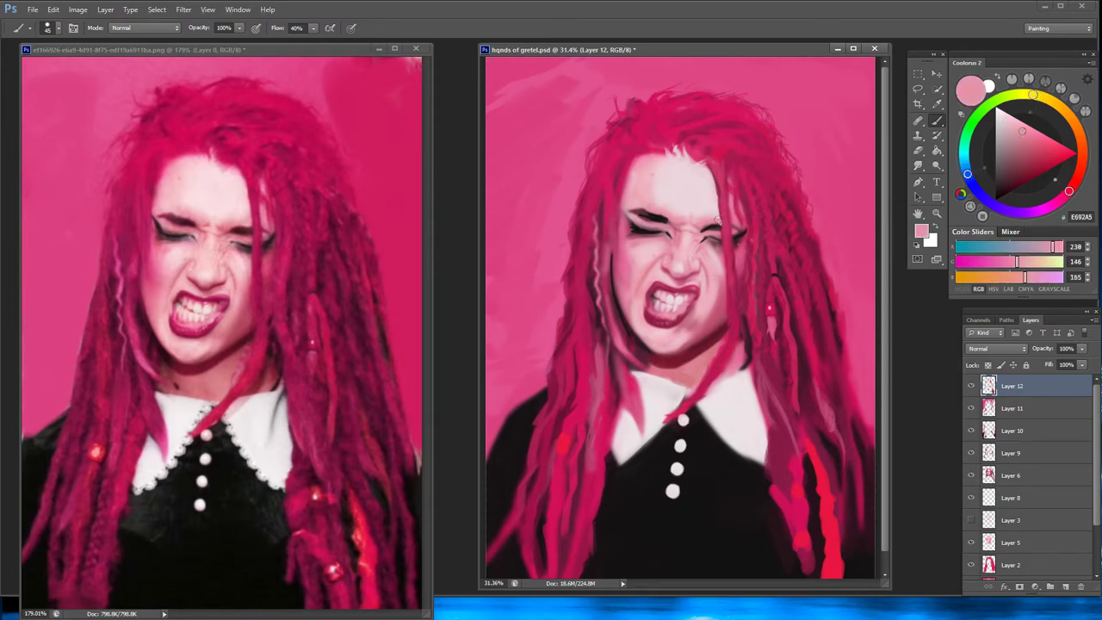
left_click(717, 219, "alt")
left_click(715, 198, "alt")
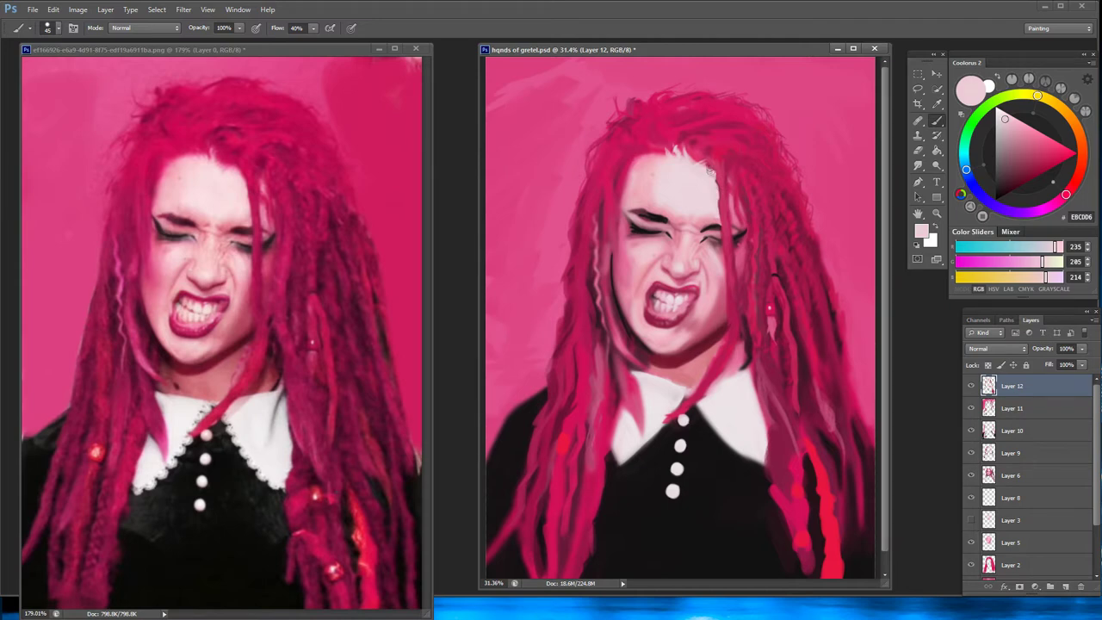
left_click(718, 155, "alt")
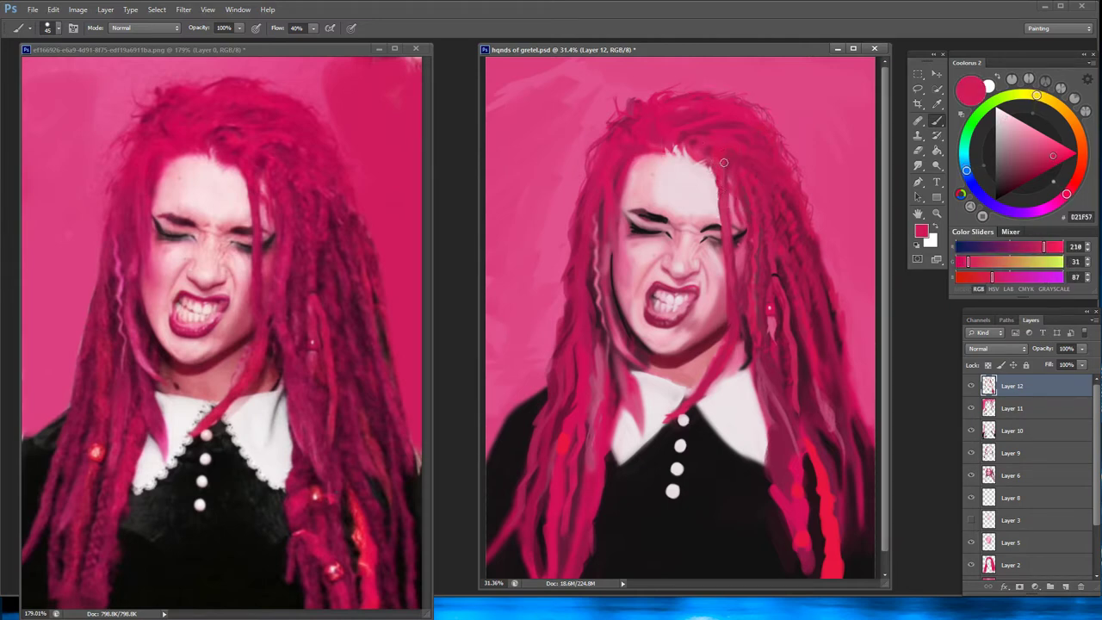
Paint a short dark strand near the face, then sample maroons and mid reds from the upper hair
left_click_drag(723, 162, 734, 172)
left_click(681, 130, "alt")
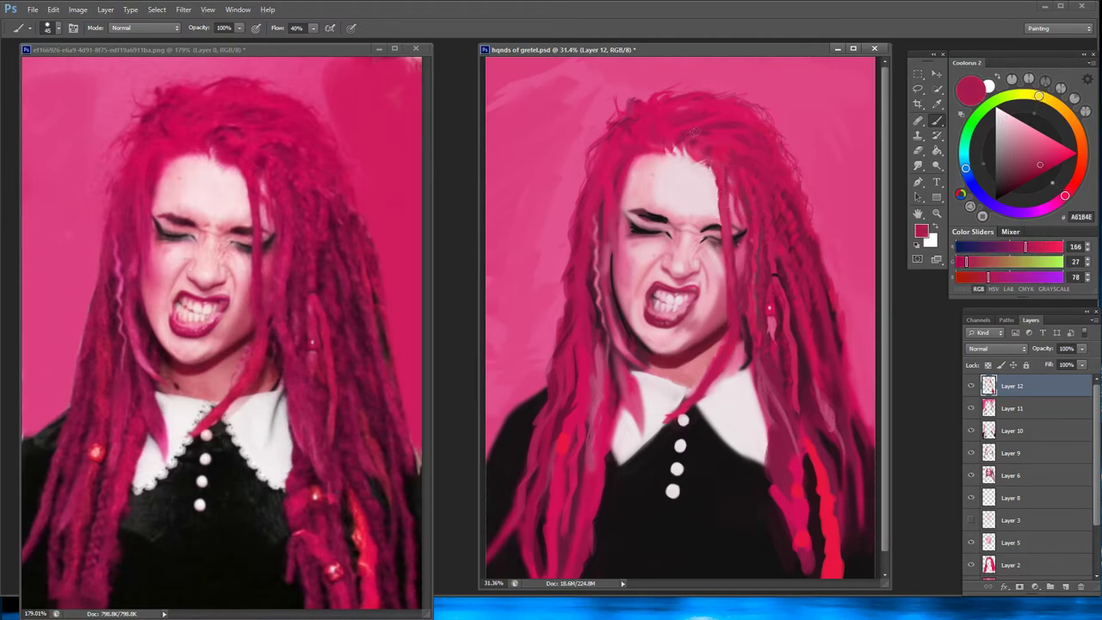
left_click(687, 138, "alt")
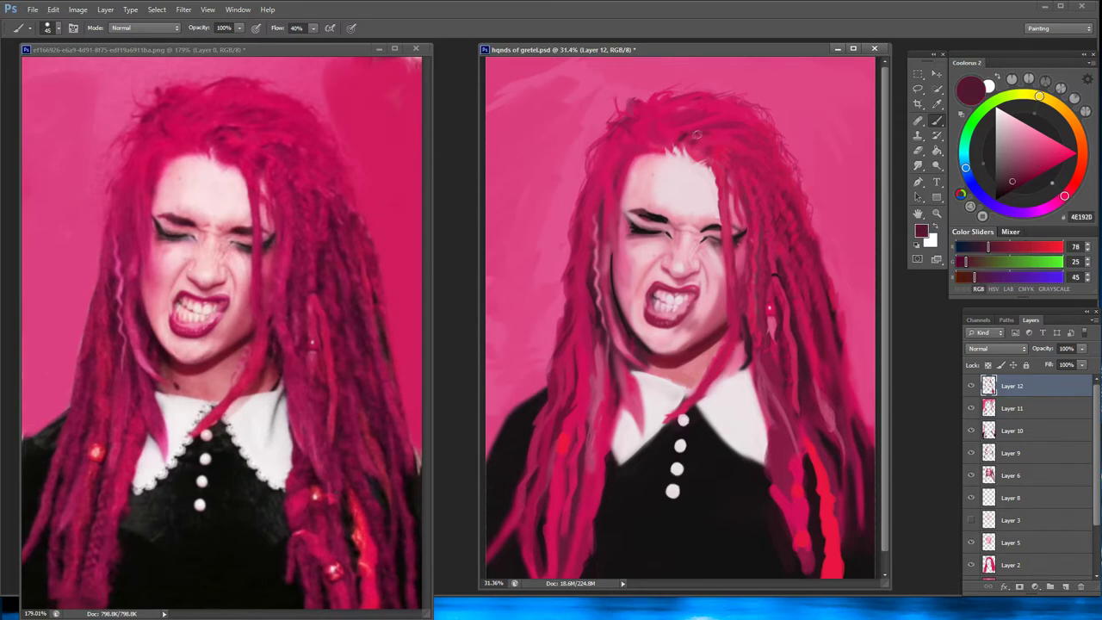
left_click(694, 137, "alt")
left_click(694, 133, "alt")
left_click(691, 135, "alt")
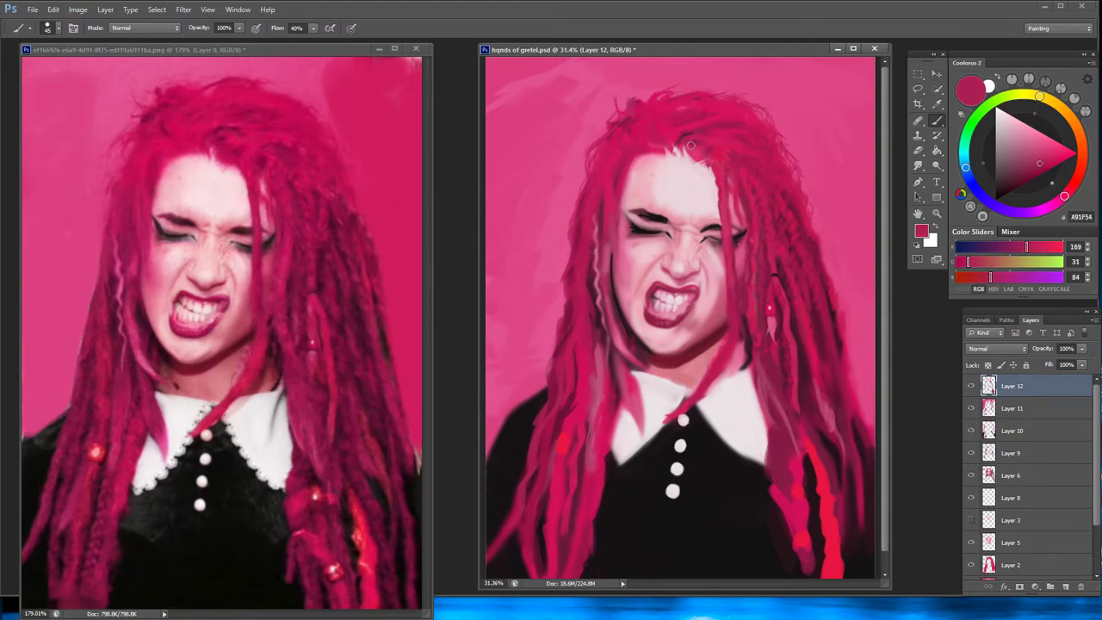
left_click(708, 132, "alt")
left_click(738, 177, "alt")
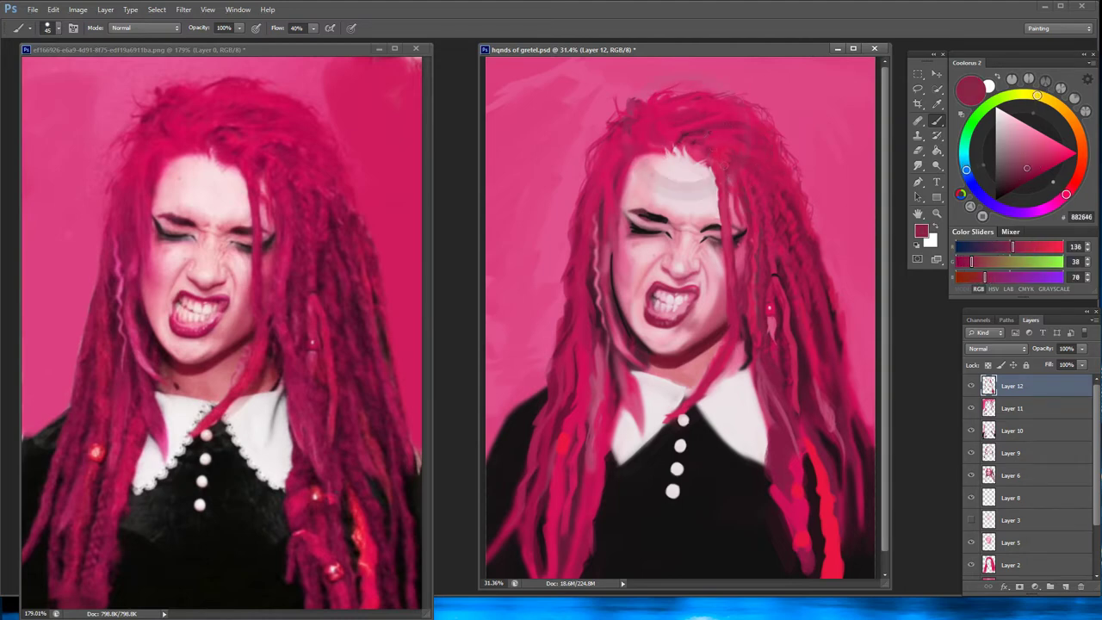
left_click(737, 184, "alt")
left_click(752, 199, "alt")
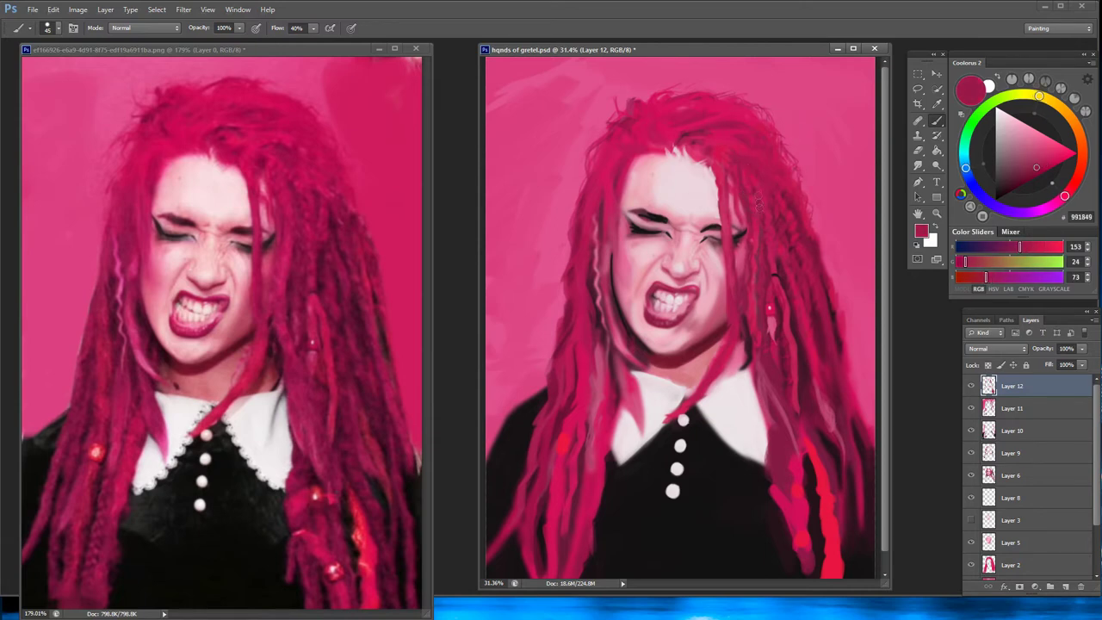
left_click(759, 229, "alt")
Sample crimsons, near-black and vivid red-pinks from the hair left of the face
left_click_drag(577, 211, 615, 293)
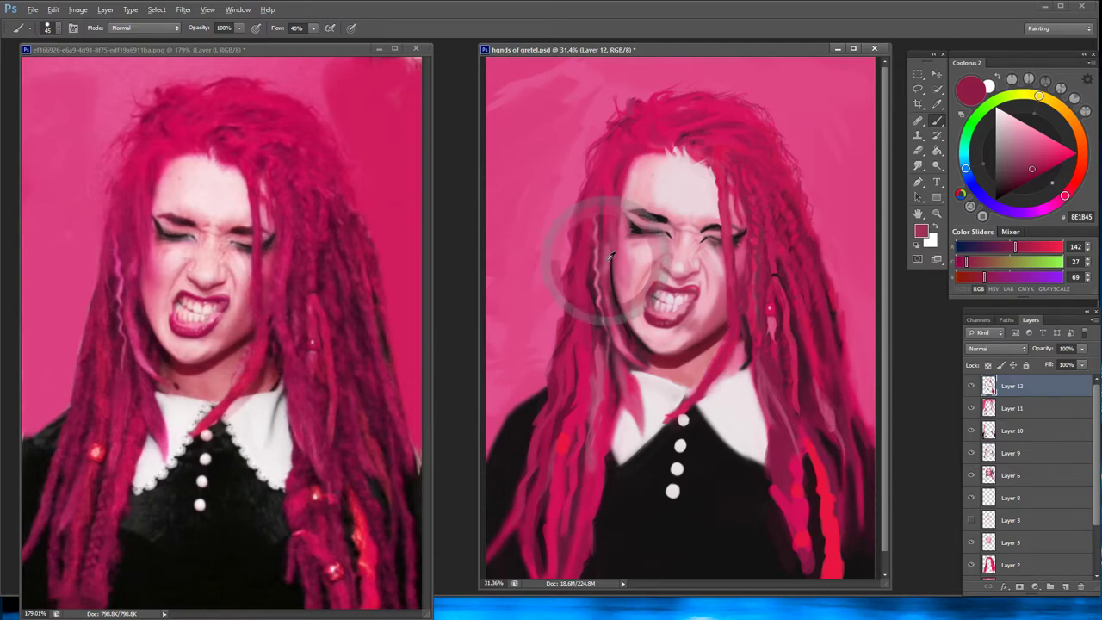
left_click(617, 303, "alt")
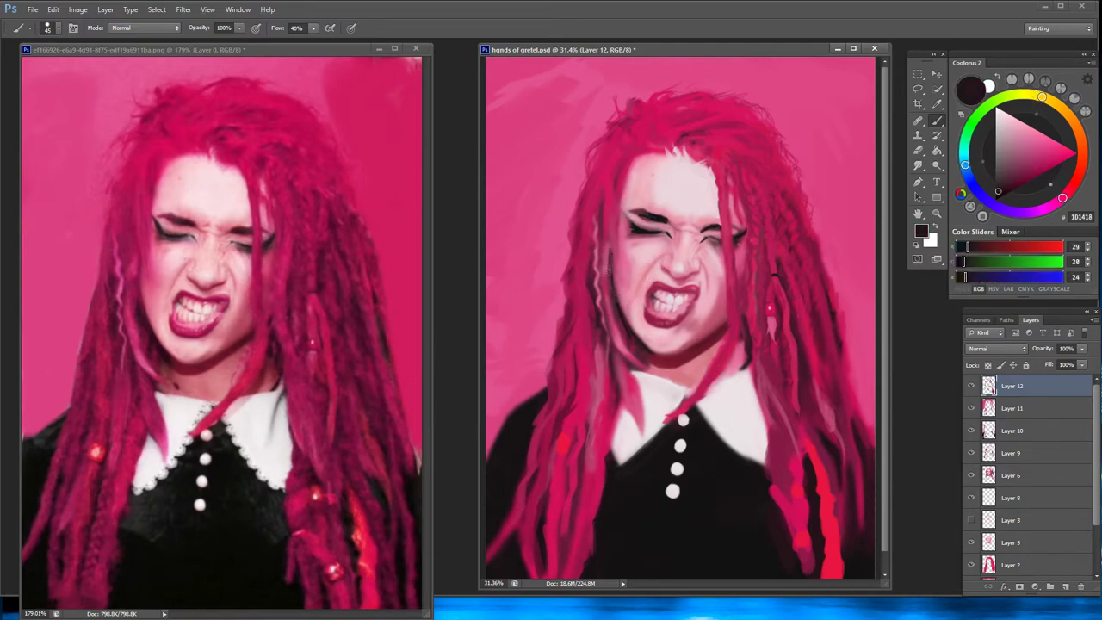
left_click(615, 182, "alt")
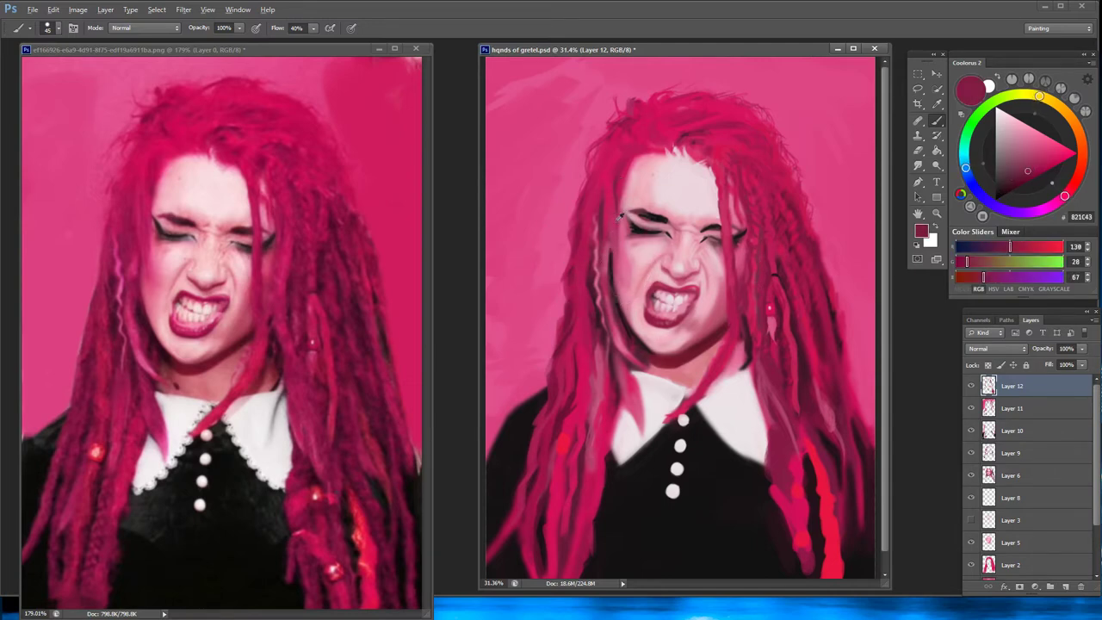
left_click_drag(619, 215, 602, 193)
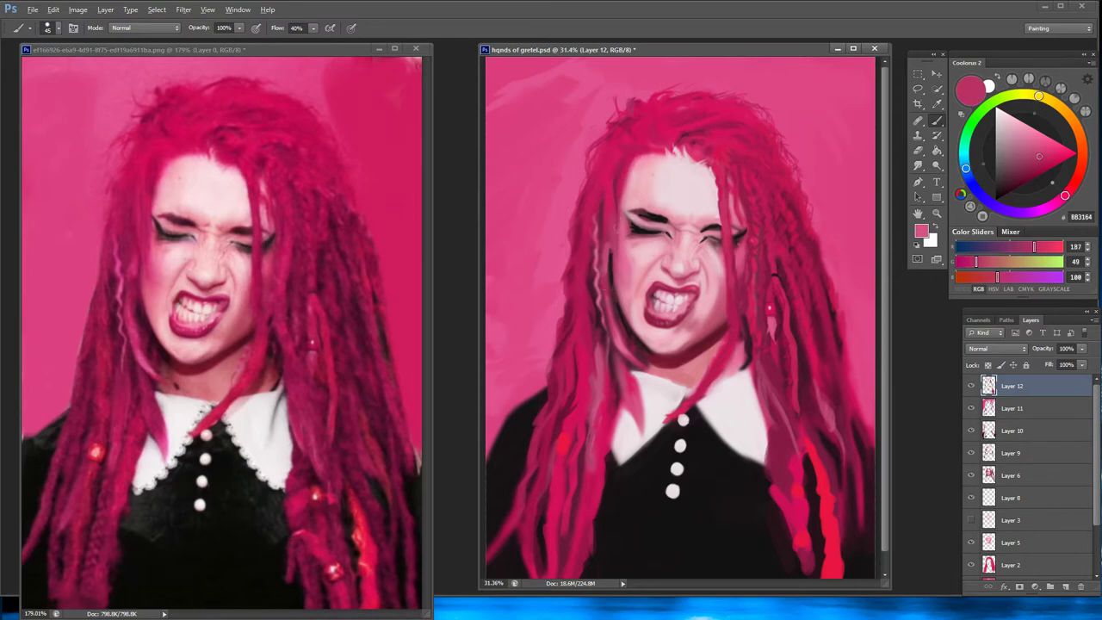
left_click(603, 191, "alt")
left_click(605, 186, "alt")
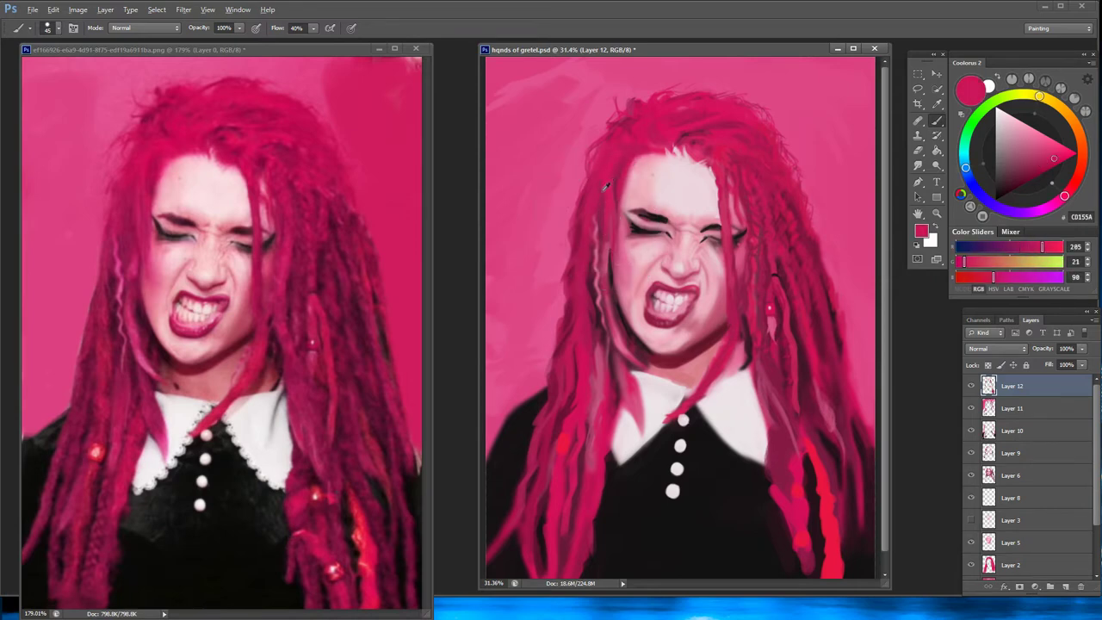
left_click(606, 187, "alt")
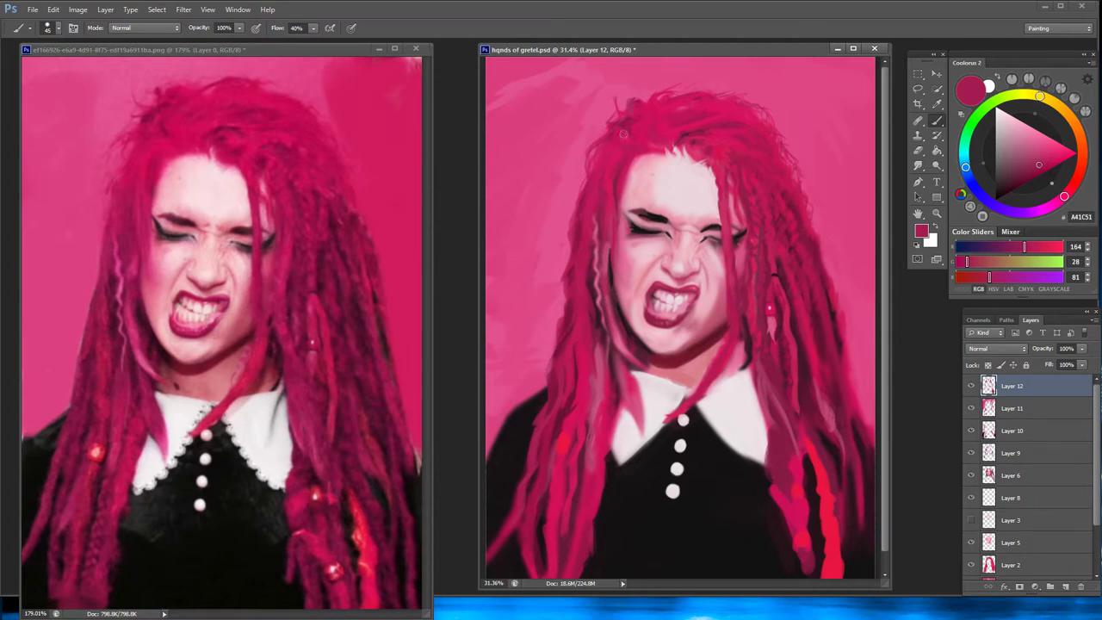
left_click(617, 160, "alt")
left_click(596, 197, "alt")
left_click(601, 186, "alt")
Sample darker reds near the left eye, dusty pinks and a bright red from the hair
left_click(617, 220, "alt")
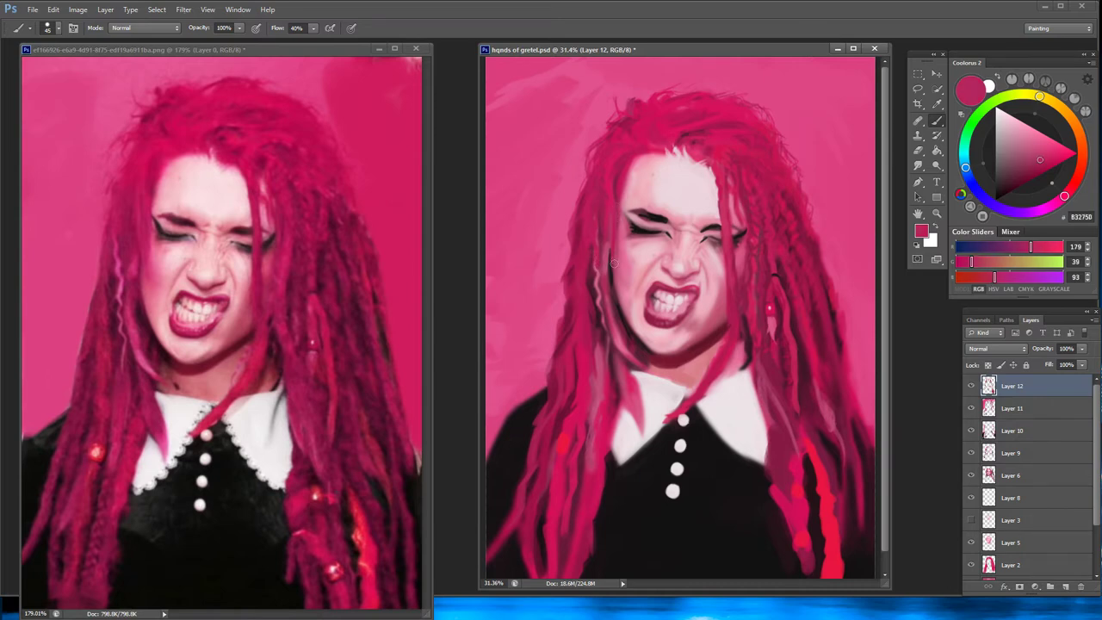
left_click(621, 207, "alt")
left_click(612, 269, "alt")
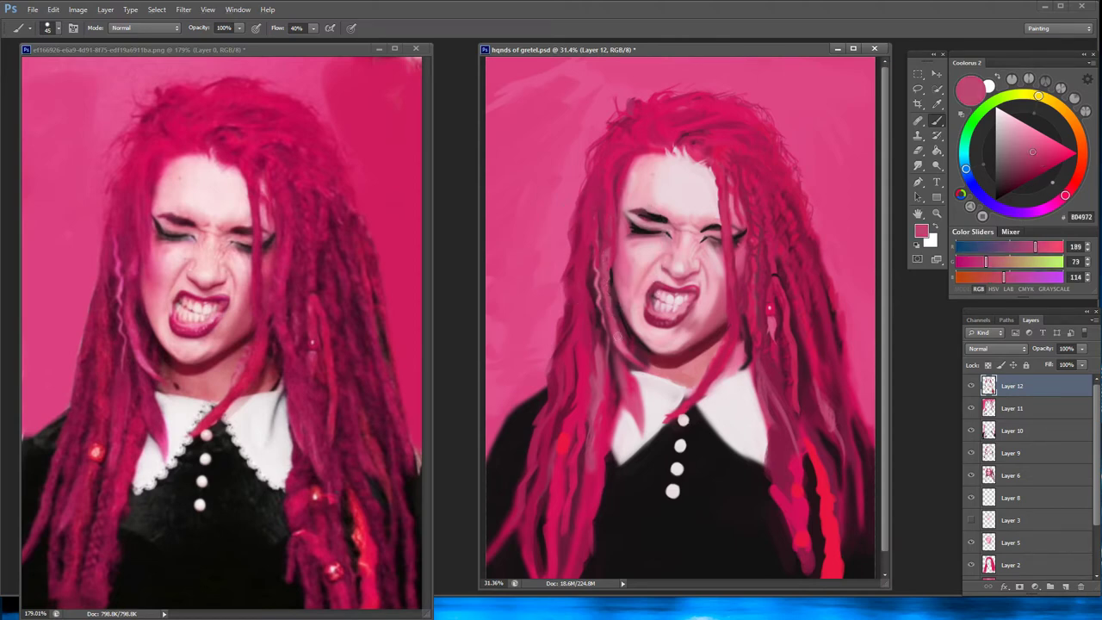
left_click(620, 340, "alt")
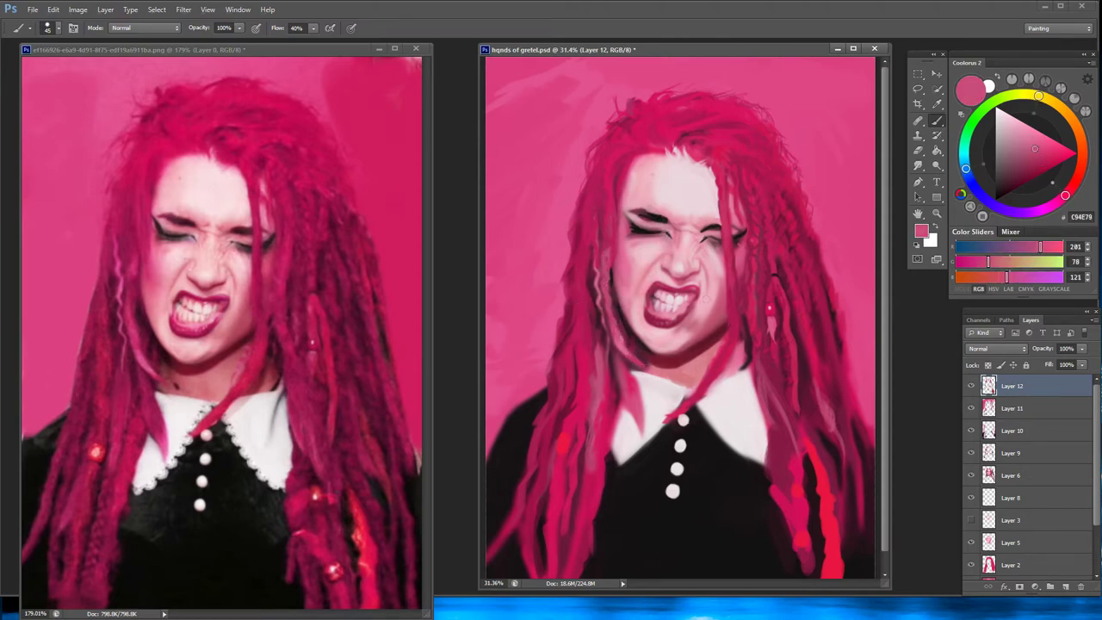
left_click(715, 372, "alt")
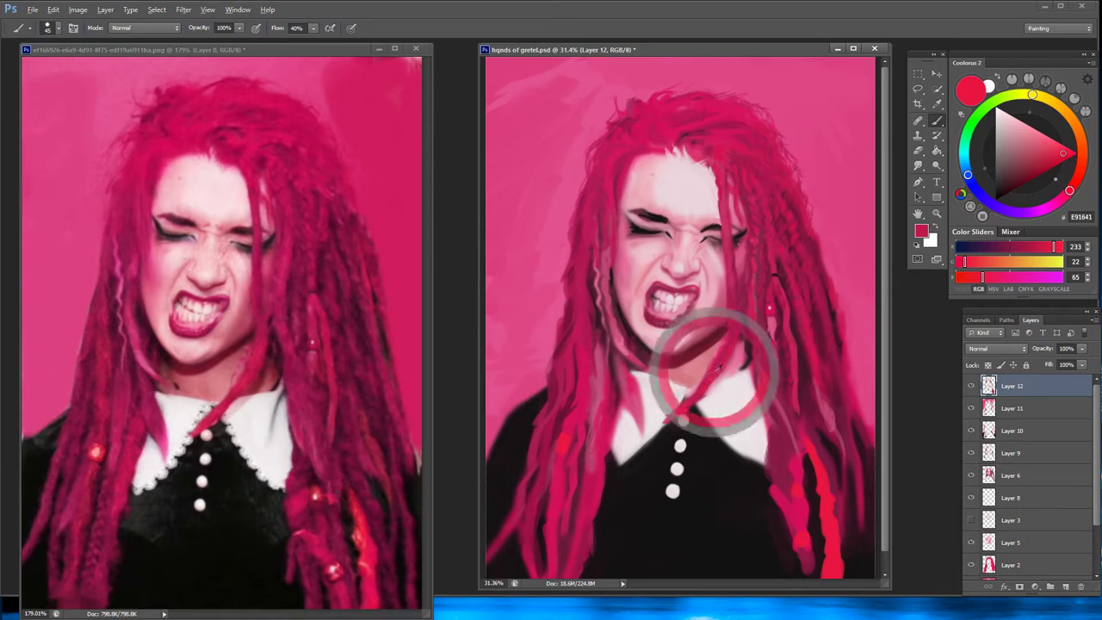
left_click_drag(716, 369, 719, 380)
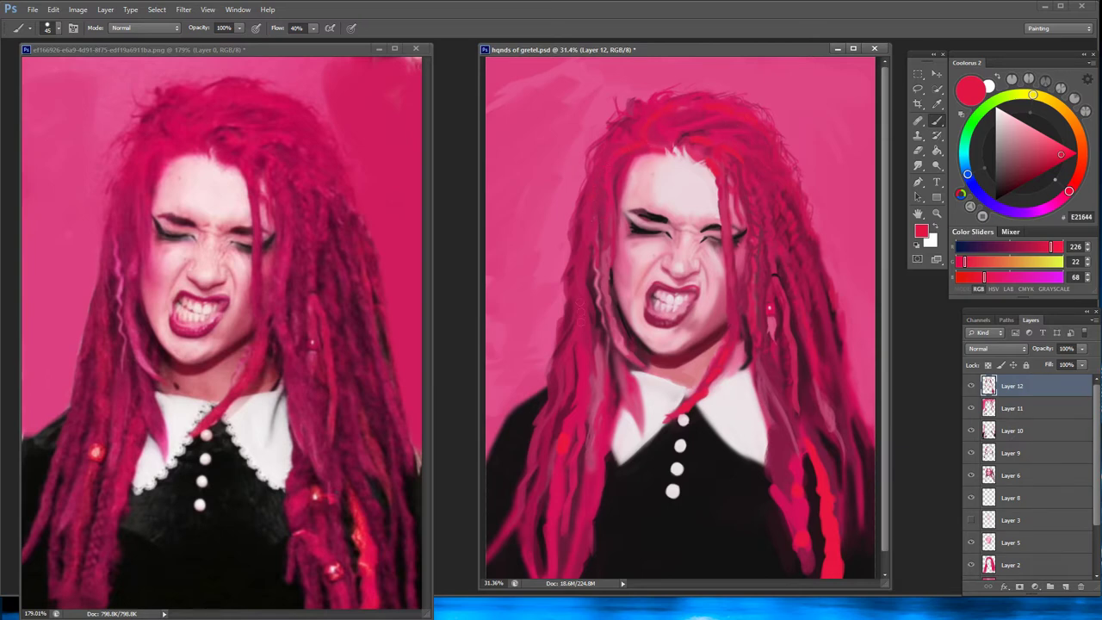
On a new Layer 13, paint a dark shading stroke along the left hair
left_click(589, 349, "alt")
left_click(588, 336, "alt")
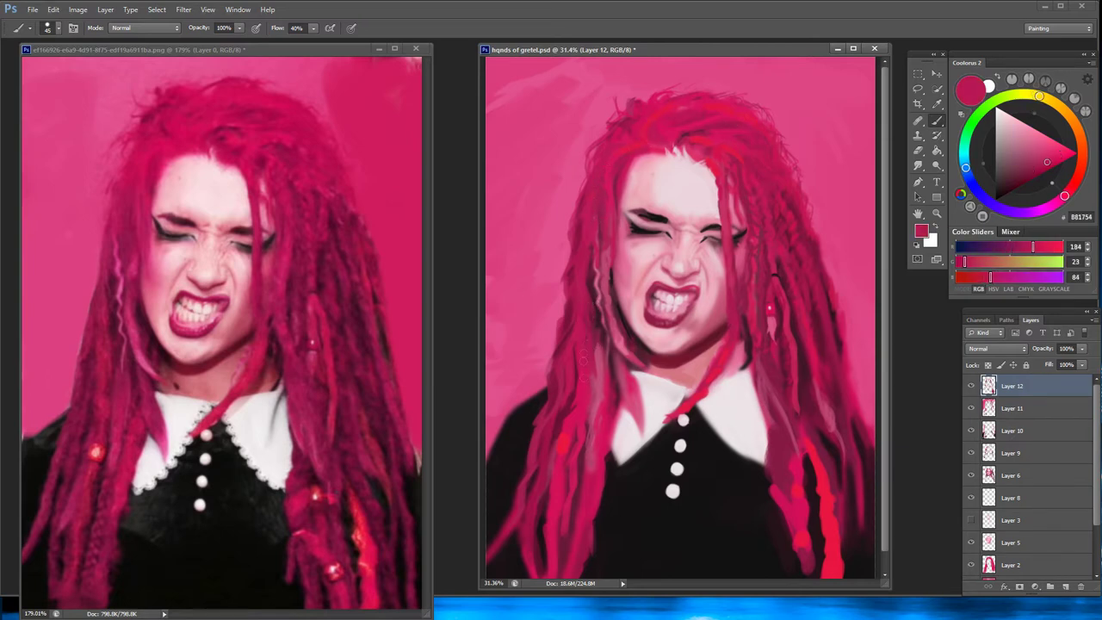
left_click(575, 342, "alt")
left_click(589, 298, "alt")
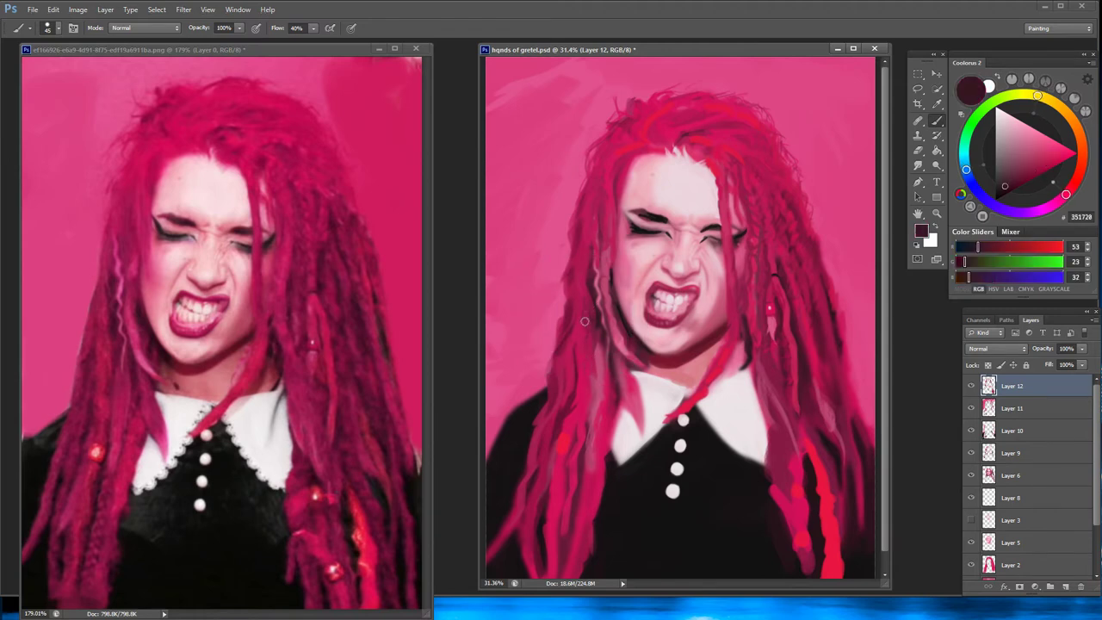
left_click_drag(575, 279, 588, 389)
key("ctrl+z")
left_click(1066, 586)
left_click_drag(574, 275, 591, 389)
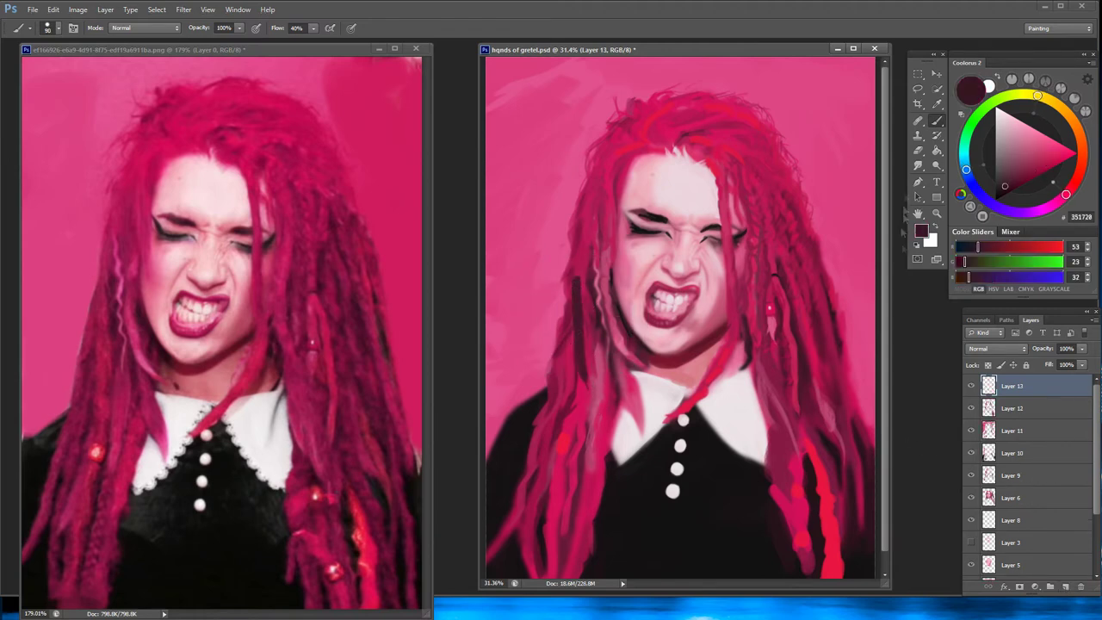
Erase part of the dark hair stroke and fade Layer 13 to 72% opacity
key("e")
left_click_drag(579, 269, 587, 396)
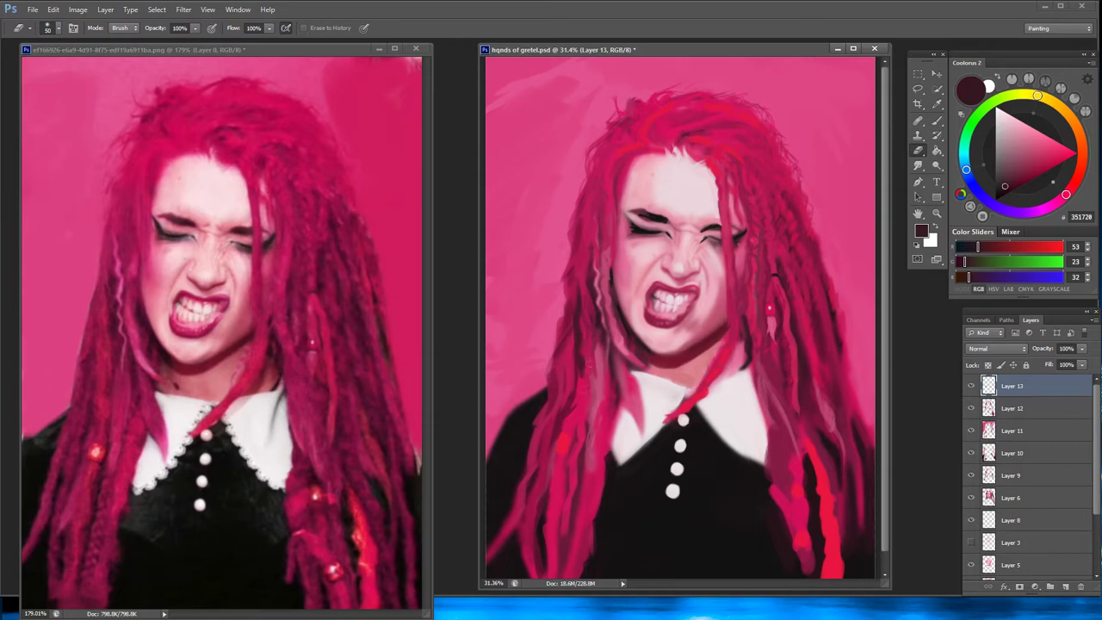
left_click(1082, 348)
left_click_drag(1078, 361, 1067, 361)
Paint another dark stroke on the left hair, erase part of it, and fade Layer 13 to 56%
key("b")
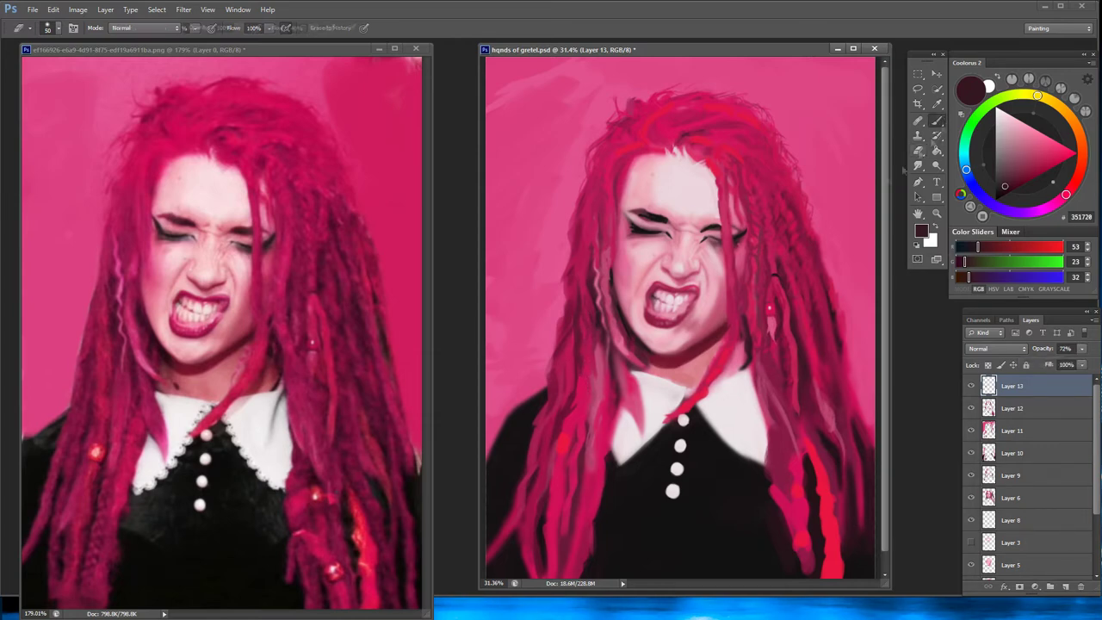
left_click_drag(596, 195, 608, 287)
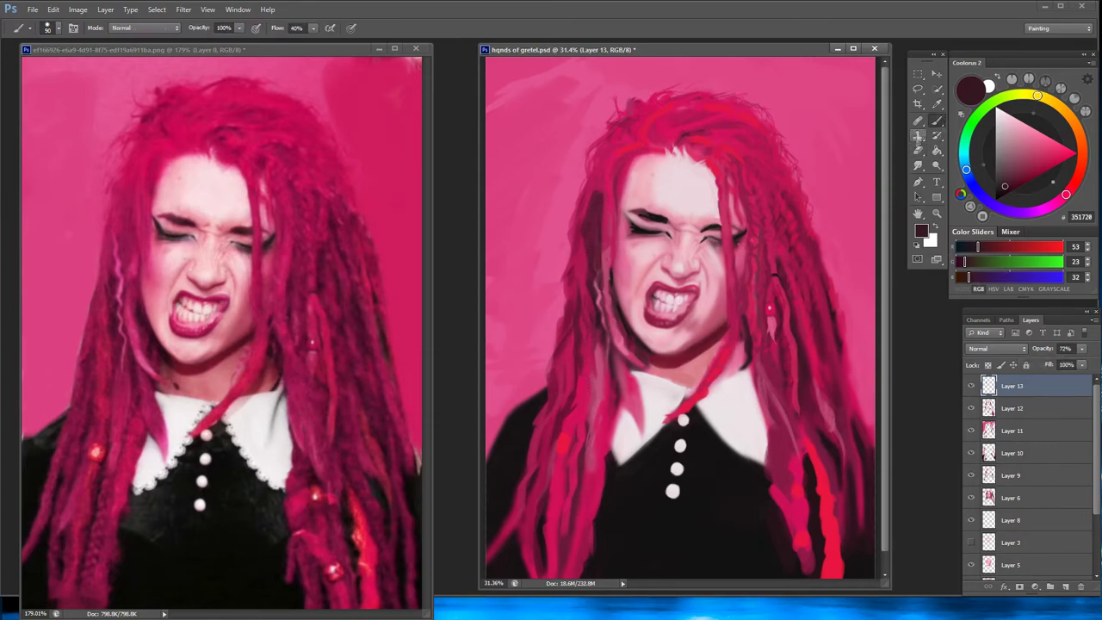
key("e")
left_click_drag(583, 221, 591, 274)
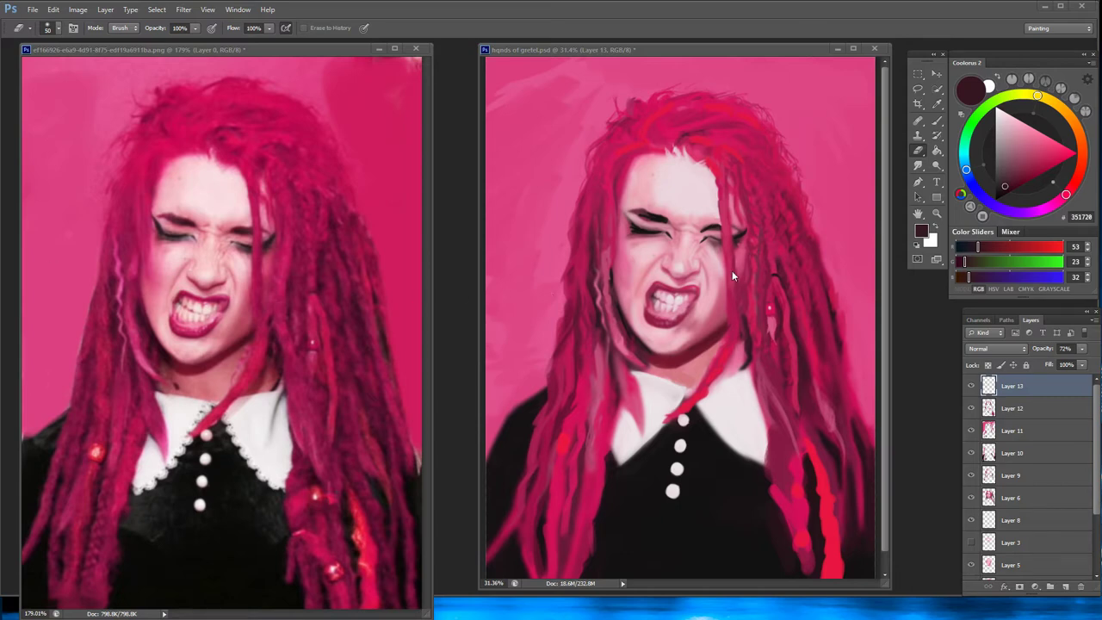
left_click(1082, 348)
left_click_drag(1078, 368, 1071, 367)
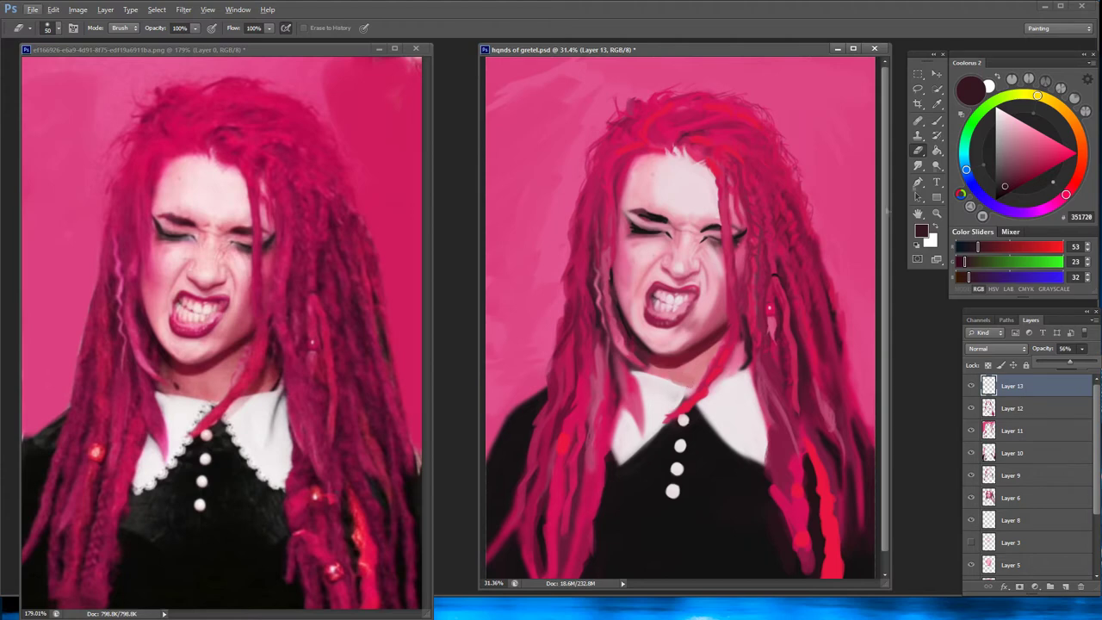
Create a new Layer 14 for highlights and sample a pink from the painting
key("b")
key("ctrl+shift+alt+n")
left_click(680, 372, "alt")
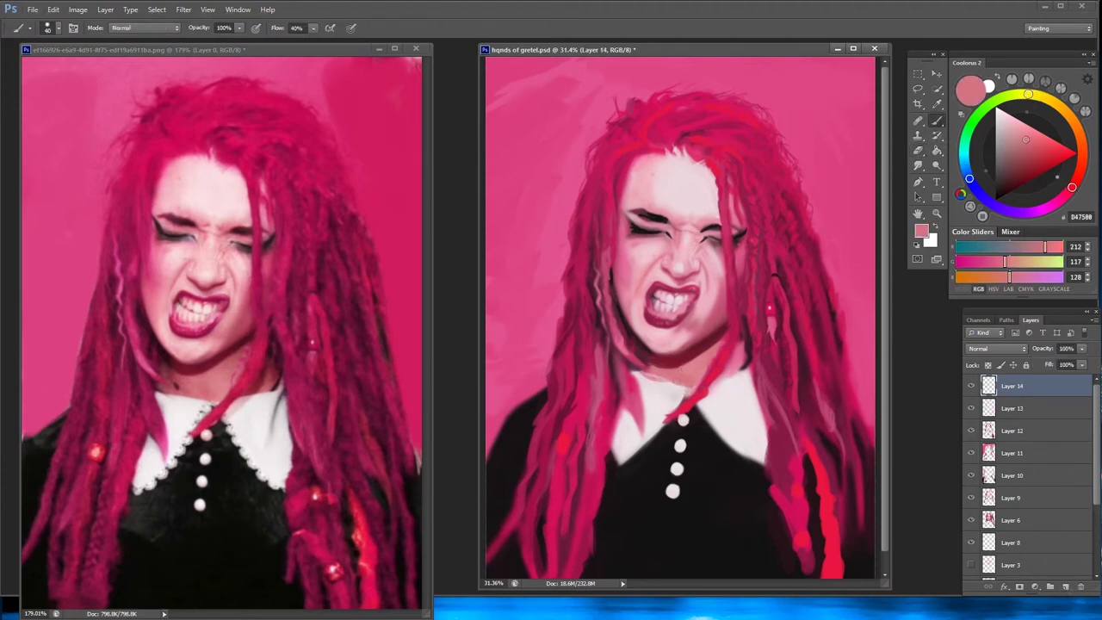
With a smaller brush, paint a light-pink strand down the hair left of the face
key("bracketleft")
key("bracketleft")
key("bracketleft")
left_click(650, 368, "alt")
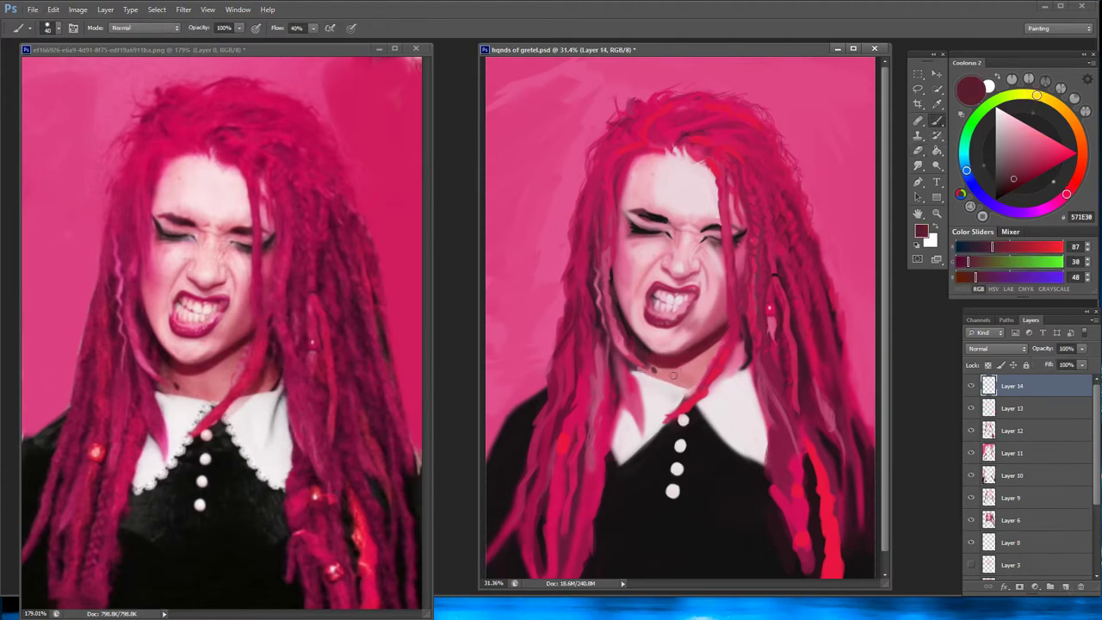
left_click(585, 334, "alt")
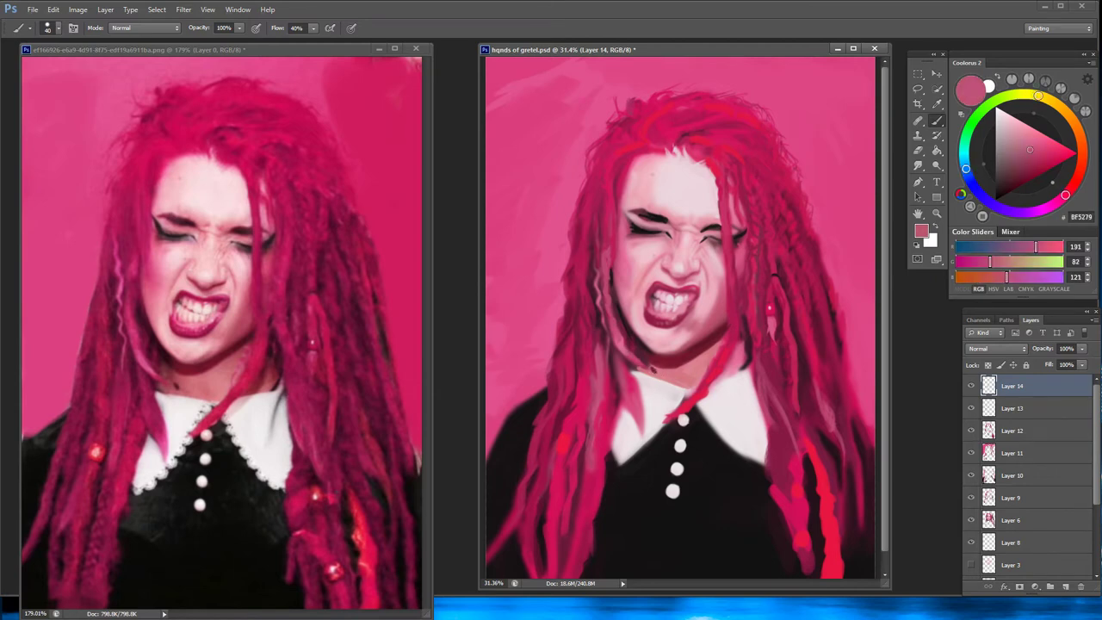
left_click(631, 353, "alt")
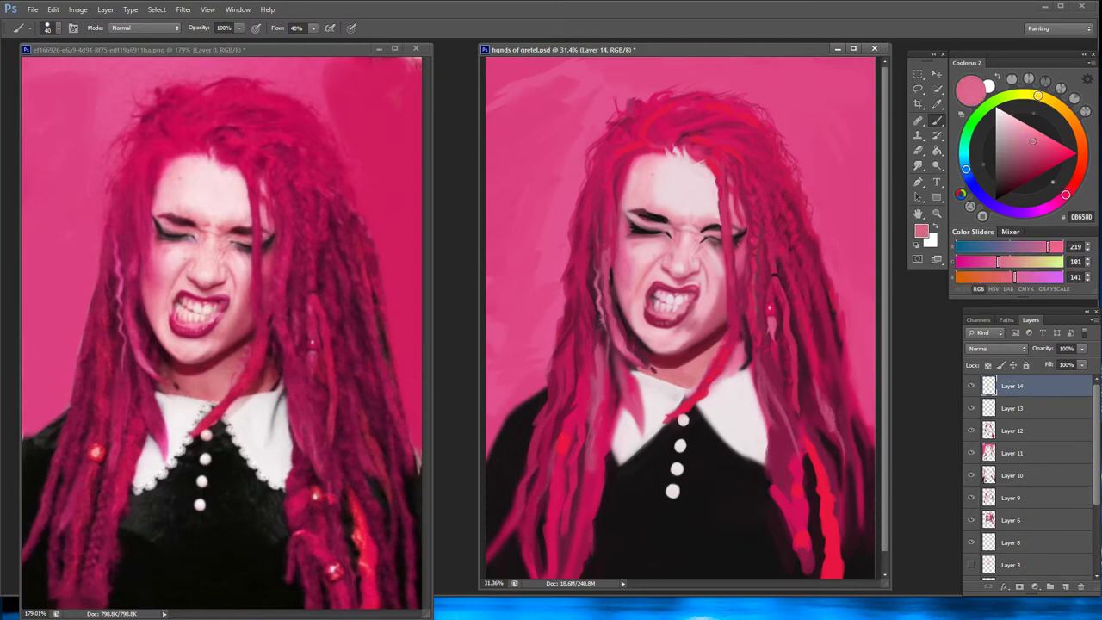
left_click_drag(601, 303, 608, 368)
left_click_drag(601, 300, 602, 321)
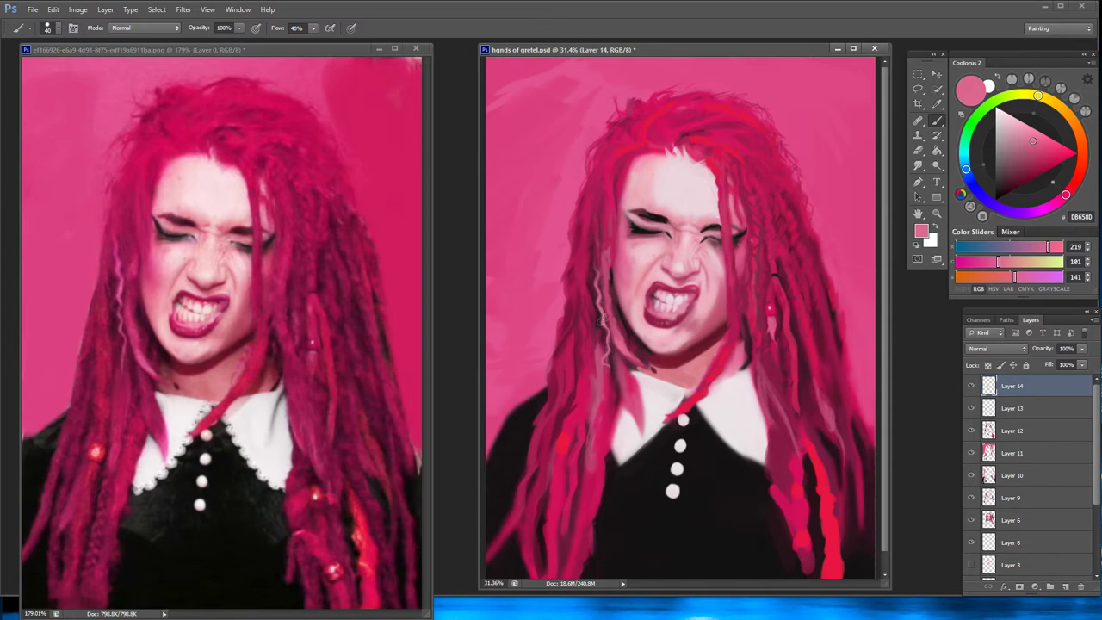
Paint a darker pink strand left of the face, sample crimsons, and lower Layer 14's opacity
left_click(598, 260, "alt")
left_click_drag(607, 264, 608, 279)
left_click(610, 246, "alt")
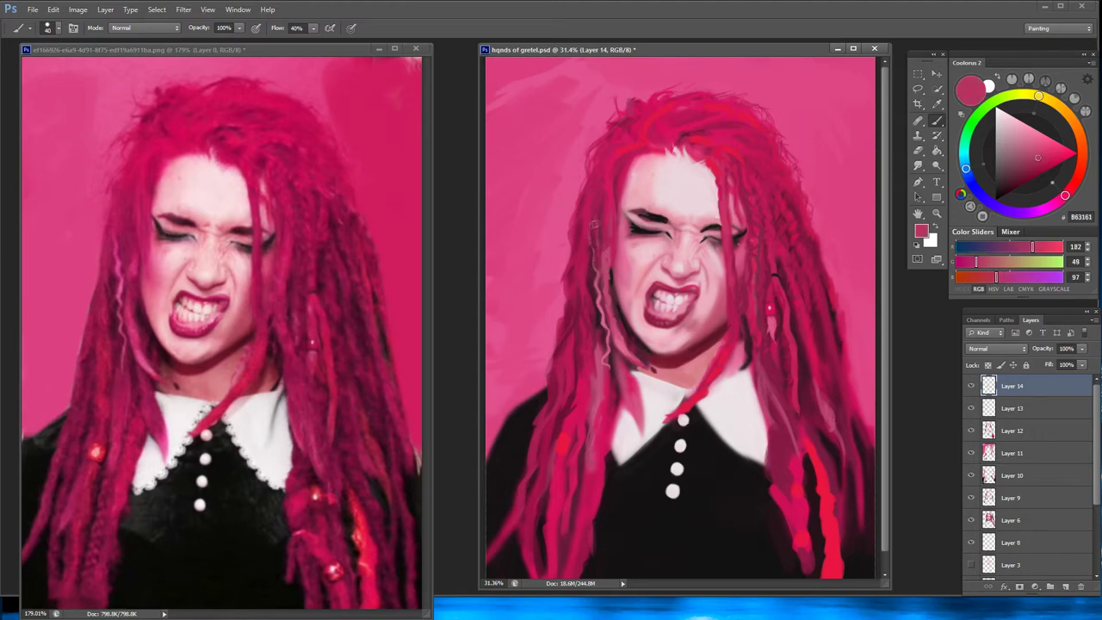
left_click(600, 248, "alt")
left_click(605, 206, "alt")
left_click(609, 308, "alt")
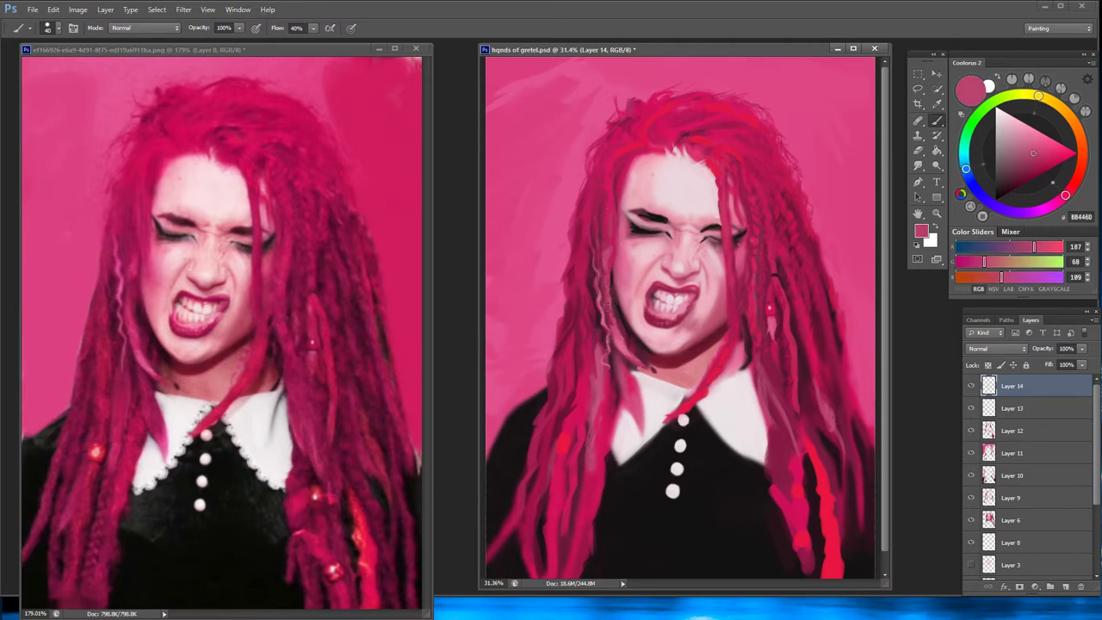
left_click(611, 267, "alt")
left_click(1082, 348)
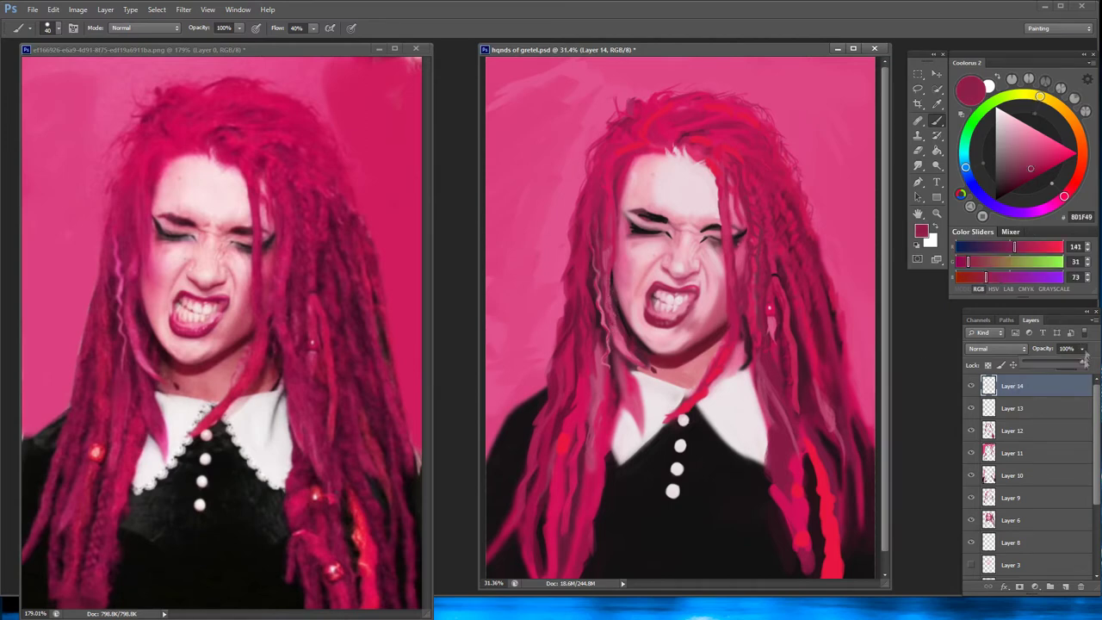
mouse_move(1085, 361)
left_mouse_down()
mouse_move(1043, 362)
mouse_move(1098, 367)
left_mouse_up()
Paint light pink over the dark strand beside the face, then add Layer 15 at 41% opacity
left_click(603, 281, "alt")
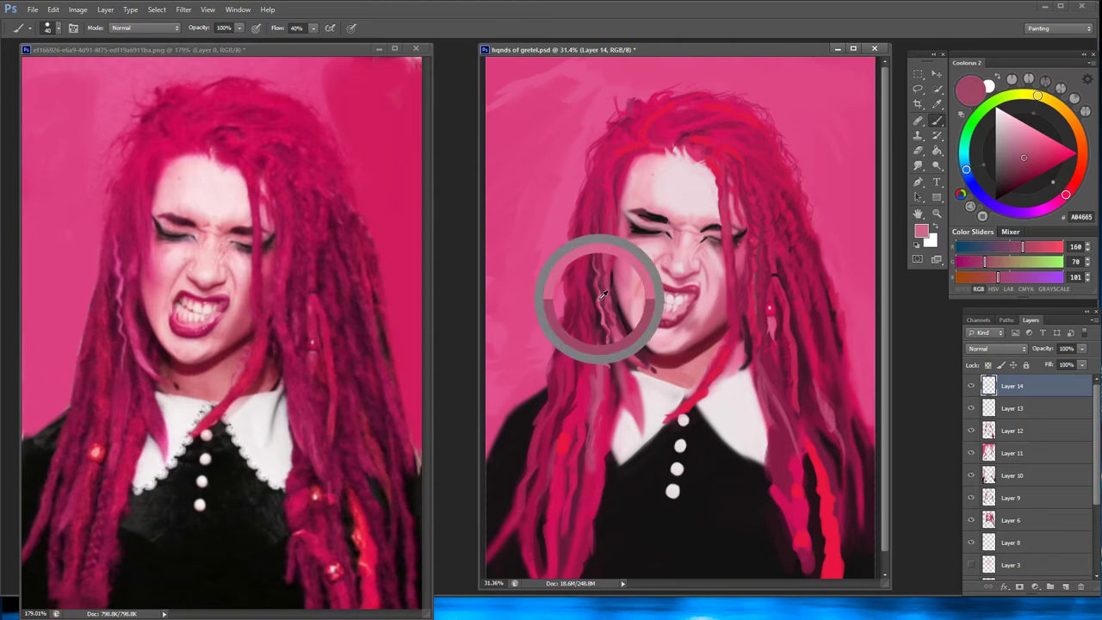
left_click_drag(722, 176, 723, 222)
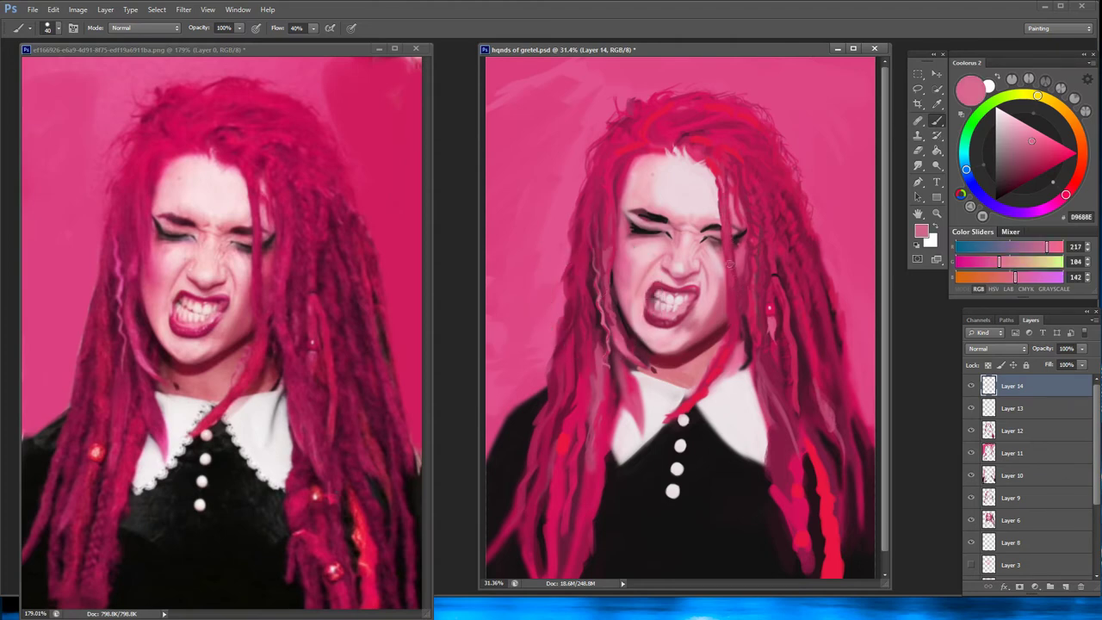
left_click(1065, 586)
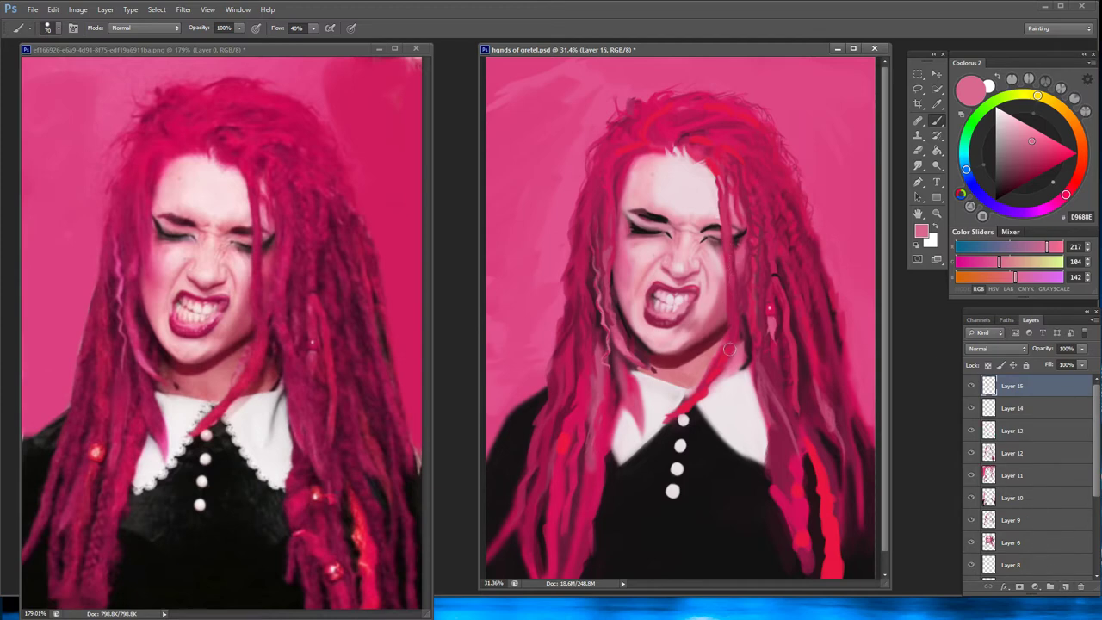
left_click_drag(1082, 347, 1055, 365)
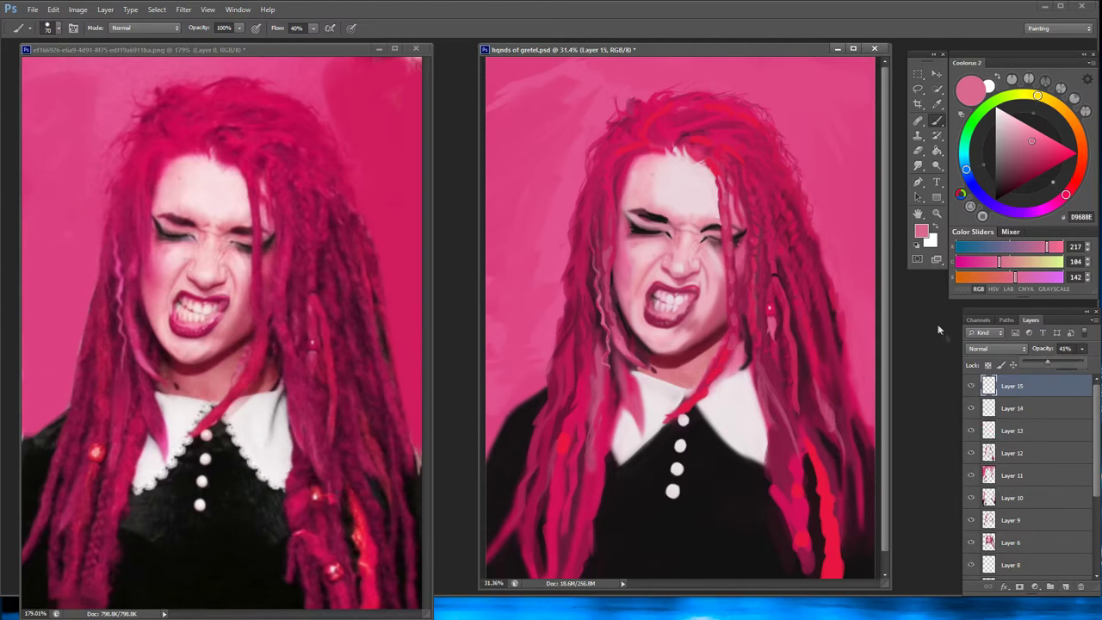
Merge Layer 10 into Layer 9, then Layer 9 into Layer 6, using Merge Down
right_click(1036, 392)
left_click(1019, 458)
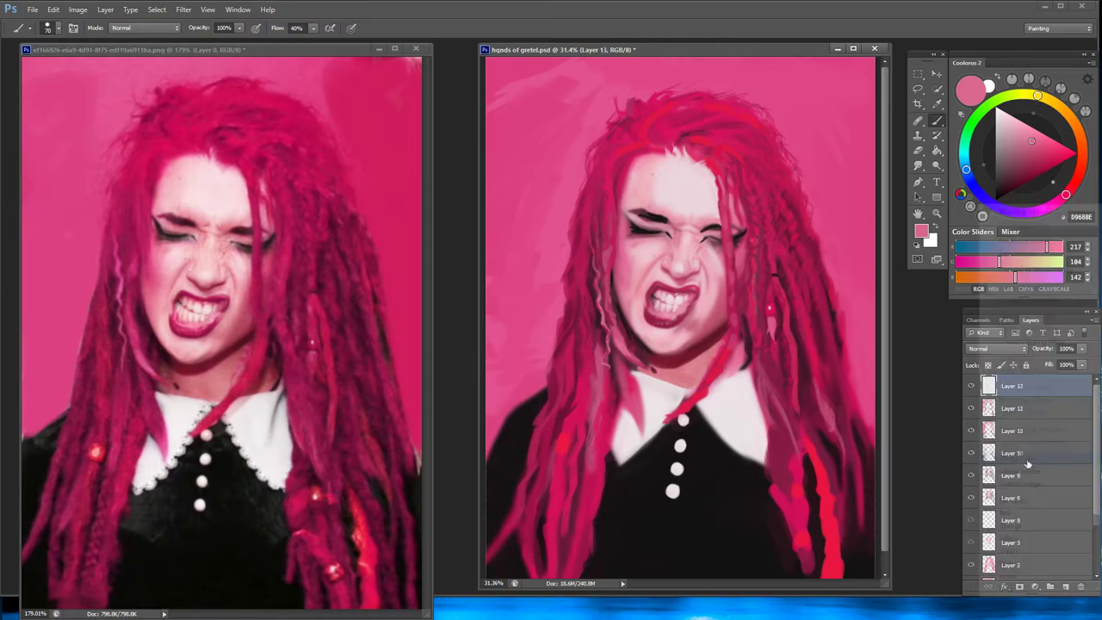
right_click(1036, 487)
left_click(971, 497)
right_click(990, 519)
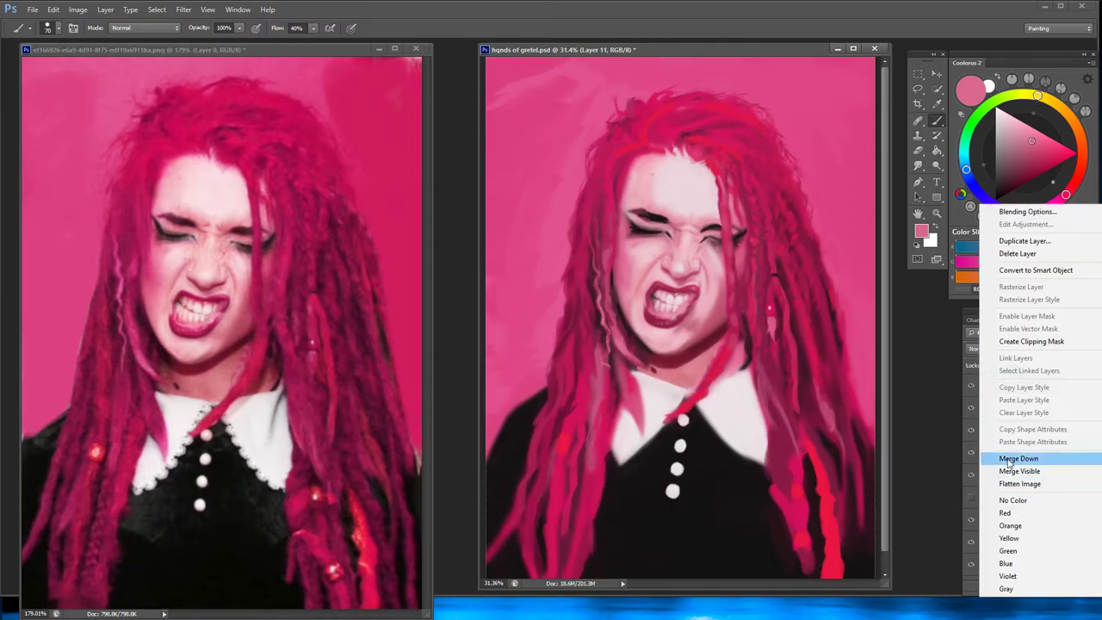
left_click(1019, 388)
left_click(971, 386)
right_click(1019, 387)
left_click(1034, 444)
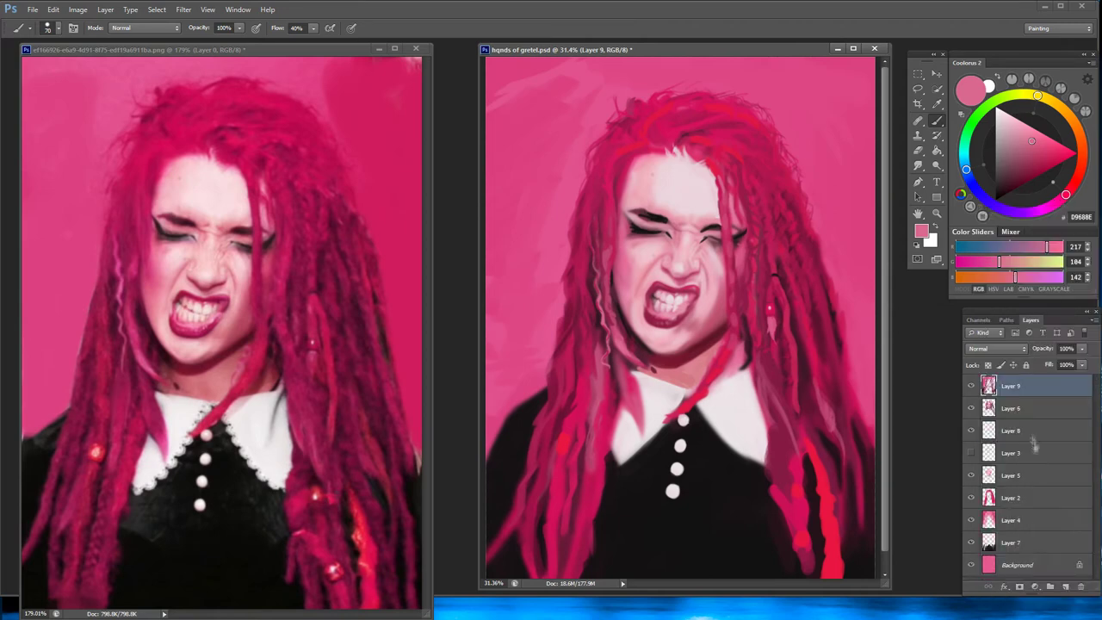
right_click(1033, 390)
left_click(1033, 457)
Slightly scale and rotate the merged Layer 6 with Free Transform
key("ctrl+t")
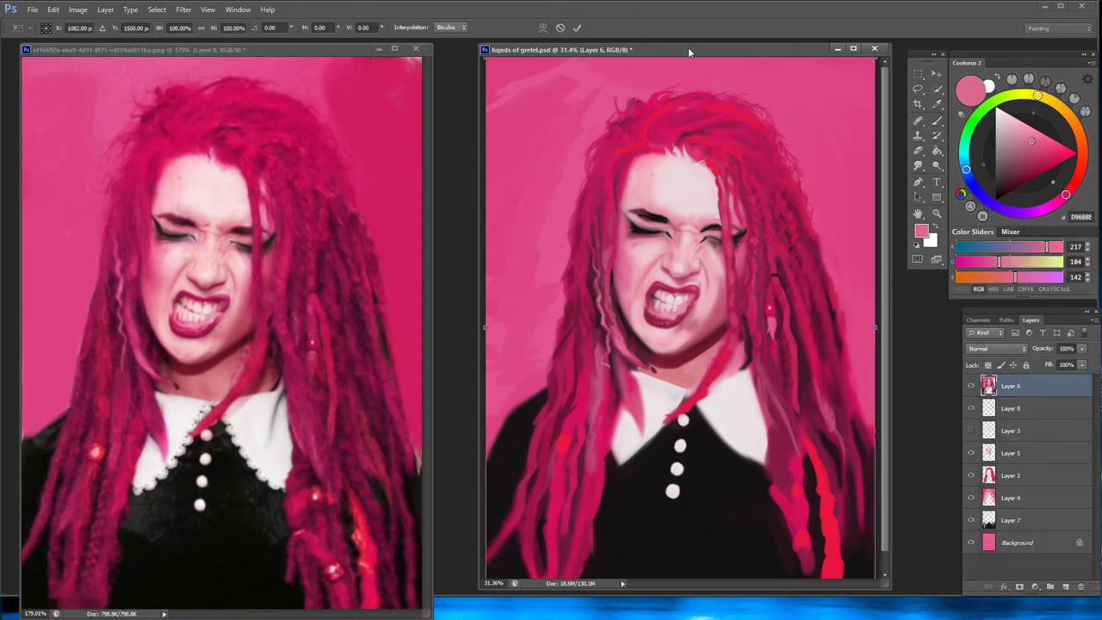
left_click_drag(876, 516, 879, 491)
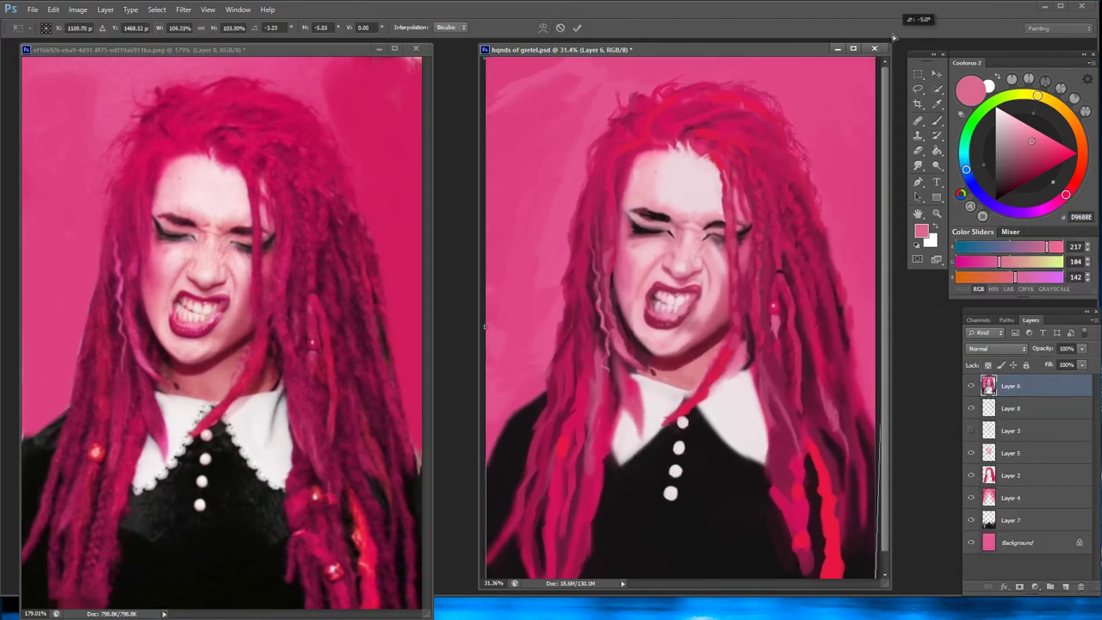
left_click(564, 28)
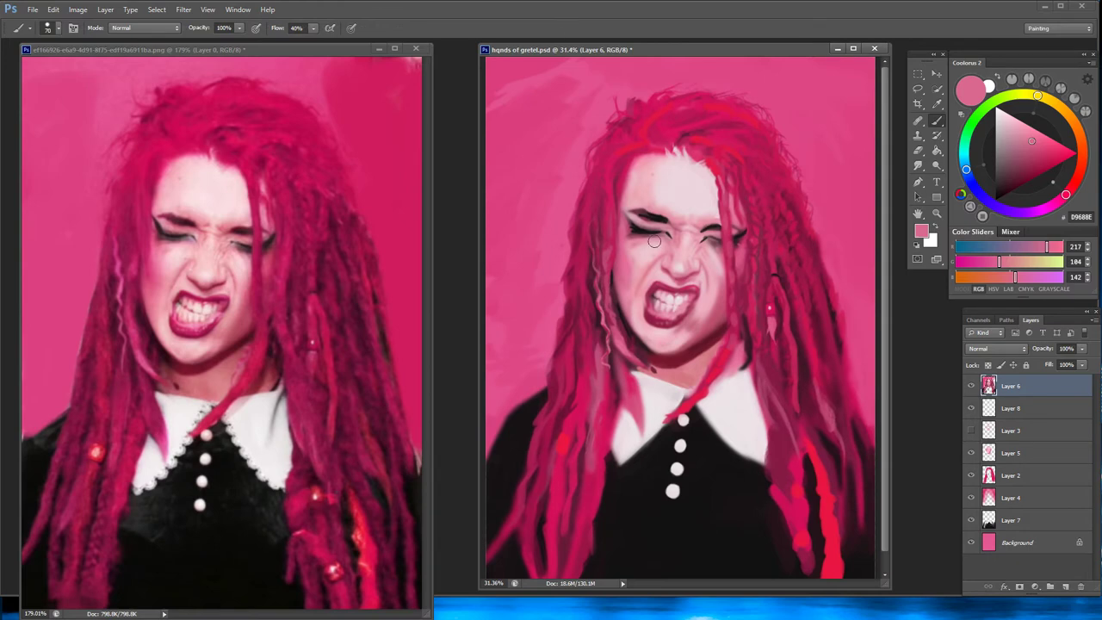
Scroll through the reference photo, then return to the painting
left_click(282, 418)
scroll(282, 419, "down", 2)
scroll(284, 441, "down", 1)
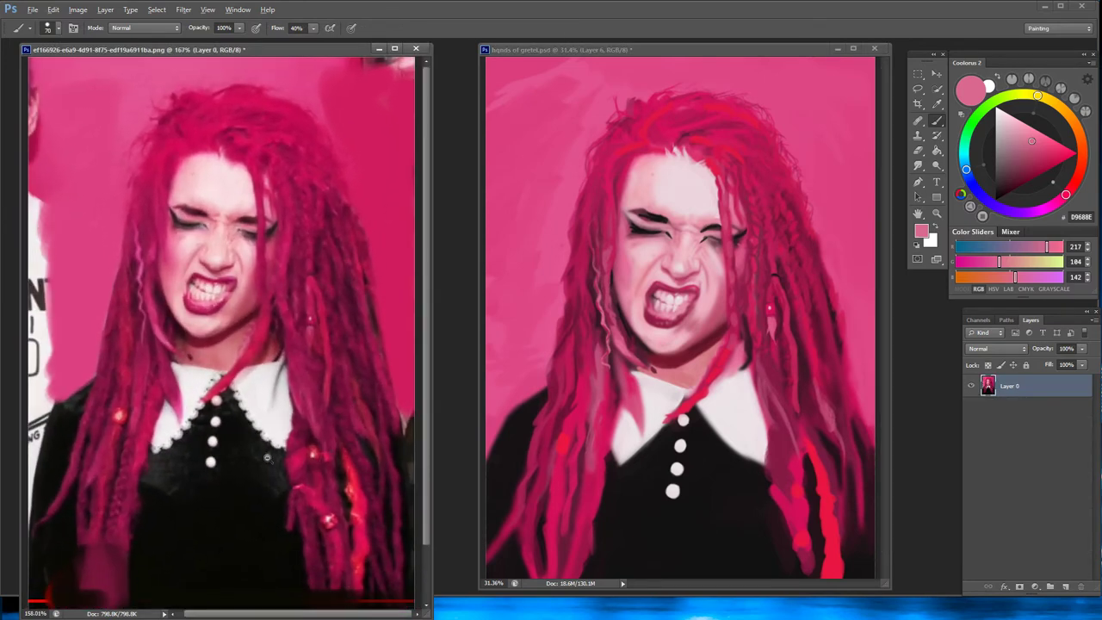
left_click(882, 384)
Sample dark and mid crimsons from the right-hand dreadlocks
left_click(844, 340, "alt")
left_click(857, 361, "alt")
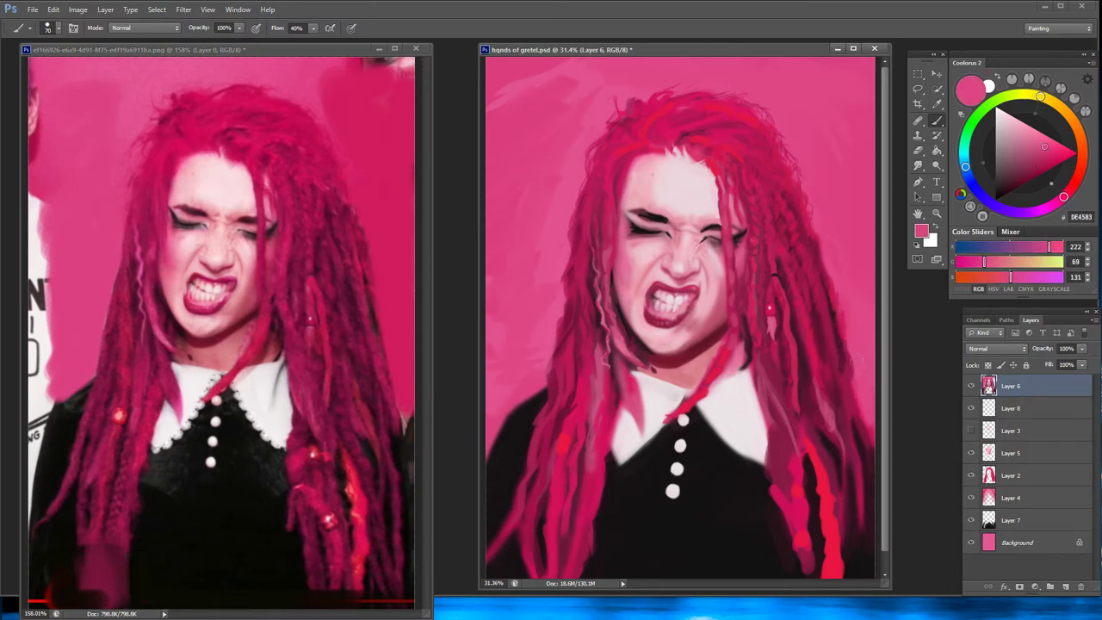
left_click(849, 325, "alt")
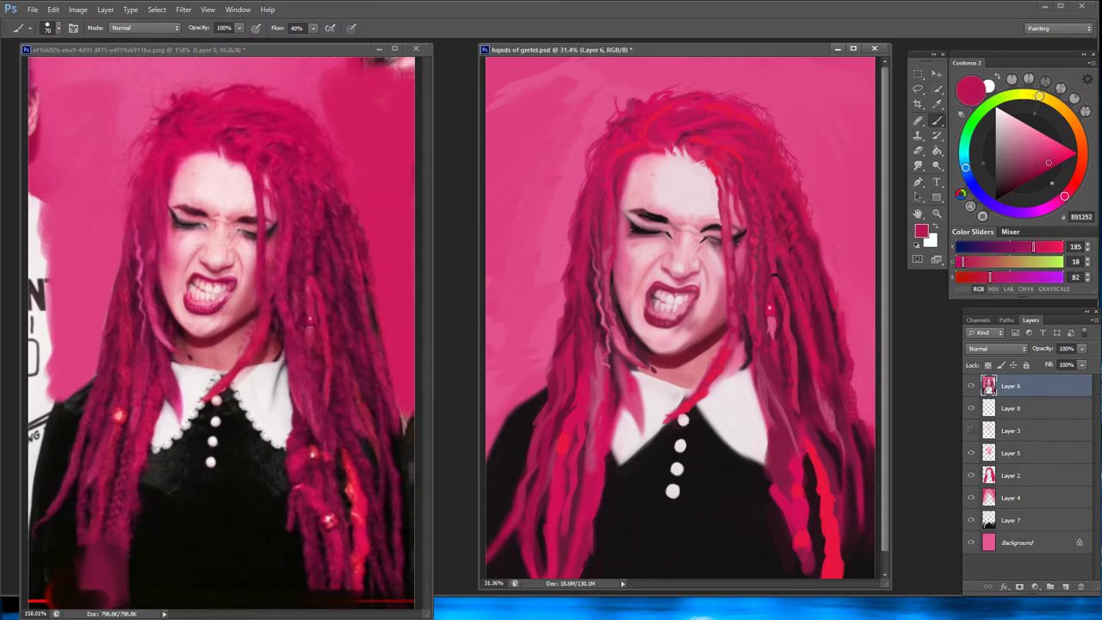
left_click(823, 316, "alt")
left_click(827, 370, "alt")
left_click(820, 322, "alt")
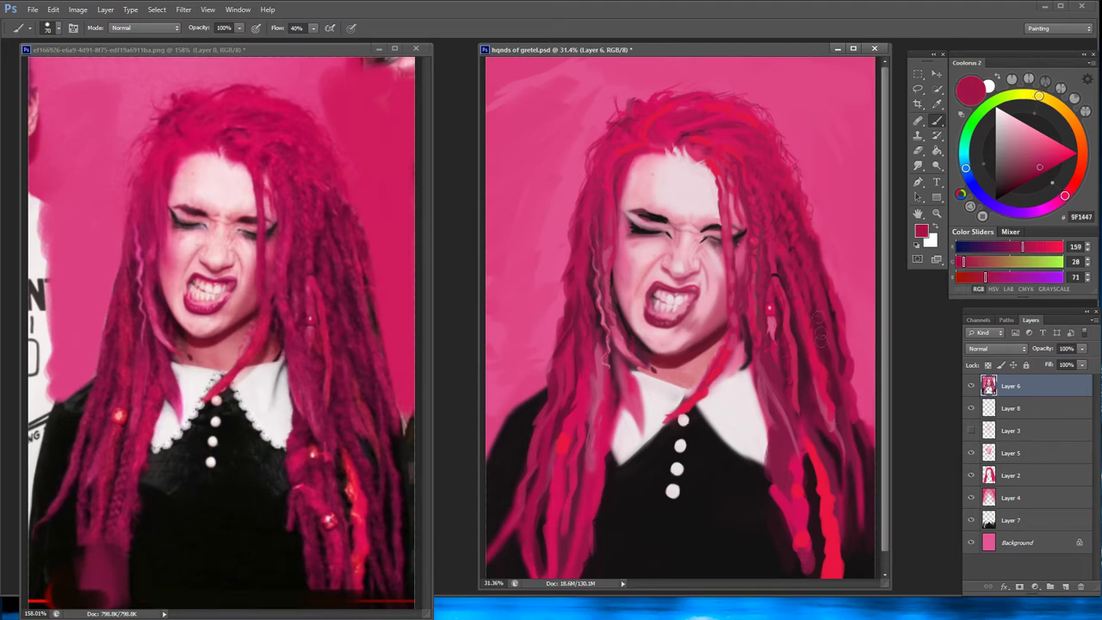
Sample bright pinks, shadow tones and a light-pink highlight from the right-hand hair
left_click(817, 356, "alt")
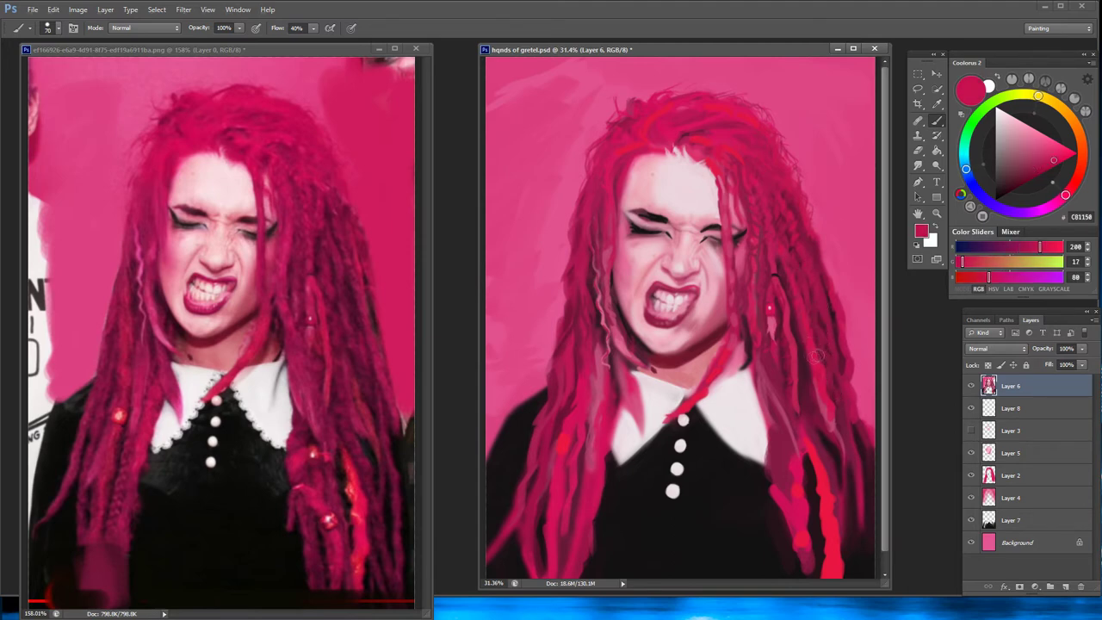
left_click(804, 349, "alt")
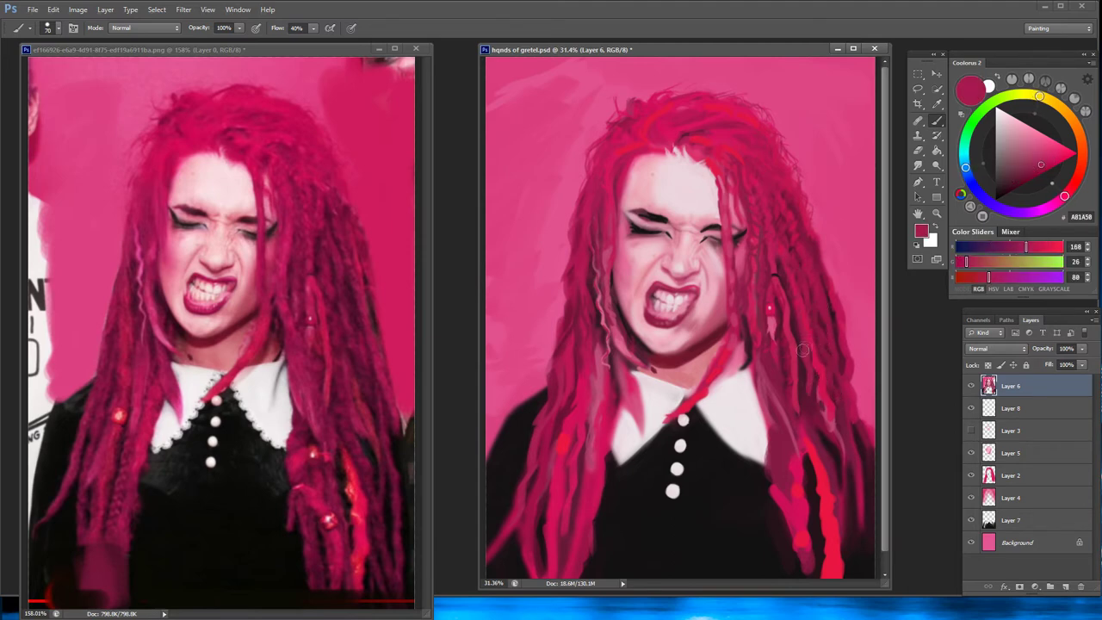
left_click(816, 406, "alt")
left_click(797, 330, "alt")
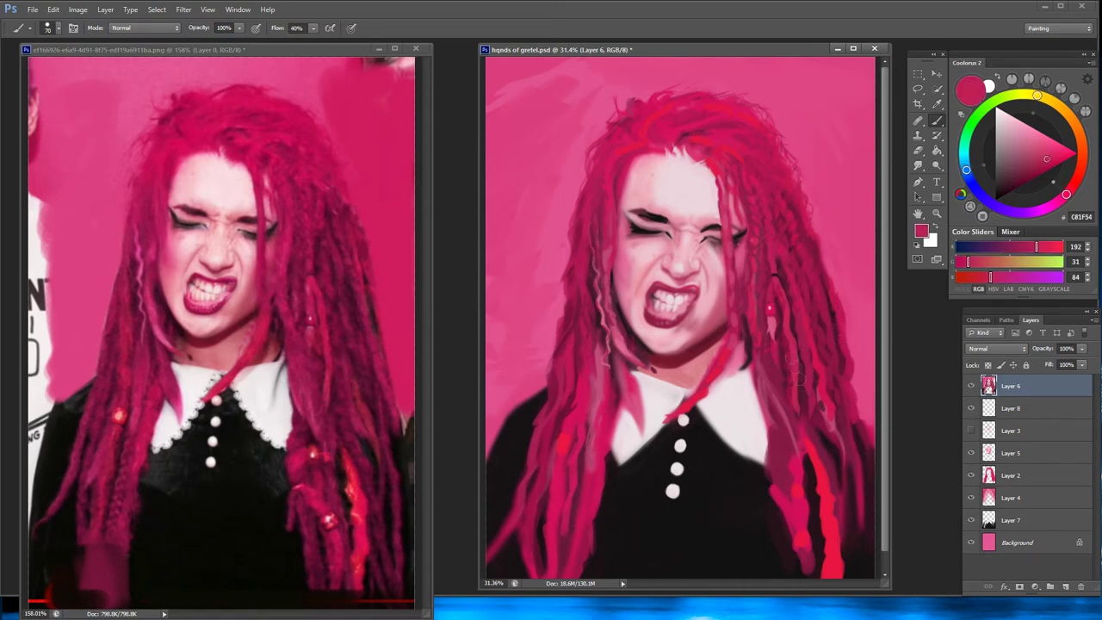
left_click(778, 238, "alt")
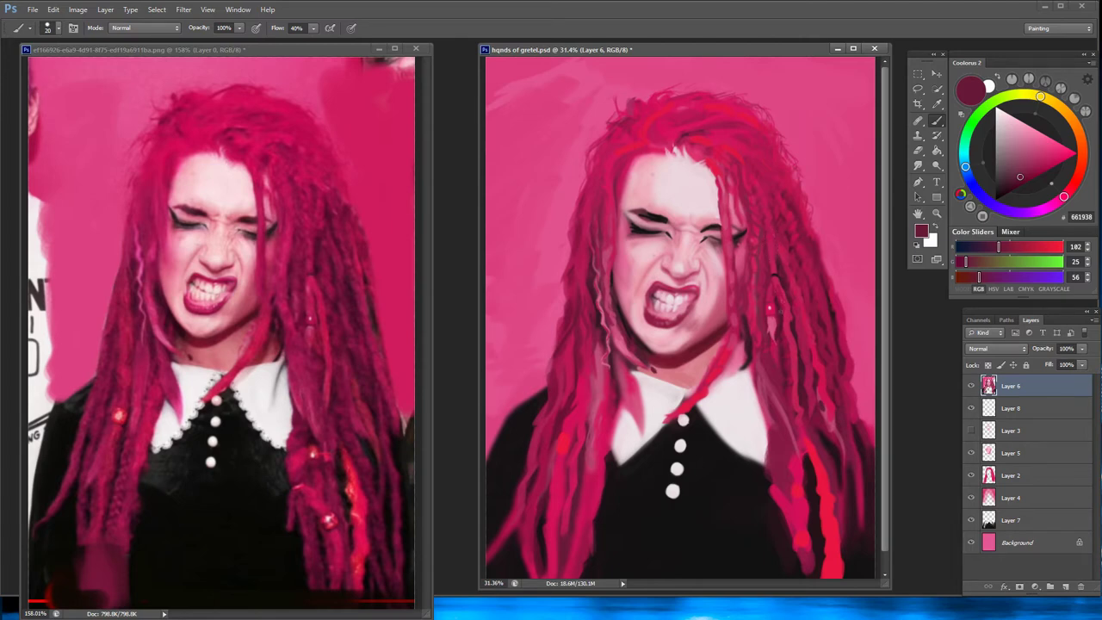
left_click(779, 318, "alt")
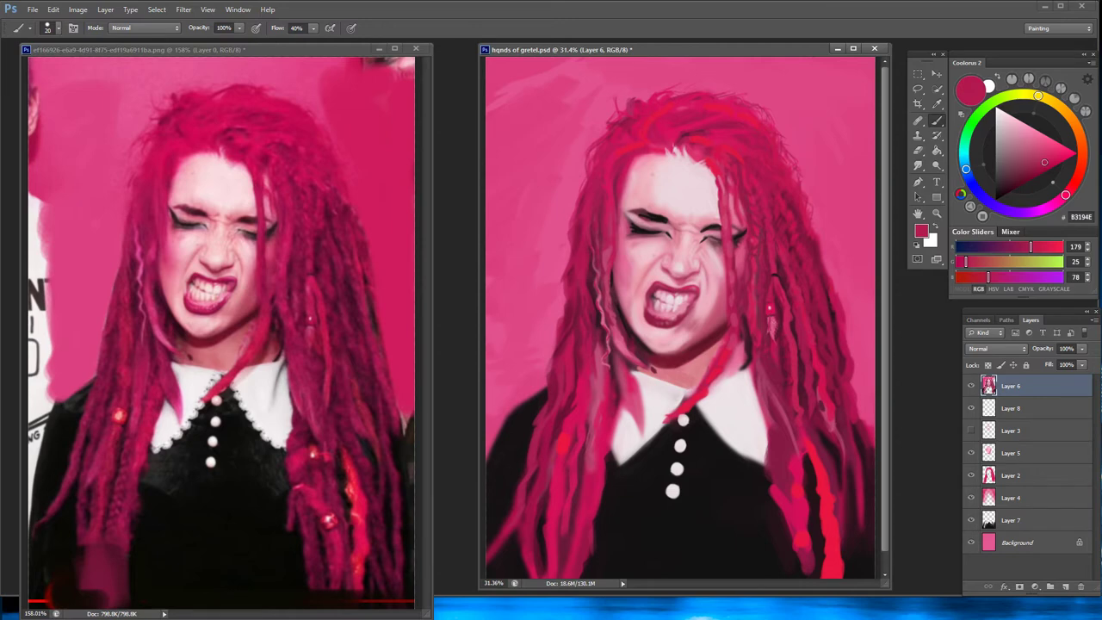
left_click(771, 307, "alt")
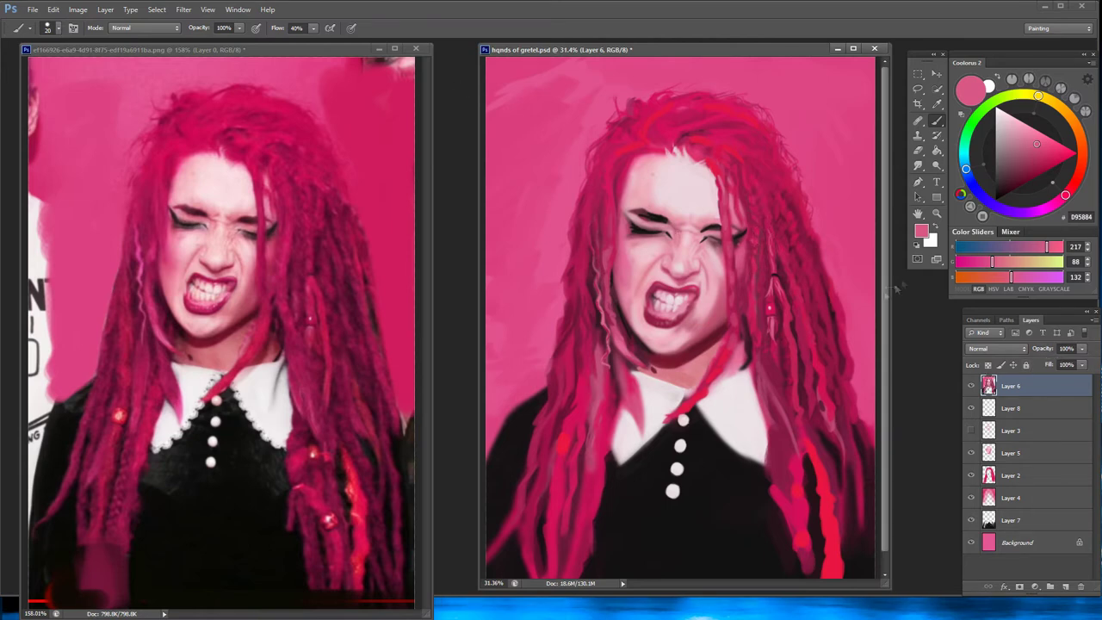
Draw a small white round scalloped custom shape on the collar
left_click(935, 197)
left_click_drag(935, 197, 961, 247)
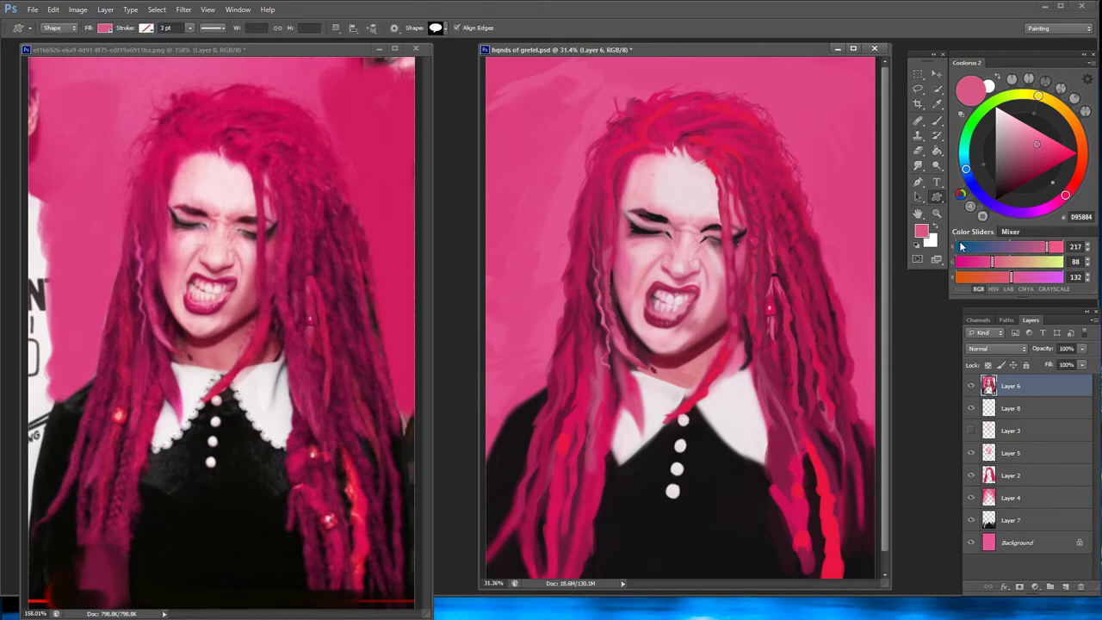
left_click(444, 28)
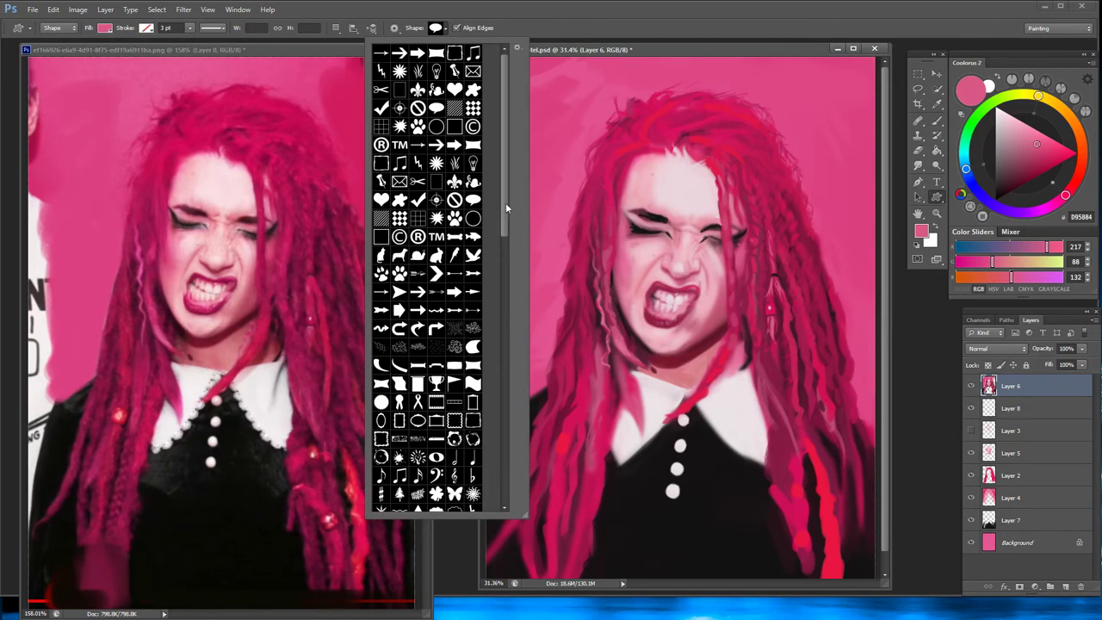
left_click_drag(505, 203, 502, 293)
double_click(419, 327)
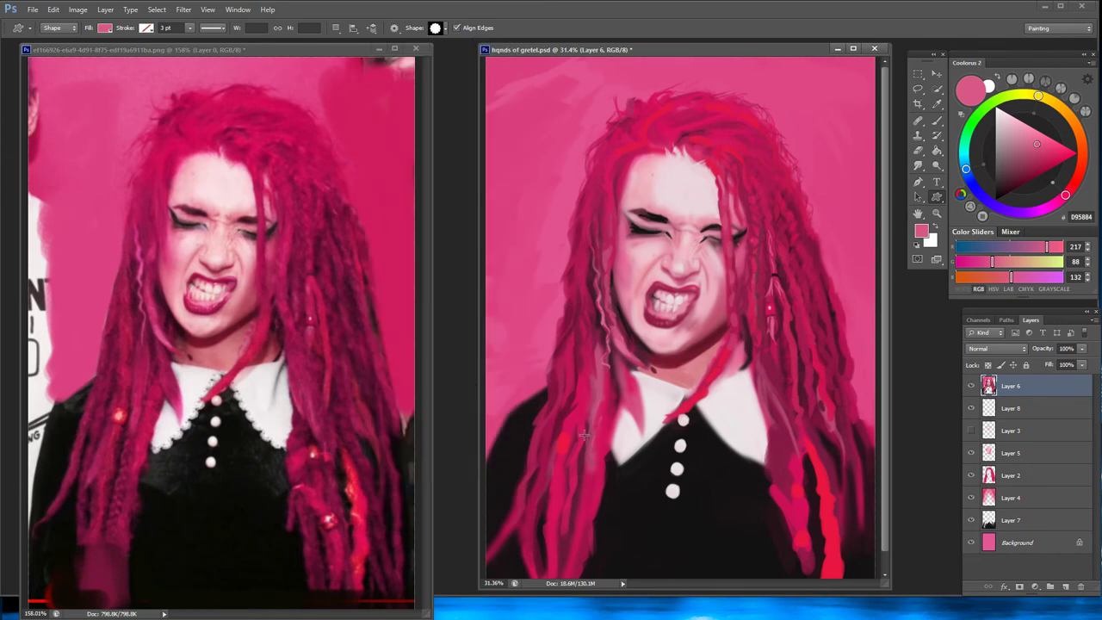
left_click(105, 28)
left_click(90, 86)
mouse_move(621, 448)
left_mouse_down()
mouse_move(646, 477)
mouse_move(633, 456)
left_mouse_up()
Position the scalloped shape on the collar edge and duplicate it once, moving the copy up
key("v")
left_click_drag(714, 443, 712, 440)
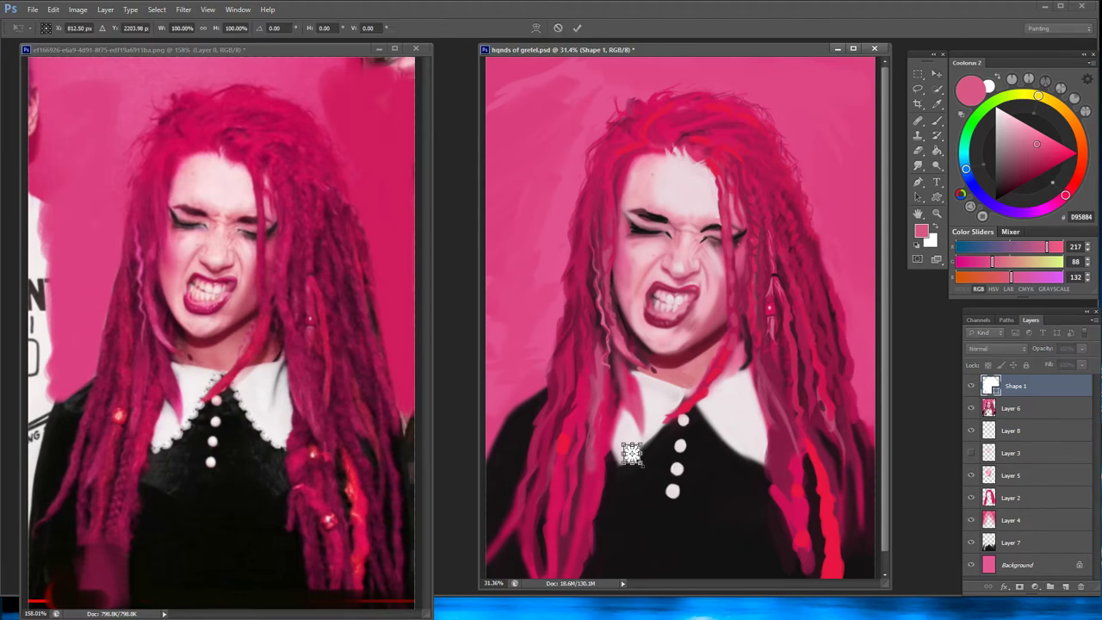
left_click_drag(630, 451, 622, 458)
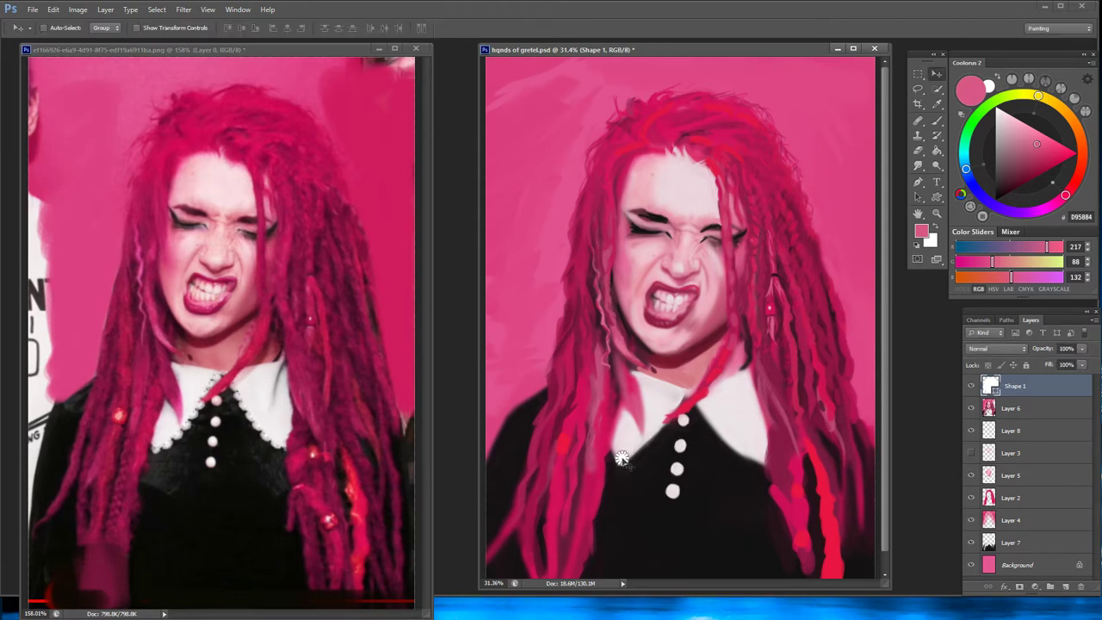
right_click(622, 458)
right_click(1049, 395)
left_click(1016, 248)
left_click(653, 188)
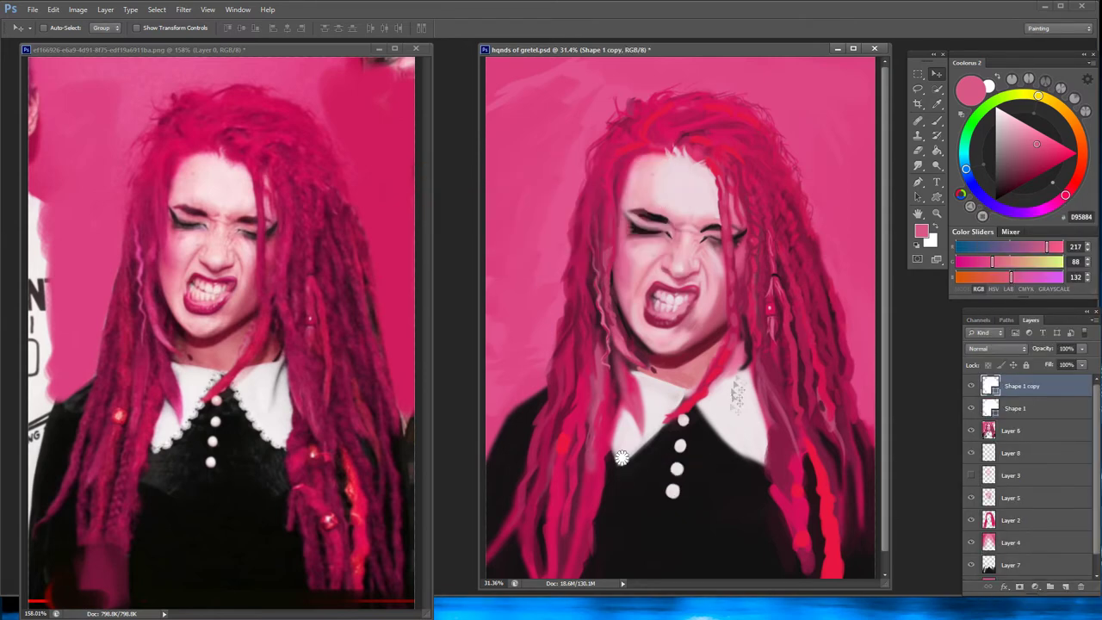
left_click_drag(653, 450, 667, 441)
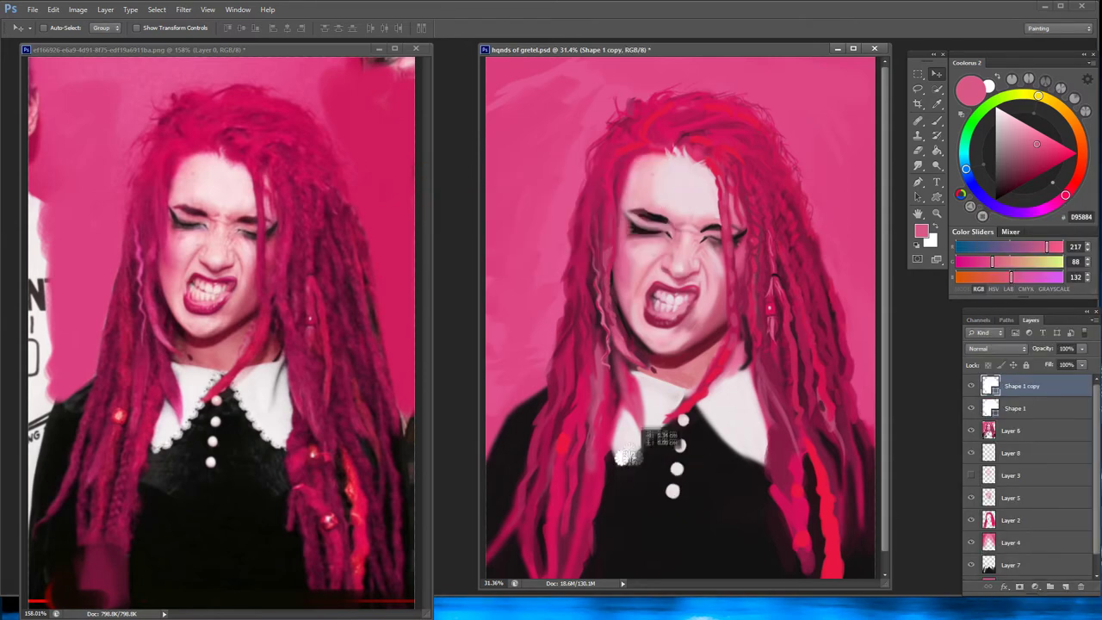
right_click(1023, 397)
key("Escape")
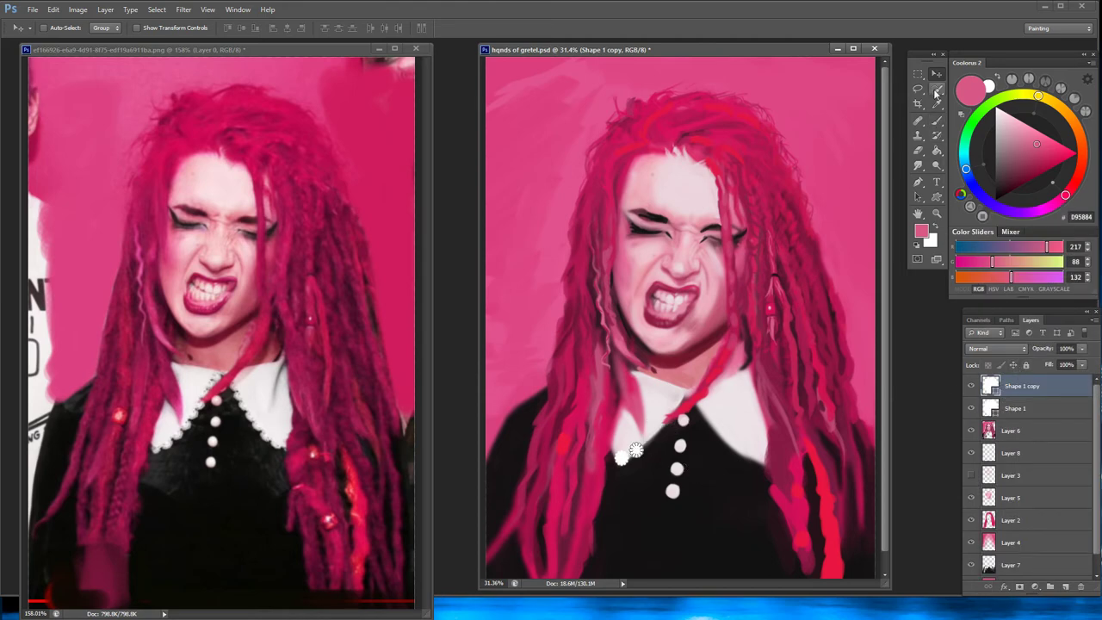
Add two more duplicate lace shapes, stepping them further up the collar edge
right_click(1021, 386)
left_click(1016, 241)
left_click(652, 189)
left_click_drag(643, 459, 655, 442)
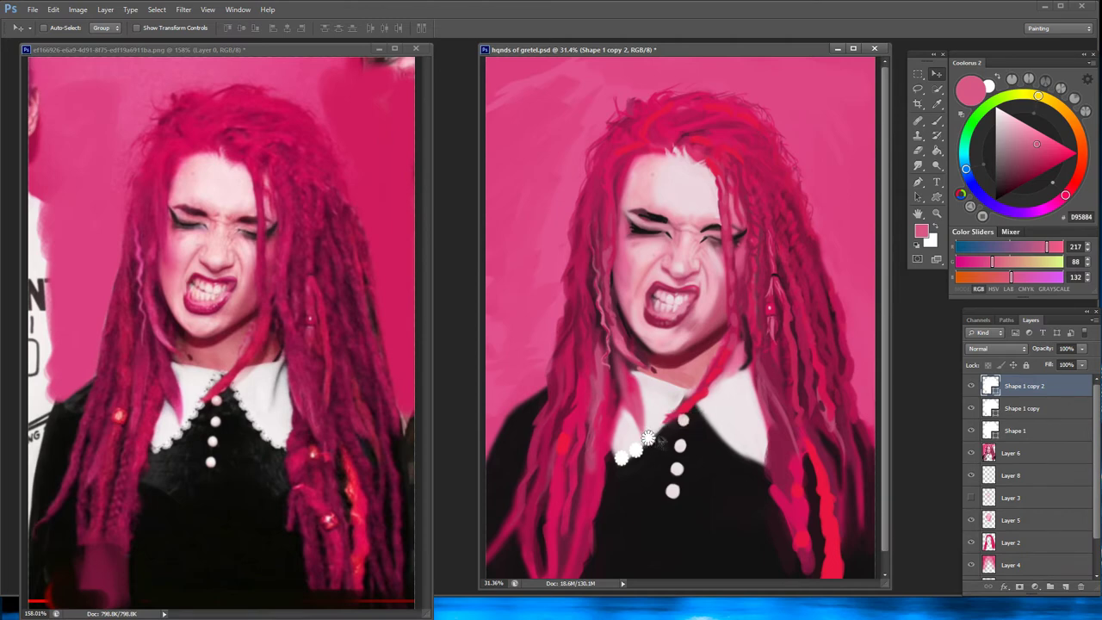
right_click(1020, 387)
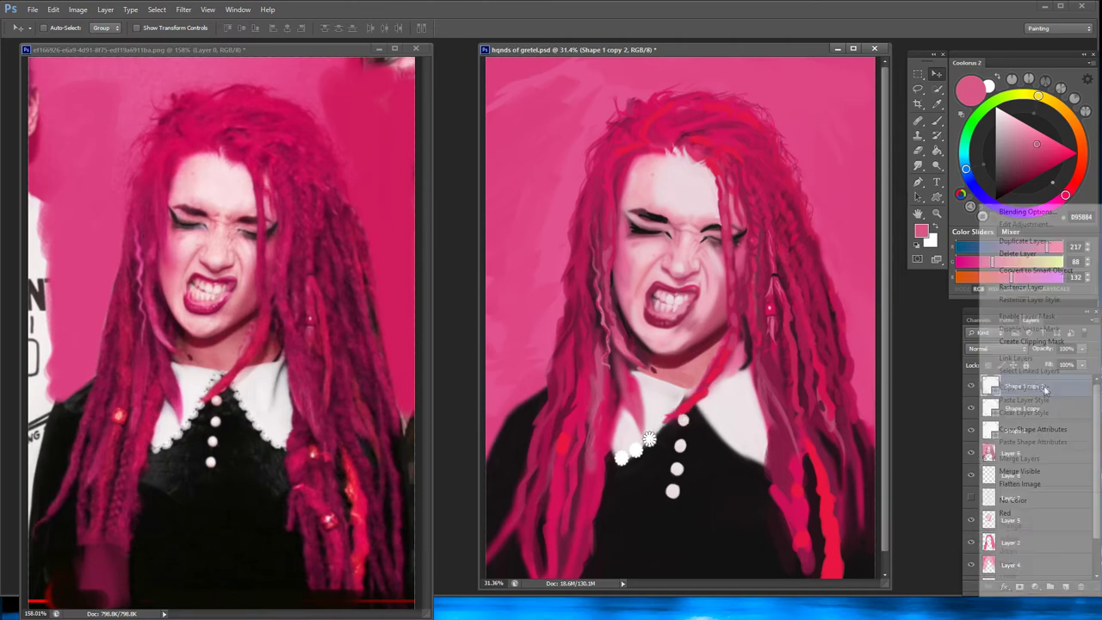
left_click(1023, 241)
key("Return")
left_click_drag(649, 440, 658, 423)
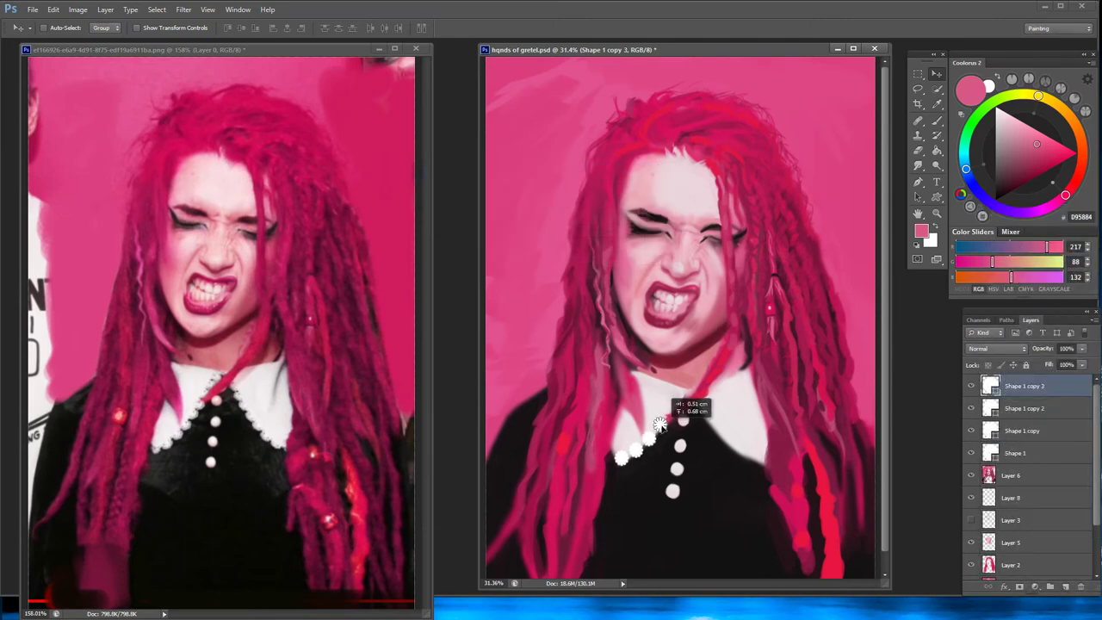
left_click_drag(659, 423, 669, 404)
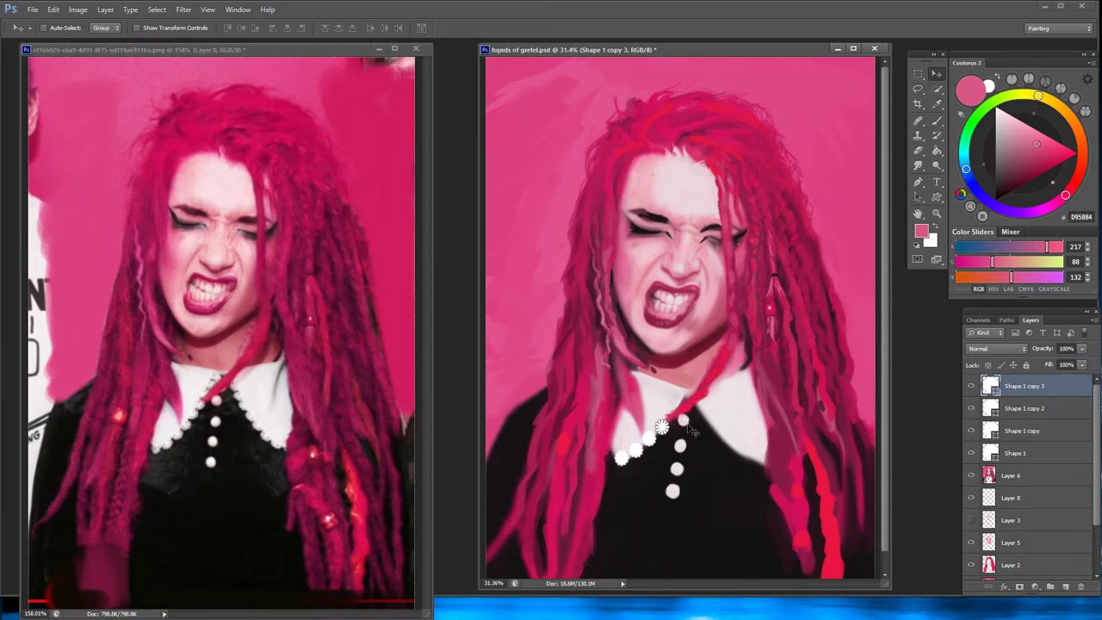
Rasterize all four lace shape layers, from the top copy down to Shape 1
key("e")
left_click(661, 428)
key("Return")
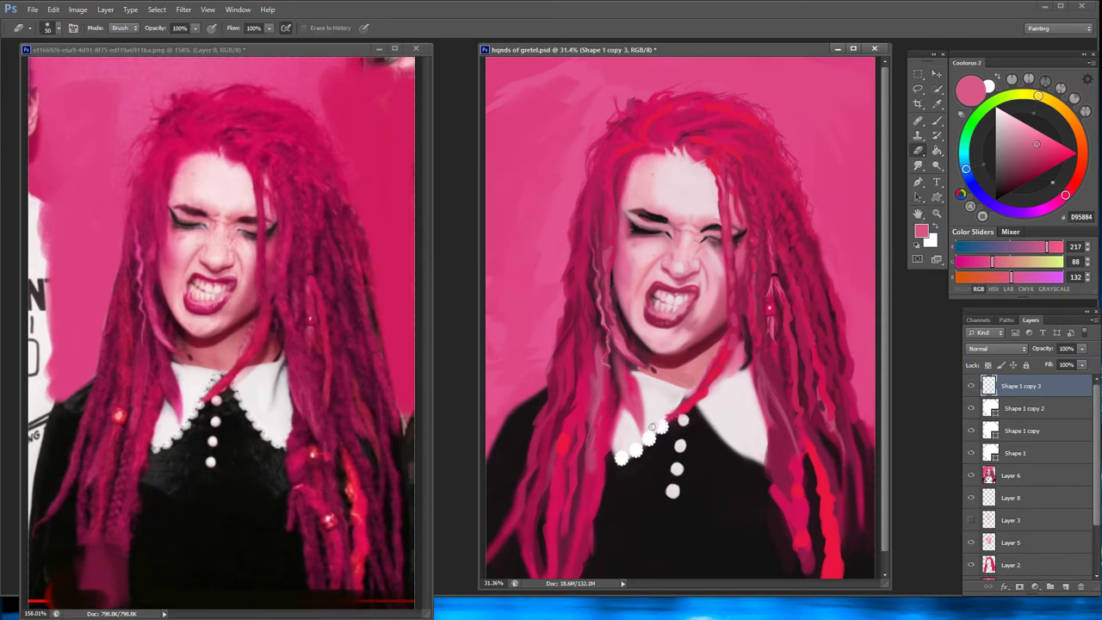
key("alt+bracketleft")
left_click(651, 434)
key("Return")
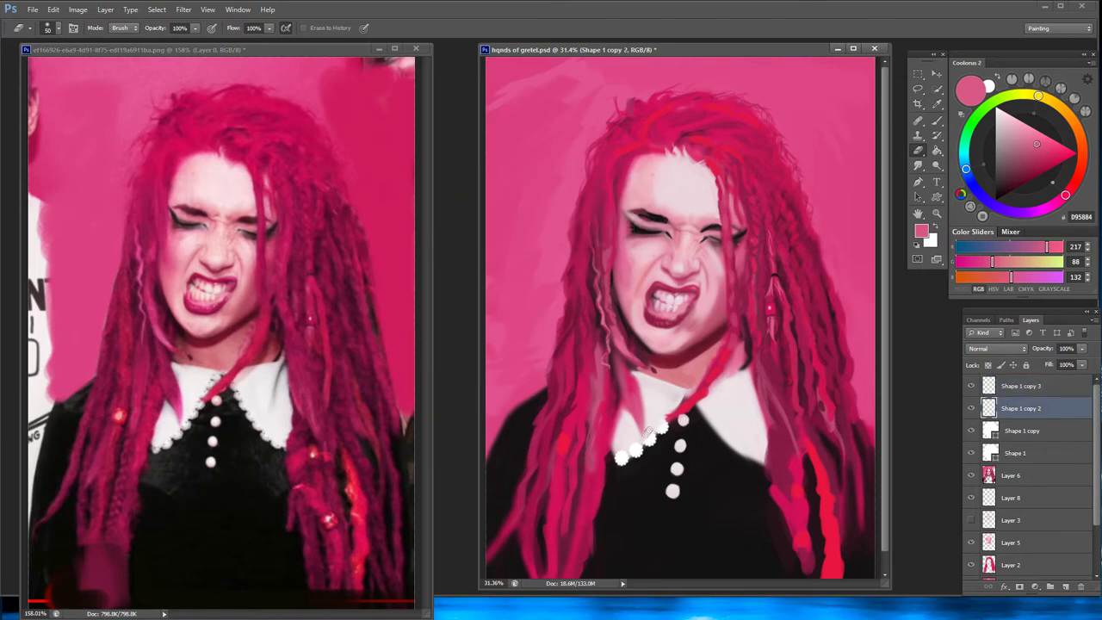
key("alt+bracketleft")
left_click(637, 449)
key("Return")
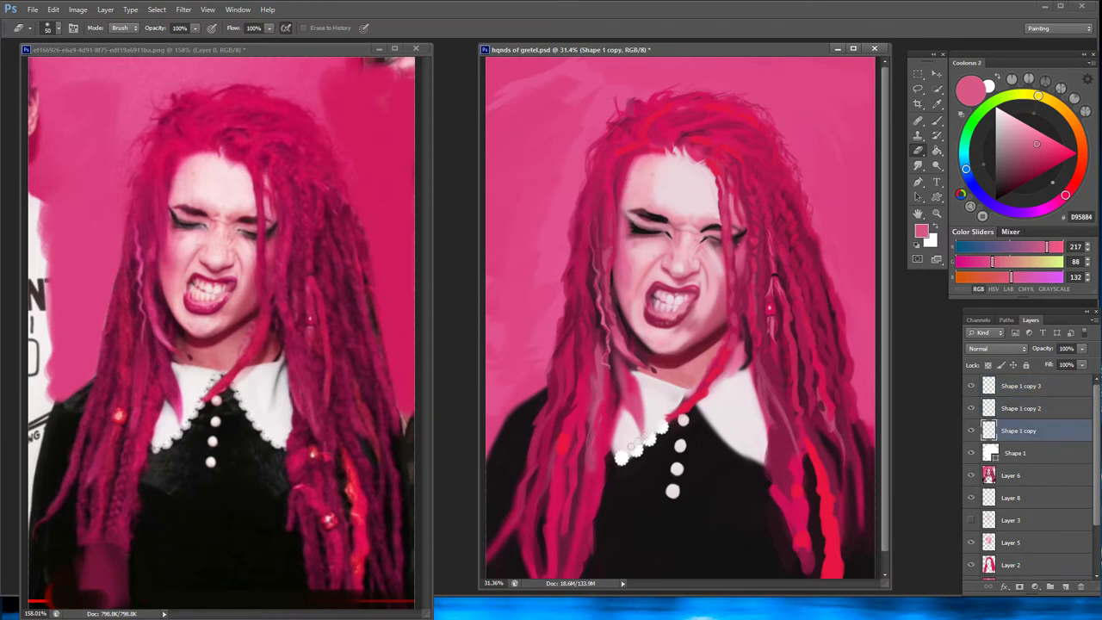
key("alt+bracketleft")
left_click(621, 457)
key("Return")
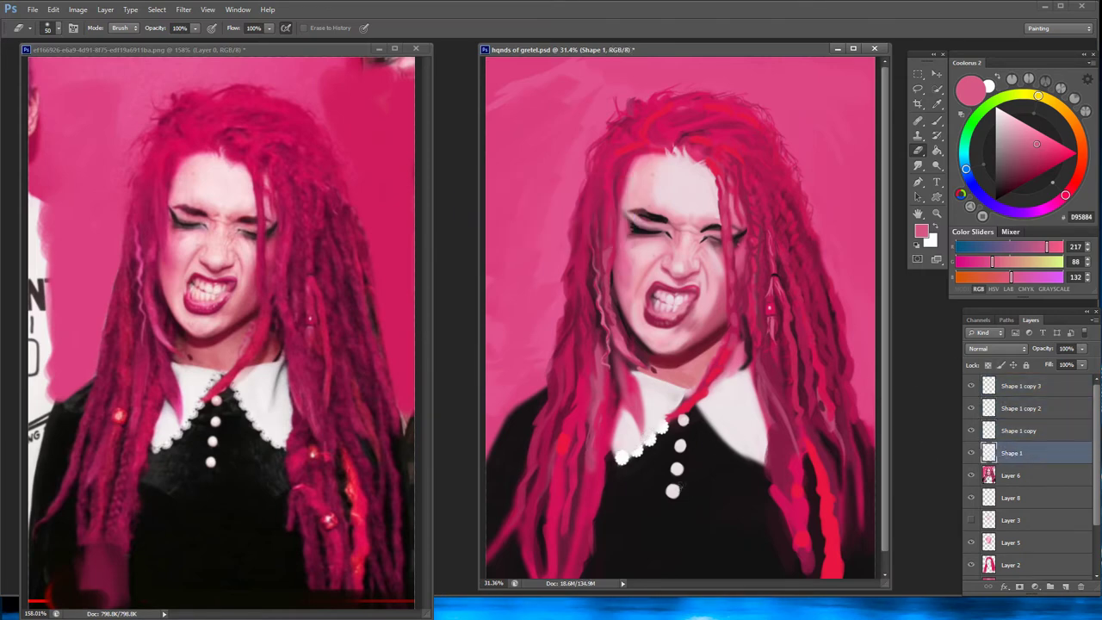
right_click(976, 386)
Merge the lace copies into Shape 1, then brighten it and lower its contrast
left_click(1008, 457)
right_click(975, 386)
left_click(1008, 457)
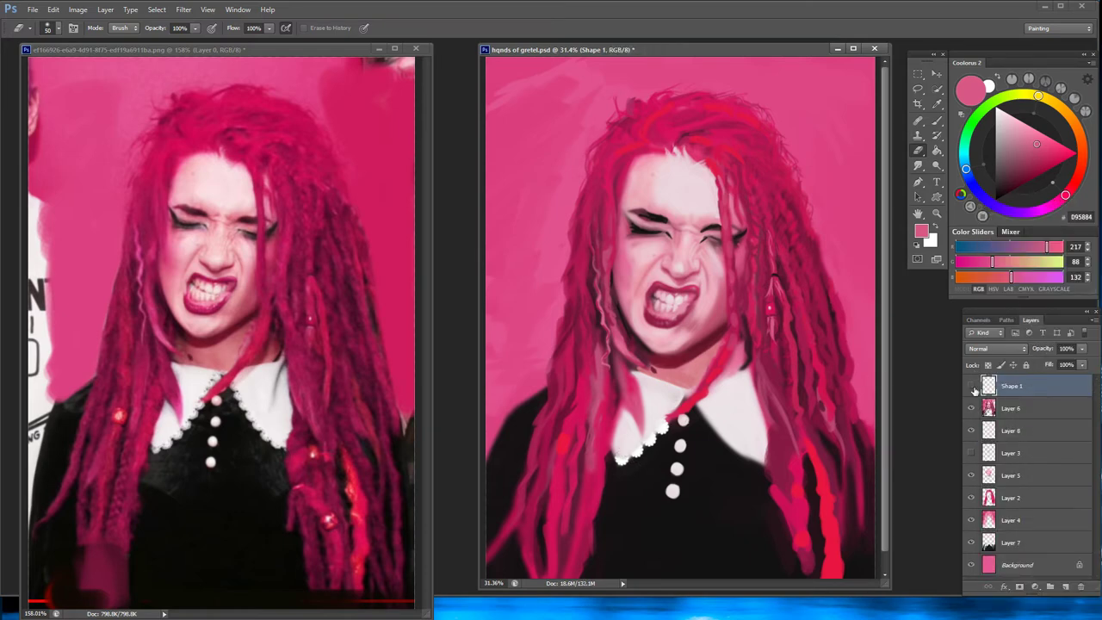
left_click(77, 9)
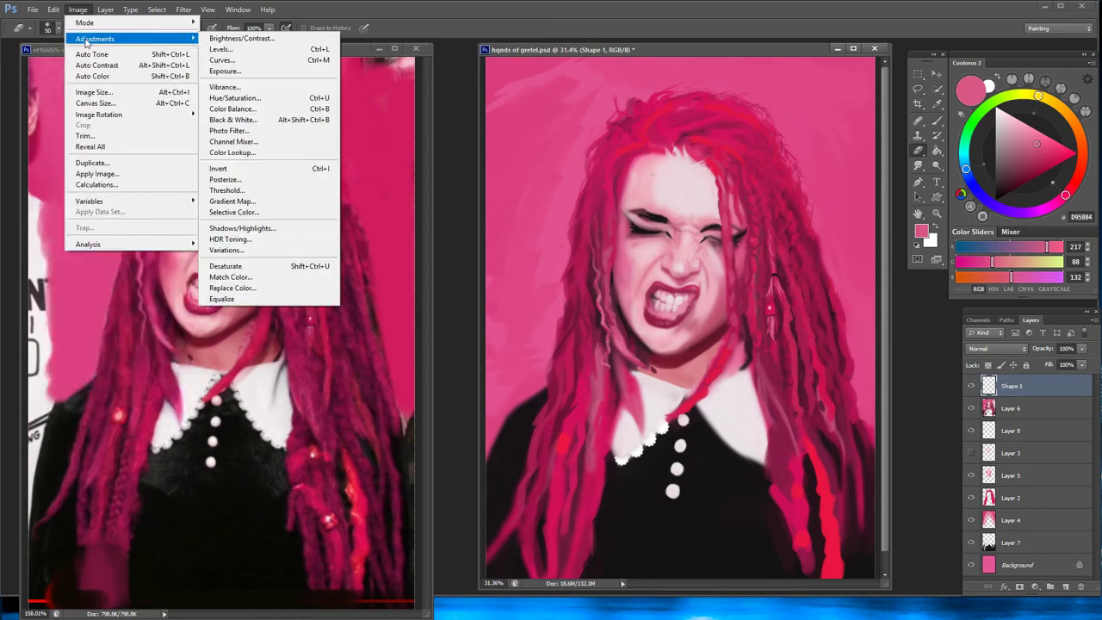
left_click(370, 39)
mouse_move(144, 354)
left_mouse_down()
mouse_move(108, 354)
mouse_move(160, 328)
left_mouse_up()
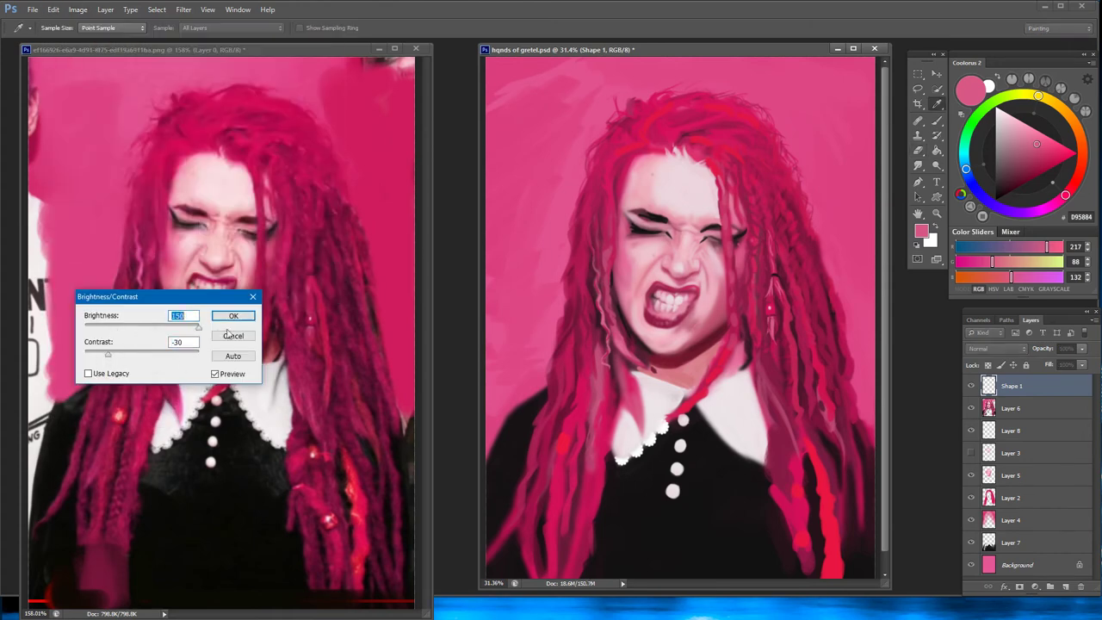
left_click(233, 316)
Shift the lace strip and rotate it to follow the diagonal collar edge
key("v")
left_click_drag(670, 427, 667, 426)
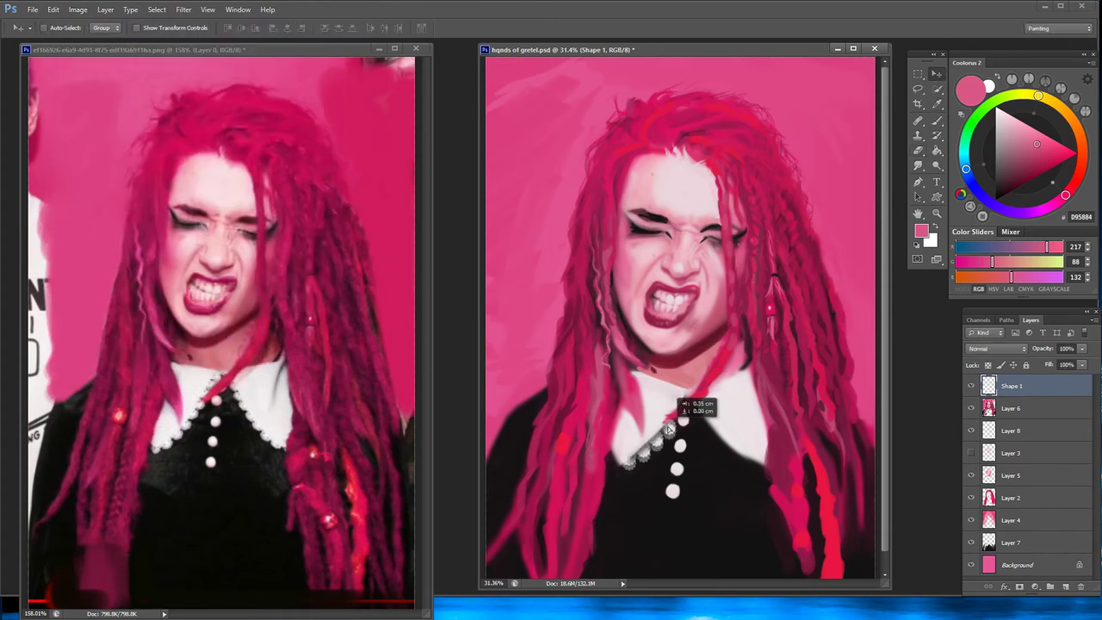
key("ctrl+y")
key("ctrl+t")
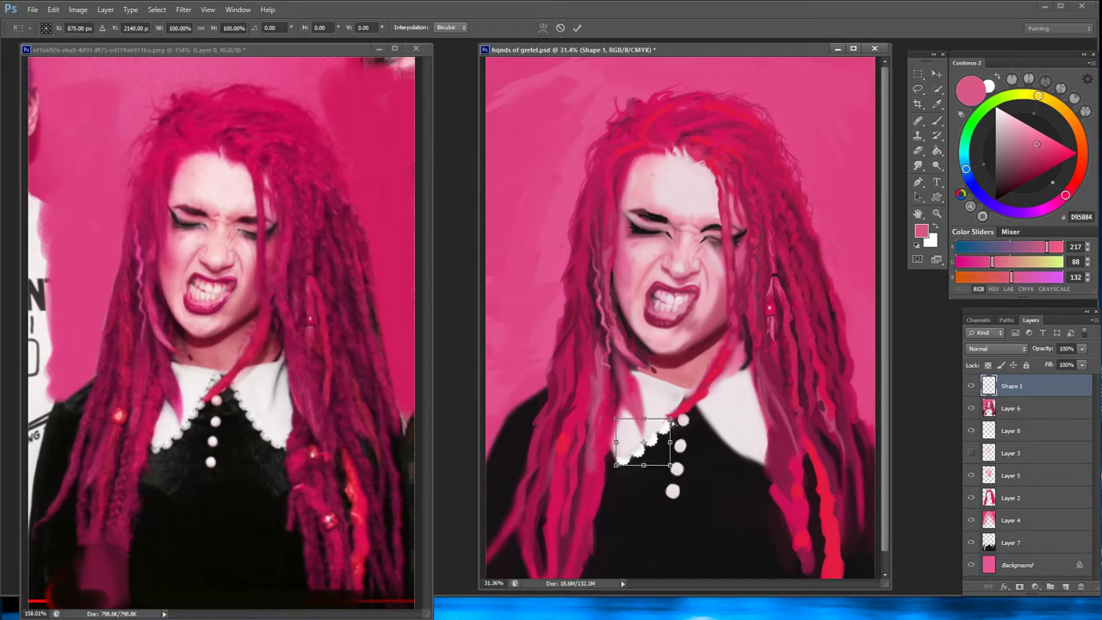
mouse_move(673, 422)
left_mouse_down()
mouse_move(689, 396)
mouse_move(697, 437)
left_mouse_up()
key("Return")
Duplicate the lace layer and tilt and rotate the copy to fit the collar
right_click(1016, 386)
left_click(990, 245)
left_click(645, 184)
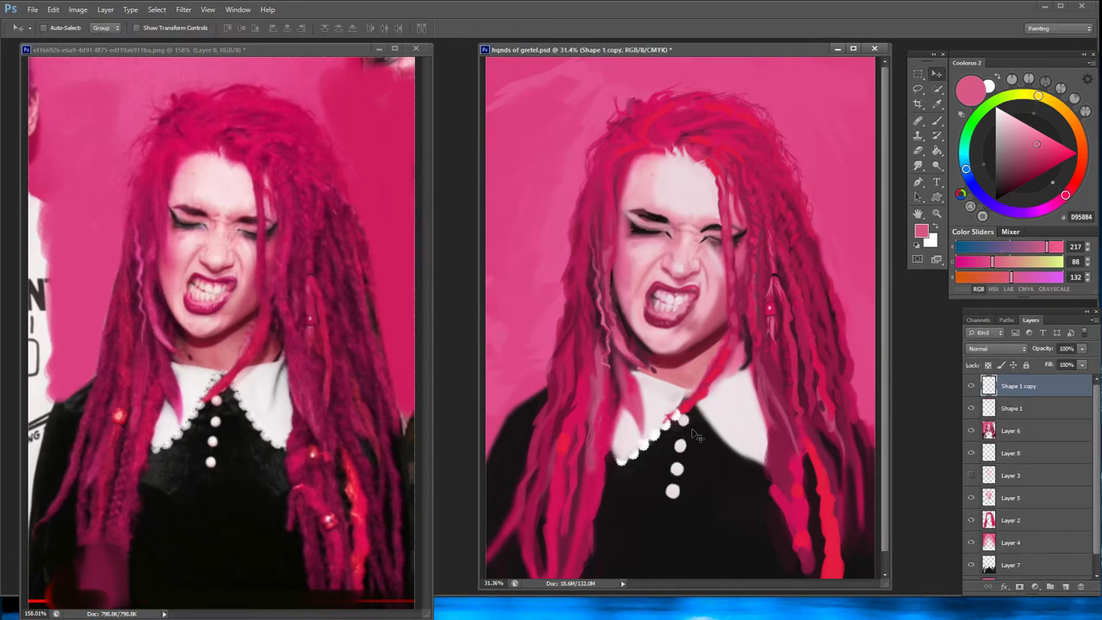
key("ctrl+t")
mouse_move(699, 397)
left_mouse_down()
mouse_move(714, 387)
mouse_move(689, 403)
mouse_move(633, 393)
left_mouse_up()
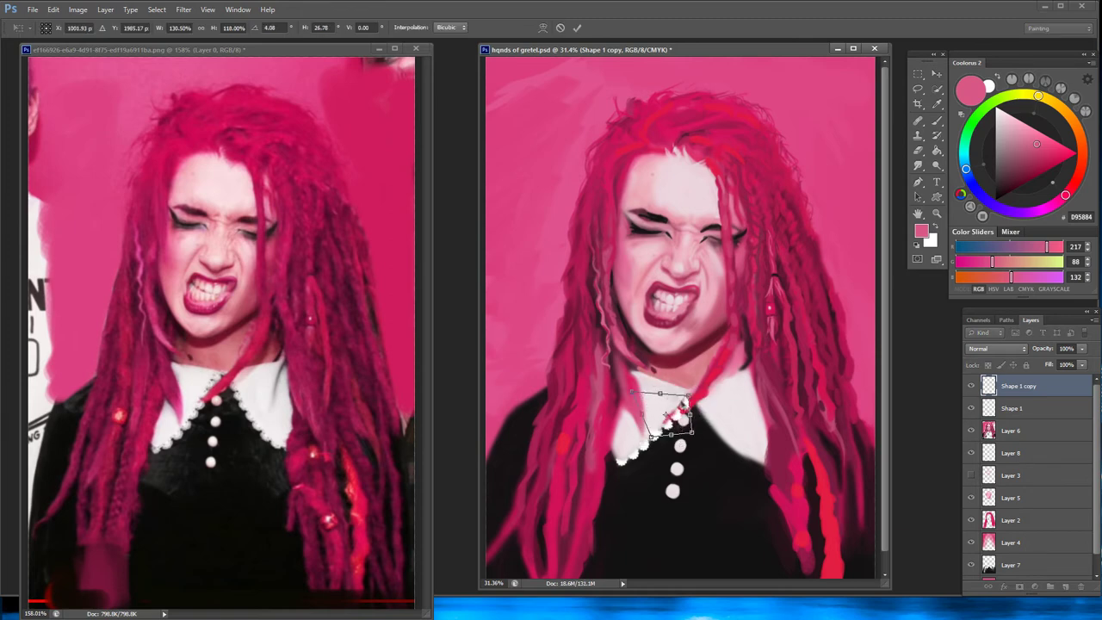
left_click(577, 27)
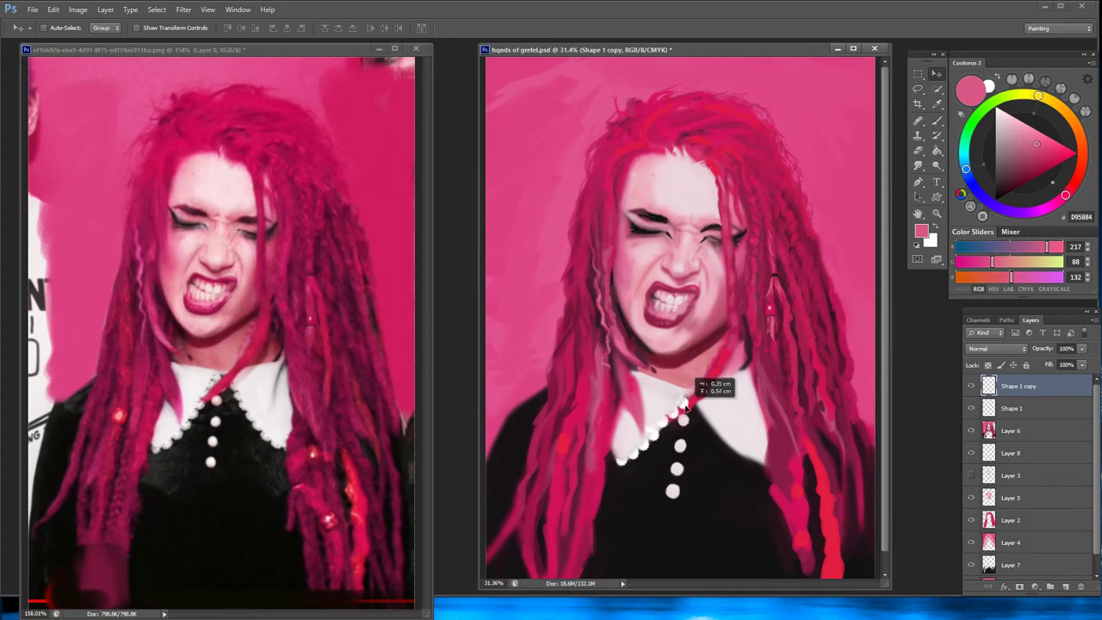
key("ctrl+t")
left_click_drag(700, 392, 729, 371)
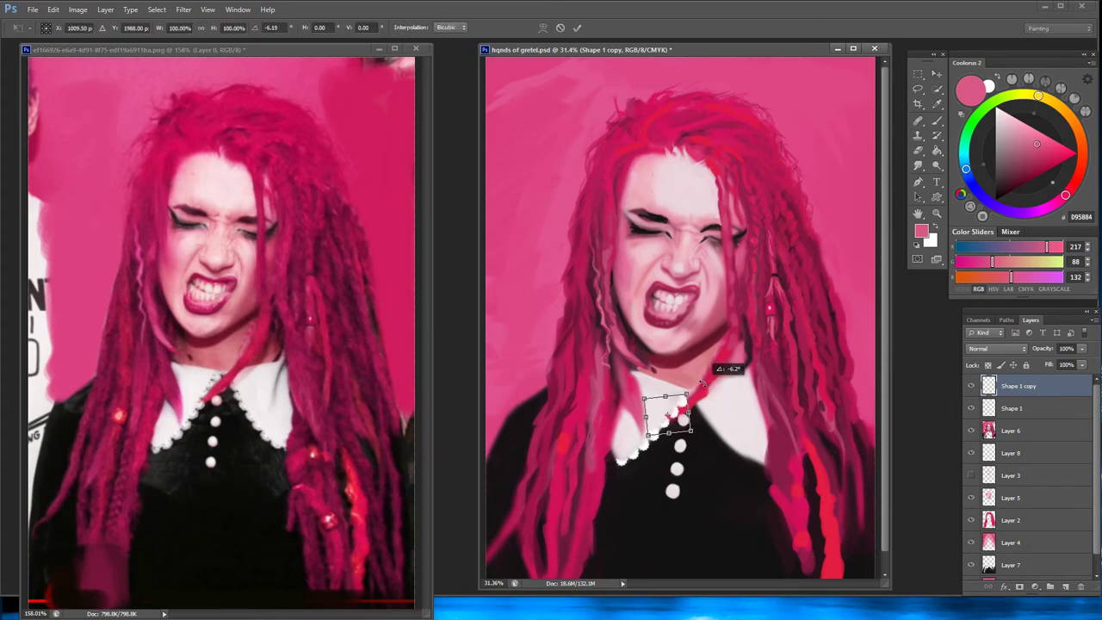
left_click(575, 27)
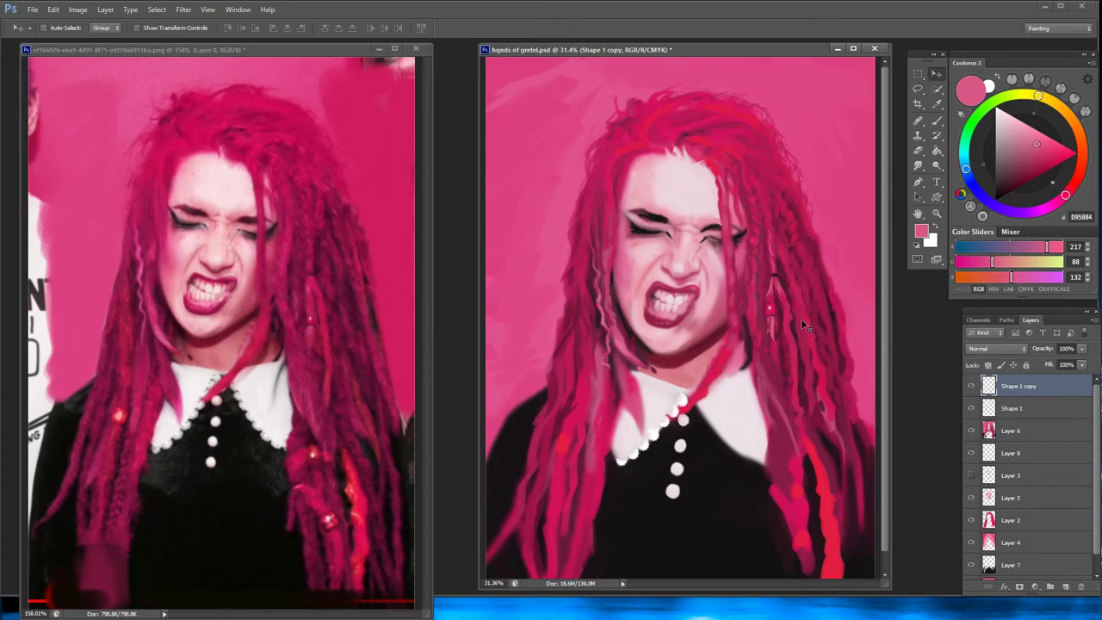
Duplicate the lace again, rotating it about 90° and stretching it along the collar's right edge
key("e")
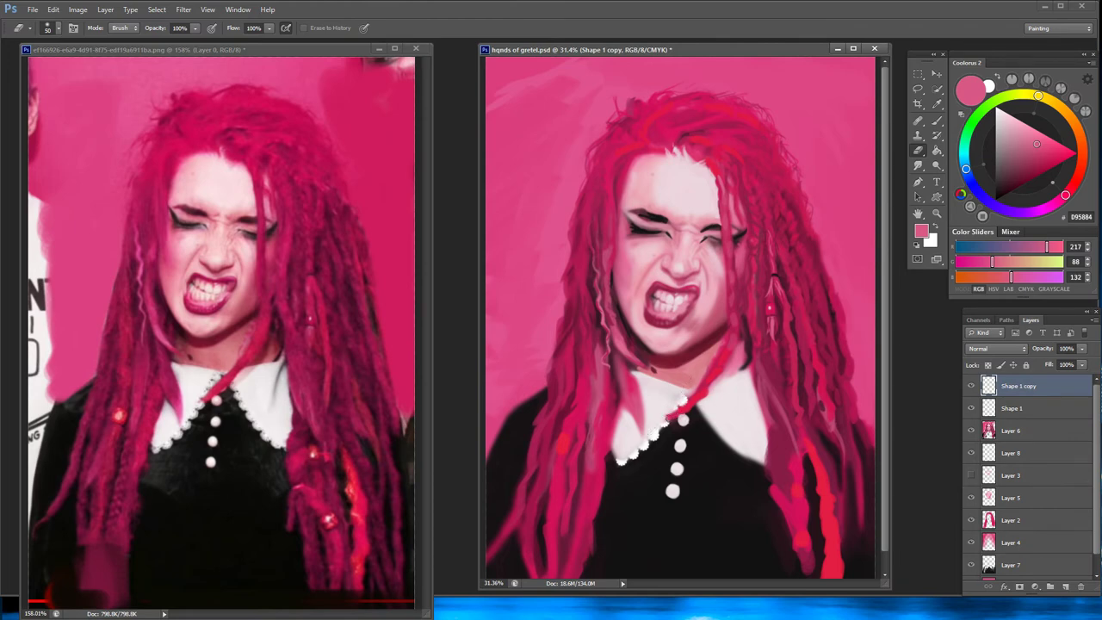
right_click(979, 408)
left_click(1003, 52)
left_click(654, 188)
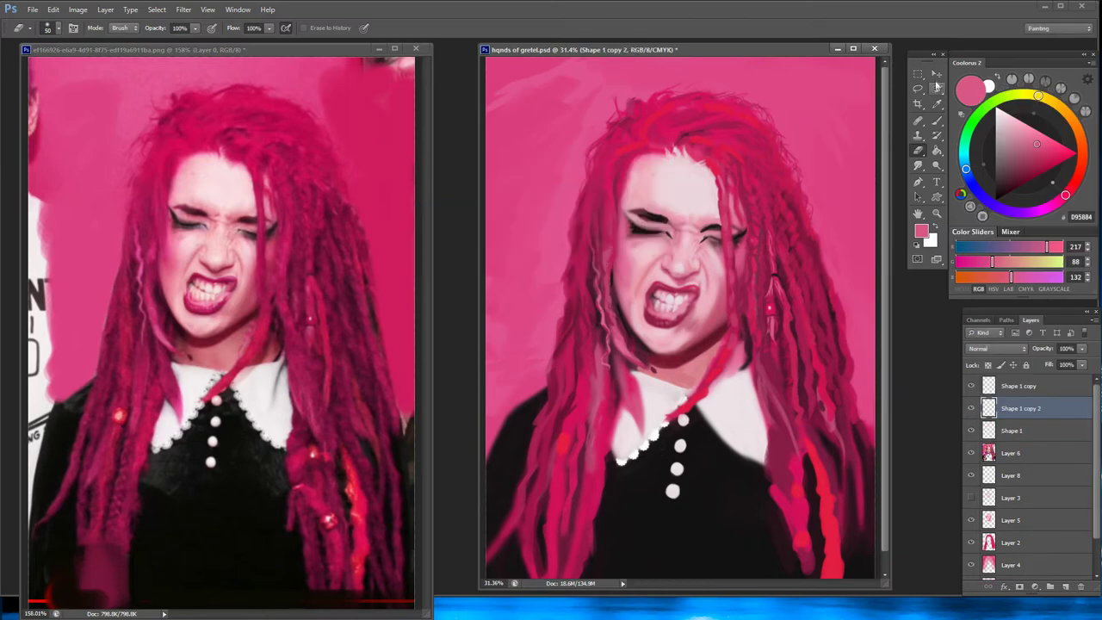
key("v")
mouse_move(680, 413)
left_mouse_down()
mouse_move(727, 456)
mouse_move(675, 431)
left_mouse_up()
key("ctrl+t")
left_click_drag(700, 482, 704, 405)
mouse_move(676, 446)
left_mouse_down()
mouse_move(729, 445)
mouse_move(767, 472)
mouse_move(748, 441)
mouse_move(761, 423)
left_mouse_up()
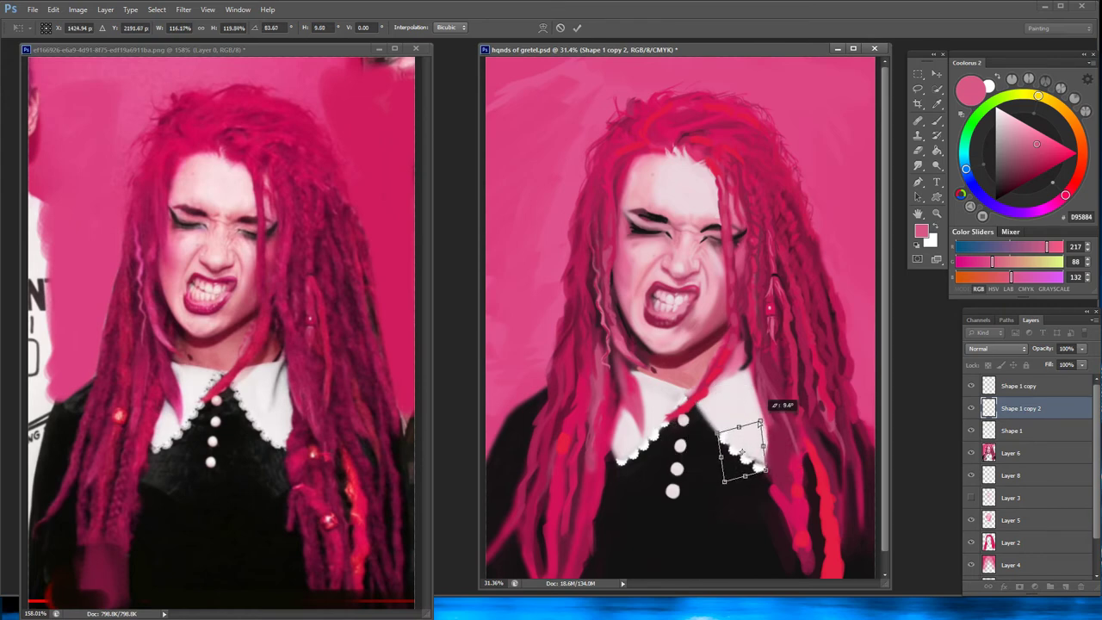
left_click_drag(767, 470, 763, 466)
left_click(577, 28)
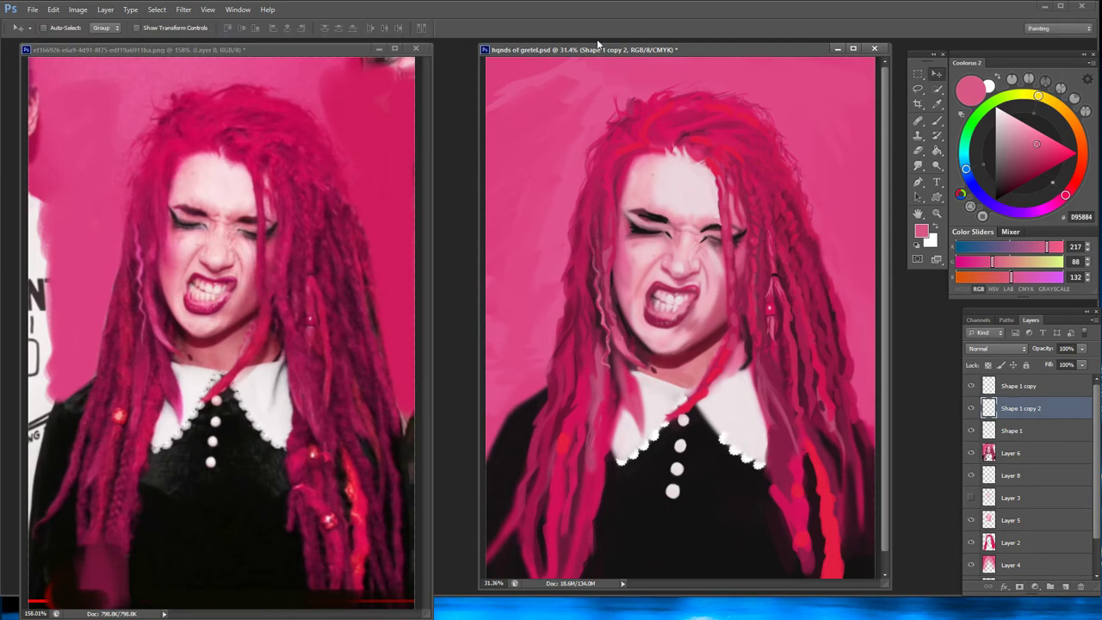
Make a third lace copy and move and transform it along the collar
key("e")
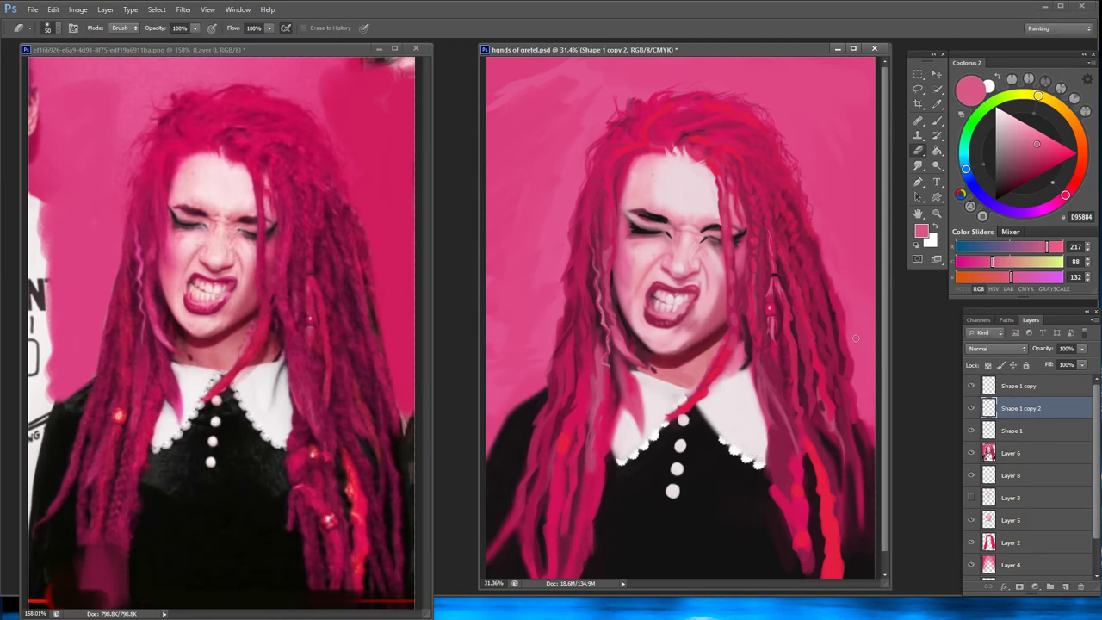
right_click(1025, 408)
left_click(1008, 41)
left_click(652, 185)
key("v")
mouse_move(771, 473)
left_mouse_down()
mouse_move(723, 422)
mouse_move(741, 410)
left_mouse_up()
key("ctrl+t")
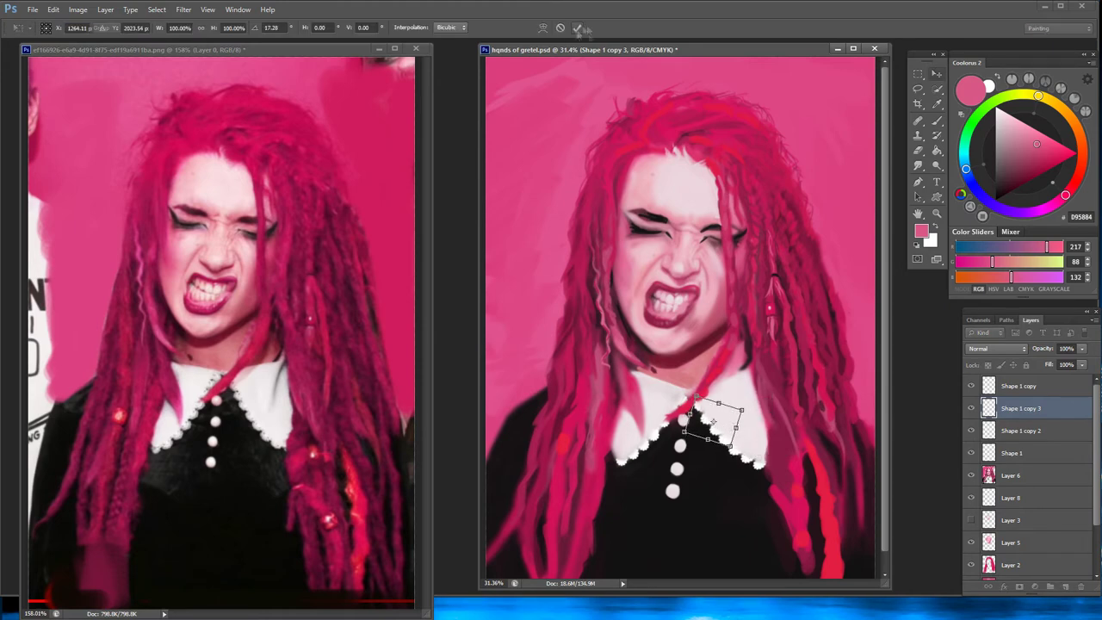
left_click(577, 29)
left_click(918, 151)
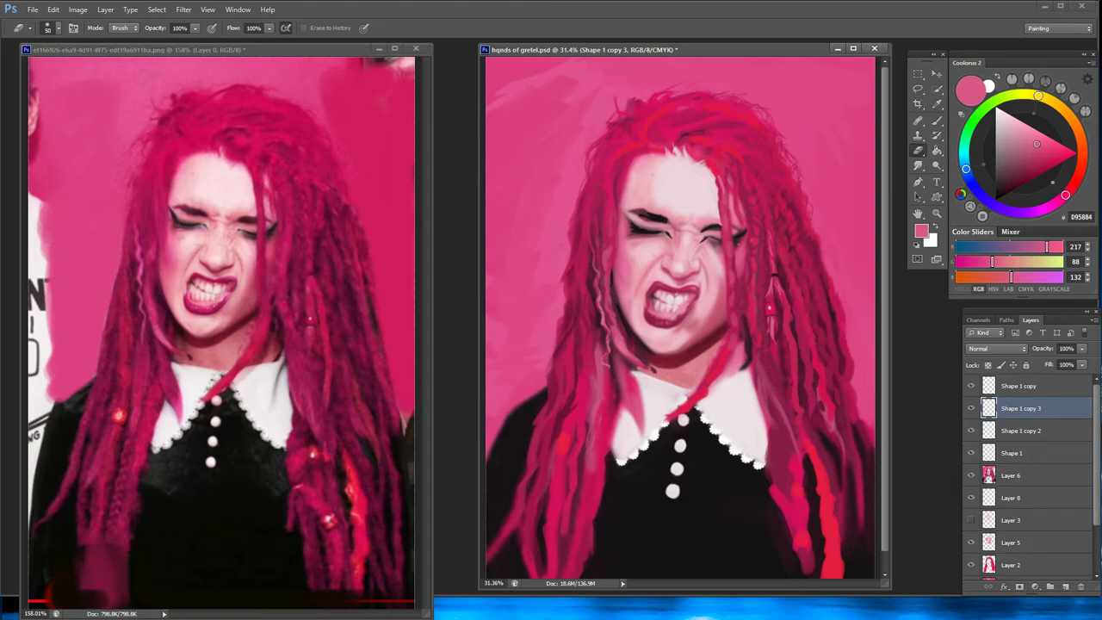
Delete the unwanted lace copies and merge the remaining copy into Shape 1
right_click(1020, 409)
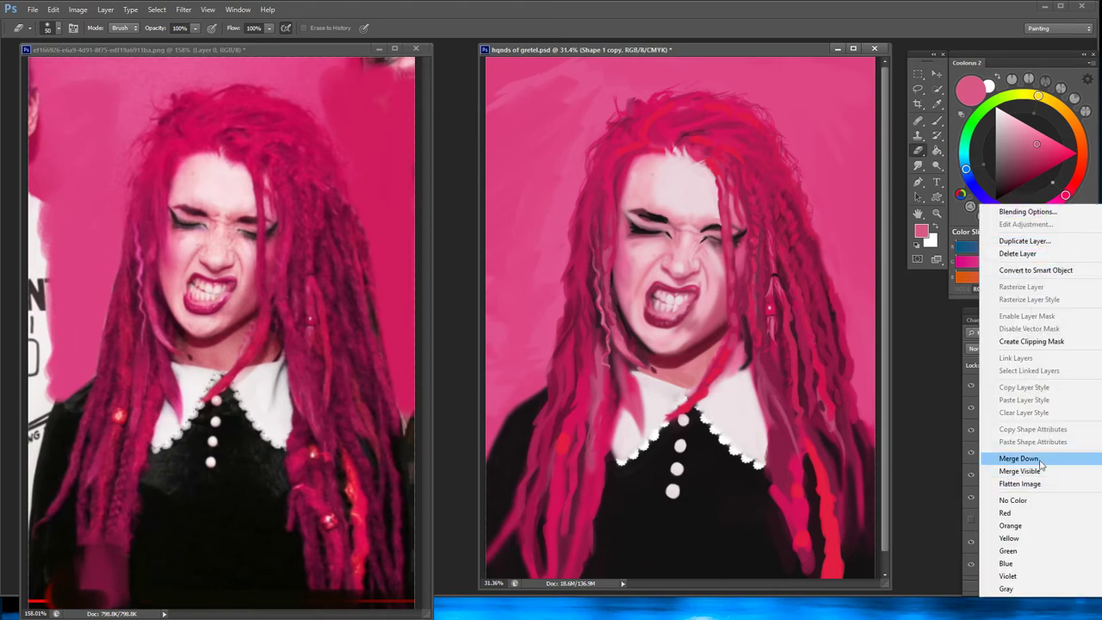
left_click(1007, 462)
right_click(1020, 387)
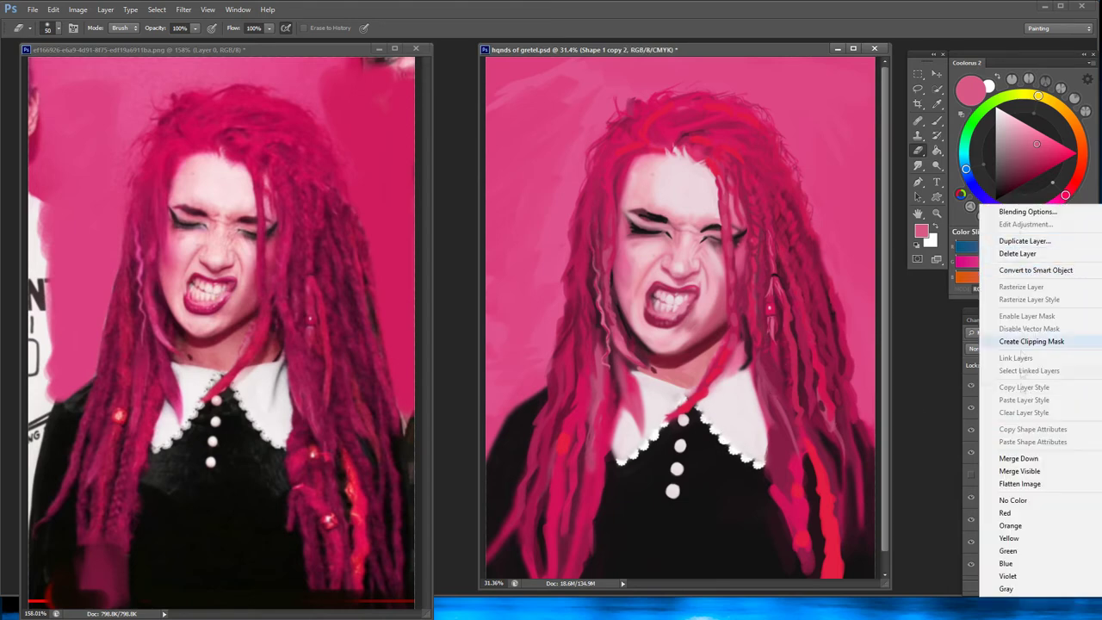
left_click(1012, 459)
Darken the lace slightly with an Exposure adjustment of -0.16
left_click(78, 10)
left_click(233, 39)
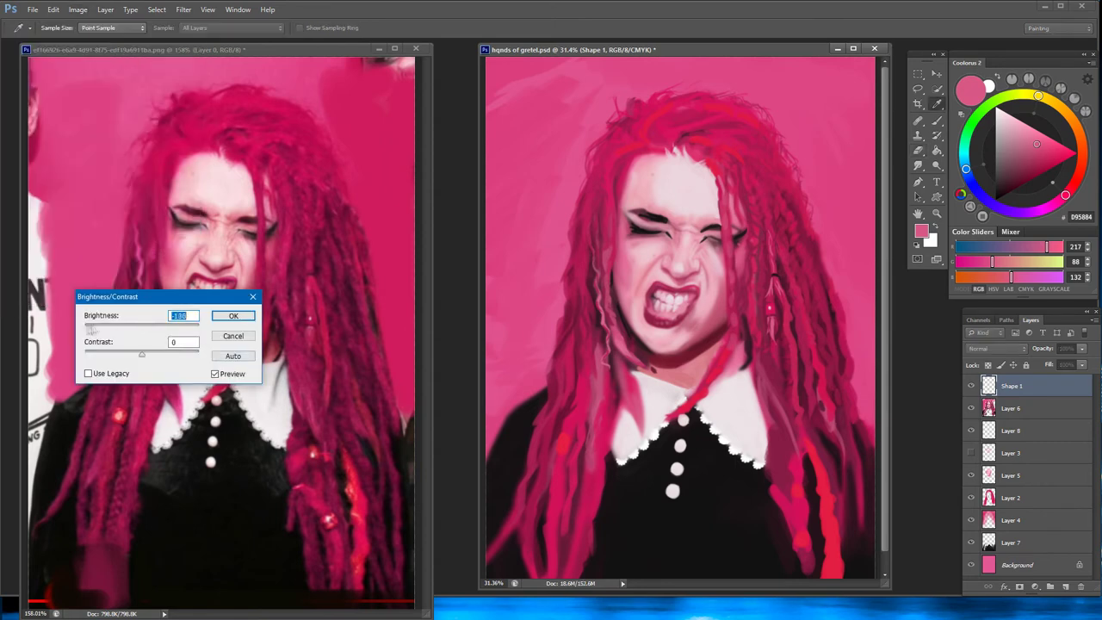
left_click_drag(93, 327, 108, 328)
key("Tab")
left_click(227, 337)
left_click(77, 9)
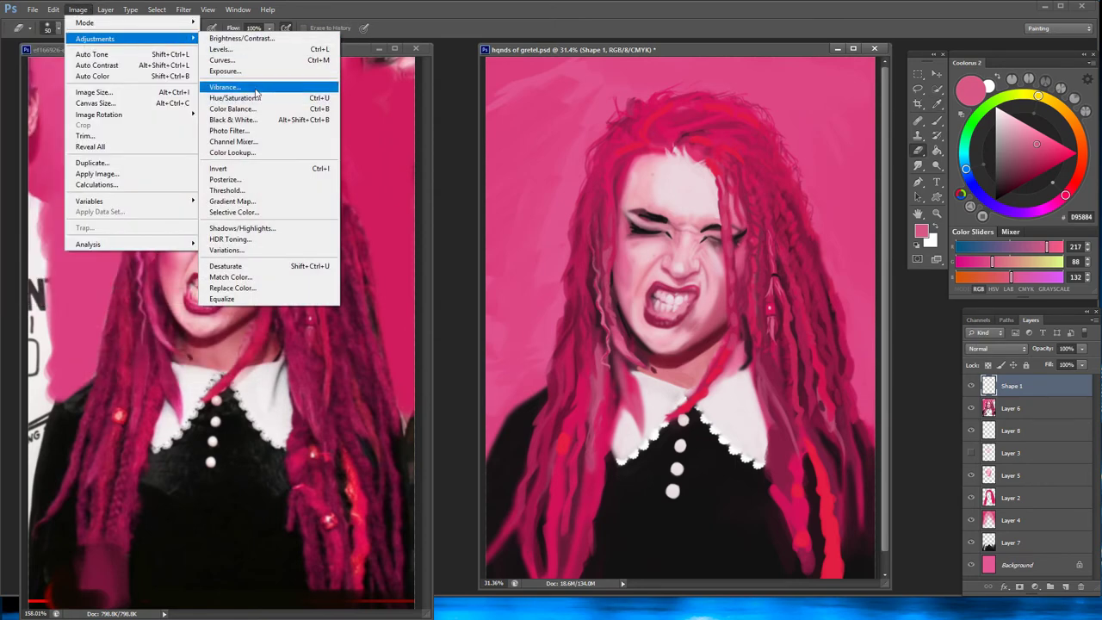
left_click(249, 76)
mouse_move(135, 251)
left_mouse_down()
mouse_move(119, 288)
mouse_move(128, 296)
left_mouse_up()
left_click_drag(135, 300, 135, 303)
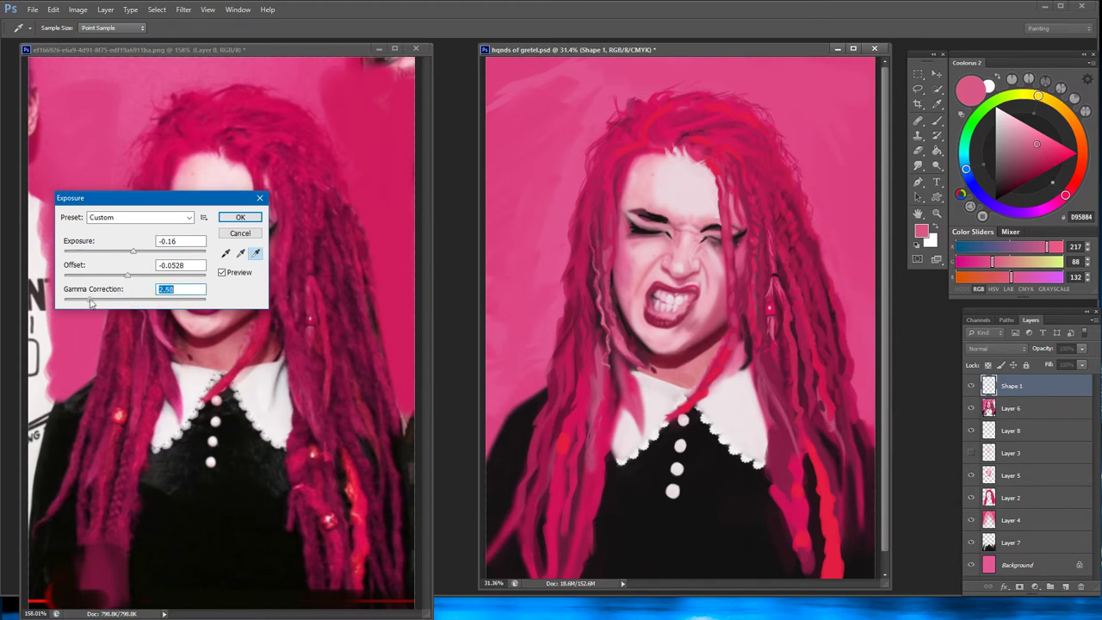
left_click(231, 220)
On a new layer, paint a thin dark line on the collar and soften it
key("b")
left_click(1066, 586)
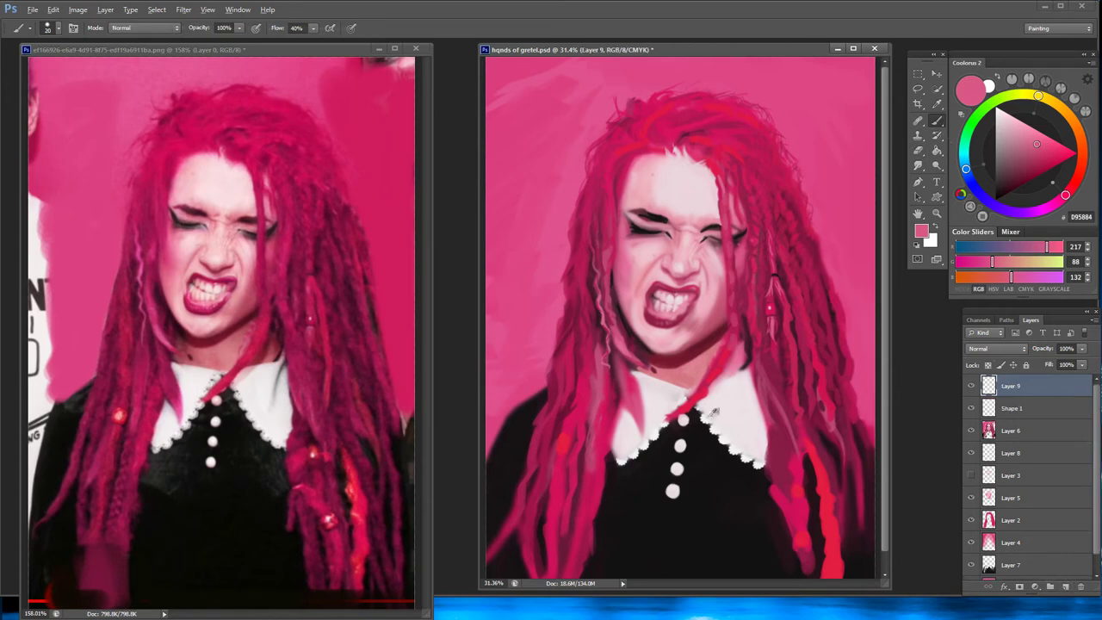
left_click(749, 431, "alt")
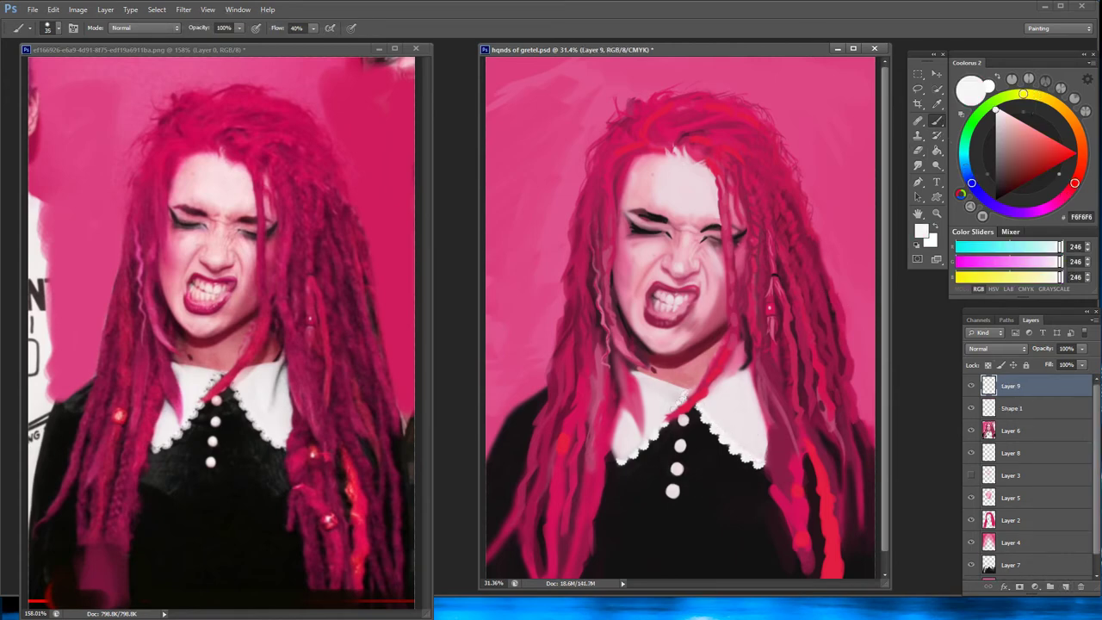
left_click(715, 380, "alt")
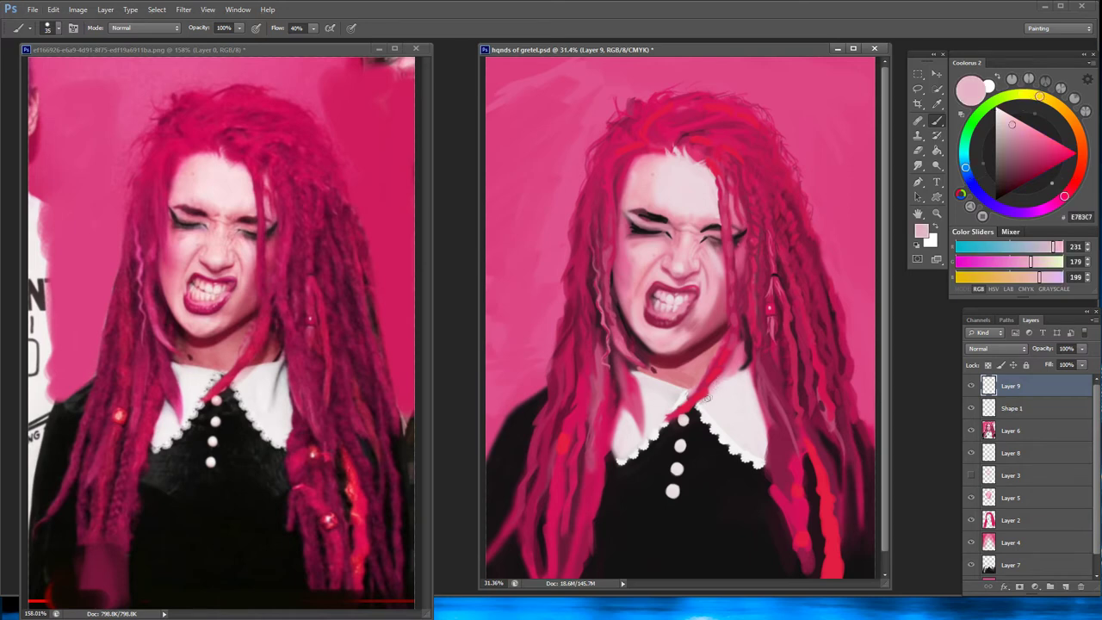
left_click(742, 373, "alt")
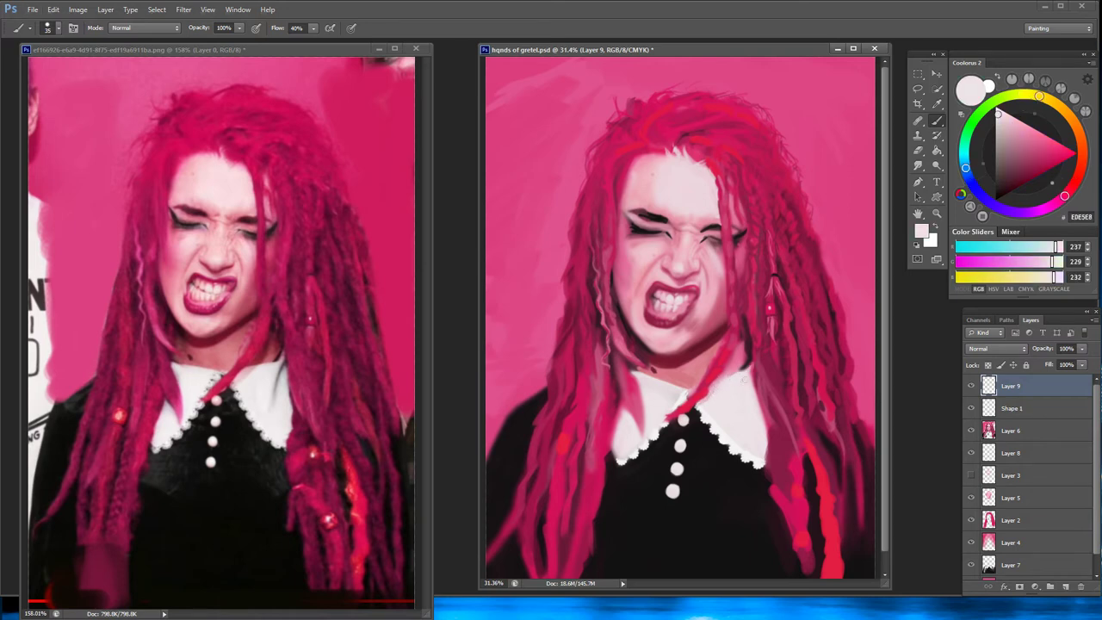
left_click(748, 369, "alt")
left_click_drag(747, 372, 755, 424)
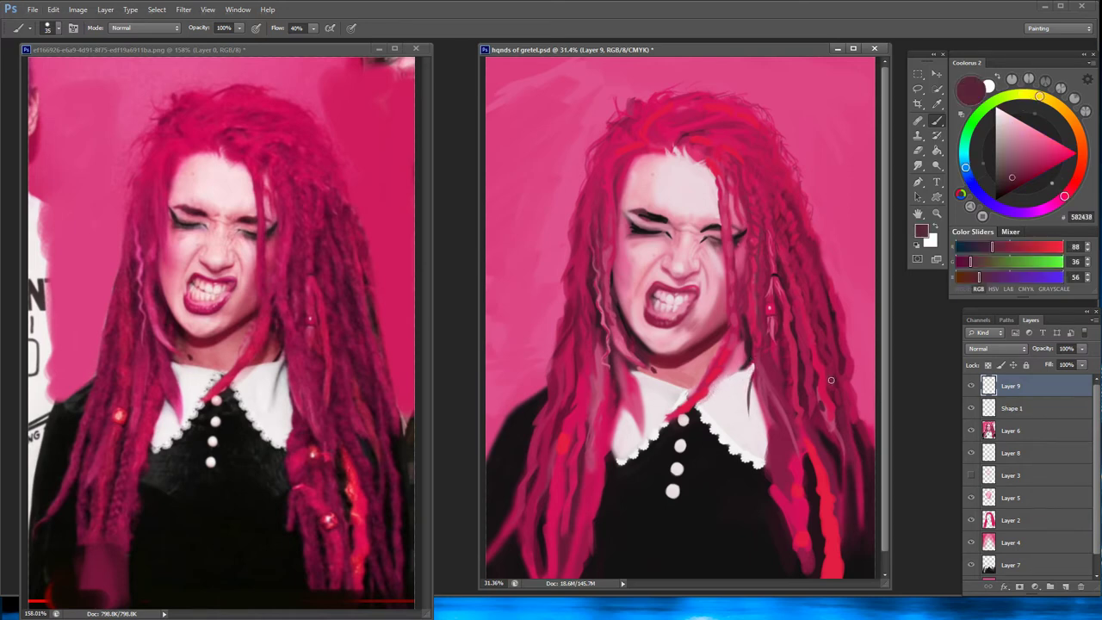
left_click_drag(918, 165, 956, 155)
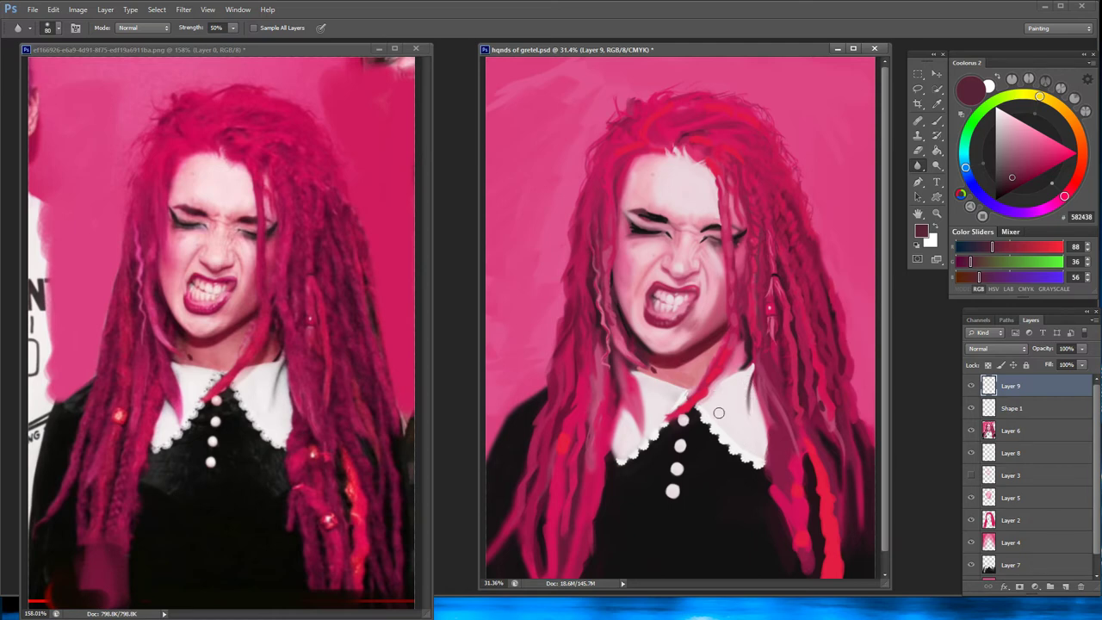
Merge the paint layer and lace down into Layer 6, toggling layers to compare
right_click(1028, 388)
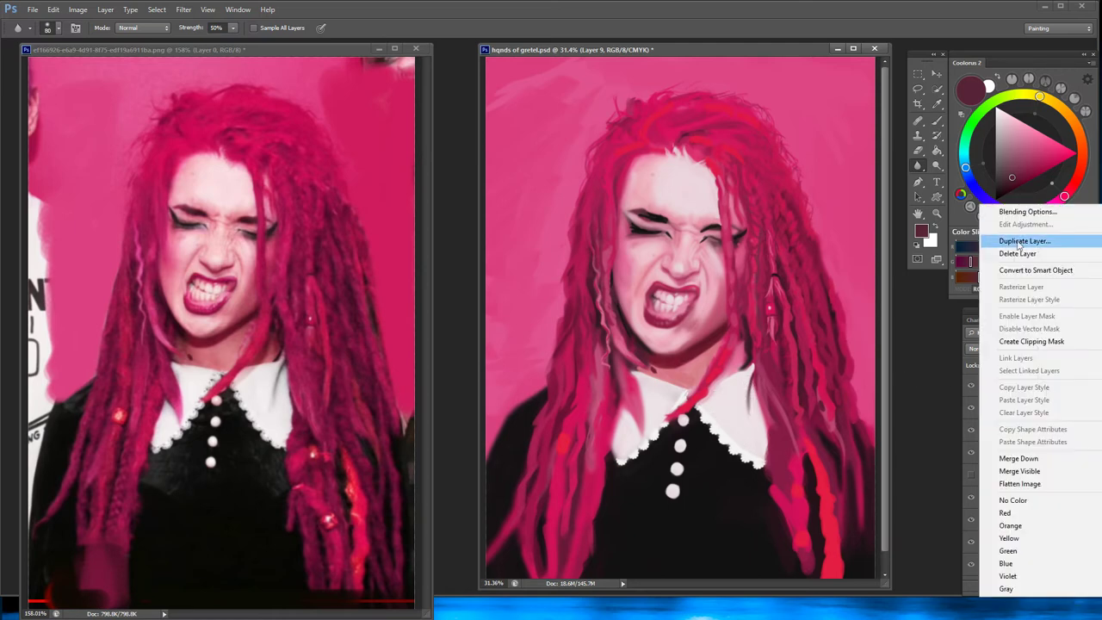
left_click(1018, 458)
right_click(1017, 387)
left_click(1018, 458)
left_click(971, 476)
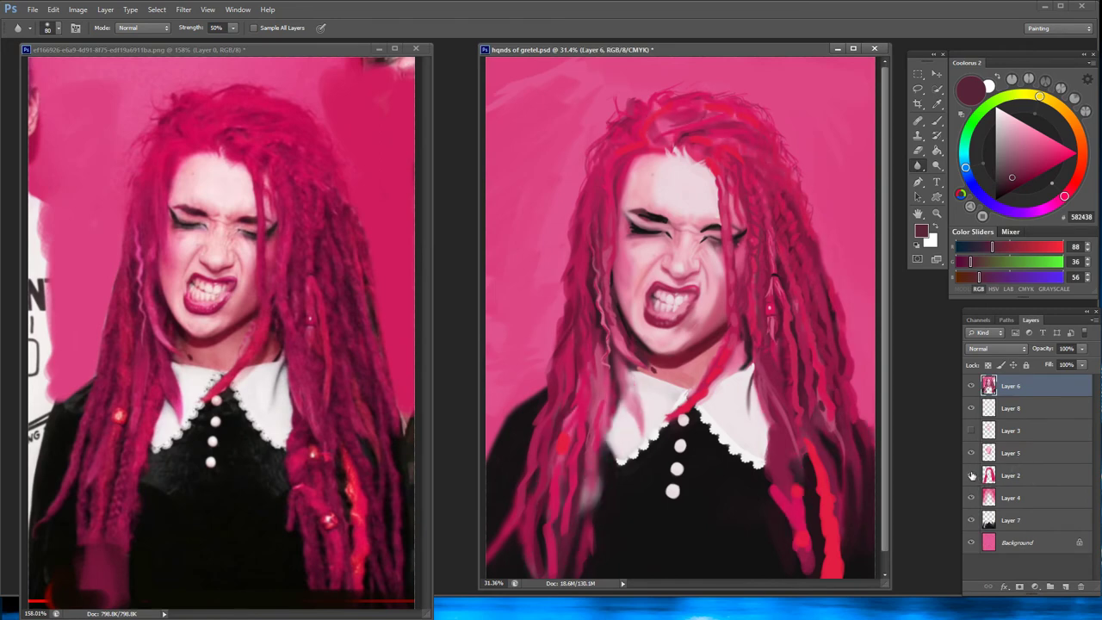
left_click(971, 520)
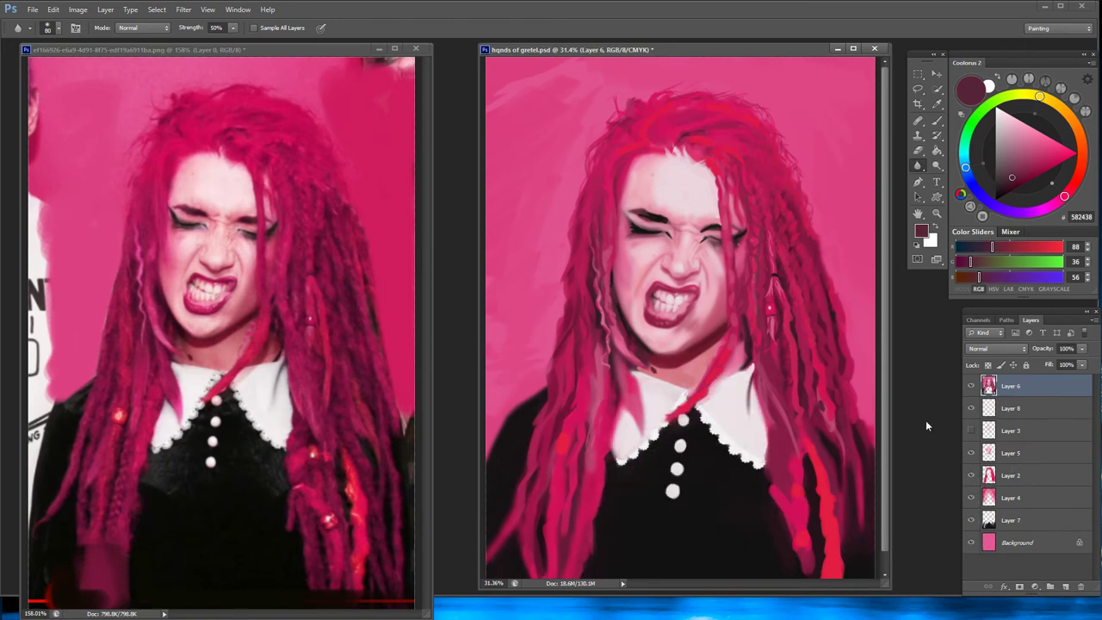
left_click(972, 542)
left_click(972, 542)
Paint near-white EEDEDE highlights along the collar edges, especially the right side
key("b")
left_click(621, 450, "alt")
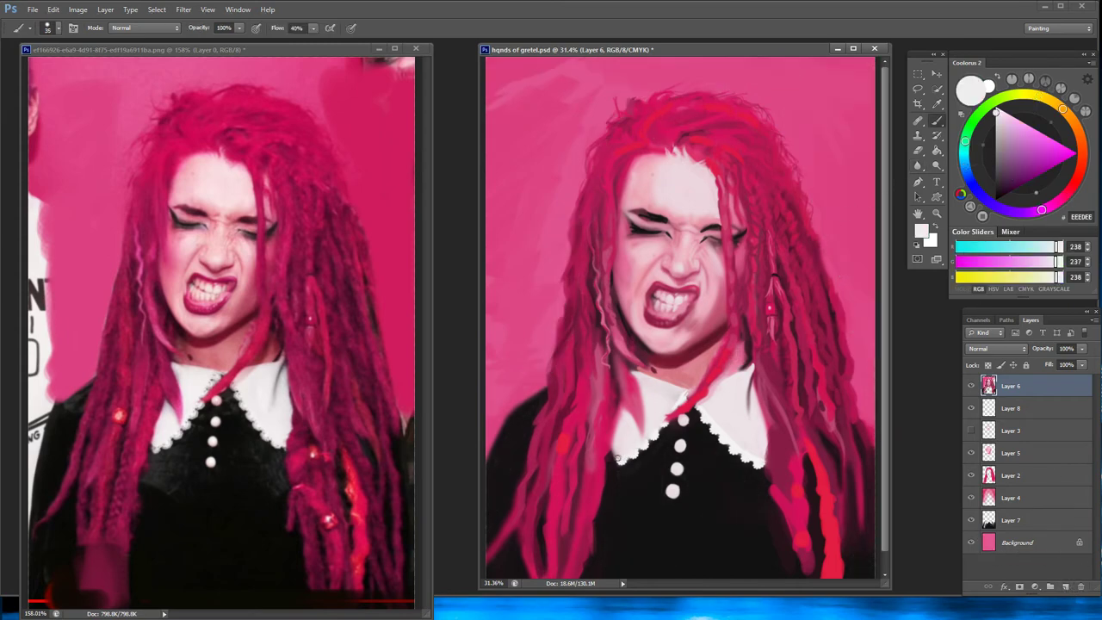
left_click_drag(620, 454, 647, 435)
left_click_drag(764, 440, 759, 468)
left_click_drag(765, 418, 767, 455)
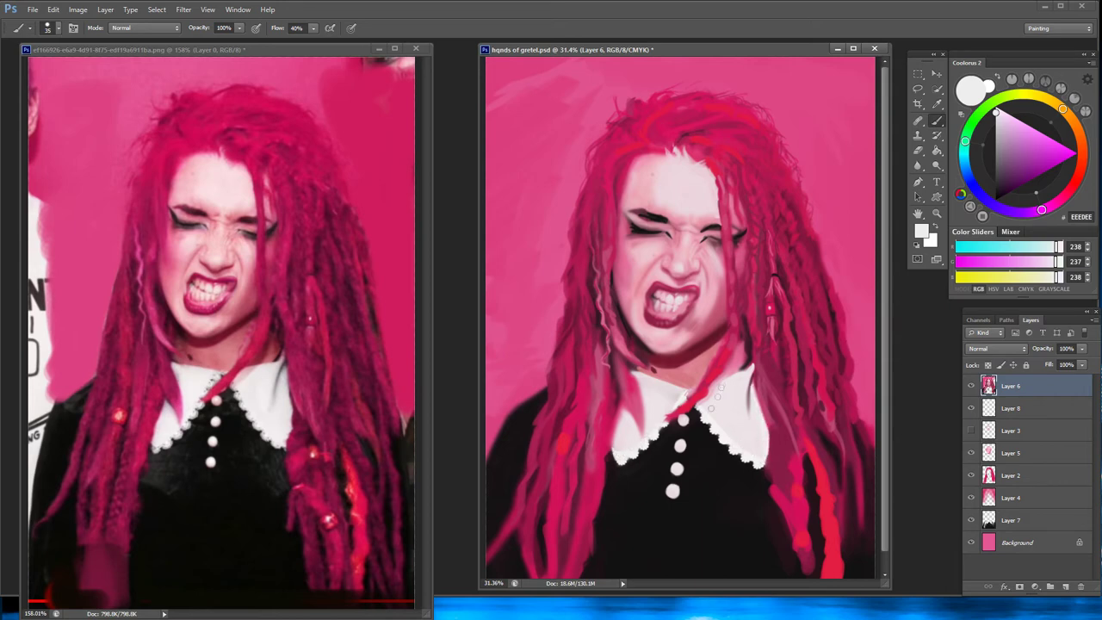
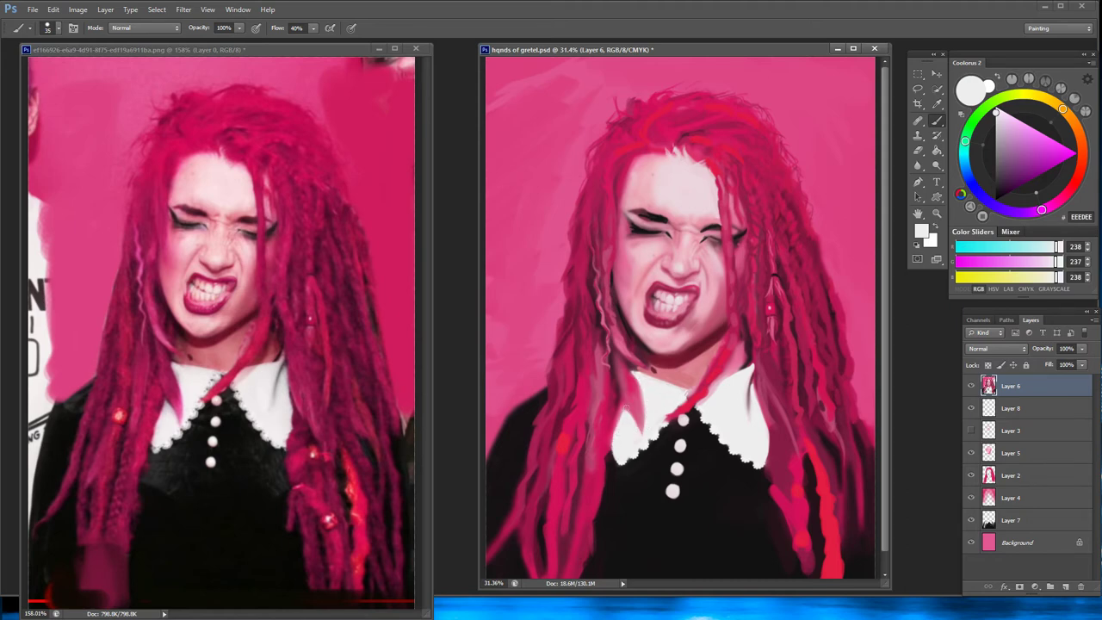
Paint dark crimson strokes along the collar's left edge and a pale pink strand beside the left cheek
left_click(621, 409, "alt")
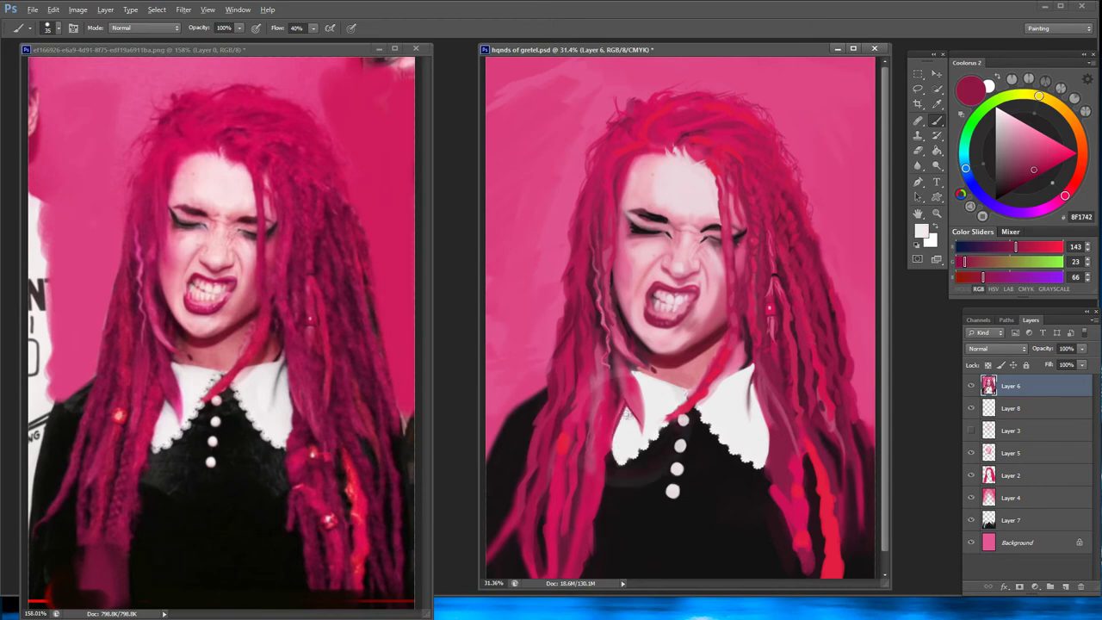
left_click(626, 414, "alt")
left_click_drag(632, 405, 635, 416)
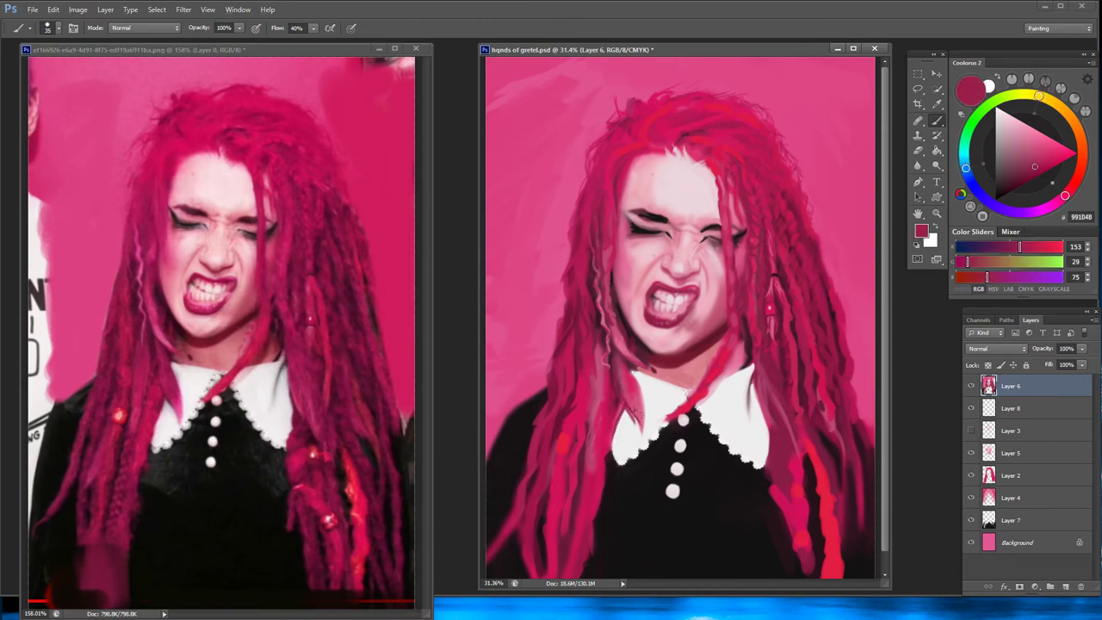
left_click(627, 362, "alt")
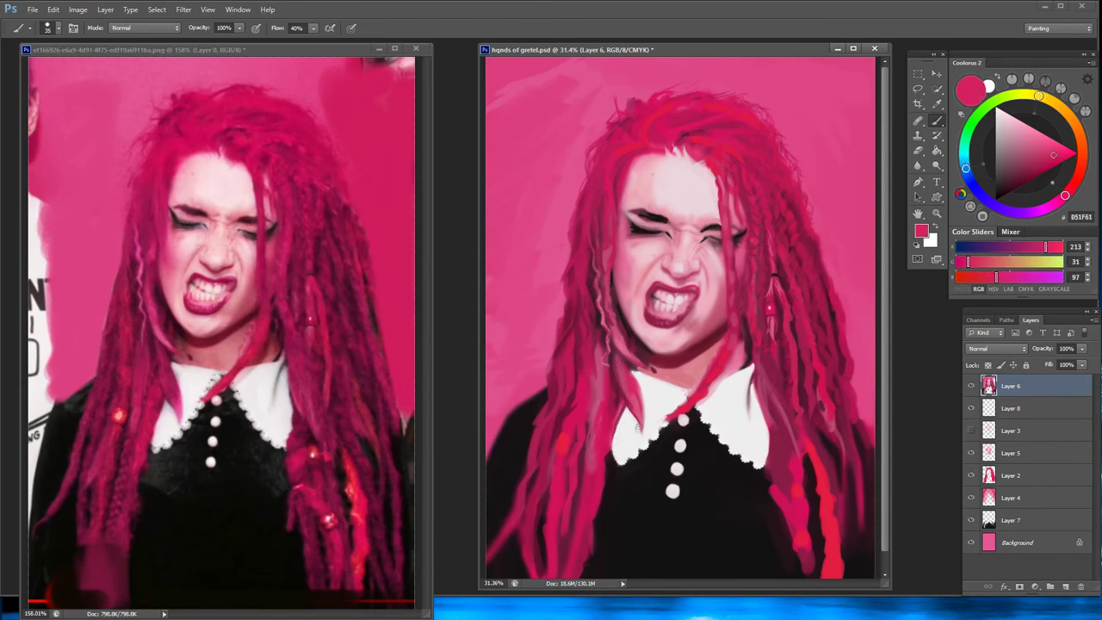
left_click(646, 390, "alt")
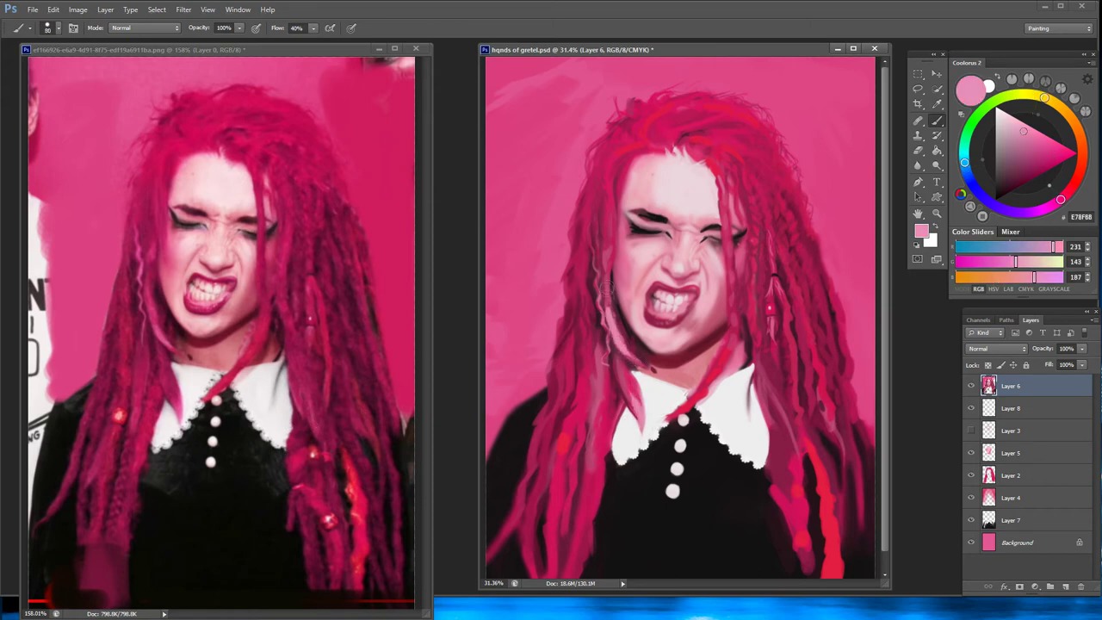
left_click_drag(609, 164, 604, 256)
Lower Layer 6's opacity, sample deeper pinks, and undo the recent hair strokes
mouse_move(1082, 349)
left_mouse_down()
mouse_move(1072, 366)
mouse_move(1082, 366)
left_mouse_up()
left_click(894, 364)
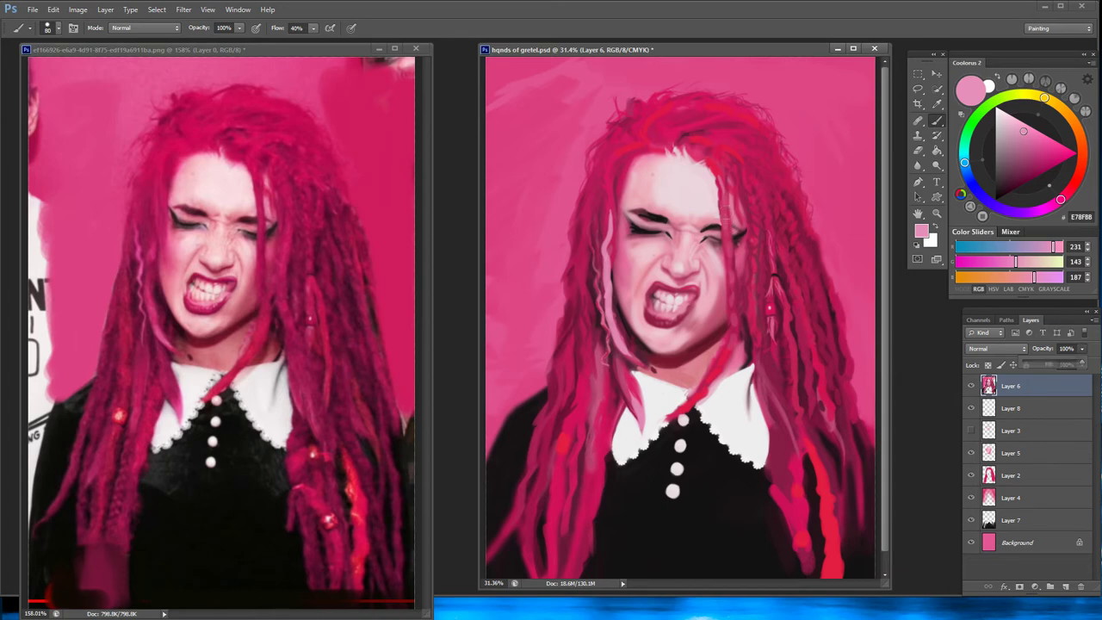
left_click(639, 405, "alt")
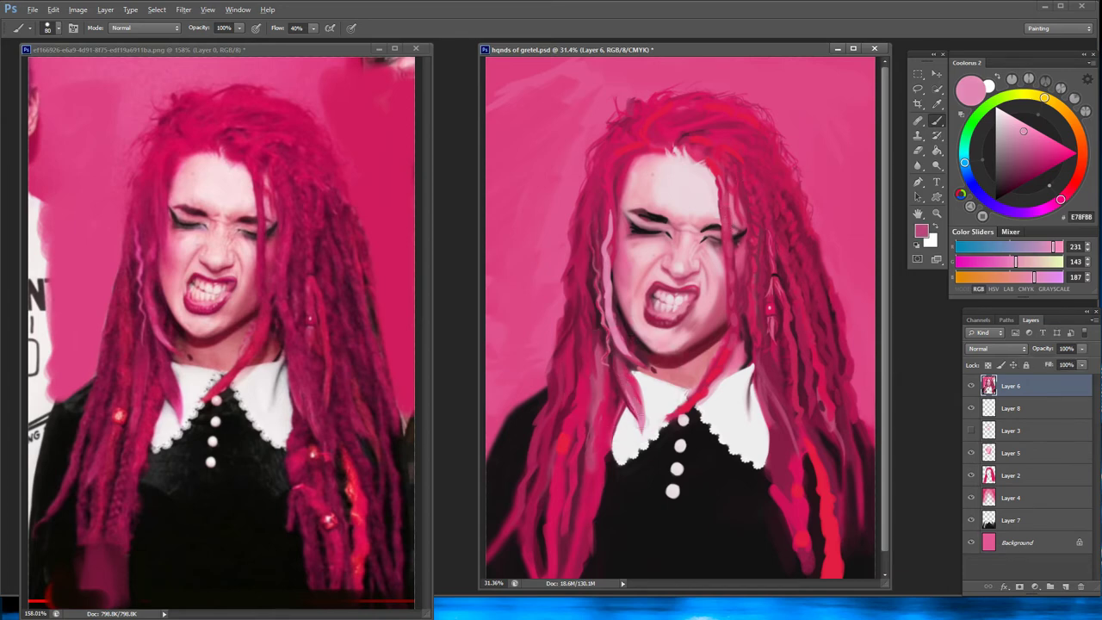
left_click(611, 229, "alt")
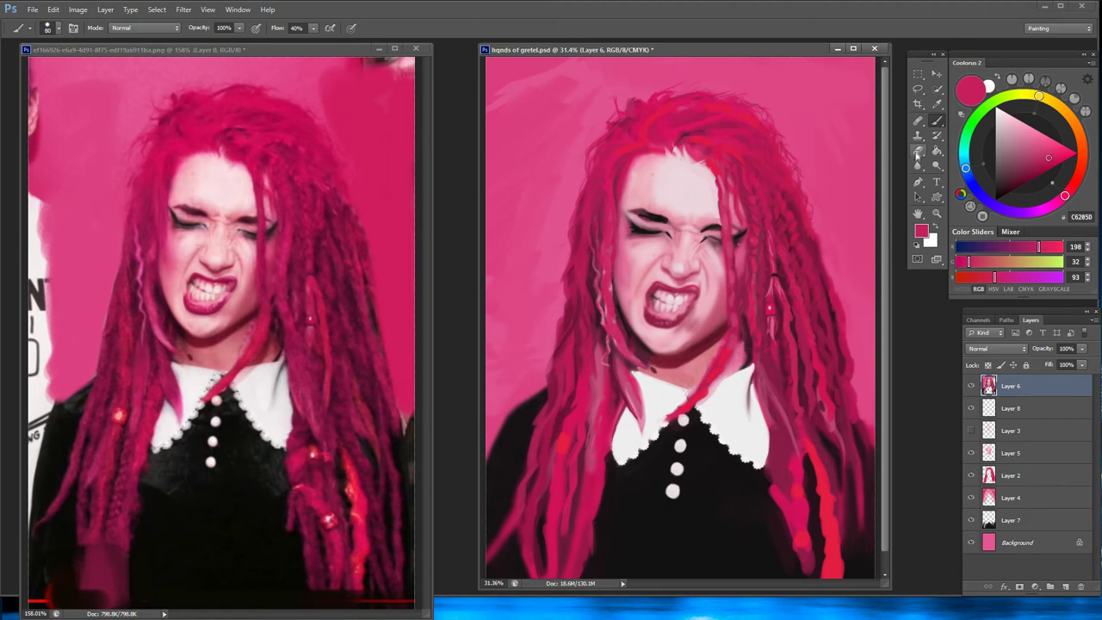
key("ctrl+alt+z")
key("ctrl+alt+z")
key("ctrl+alt+z")
Sample crimson and bright red from the hair and paint brighter red over the hair top
left_click(602, 246, "alt")
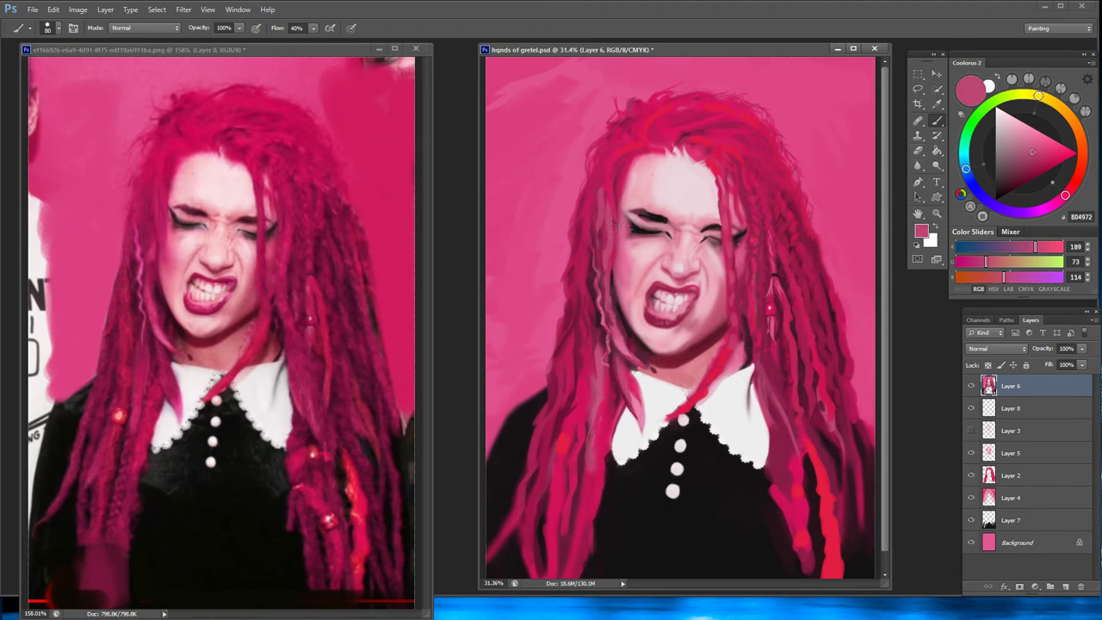
left_click(631, 176, "alt")
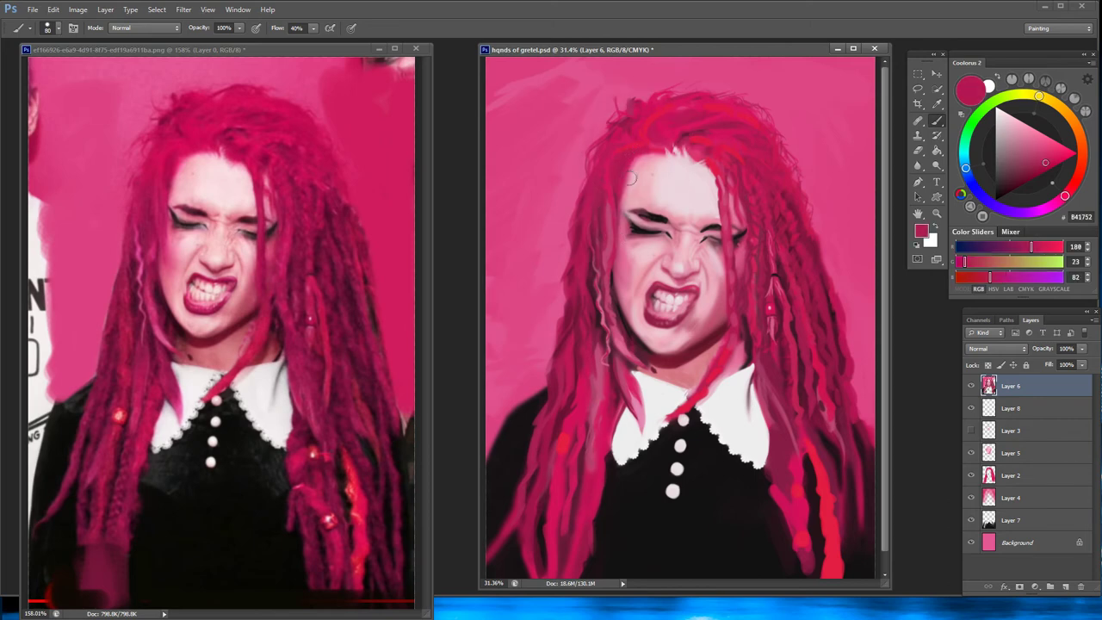
left_click(641, 136, "alt")
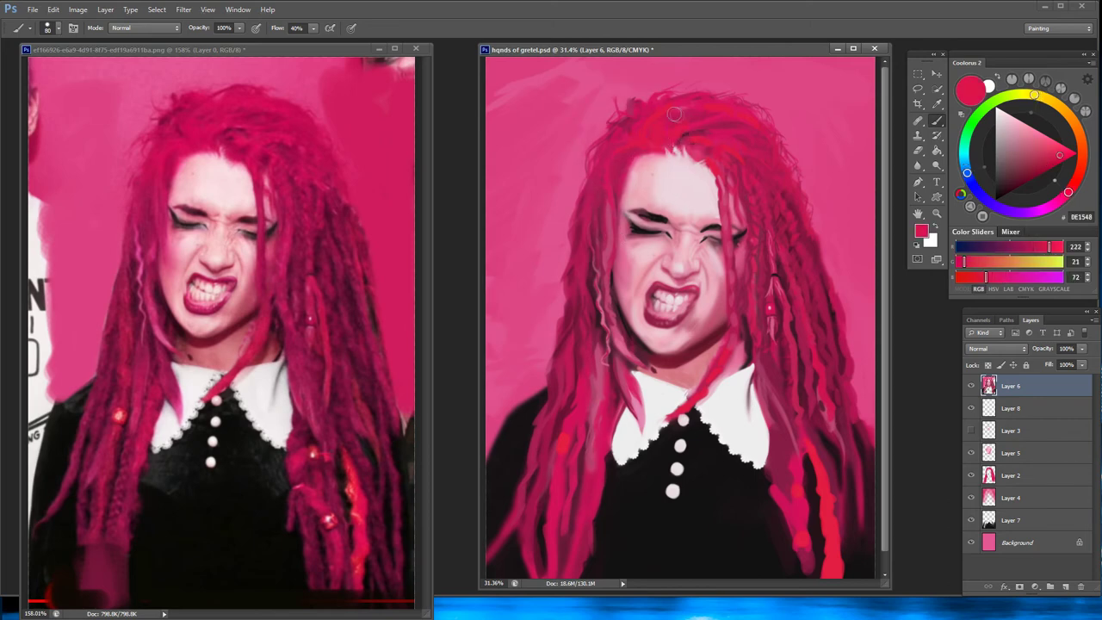
left_click_drag(674, 114, 732, 133)
Add Layer 9 with lowered opacity, then add an extra Layer 10 and delete it
left_click(1065, 586)
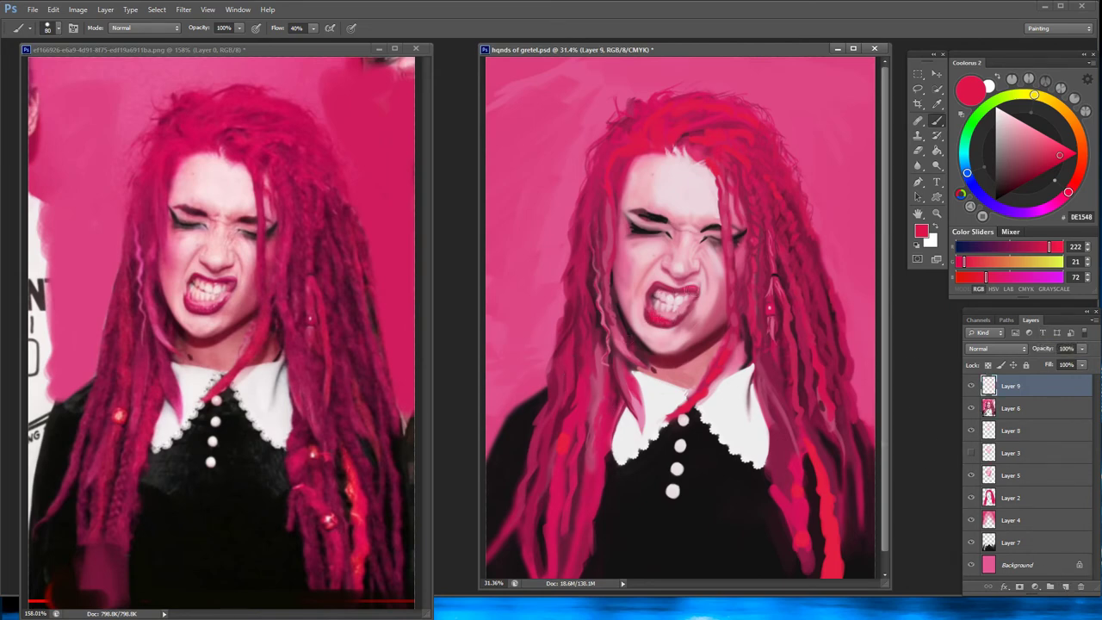
left_click_drag(1082, 347, 1059, 365)
left_click(710, 136, "alt")
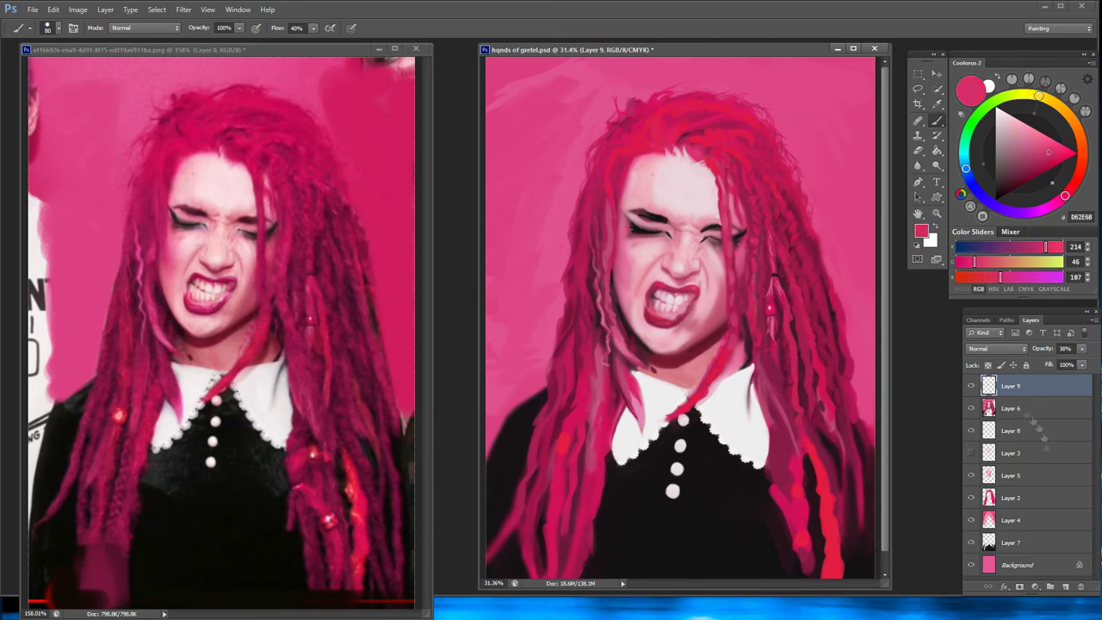
left_click(1065, 586)
left_click(626, 148, "alt")
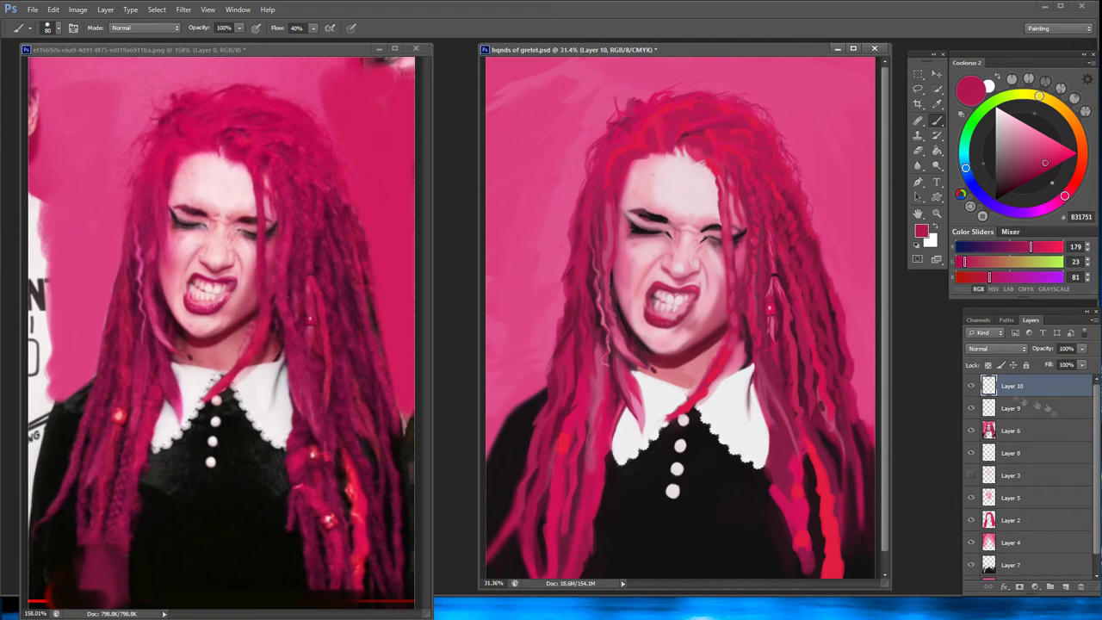
mouse_move(1082, 348)
left_mouse_down()
mouse_move(1064, 363)
mouse_move(1075, 364)
left_mouse_up()
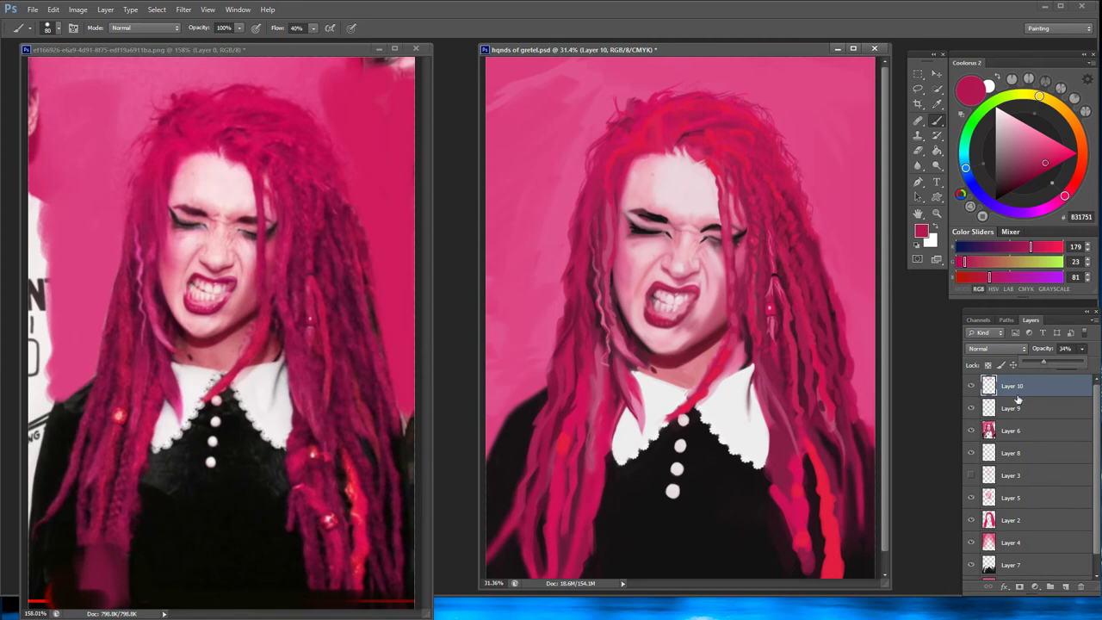
key("Delete")
Reduce Layer 9's opacity to 20% while sampling pale forehead skin tones
left_click(1082, 348)
left_click_drag(1082, 363, 1057, 360)
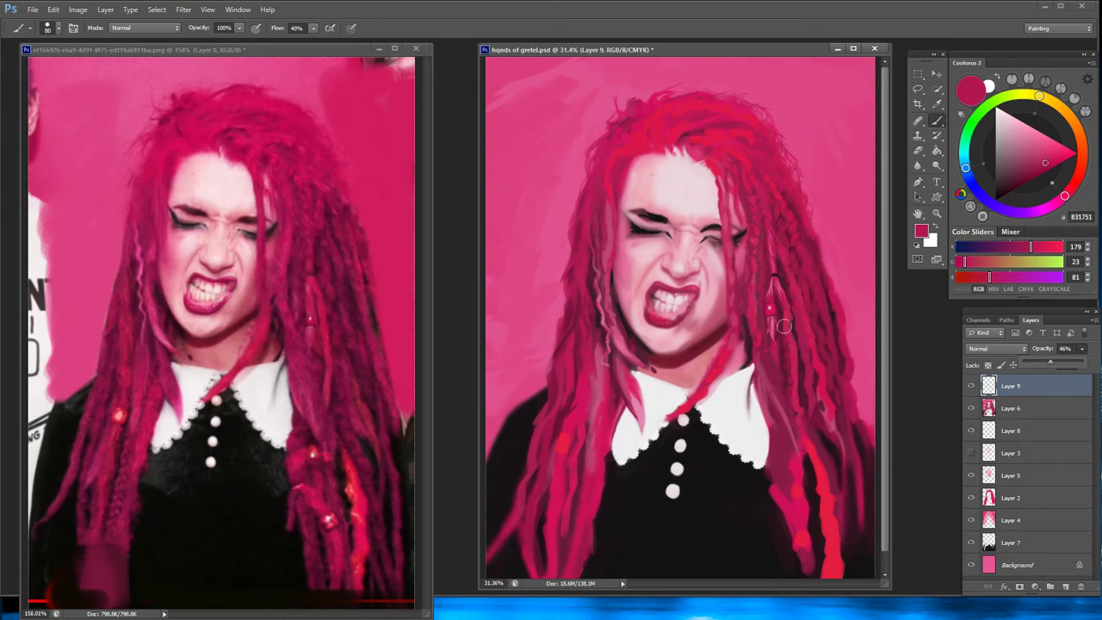
left_click(637, 200, "alt")
left_click(654, 186, "alt")
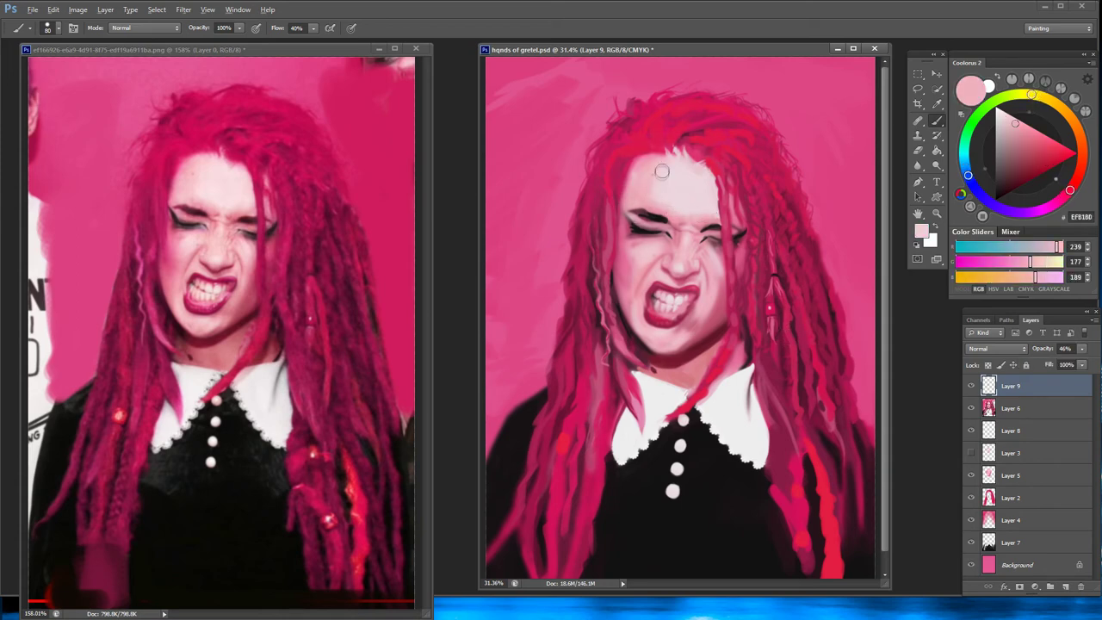
left_click(663, 196, "alt")
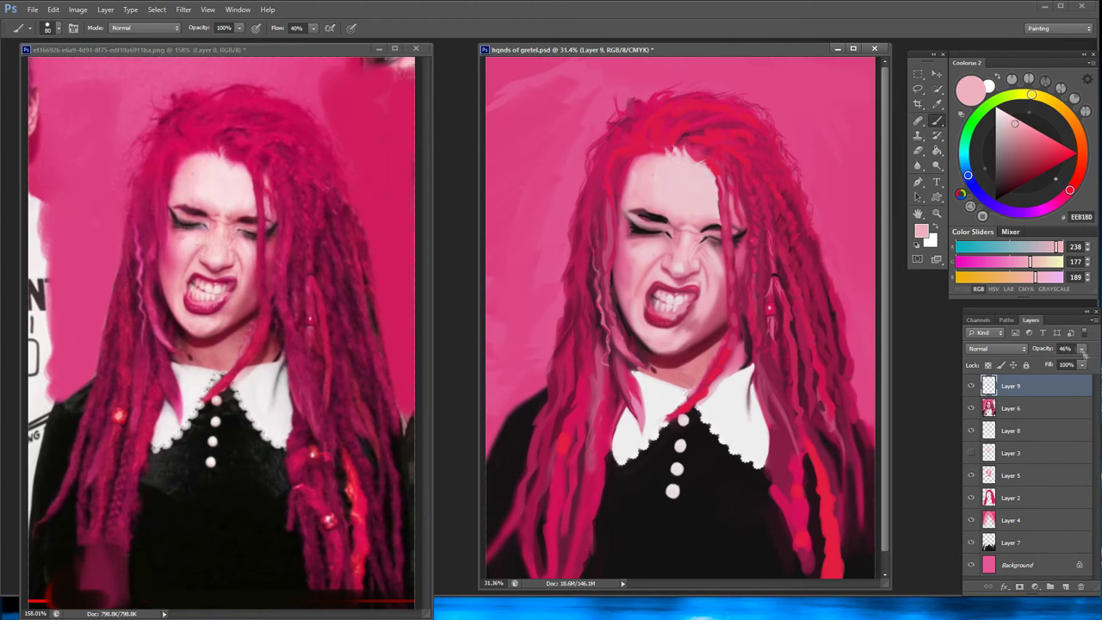
mouse_move(1082, 349)
left_mouse_down()
mouse_move(1057, 364)
mouse_move(1068, 363)
mouse_move(1047, 355)
left_mouse_up()
left_click(683, 269, "alt")
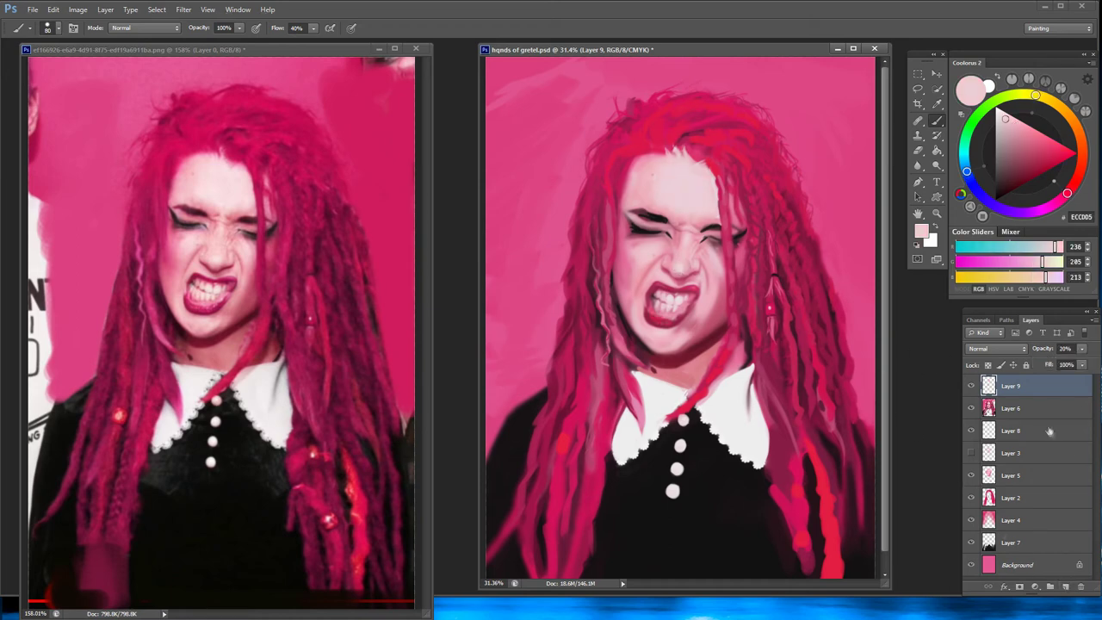
Add a new Layer 10 above Layer 9 at 75% opacity
left_click(1065, 587)
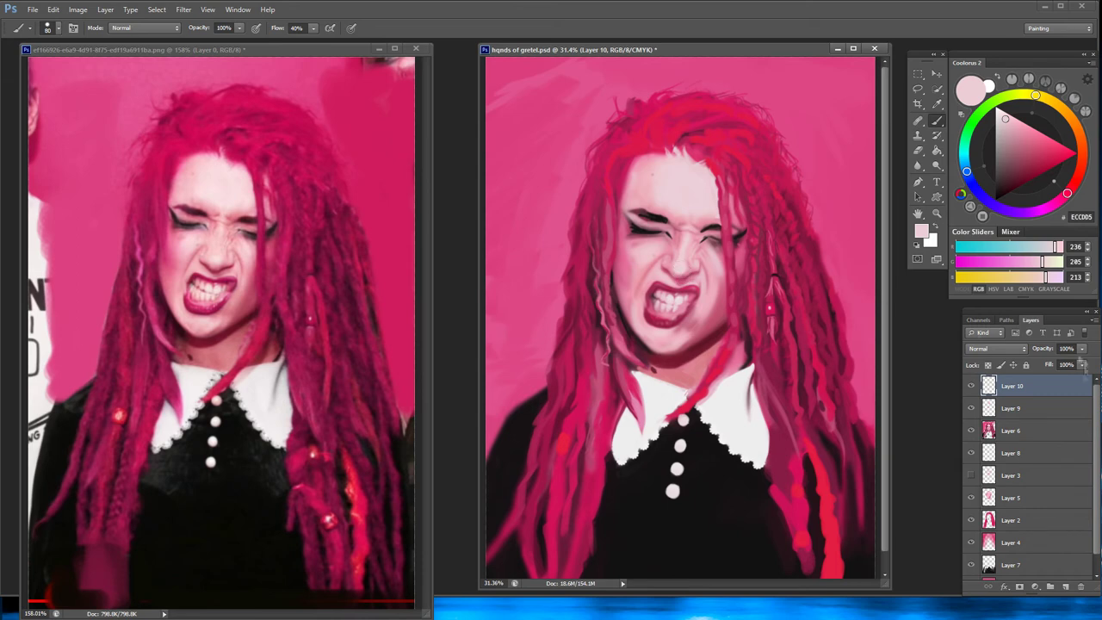
left_click_drag(1081, 347, 1059, 368)
key("e")
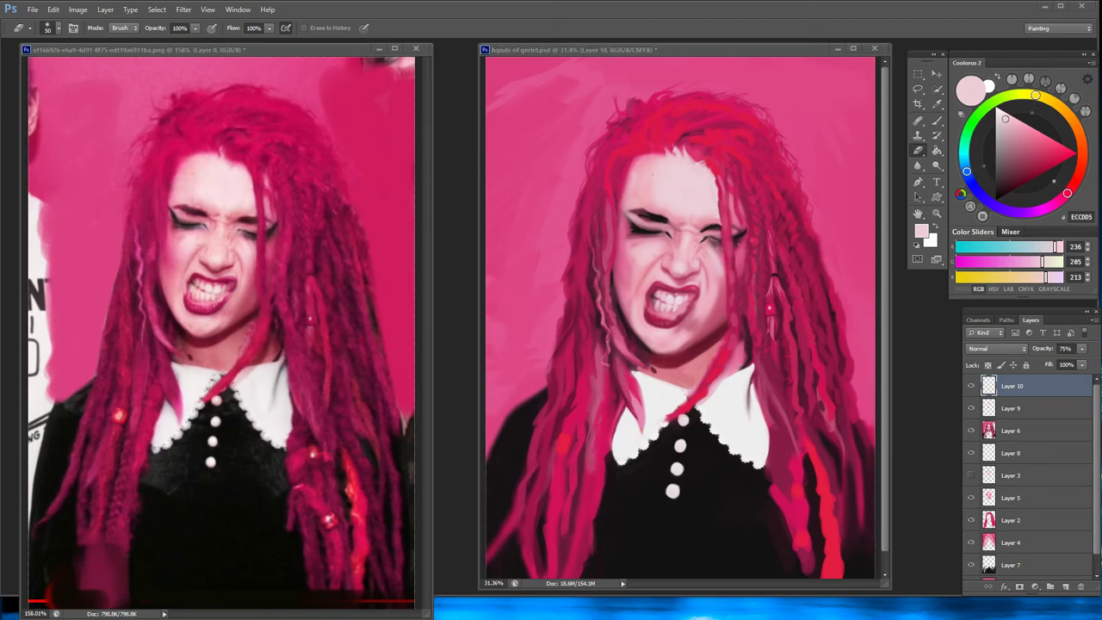
Step down the layer stack, create Layer 11 on top, and return to the Brush
scroll(658, 306, "down", 1)
scroll(658, 305, "up", 5)
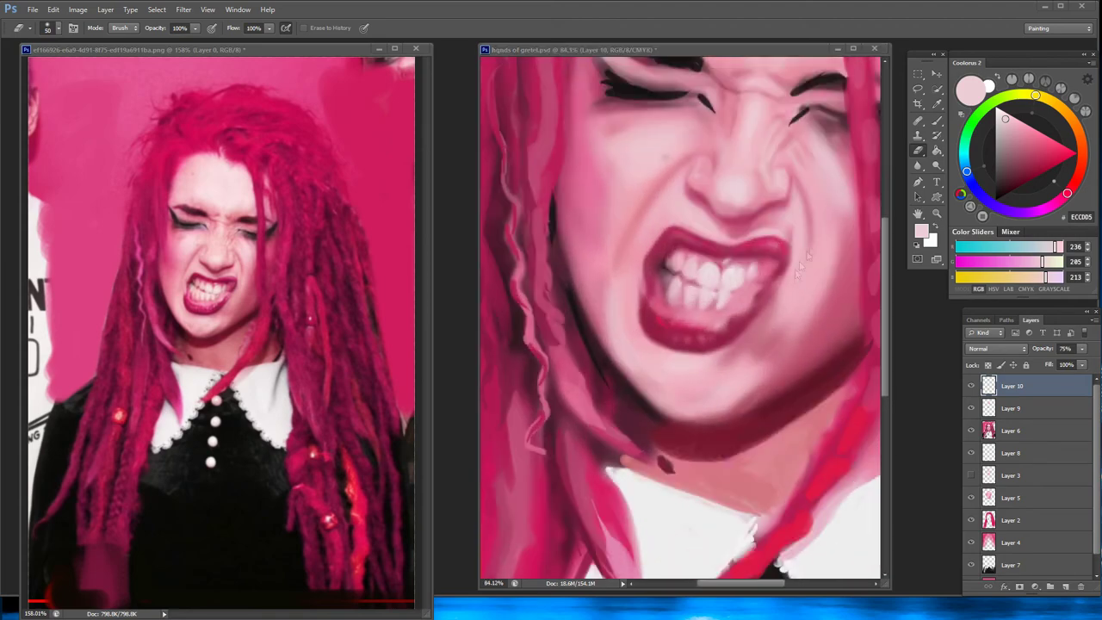
key("alt+bracketleft")
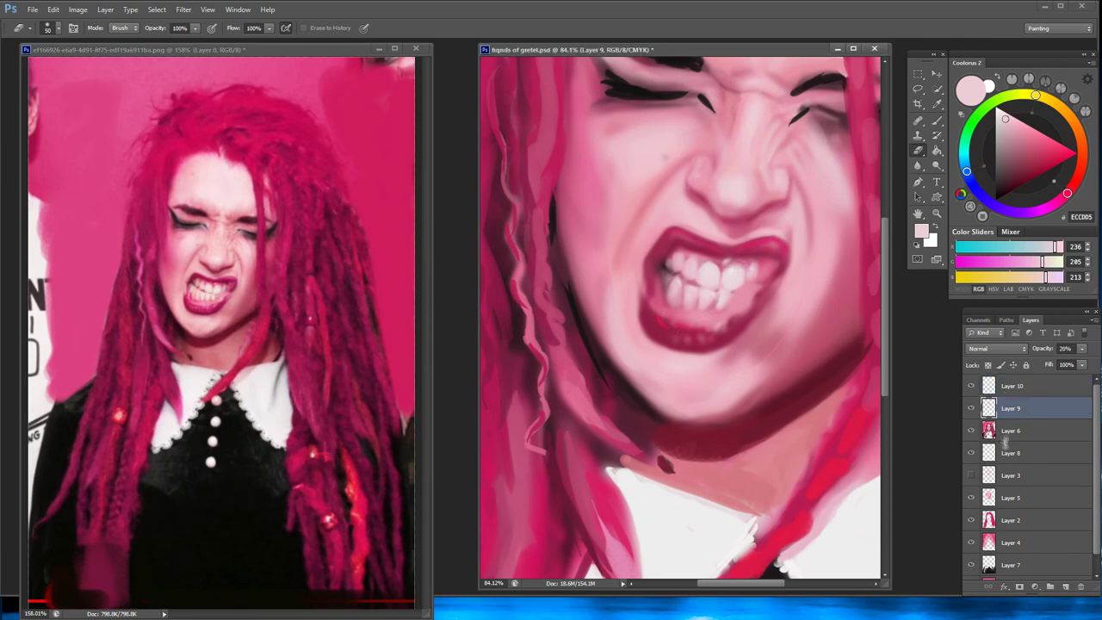
key("alt+bracketleft")
key("alt+period")
key("ctrl+shift+alt+n")
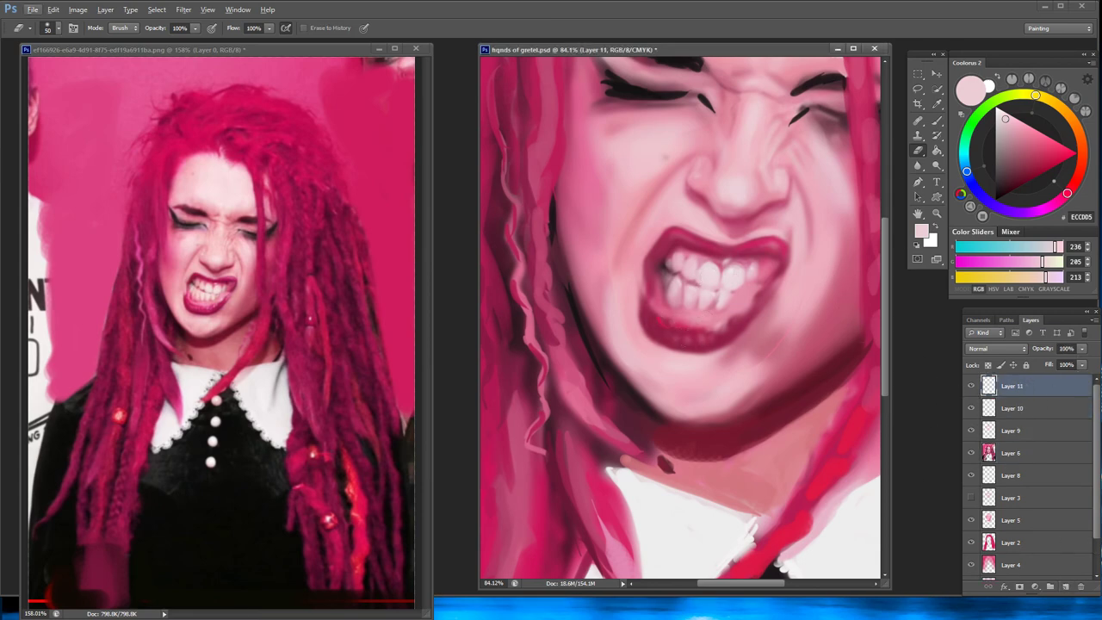
key("b")
Sample the near-white teeth colour and skin pinks from the painting
left_click(712, 270, "alt")
scroll(254, 258, "up", 3)
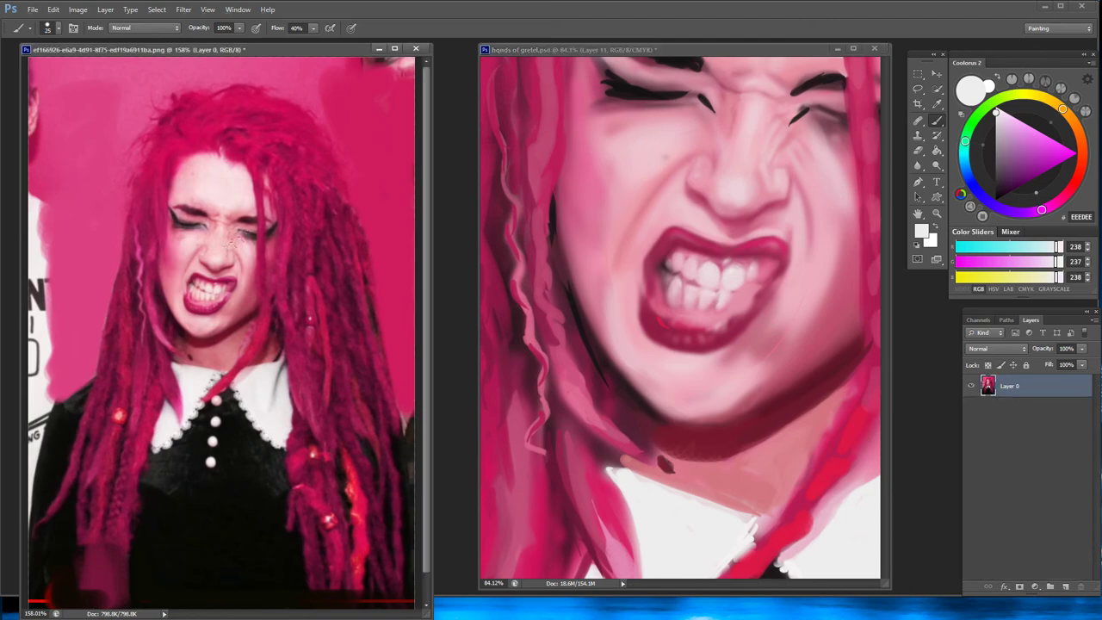
scroll(260, 248, "up", 4)
scroll(260, 248, "down", 2)
left_click(689, 172)
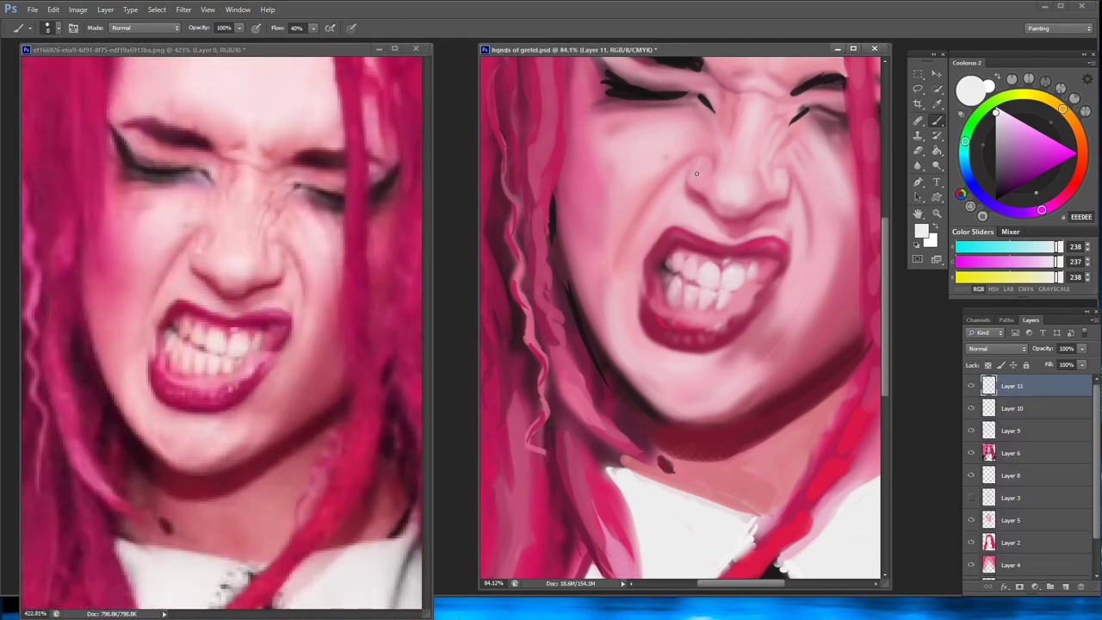
left_click(700, 177, "alt")
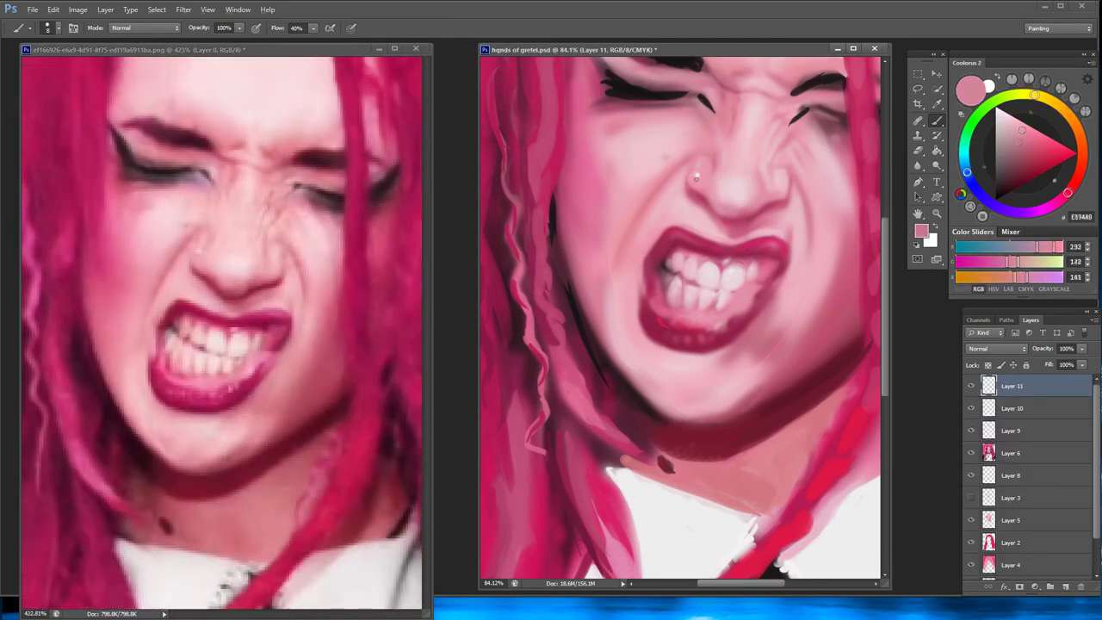
left_click(699, 175, "alt")
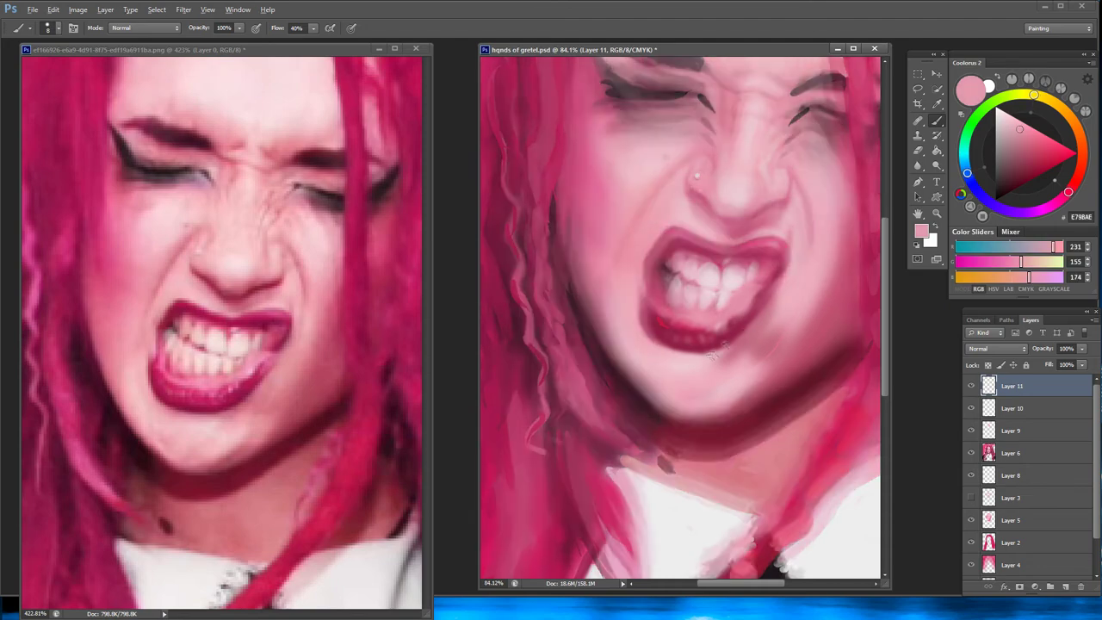
scroll(725, 353, "up", 2)
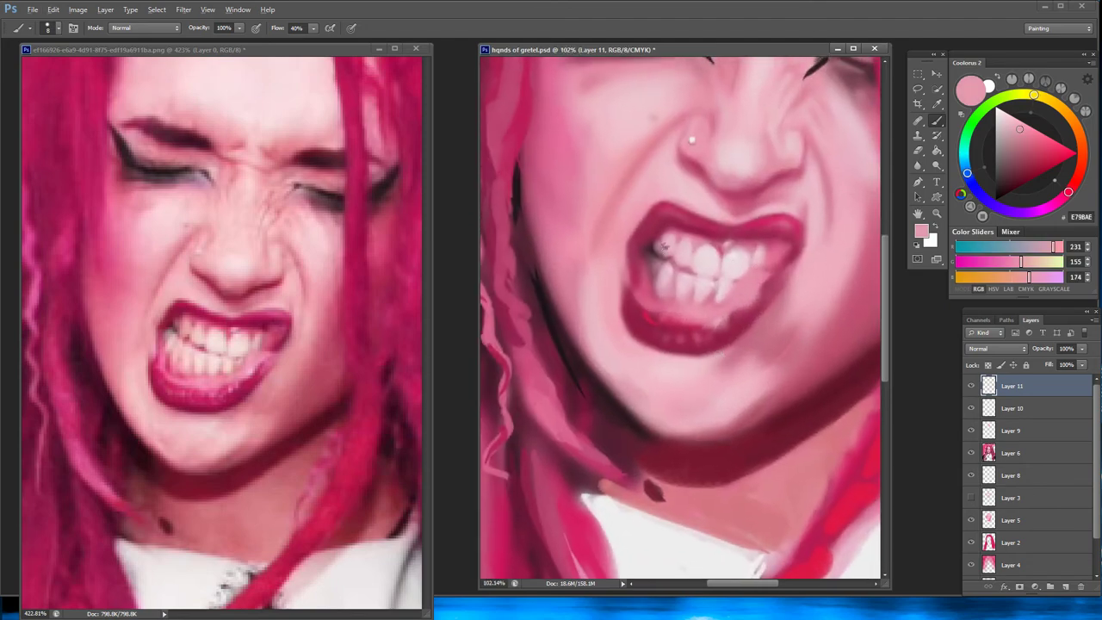
Create Layer 12 above Layer 11 and sample maroon plus light and deeper pinks for the teeth
key("ctrl+shift+alt+n")
left_click(662, 254, "alt")
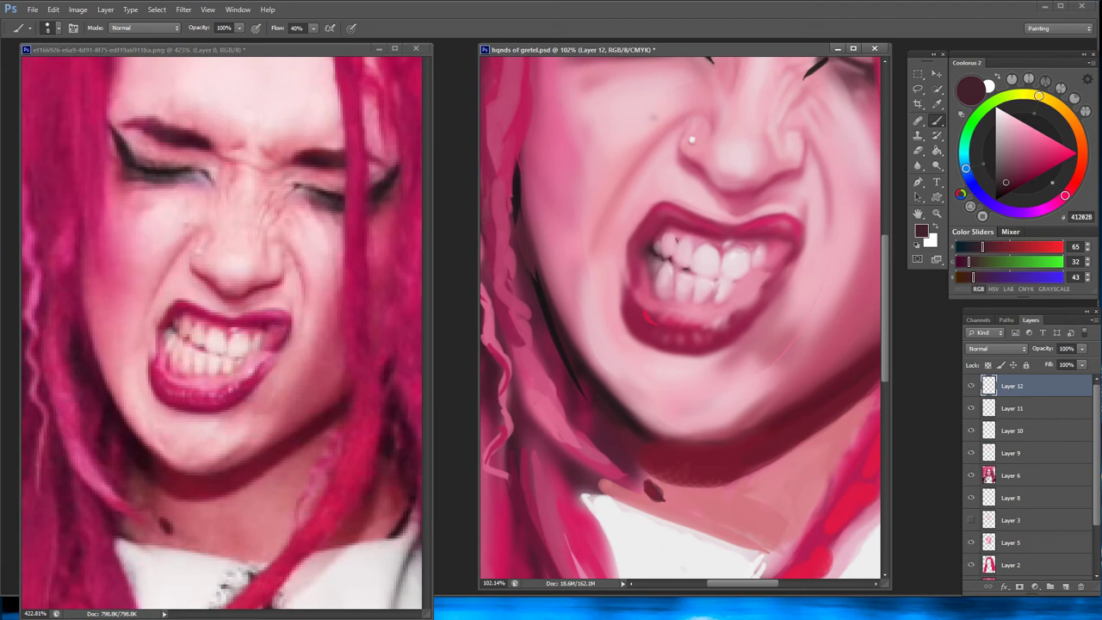
left_click(720, 280, "alt")
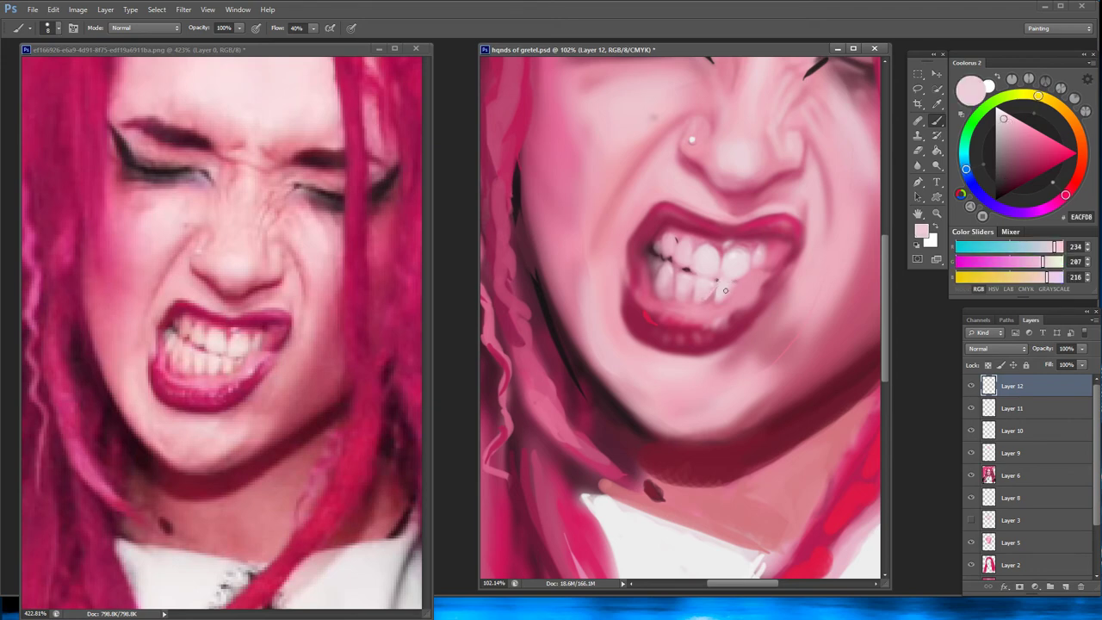
left_click(731, 285, "alt")
left_click(718, 301, "alt")
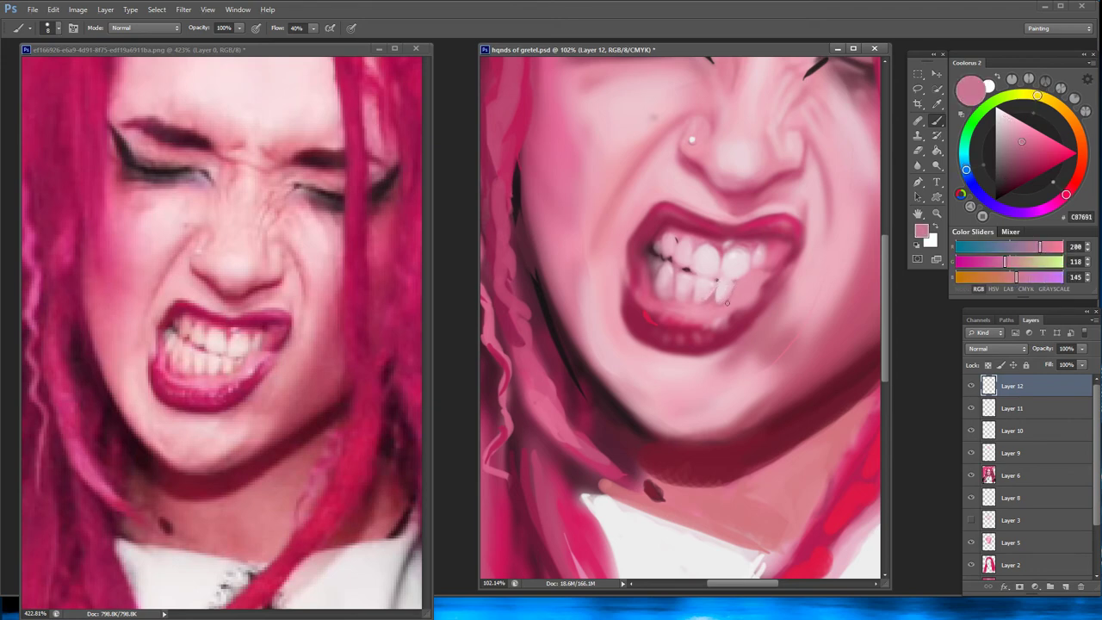
left_click(745, 278, "alt")
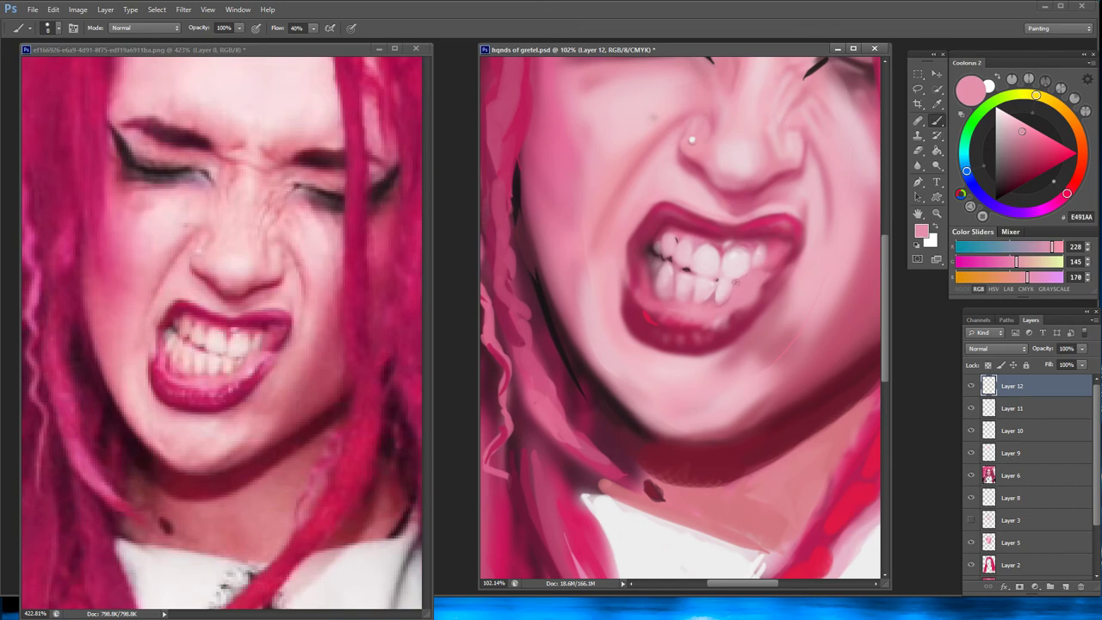
Pick pale tooth-highlight pinks, a dark lip red, and the dark tone between the teeth
left_click(751, 272, "alt")
left_click(736, 262, "alt")
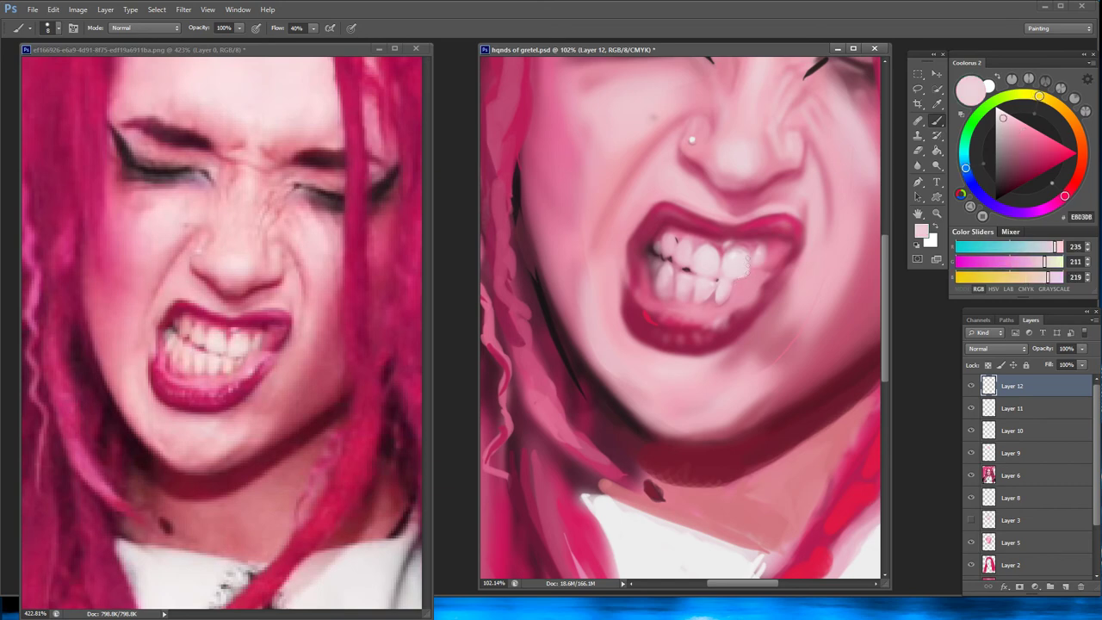
left_click(754, 260, "alt")
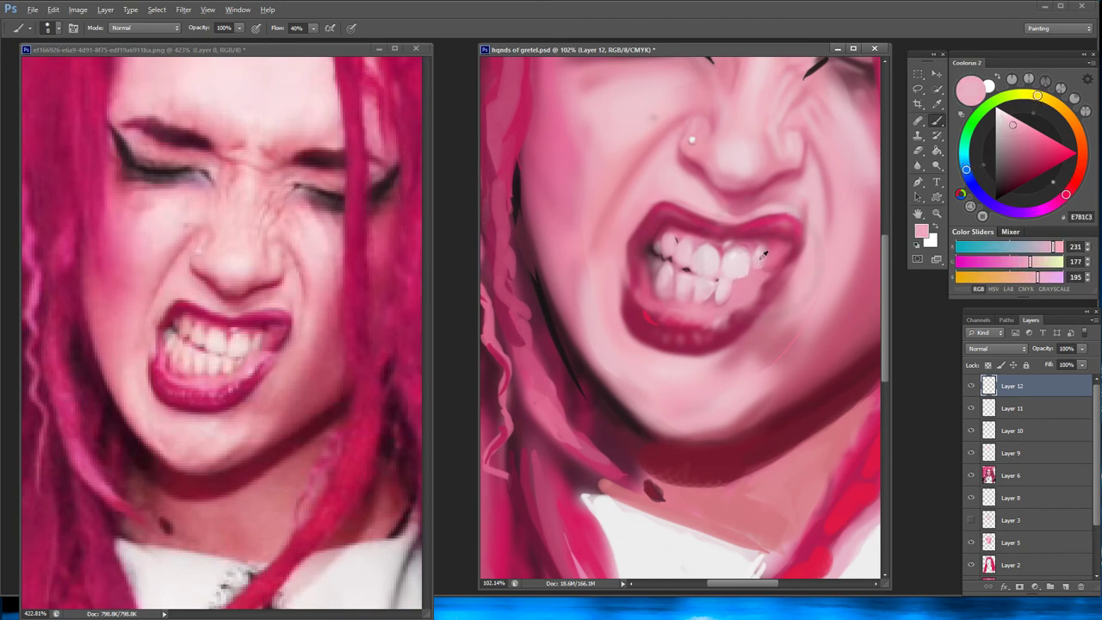
left_click(775, 249, "alt")
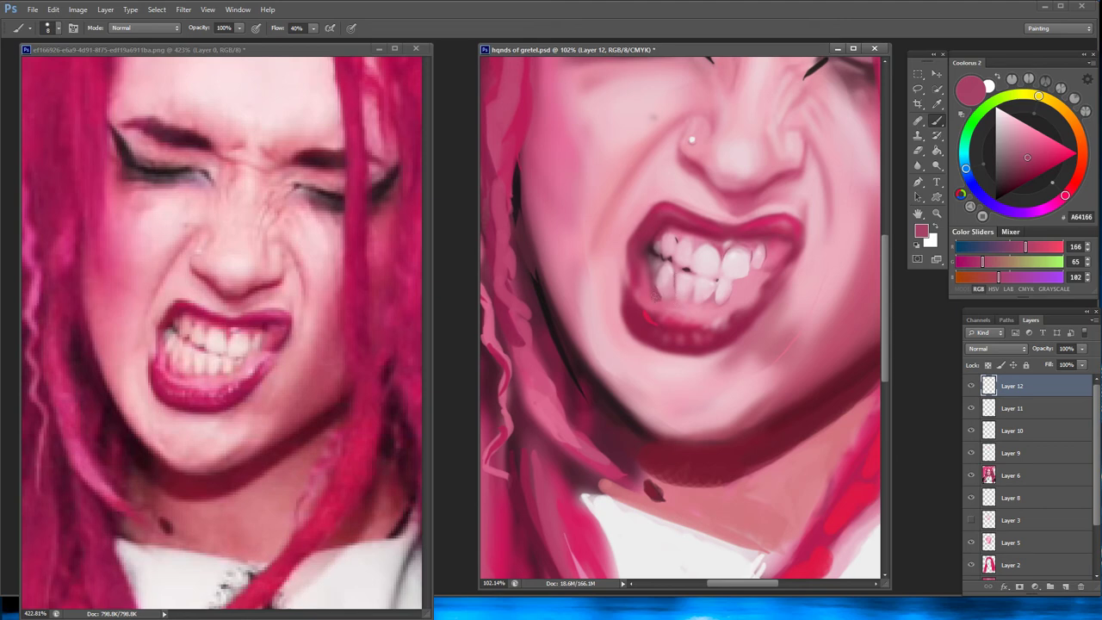
left_click(652, 265, "alt")
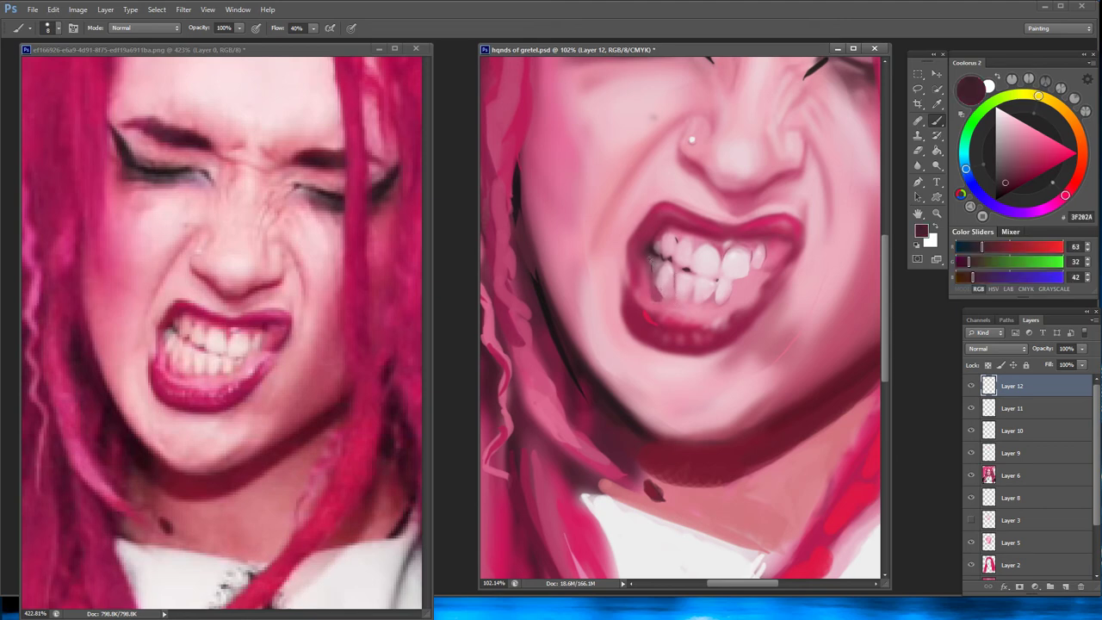
Lower Layer 12's opacity and add a new Layer 13 above it
scroll(680, 319, "down", 3)
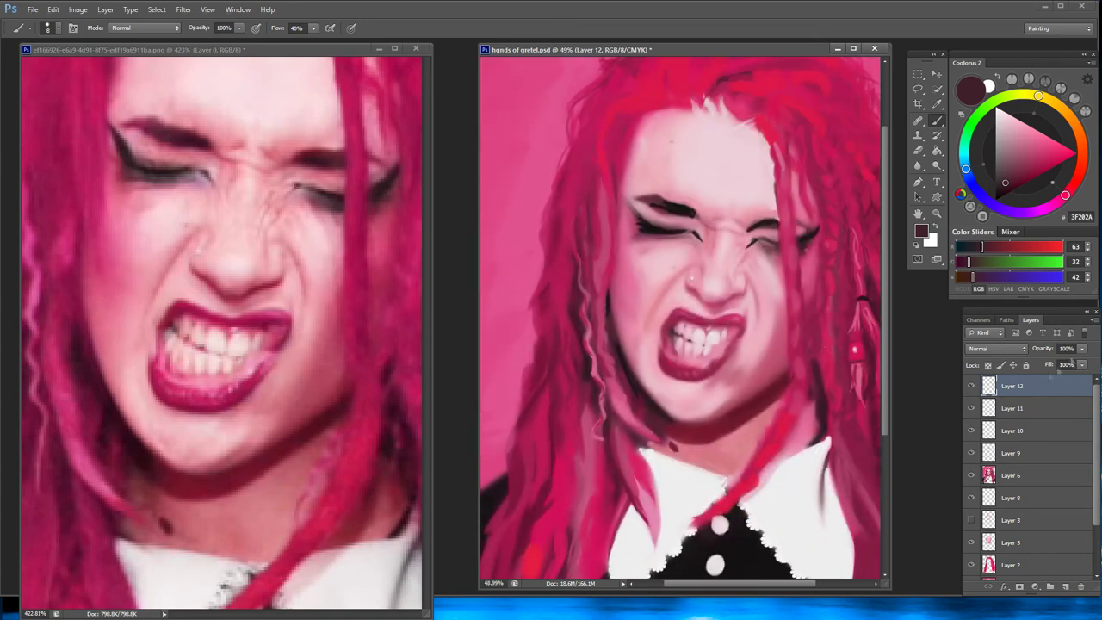
left_click_drag(1083, 347, 1056, 365)
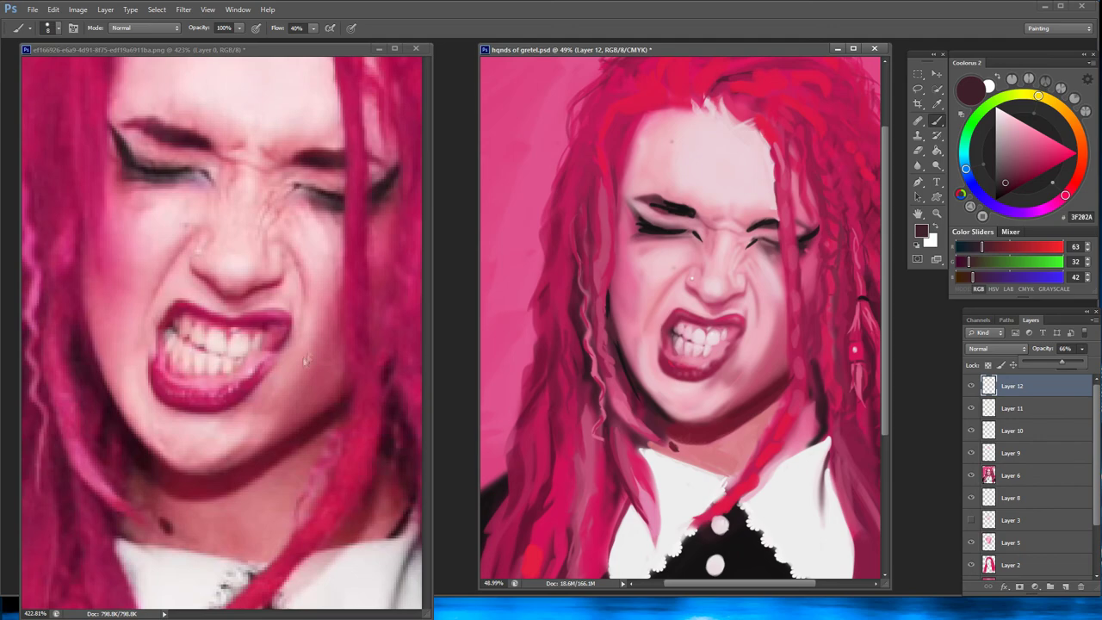
scroll(307, 359, "down", 5)
scroll(652, 428, "down", 2)
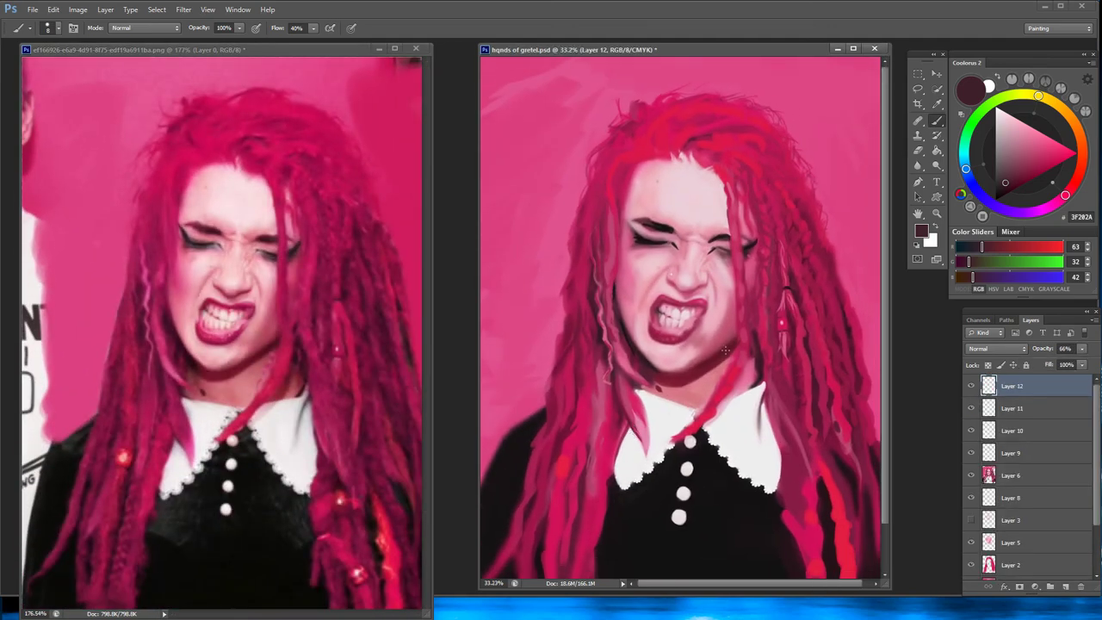
left_click(1065, 587)
Paint lighter pink tones over the chin and jaw and darken the shading under the chin
left_click(725, 348, "alt")
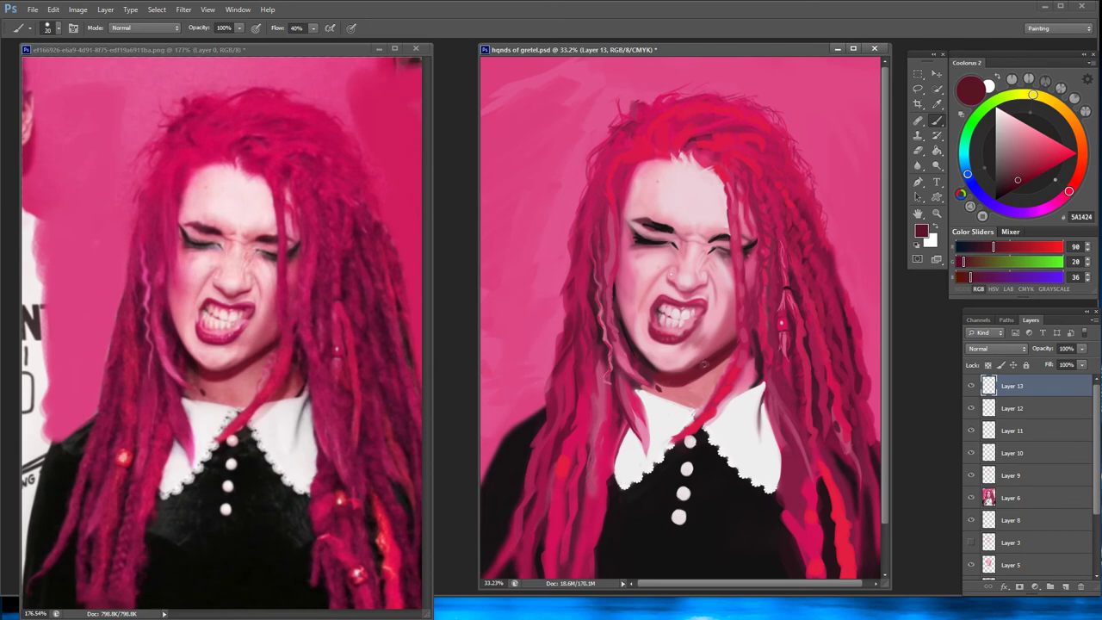
left_click(718, 351, "alt")
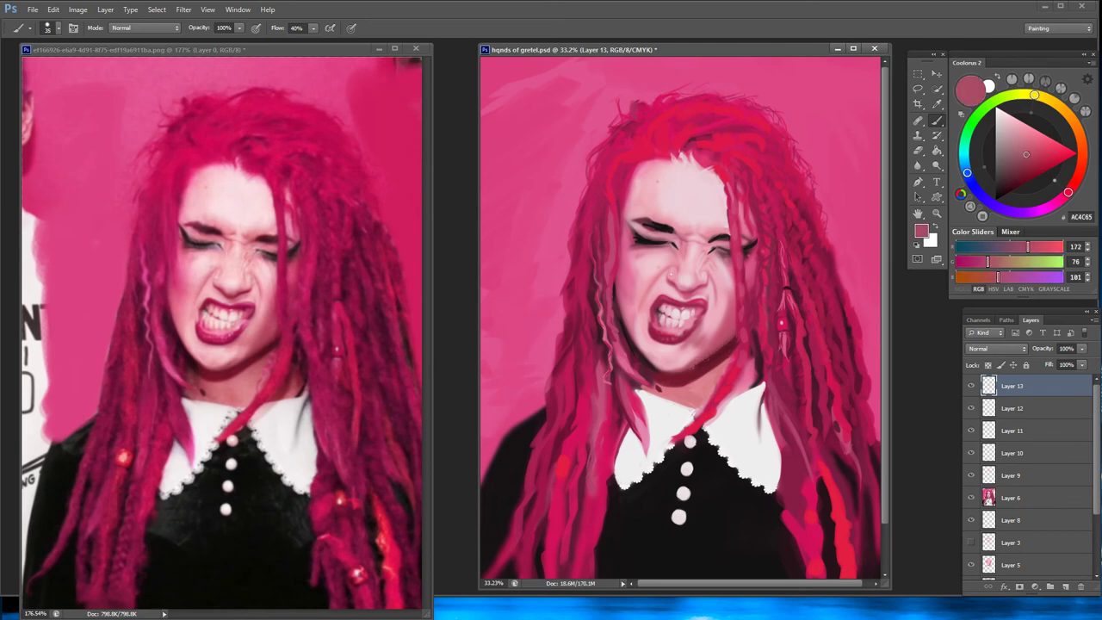
left_click(680, 364, "alt")
left_click_drag(667, 370, 694, 368)
left_click_drag(634, 336, 732, 417)
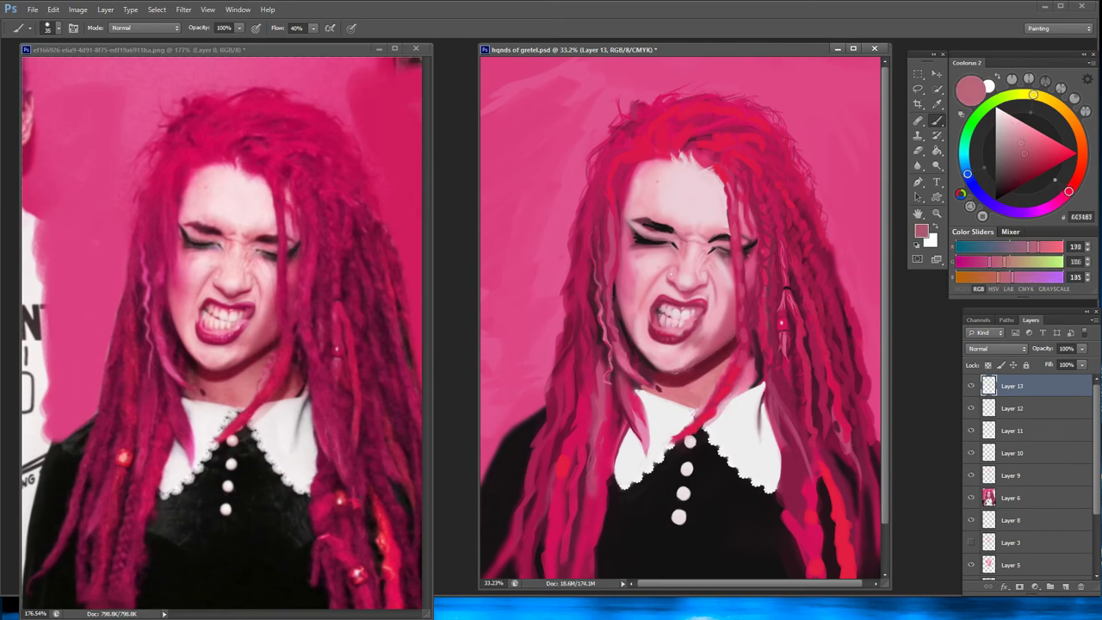
left_click(693, 368, "alt")
left_click_drag(722, 346, 707, 358)
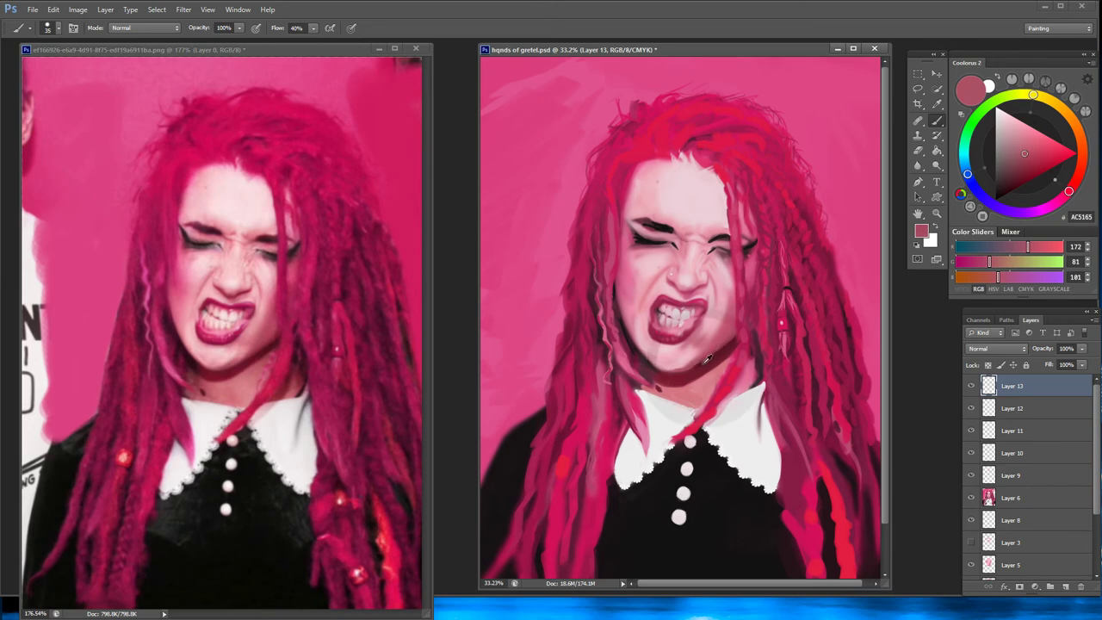
Resample mouth and jaw pinks and set Layer 13's opacity to 63%
left_click(707, 356, "alt")
left_click(720, 347, "alt")
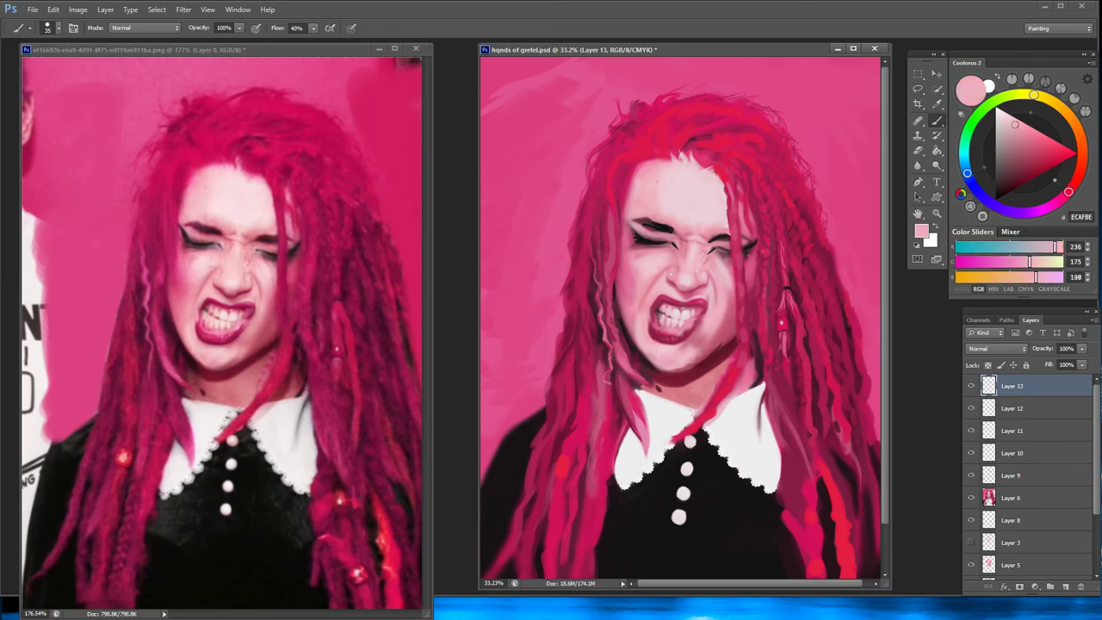
left_click(702, 355, "alt")
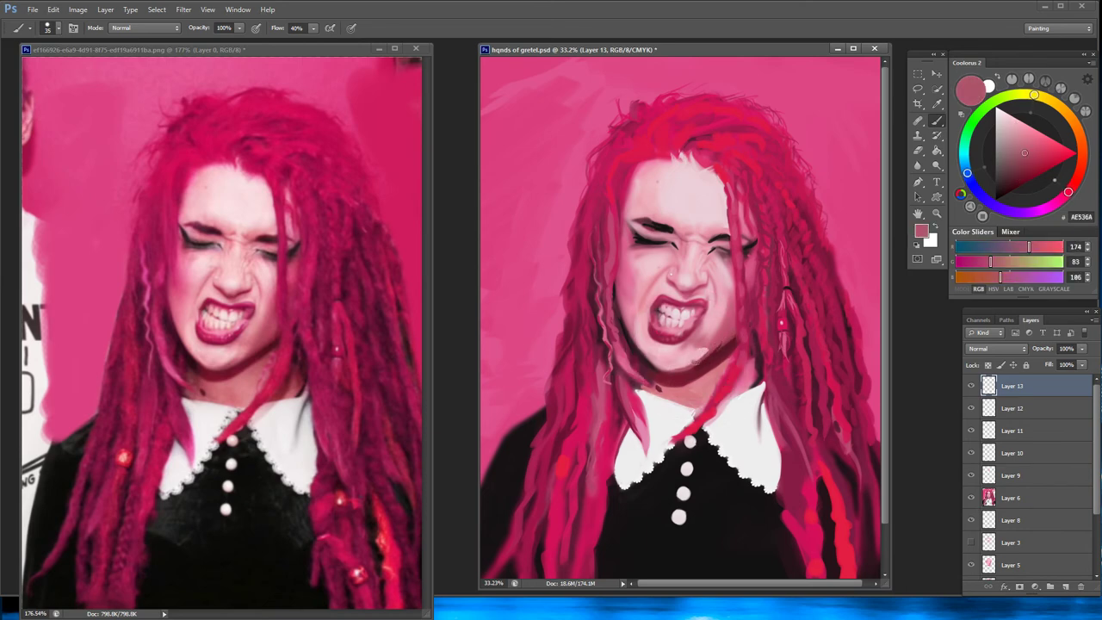
left_click(715, 345, "alt")
left_click(728, 343, "alt")
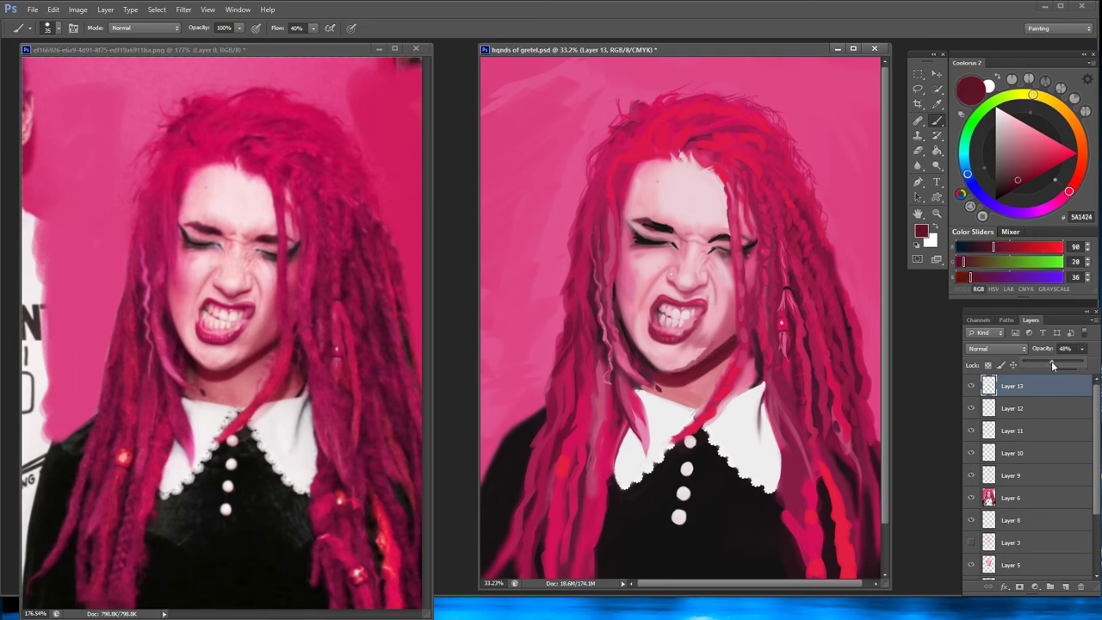
left_click_drag(1052, 366, 1060, 365)
Hide and reshow Layer 13 to compare the shading, then return to painting
left_click(919, 151)
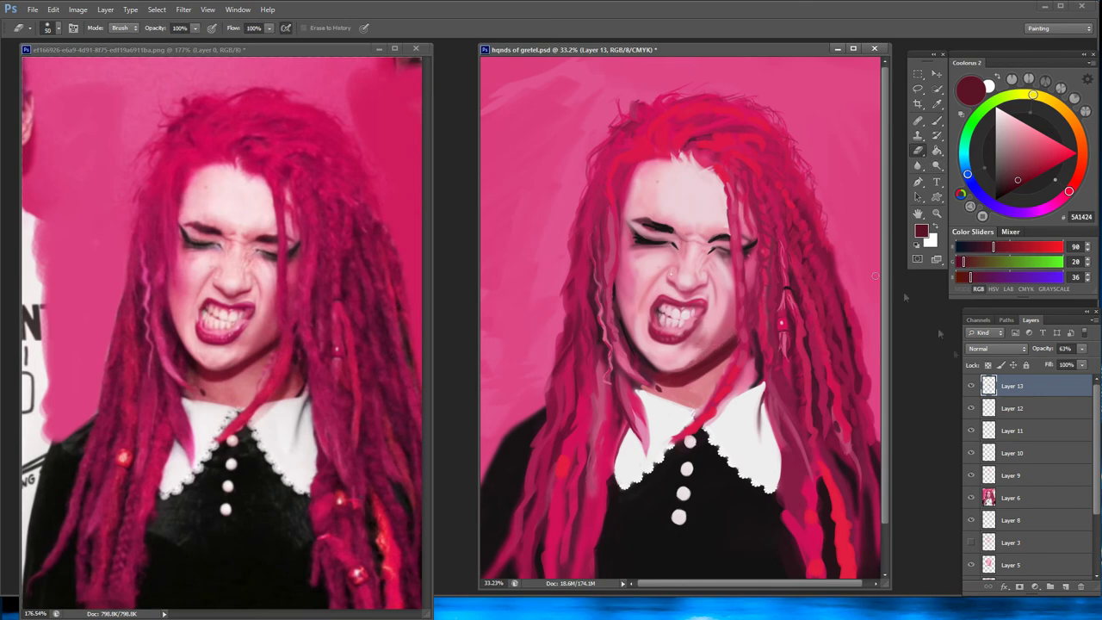
left_click(971, 497)
left_click(937, 121)
Flatten the image and duplicate the Background into a Background copy layer
left_click(106, 9)
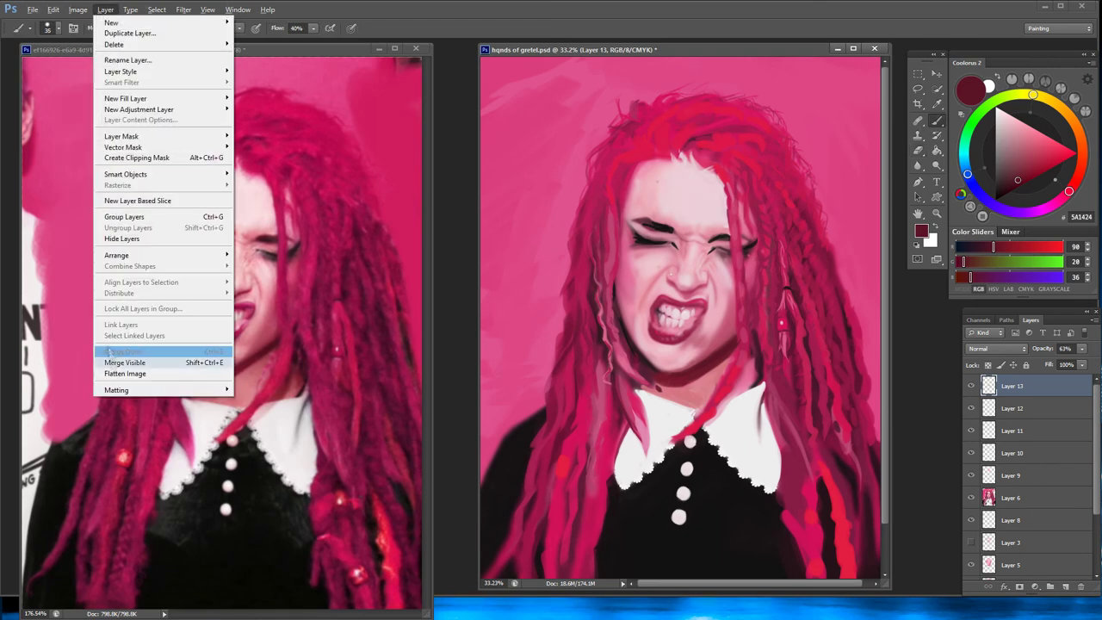
left_click(206, 352)
left_click(519, 228)
right_click(1017, 386)
left_click(982, 370)
left_click(654, 190)
Transform the Background copy to about 96% width, slightly taller and shifted up, then select the whole canvas
key("ctrl+t")
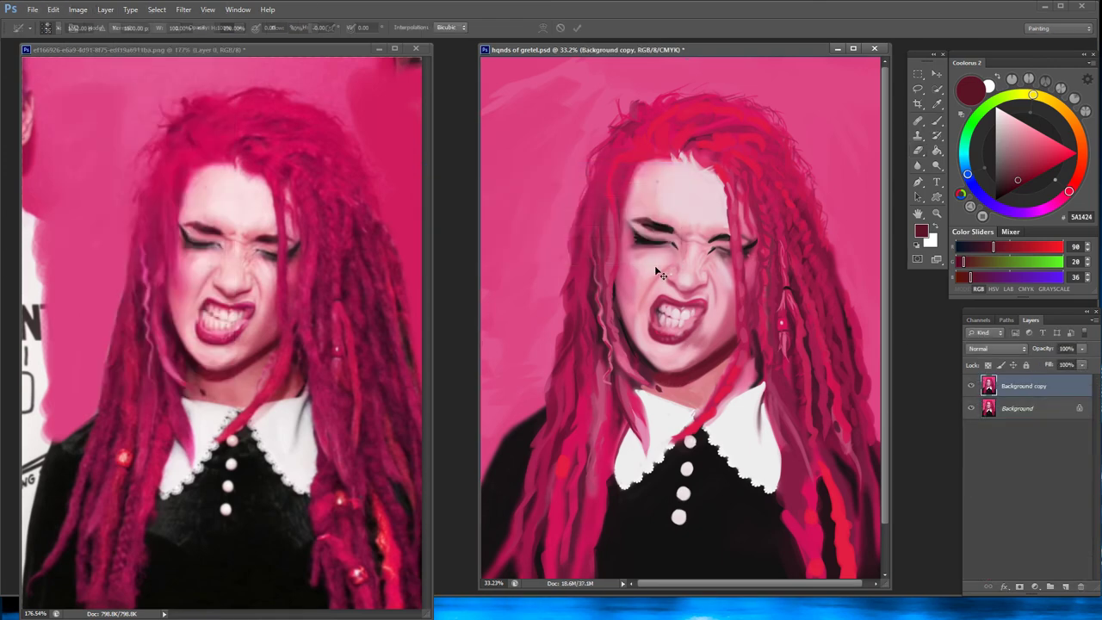
key("ctrl+minus")
left_click_drag(840, 317, 828, 317)
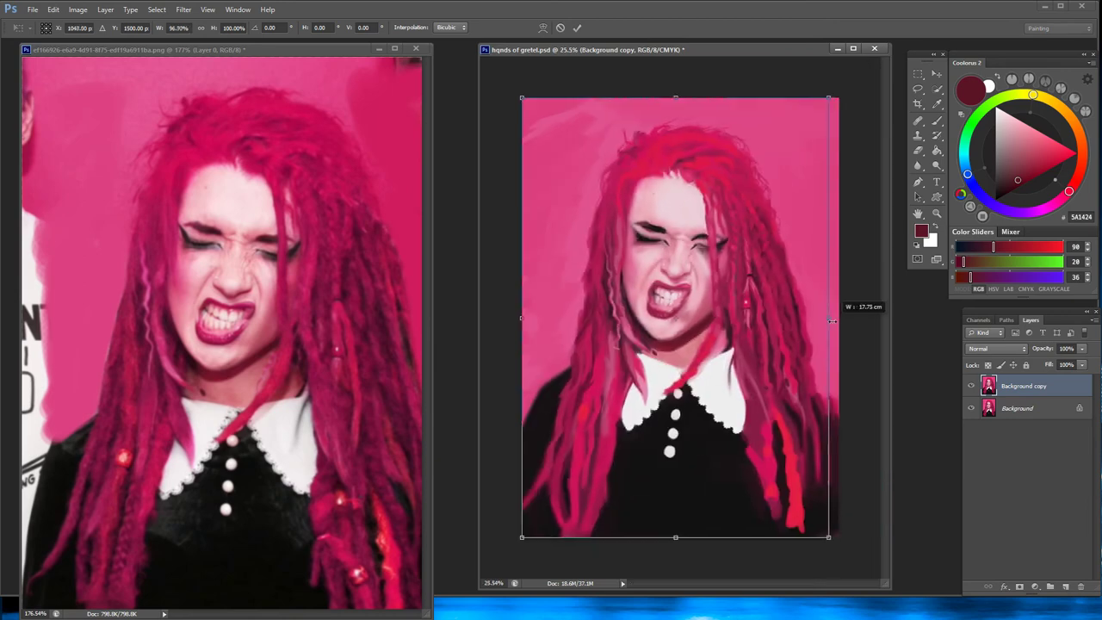
left_click_drag(674, 540, 678, 536)
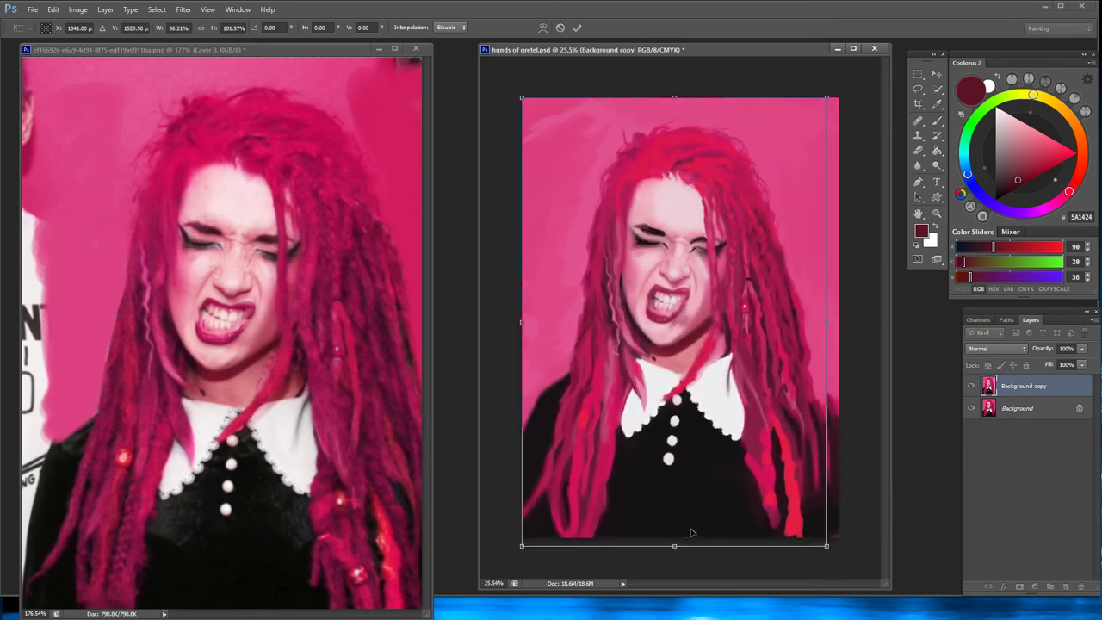
left_click_drag(723, 479, 728, 470)
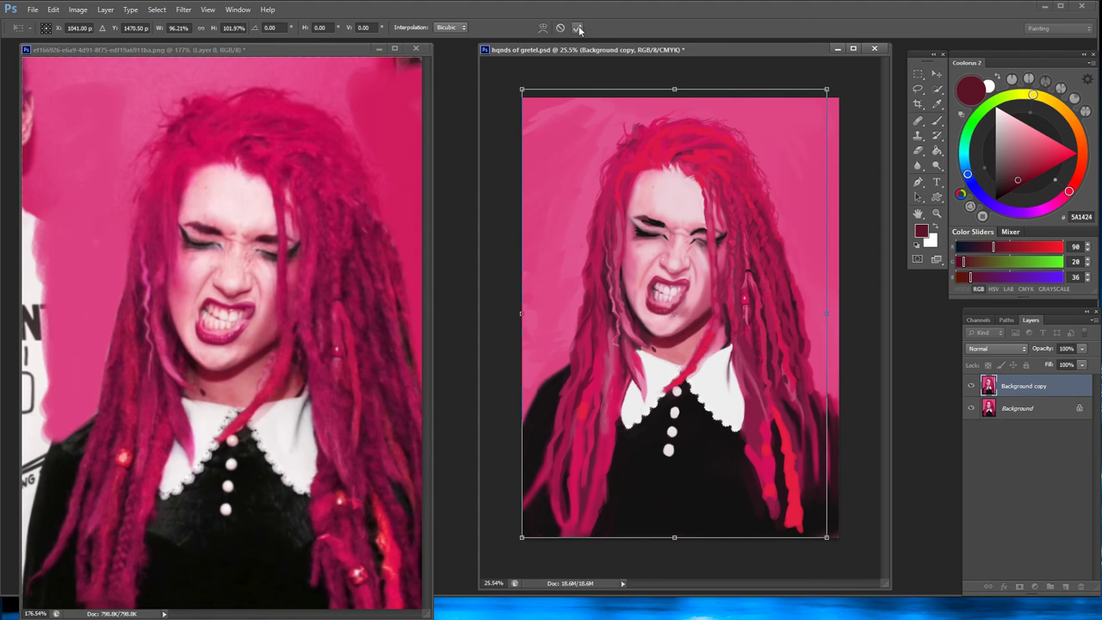
left_click(579, 29)
key("m")
left_click_drag(522, 97, 861, 547)
Use Image > Crop to trim the canvas to the full-canvas selection
left_click(78, 9)
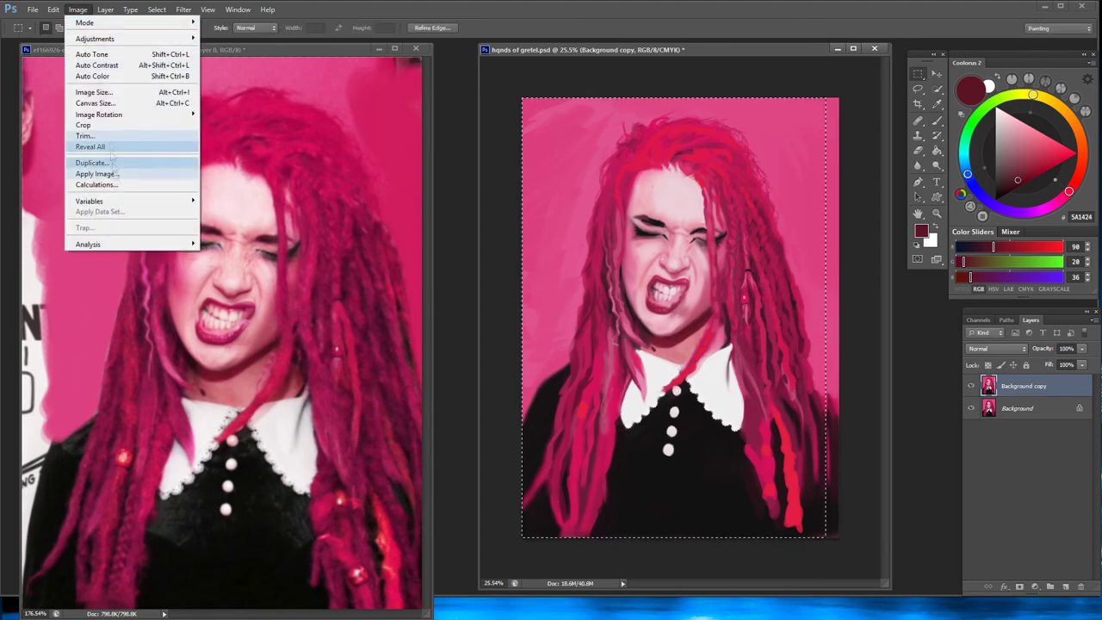
left_click(83, 125)
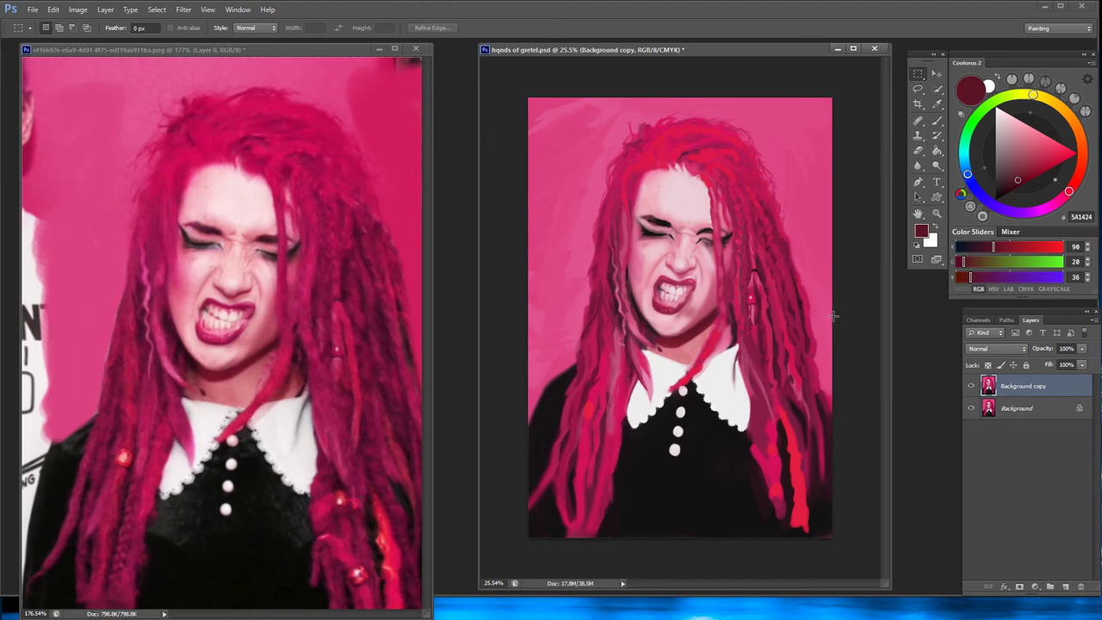
key("b")
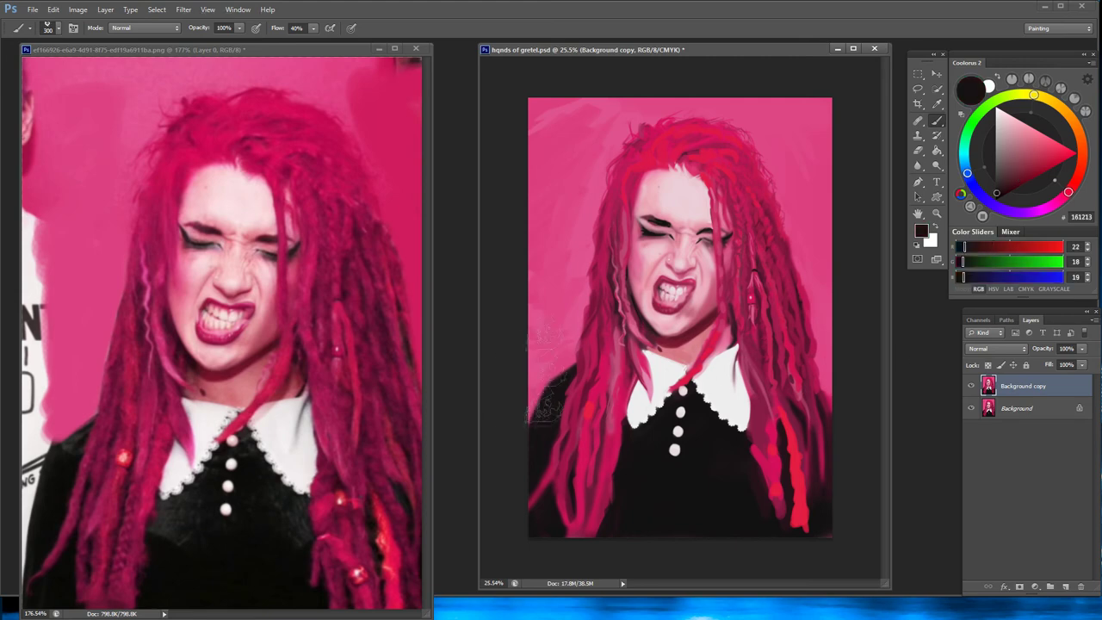
Darken the lower-left background and right of the hair, and blend the hair's upper-left edge
left_click_drag(551, 362, 563, 457)
left_click(832, 423, "alt")
left_click(832, 437, "alt")
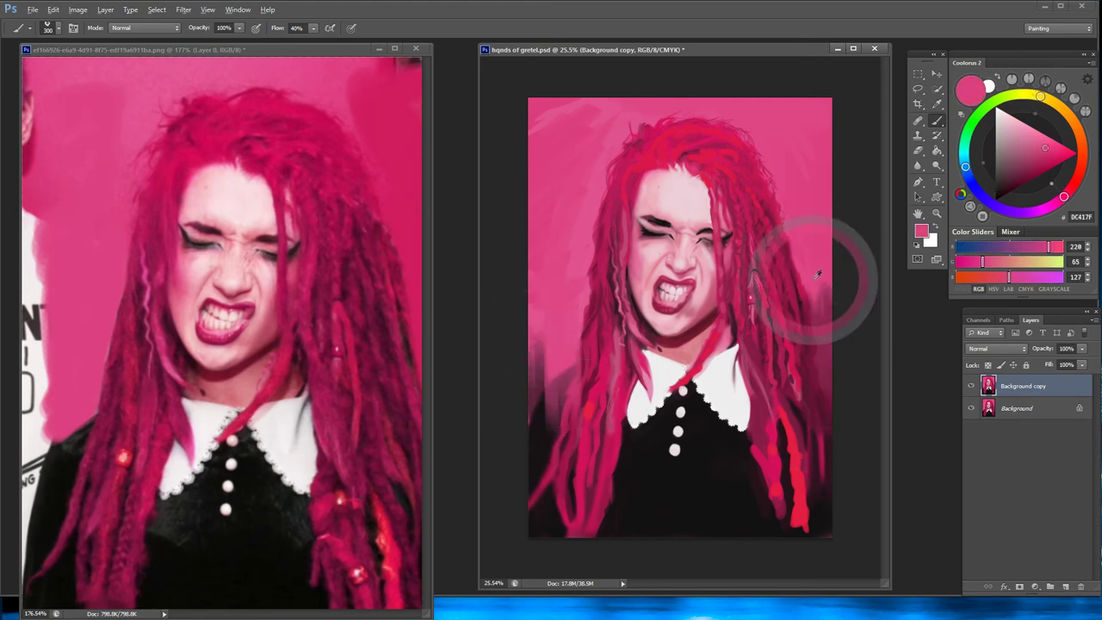
left_click_drag(810, 215, 812, 331)
left_click(756, 178, "alt")
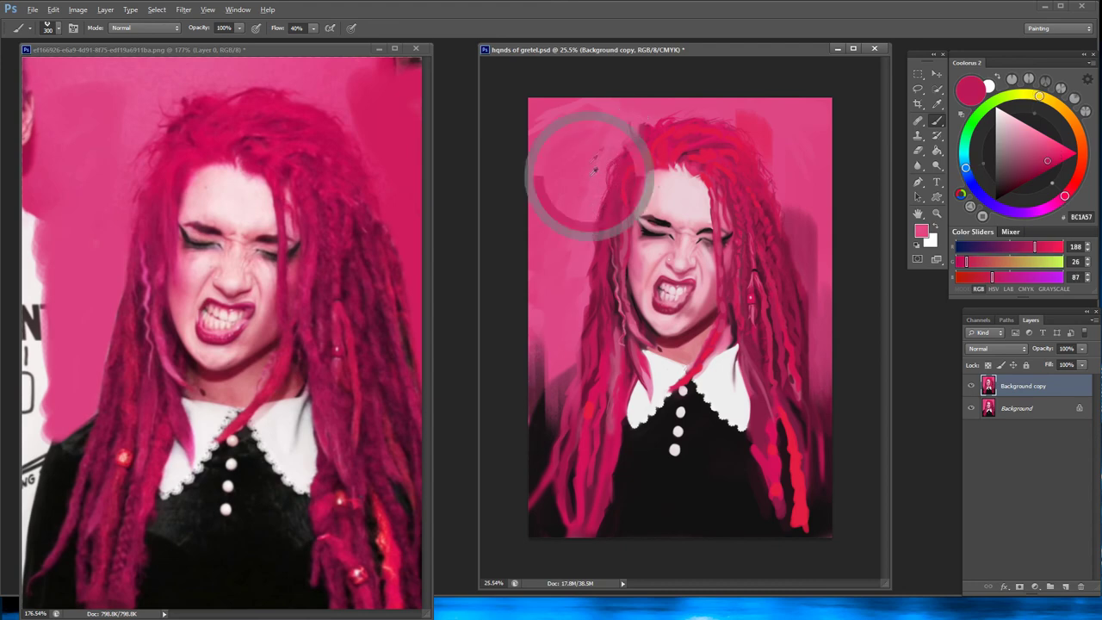
left_click_drag(622, 116, 633, 216)
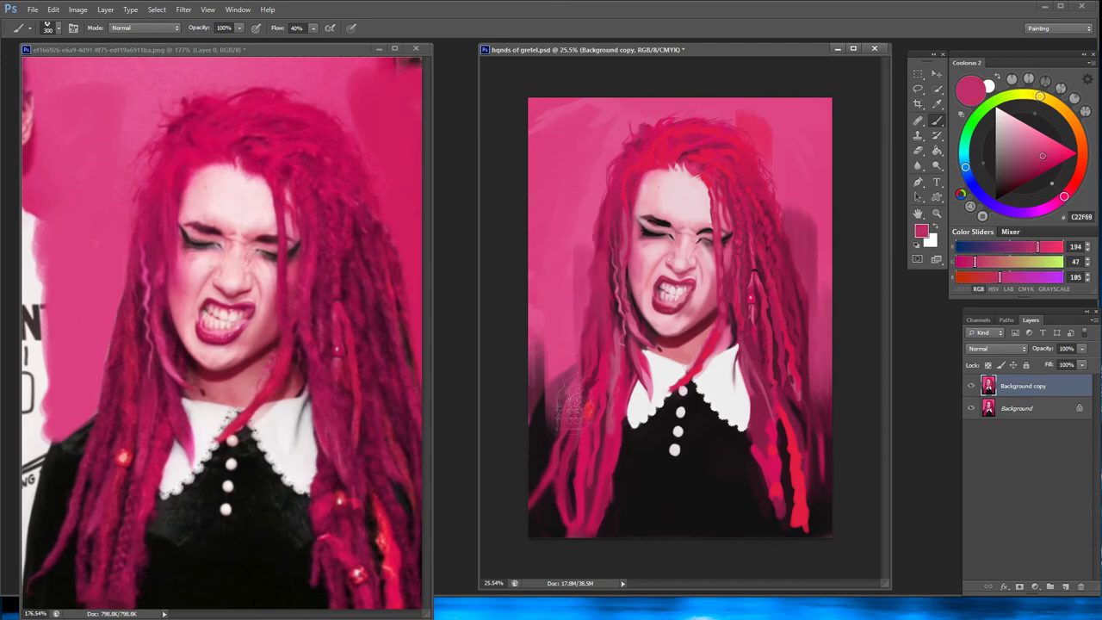
Deepen the maroon shadow beside the left hair and rebalance the left background edge with pink
left_click(551, 396, "alt")
left_click(597, 357, "alt")
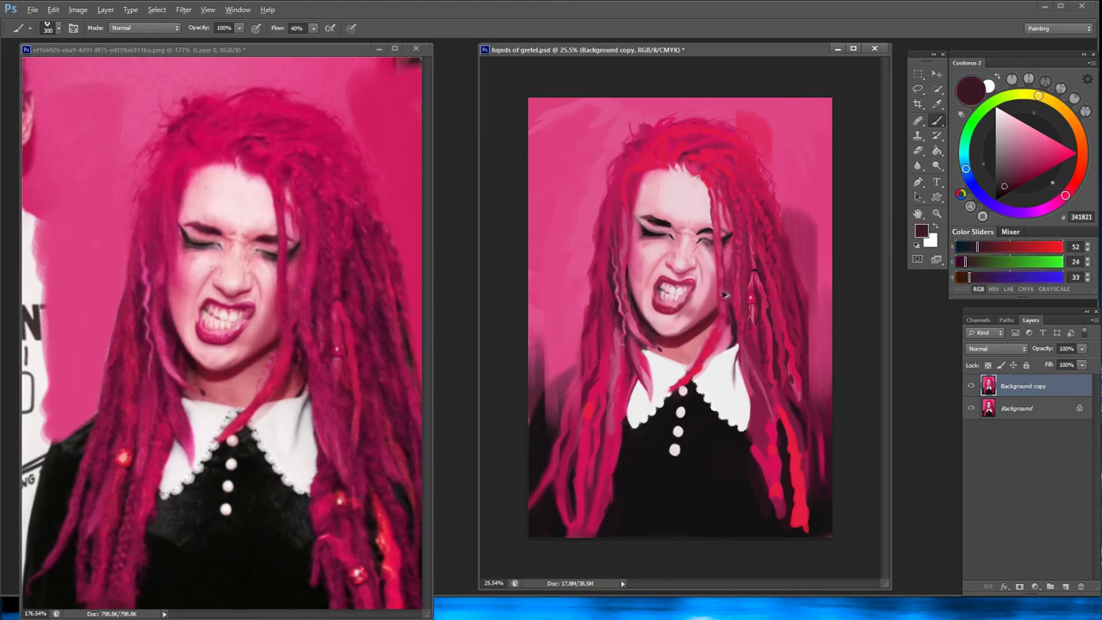
left_click_drag(594, 250, 603, 343)
left_click_drag(564, 426, 573, 346)
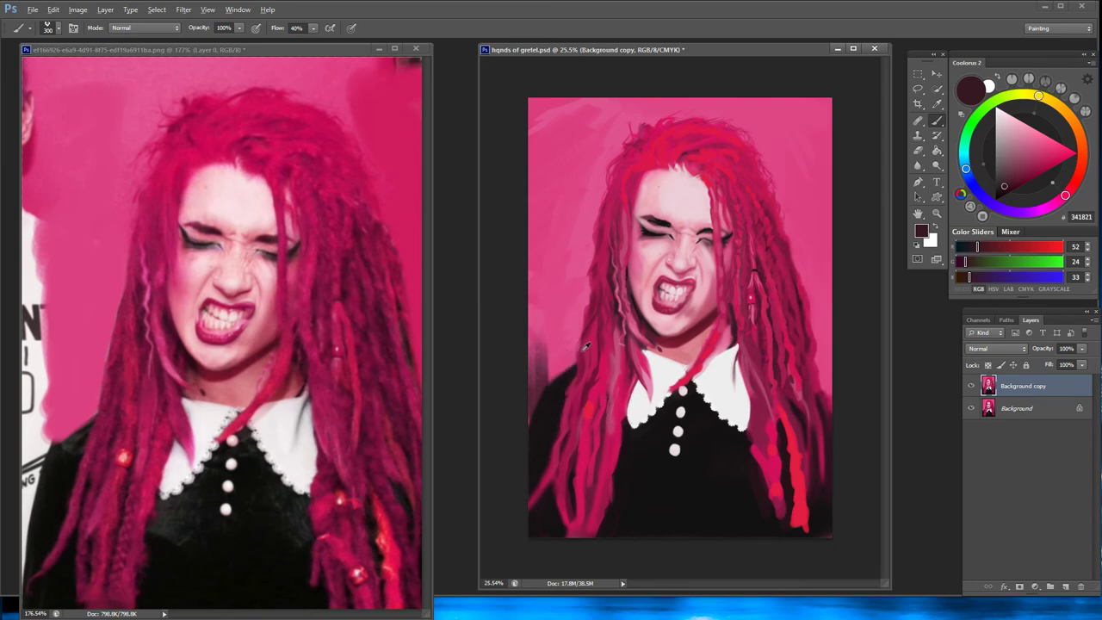
left_click(559, 344, "alt")
left_click_drag(564, 405, 607, 376)
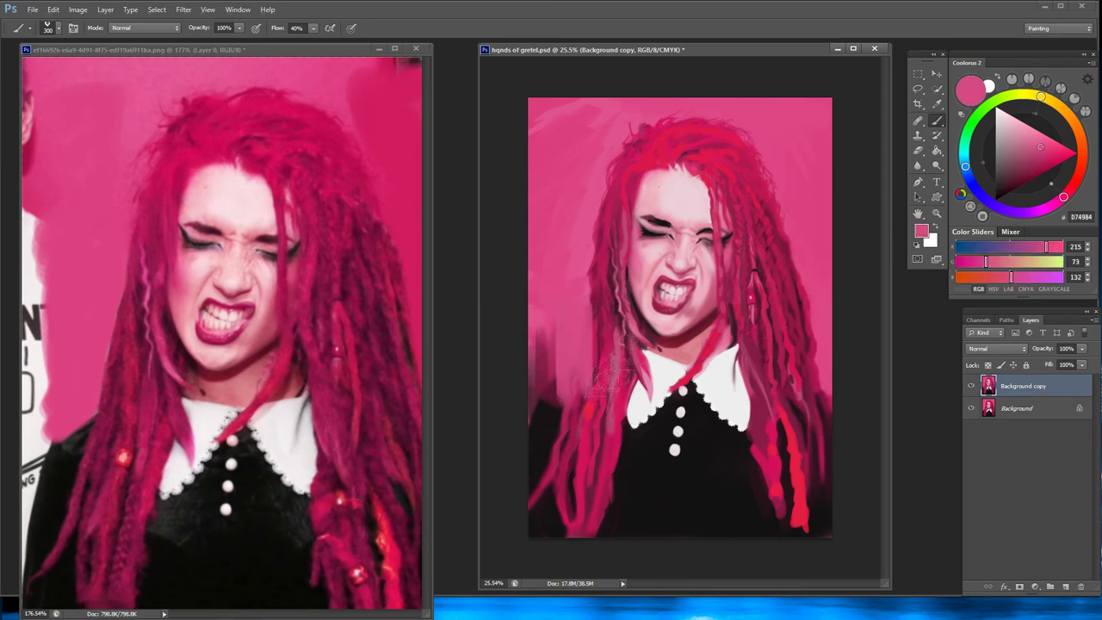
left_click(542, 319, "alt")
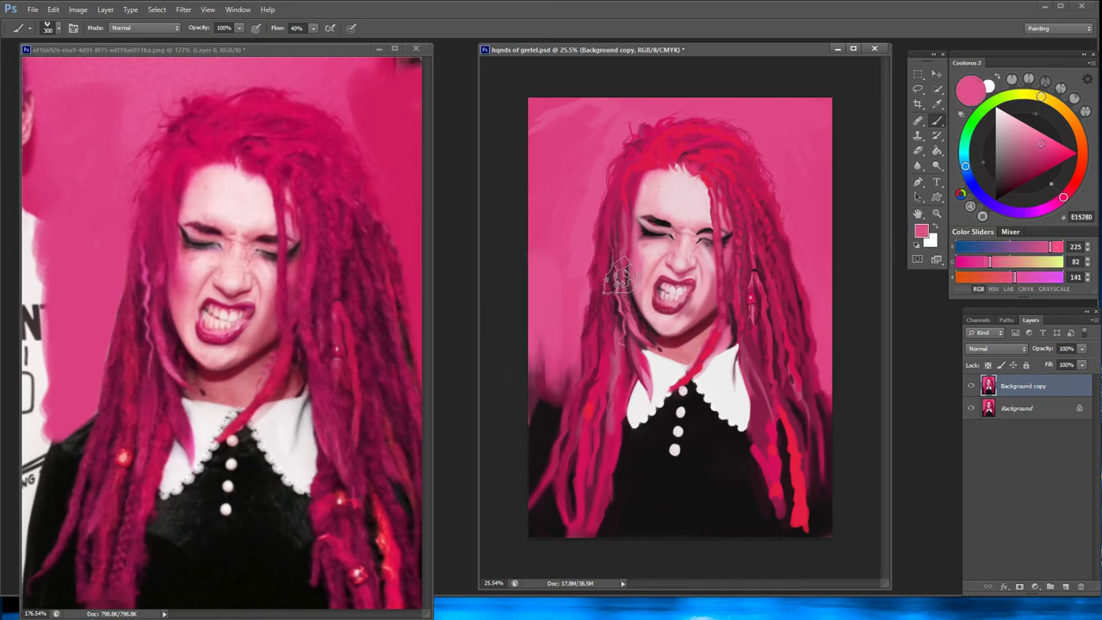
Darken the right canvas edge and repaint the lower-right hair strands in pink and bright red
left_click(825, 465, "alt")
left_click_drag(825, 413, 835, 501)
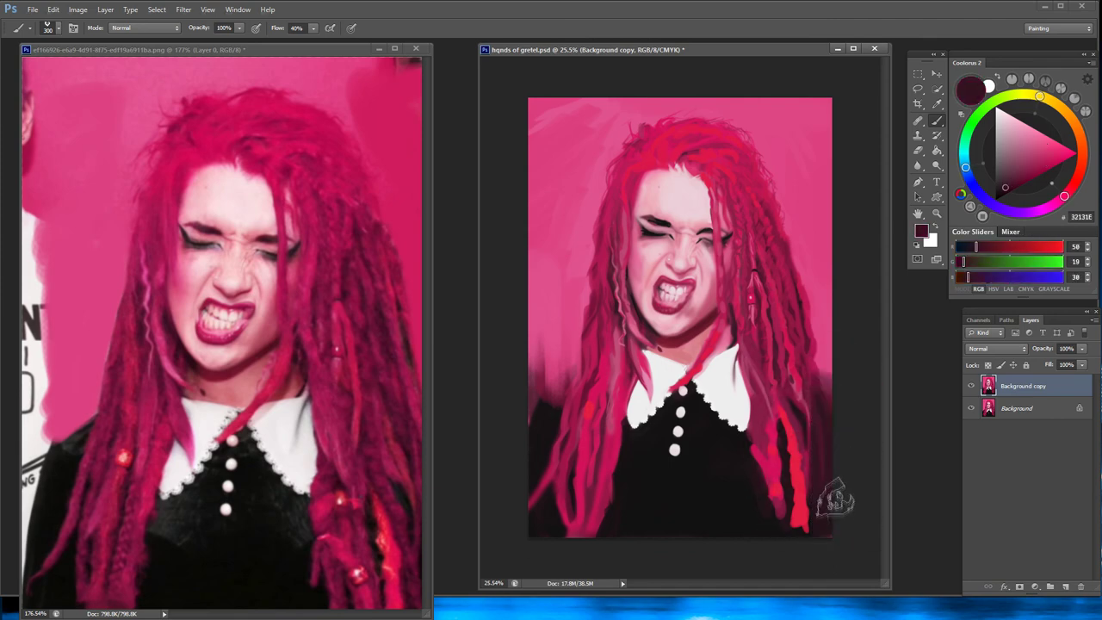
left_click(822, 361, "alt")
mouse_move(796, 405)
left_mouse_down()
mouse_move(824, 516)
mouse_move(845, 437)
mouse_move(814, 529)
left_mouse_up()
left_click(827, 465, "alt")
left_click(766, 478, "alt")
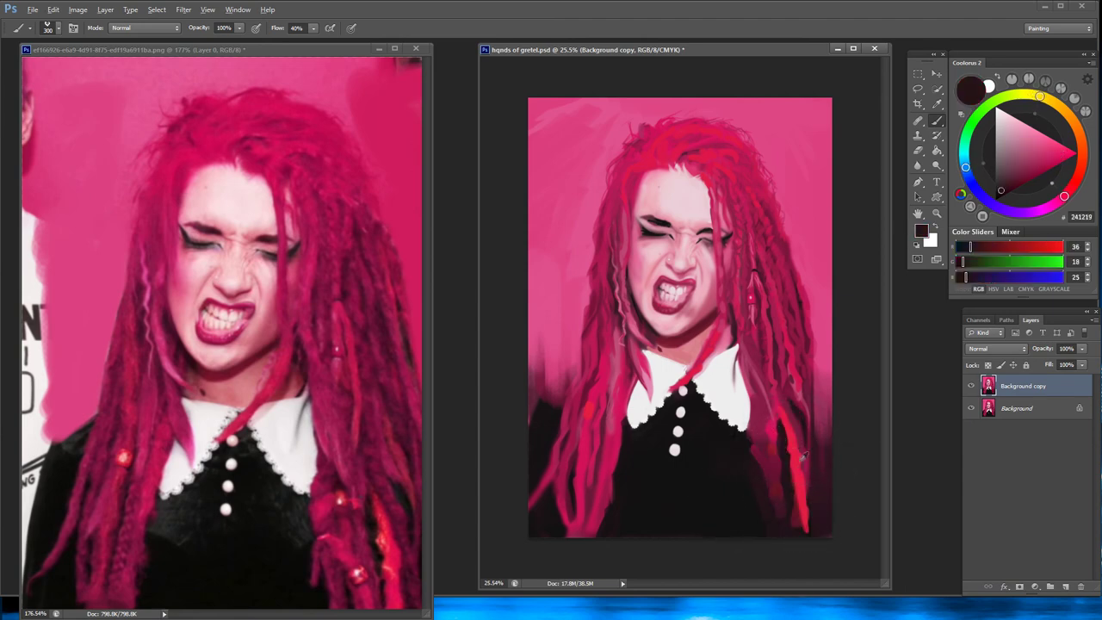
left_click(800, 465, "alt")
left_click_drag(799, 427, 806, 534)
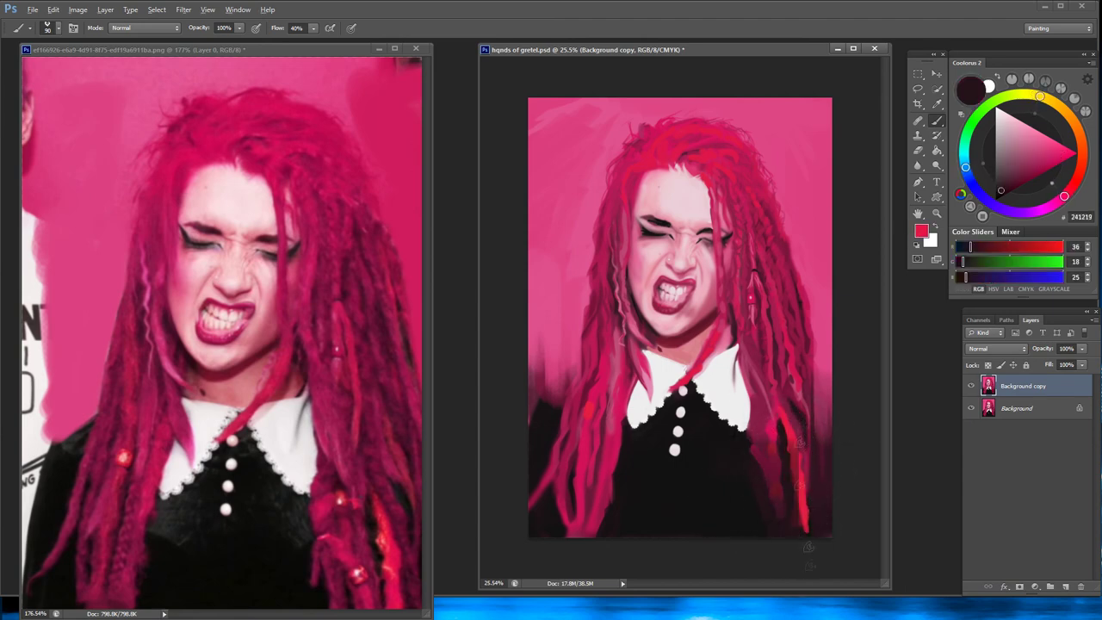
left_click(816, 427, "alt")
left_click(818, 529, "alt")
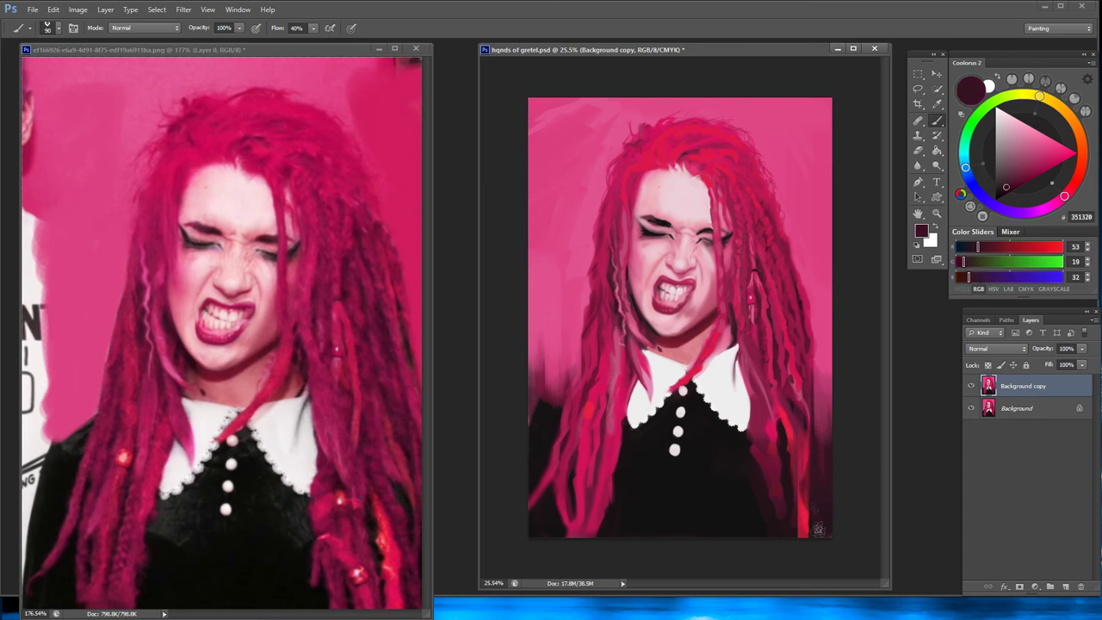
left_click(809, 525, "alt")
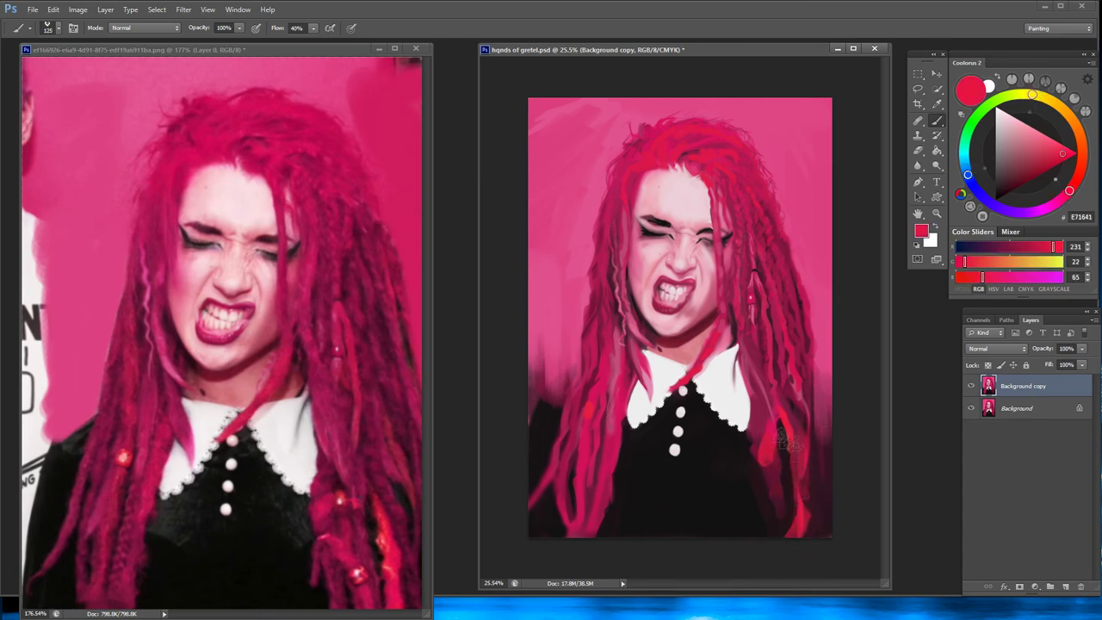
Paint a near-white light edge along the collar's right side and sample neck and cheek pinks
left_click(735, 418, "alt")
left_click_drag(746, 405, 747, 482)
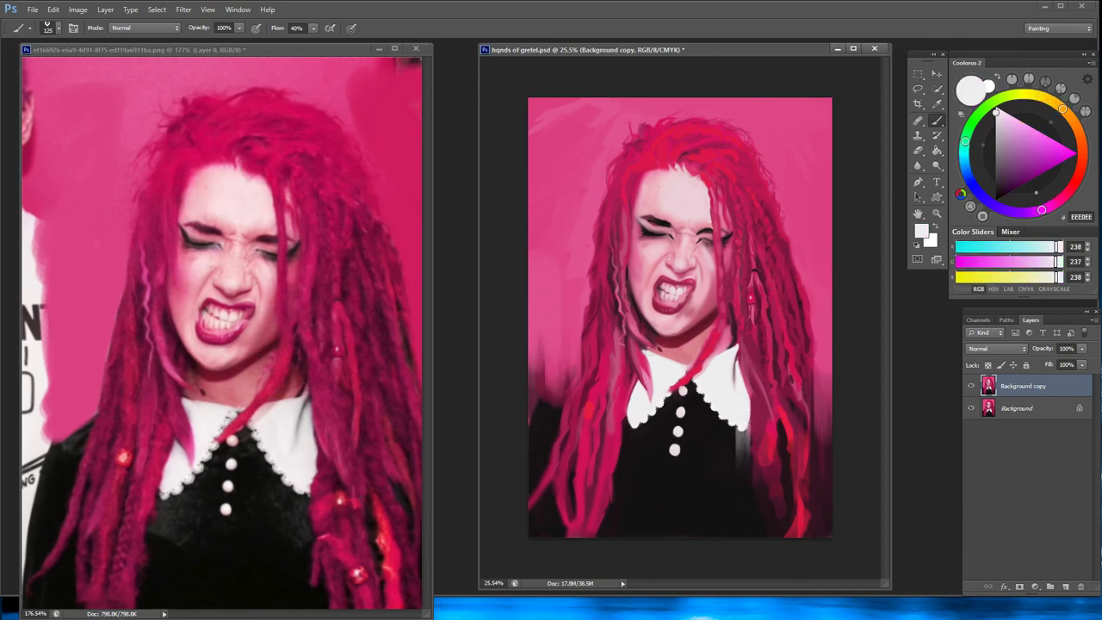
left_click(627, 366, "alt")
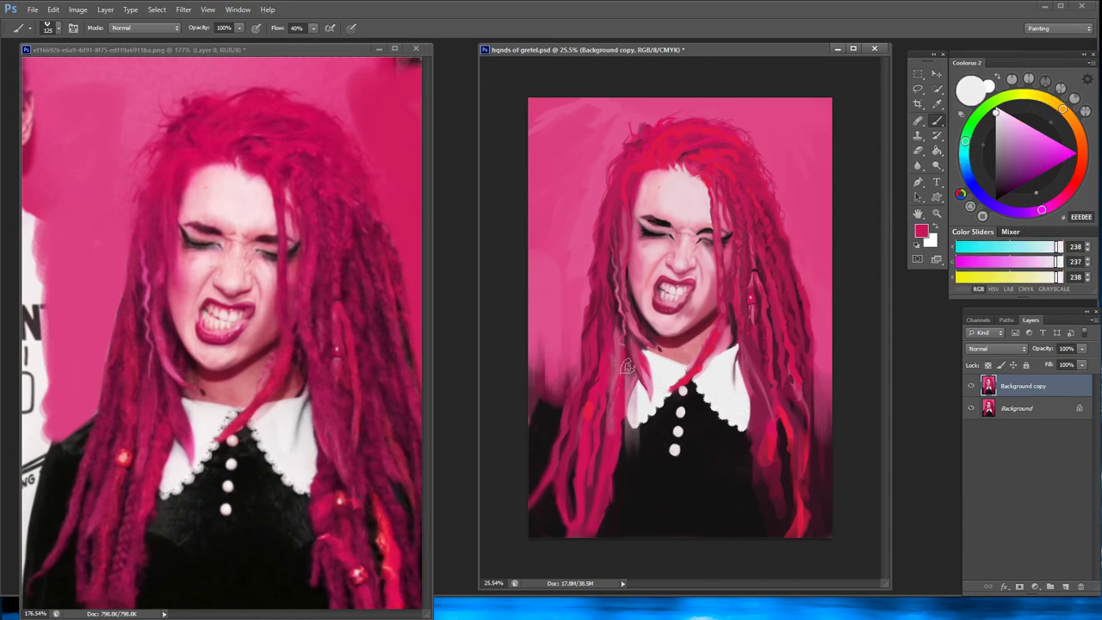
left_click(687, 325, "alt")
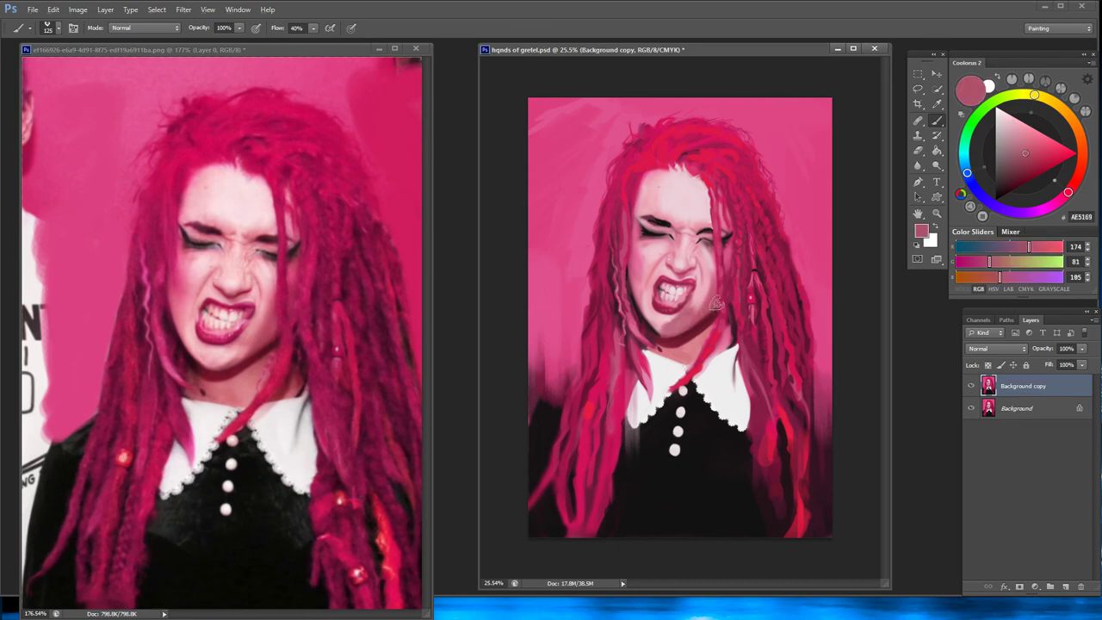
left_click(704, 292, "alt")
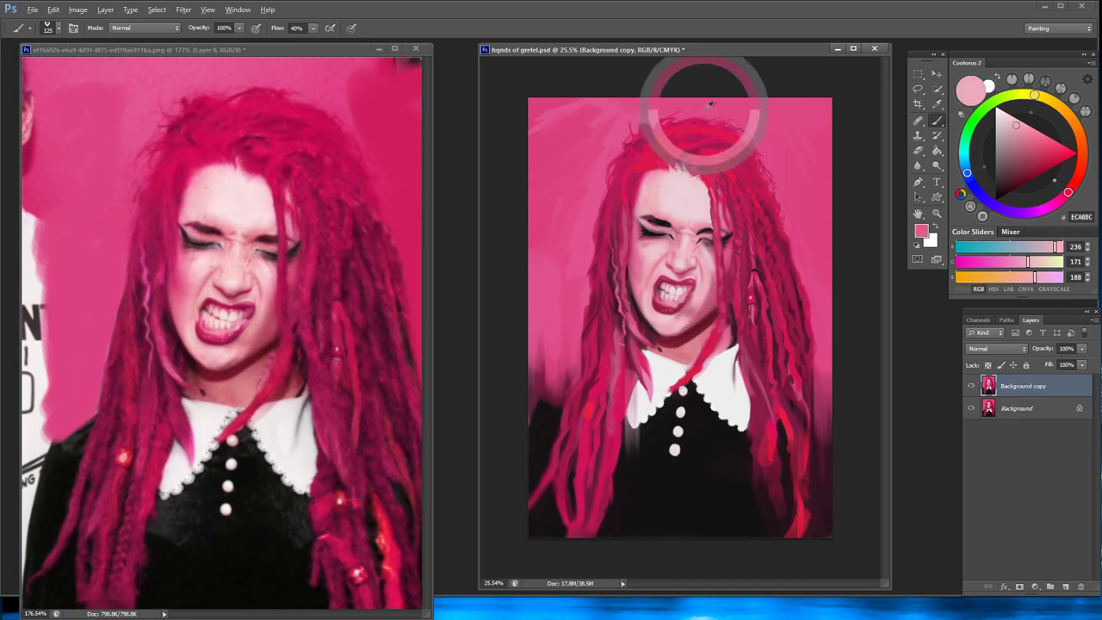
Sample reds from the hair and paint a red stroke across the top of the hair
left_click(731, 119, "alt")
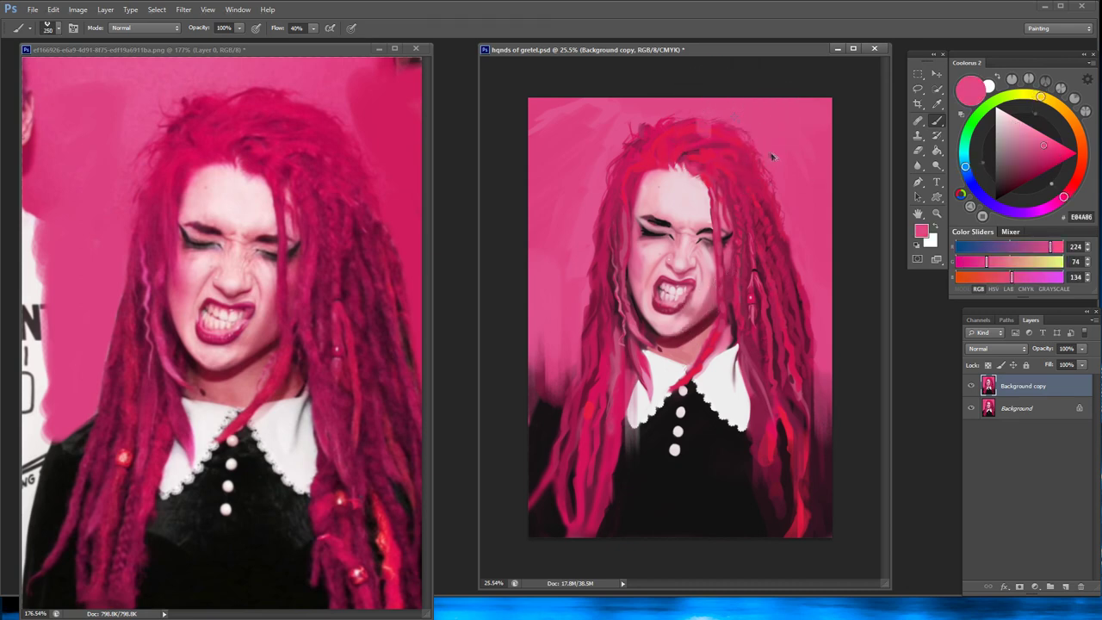
left_click(730, 129, "alt")
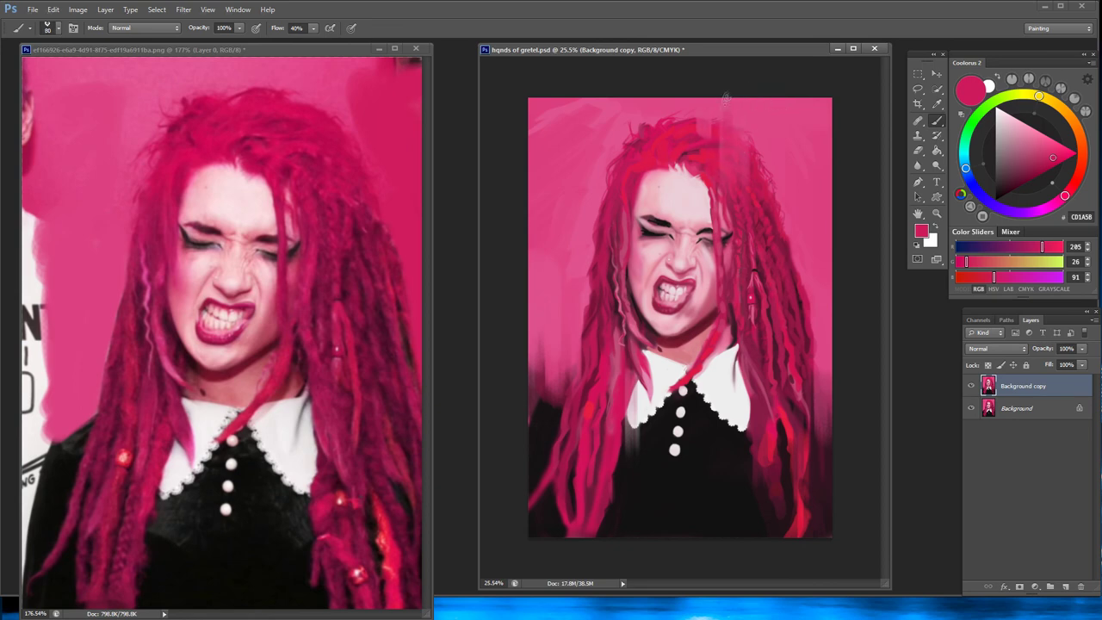
left_click(726, 99, "alt")
left_click_drag(719, 87, 719, 151)
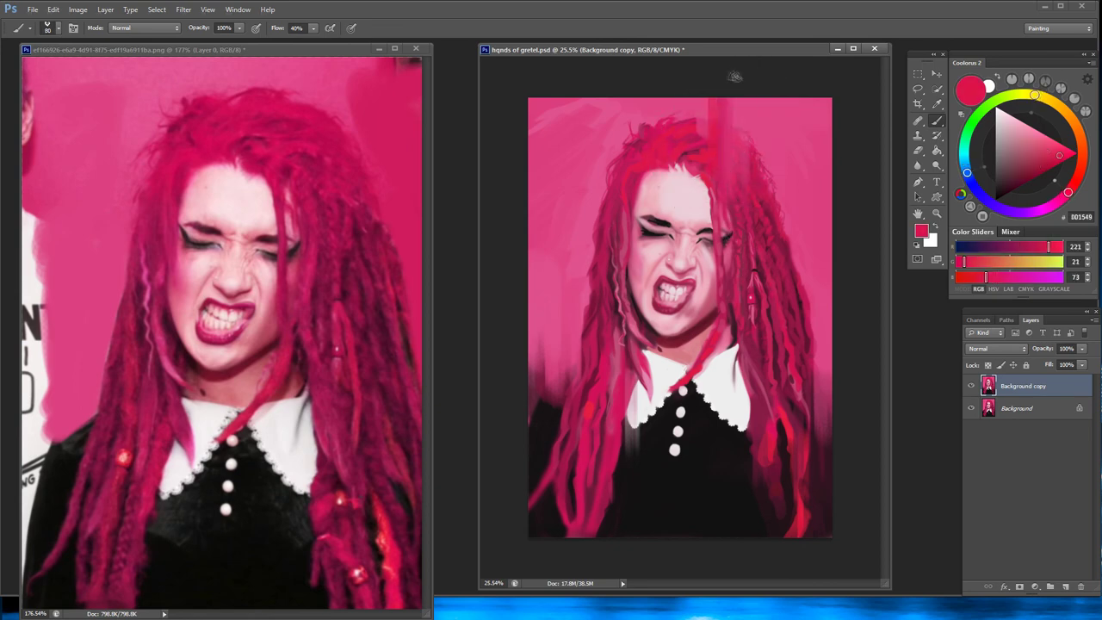
Paint a light pink stroke down the left hair edge and near-black strokes along the canvas's left border
left_click(732, 195, "alt")
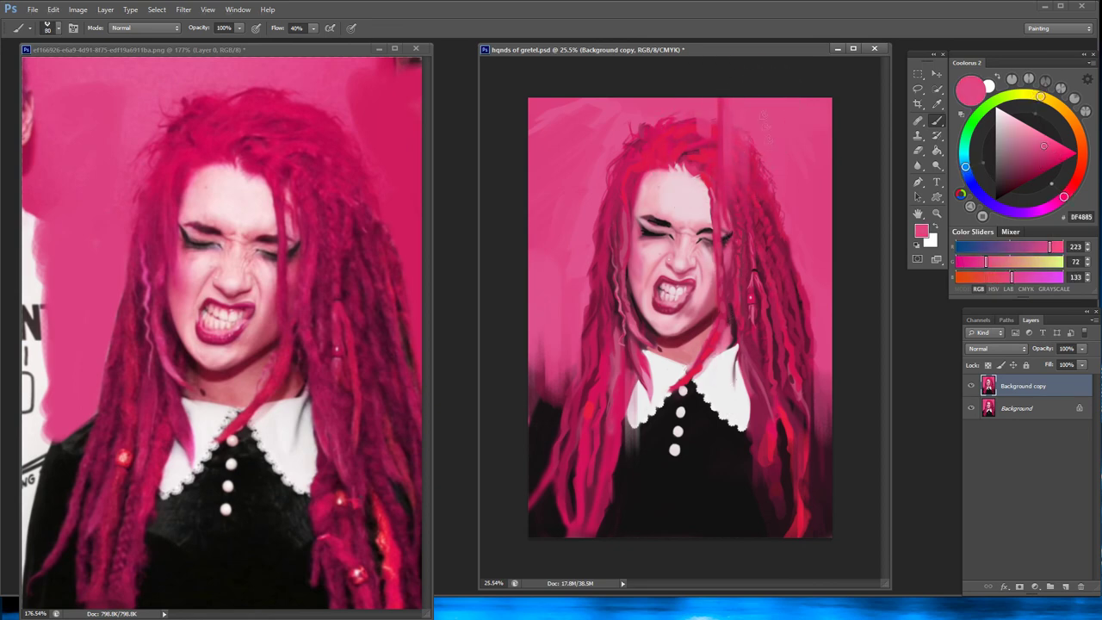
left_click_drag(621, 141, 617, 258)
left_click(614, 267, "alt")
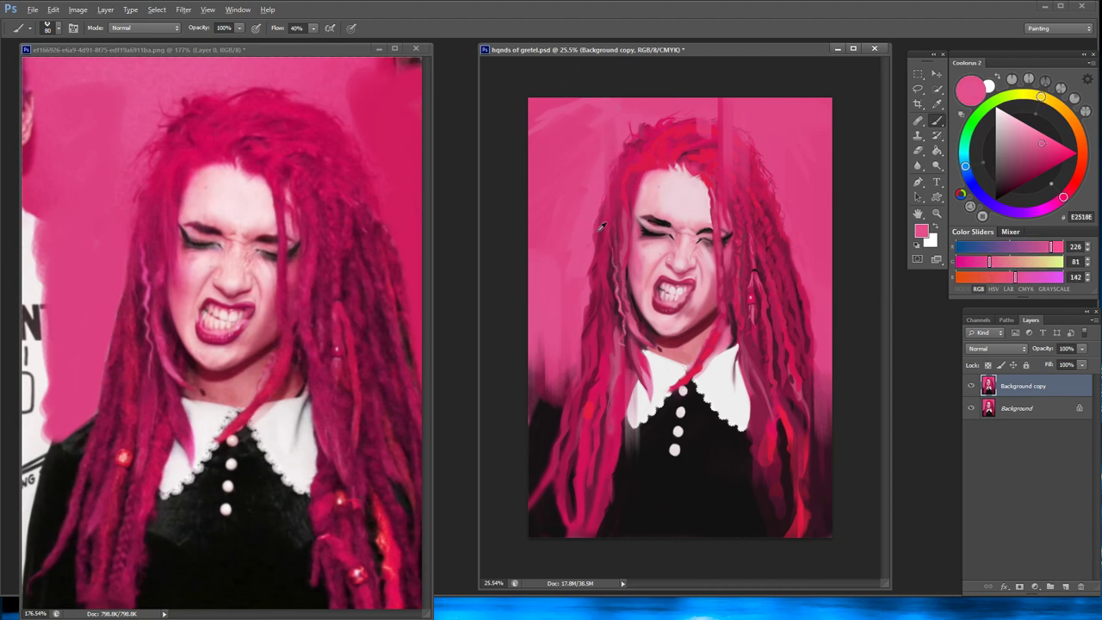
left_click(585, 280, "alt")
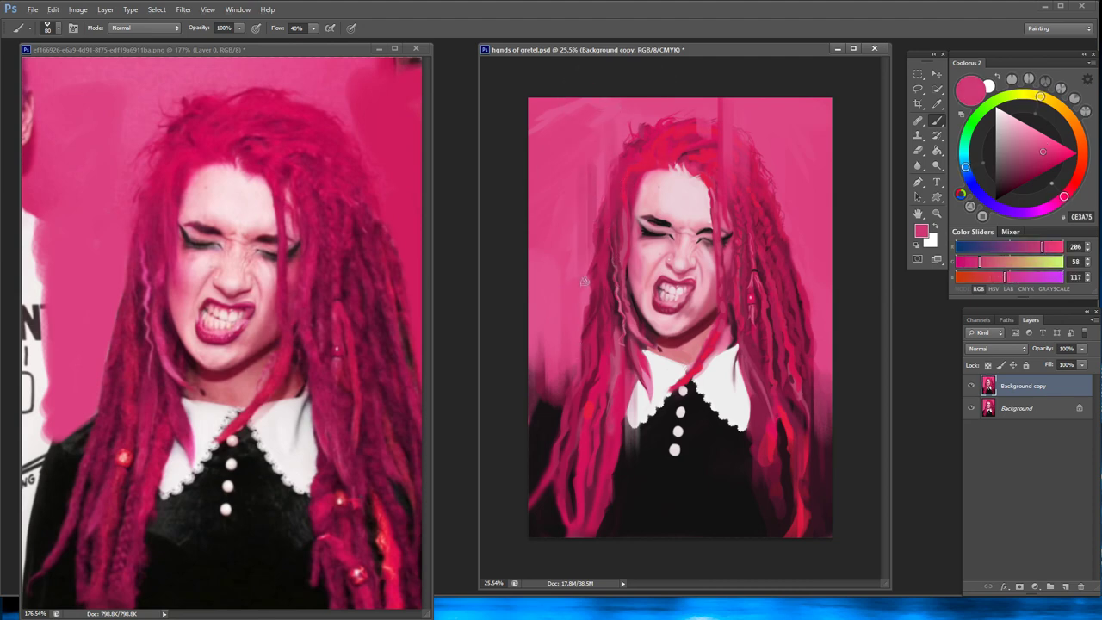
left_click(569, 368, "alt")
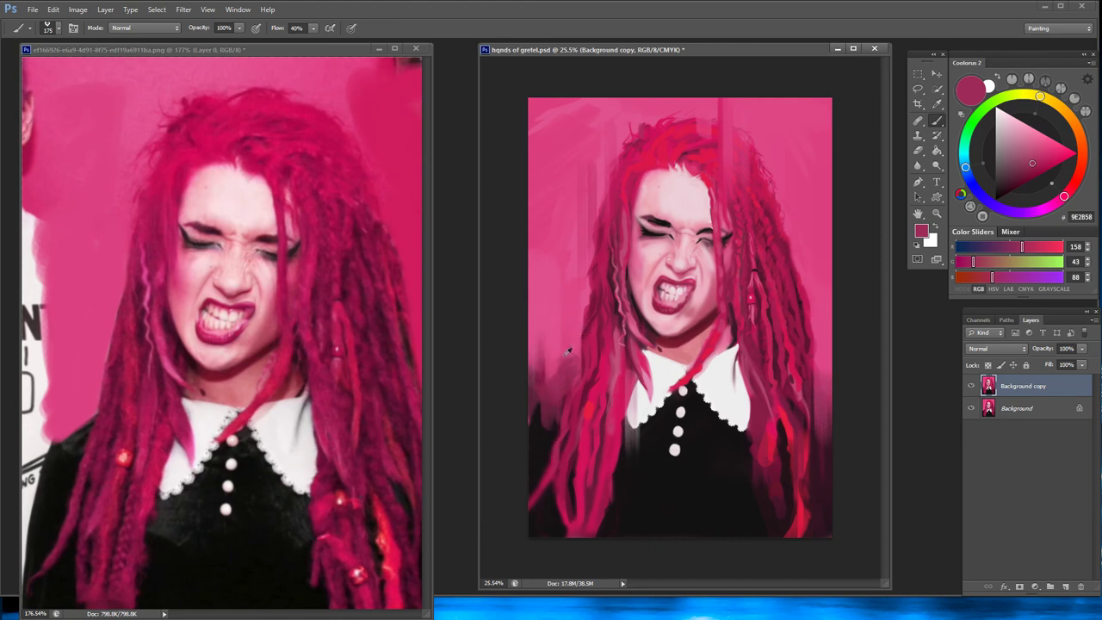
left_click(532, 514, "alt")
left_click_drag(532, 465, 530, 370)
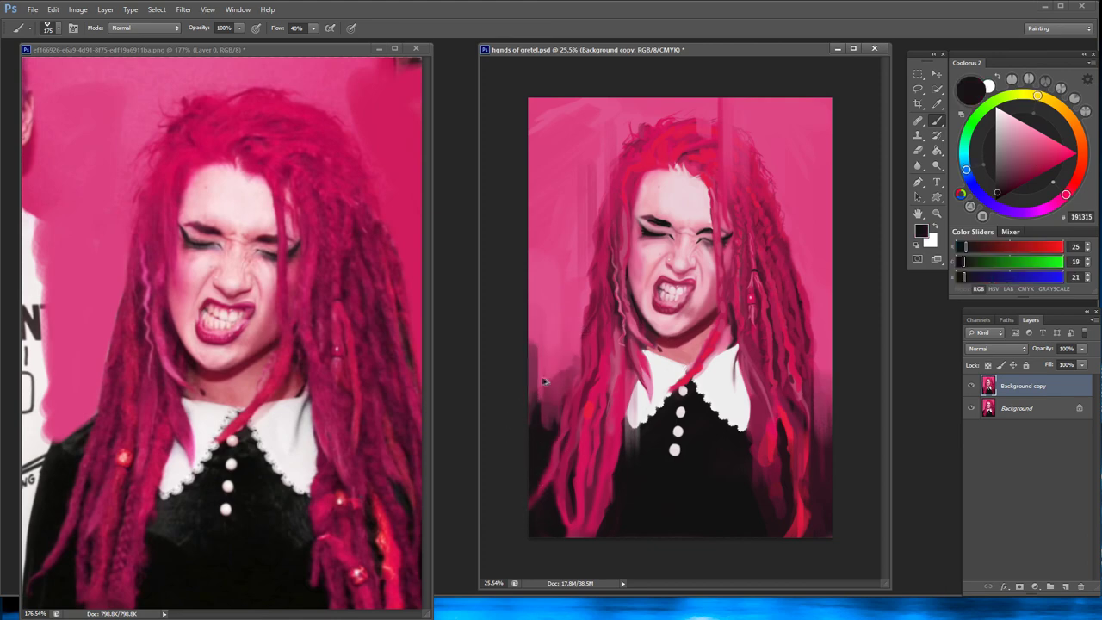
left_click(800, 204, "alt")
Crop the canvas to a rectangle inside the ragged edges and add empty Layer 1
key("m")
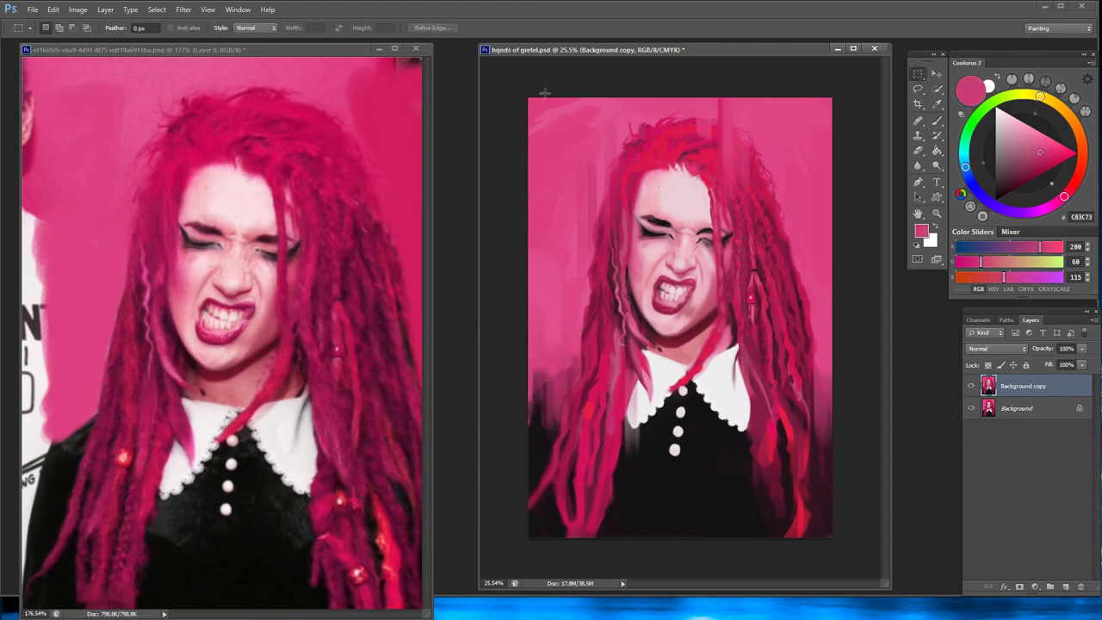
left_click_drag(545, 111, 833, 541)
left_click(78, 9)
left_click(95, 108)
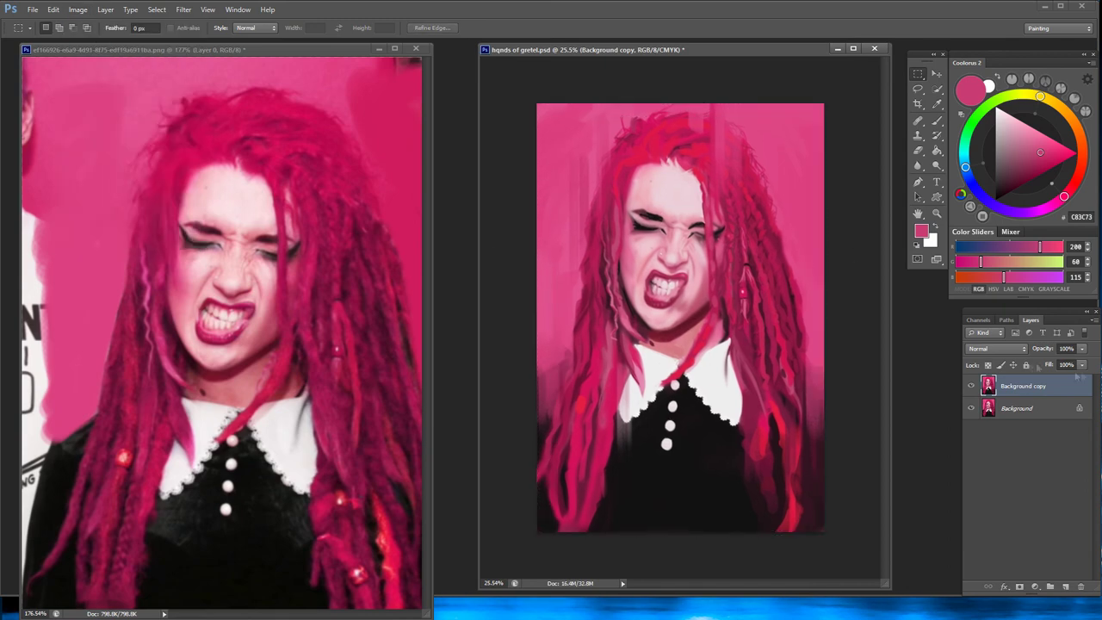
left_click(1082, 364)
key("b")
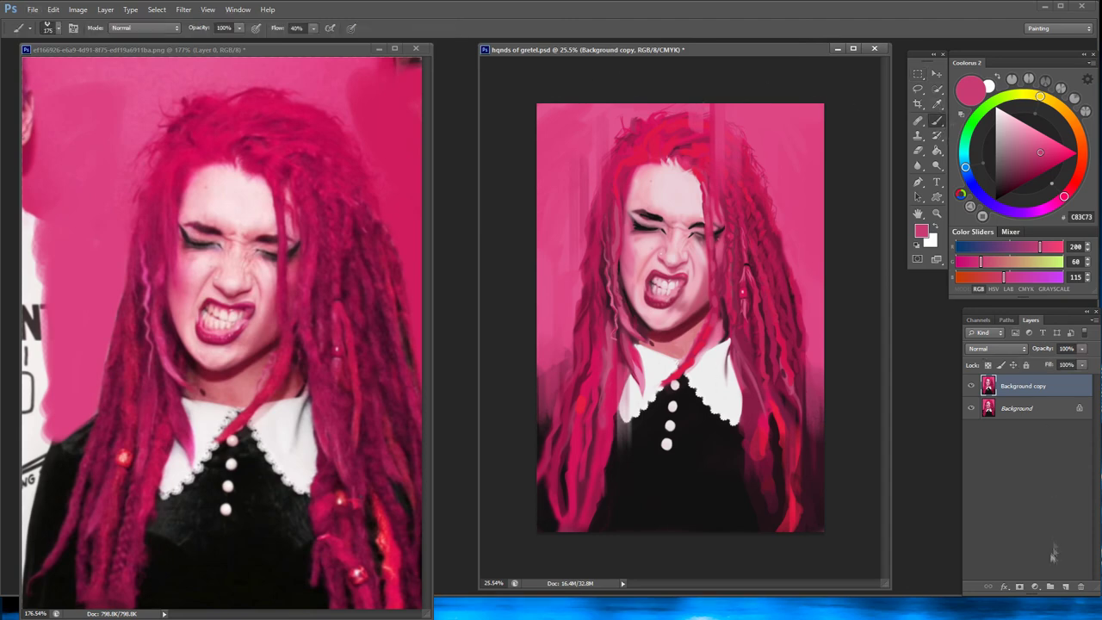
key("ctrl+shift+alt+n")
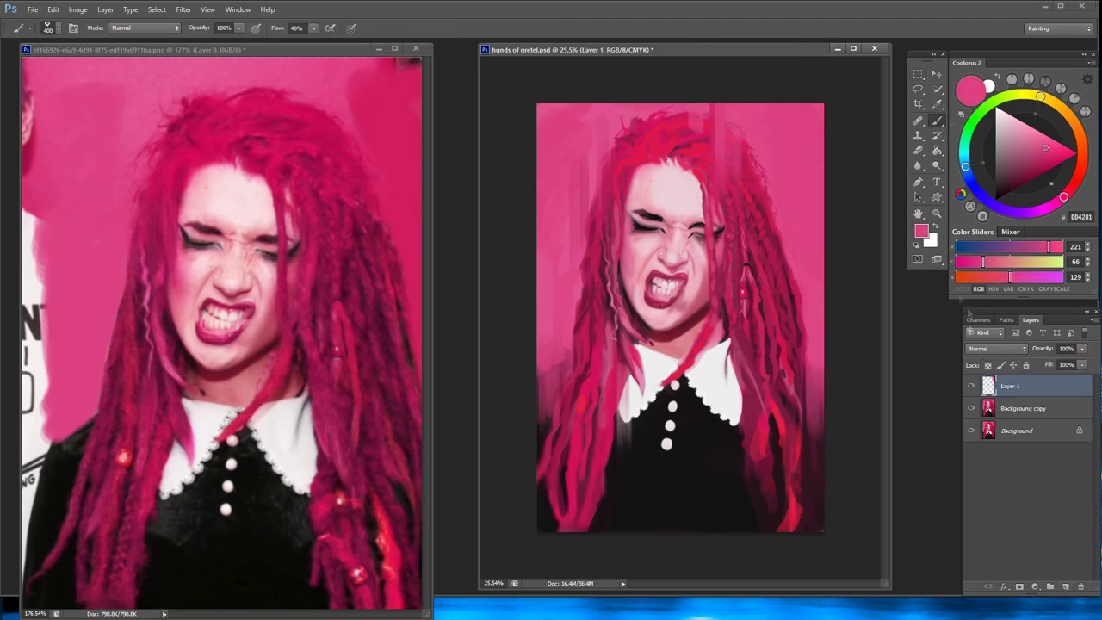
Paint sampled dark red shading on the background sides, then erase it from the hair and top
left_click(775, 274, "alt")
left_click_drag(812, 246, 844, 319)
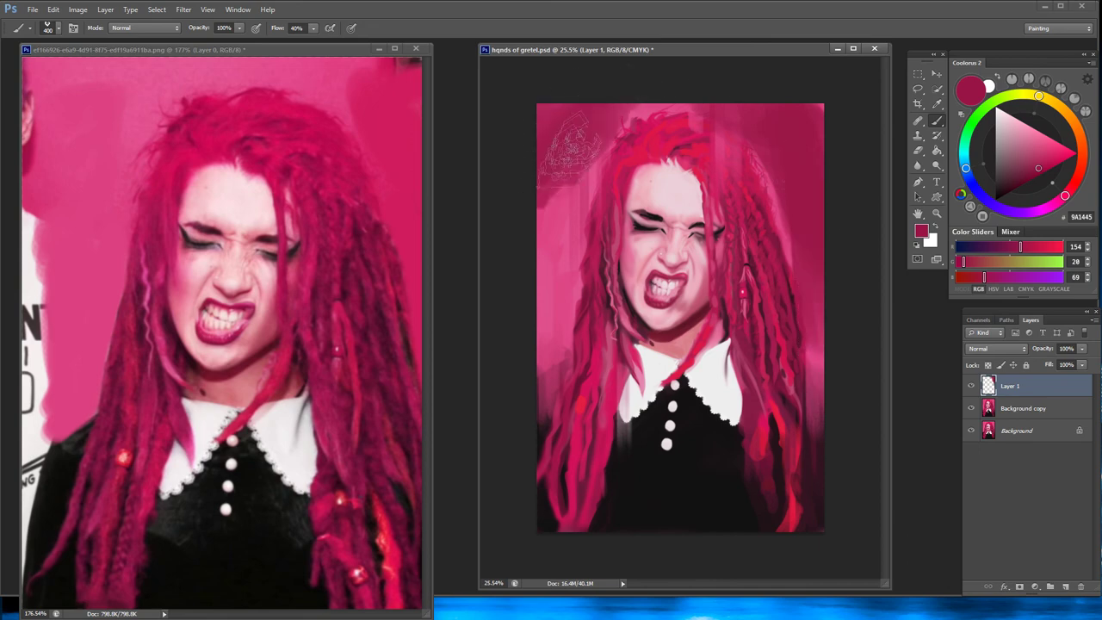
mouse_move(517, 345)
left_mouse_down()
mouse_move(593, 106)
mouse_move(560, 275)
left_mouse_up()
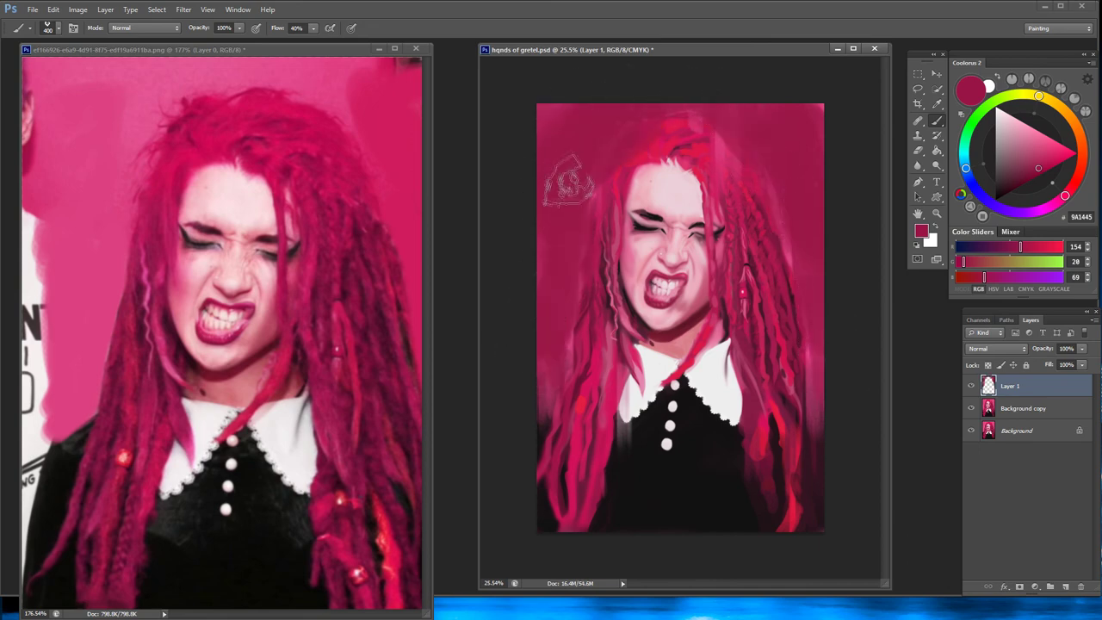
key("e")
left_click_drag(648, 136, 573, 378)
mouse_move(715, 121)
left_mouse_down()
mouse_move(775, 216)
mouse_move(801, 378)
left_mouse_up()
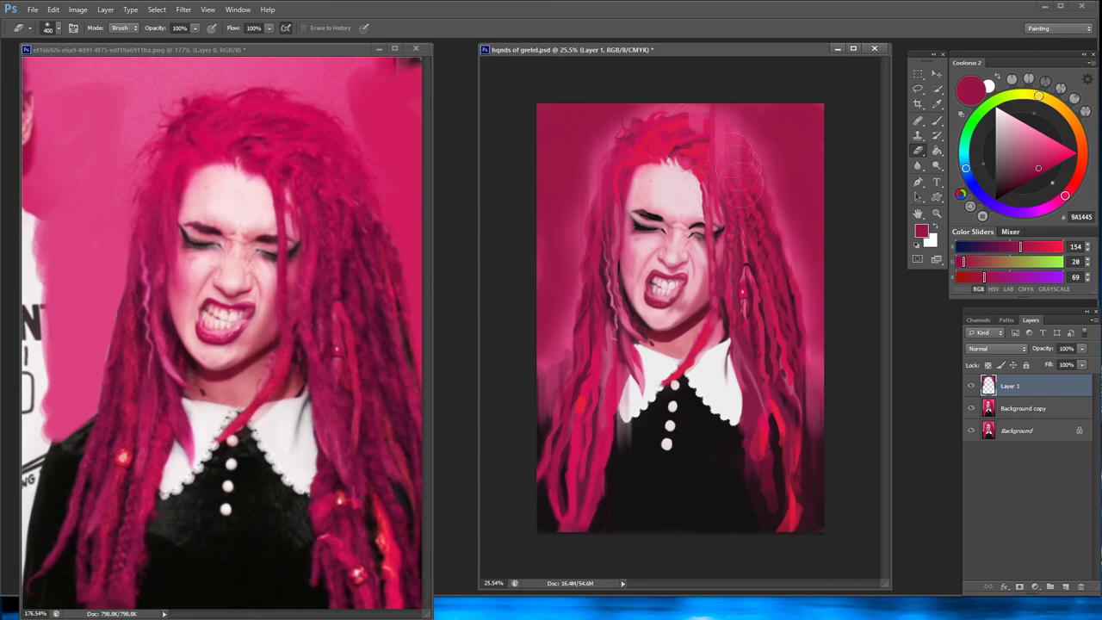
Lower Layer 1's opacity and add a new Layer 2 above it
left_click(1082, 348)
left_click_drag(1082, 362, 1005, 357)
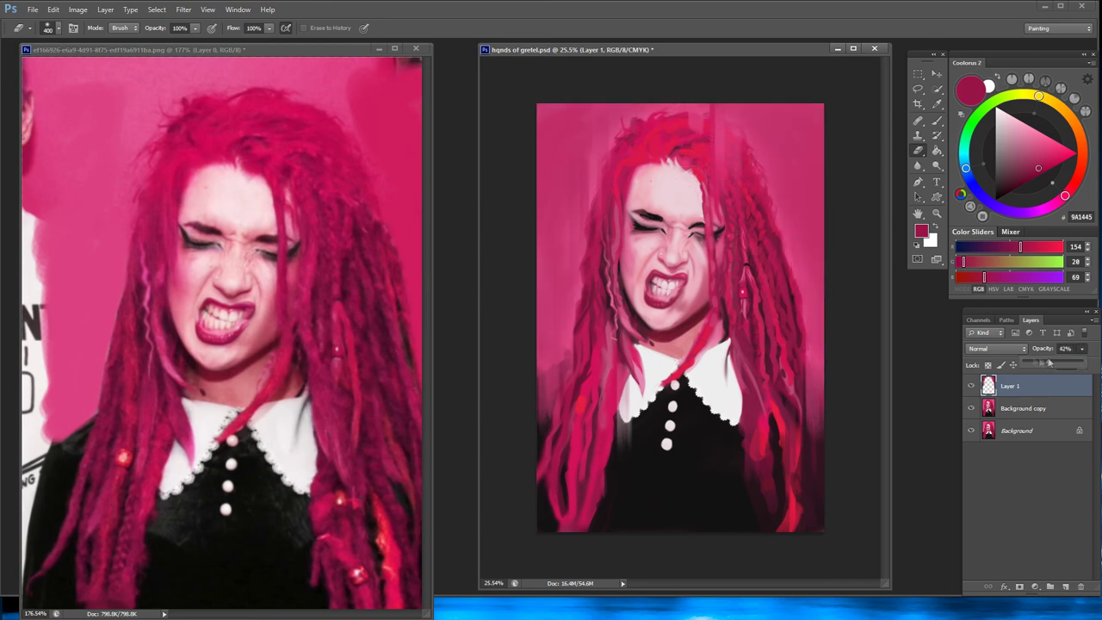
left_click(937, 121)
left_click(1065, 586)
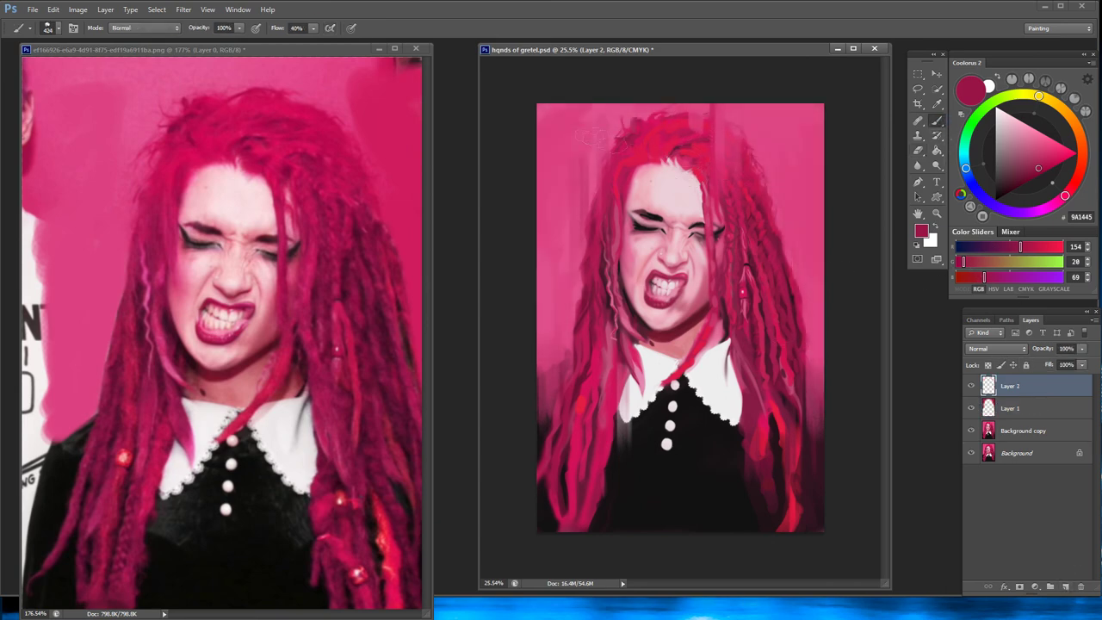
Paint dark mauve and pink patches at the top-right of Layer 2 using sampled colours
left_click(584, 162, "alt")
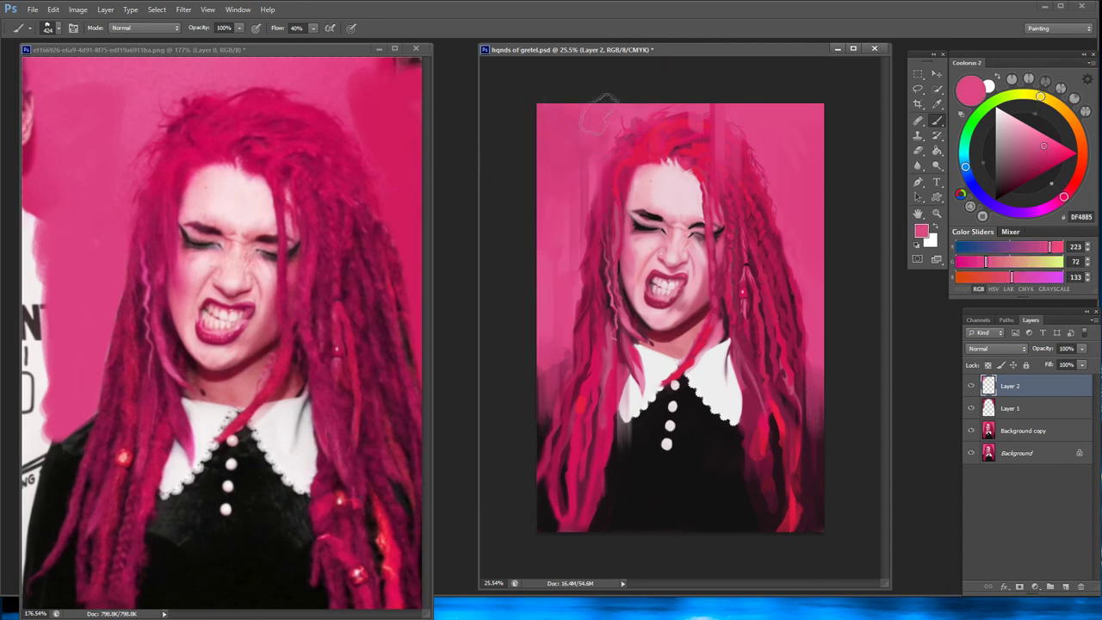
left_click(727, 465, "alt")
left_click_drag(757, 173, 842, 150)
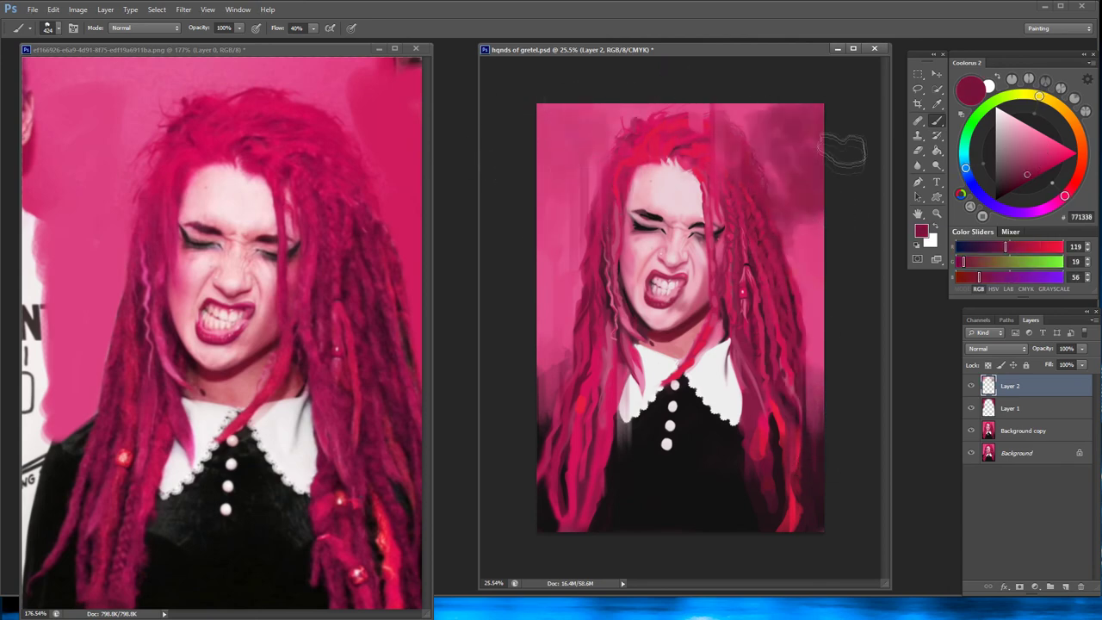
left_click(772, 178, "alt")
mouse_move(772, 178)
left_mouse_down()
mouse_move(800, 146)
mouse_move(780, 153)
left_mouse_up()
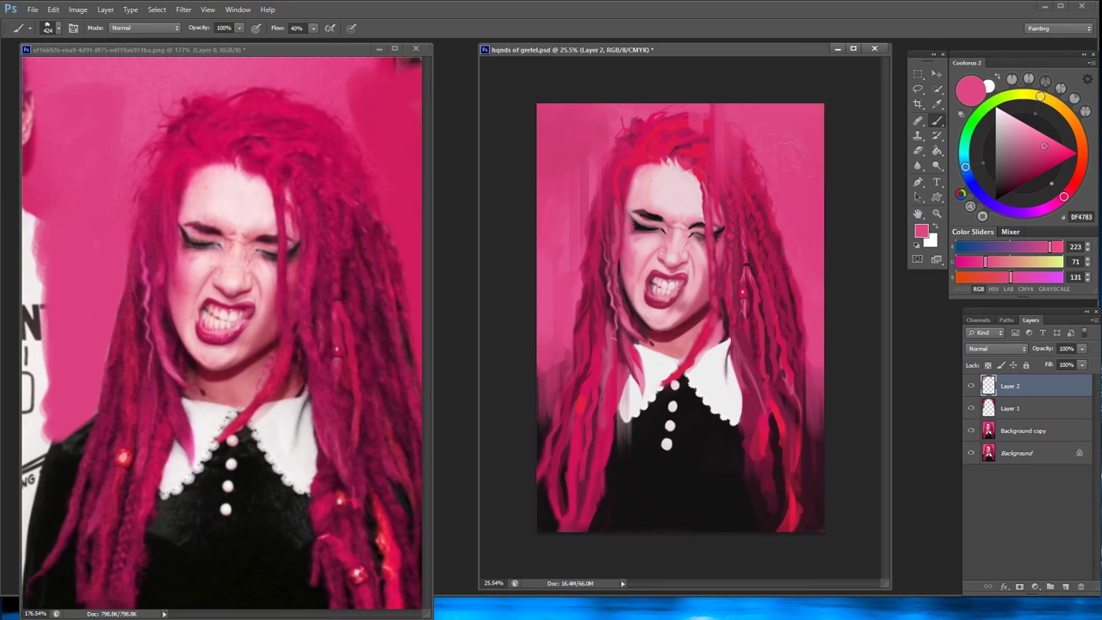
left_click(640, 140, "alt")
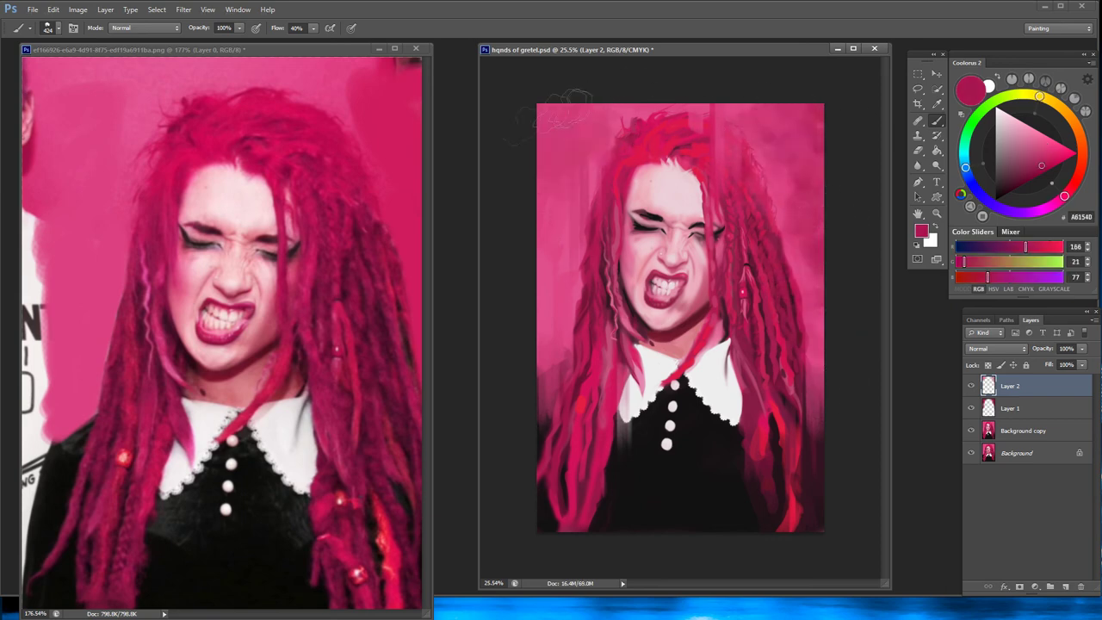
Set Layer 2's blend mode to Exclusion and its opacity to 20%
left_click(1082, 348)
mouse_move(1083, 362)
left_mouse_down()
mouse_move(1055, 371)
mouse_move(1084, 370)
left_mouse_up()
left_click(996, 348)
left_click(990, 114)
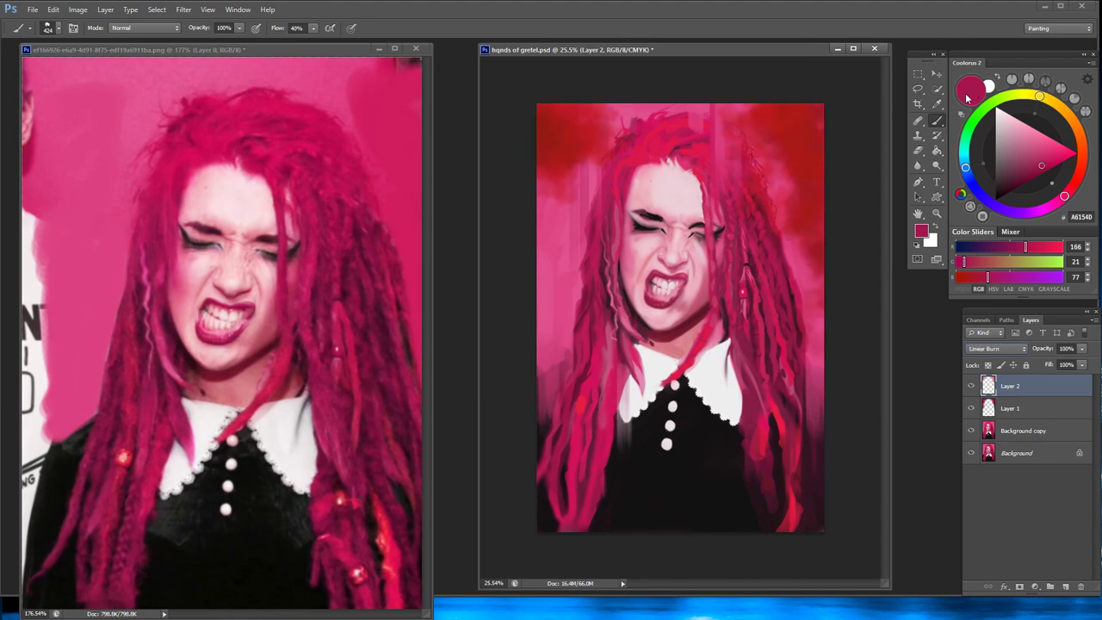
key("Down")
key("Down")
key("Down")
key("Down")
key("Down")
key("Down")
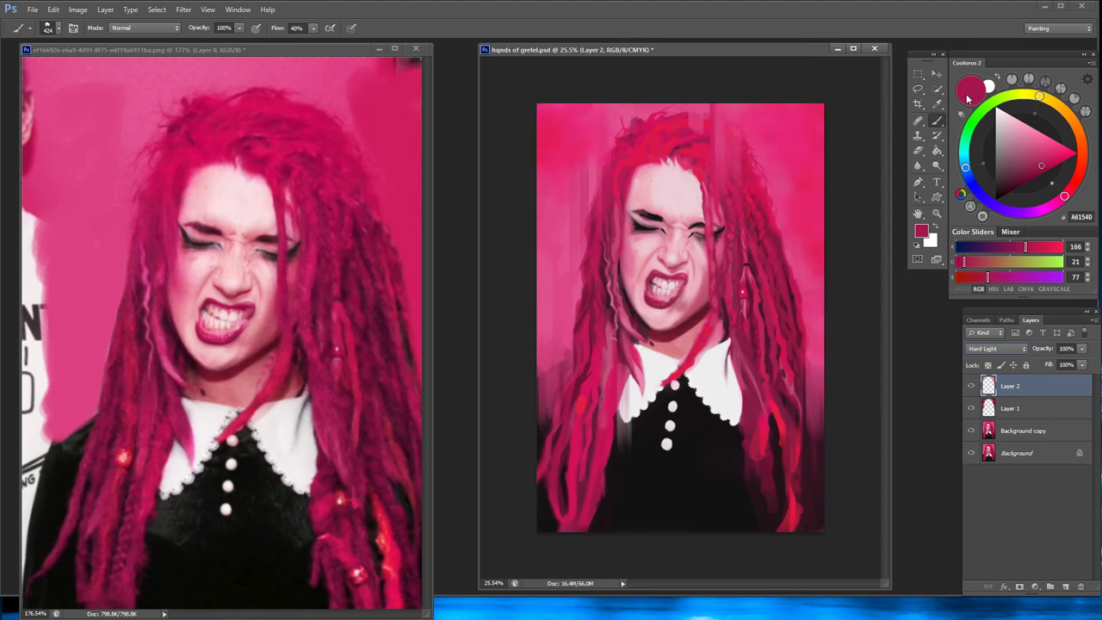
key("Down")
key("Down")
key("Down")
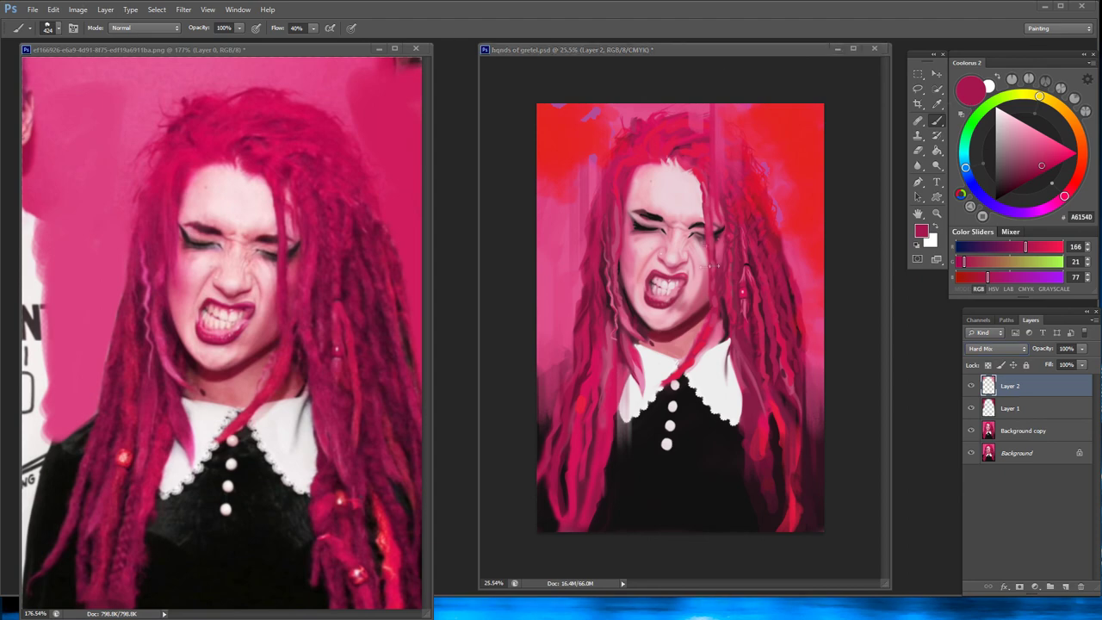
key("Down")
key("Down")
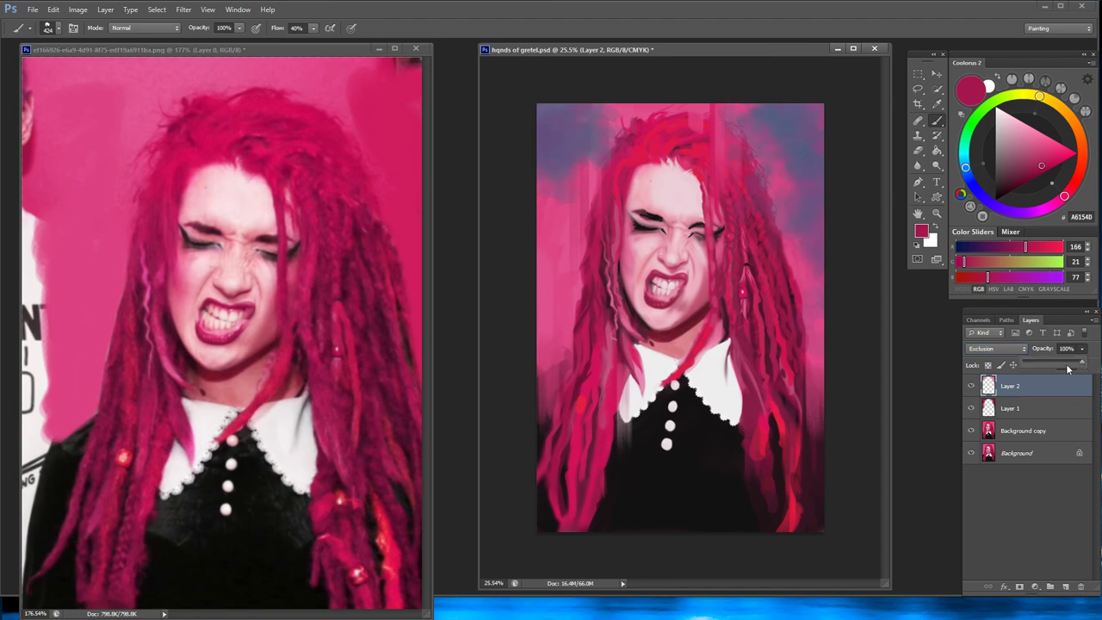
left_click_drag(1068, 368, 1031, 364)
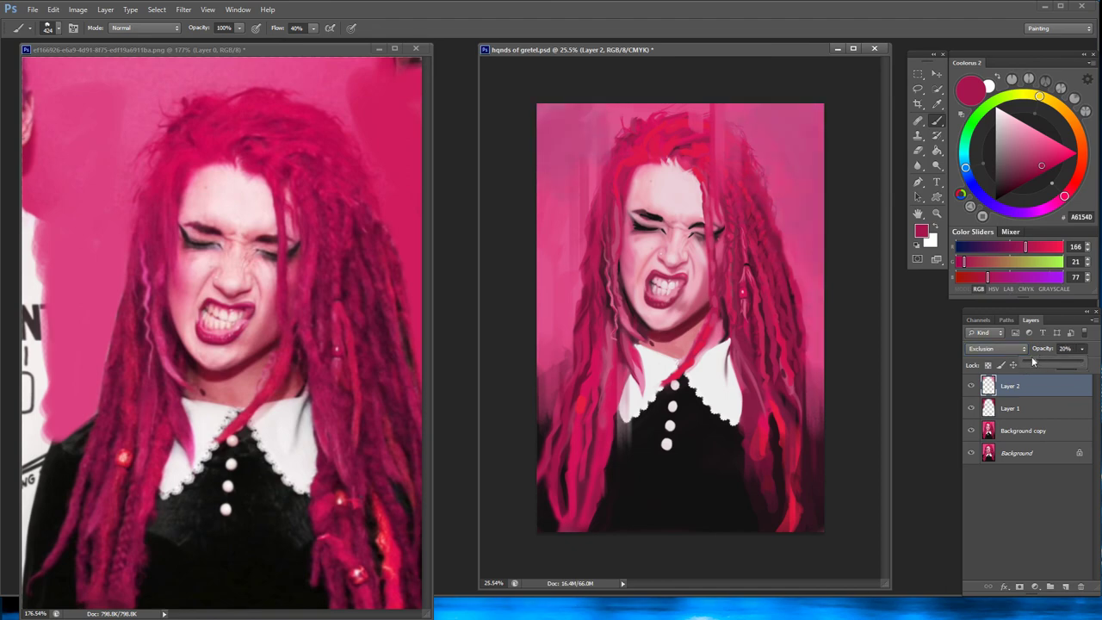
key("Return")
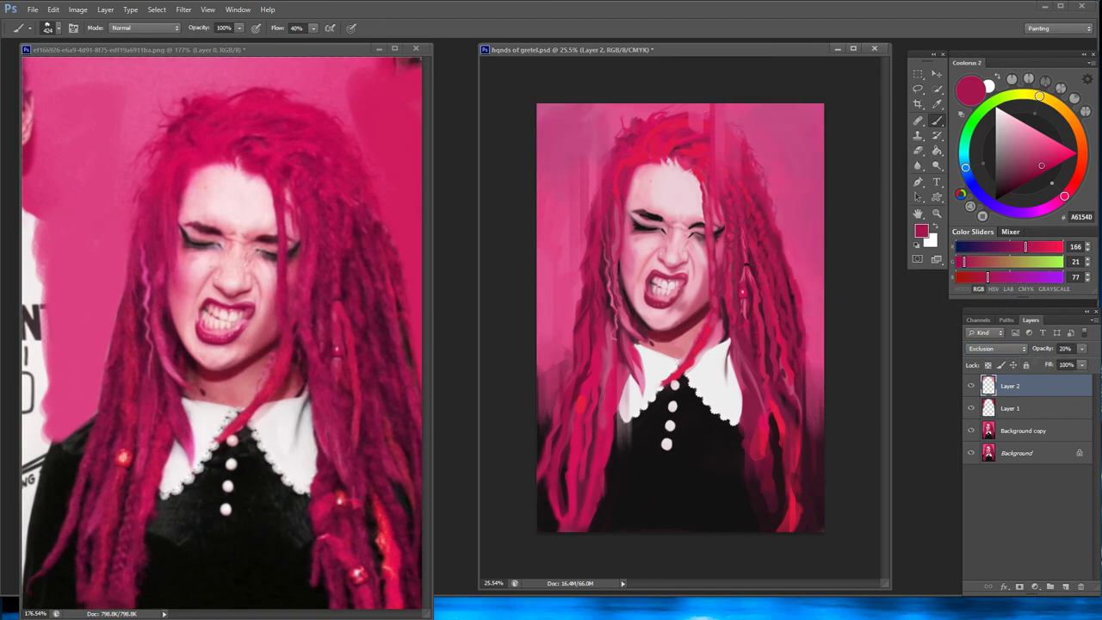